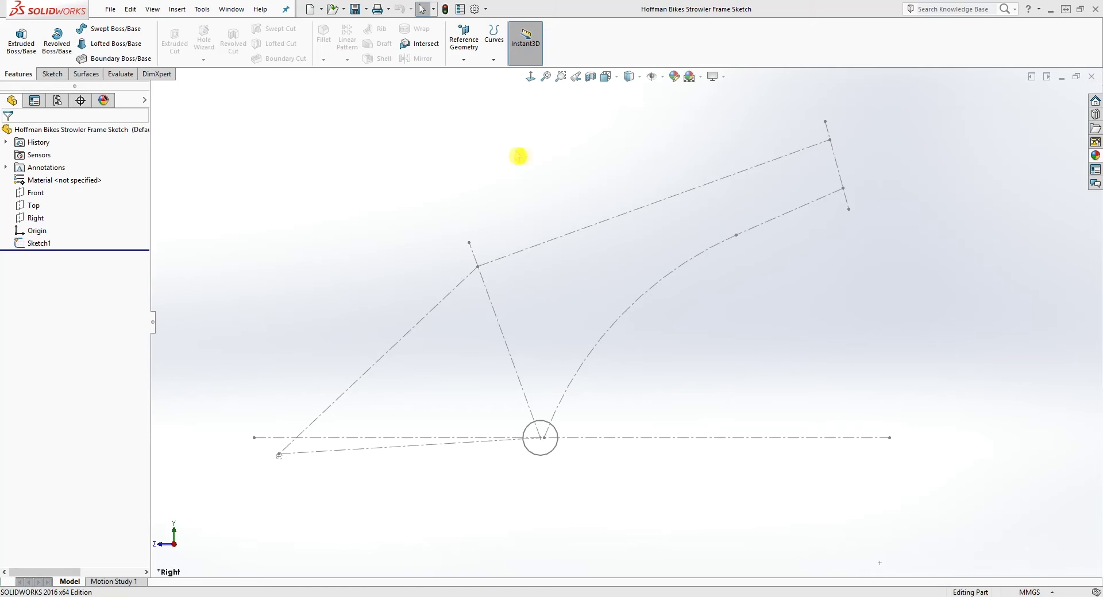
right_click(48, 249)
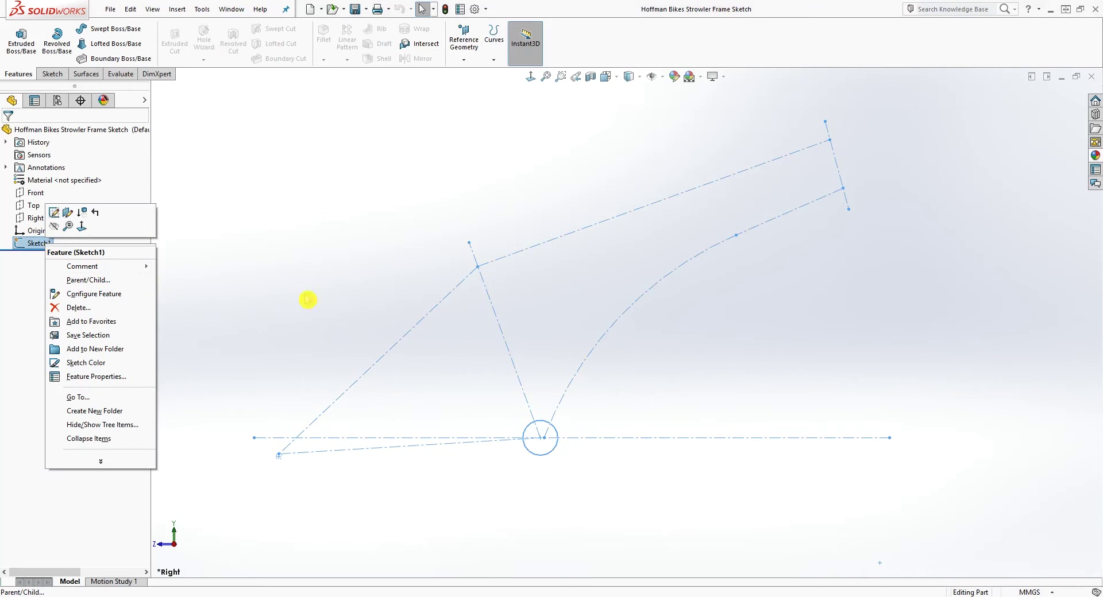
click(541, 268)
right_click(48, 250)
click(70, 219)
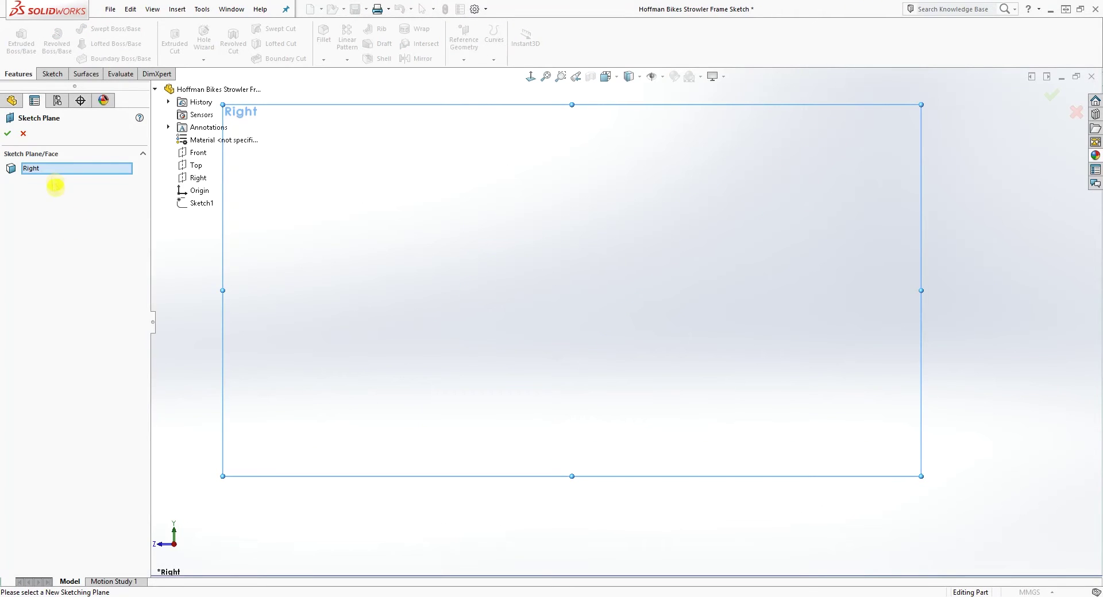
click(24, 135)
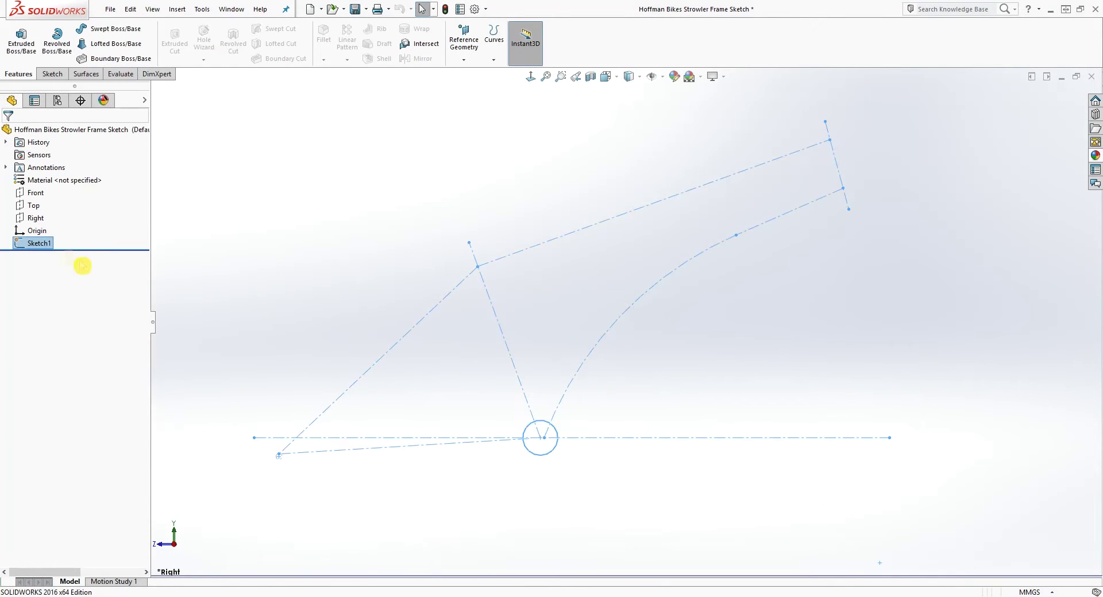
- Open the bike frame sketch to review its dimensions and relations, and exit it again
right_click(50, 248)
click(56, 213)
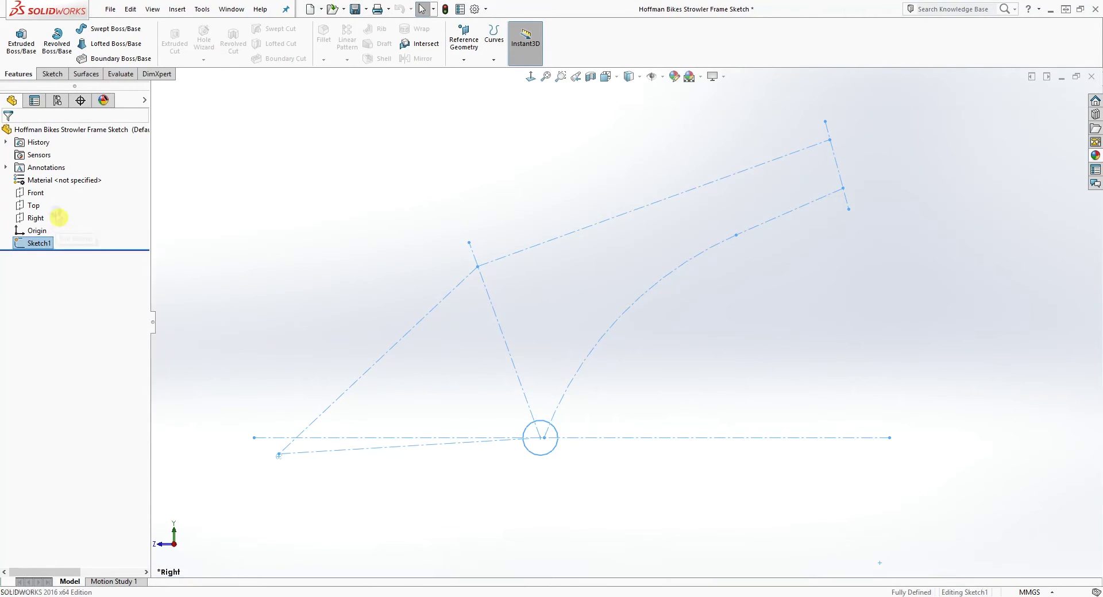
key(f)
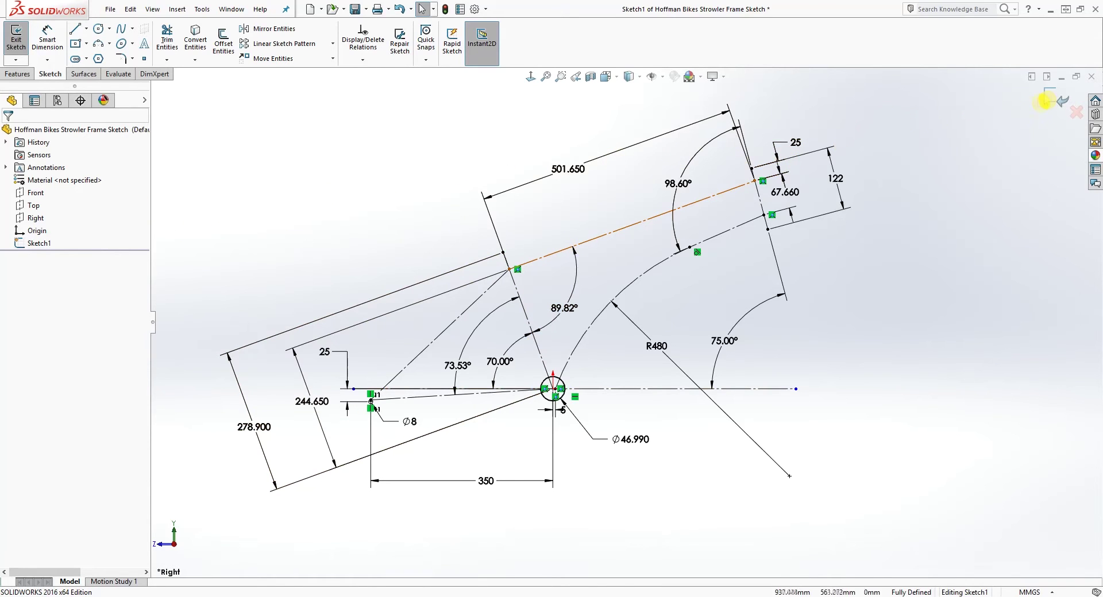
click(1059, 100)
- Inspect the frame sketch from an angle and return to a view normal to its plane
scroll(640, 280, down, 2)
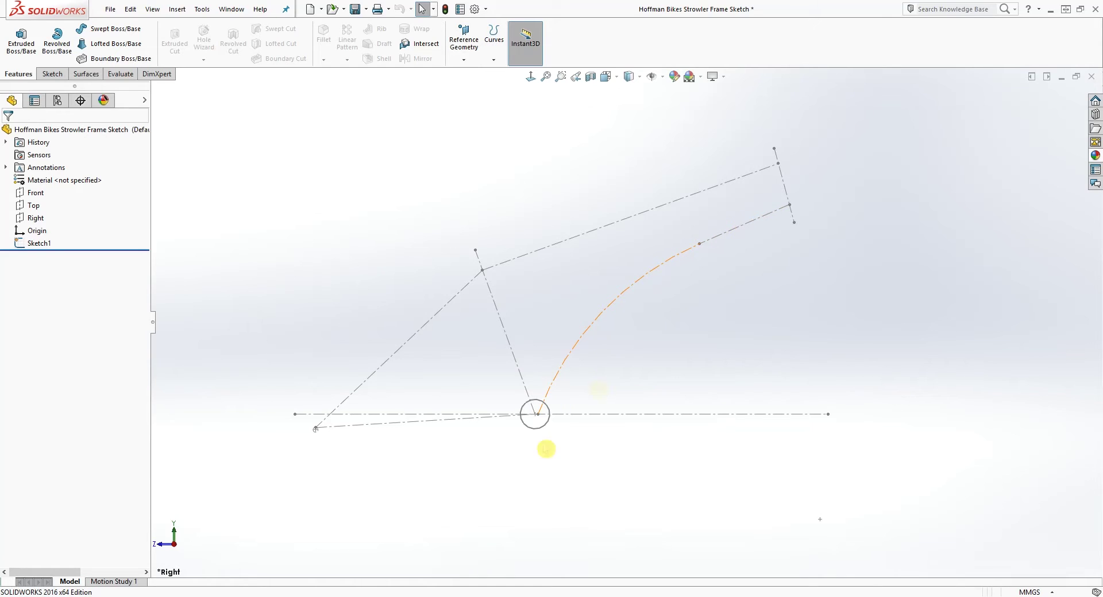
mouse_move(644, 388)
middle_down()
mouse_move(611, 424)
mouse_move(574, 428)
middle_up()
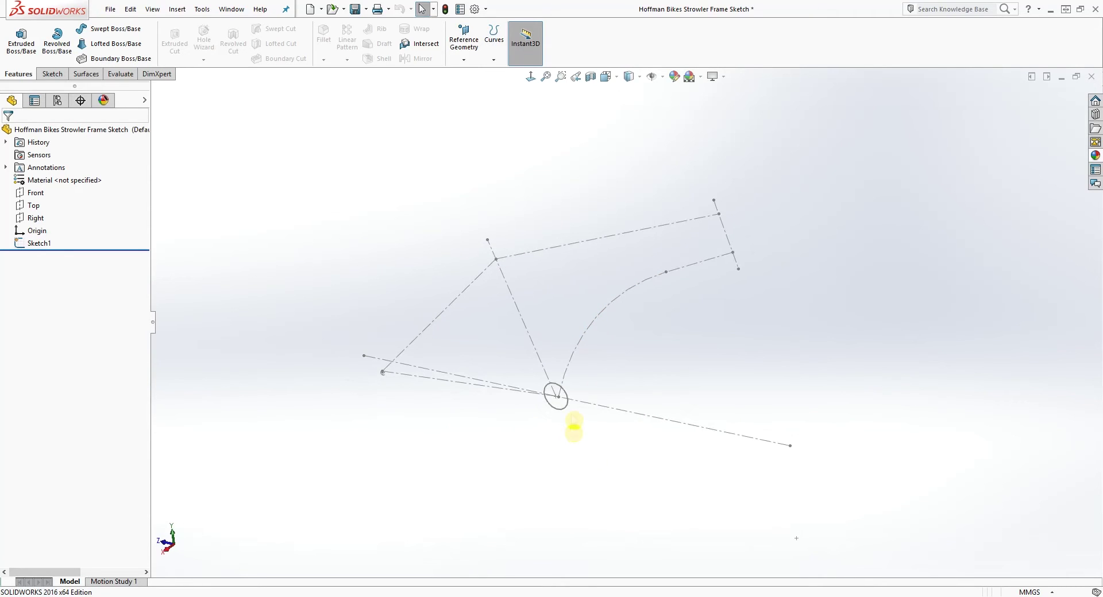
scroll(562, 399, down, 3)
key(ctrl+4)
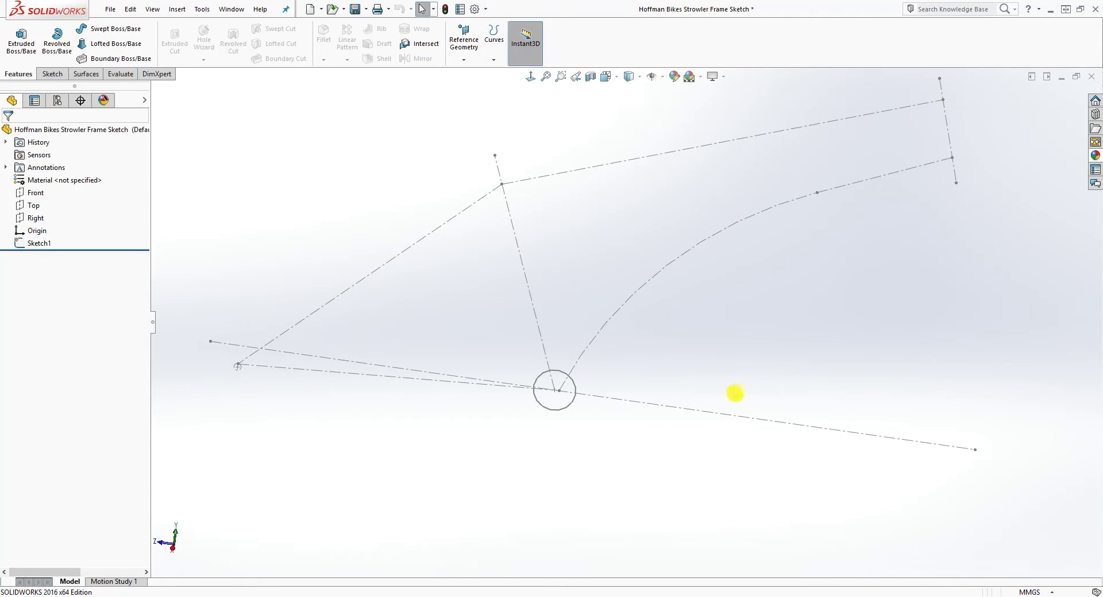
click(530, 77)
scroll(713, 186, up, 1)
scroll(714, 185, down, 1)
scroll(696, 187, down, 1)
scroll(696, 187, up, 1)
scroll(632, 344, up, 1)
scroll(618, 382, down, 1)
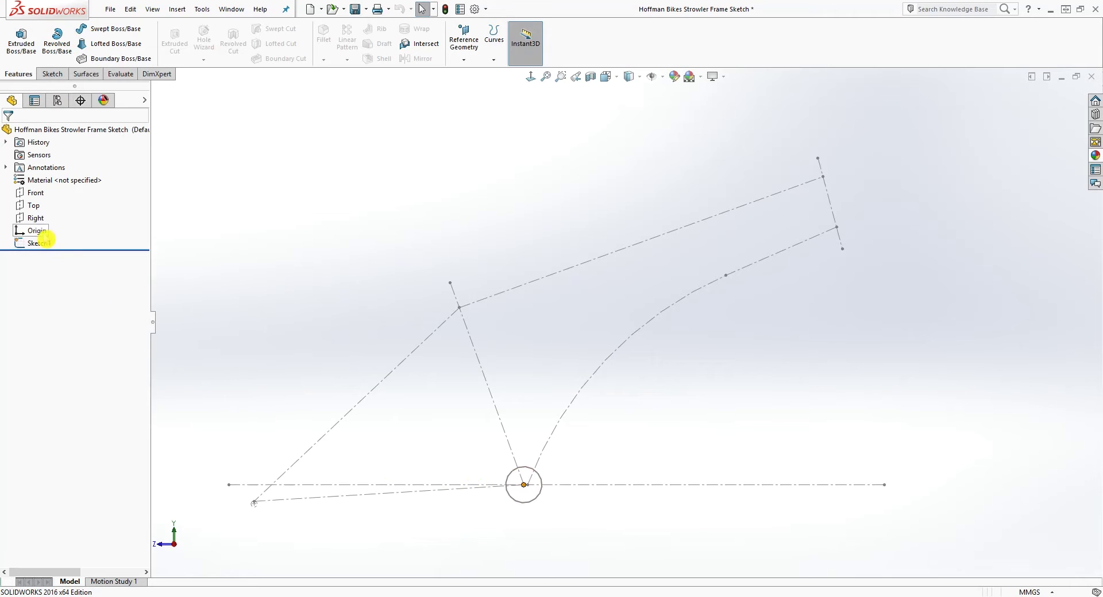
- Open the frame sketch for editing and move the 278.9 and 244.65 mm seat tube dimensions farther out from the geometry
right_click(45, 248)
click(42, 217)
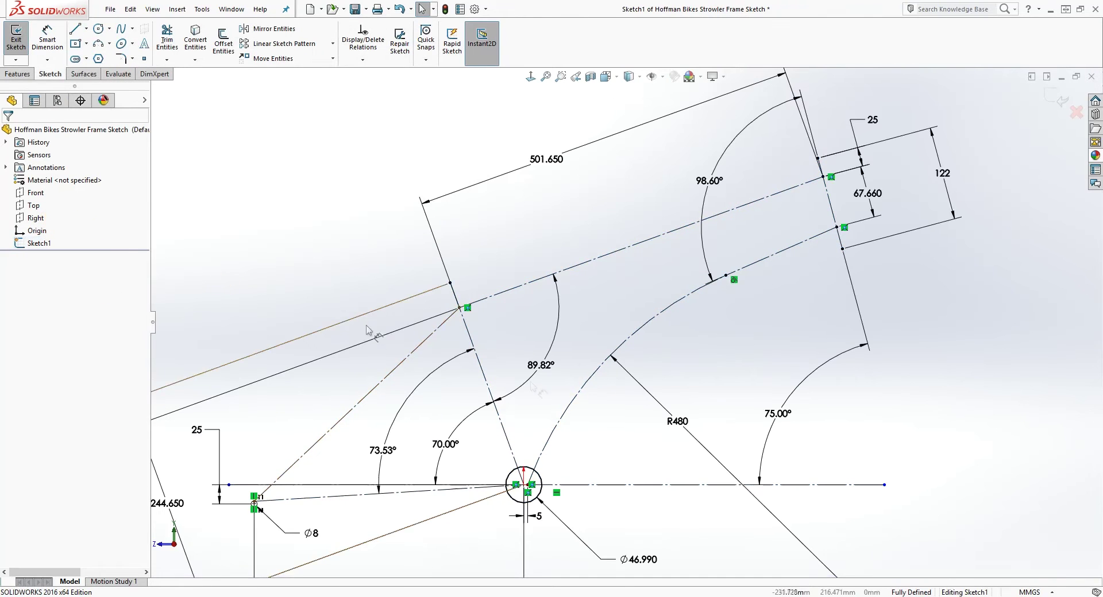
scroll(583, 485, up, 1)
scroll(581, 485, down, 2)
scroll(625, 221, up, 1)
scroll(625, 213, down, 1)
scroll(621, 205, up, 1)
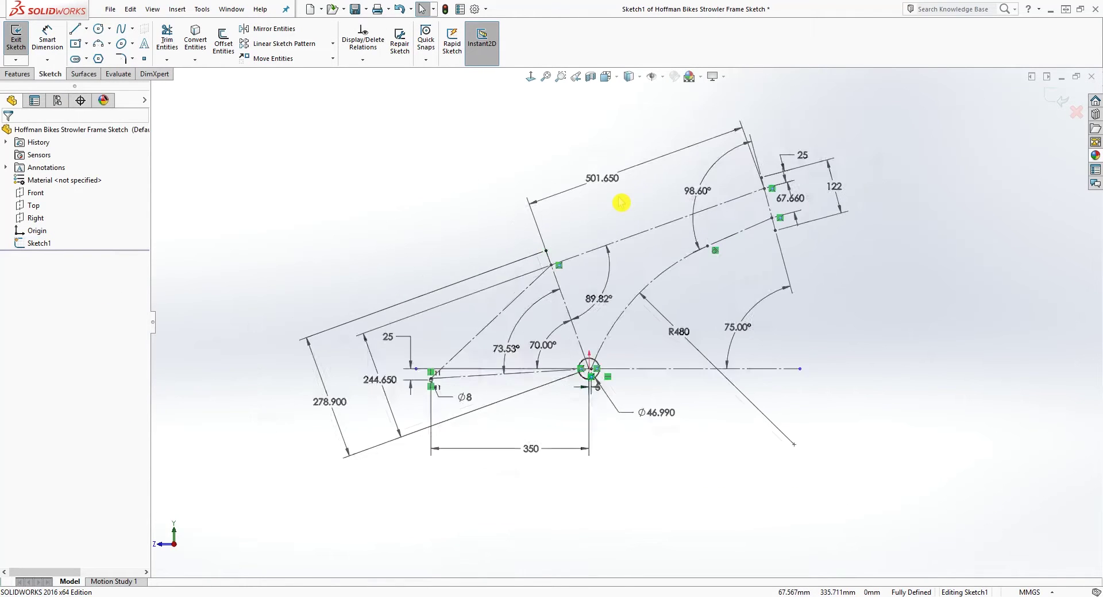
scroll(621, 203, down, 1)
drag(271, 451, 247, 456)
drag(338, 442, 316, 450)
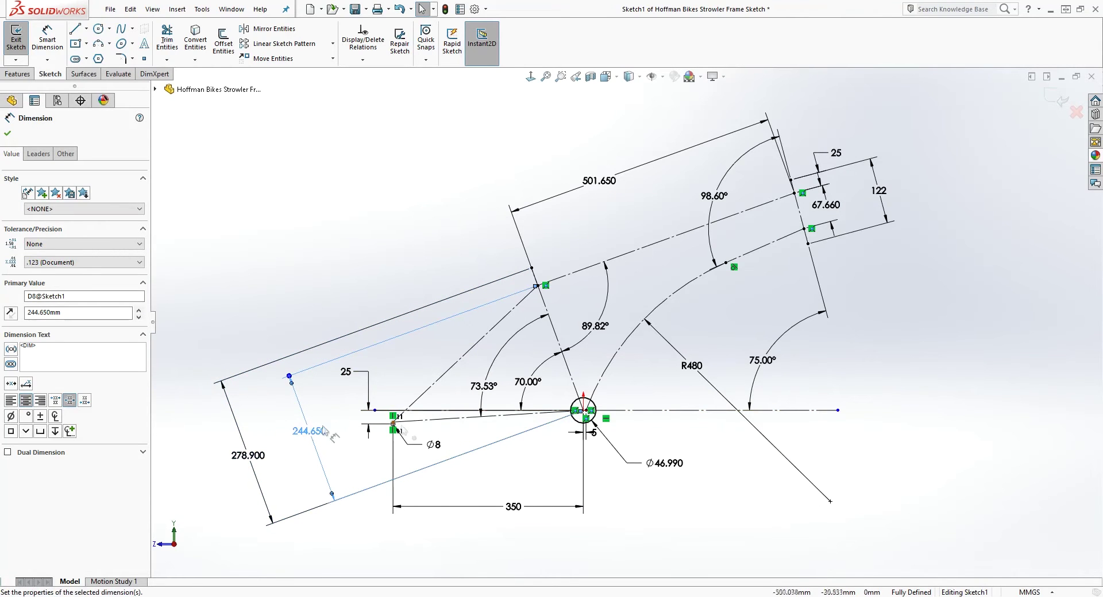
- Reposition the 5 mm bottom bracket offset and the 122 and 67.66 mm head tube dimensions for legibility, and exit the sketch
drag(592, 432, 552, 459)
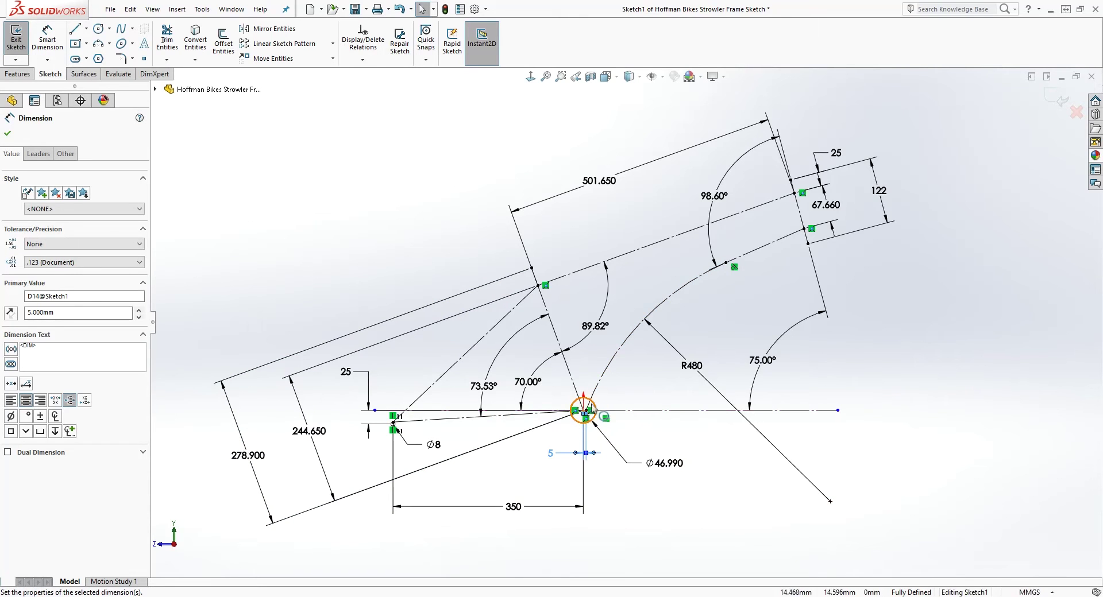
scroll(591, 431, down, 6)
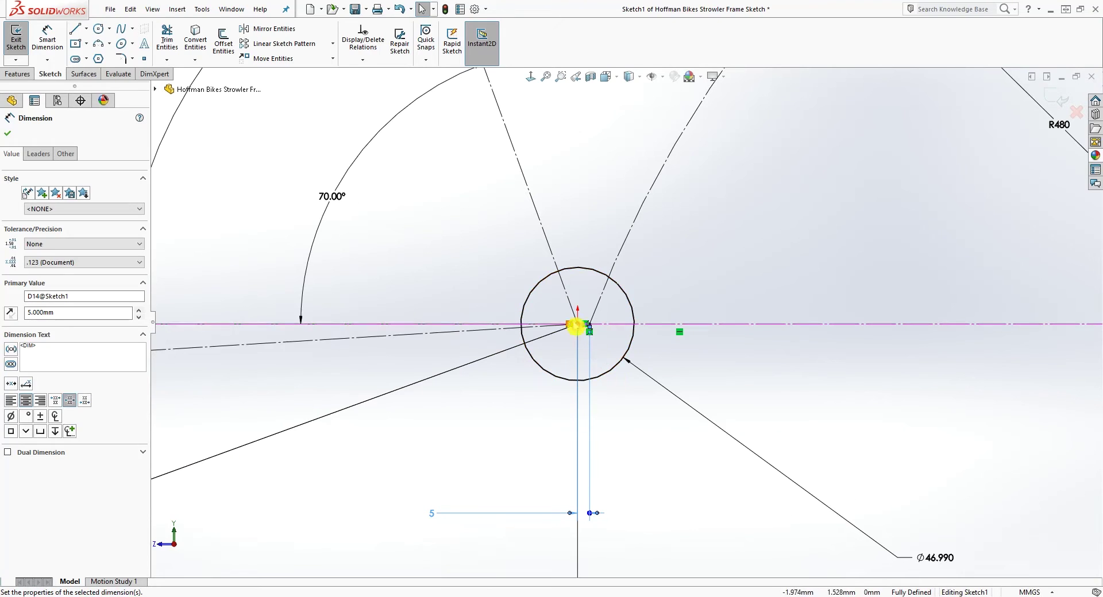
scroll(661, 436, up, 6)
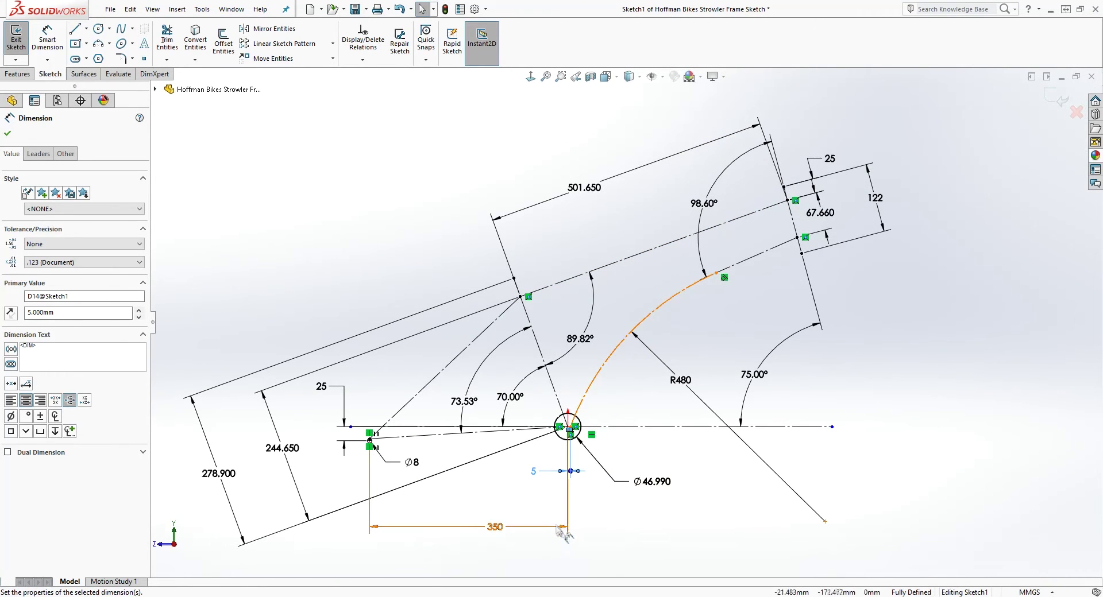
drag(878, 204, 895, 197)
drag(825, 214, 856, 205)
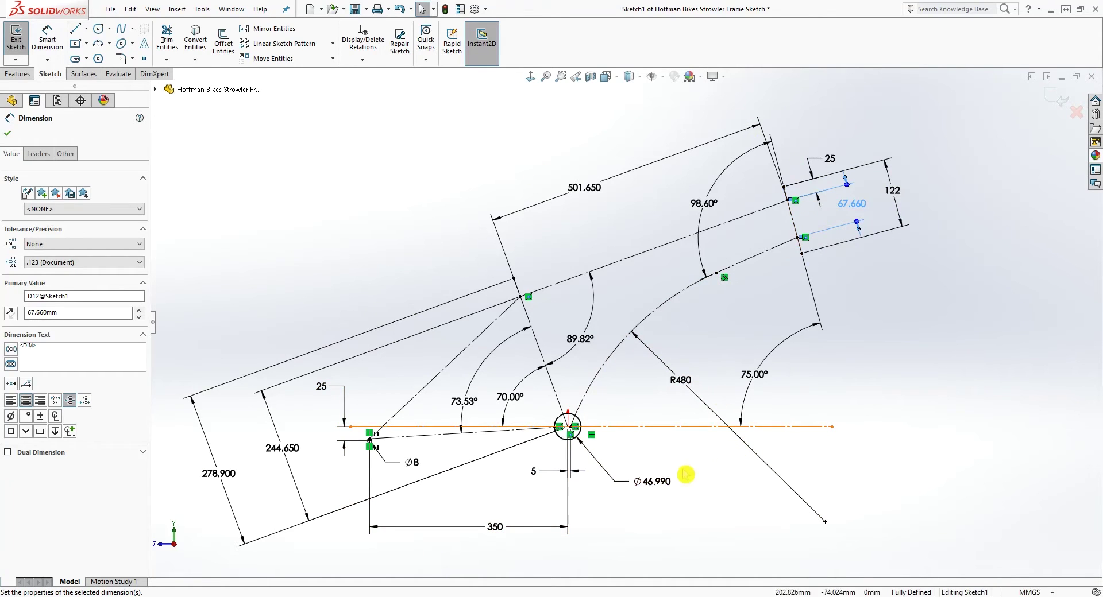
click(1057, 101)
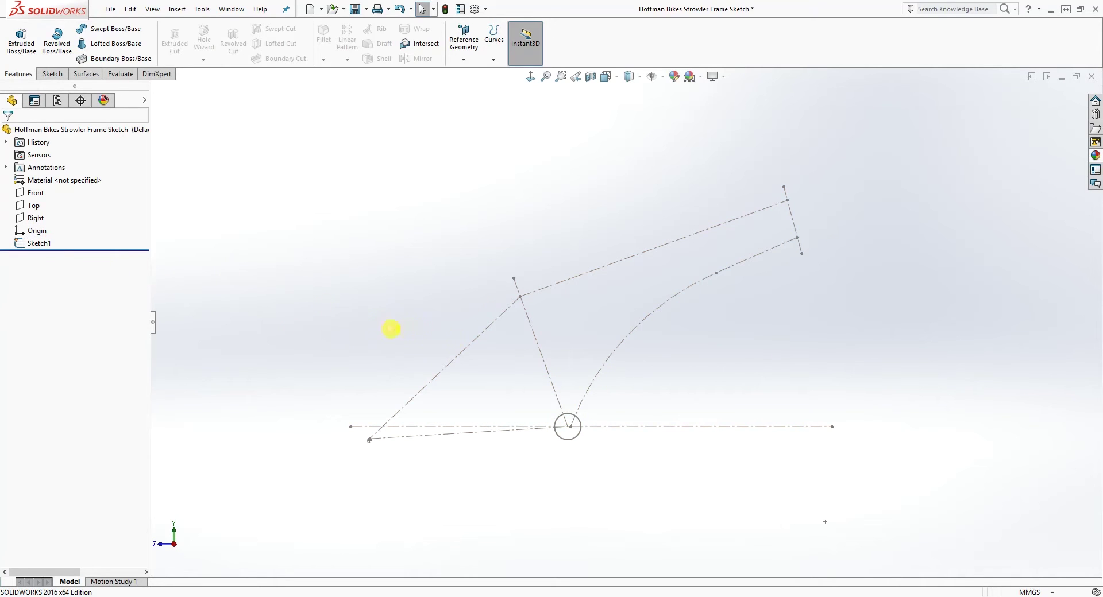
- Reopen the frame sketch to check the radius dimension of the curved down tube, and exit it
right_click(61, 251)
click(64, 214)
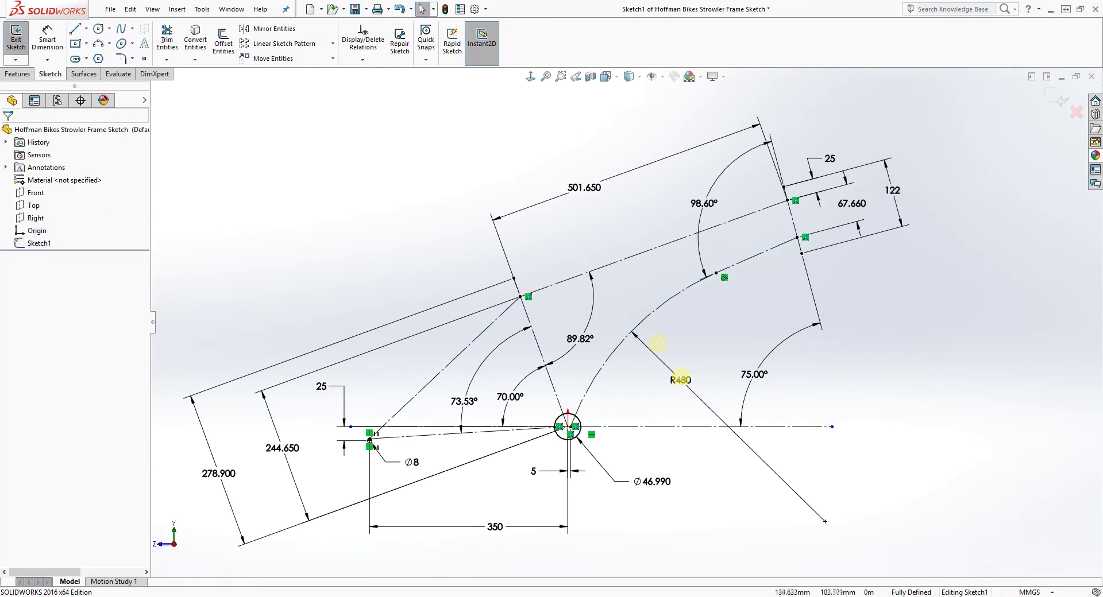
click(632, 335)
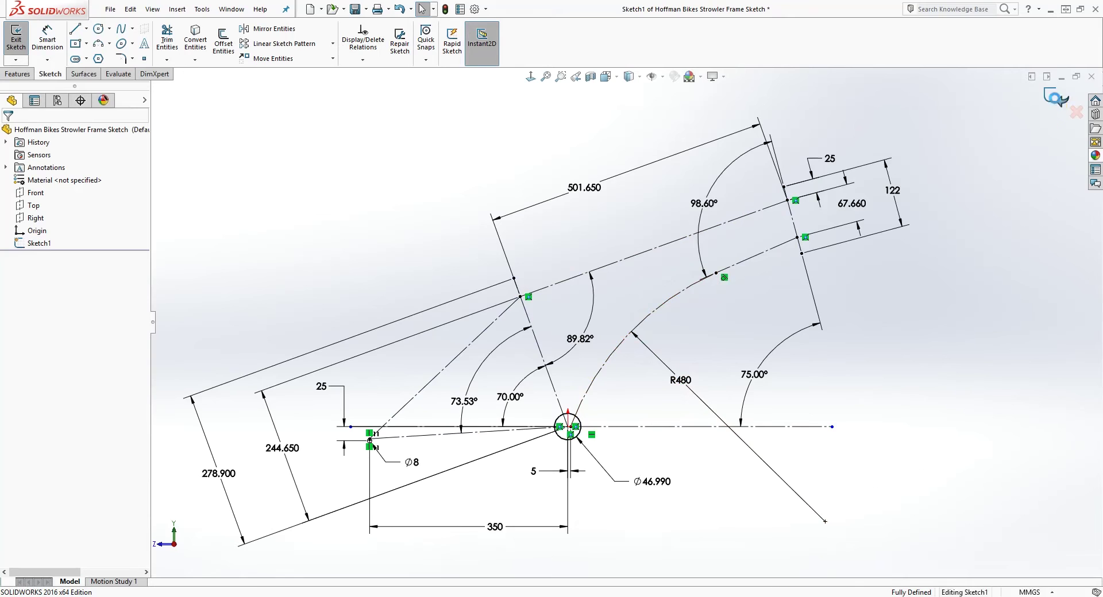
click(1058, 101)
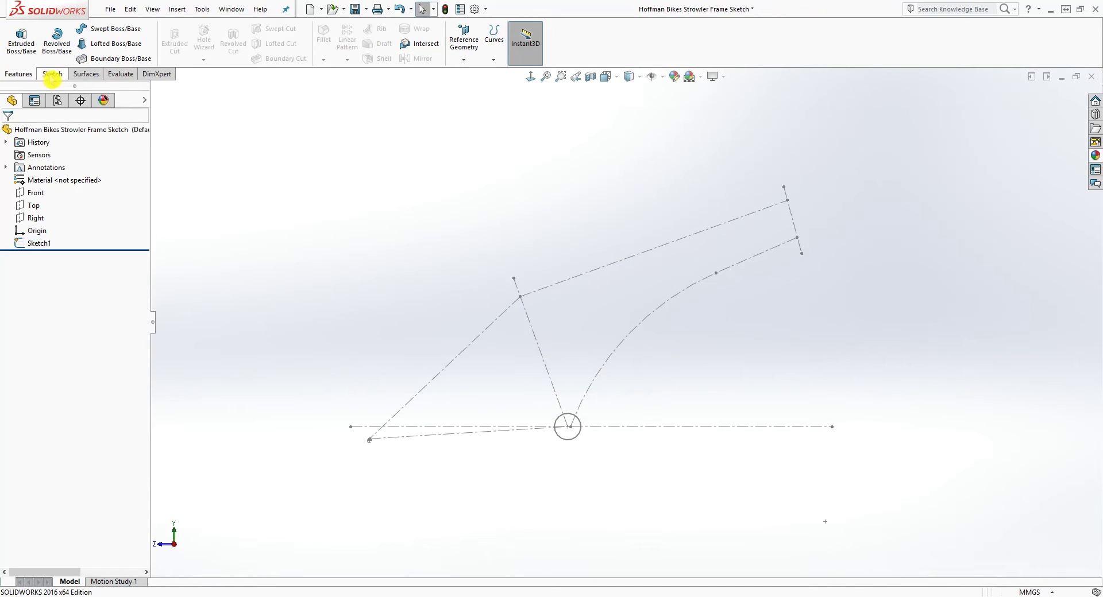
- Extrude the bottom bracket circle of the frame sketch 76.2 mm with the Mid Plane end condition
click(31, 51)
mouse_move(576, 425)
middle_down()
mouse_move(623, 448)
mouse_move(602, 428)
middle_up()
click(582, 421)
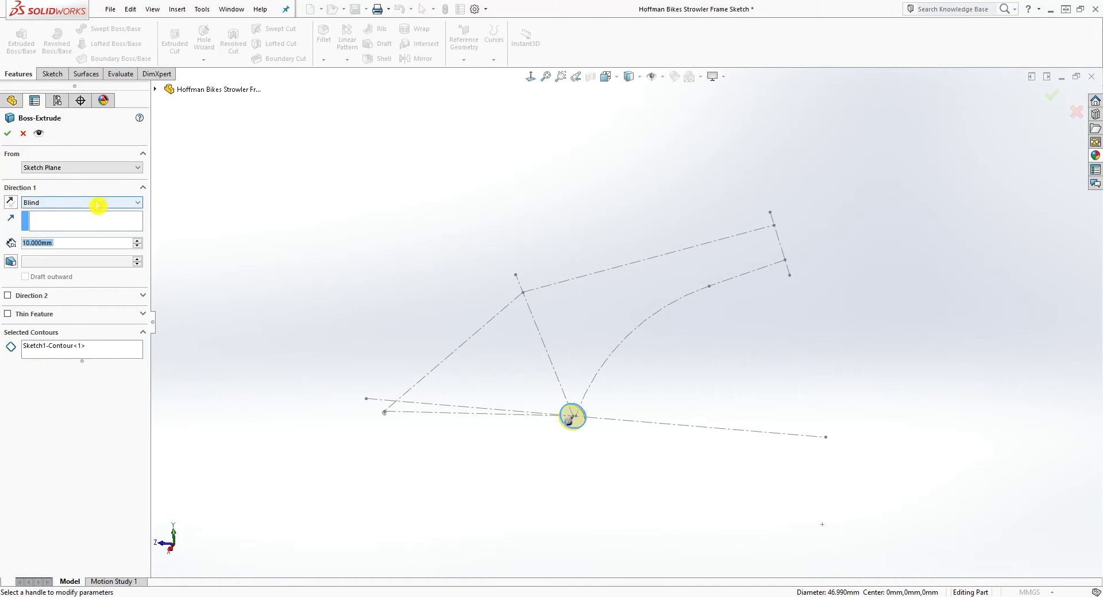
click(98, 204)
click(70, 250)
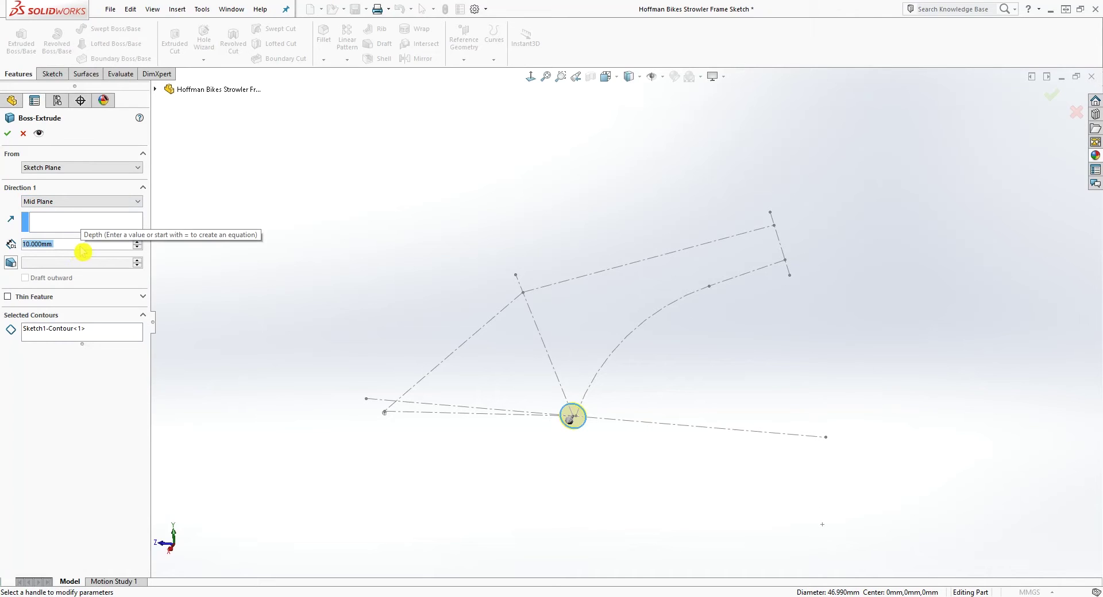
text(7)
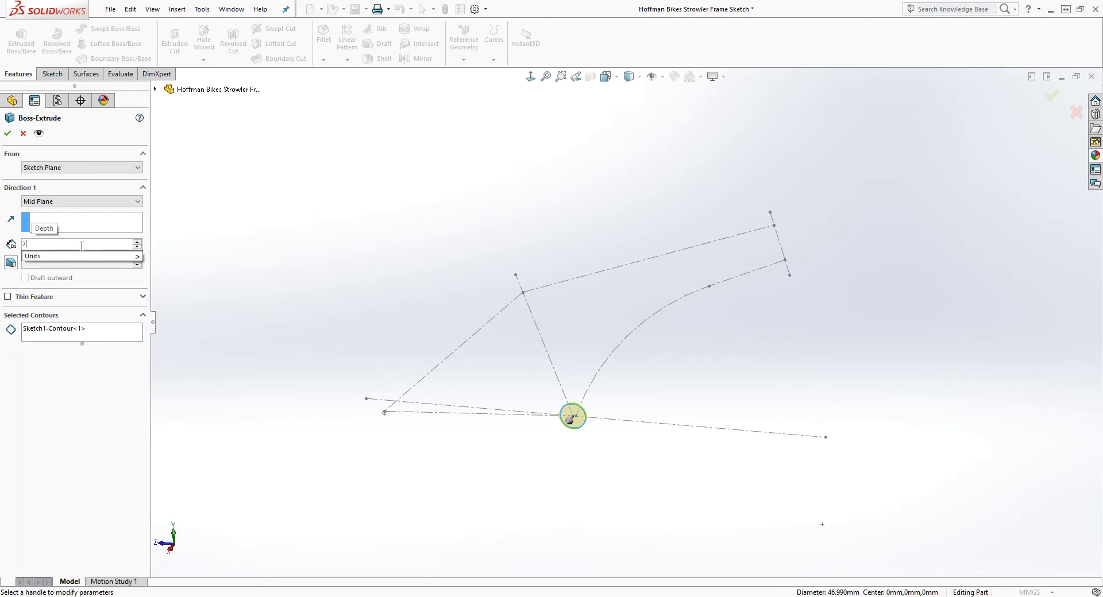
text(6.2)
key(Return)
mouse_move(574, 356)
middle_down()
mouse_move(691, 433)
mouse_move(645, 424)
mouse_move(624, 383)
middle_up()
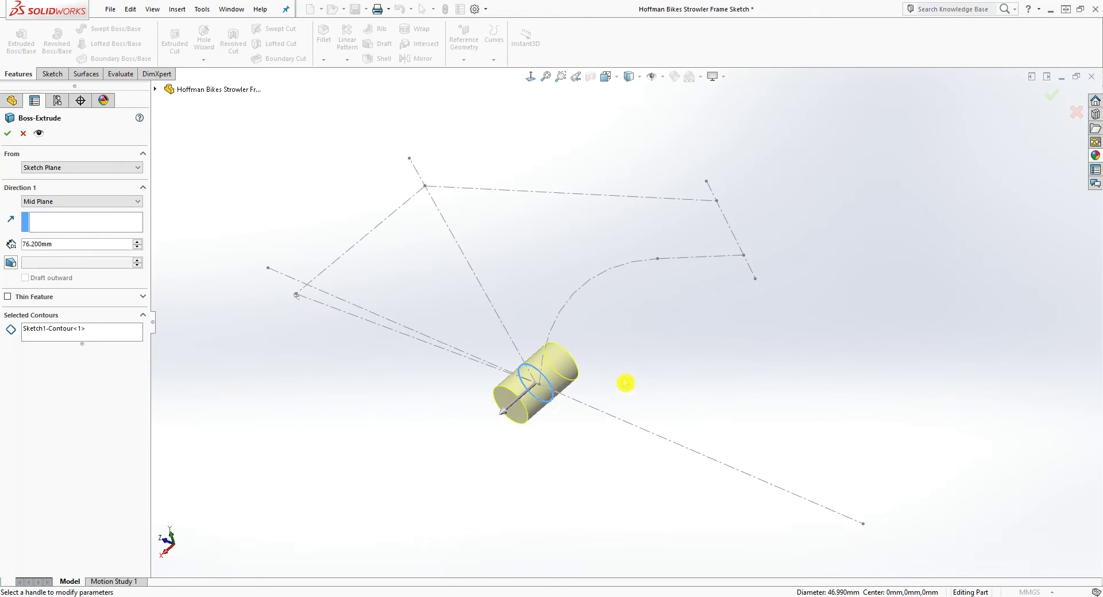
click(9, 137)
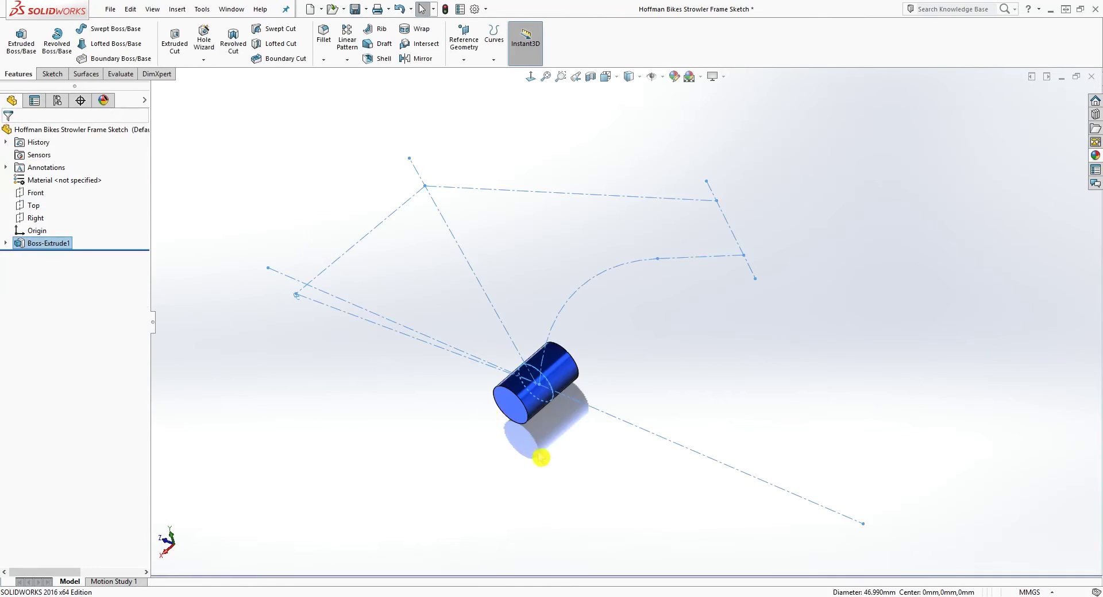
- Start a new sketch on the end face of the bottom bracket cylinder and view it face-on
middle_drag(536, 455, 608, 386)
middle_drag(586, 431, 285, 271)
scroll(575, 394, down, 3)
click(572, 377)
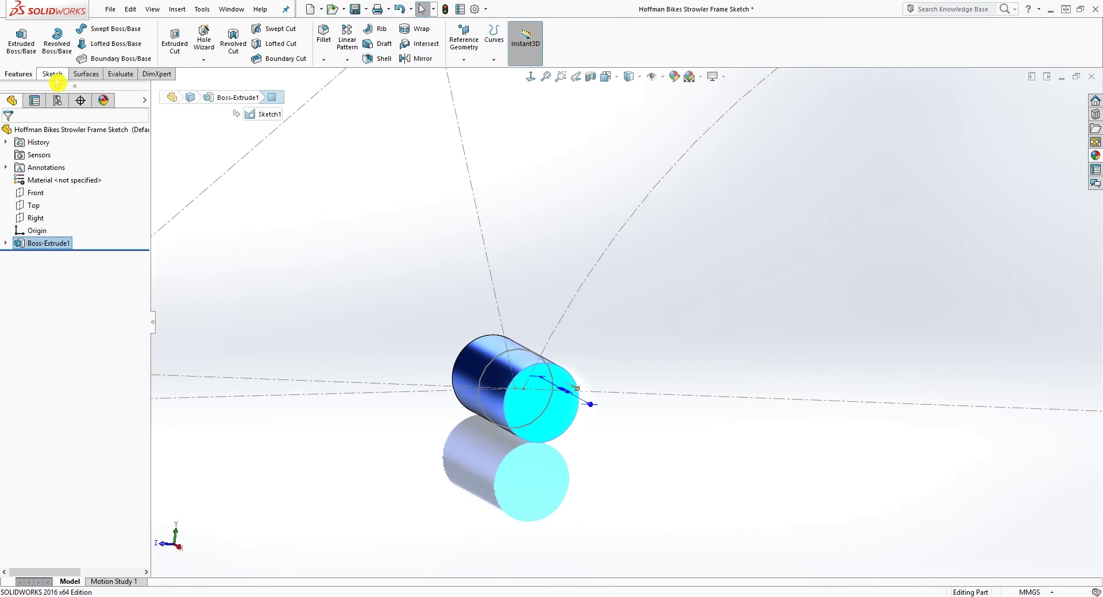
click(53, 75)
click(15, 35)
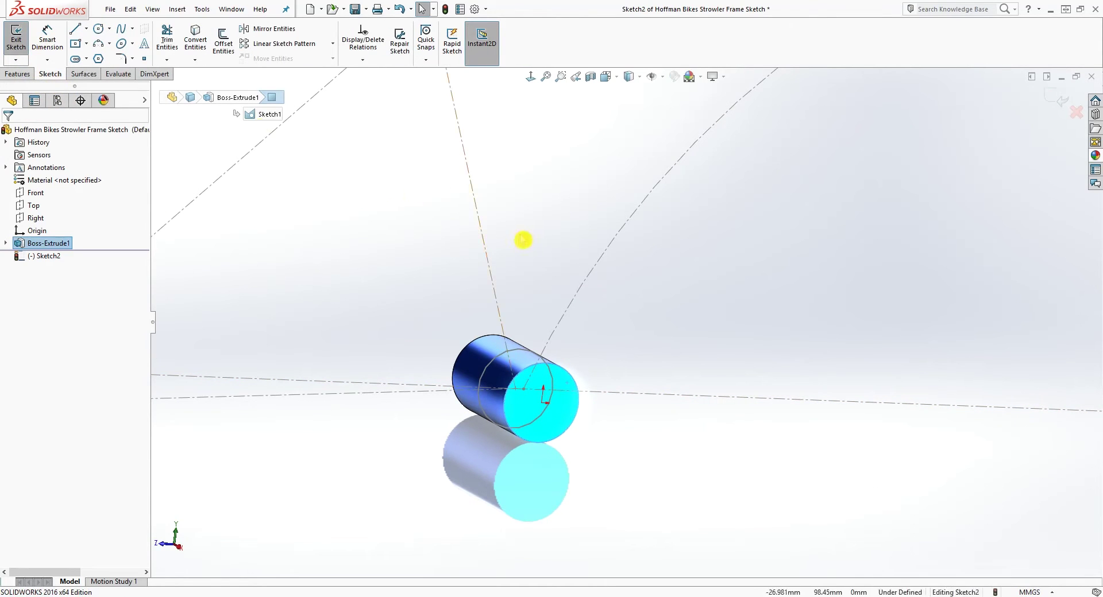
click(530, 76)
scroll(662, 460, down, 8)
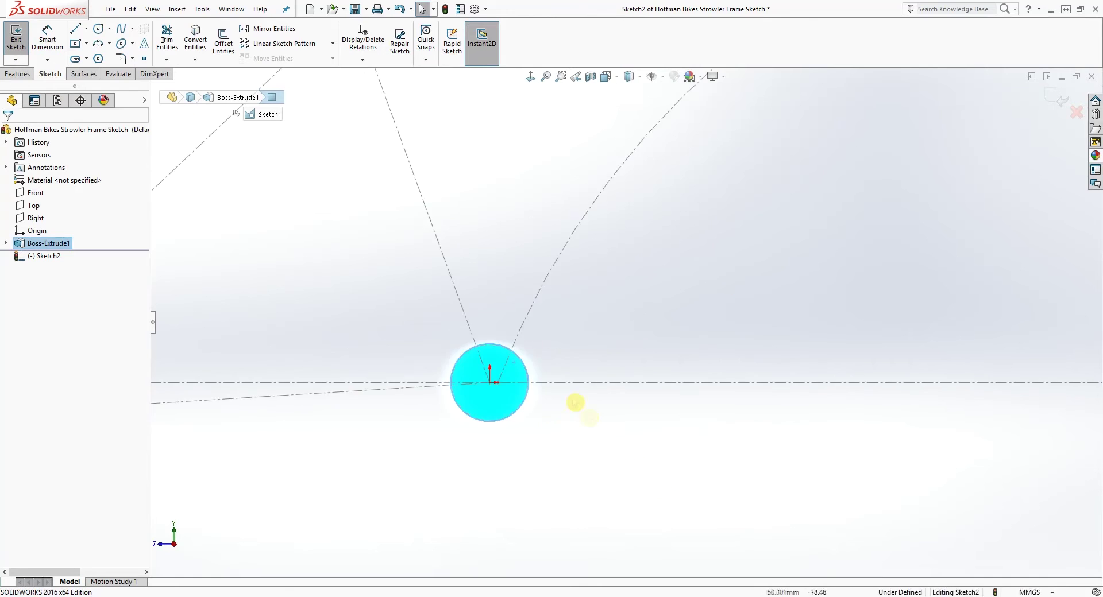
- Draw a circle centered on the origin around the cylinder's end face and set its diameter to 51 mm
click(100, 32)
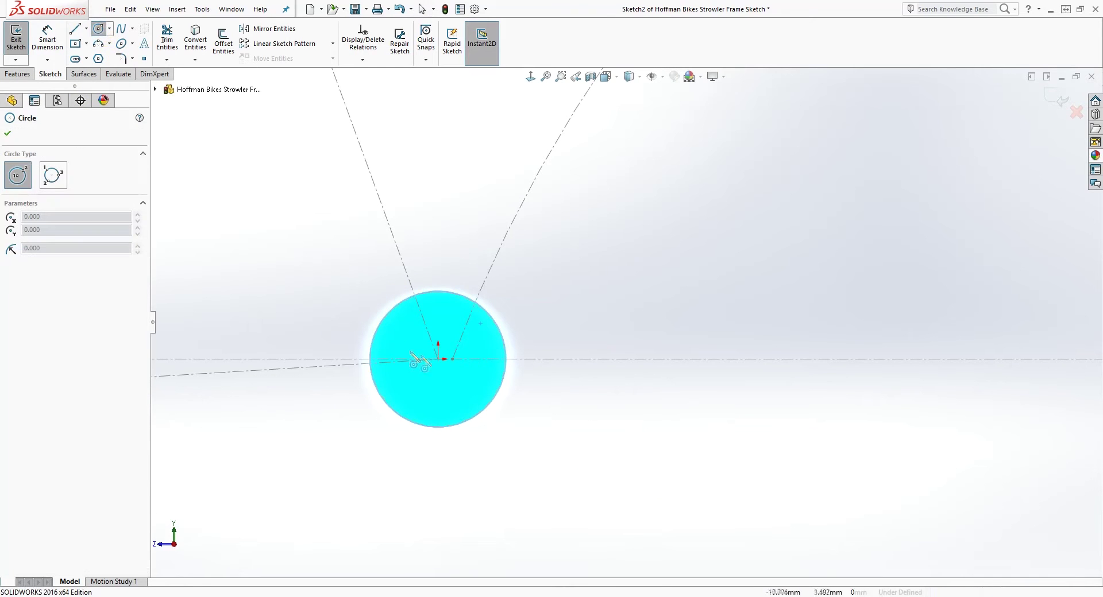
click(438, 359)
click(512, 317)
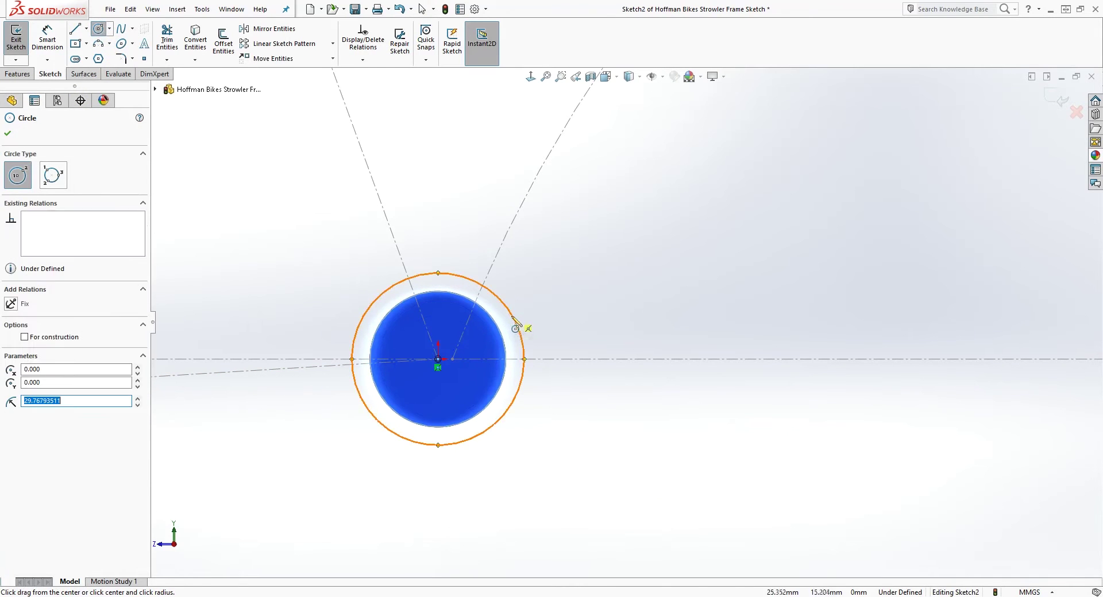
key(Escape)
right_drag(567, 525, 533, 426)
click(504, 414)
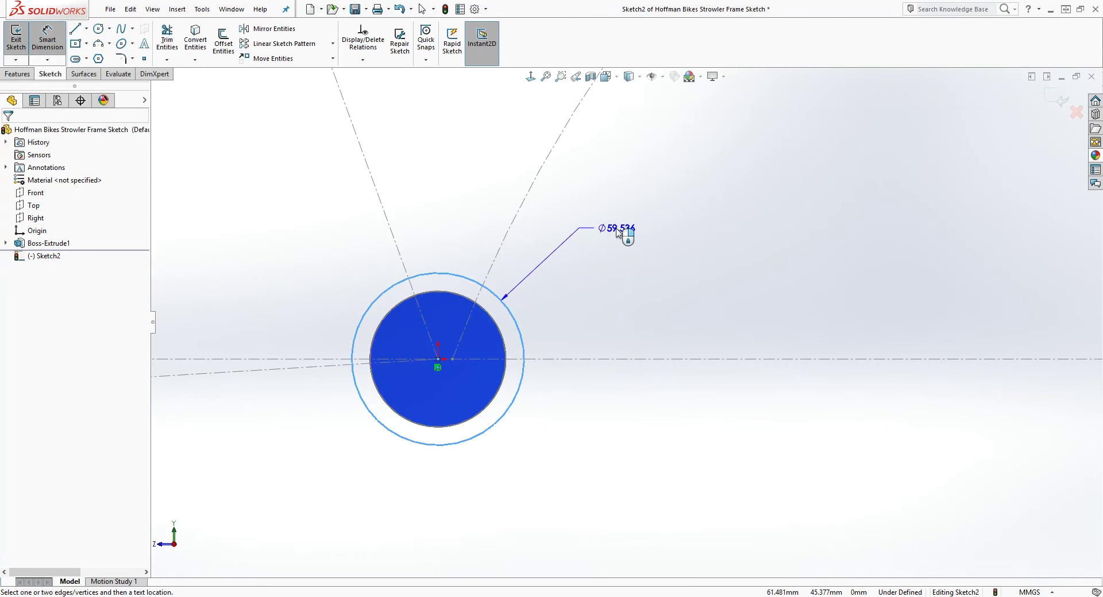
click(617, 231)
text(51)
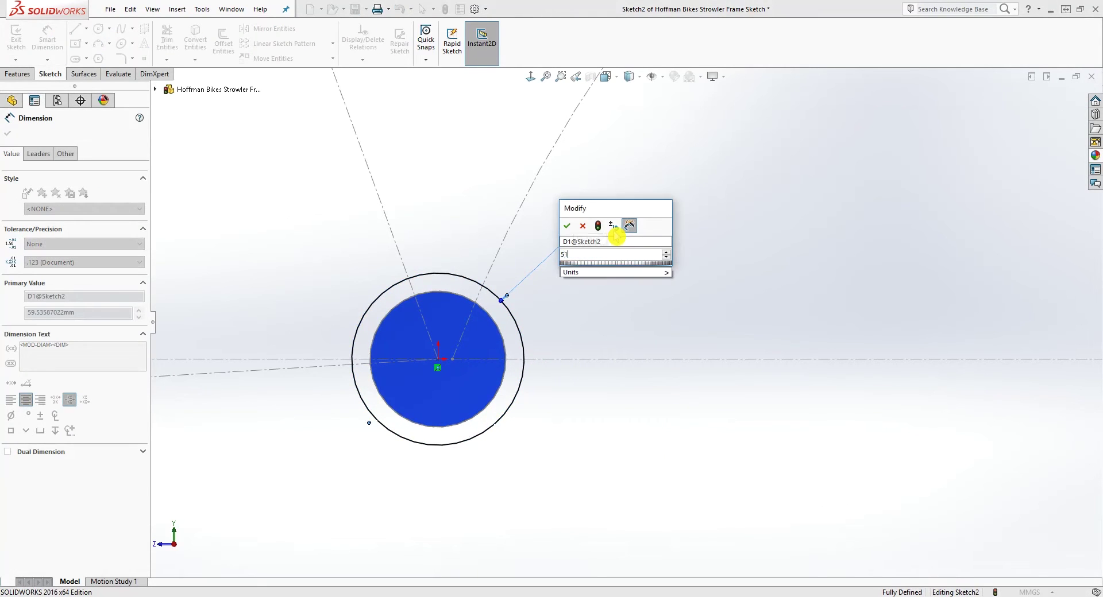
key(Return)
- Try to cut-extrude the 51 mm circle 15 mm deep into the end of the bottom bracket cylinder
middle_drag(655, 303, 647, 379)
click(20, 75)
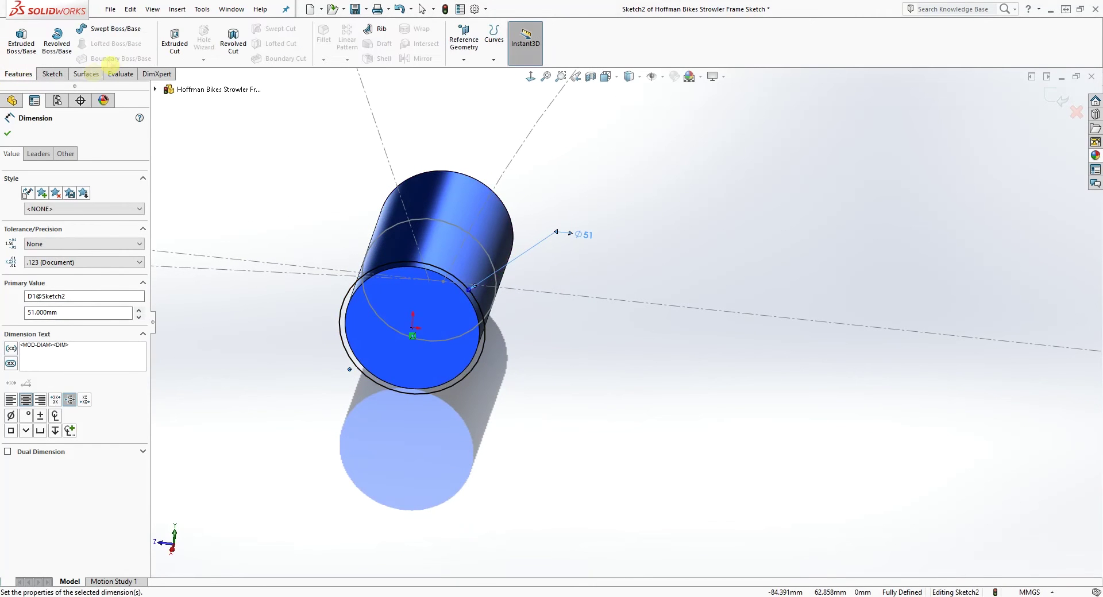
click(174, 39)
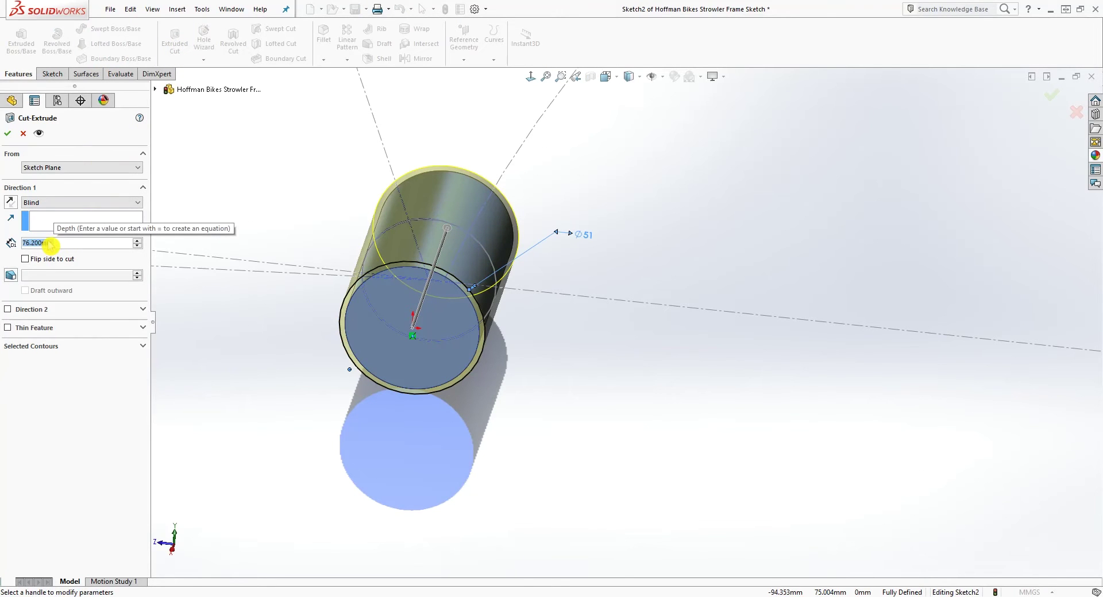
text(15)
key(Return)
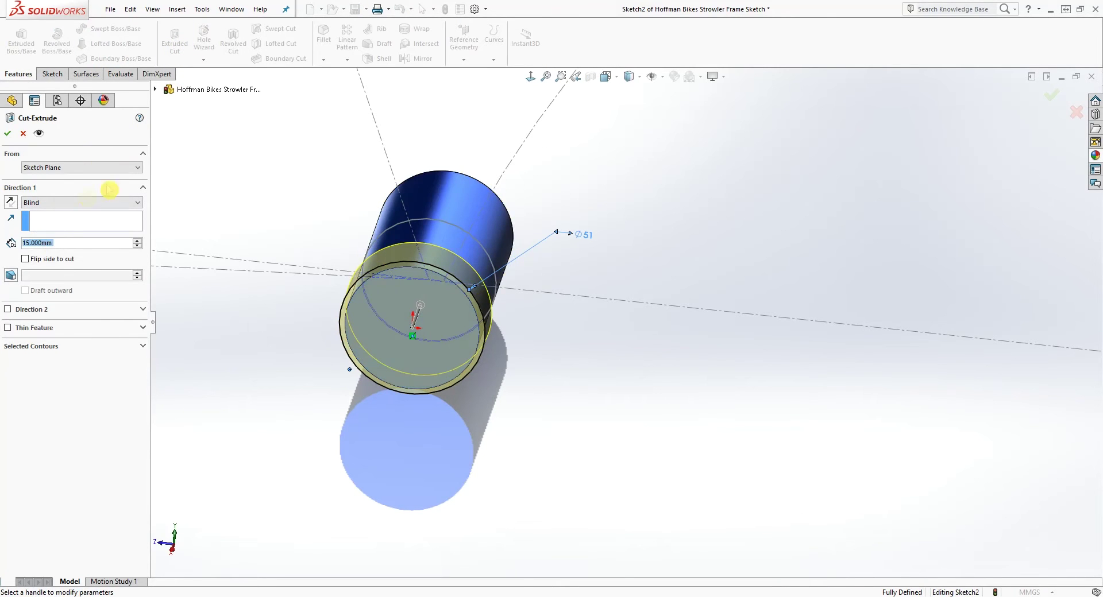
middle_drag(561, 374, 492, 389)
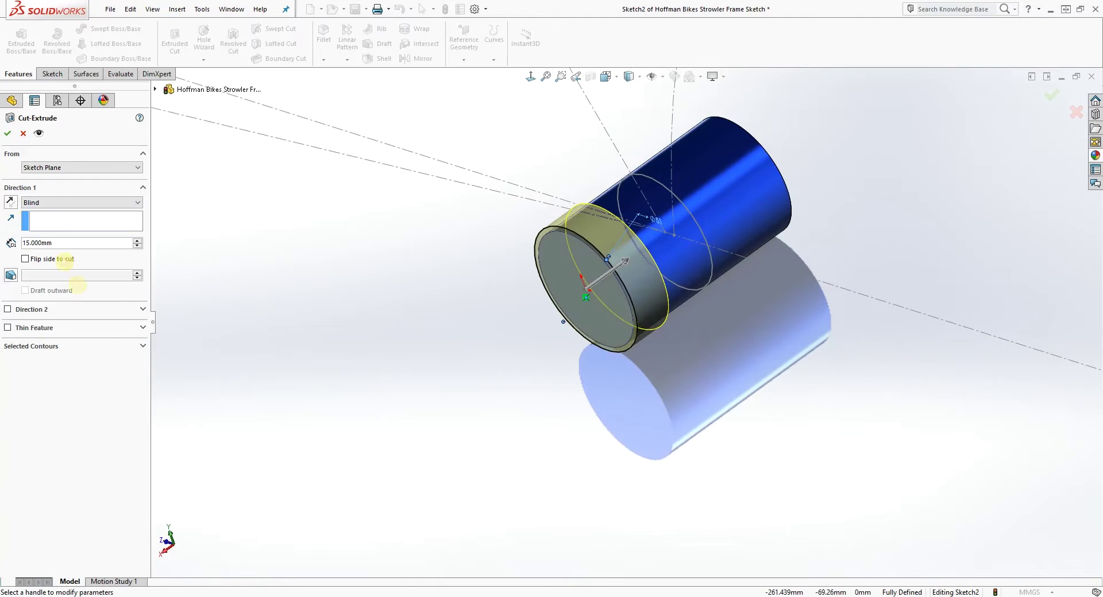
click(10, 136)
middle_drag(640, 349, 816, 187)
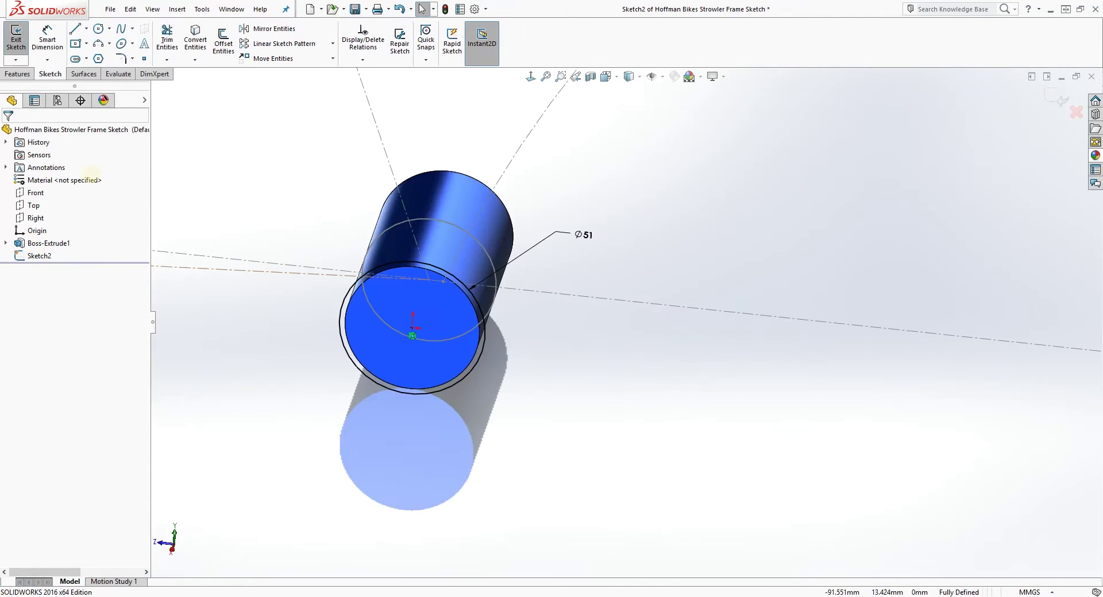
- Extrude the 51 mm circle 15 mm as a boss in the reversed direction, back over the cylinder, to form an end collar
click(26, 73)
click(21, 40)
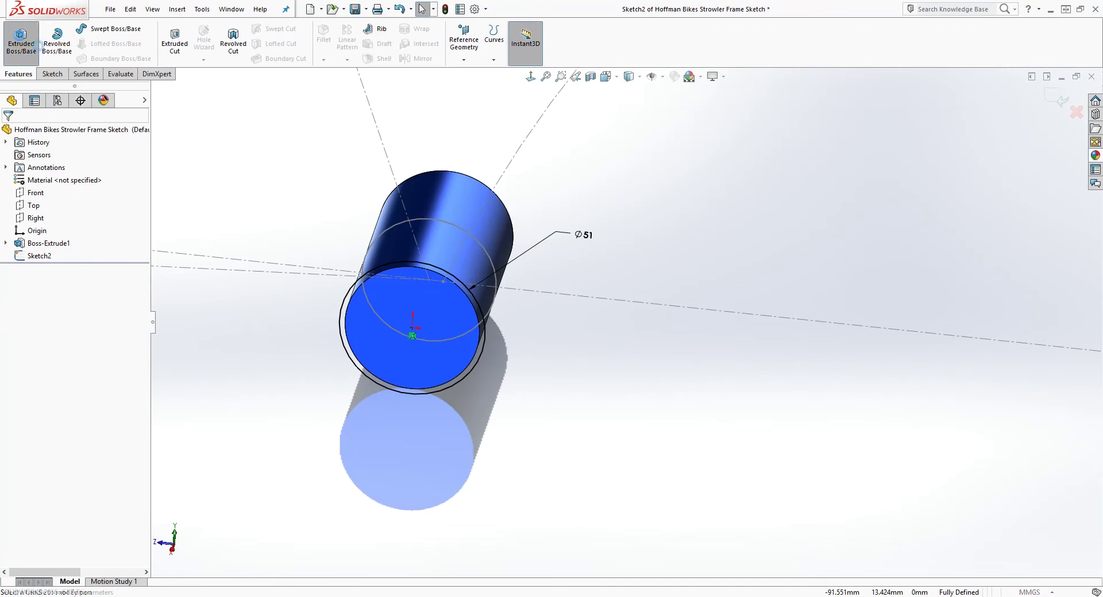
click(11, 202)
mouse_move(344, 356)
middle_down()
mouse_move(298, 394)
mouse_move(421, 322)
middle_up()
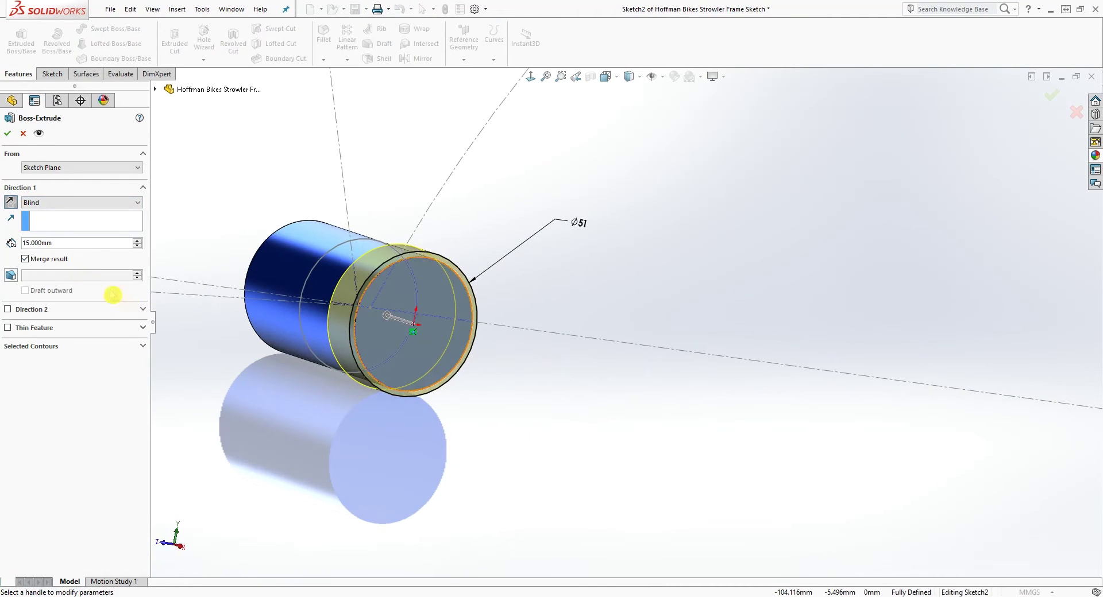
click(10, 135)
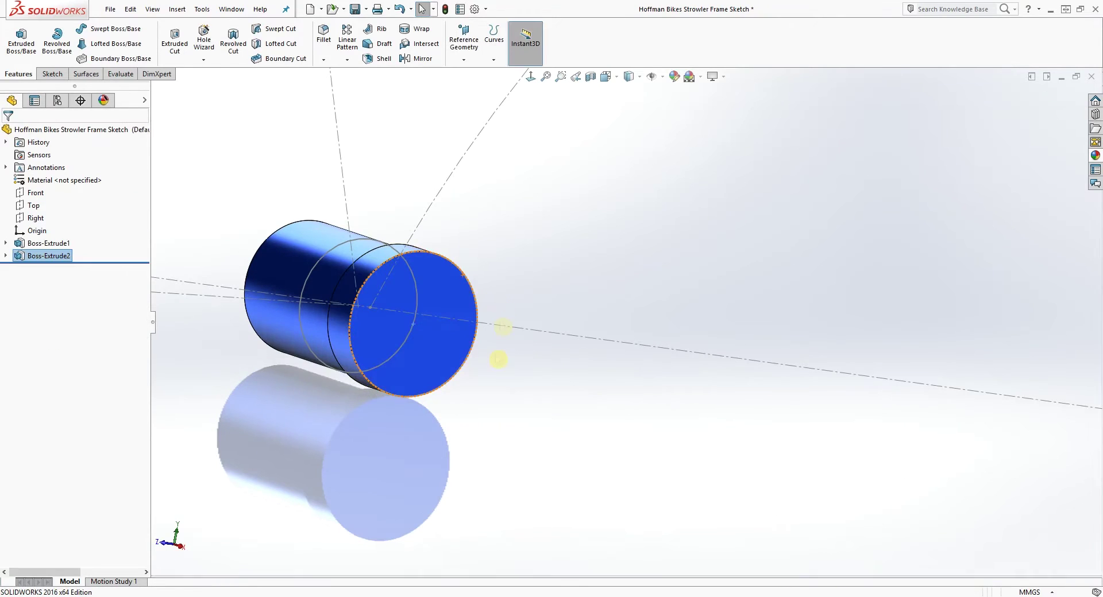
- Mirror the 51 mm collar extrusion about the Right plane to the other end of the bottom bracket shell
middle_drag(536, 405, 542, 457)
middle_drag(614, 419, 523, 399)
click(417, 57)
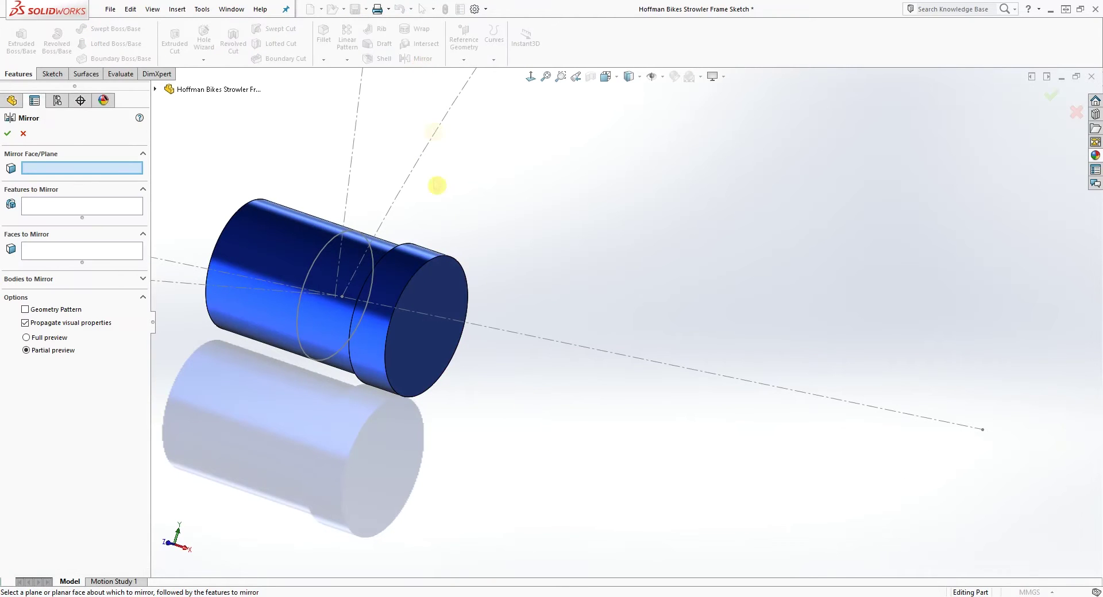
key(z)
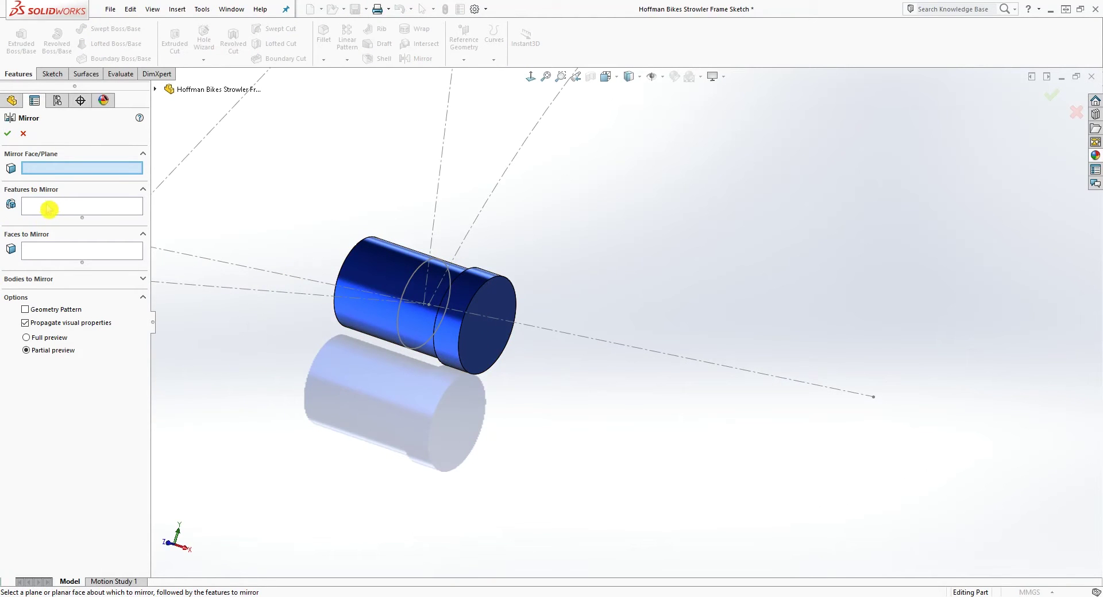
key(z)
key(z)
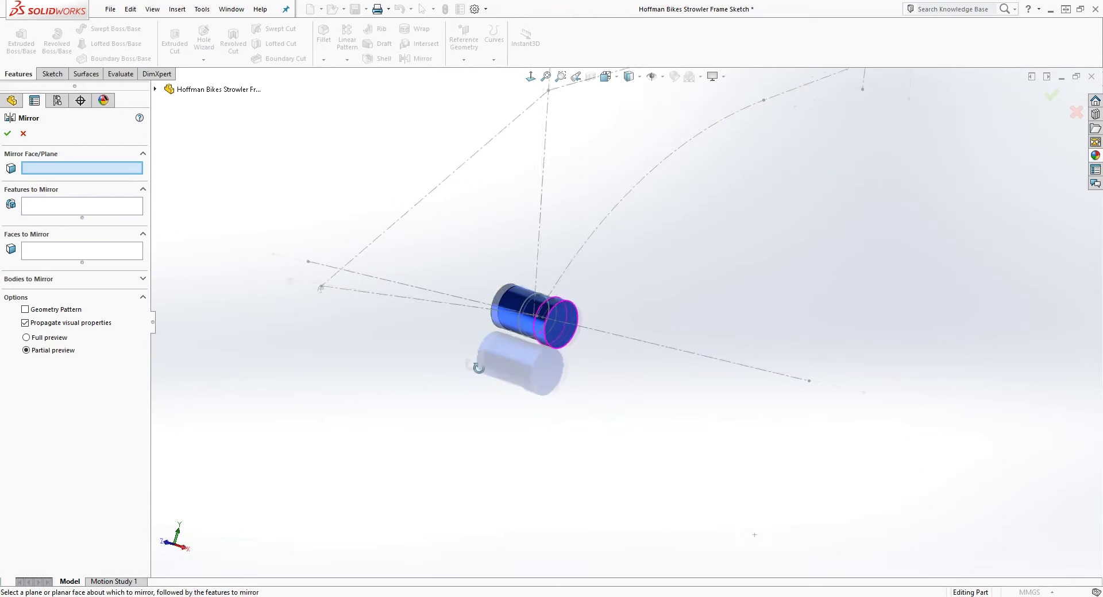
click(156, 89)
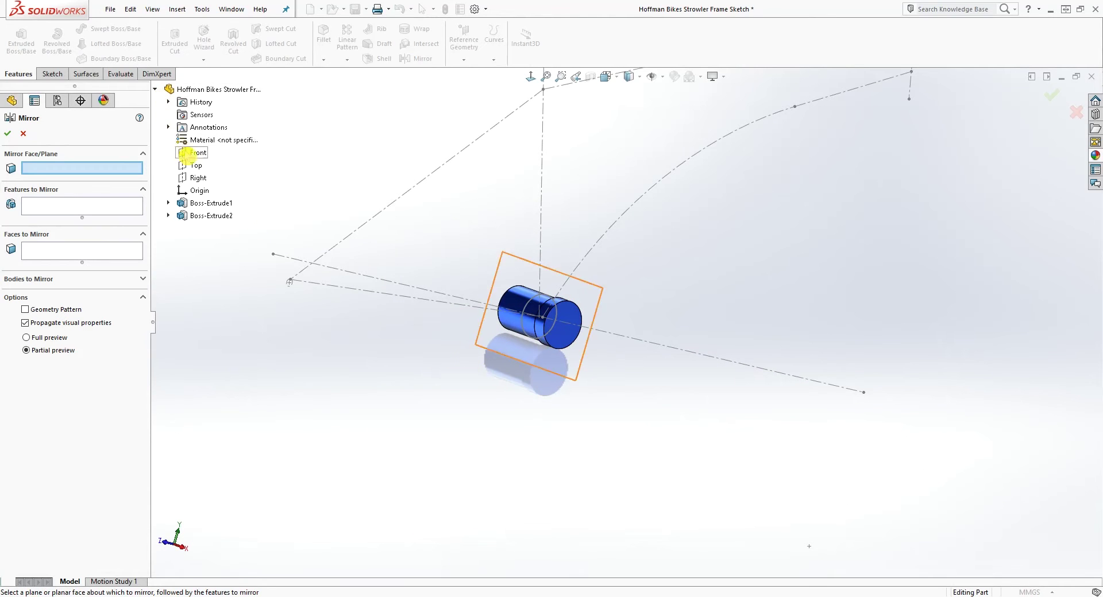
key(z)
middle_drag(540, 298, 566, 289)
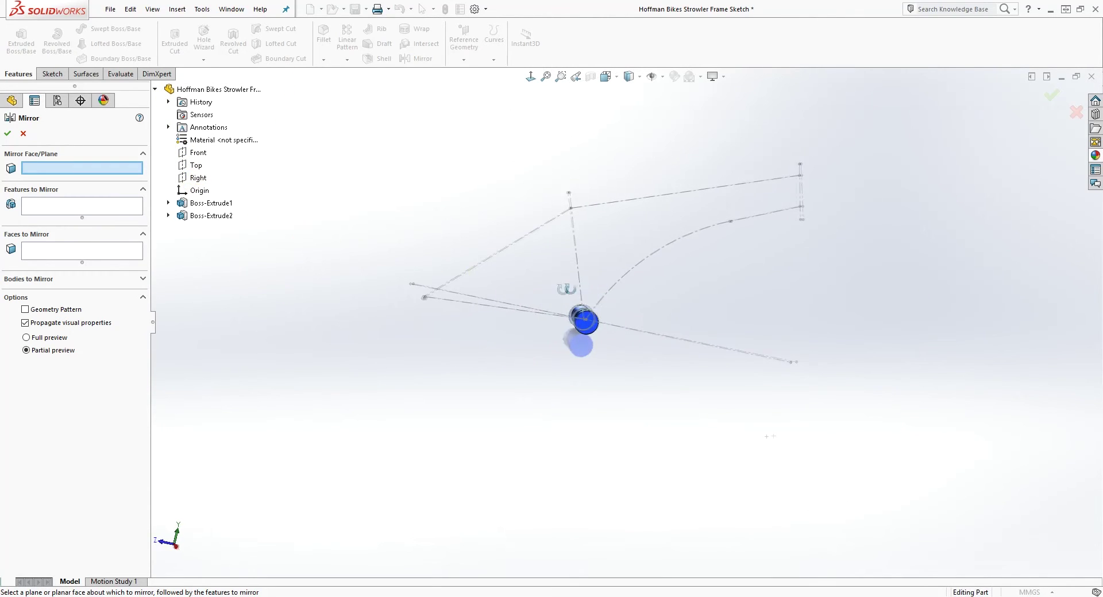
click(199, 178)
mouse_move(464, 330)
middle_down()
mouse_move(399, 396)
mouse_move(443, 333)
middle_up()
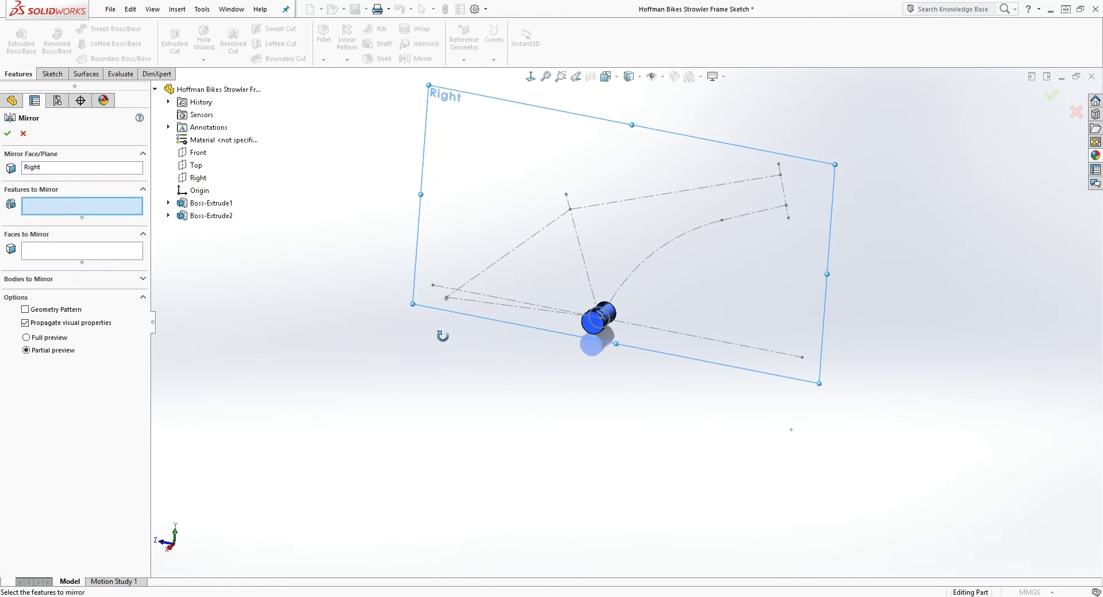
click(211, 216)
click(8, 134)
- Fillet the two inner edges where the collars meet the central cylinder with a 5 mm radius
scroll(591, 387, down, 8)
middle_drag(572, 395, 521, 413)
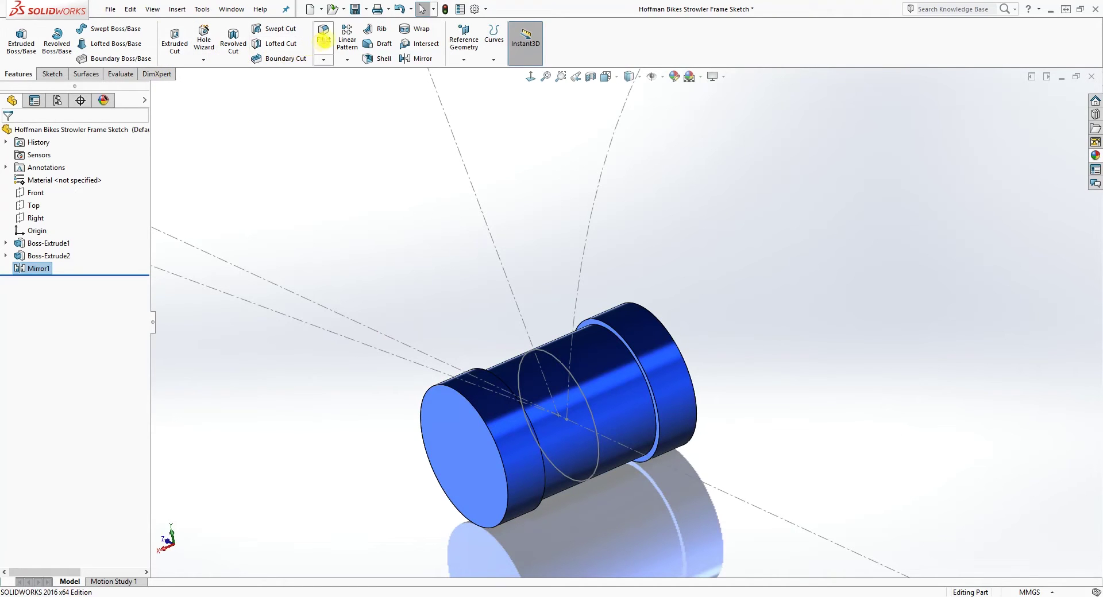
click(326, 38)
scroll(627, 353, down, 3)
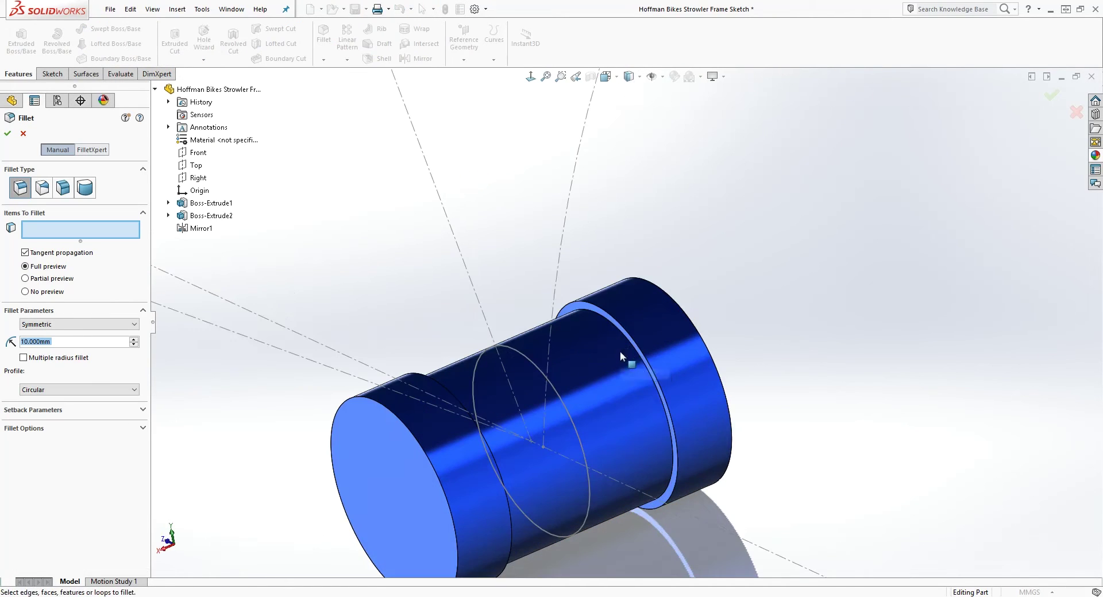
click(631, 351)
middle_drag(630, 350, 523, 409)
click(525, 409)
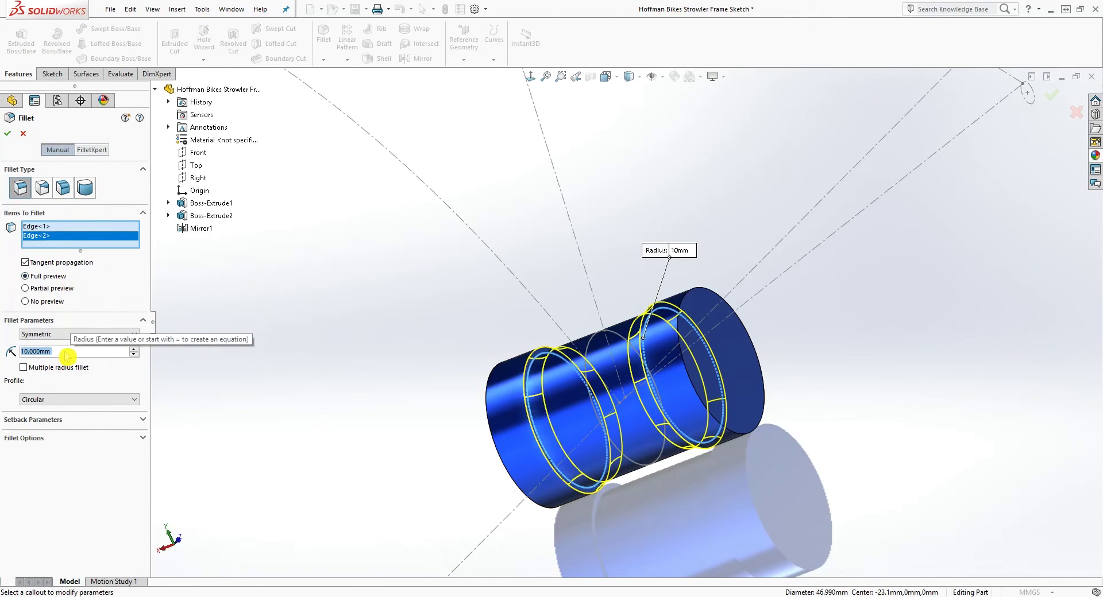
text(5)
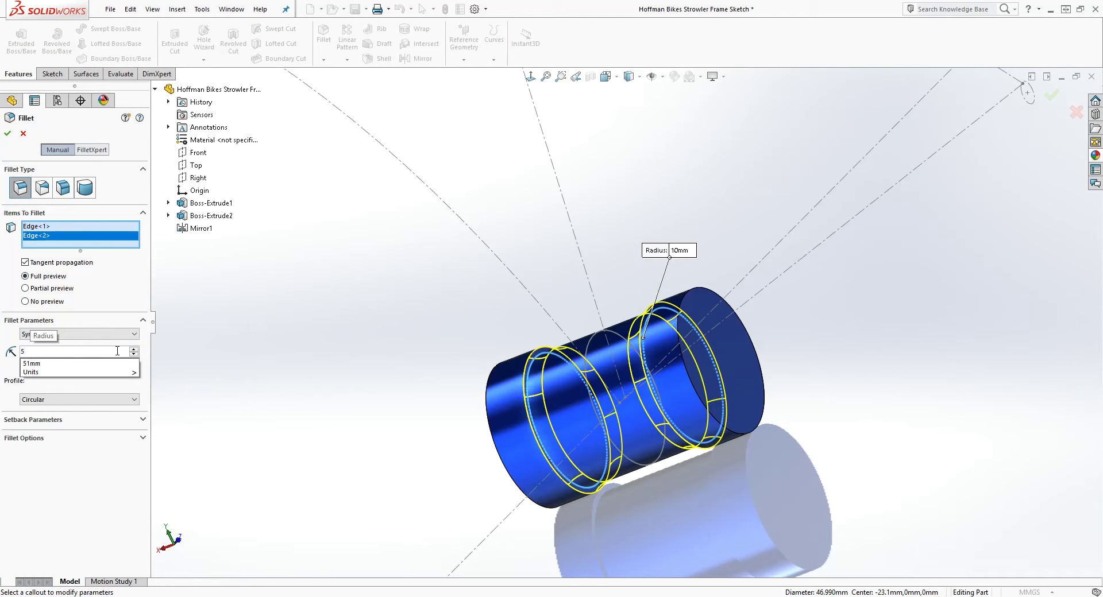
click(9, 137)
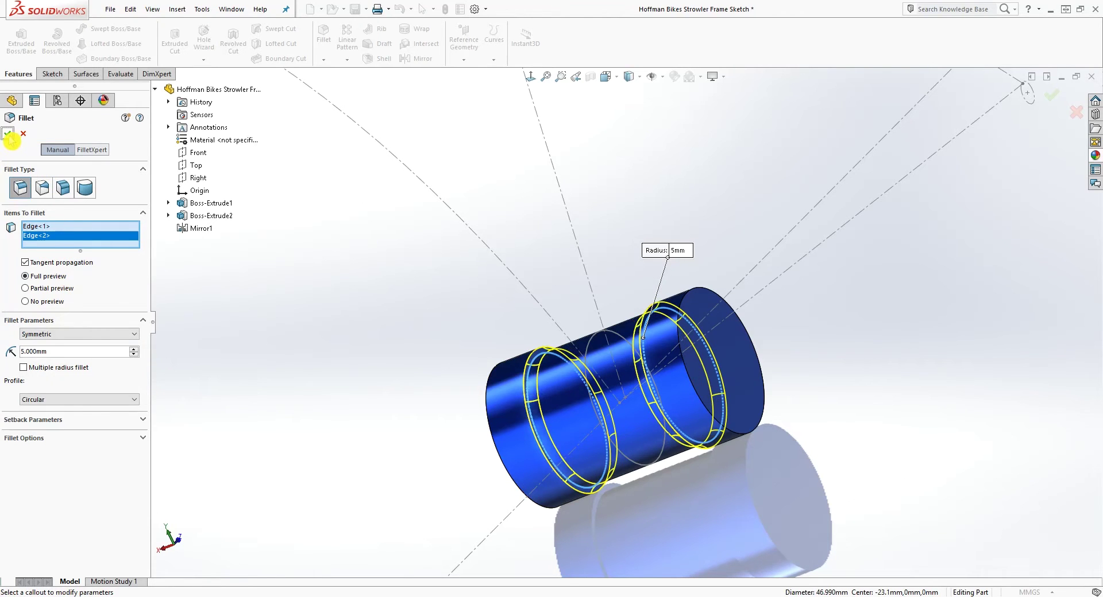
click(9, 136)
- Remove the gloss blue appearance from the part
middle_drag(552, 409, 621, 359)
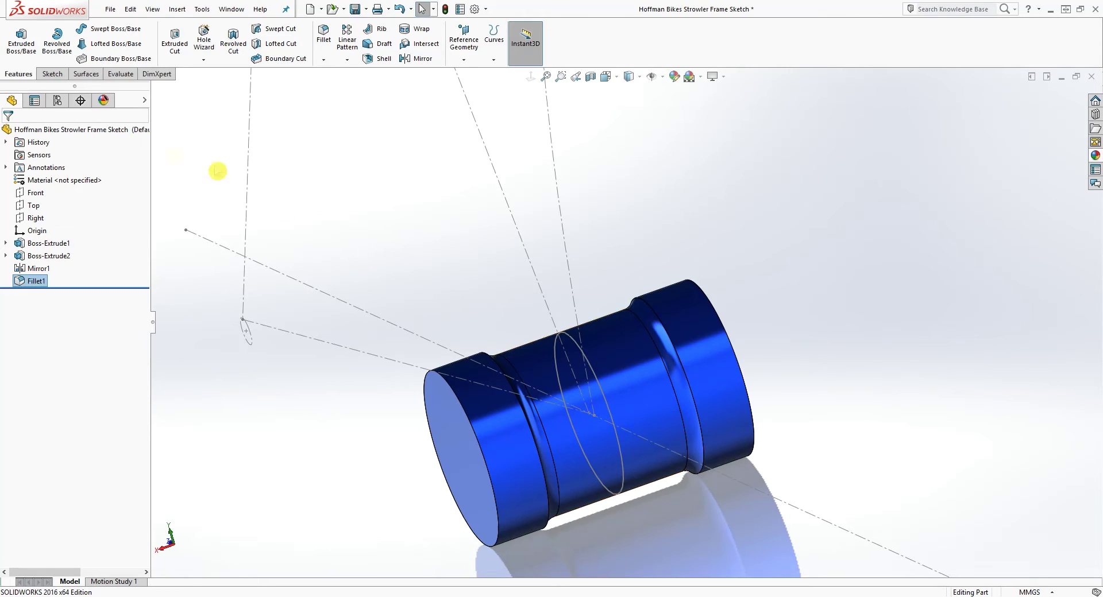
click(104, 101)
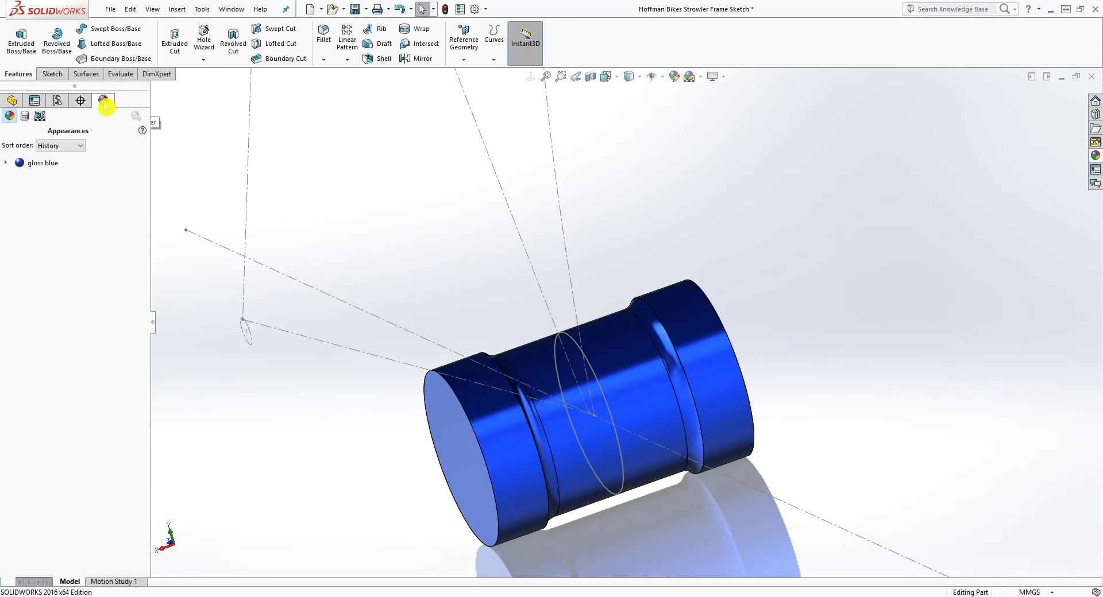
right_click(46, 170)
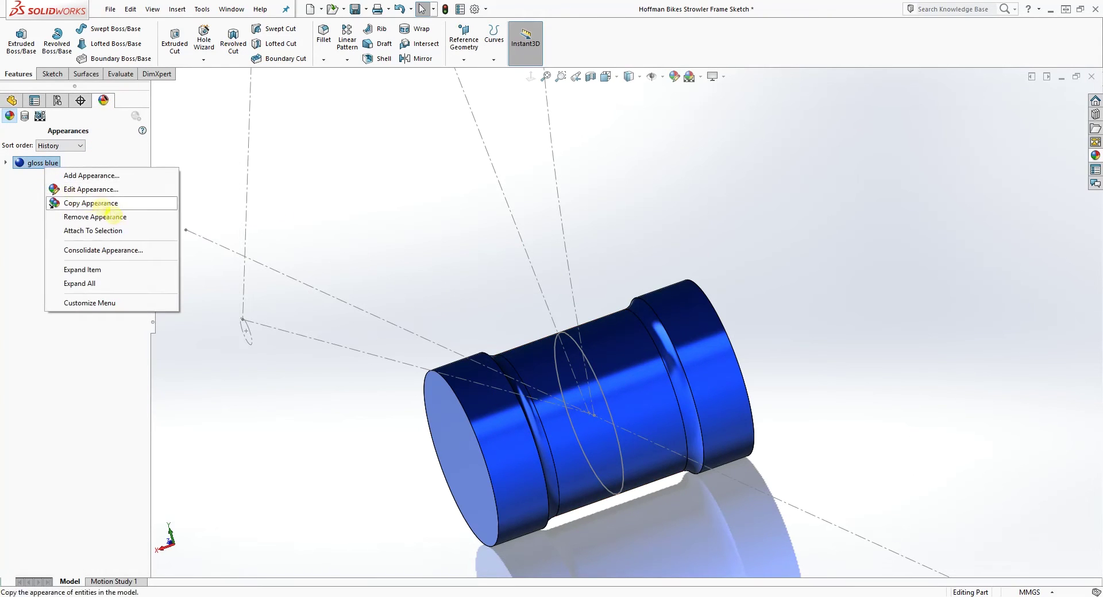
click(104, 218)
middle_drag(678, 404, 691, 413)
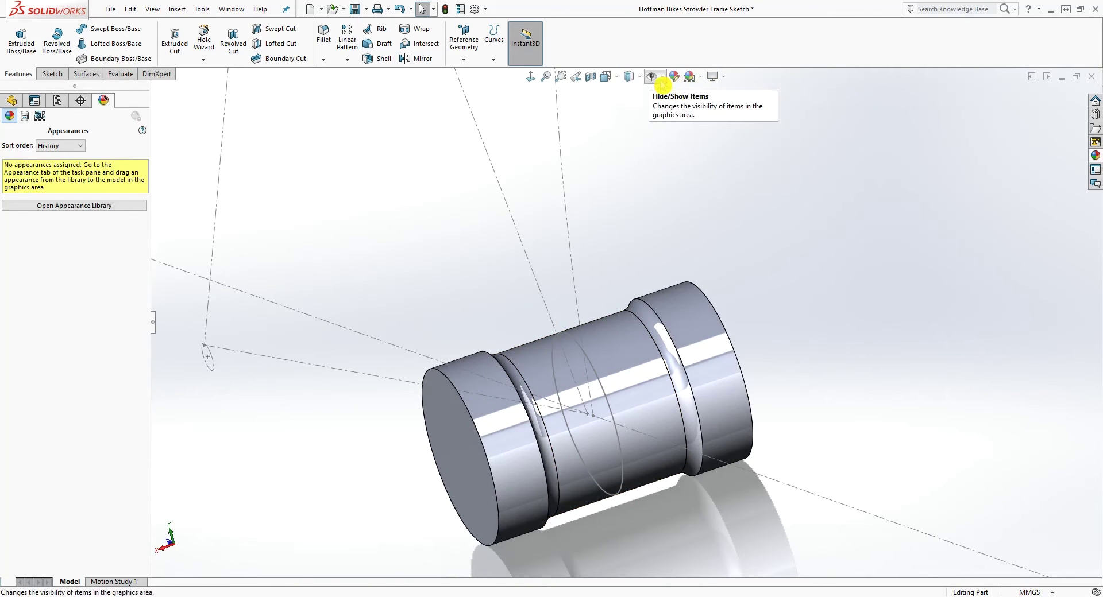
- Turn off RealView Graphics for the model display and return to the feature tree
click(722, 77)
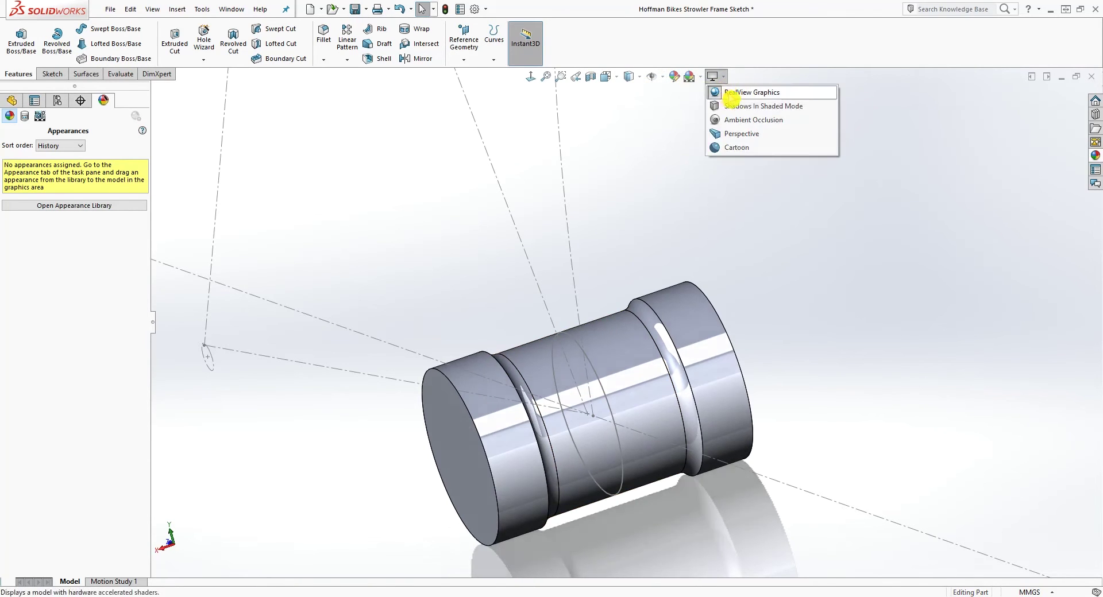
click(741, 106)
mouse_move(609, 345)
middle_down()
mouse_move(639, 344)
mouse_move(639, 374)
middle_up()
scroll(628, 379, up, 3)
middle_drag(639, 411, 696, 396)
scroll(698, 400, up, 3)
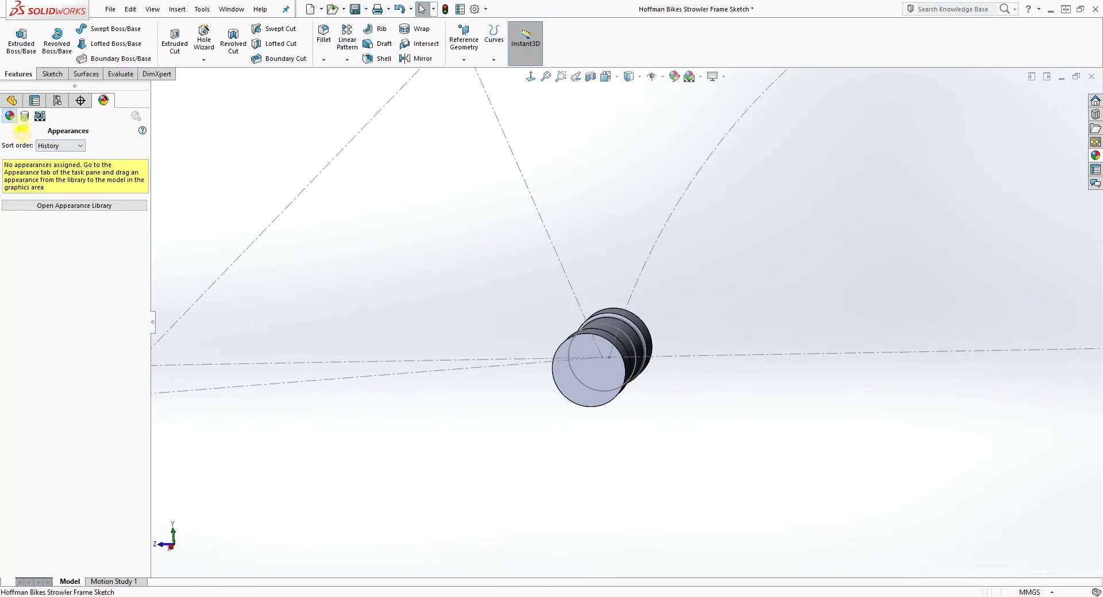
click(12, 100)
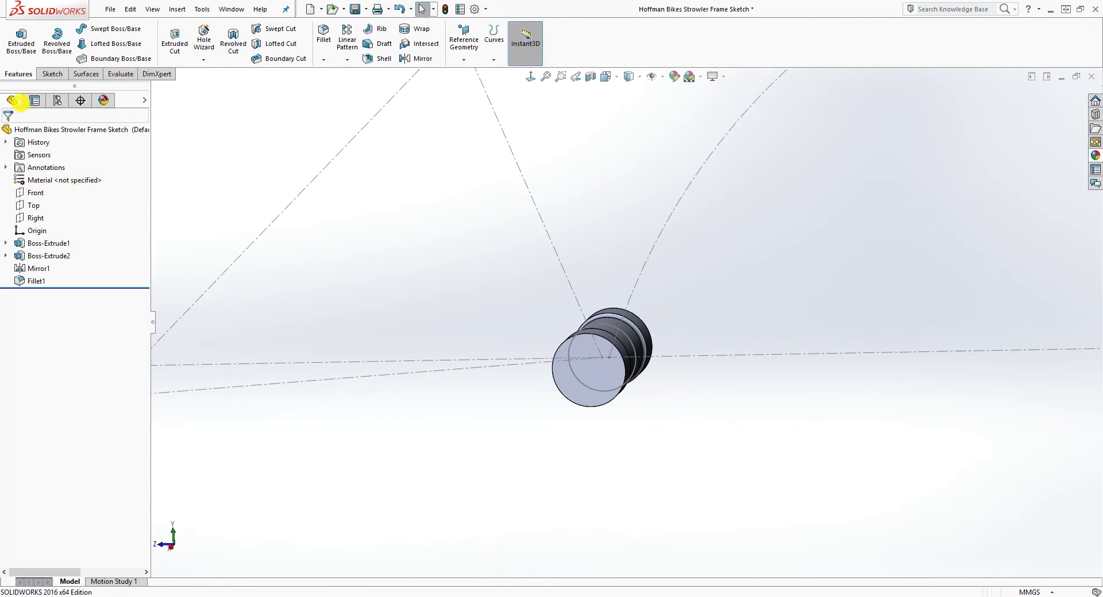
- Fillet the outer shoulder edges of both 51 mm collars with a 2 mm radius
click(529, 77)
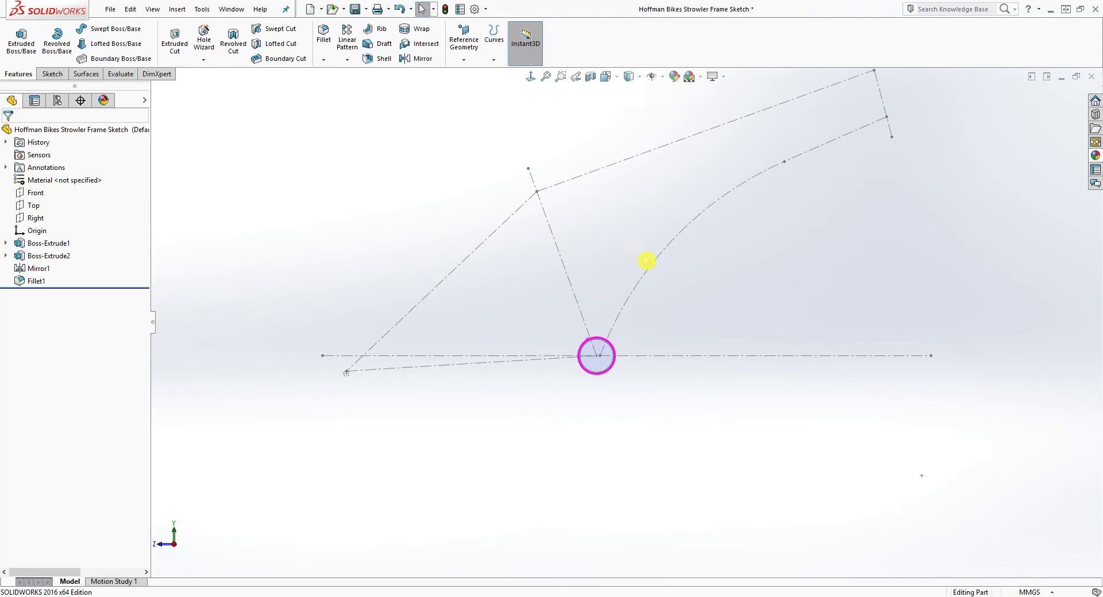
scroll(628, 248, down, 3)
middle_drag(660, 335, 346, 156)
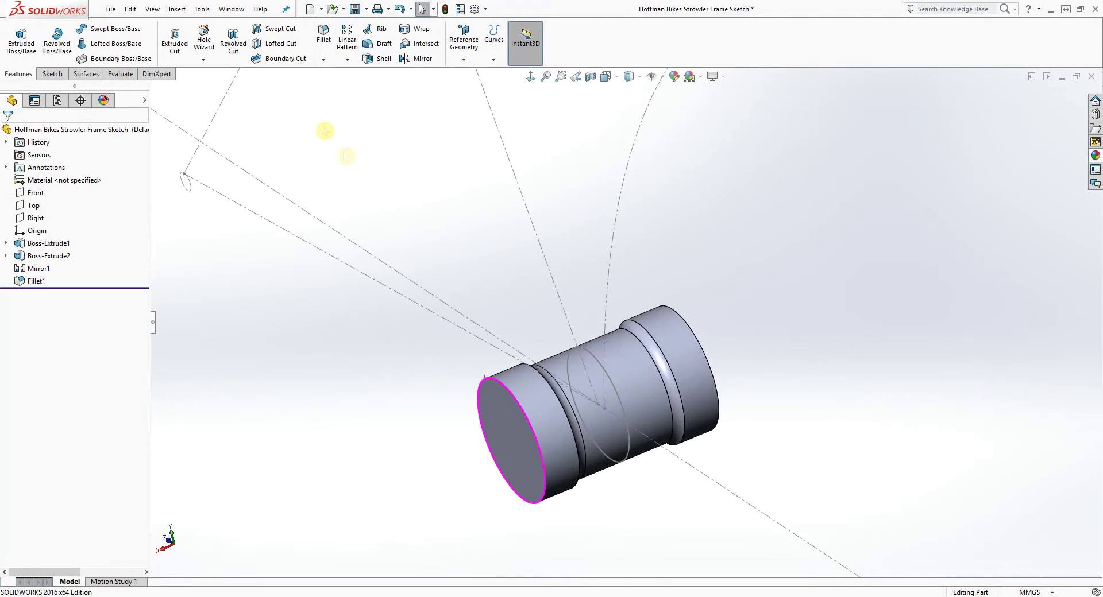
click(323, 33)
scroll(649, 356, down, 3)
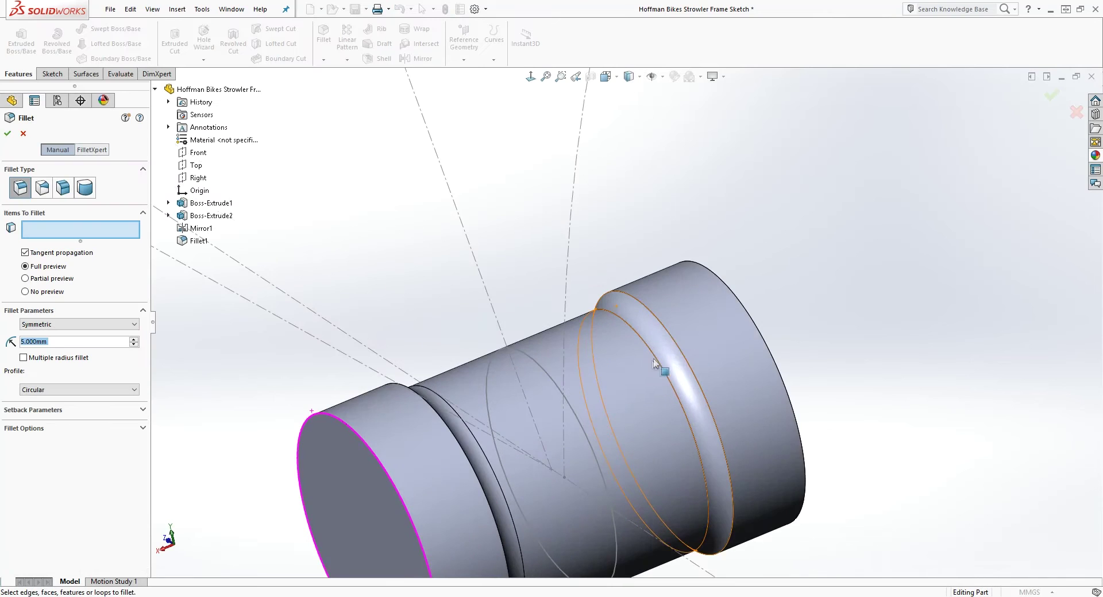
click(669, 334)
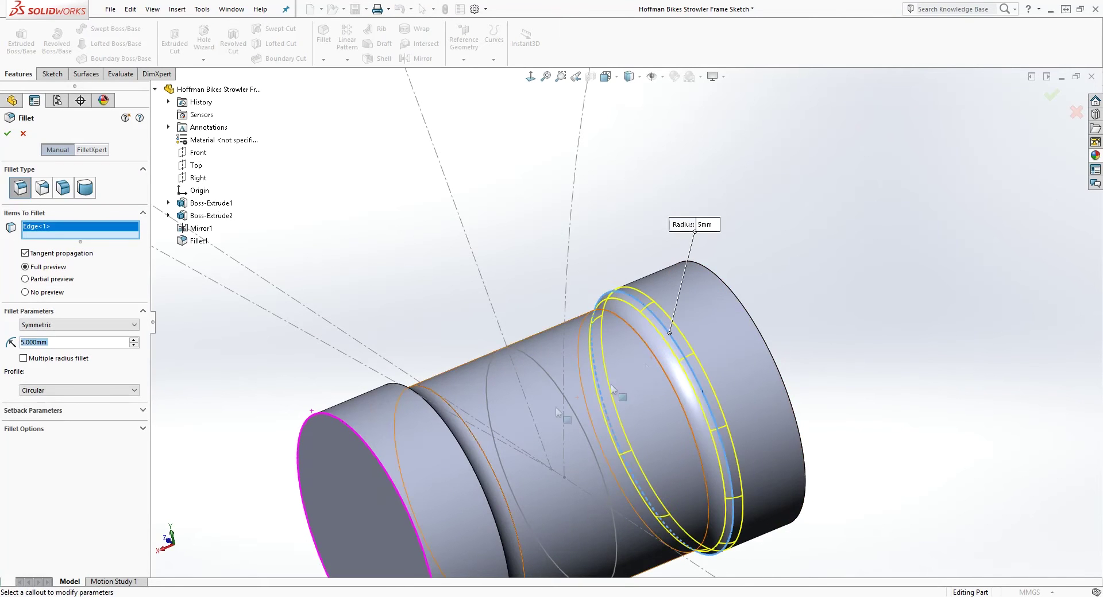
middle_drag(450, 424, 421, 421)
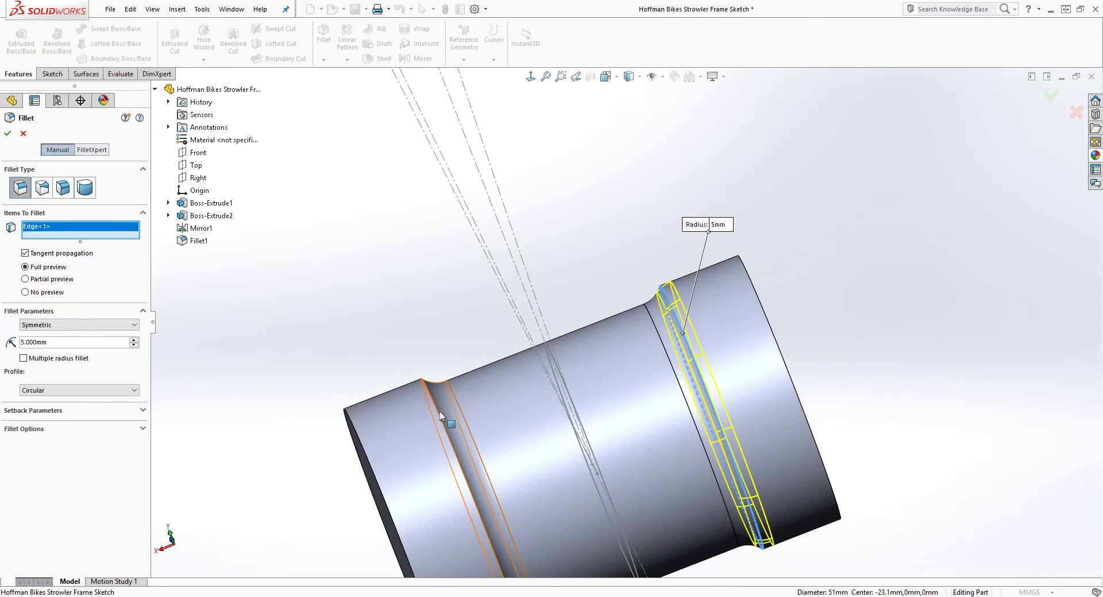
click(438, 418)
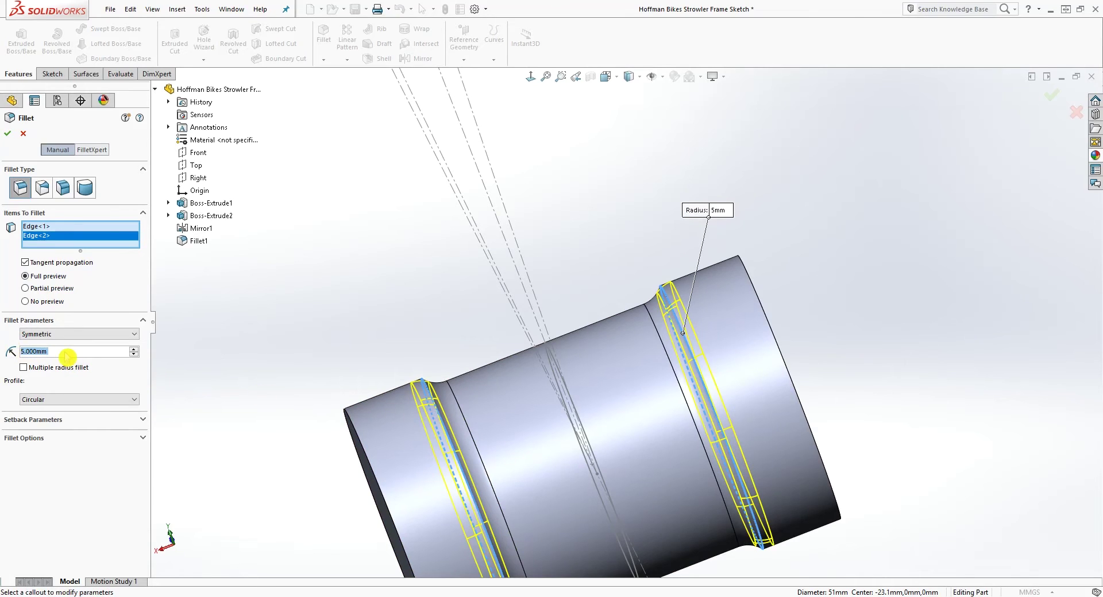
text(2)
key(Return)
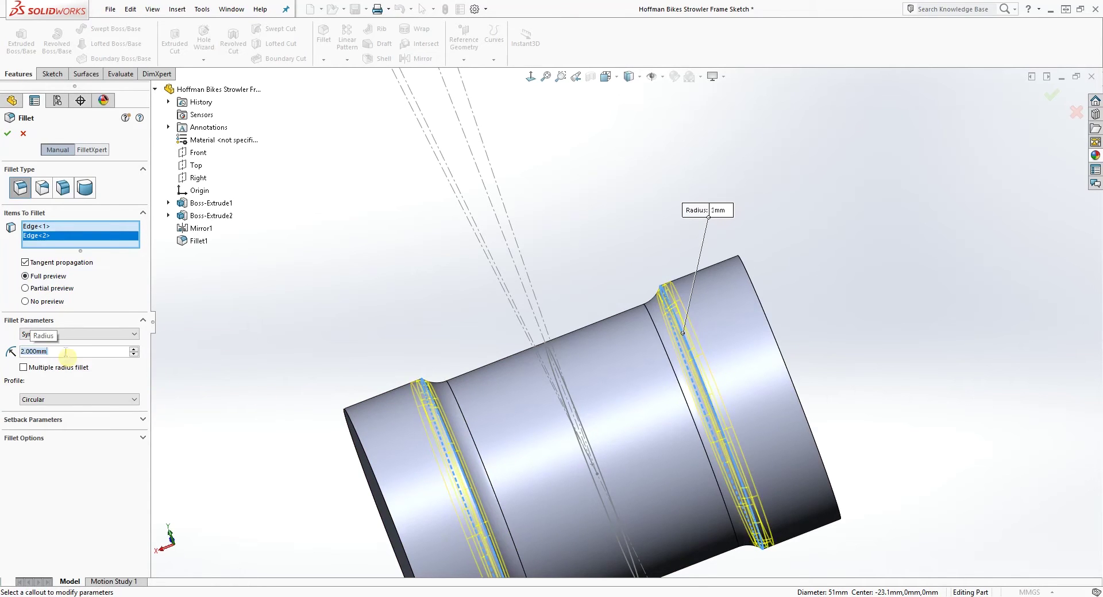
click(8, 135)
scroll(624, 349, up, 2)
middle_drag(632, 387, 699, 350)
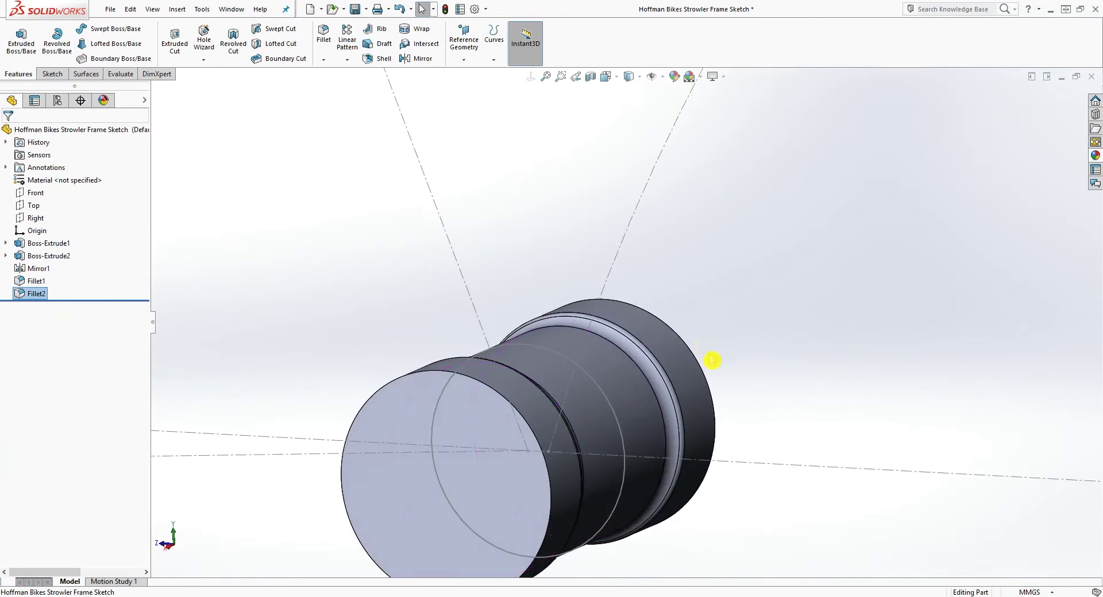
scroll(712, 361, up, 2)
mouse_move(637, 422)
middle_down()
mouse_move(694, 435)
mouse_move(795, 328)
mouse_move(846, 162)
middle_up()
scroll(795, 328, up, 3)
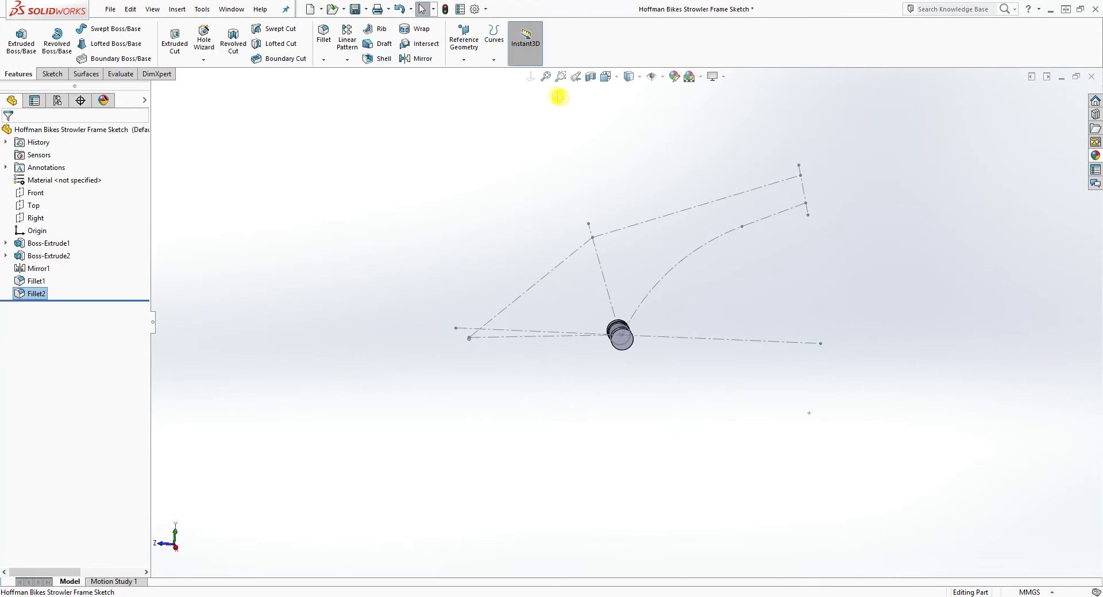
- Sketch on the Right plane a line converted from the layout's seat tube centerline, running up from the bottom bracket, and close the sketch
scroll(733, 247, down, 2)
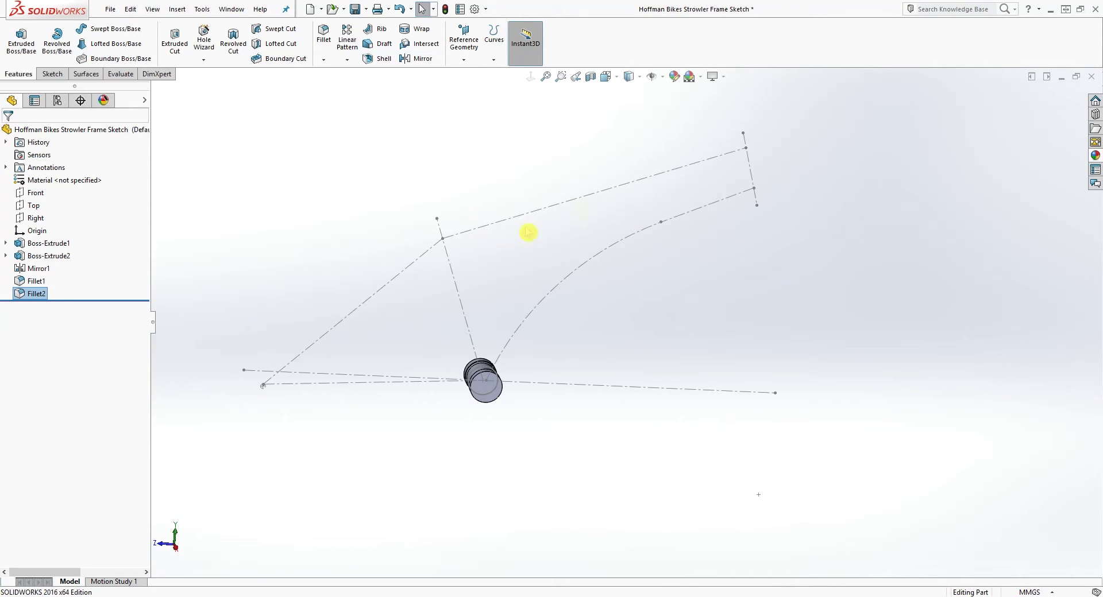
mouse_move(507, 376)
middle_down()
mouse_move(522, 413)
mouse_move(513, 374)
middle_up()
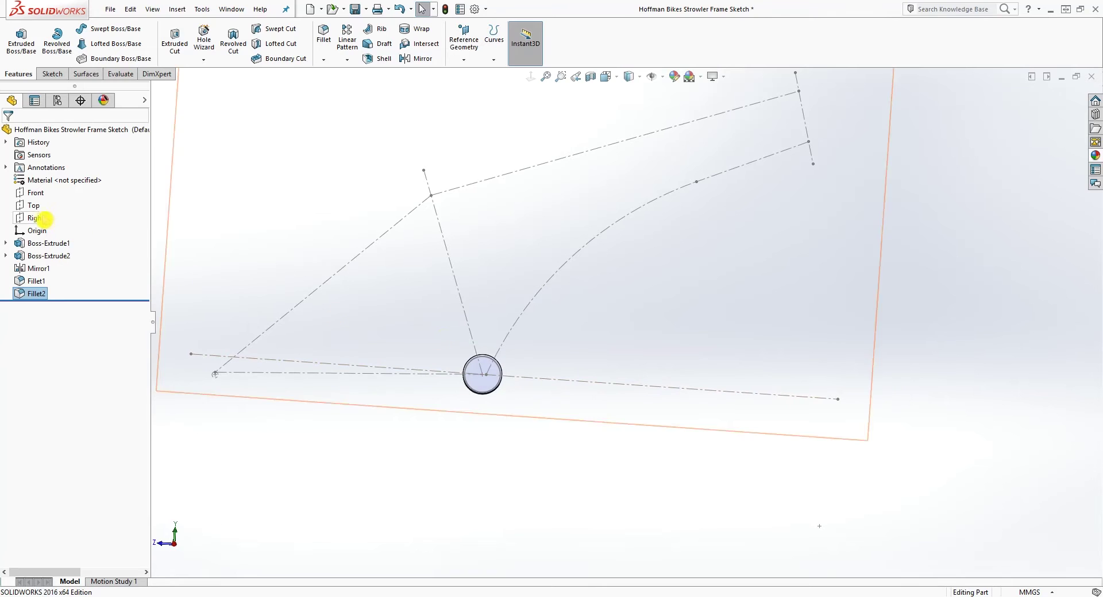
click(38, 218)
click(52, 74)
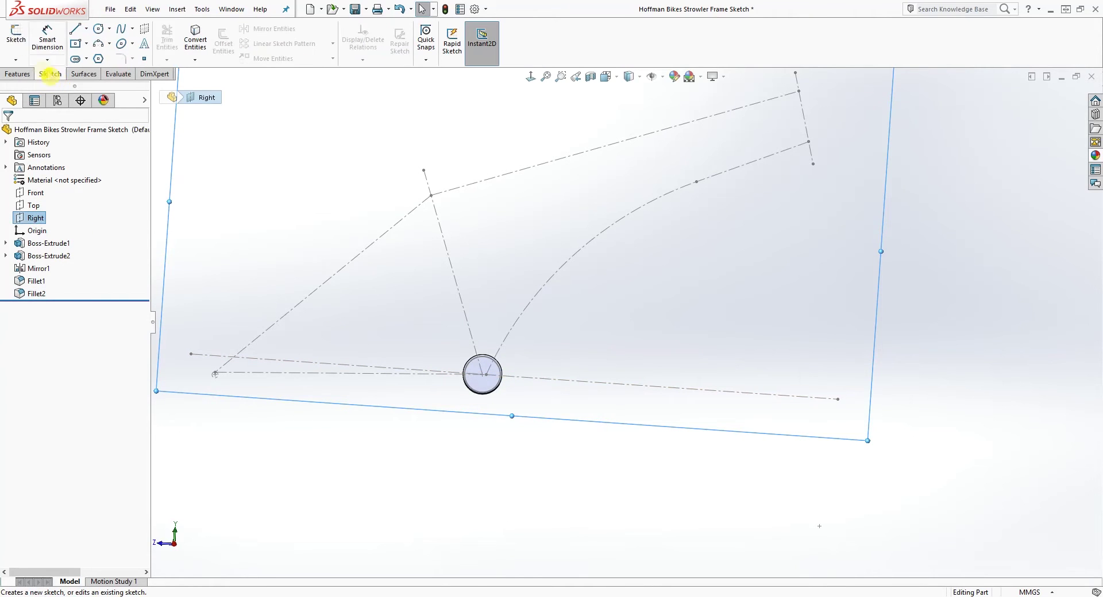
click(16, 36)
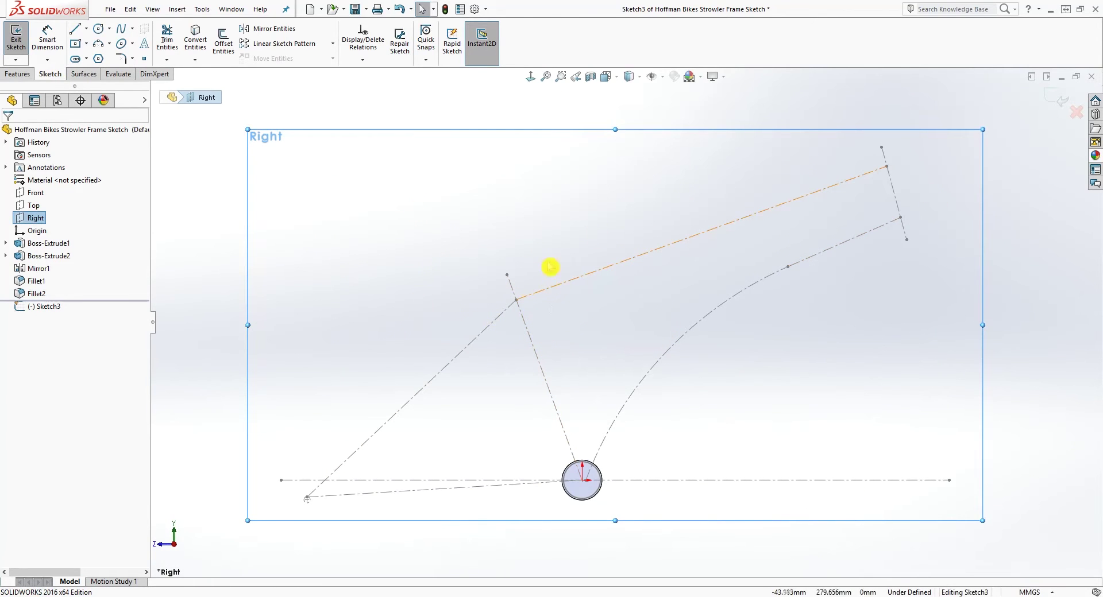
click(517, 283)
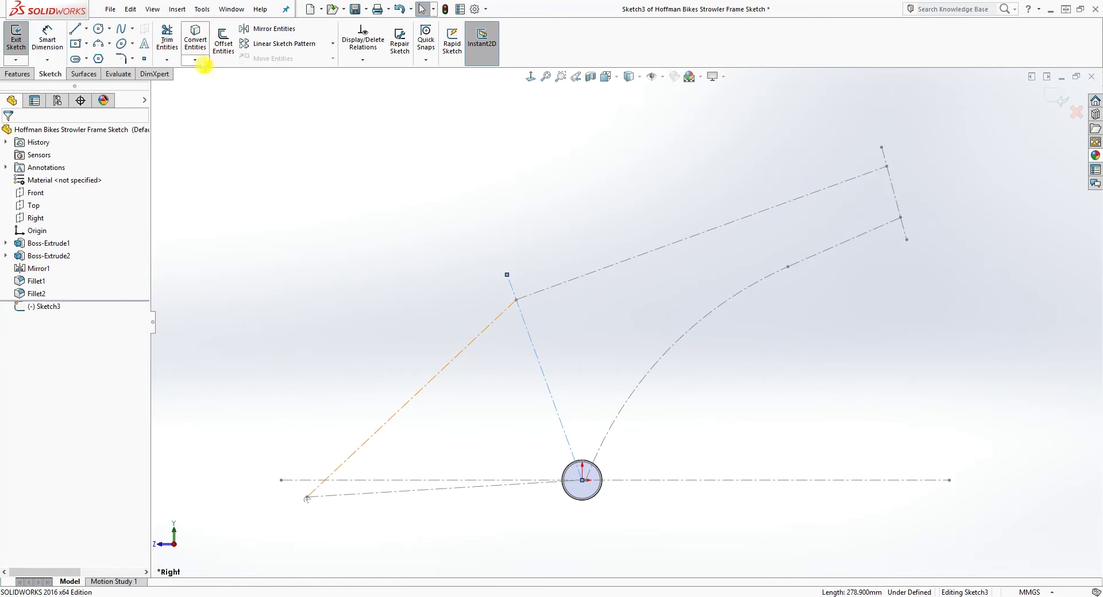
click(197, 44)
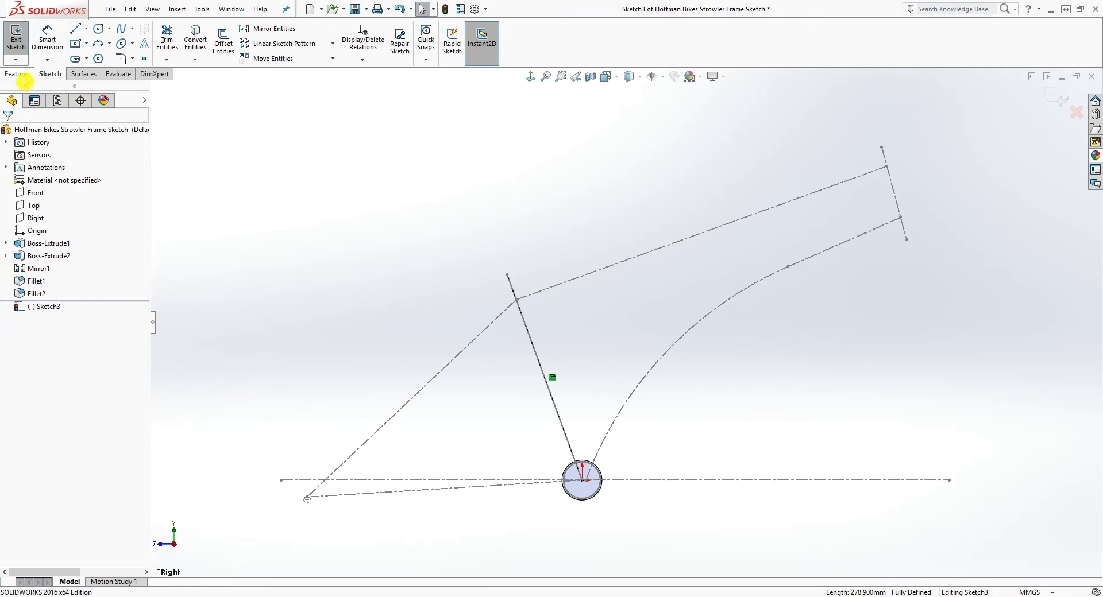
click(1047, 103)
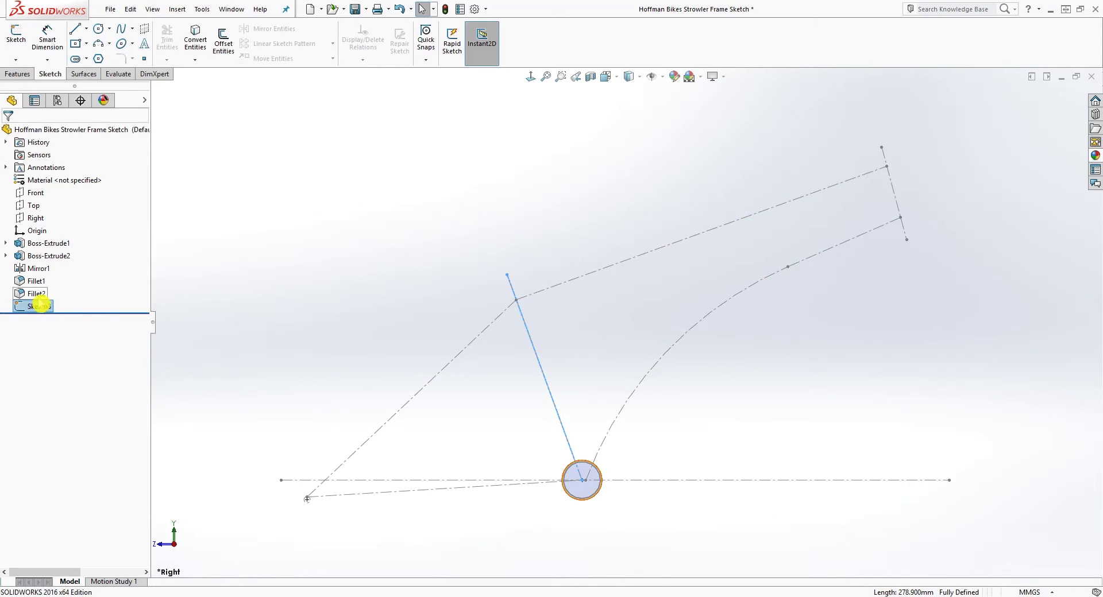
- Sweep a 32 mm circular profile along the seat tube line to make the solid seat tube
click(17, 75)
click(125, 32)
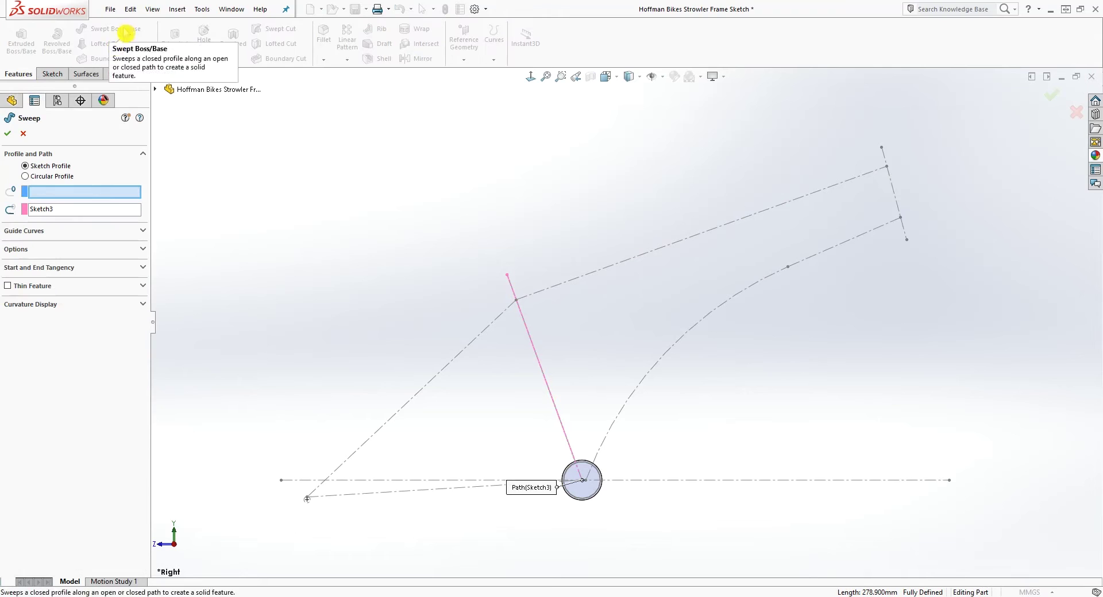
click(25, 177)
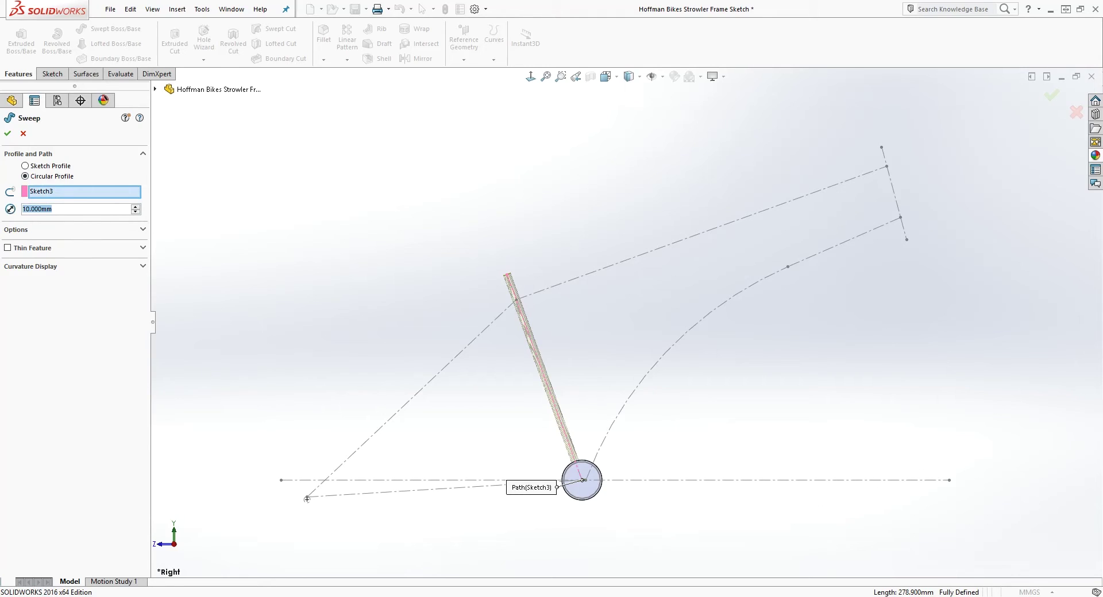
text(32)
key(Return)
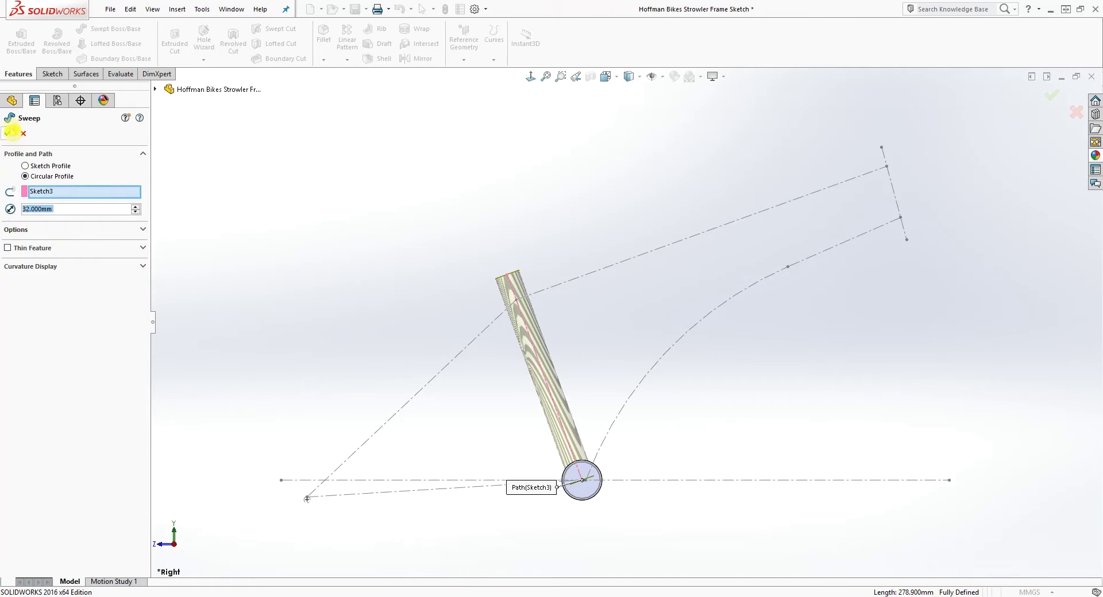
click(8, 134)
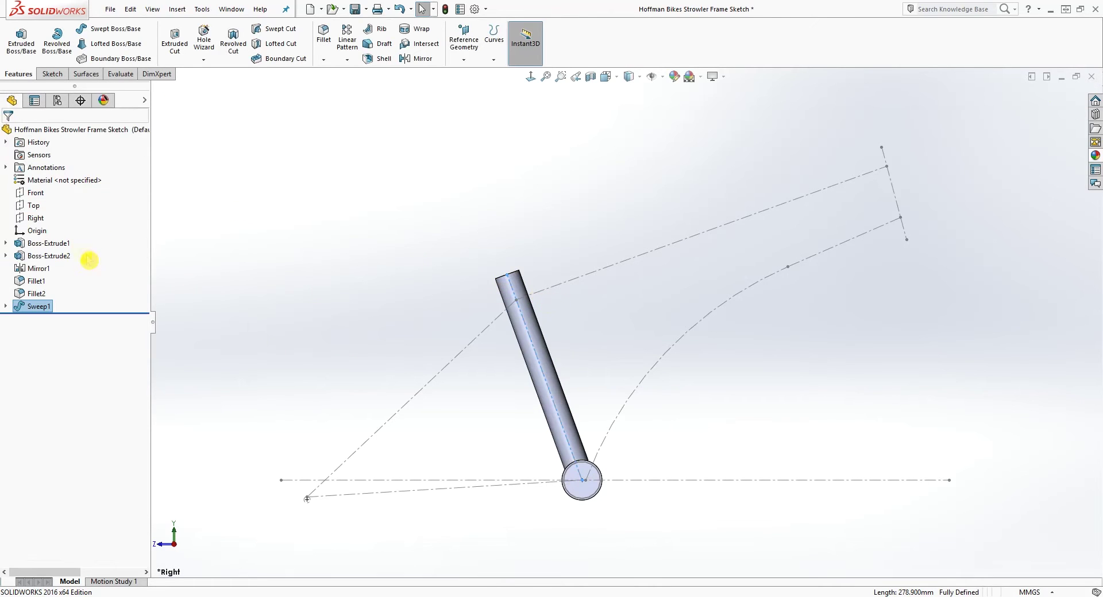
- Convert the layout's top tube centerline into a new sketch on the Right plane and close the sketch
click(34, 219)
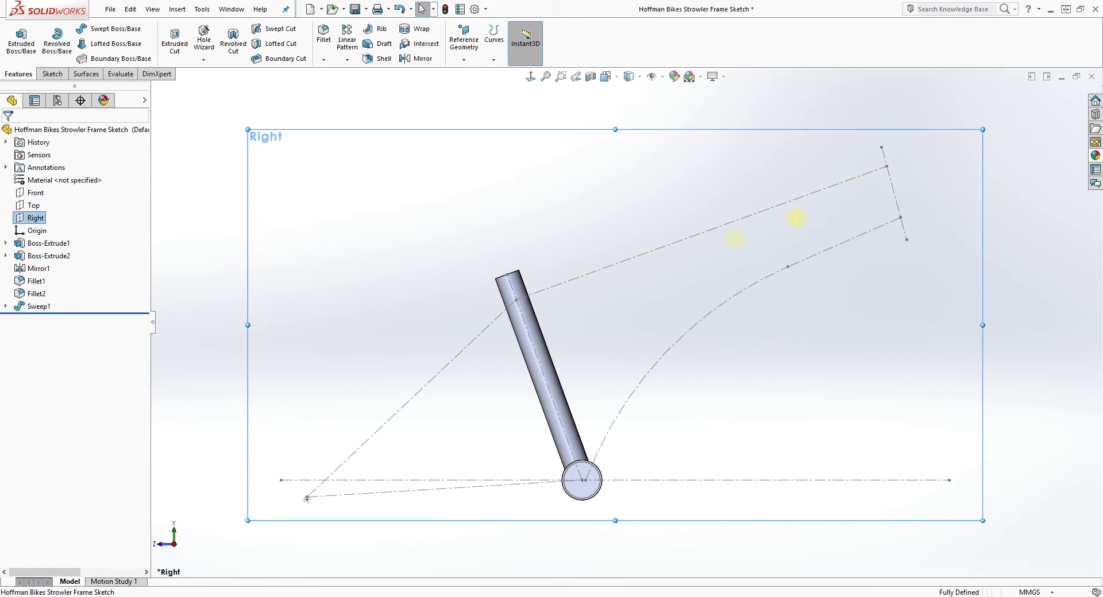
click(778, 208)
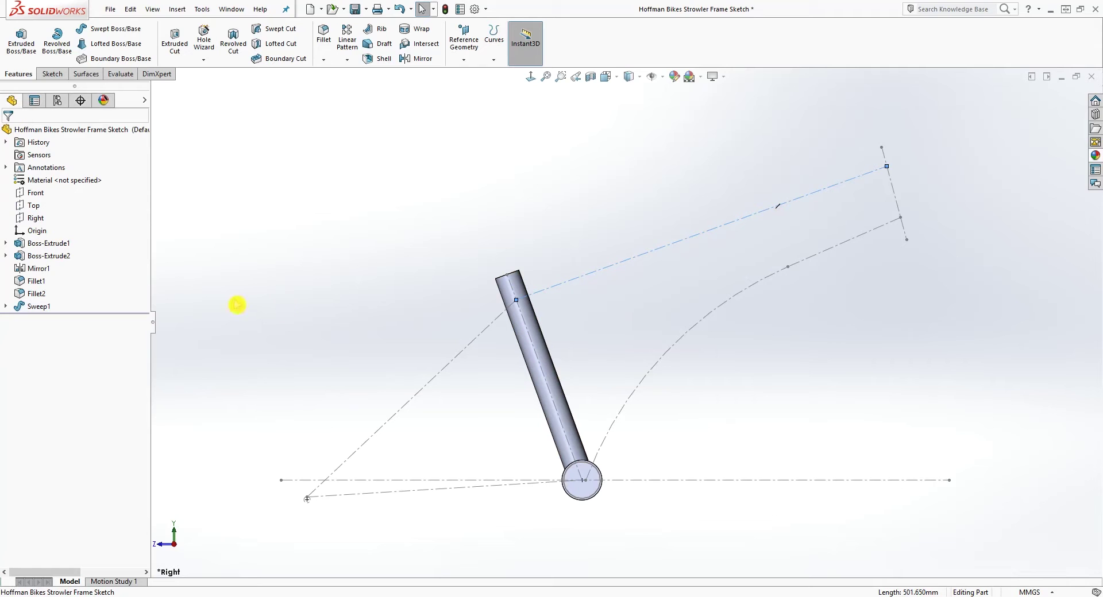
click(36, 219)
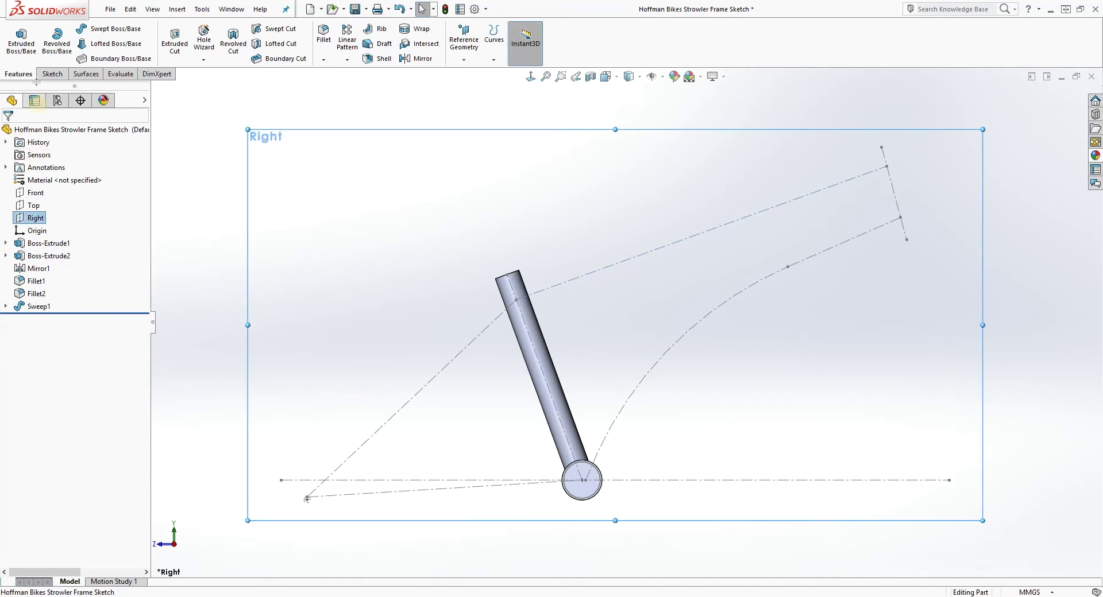
click(51, 75)
click(16, 41)
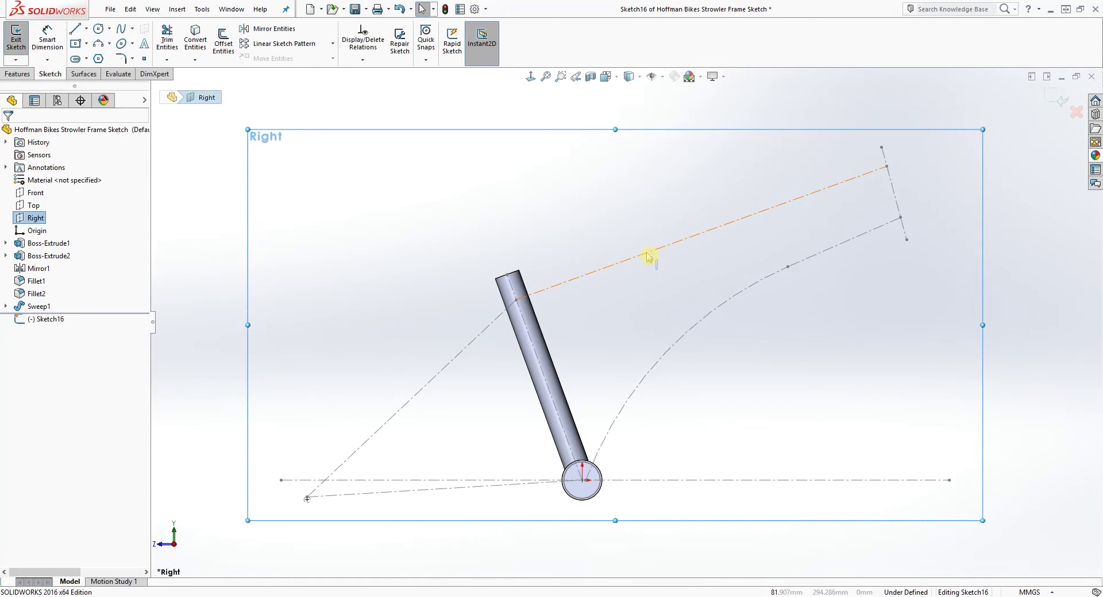
click(569, 275)
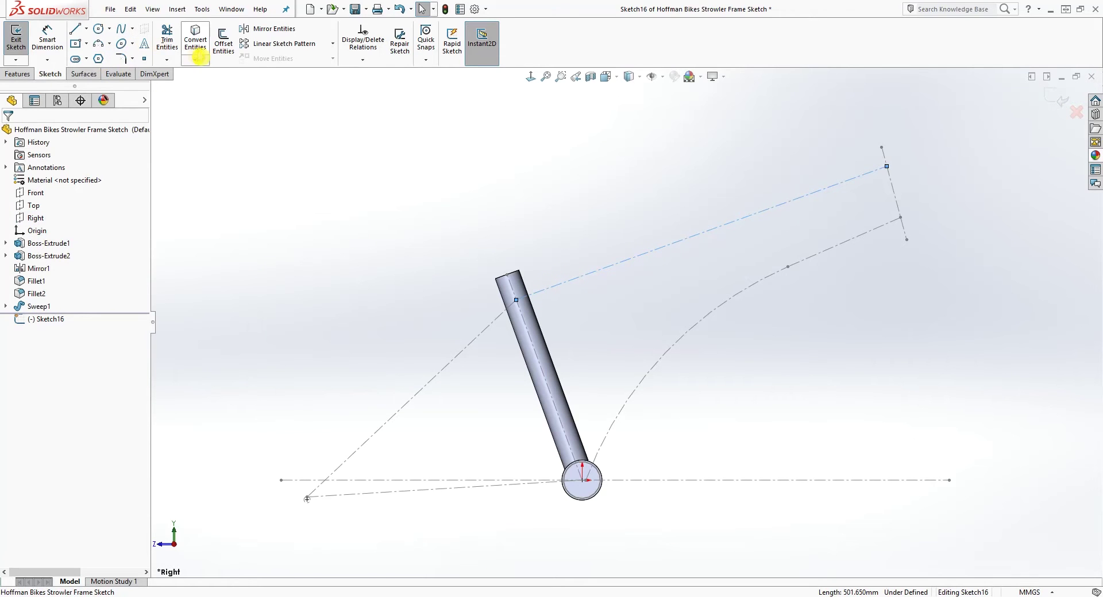
click(198, 45)
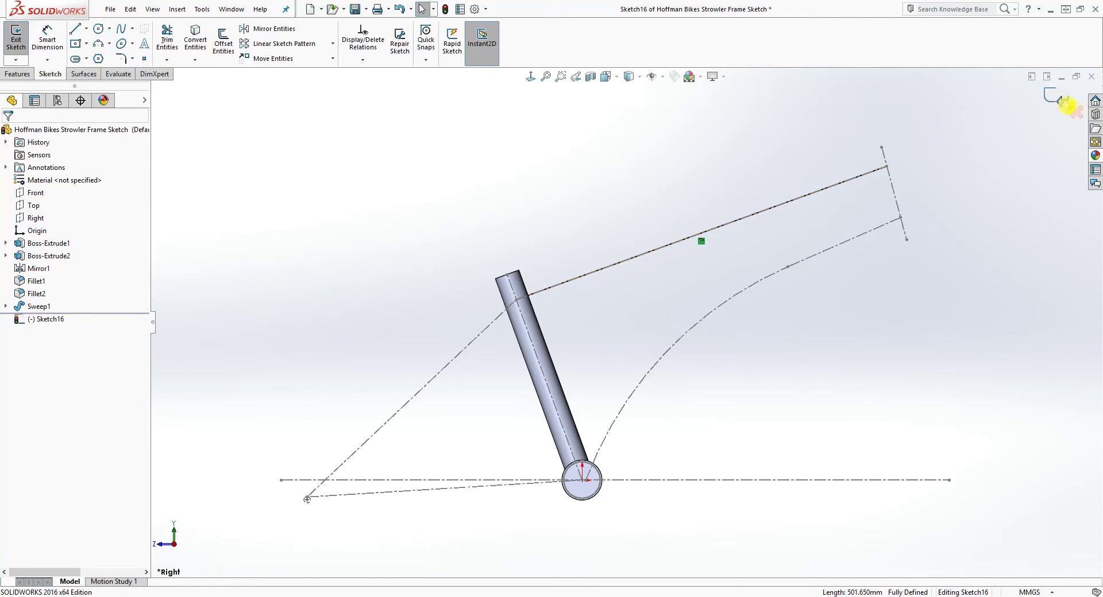
click(1065, 102)
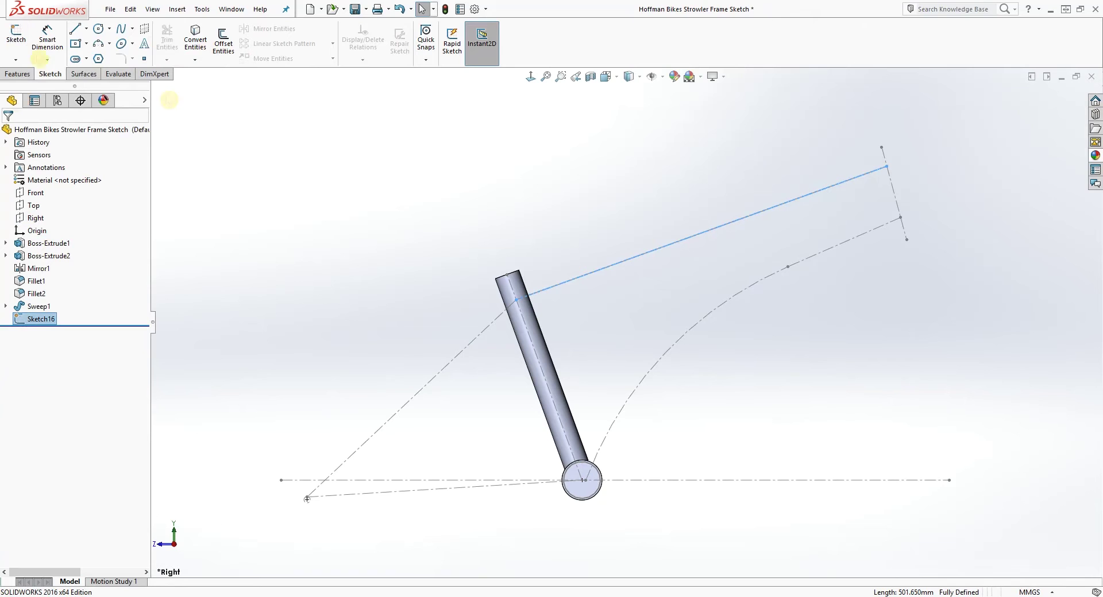
- Sweep a 36 mm circular profile along the top tube line to make the solid top tube
click(19, 73)
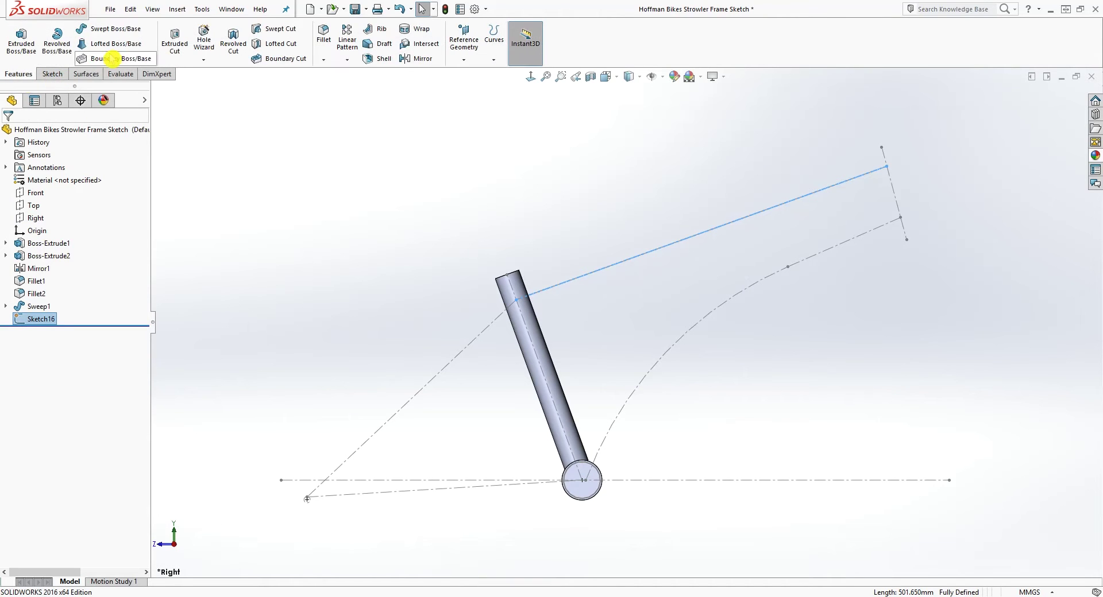
click(115, 29)
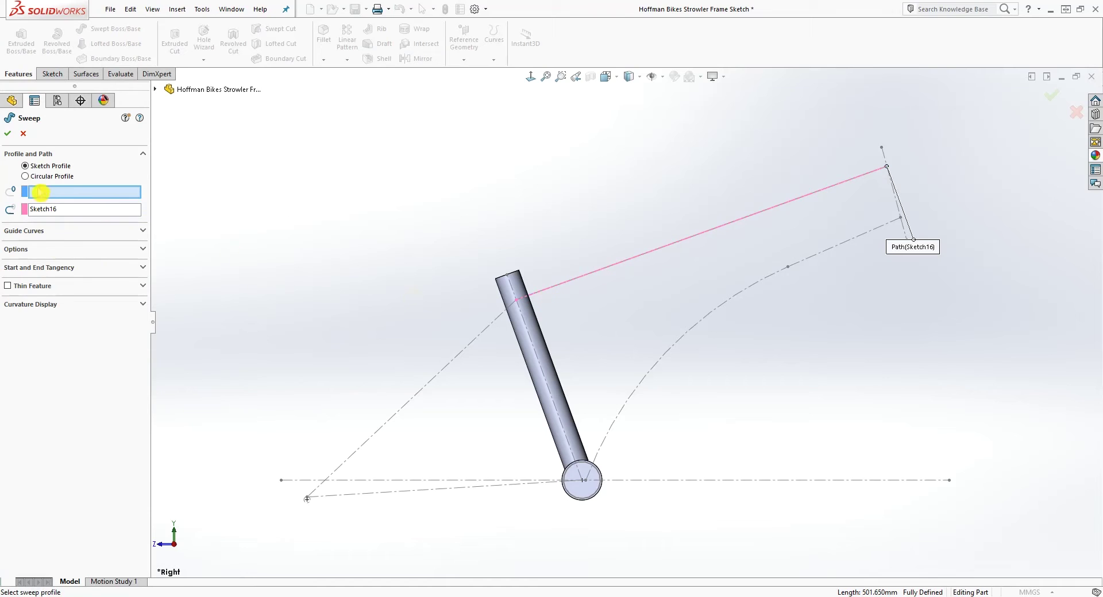
click(25, 177)
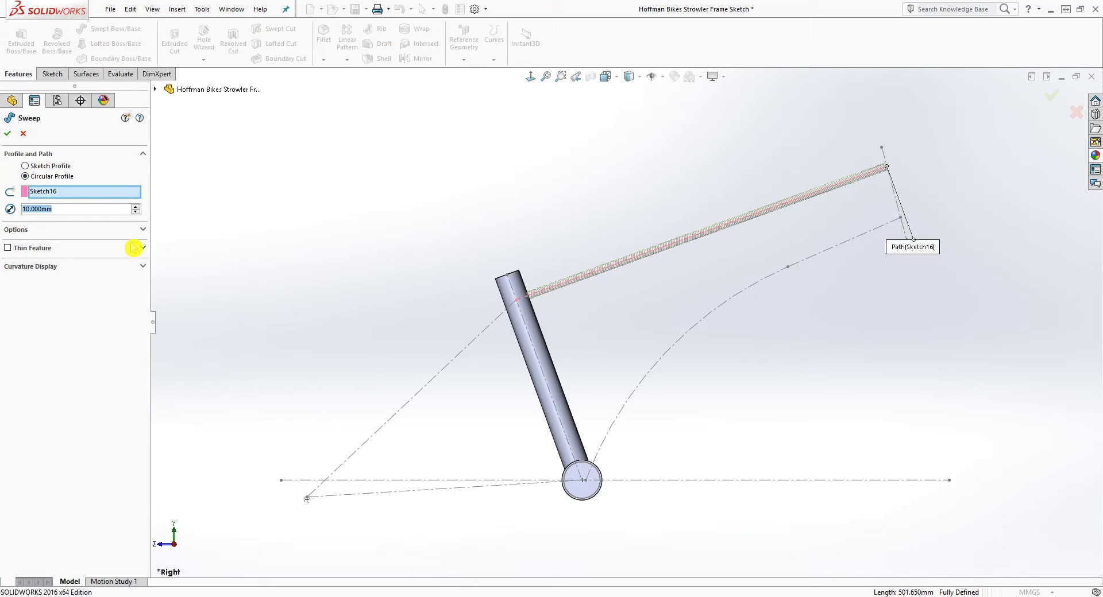
text(36)
key(Return)
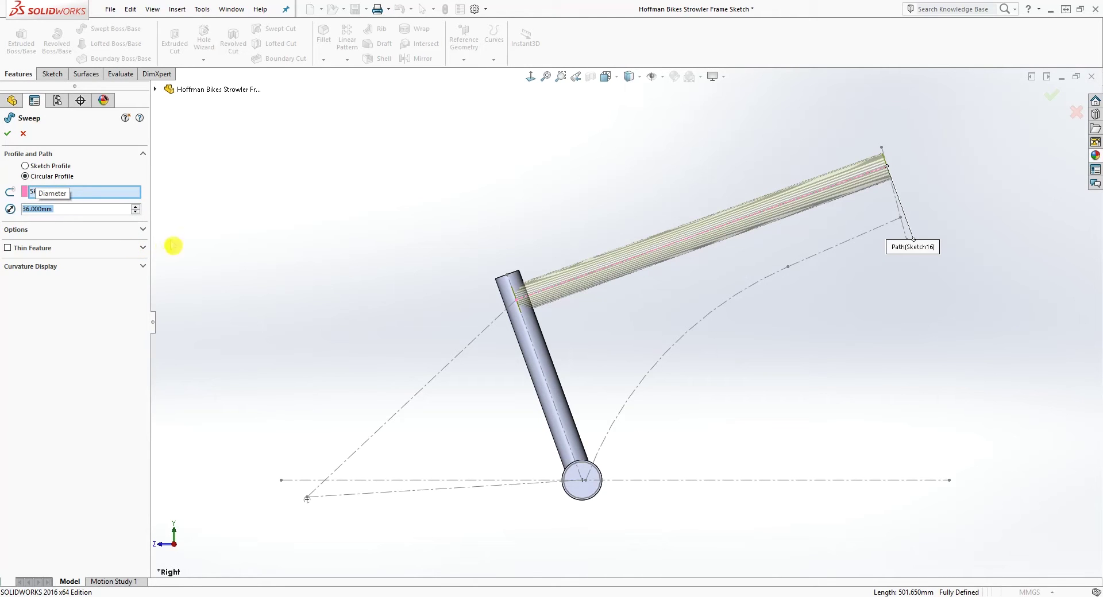
click(9, 134)
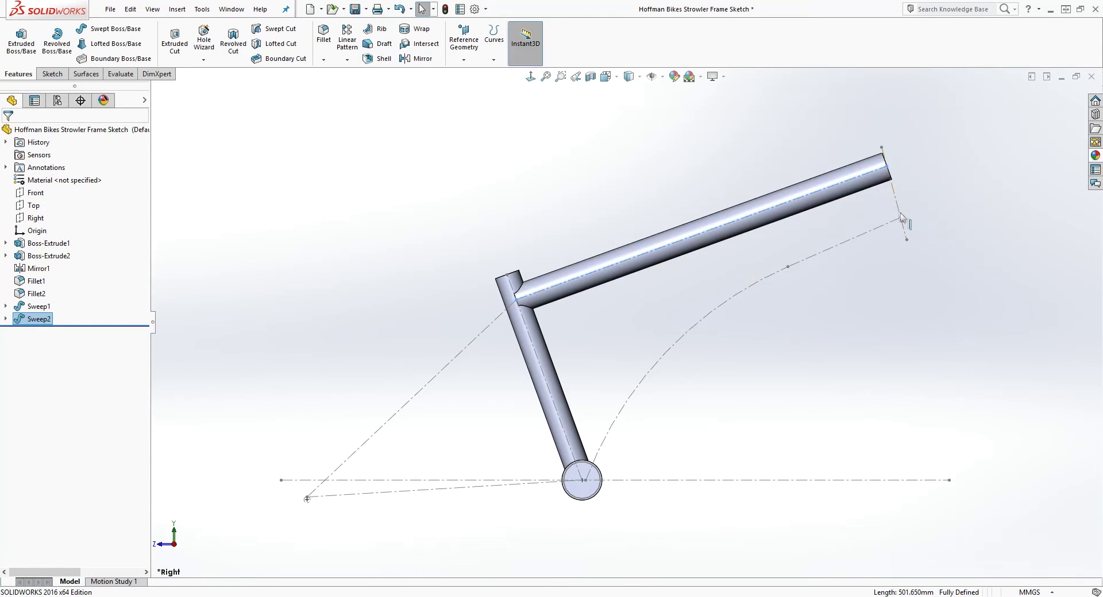
- Convert the layout's short head tube centerline into a new sketch on the Right plane and close the sketch
click(33, 219)
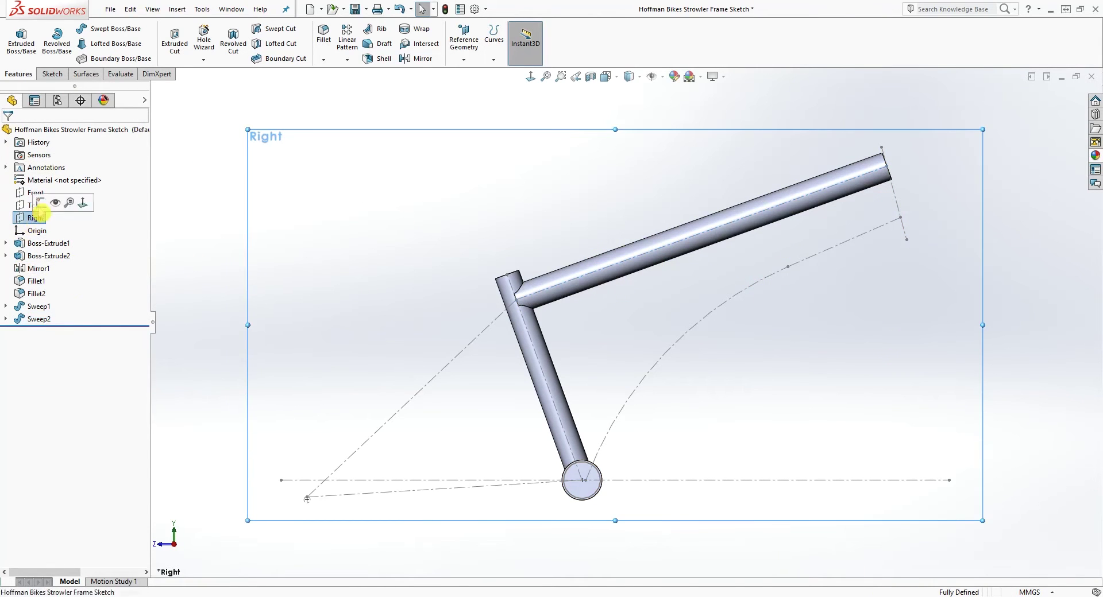
click(52, 74)
click(16, 38)
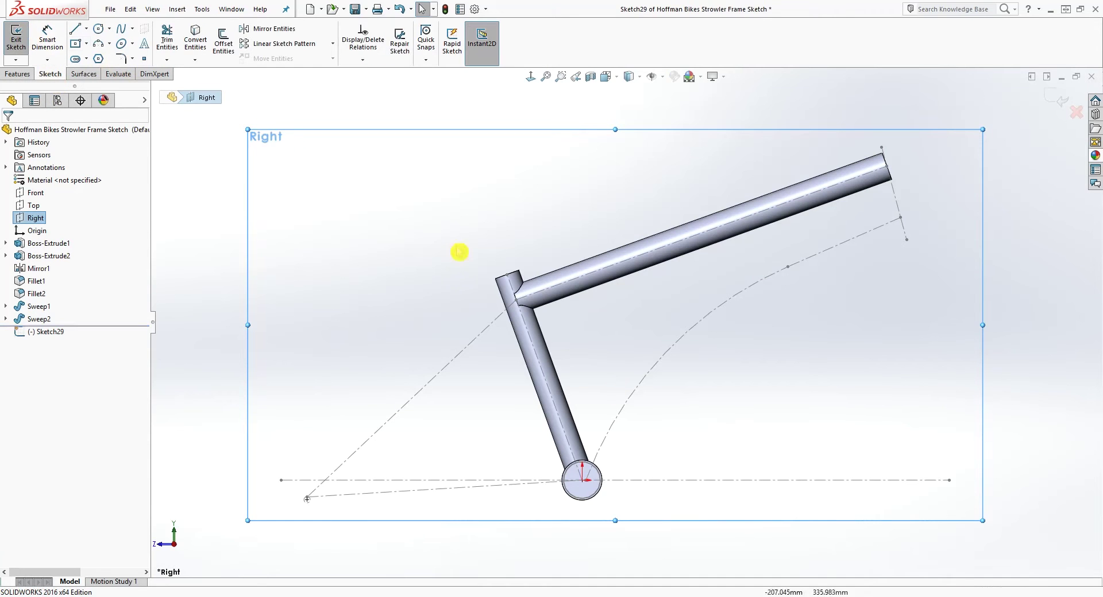
click(898, 212)
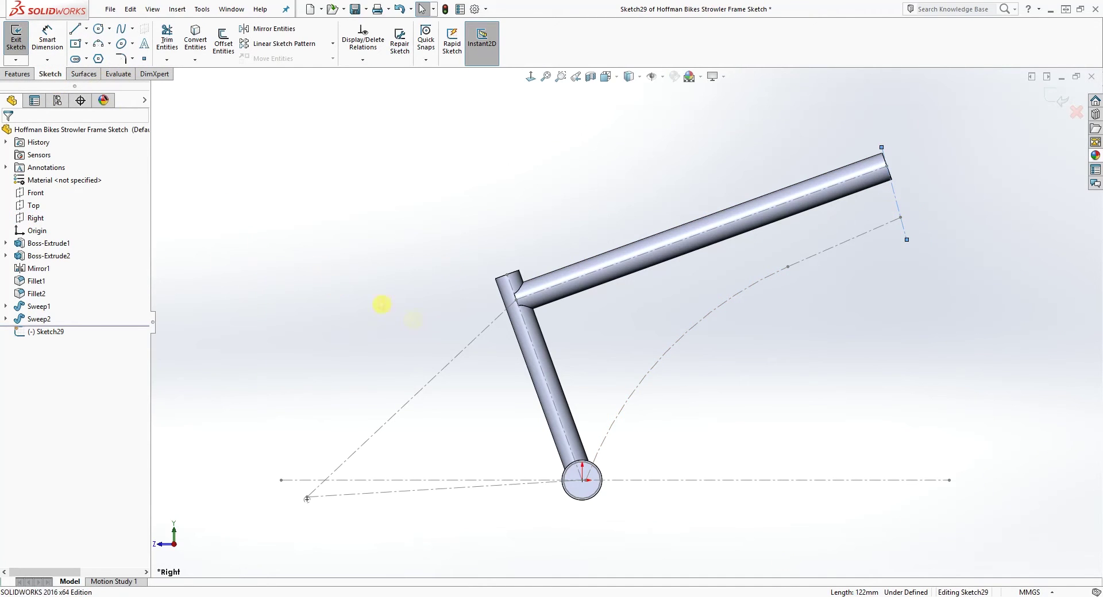
click(196, 40)
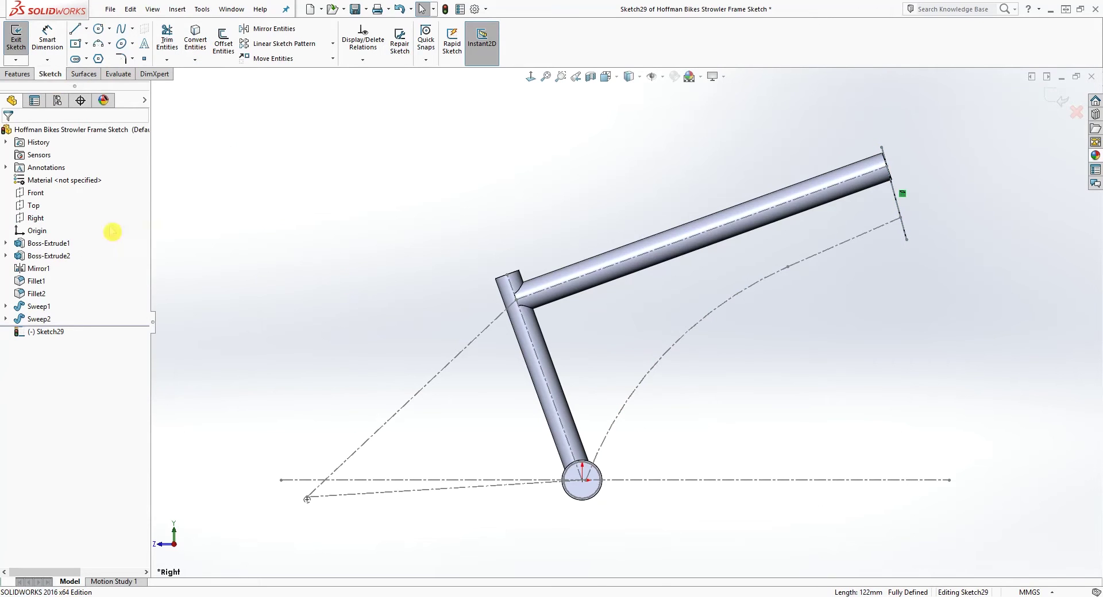
click(1059, 99)
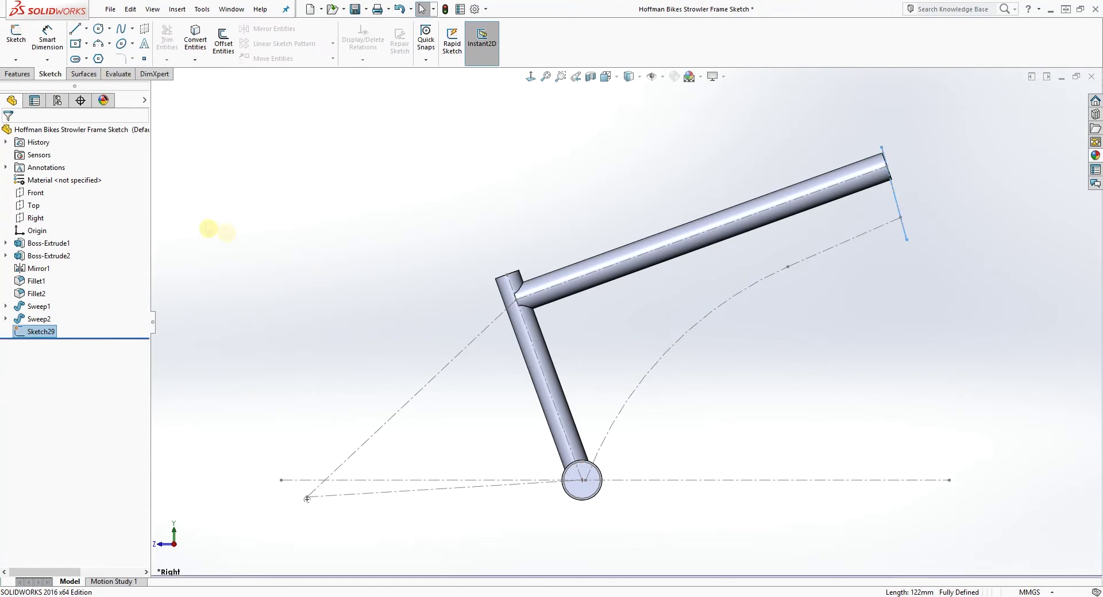
- Sweep a 36 mm circular profile along the head tube line to make the solid head tube
click(17, 74)
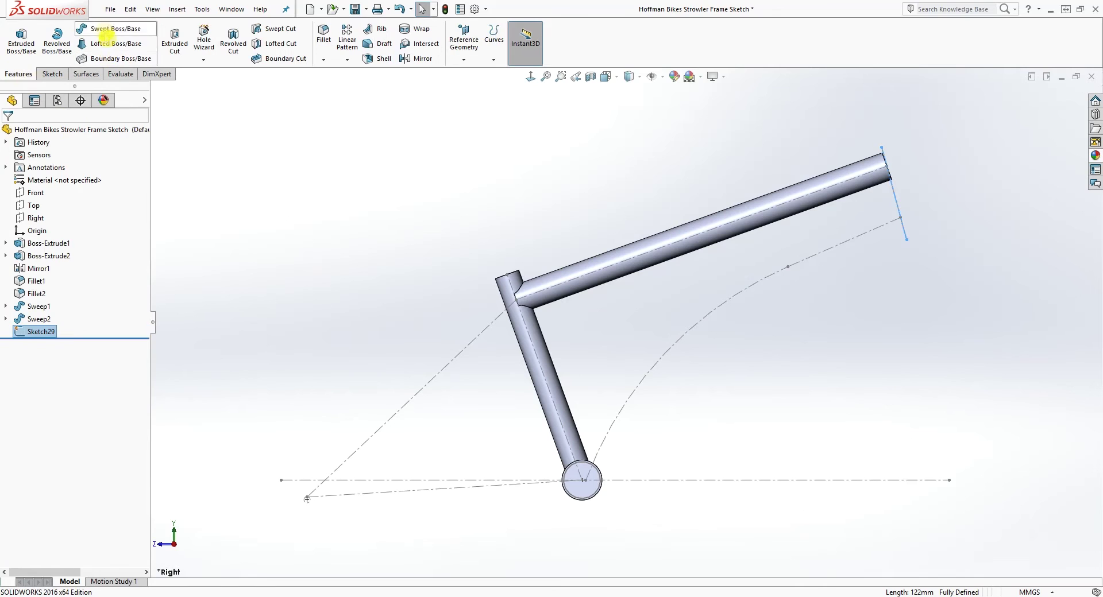
click(112, 29)
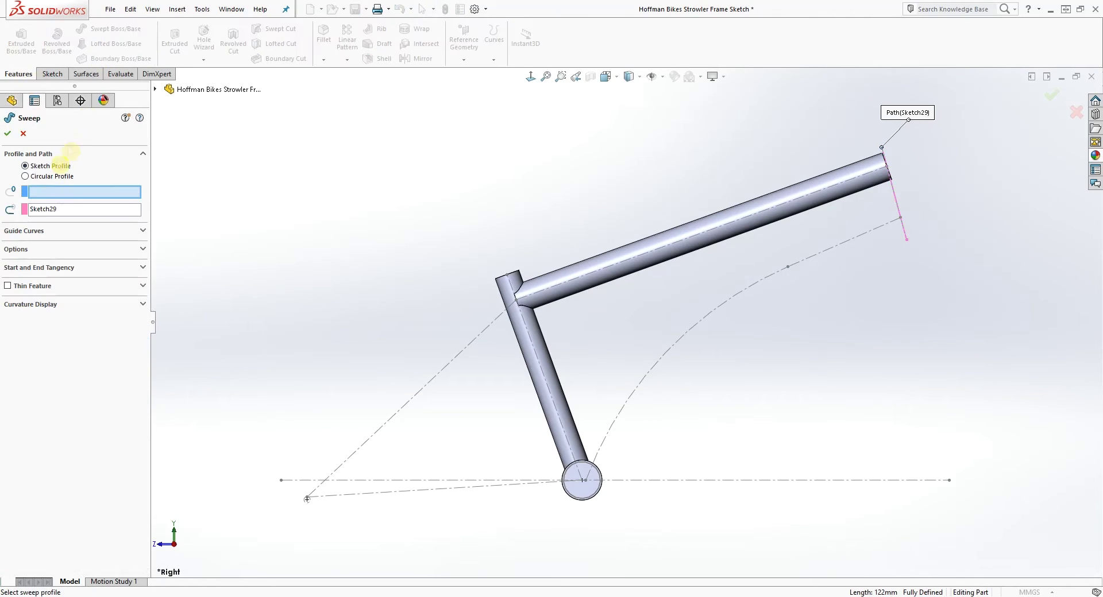
click(26, 177)
text(36)
key(Return)
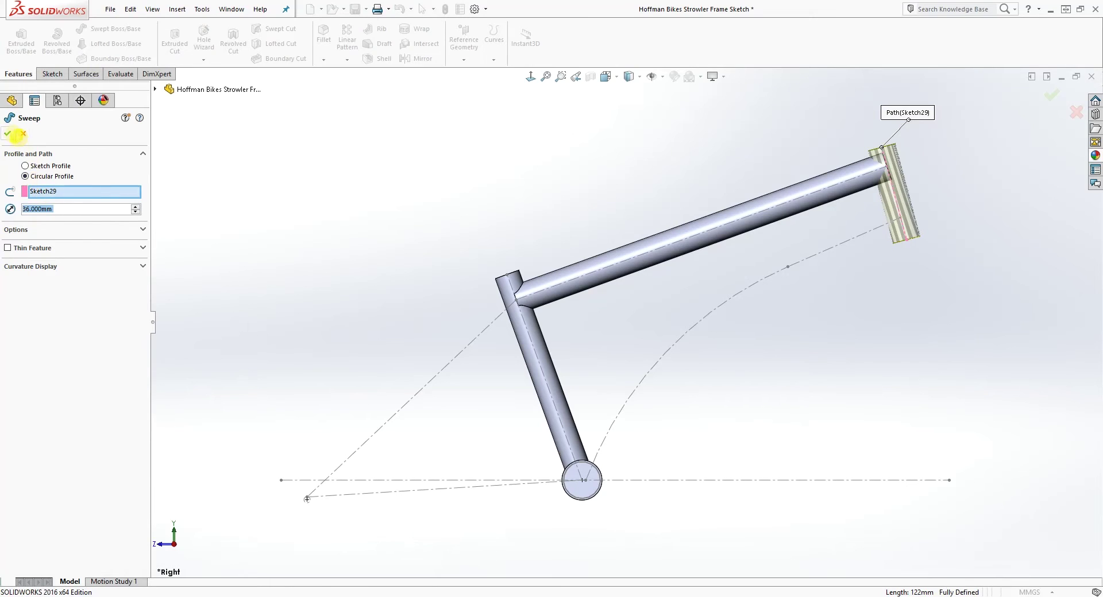
click(8, 135)
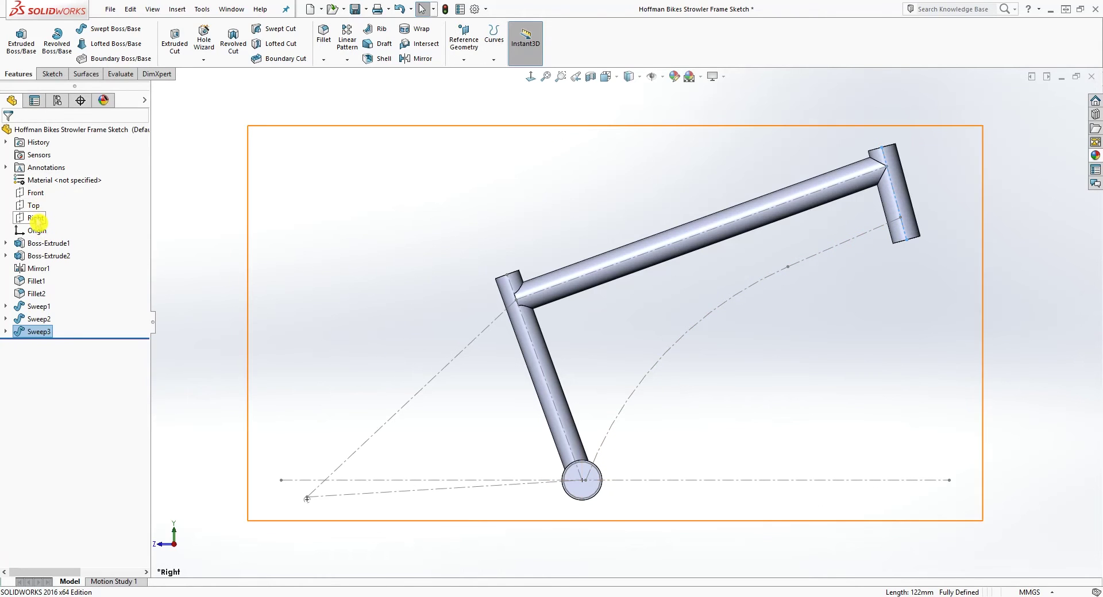
- Convert the layout's down tube centerlines, the curved arc and its straight upper segment, into a new sketch on the Right plane and close the sketch
click(35, 218)
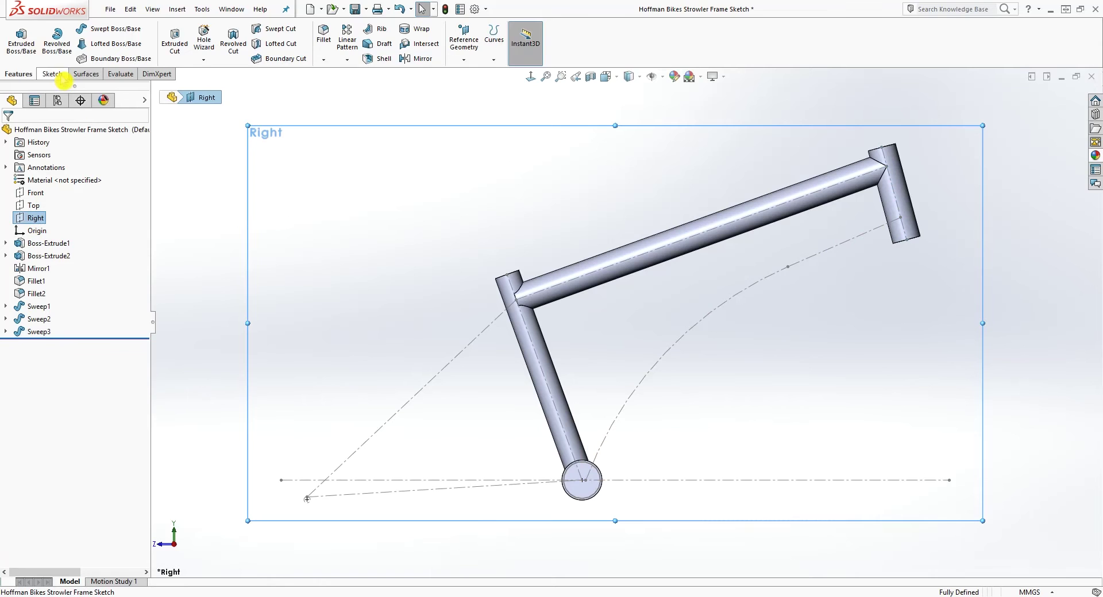
click(52, 73)
click(16, 39)
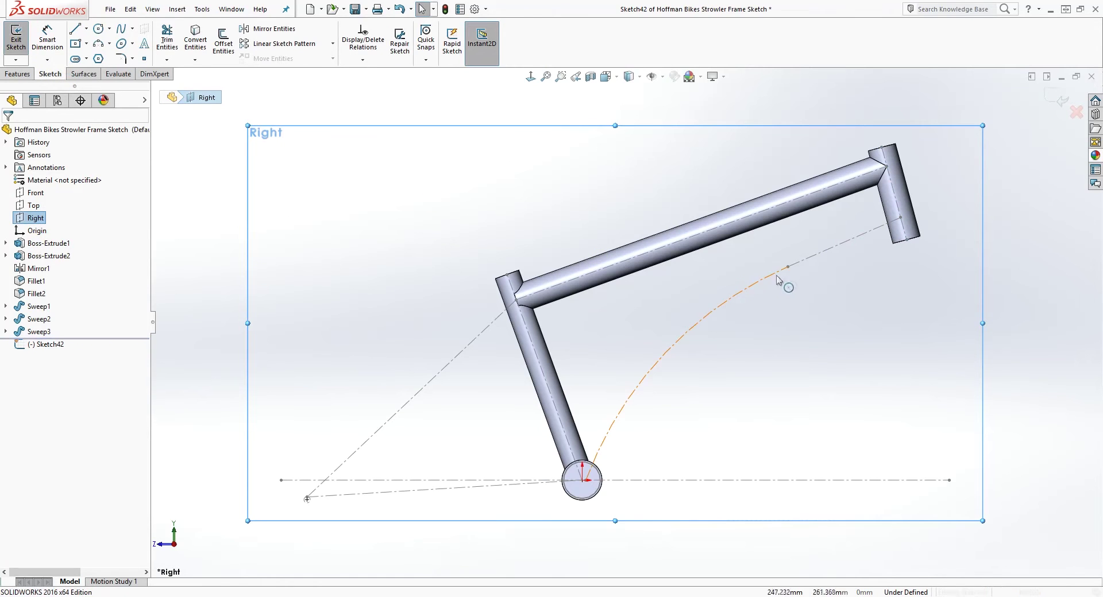
click(813, 258)
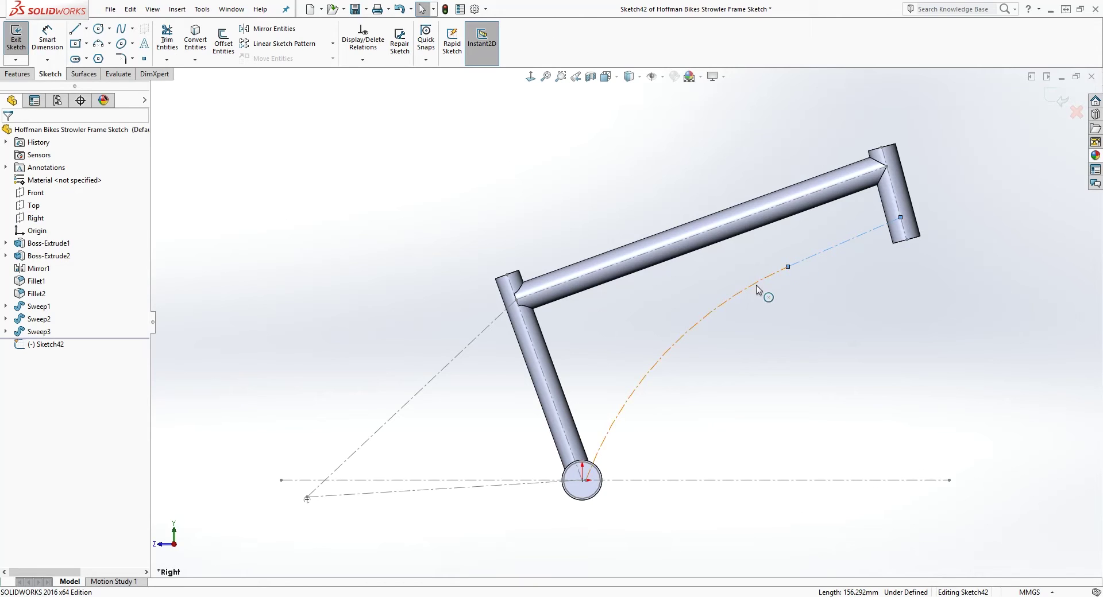
click(694, 385)
click(195, 41)
click(195, 41)
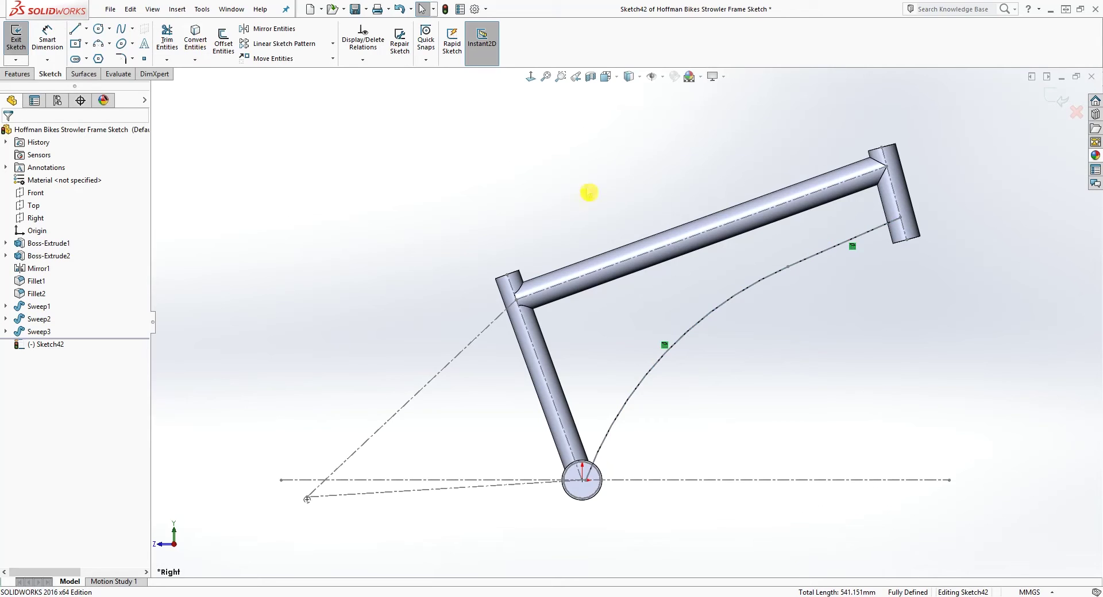
click(1052, 96)
- Sweep a 36 mm circular profile along the curved down tube path to make the solid down tube
click(17, 74)
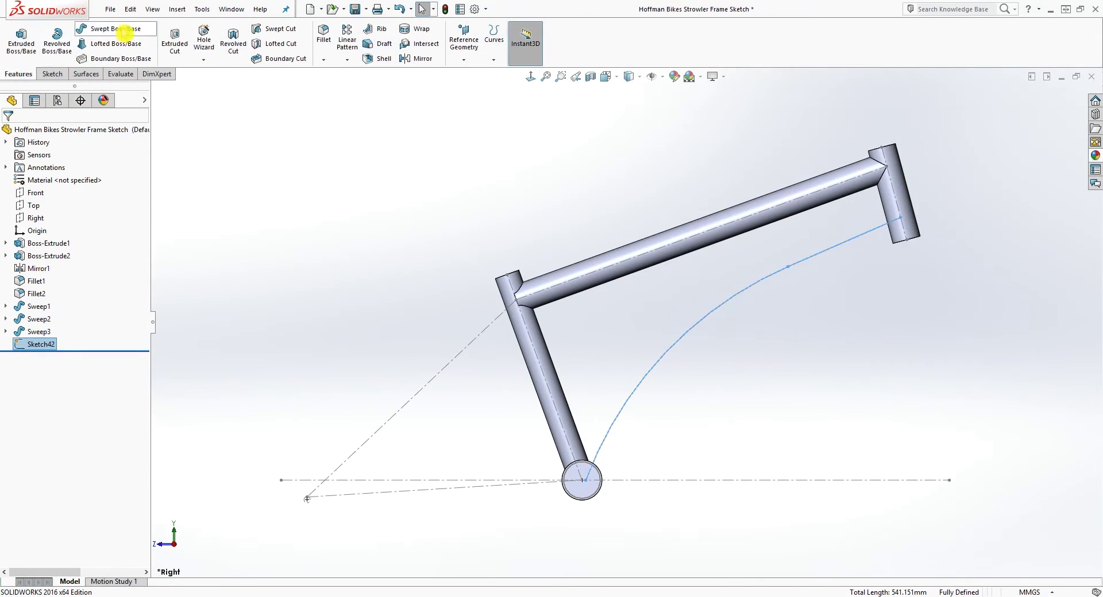
click(123, 30)
click(26, 177)
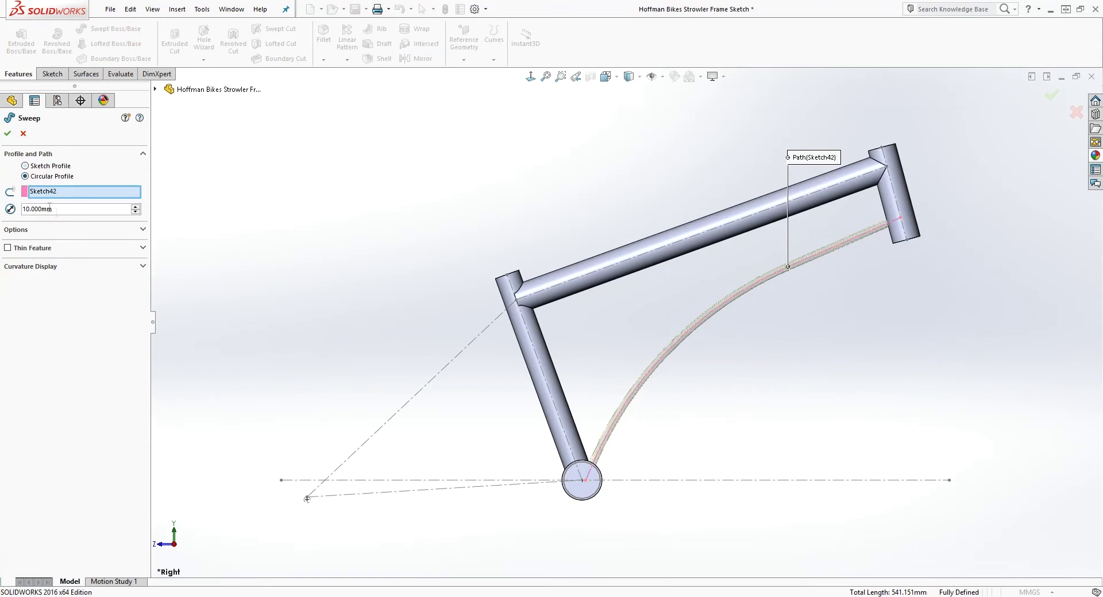
text(36)
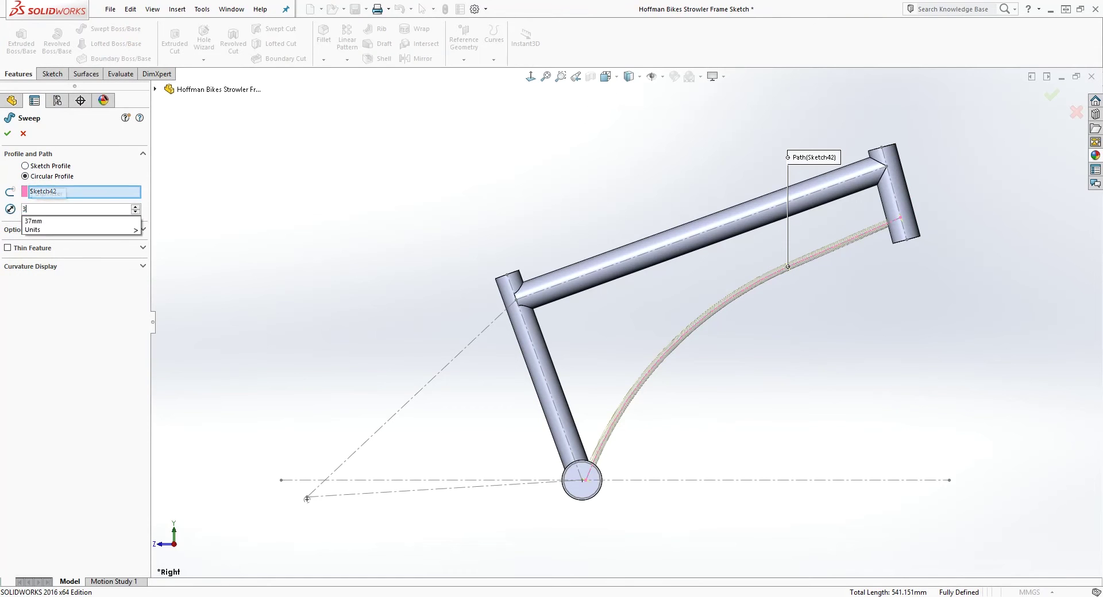
key(Return)
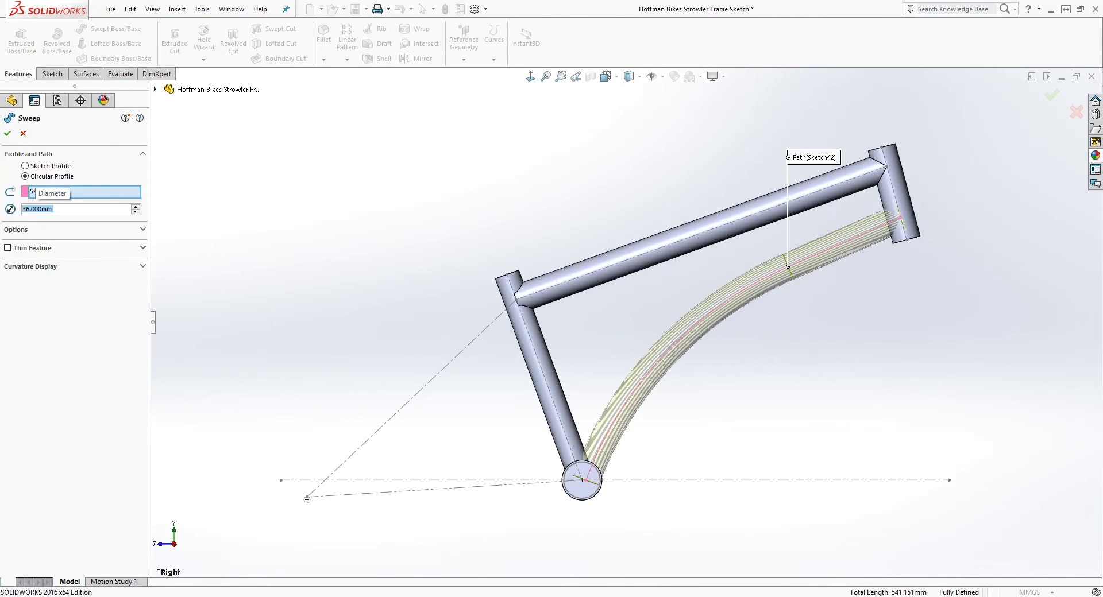
click(8, 136)
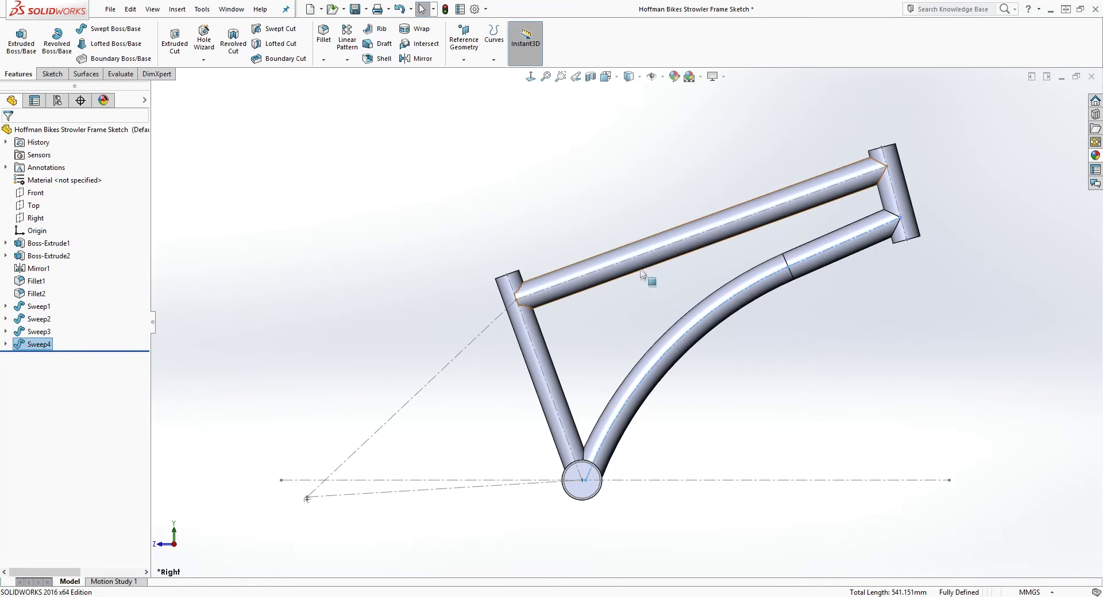
- Examine the swept frame from several angles, focusing on where the top and down tubes meet the head tube
middle_drag(664, 297, 708, 315)
scroll(768, 253, up, 4)
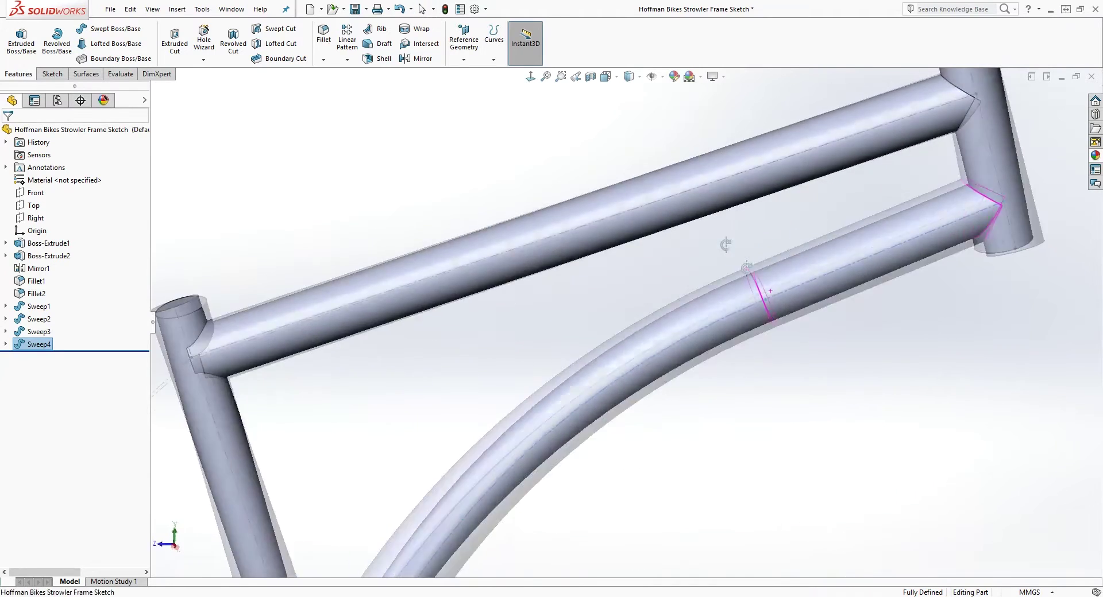
scroll(652, 368, down, 6)
middle_drag(502, 441, 403, 511)
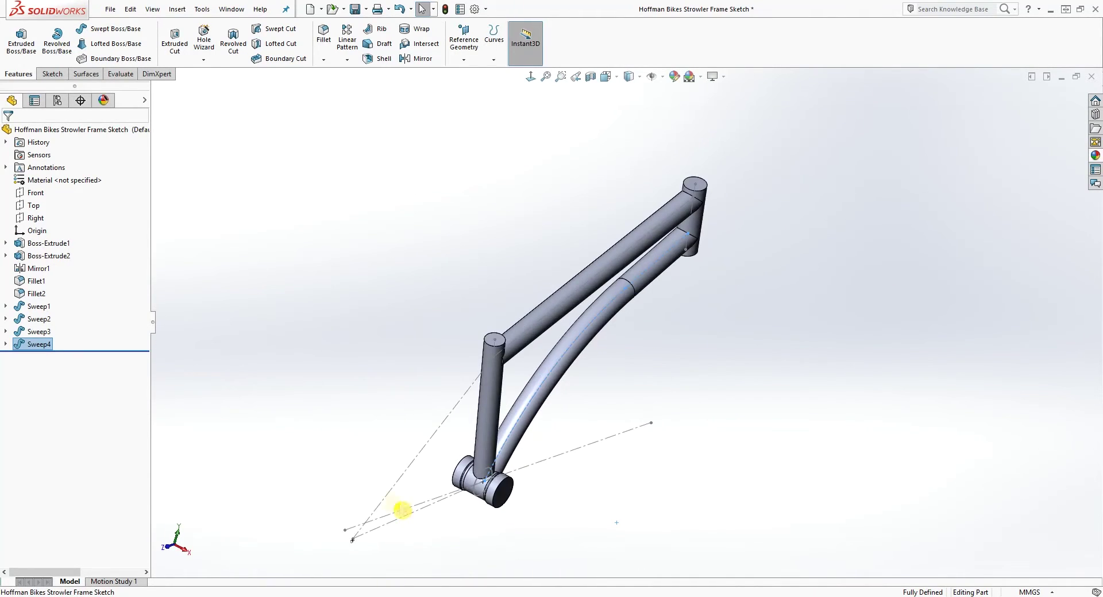
middle_drag(595, 393, 559, 326)
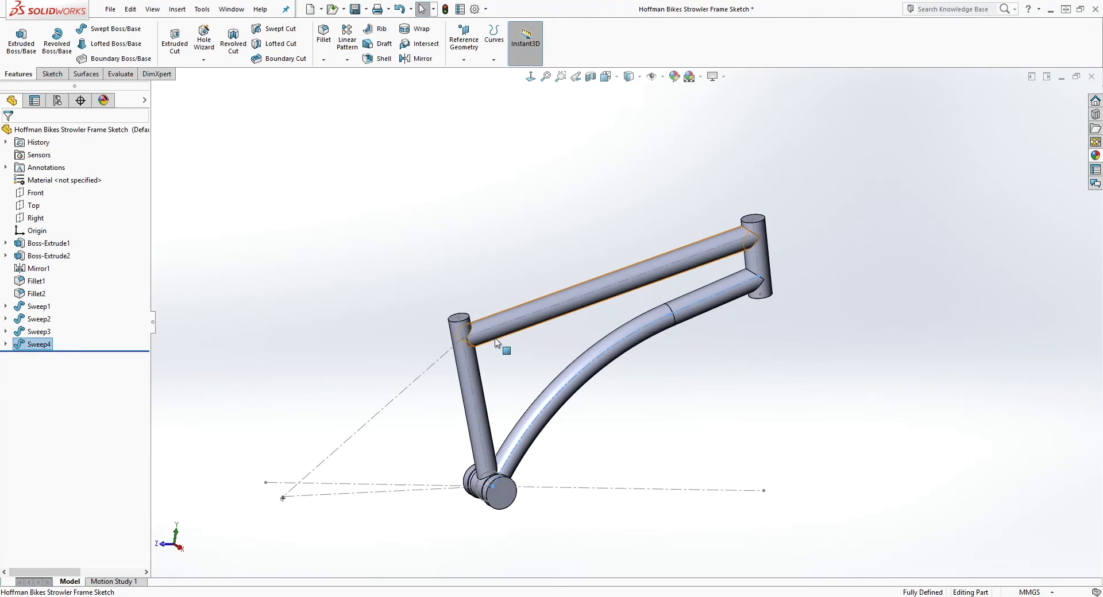
middle_drag(526, 356, 751, 315)
scroll(767, 304, down, 5)
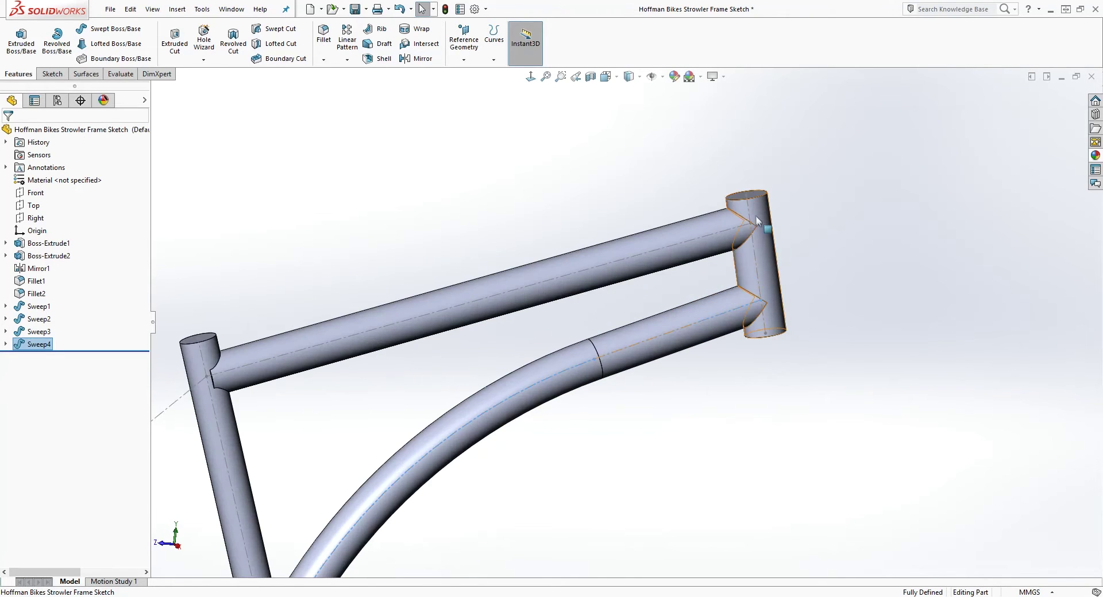
click(719, 276)
click(229, 225)
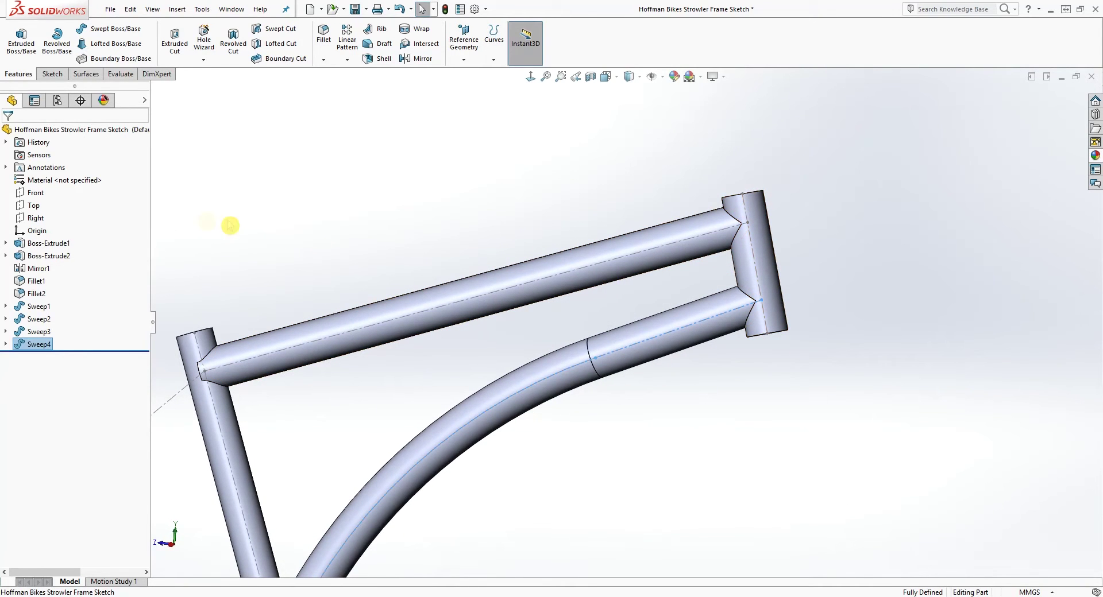
- Sketch a closed five-sided collar profile about 23 mm wide and 7 mm high on the Right plane, from the head tube's upper centerline end outward
click(50, 224)
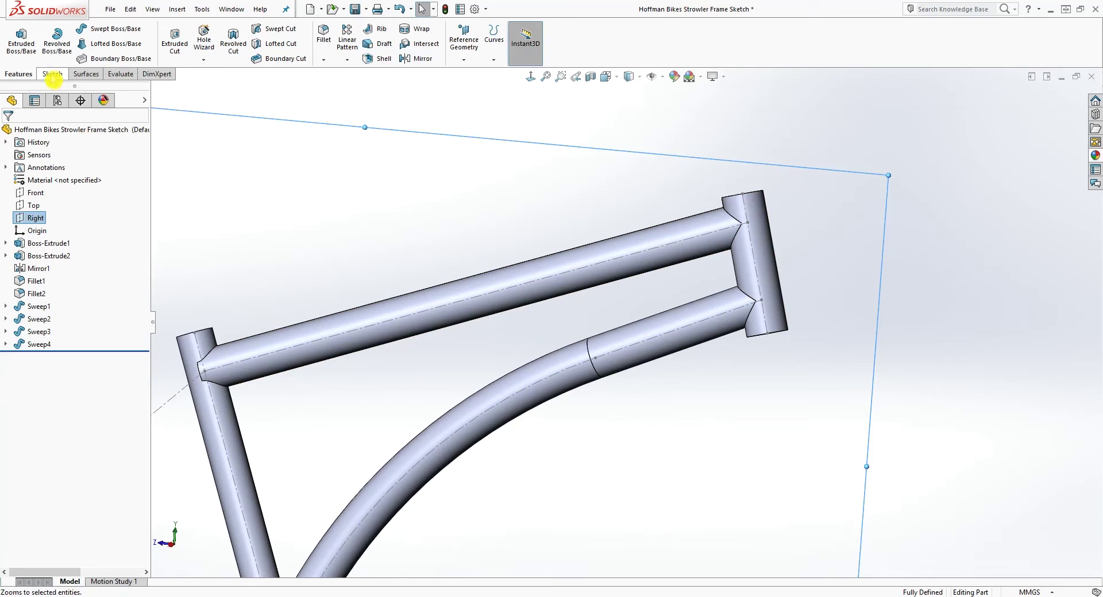
click(52, 75)
click(16, 35)
click(530, 77)
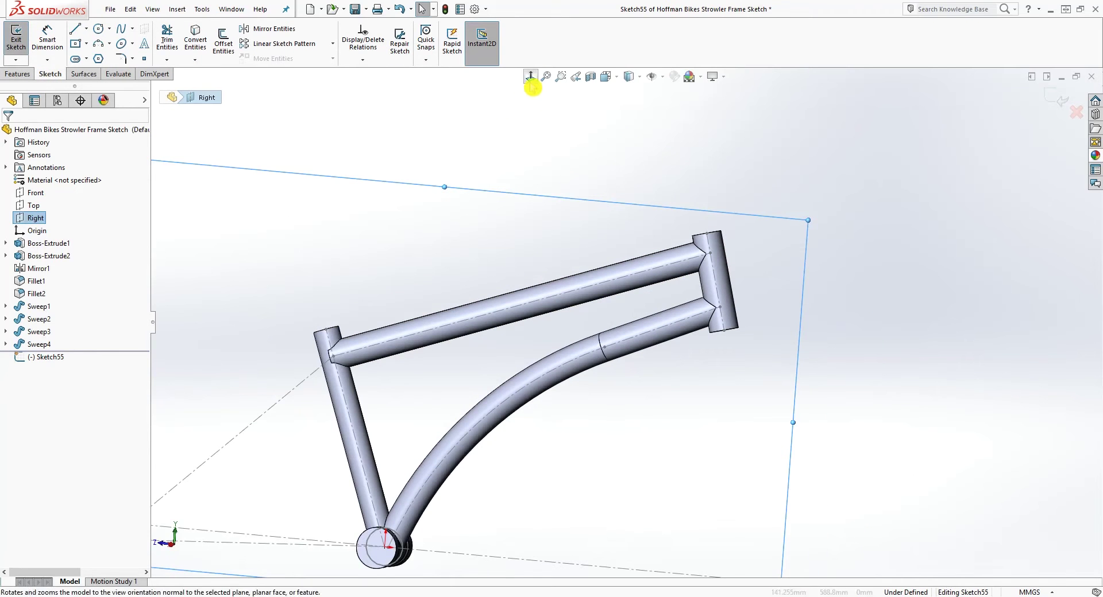
scroll(795, 192, down, 10)
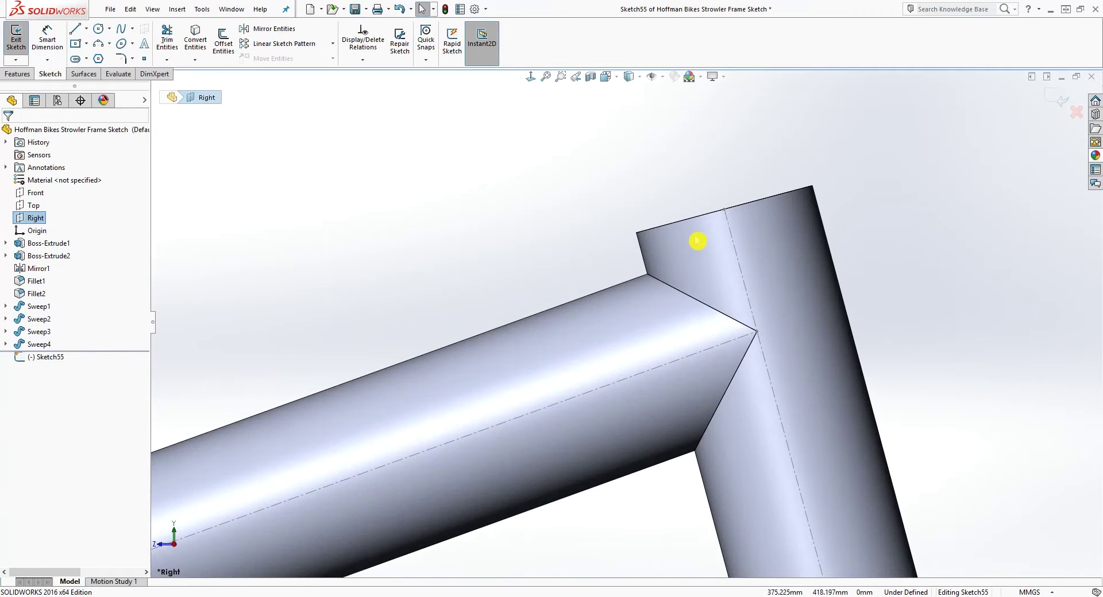
click(75, 30)
click(740, 224)
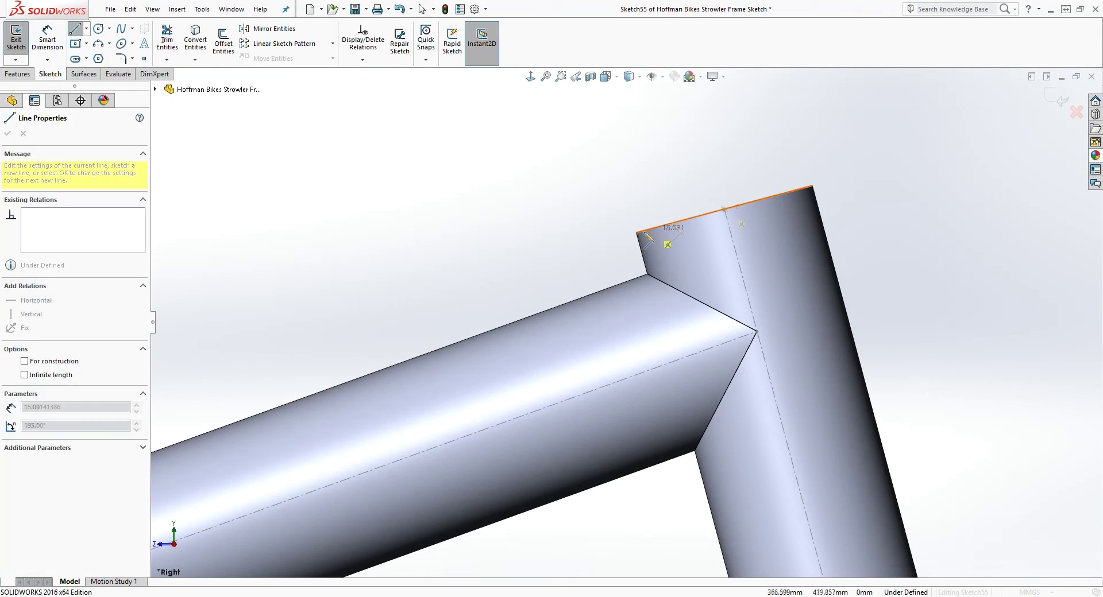
click(610, 239)
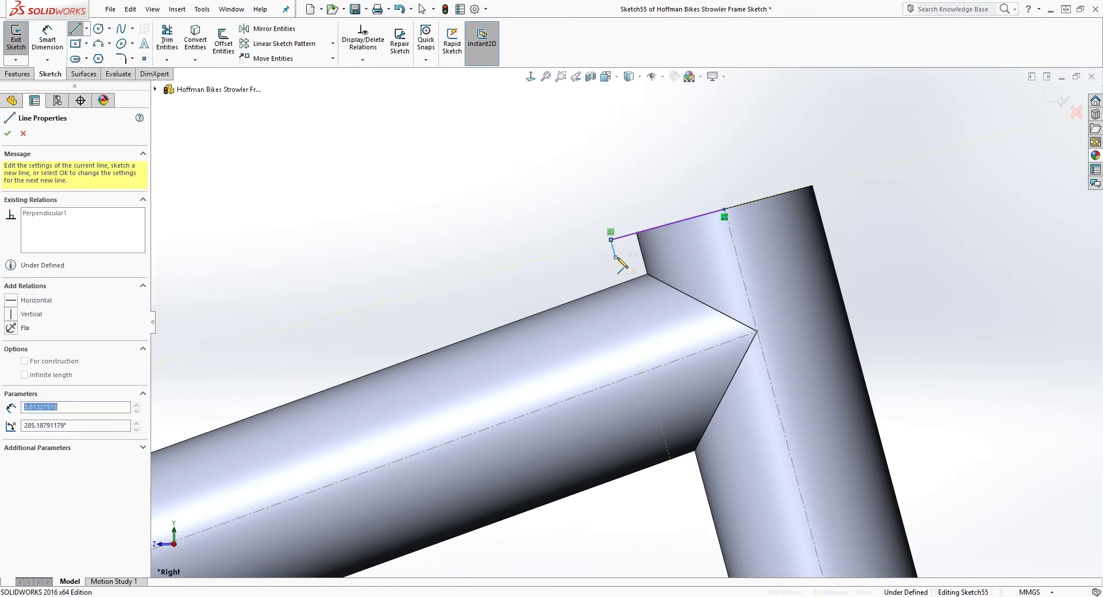
click(646, 267)
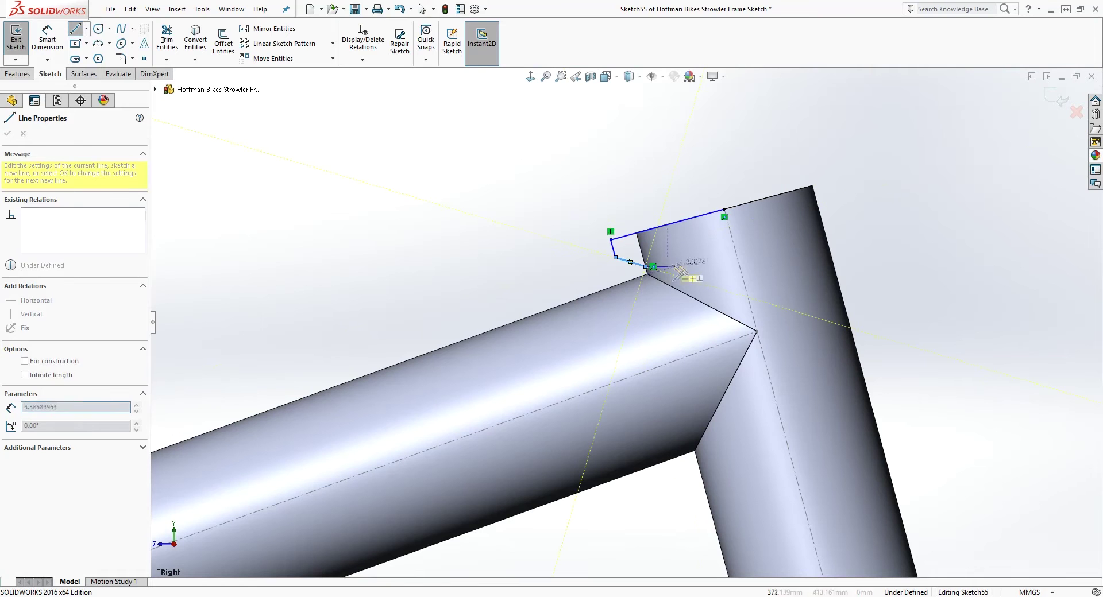
click(734, 249)
click(724, 210)
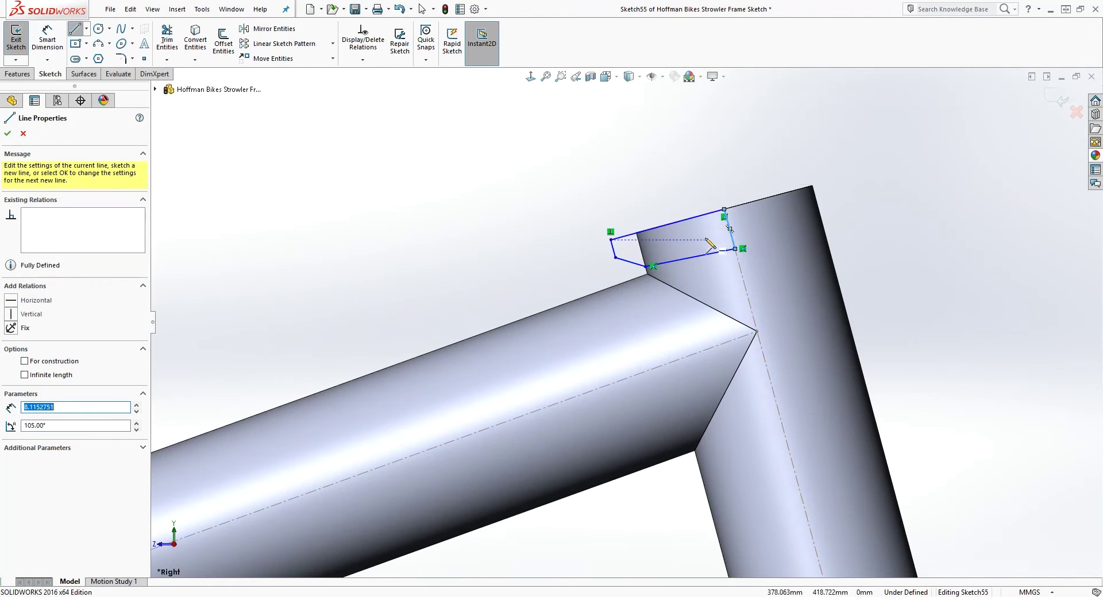
key(Escape)
- Make the collar profile's upper line perpendicular to its short line along the head tube centerline
middle_drag(730, 228, 629, 243)
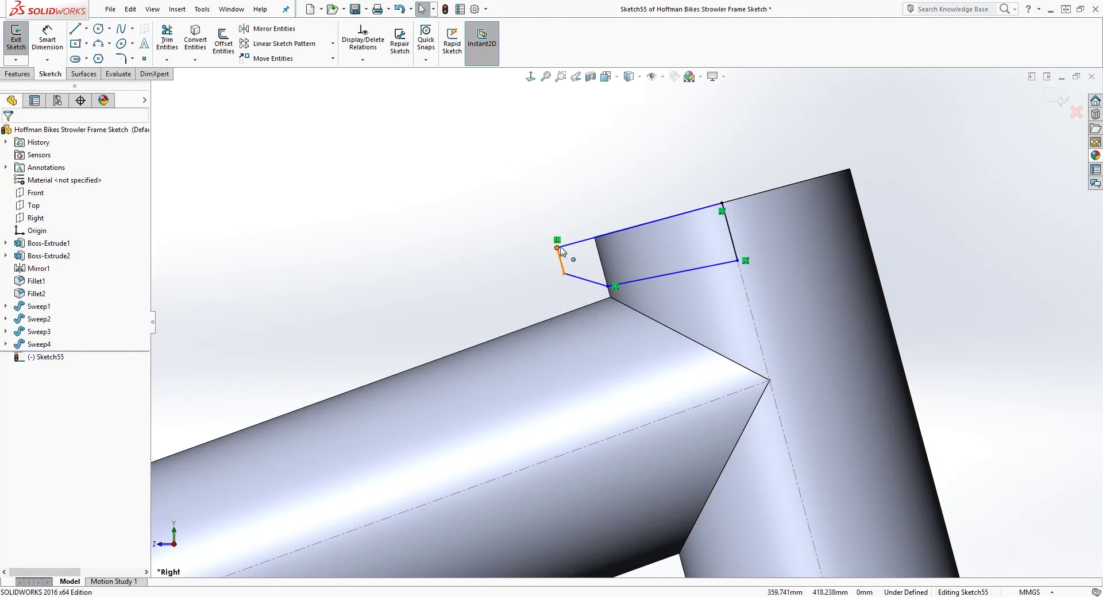
mouse_move(587, 288)
middle_down()
mouse_move(690, 253)
mouse_move(706, 269)
middle_up()
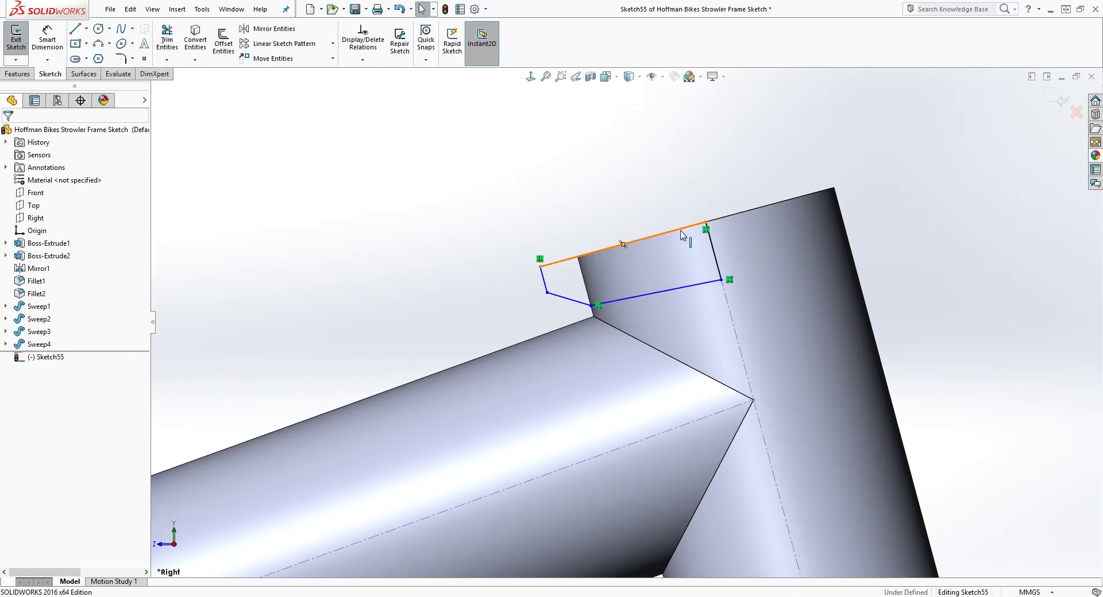
click(681, 230)
key(BackSpace)
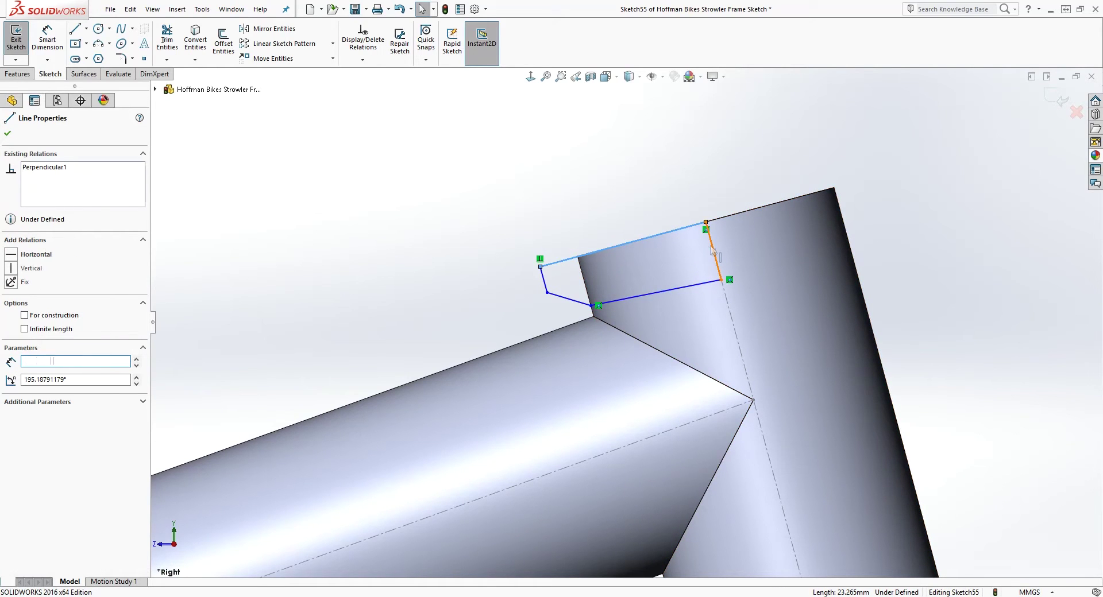
ctrl+click(712, 250)
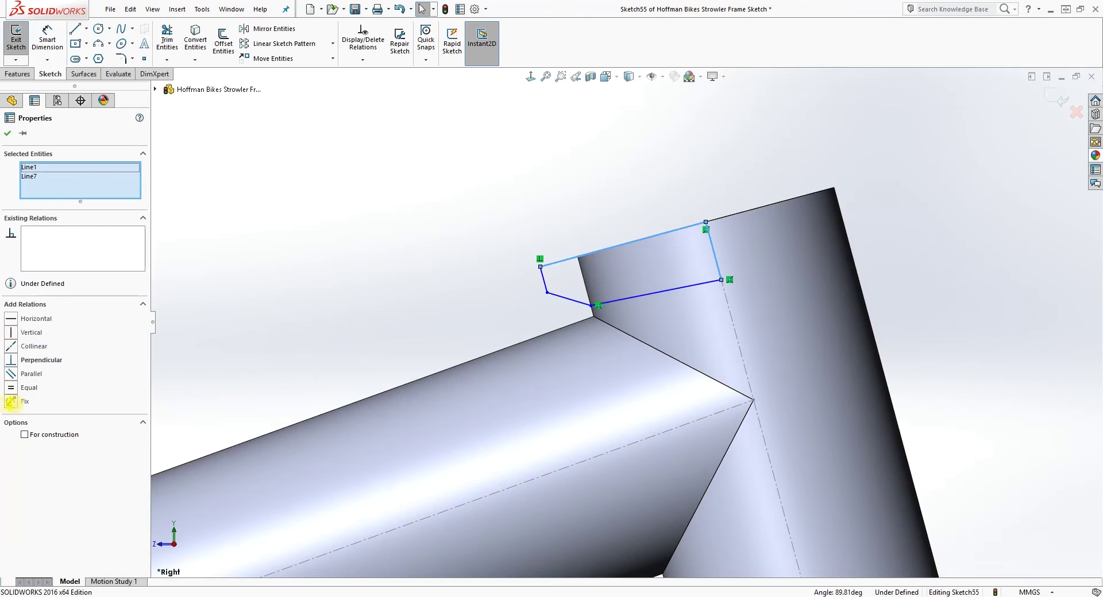
click(18, 362)
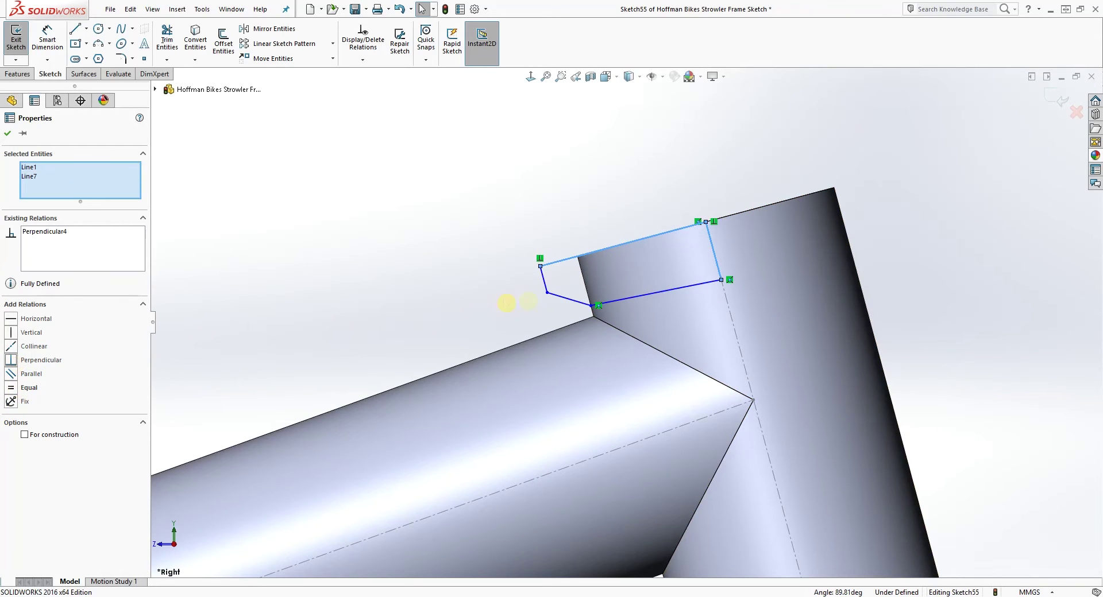
scroll(634, 315, up, 2)
click(697, 297)
drag(676, 304, 687, 290)
click(691, 275)
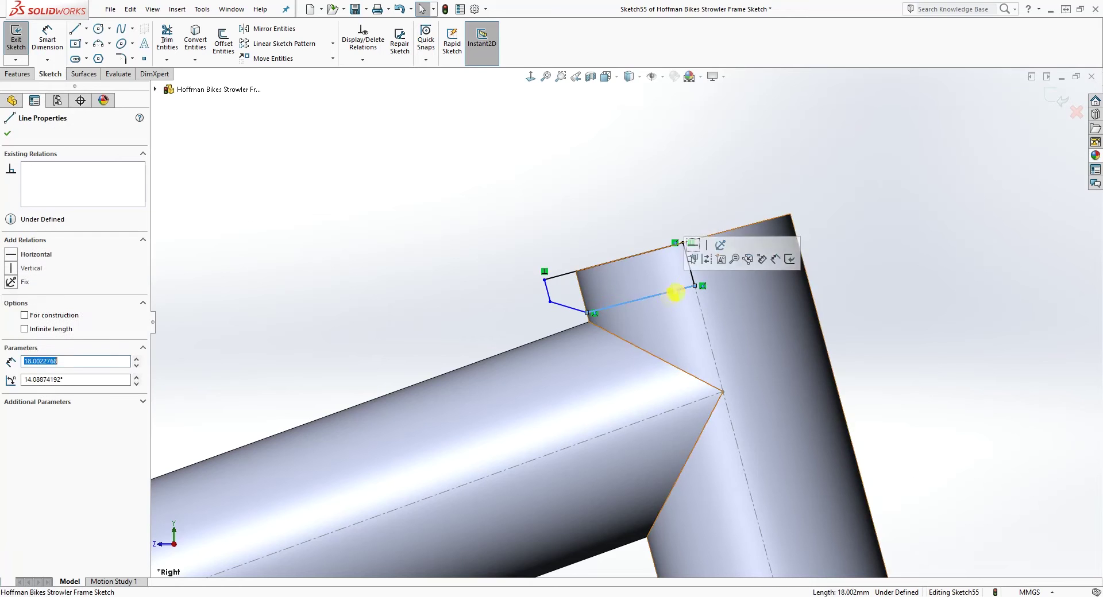
key(BackSpace)
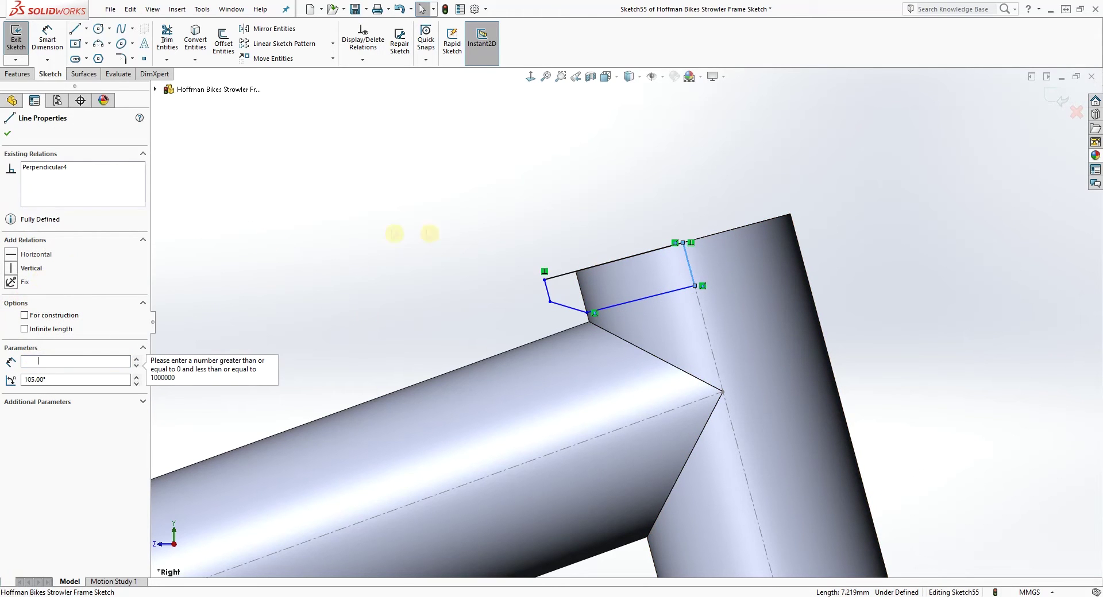
click(564, 235)
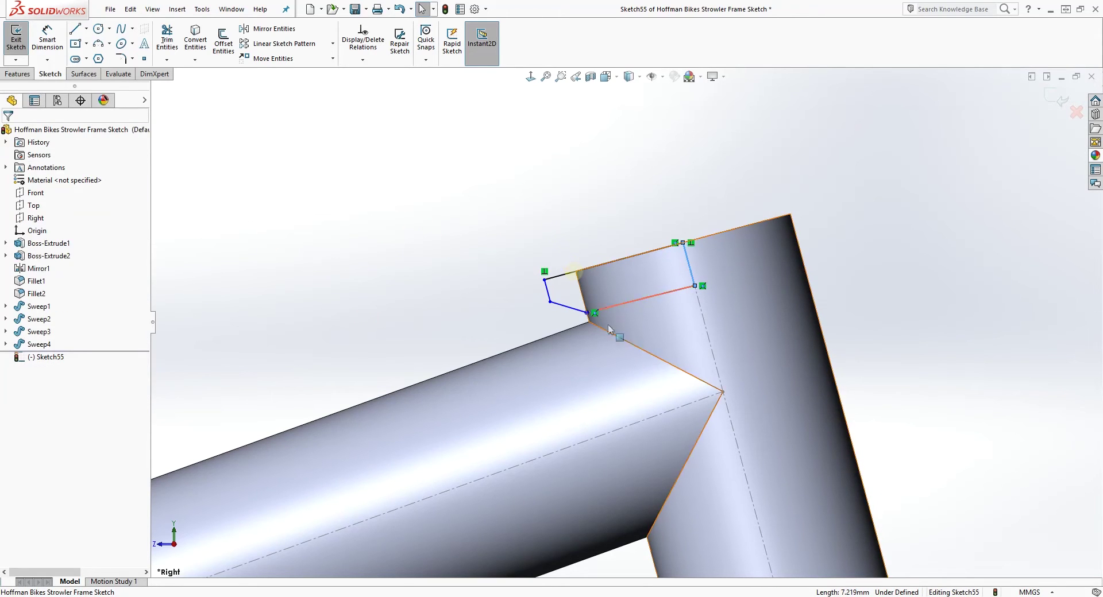
click(659, 306)
click(562, 190)
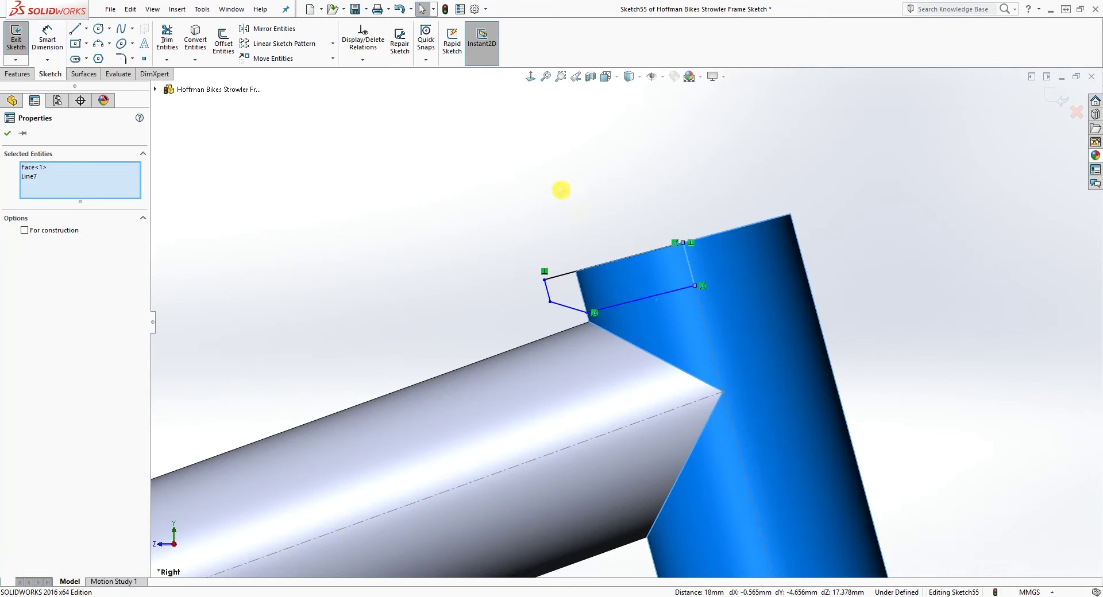
- Make the collar profile's lower line perpendicular to its short line along the head tube centerline
click(659, 298)
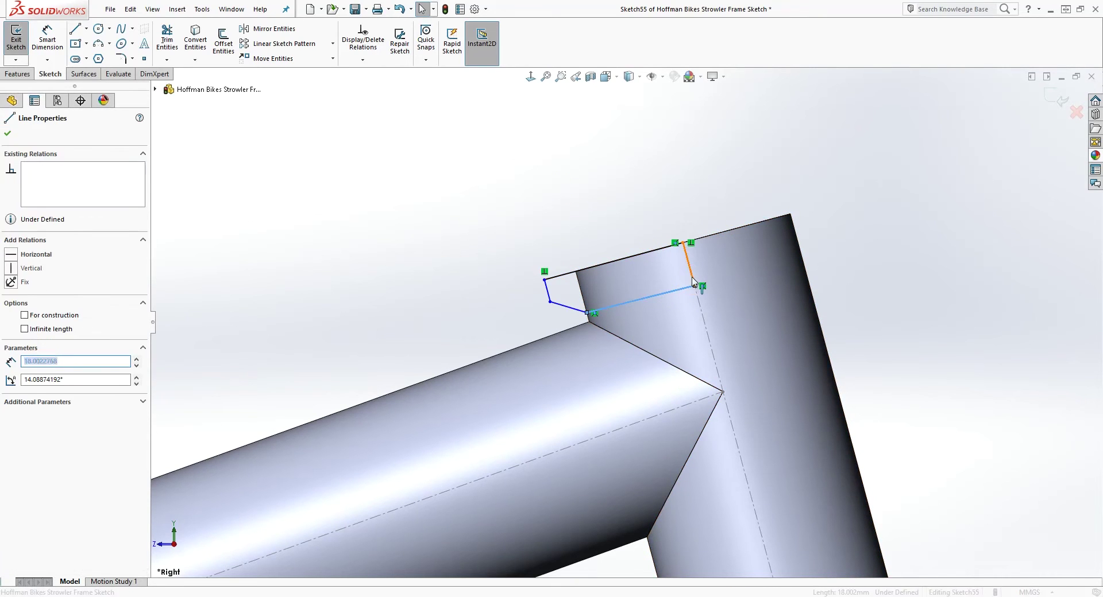
ctrl+click(689, 264)
click(12, 363)
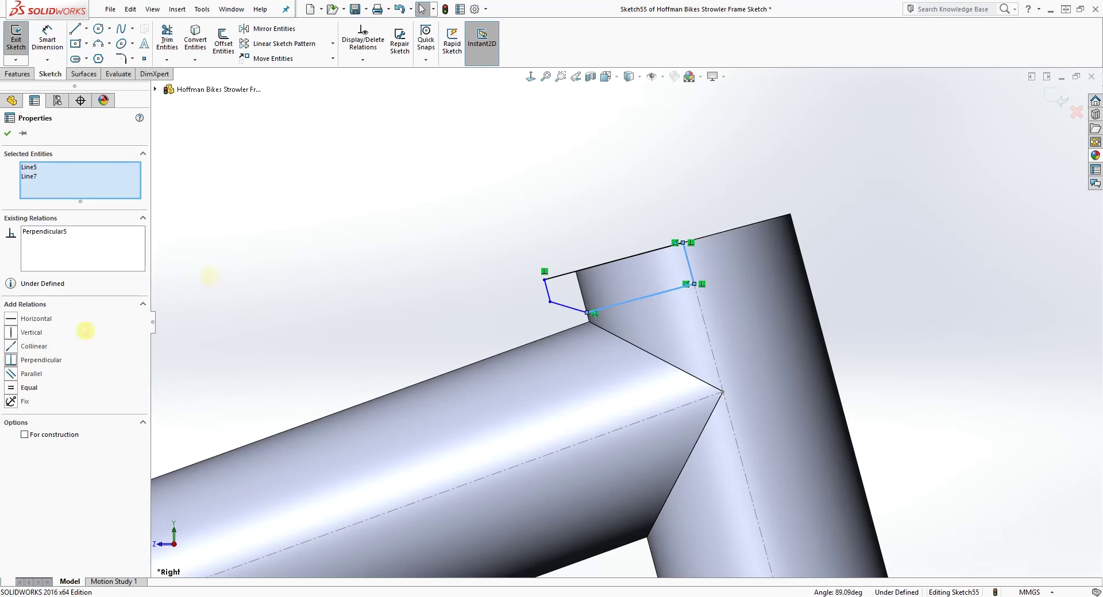
click(555, 192)
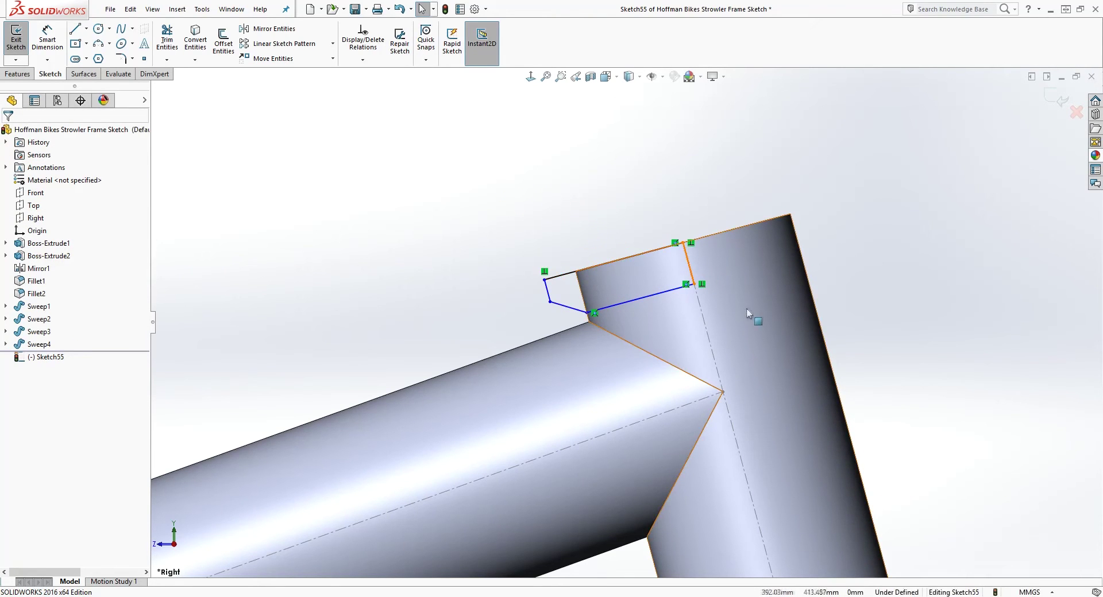
- Dimension the upper collar profile to 7.5 mm along the head tube centerline and its upper line to 20 mm
right_drag(748, 311, 745, 262)
click(689, 267)
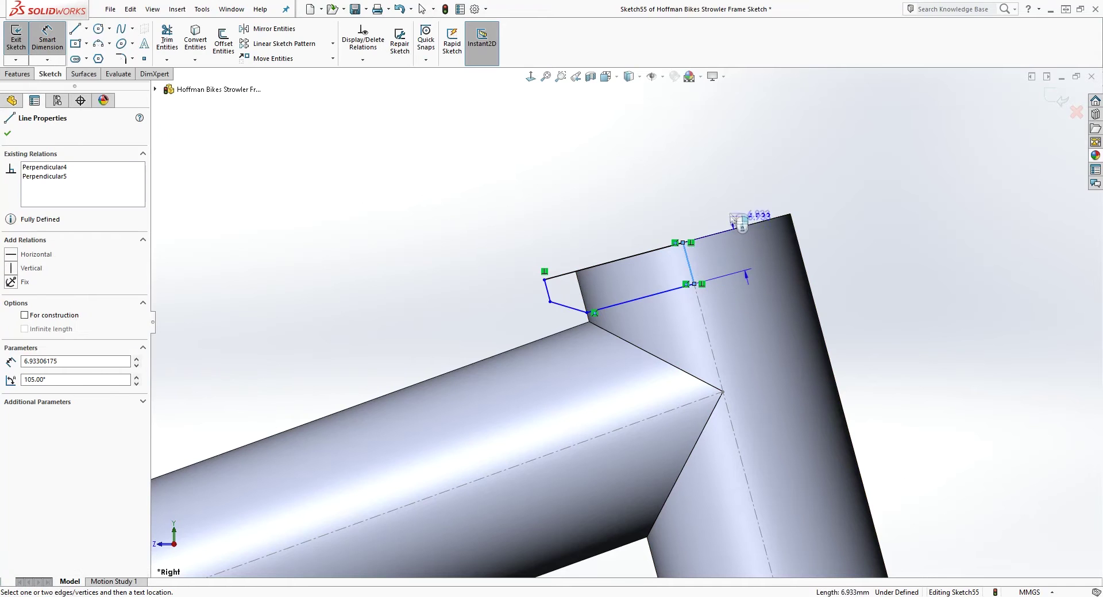
click(730, 204)
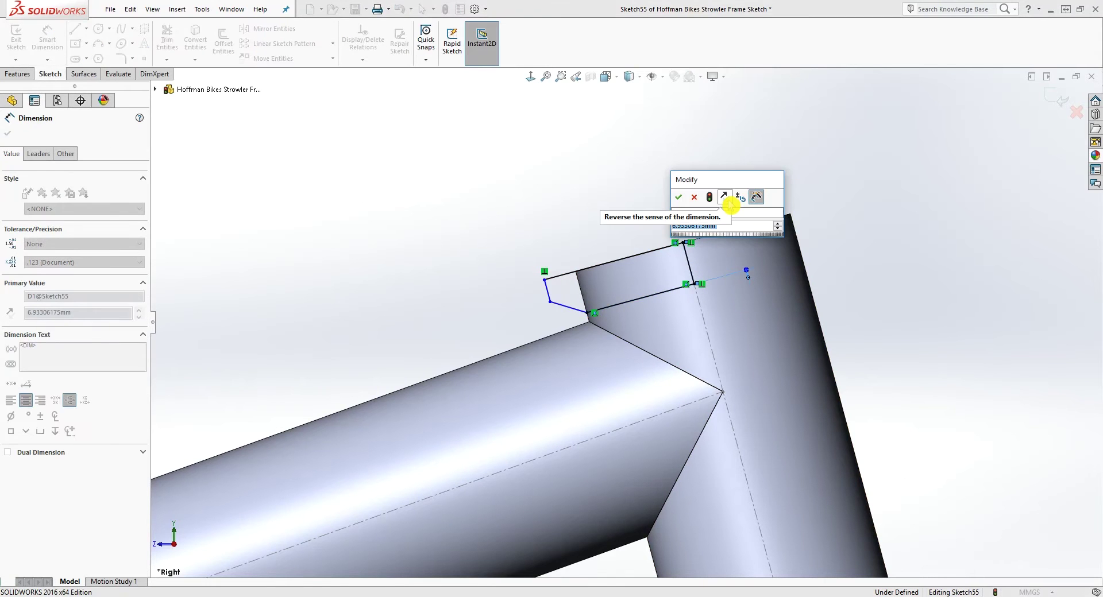
text(7.5)
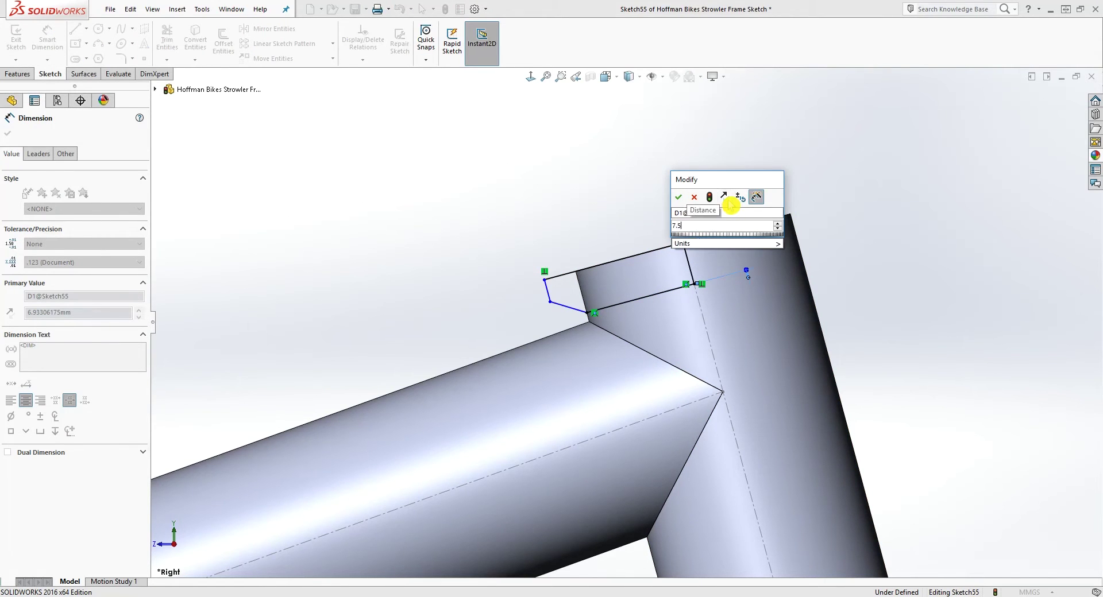
key(Return)
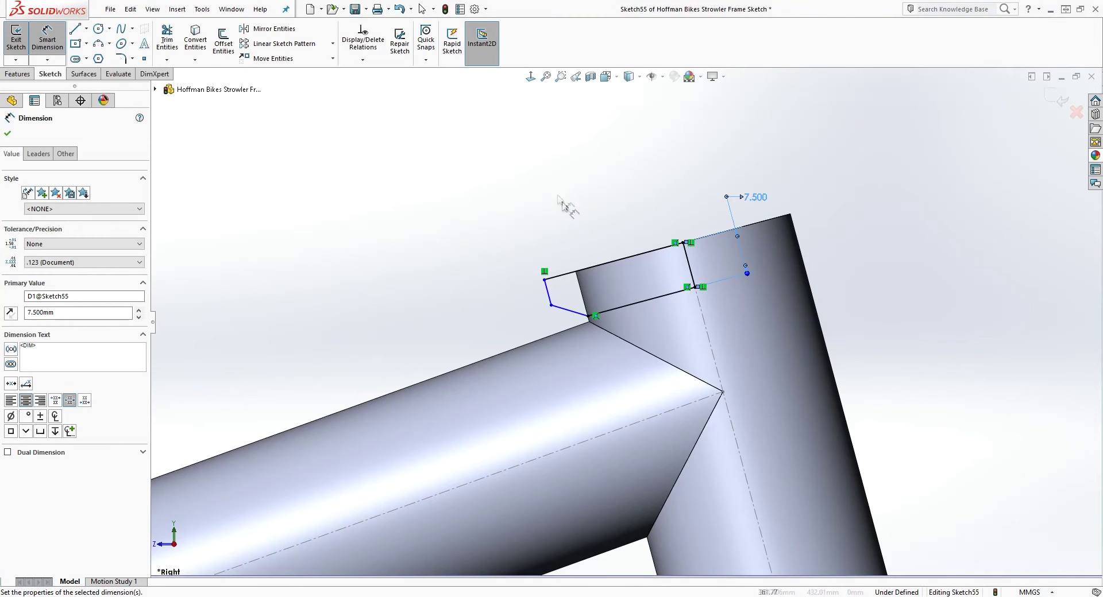
click(602, 263)
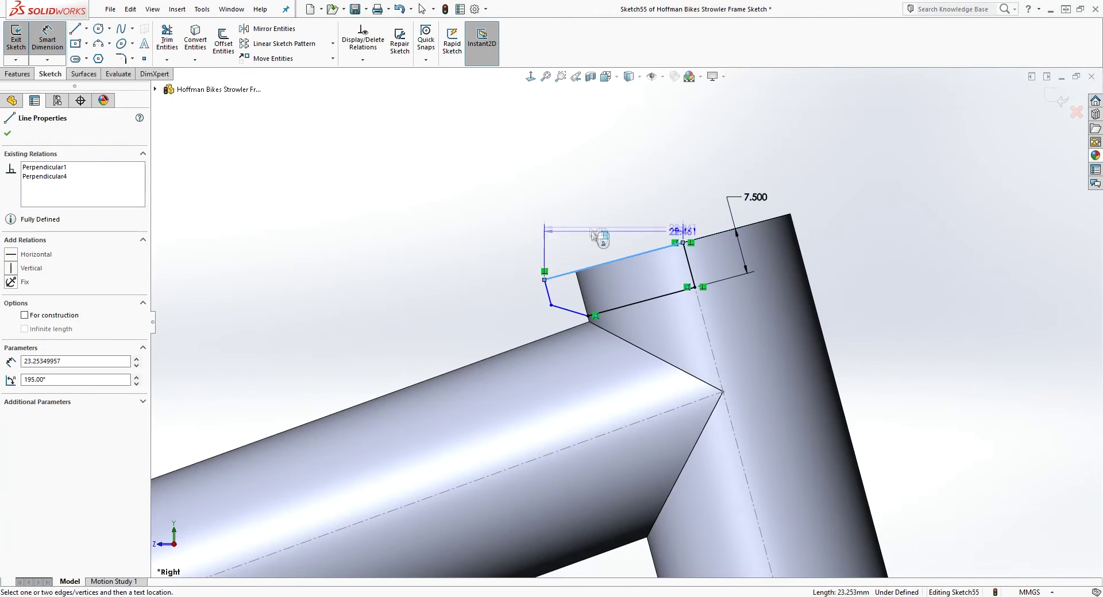
click(536, 238)
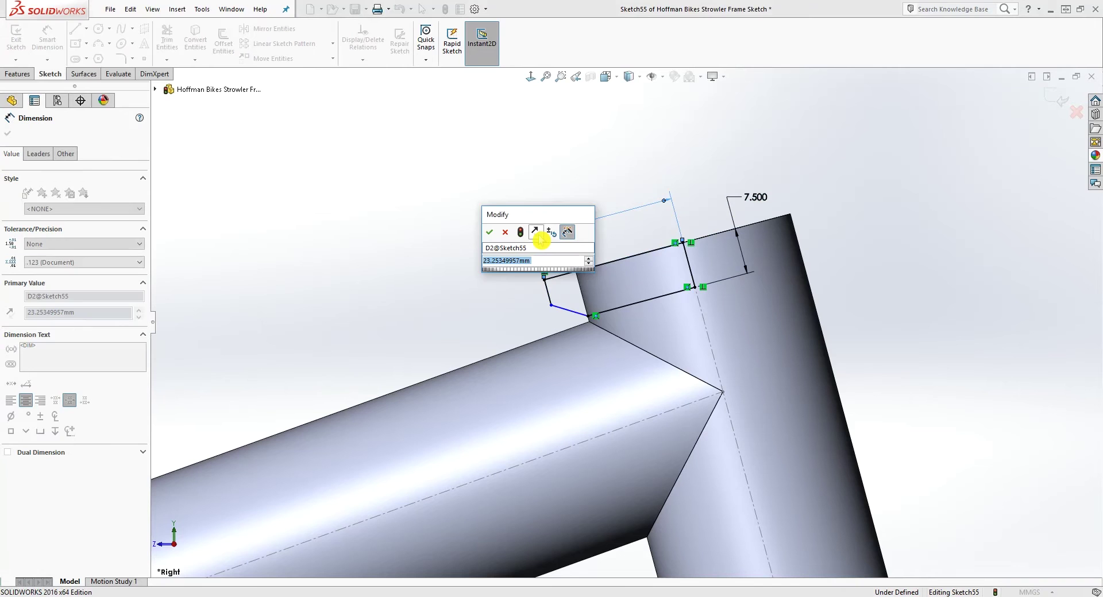
text(20)
key(Return)
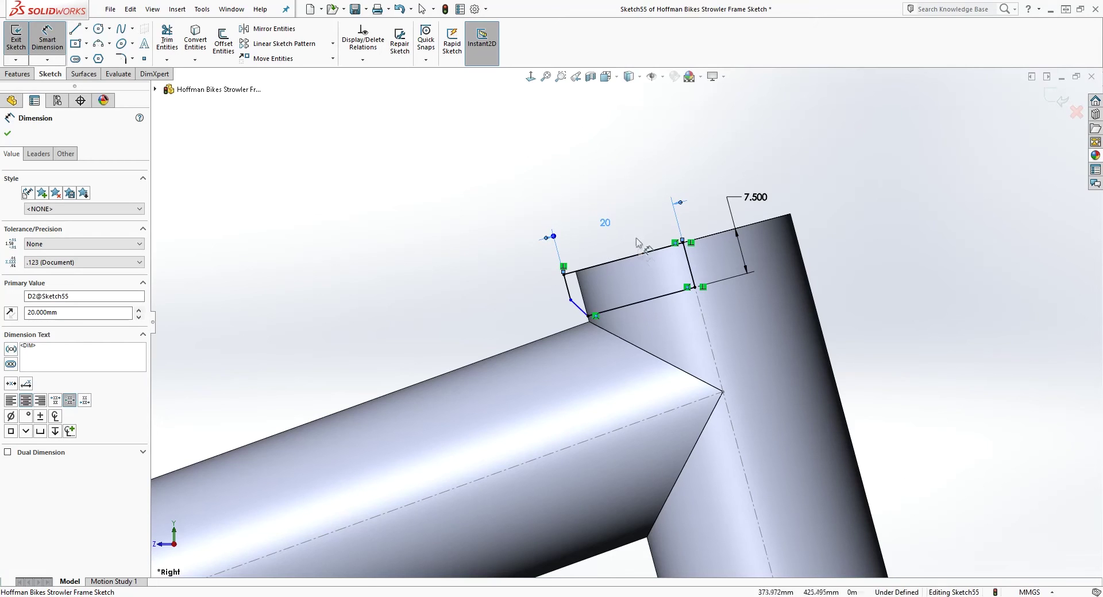
- Set the angle between the upper collar profile's slanted line and its upper line to 68 degrees
click(580, 308)
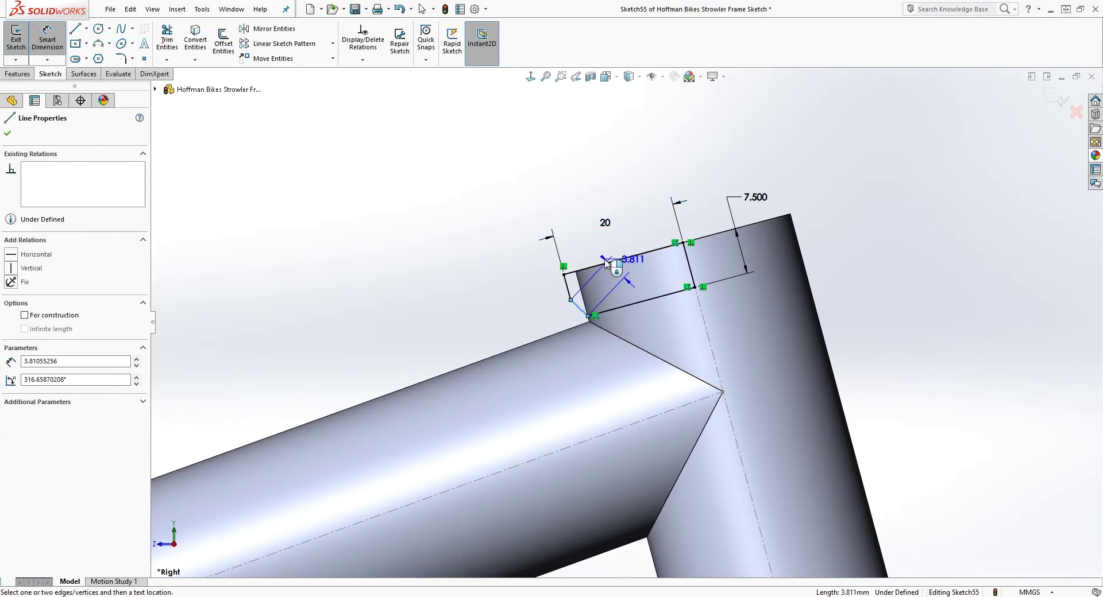
click(605, 264)
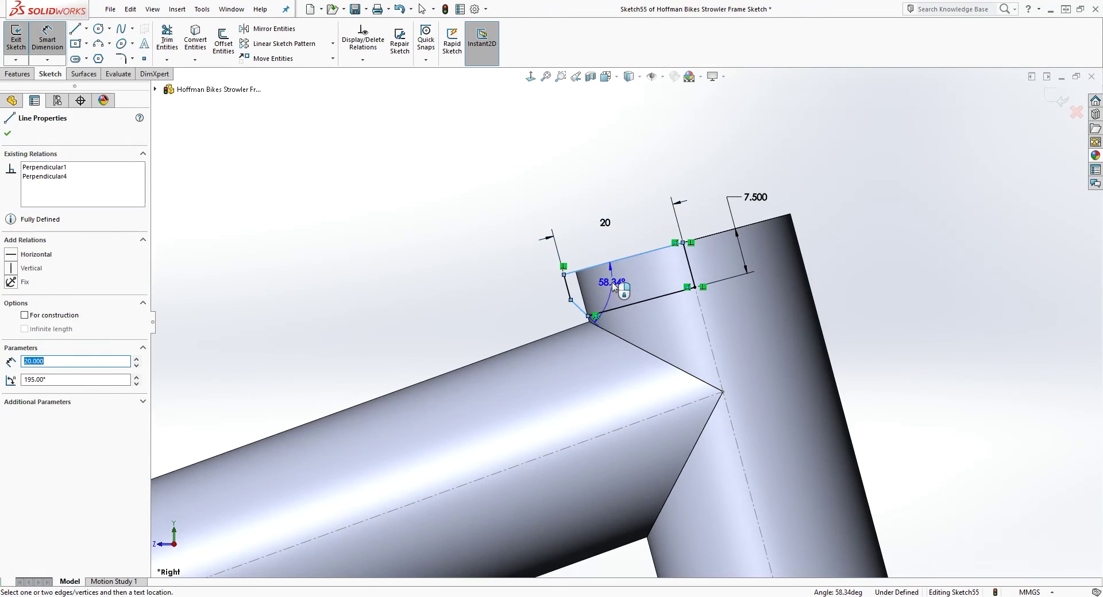
click(614, 286)
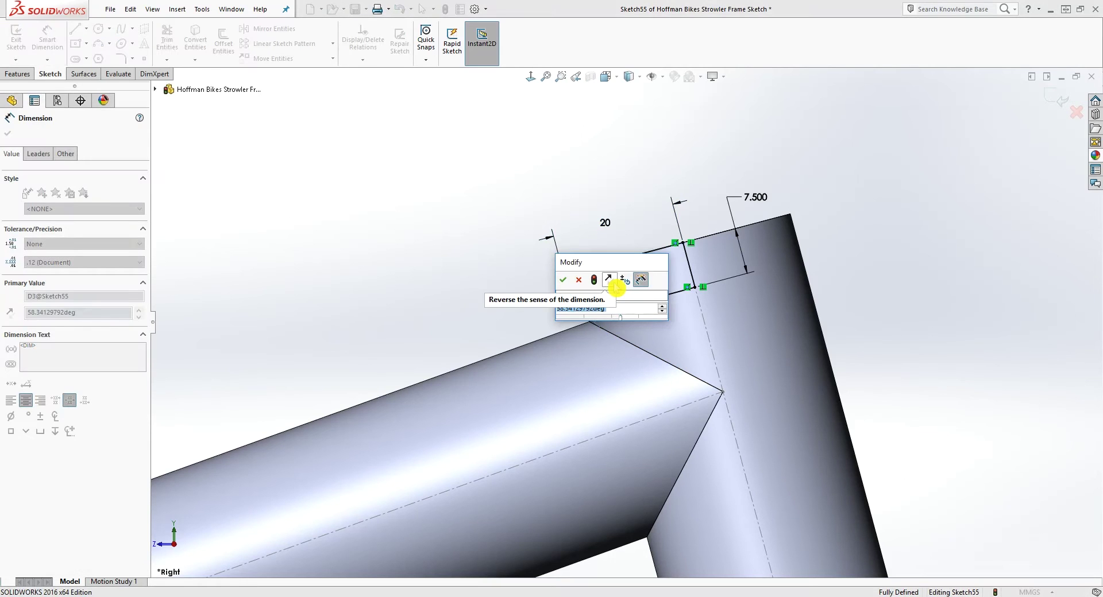
text(68)
key(Return)
- Sketch a closed five-sided collar profile about 30 mm wide and 19 mm high, from the head tube's lower centerline end outward to the front
scroll(735, 353, up, 8)
scroll(712, 480, down, 8)
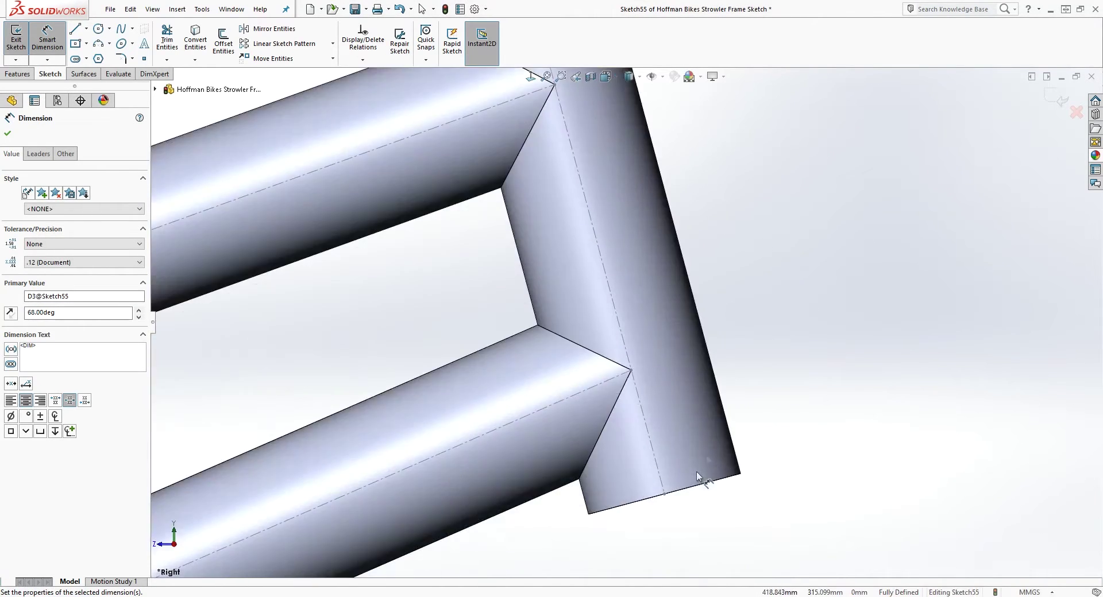
scroll(621, 307, up, 4)
scroll(374, 193, down, 2)
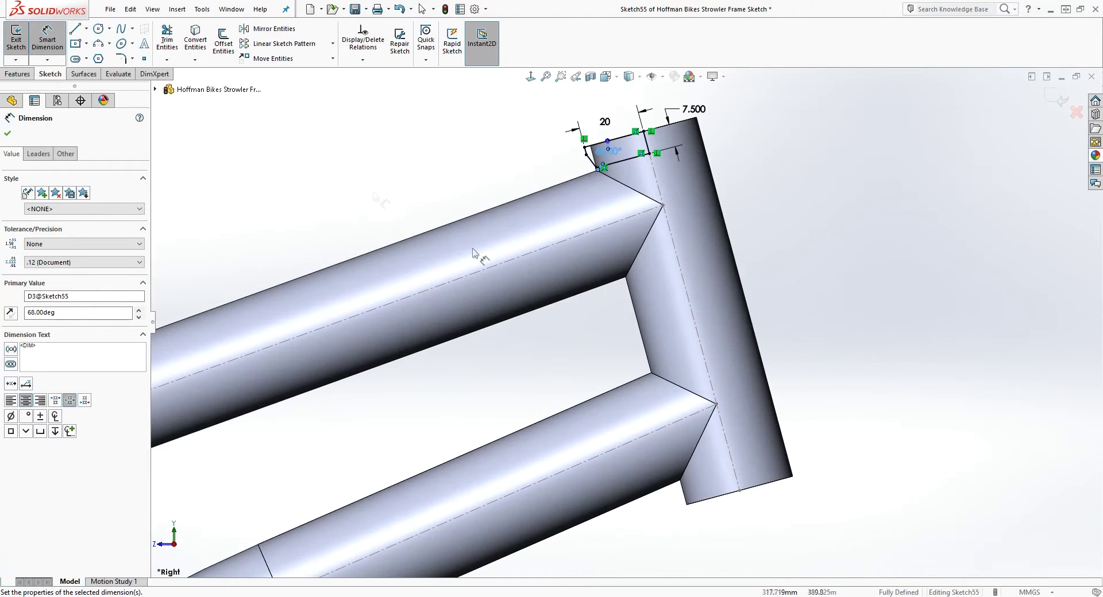
click(75, 31)
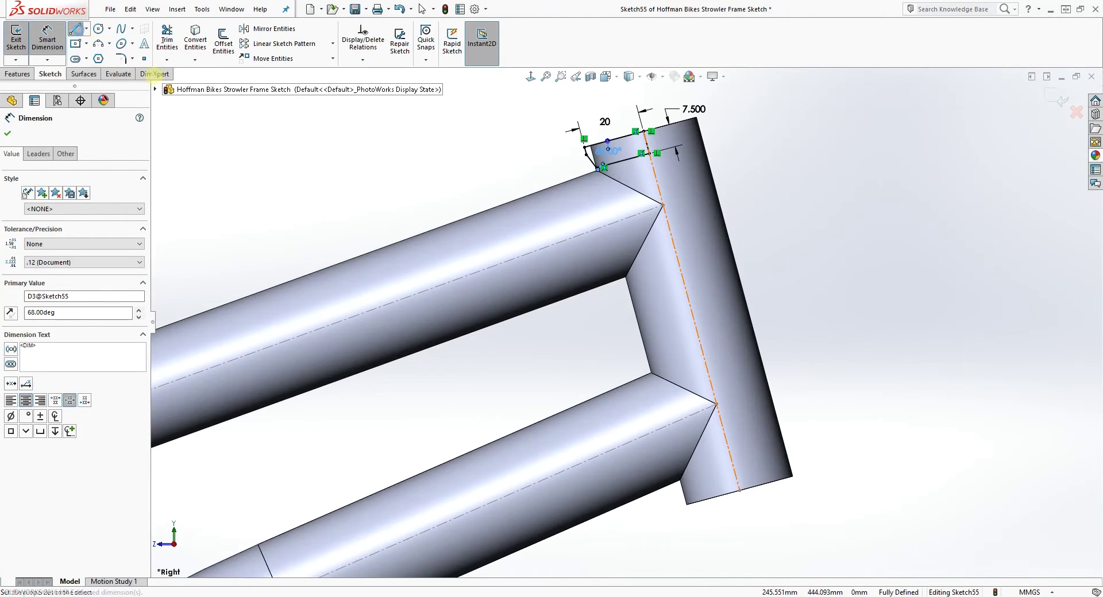
click(739, 490)
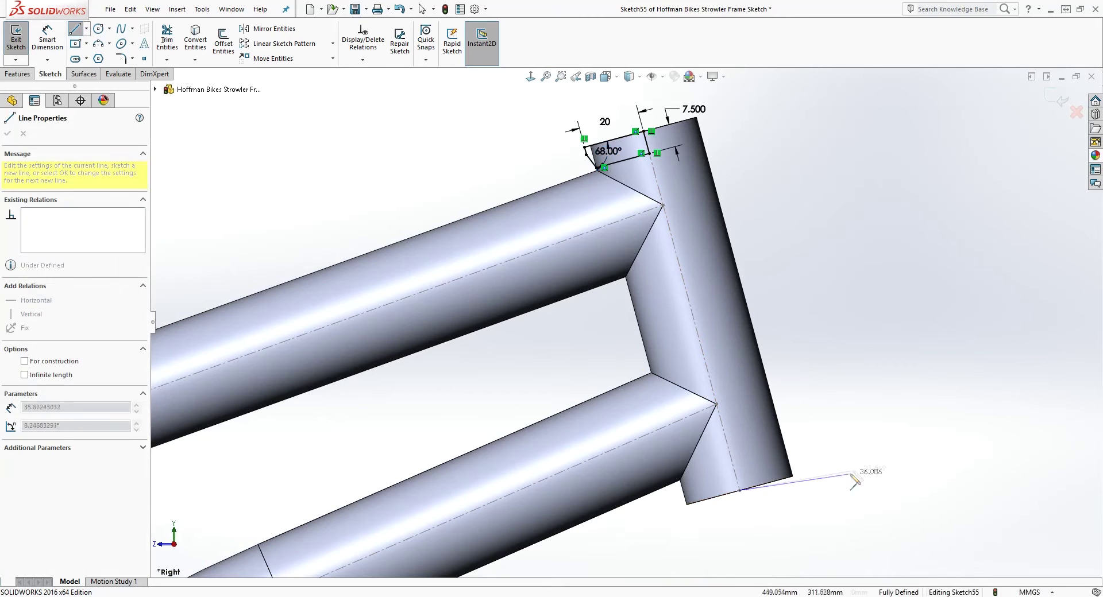
click(828, 467)
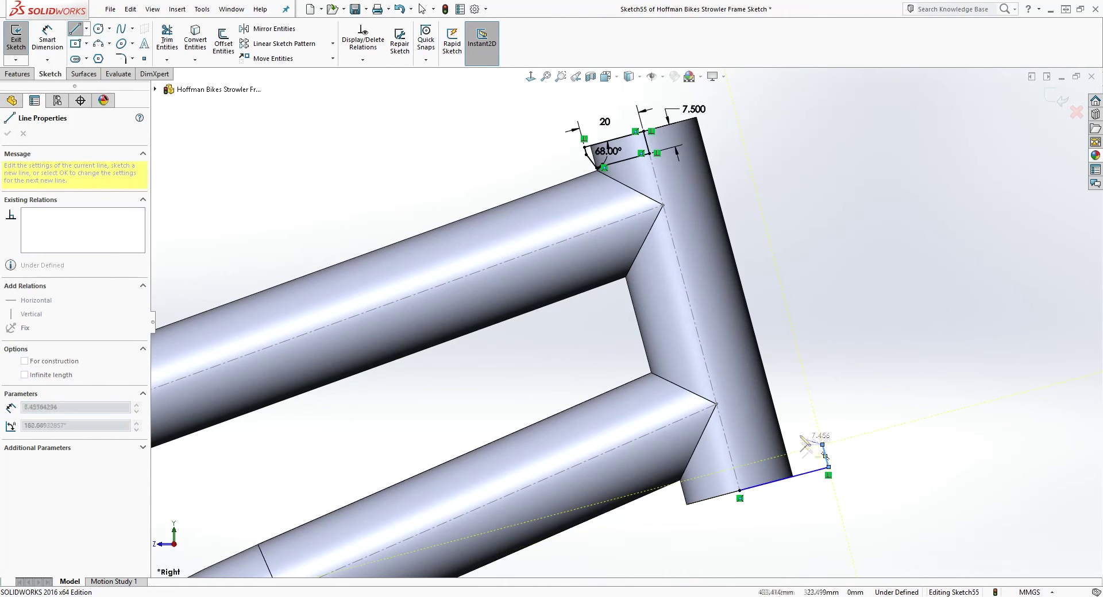
click(779, 420)
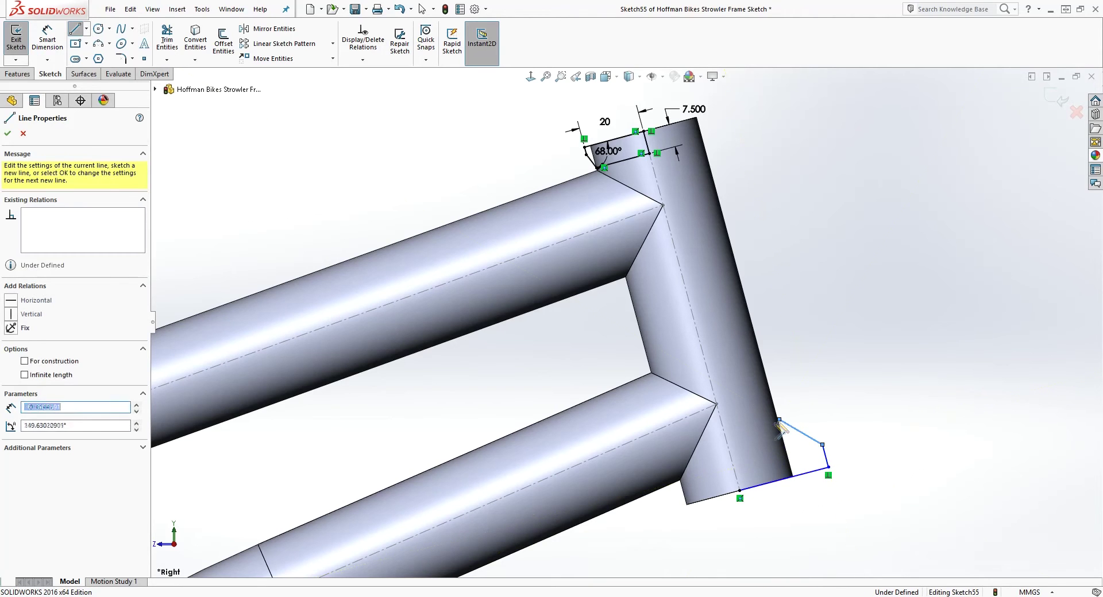
click(725, 433)
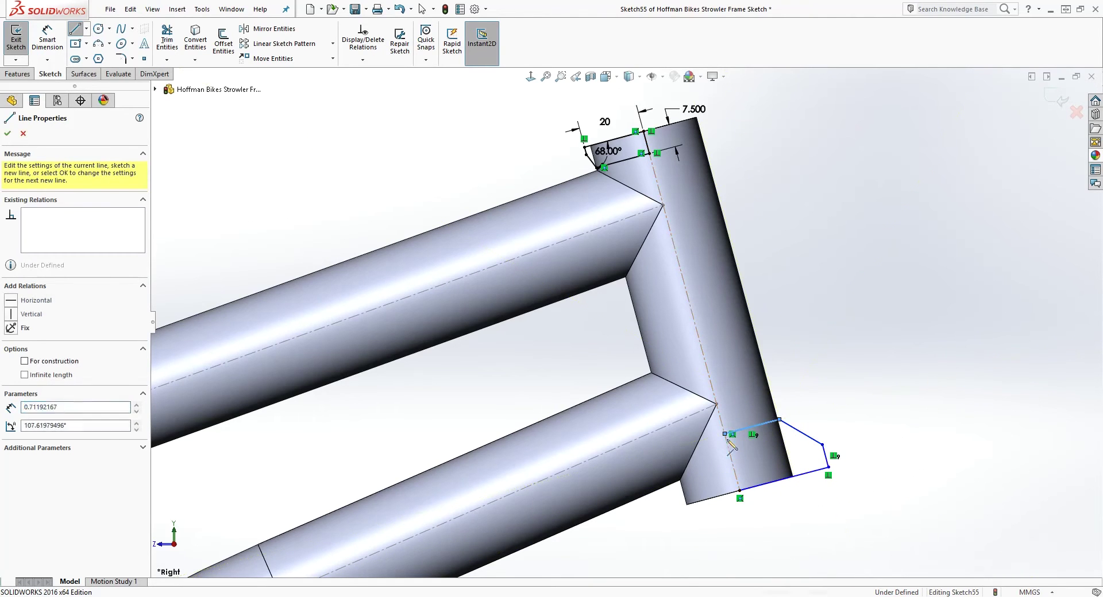
click(740, 492)
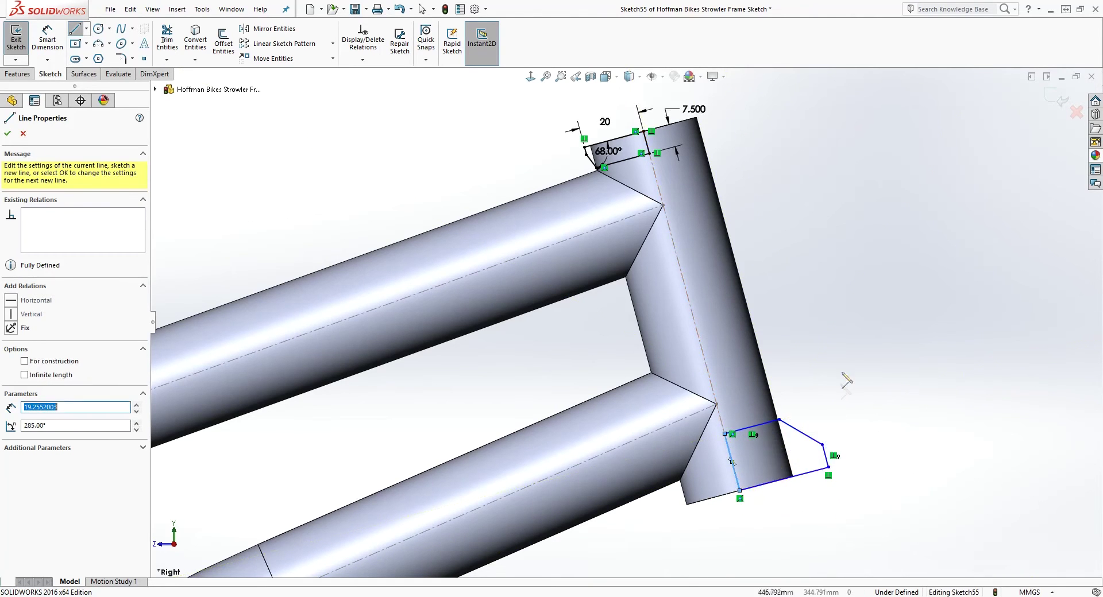
key(Escape)
- Make the lower collar profile's bottom and upper lines perpendicular to its line along the head tube centerline
scroll(816, 511, down, 5)
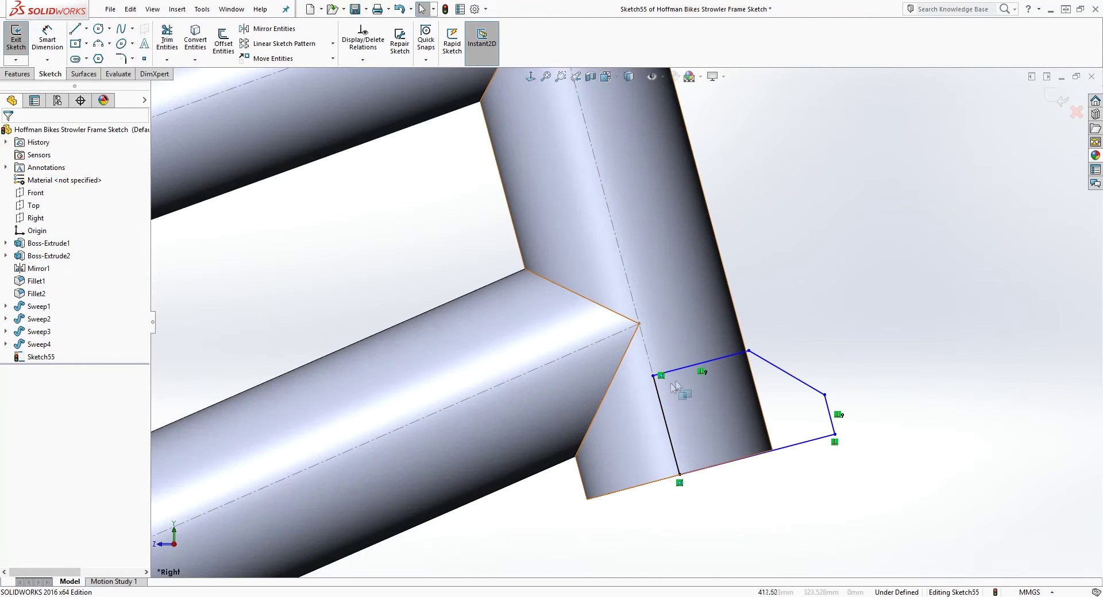
click(700, 471)
ctrl+click(673, 454)
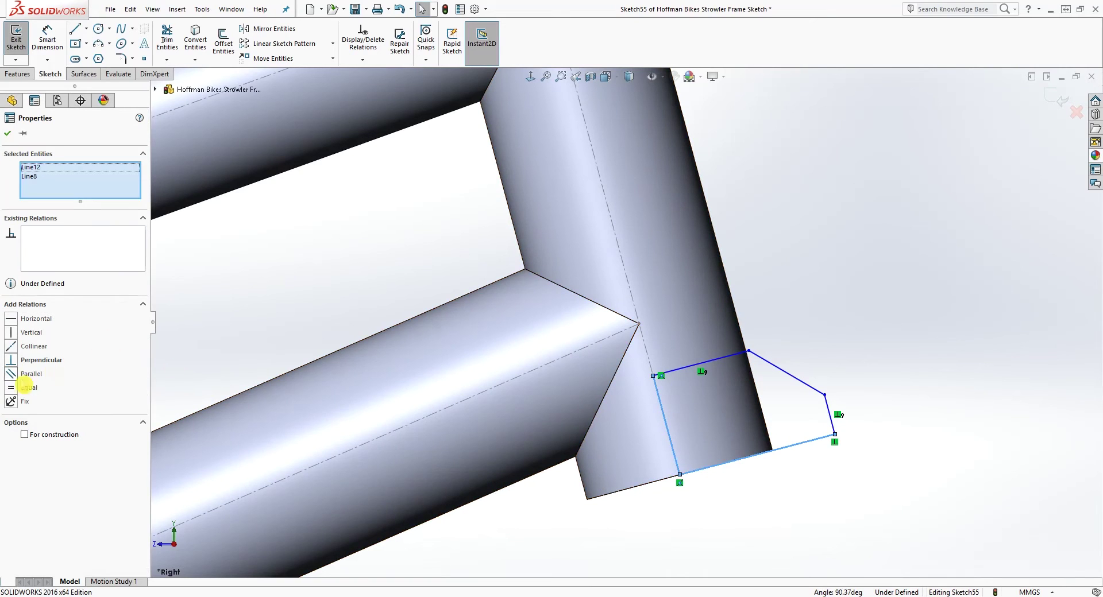
click(11, 362)
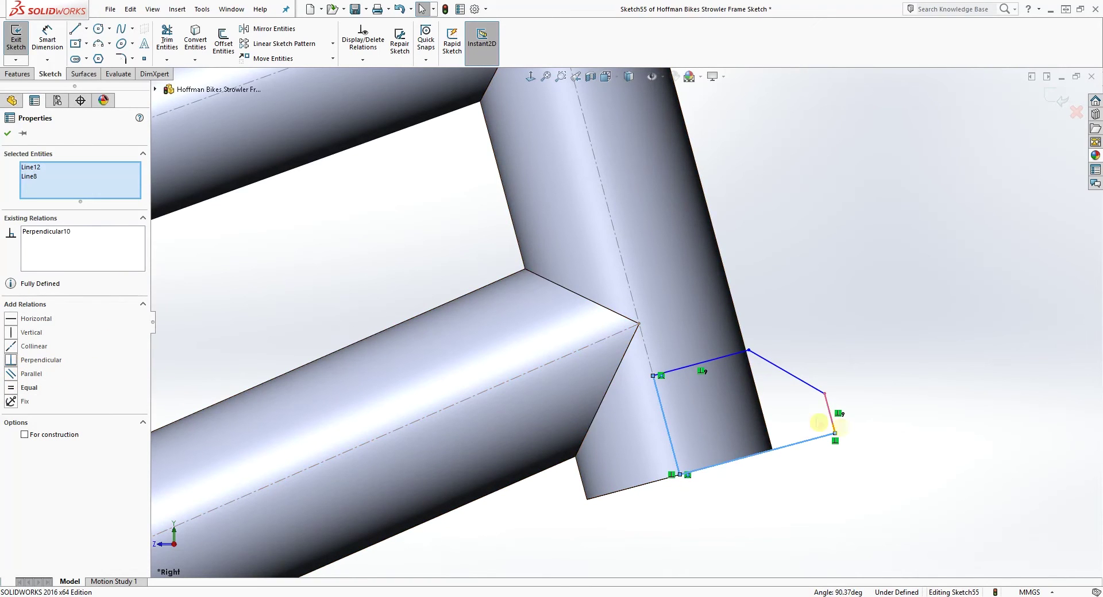
click(712, 360)
ctrl+click(656, 387)
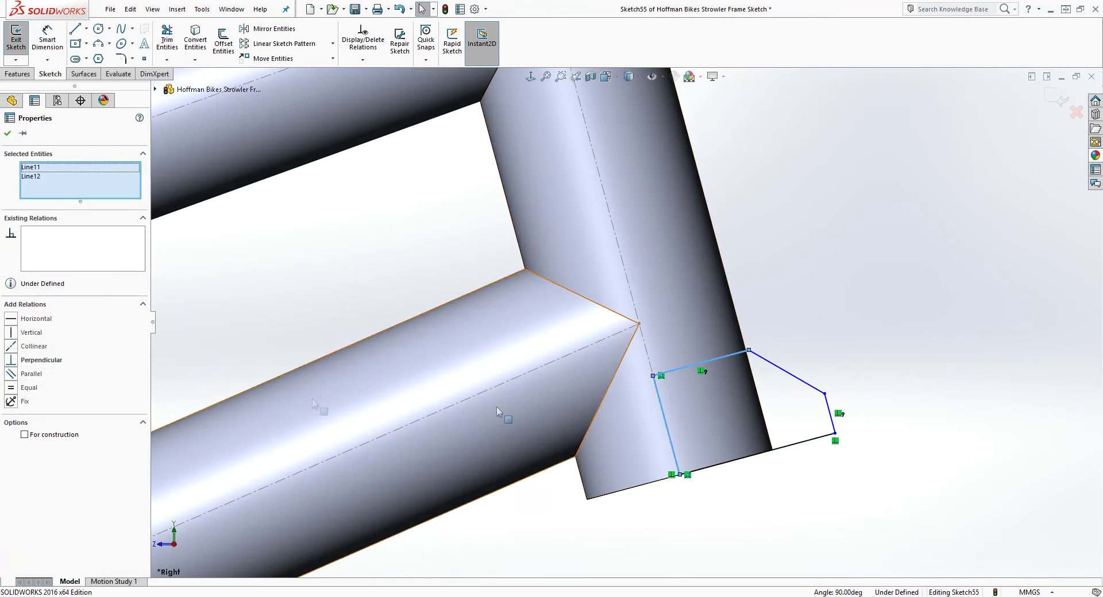
click(11, 360)
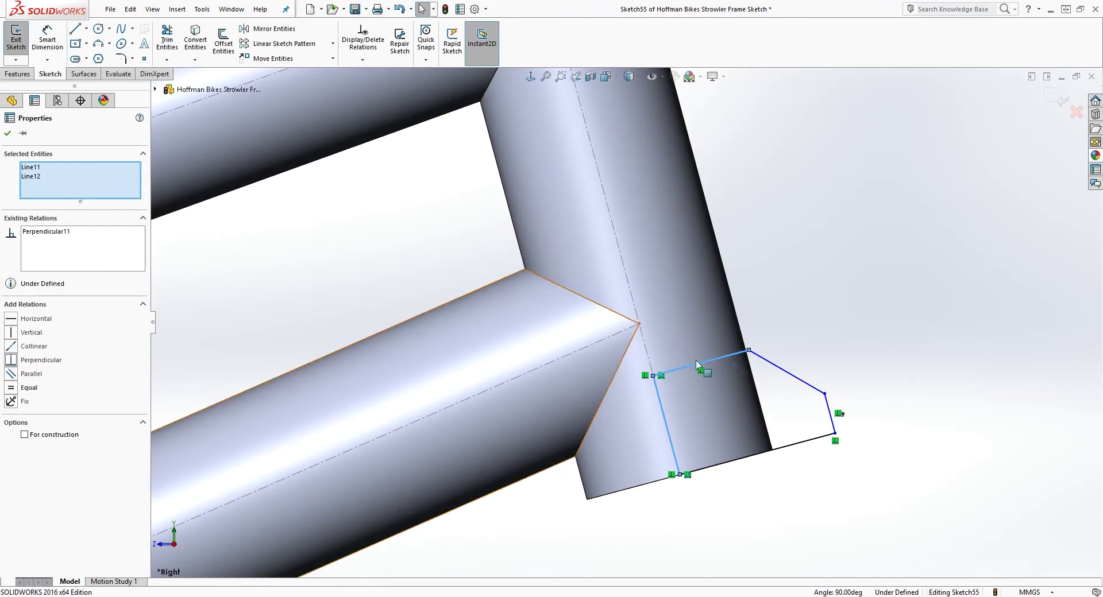
- Dimension the lower collar profile's bottom line to 20 mm and its line along the head tube centerline to 7.5 mm
click(773, 383)
right_drag(815, 549, 800, 452)
click(791, 446)
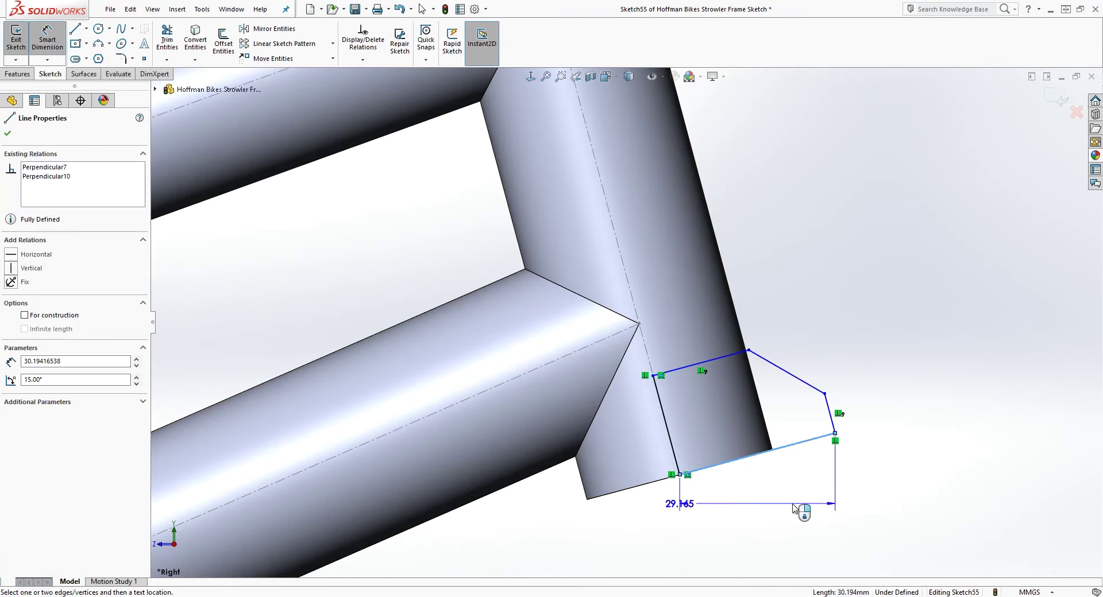
click(859, 511)
text(20)
key(Return)
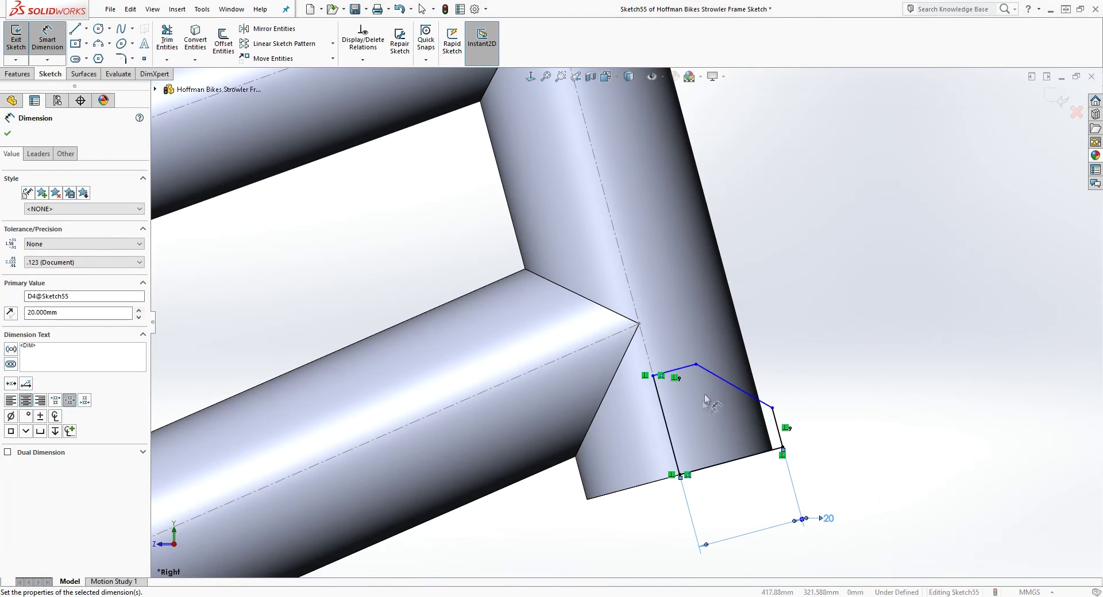
click(666, 423)
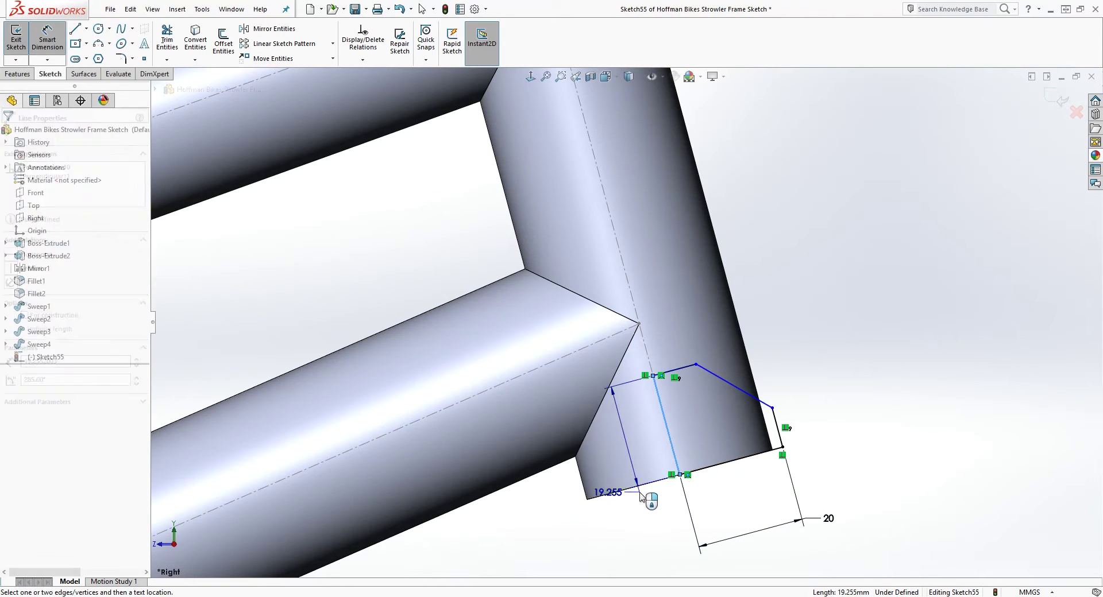
click(641, 495)
text(7.5)
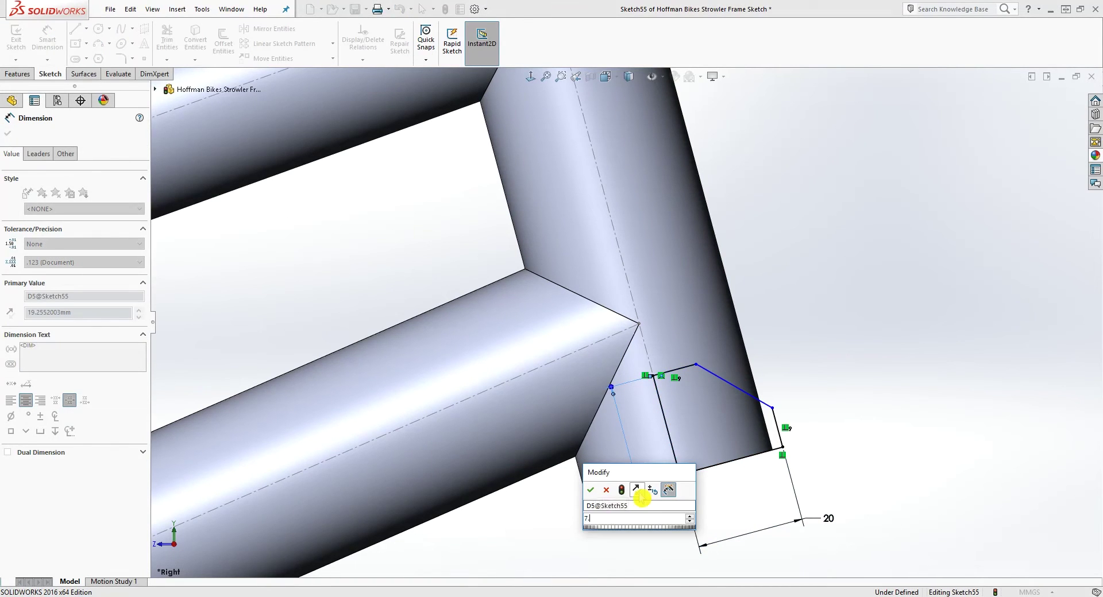
key(Return)
- Reshape the lower collar profile's slanted line, shortening the outer short line and moving the upper corner beside the head tube's outer edge
click(786, 451)
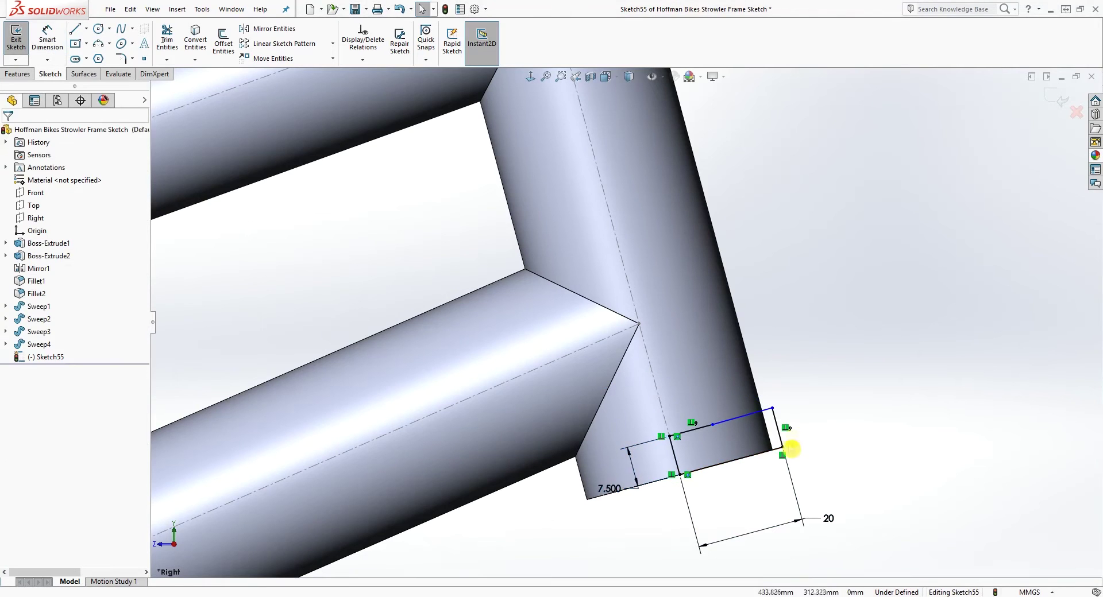
scroll(787, 448, down, 2)
mouse_move(663, 416)
mouse_down()
mouse_move(750, 393)
mouse_move(764, 430)
mouse_up()
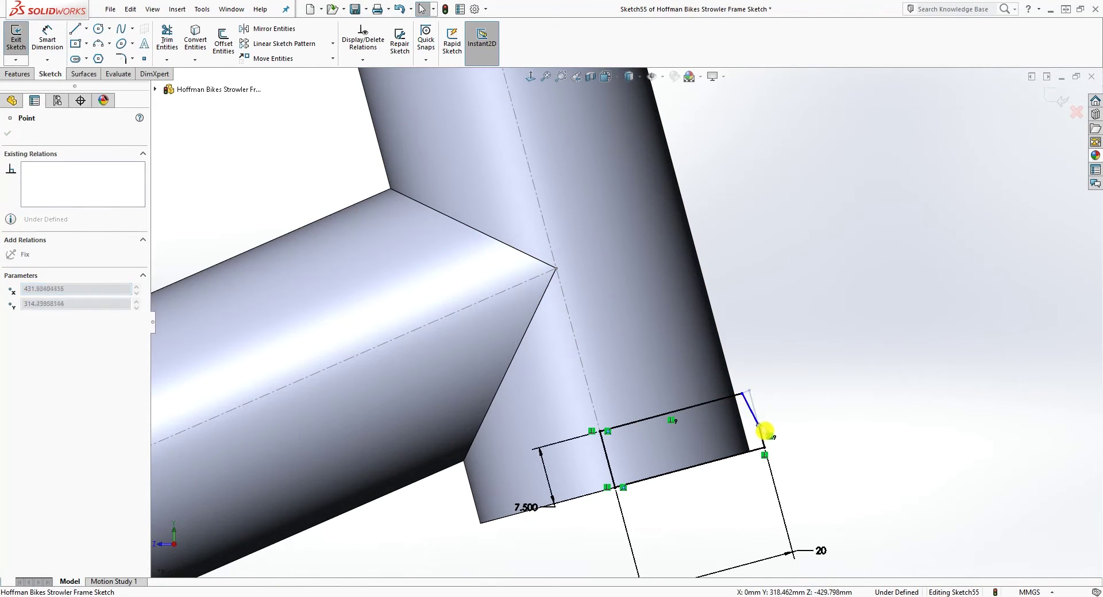
scroll(767, 425, down, 3)
click(744, 410)
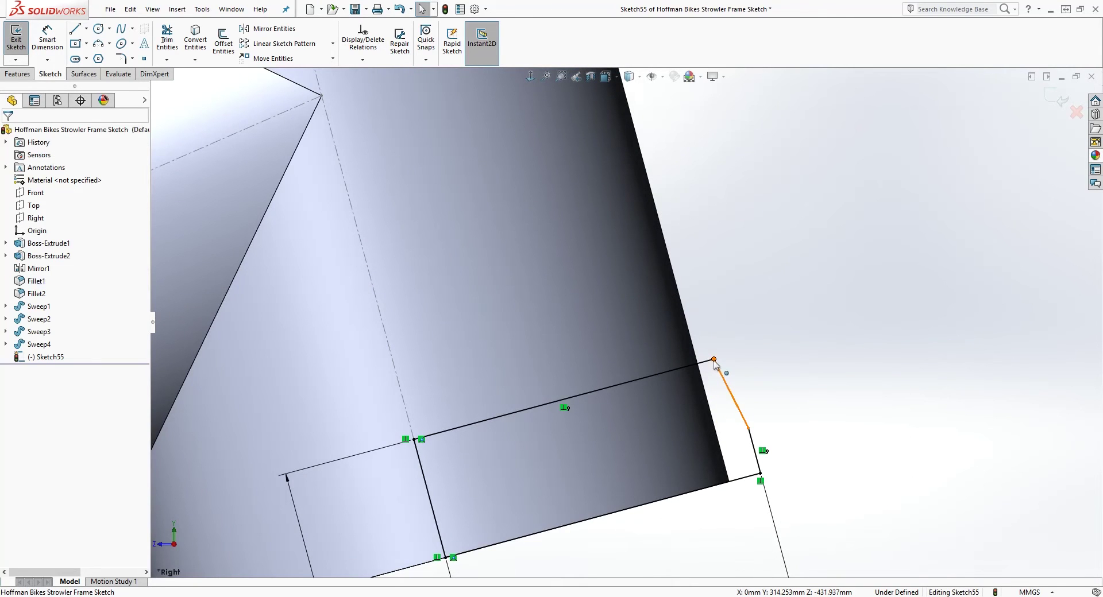
drag(714, 361, 693, 364)
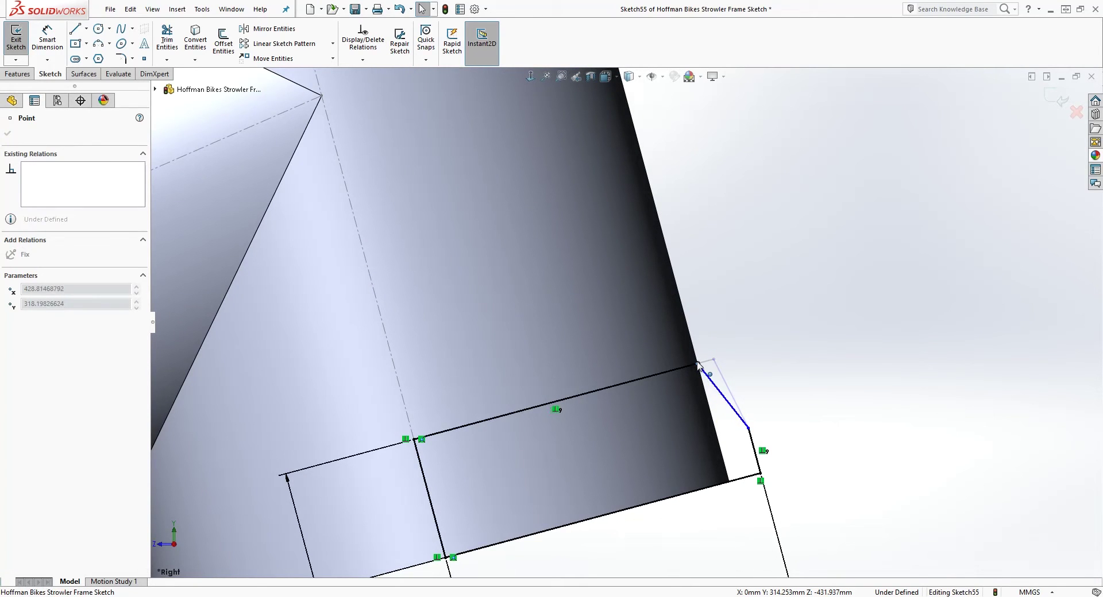
drag(702, 363, 701, 364)
scroll(690, 365, up, 3)
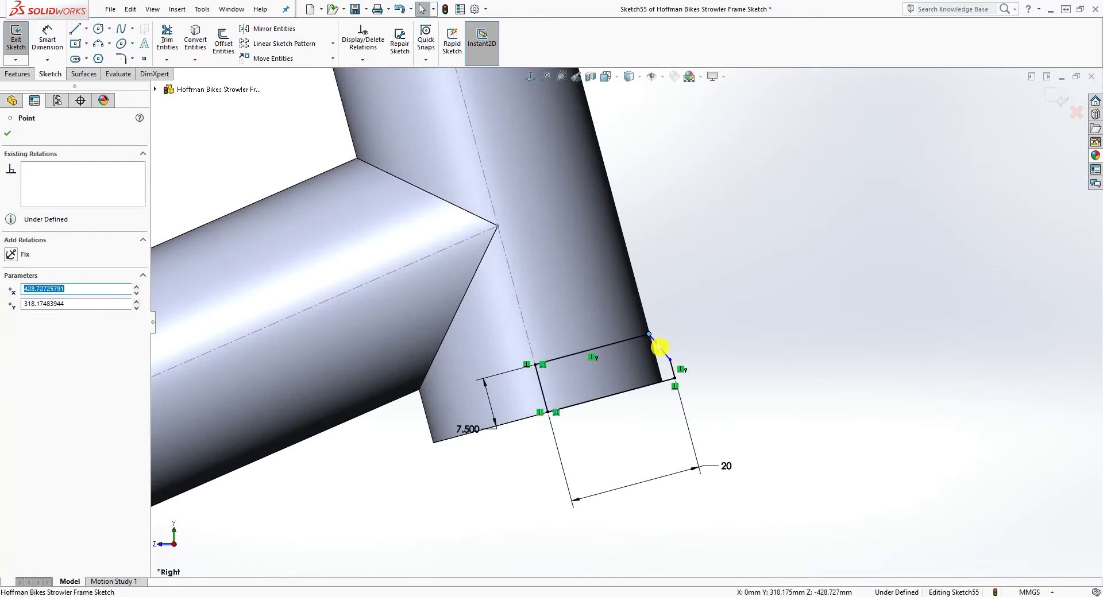
drag(648, 337, 659, 331)
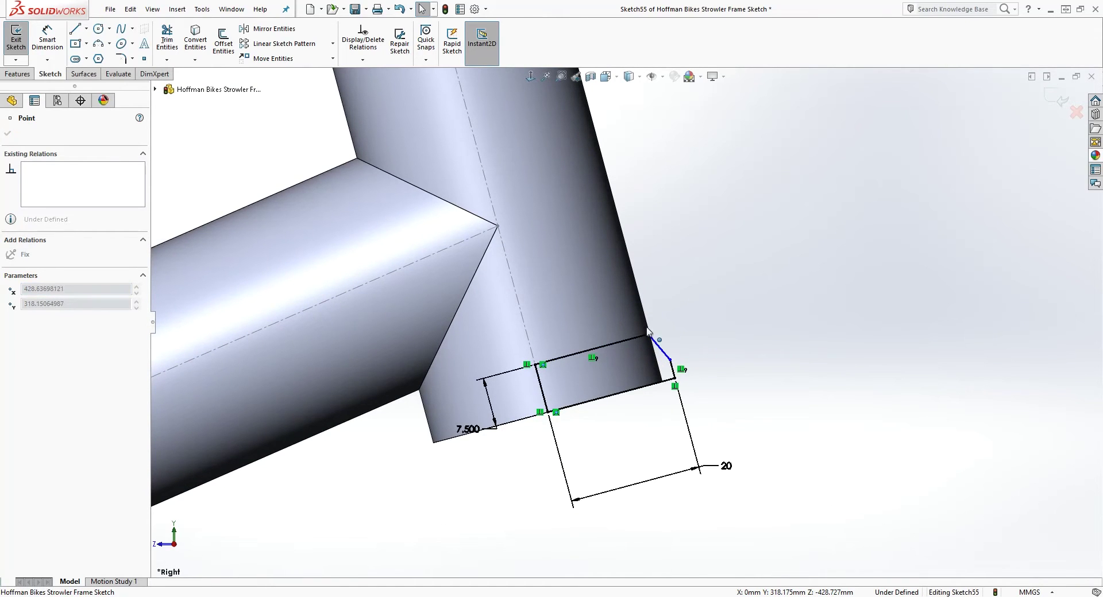
drag(651, 332, 653, 334)
scroll(652, 332, down, 1)
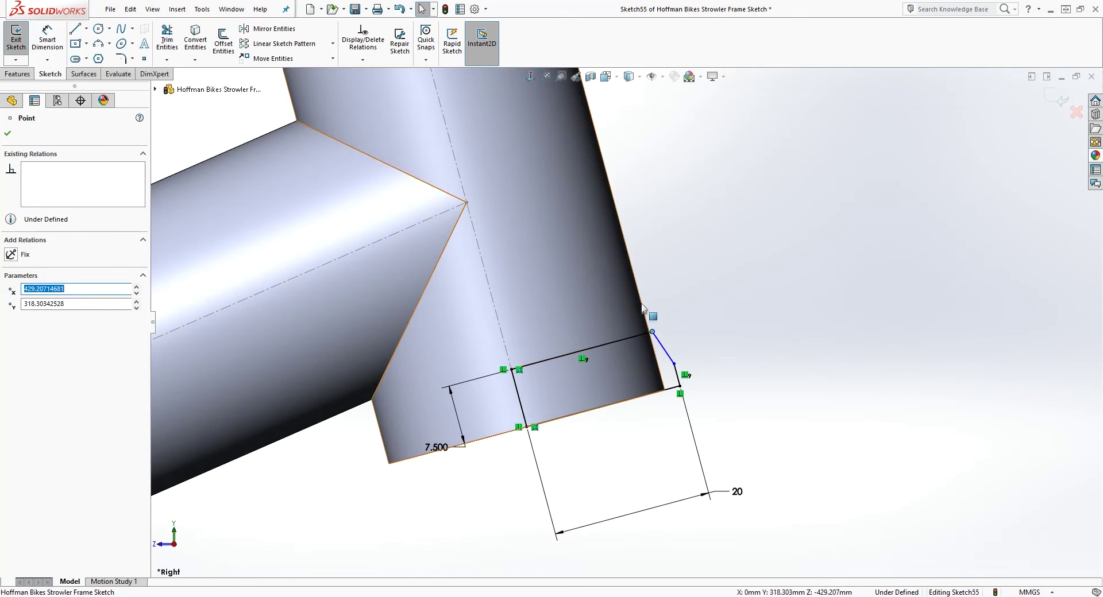
- Try to relate the lower collar profile's upper outer corner to the head tube's outer face
click(655, 333)
click(698, 313)
click(643, 312)
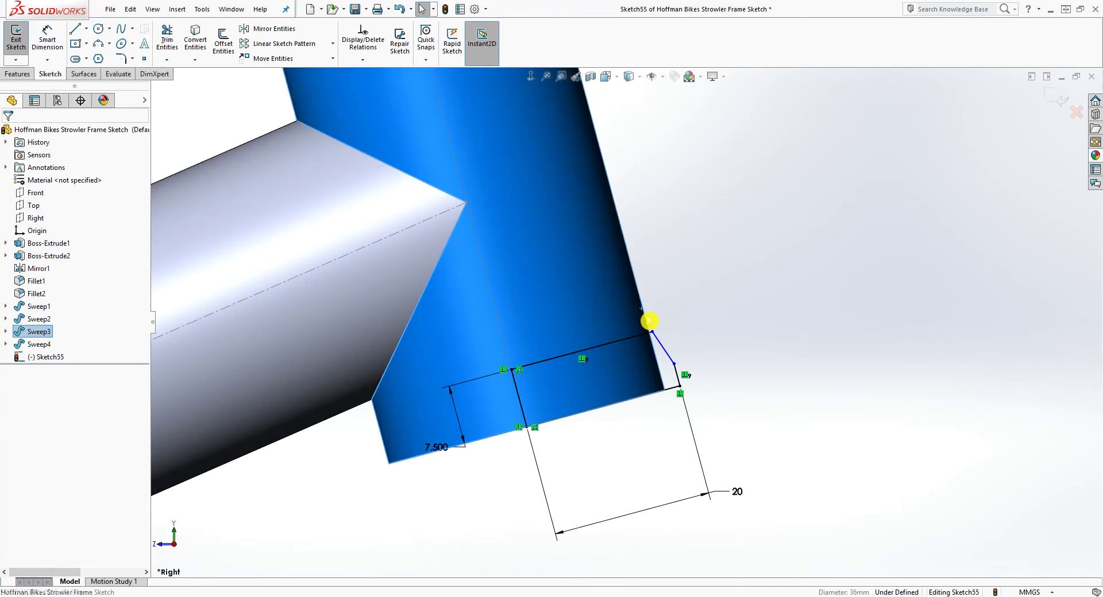
click(648, 320)
click(645, 318)
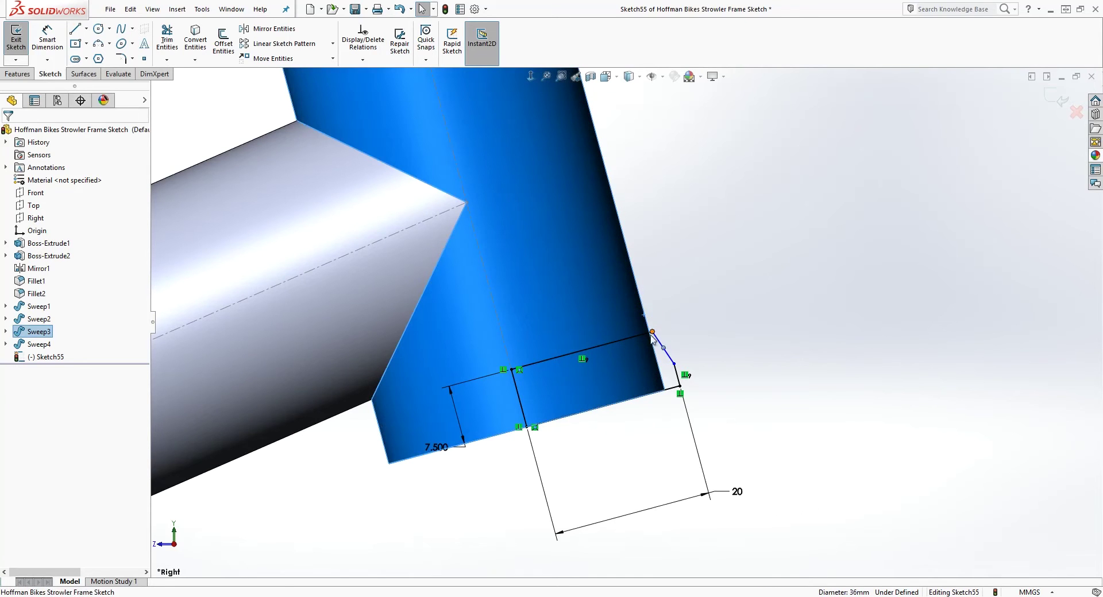
ctrl+click(652, 333)
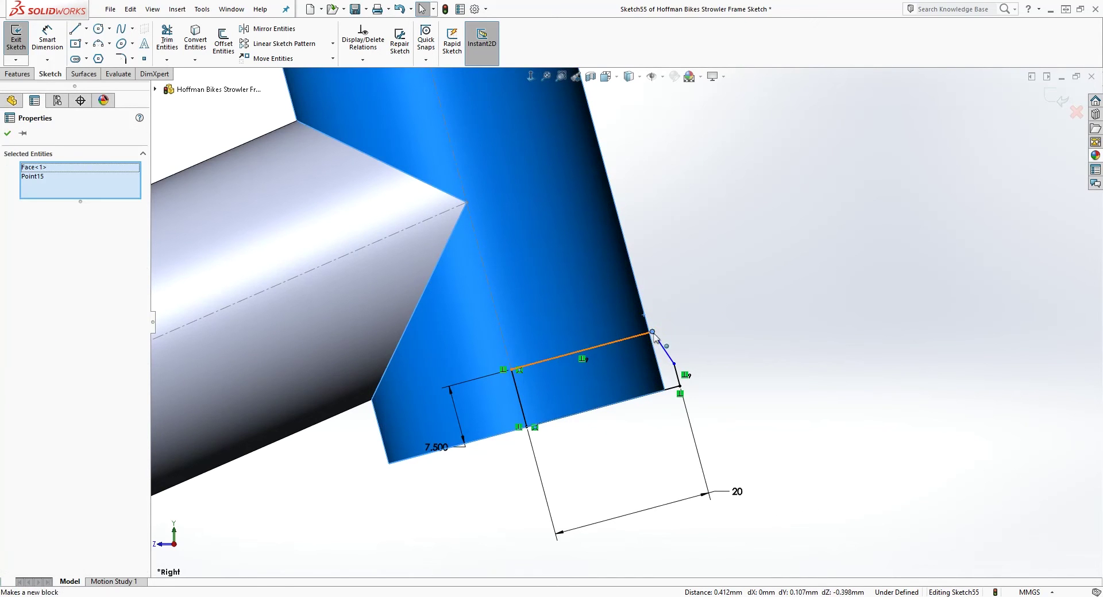
- Move the lower collar profile's upper outer corner inward to the head tube's outer edge
drag(648, 335, 637, 337)
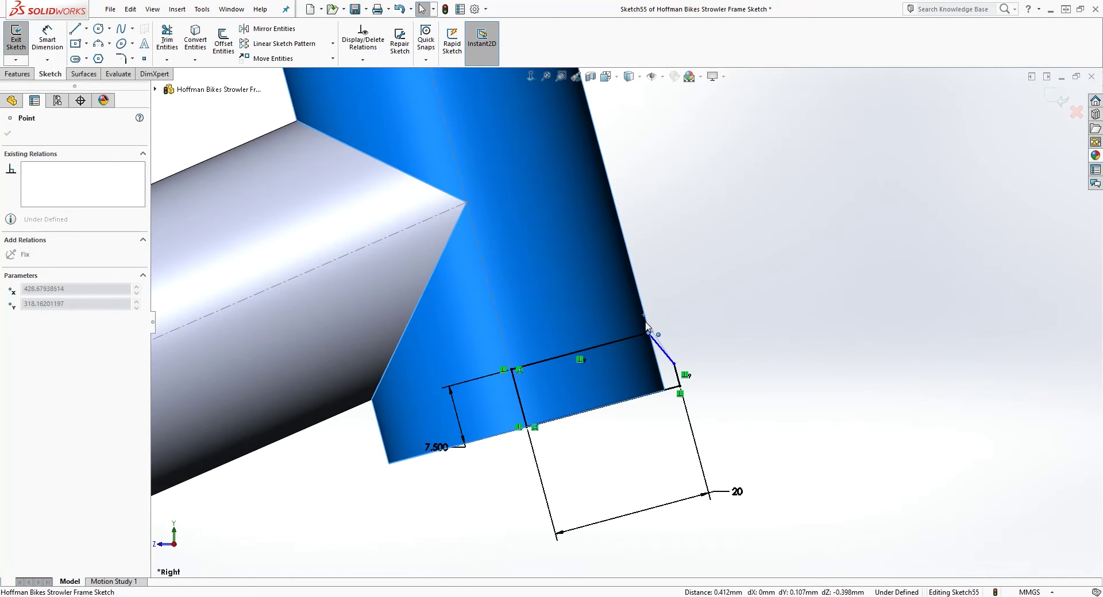
click(656, 327)
scroll(658, 354, down, 1)
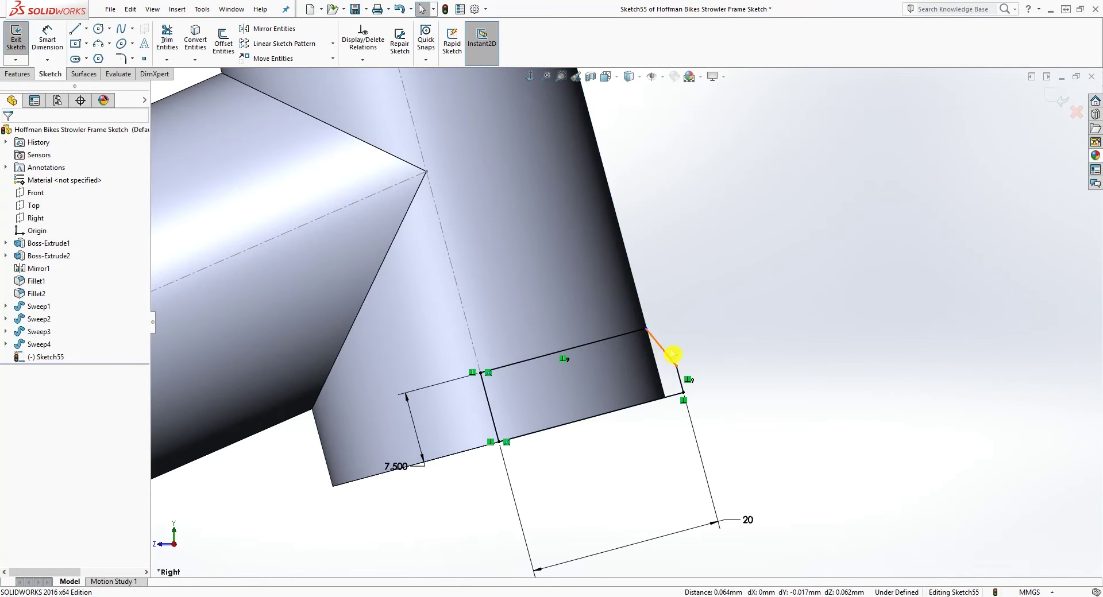
click(672, 354)
scroll(672, 355, up, 3)
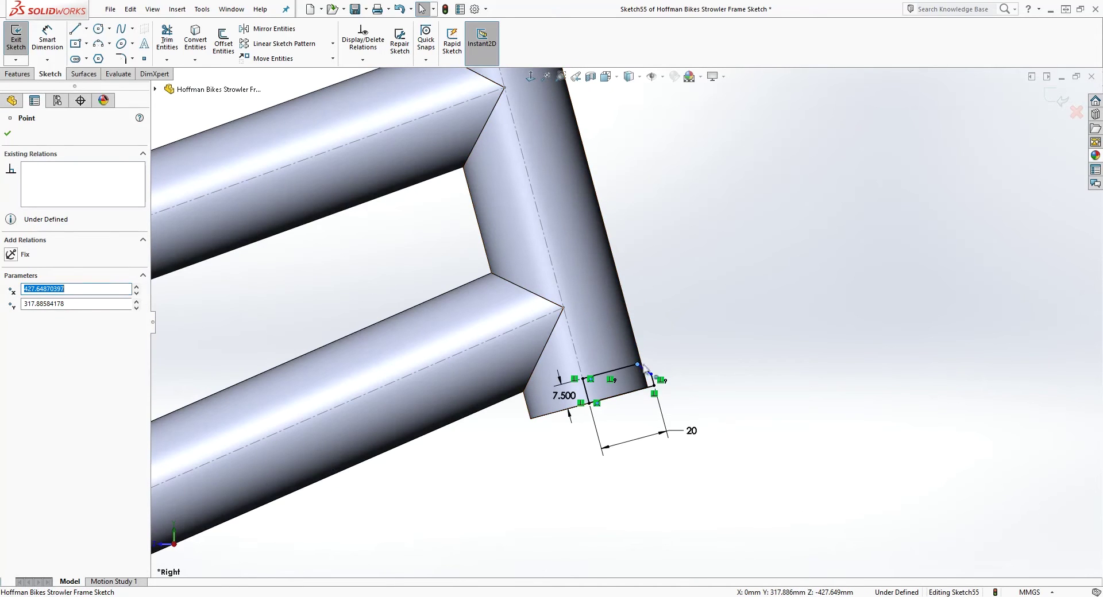
drag(639, 365, 650, 362)
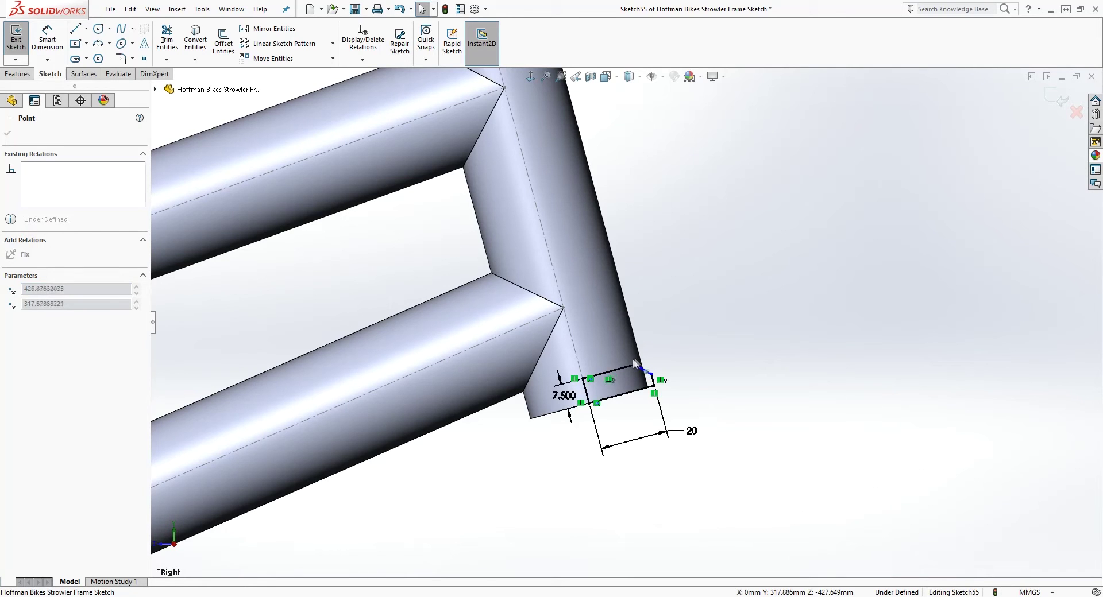
drag(633, 357, 635, 359)
- Make the lower collar profile's upper line equal in length to the upper collar profile's lower line
scroll(601, 276, up, 4)
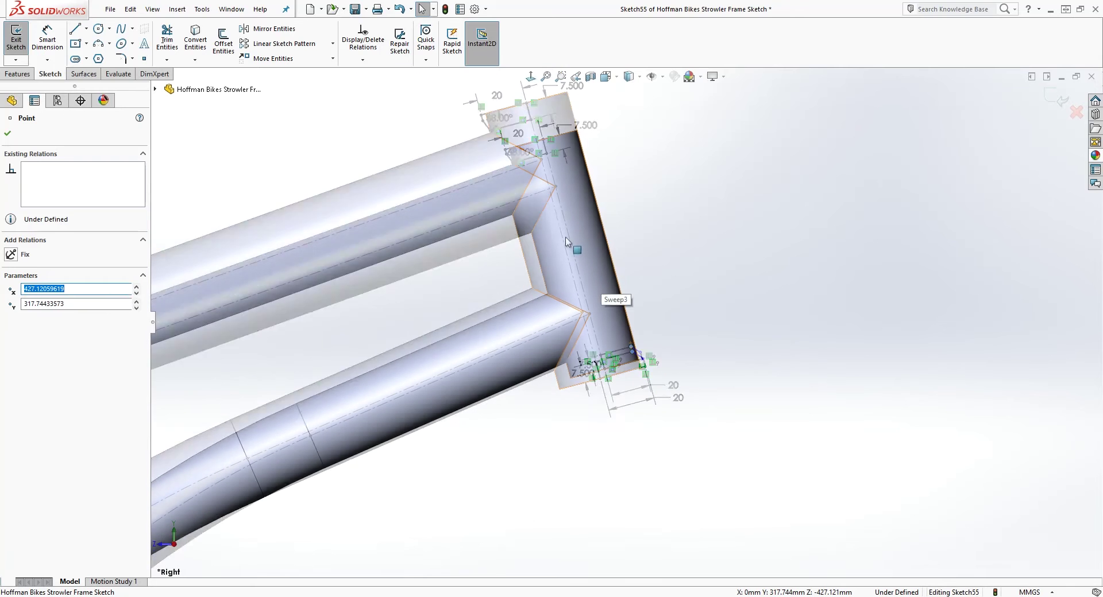
scroll(545, 184, down, 4)
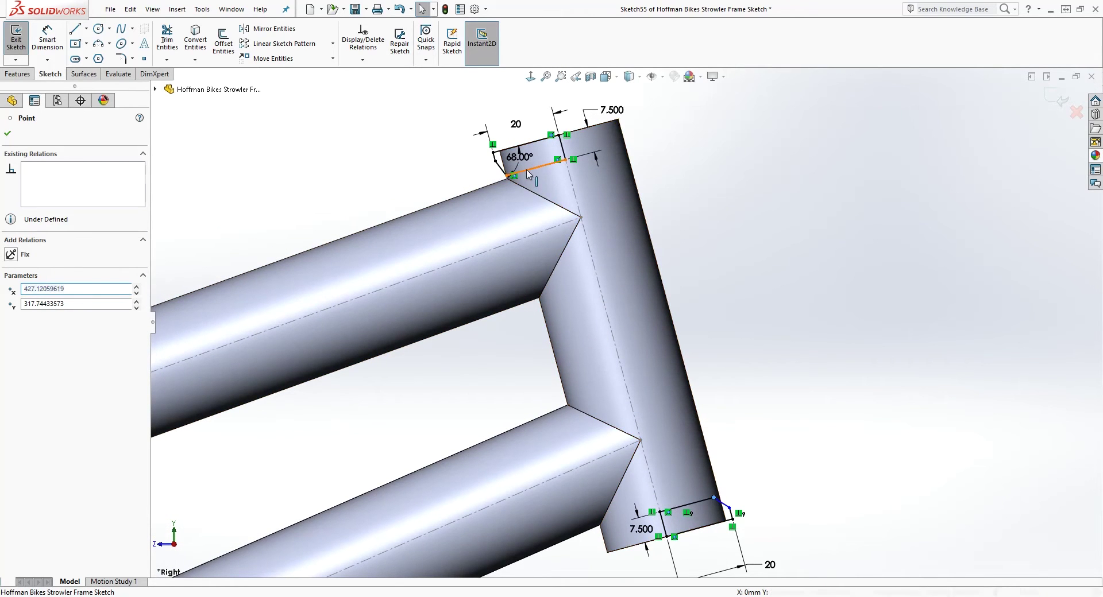
click(526, 171)
ctrl+click(687, 504)
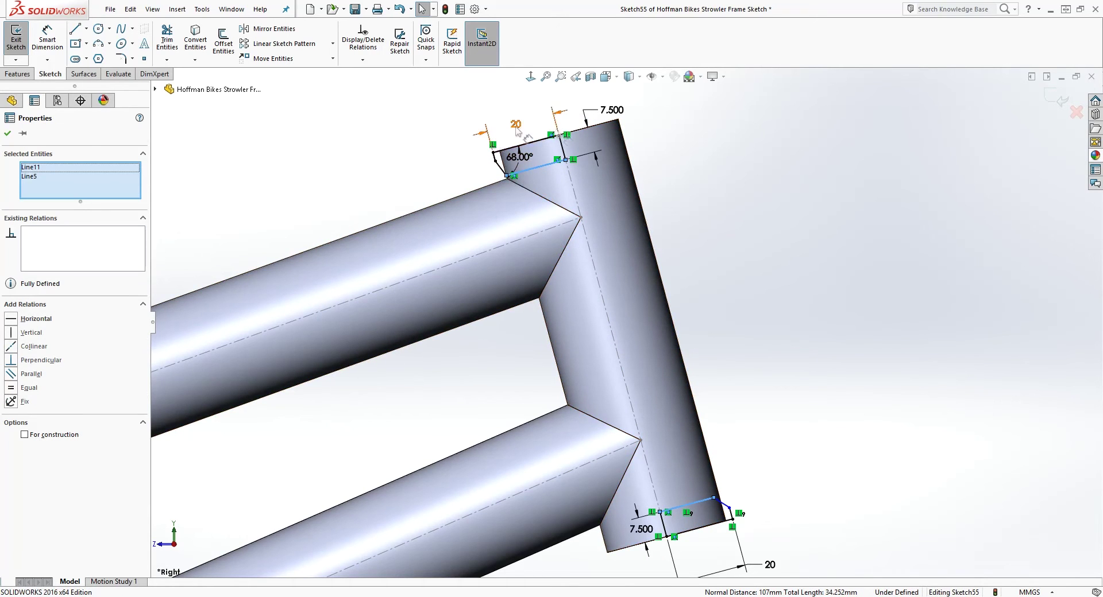
click(15, 393)
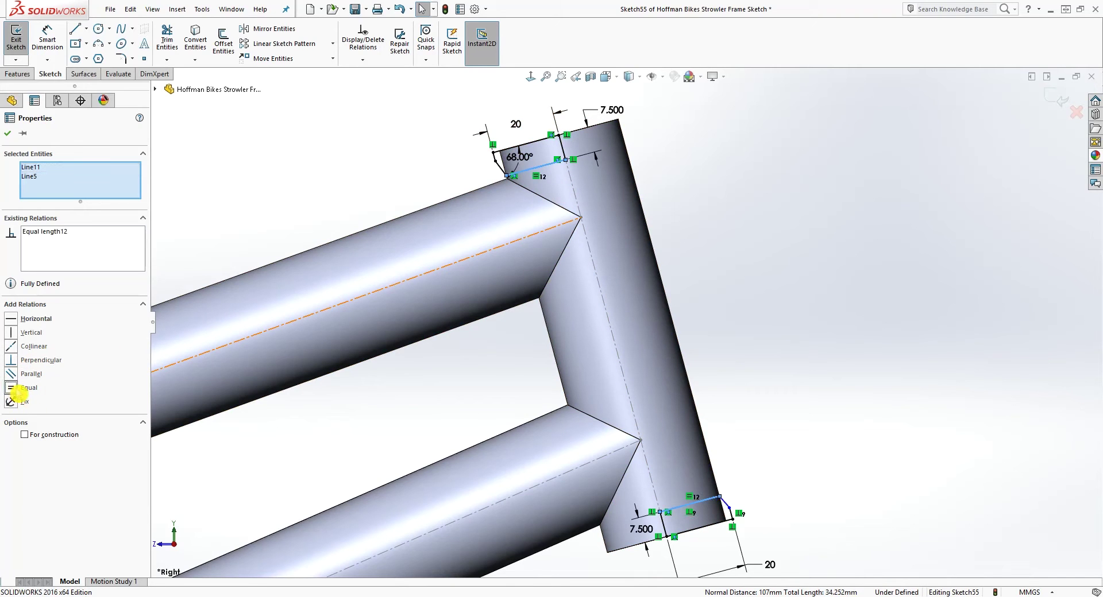
click(758, 521)
scroll(759, 521, down, 2)
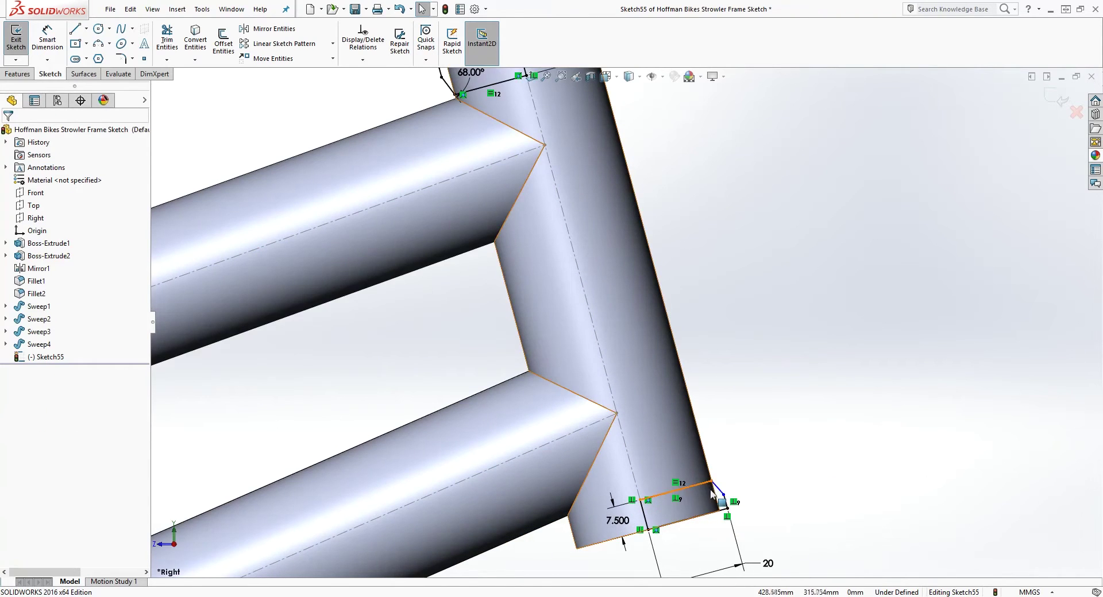
scroll(620, 322, up, 1)
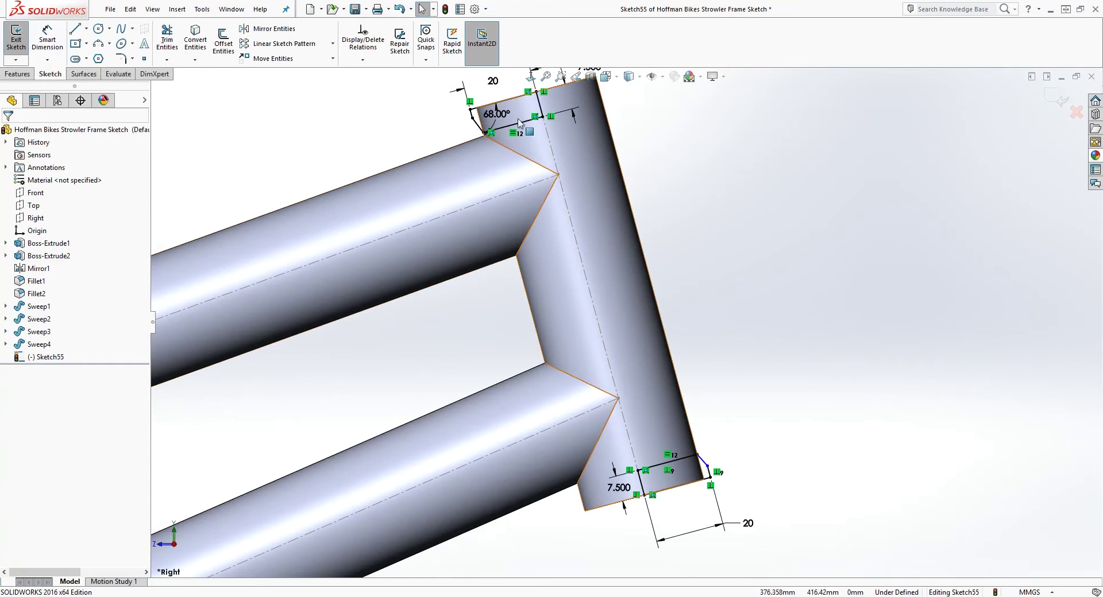
- Dimension the angle between the lower collar profile's bottom line and its slanted outer line to 68 degrees
key(d)
scroll(681, 479, down, 2)
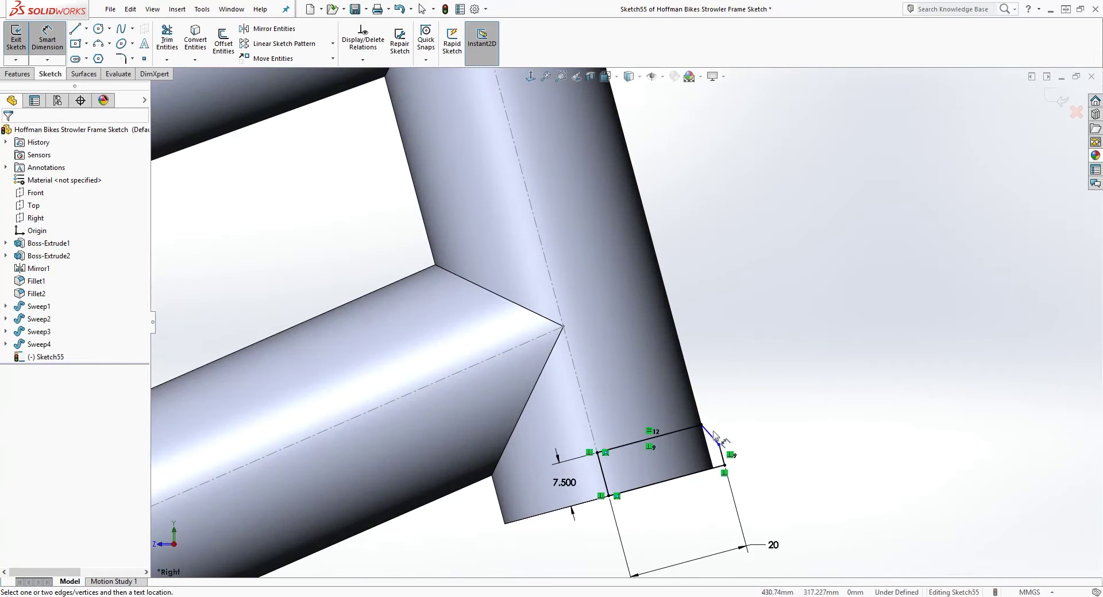
click(681, 479)
click(710, 435)
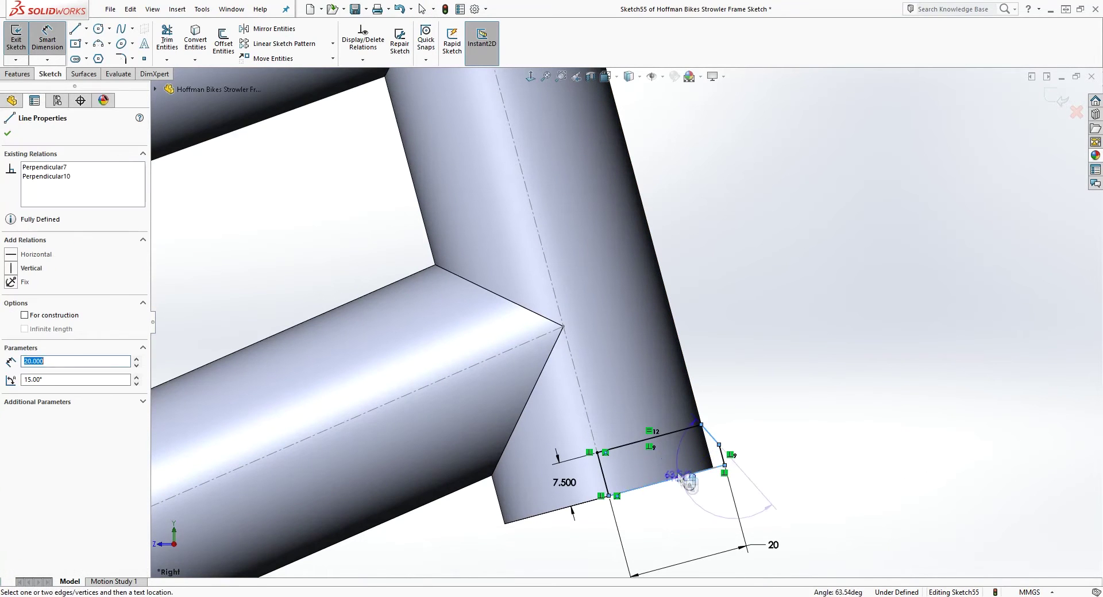
click(677, 467)
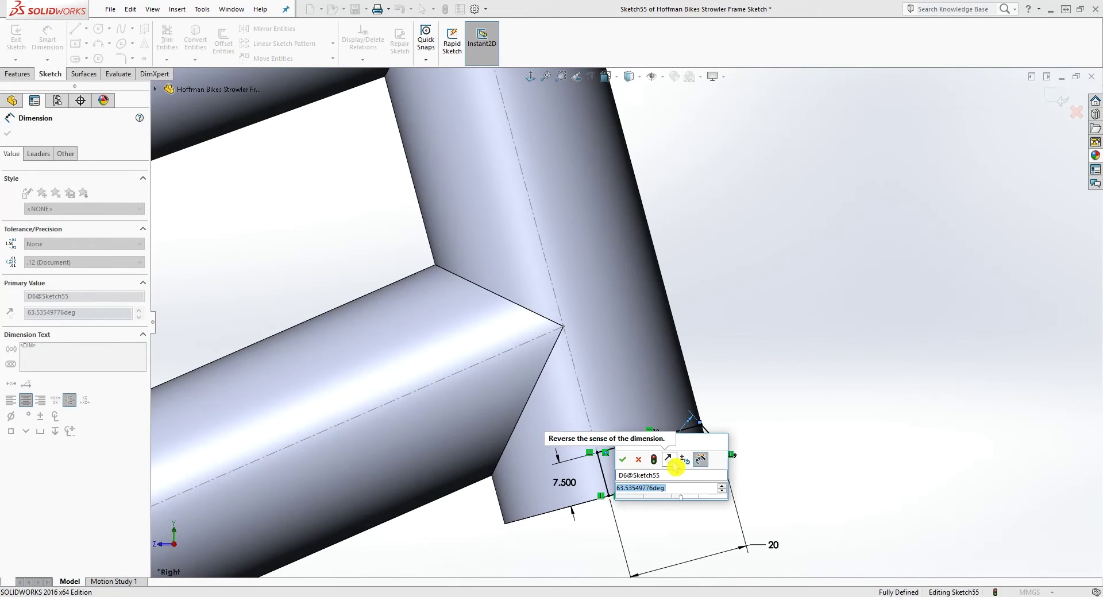
text(68)
key(Return)
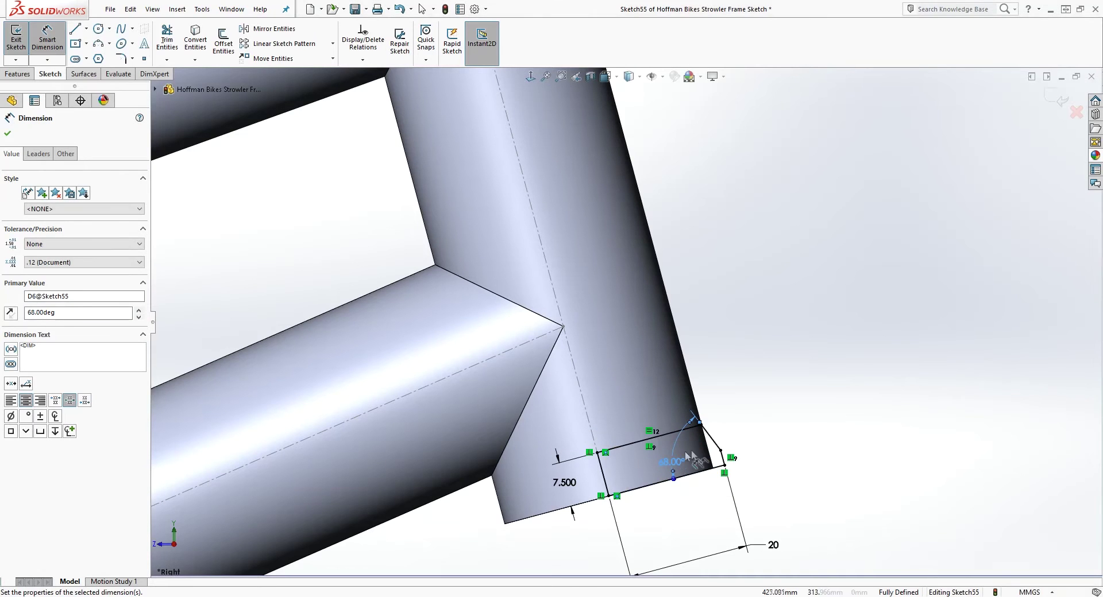
scroll(697, 421, up, 6)
scroll(626, 310, down, 3)
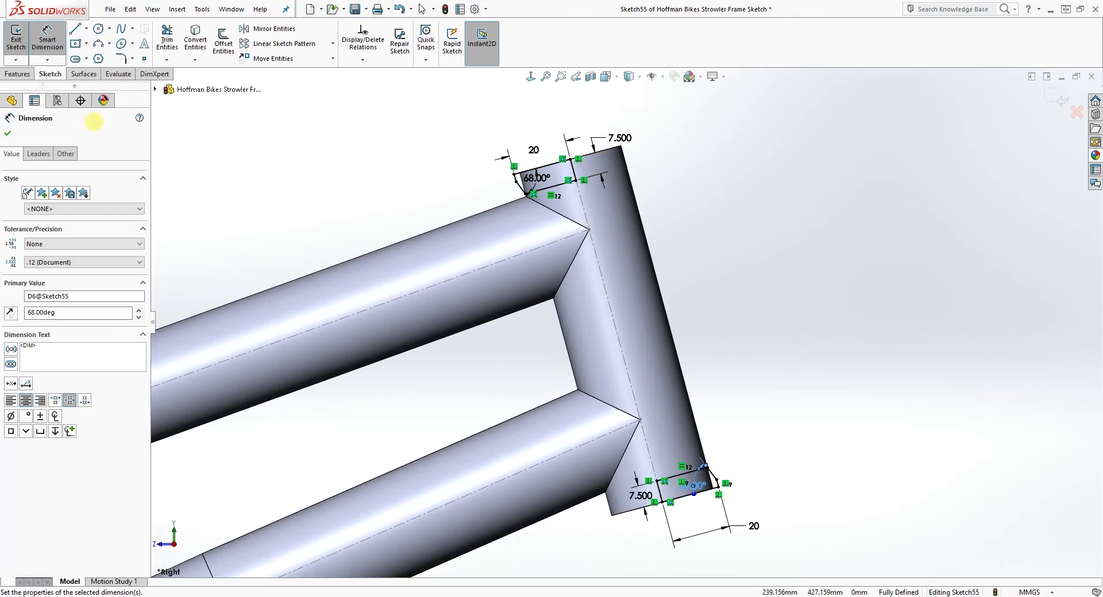
click(27, 78)
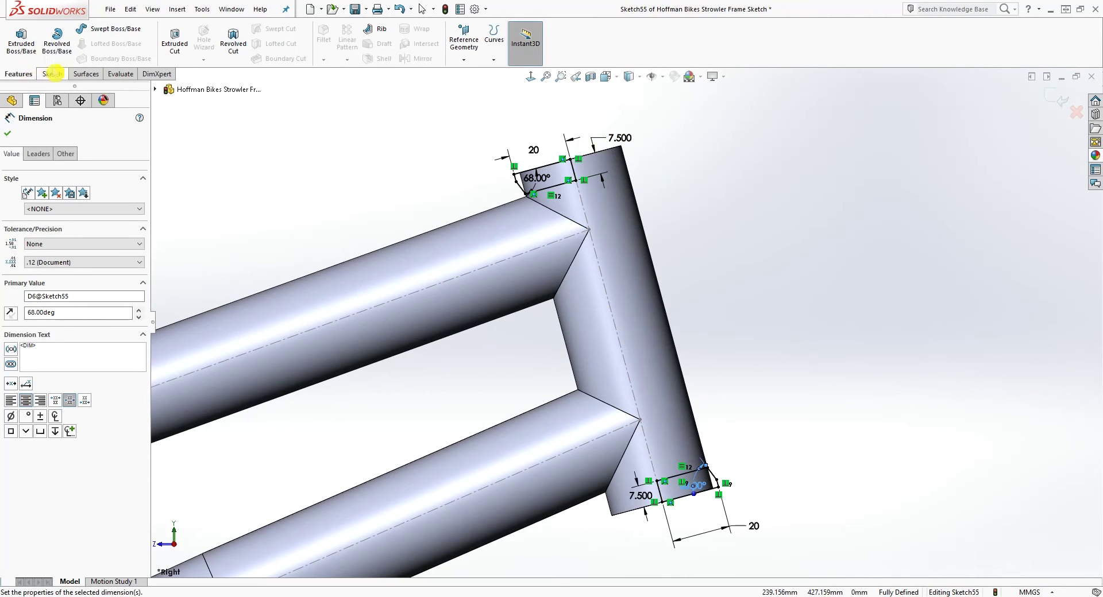
click(57, 41)
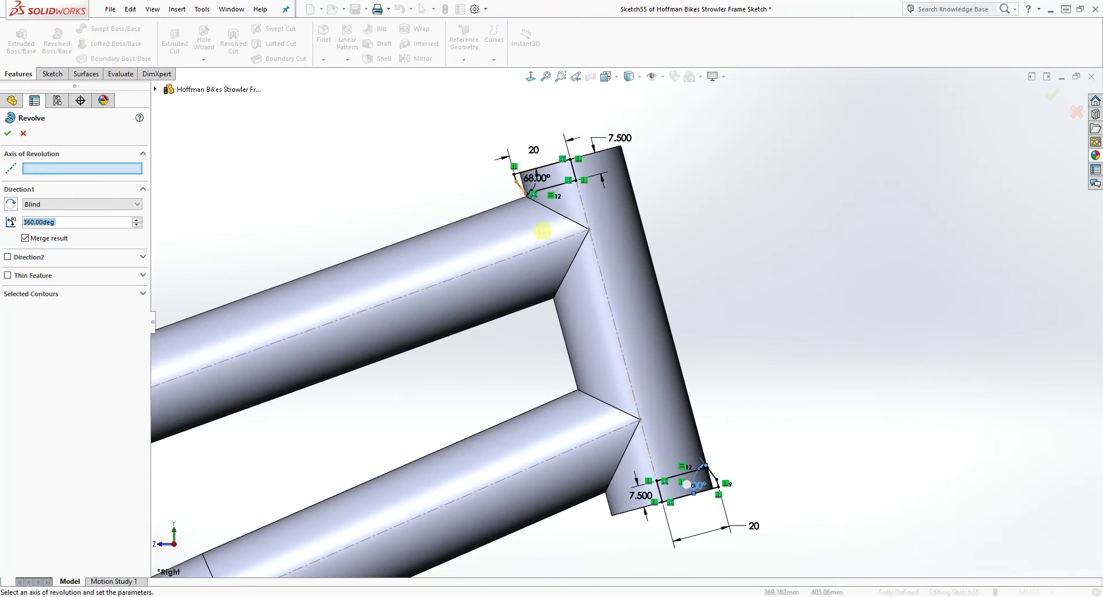
click(1052, 96)
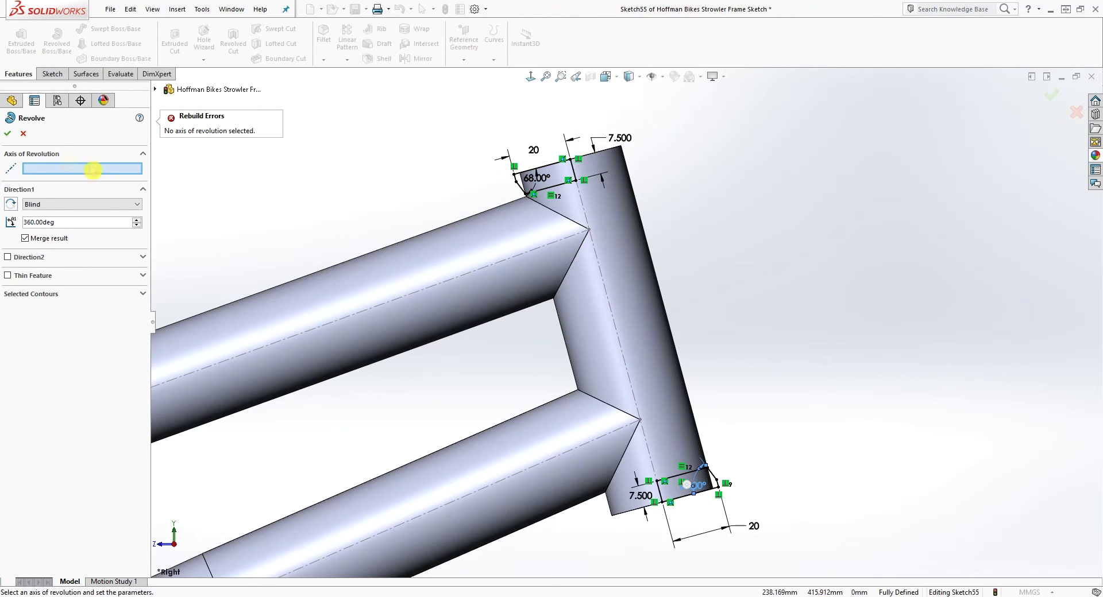
click(23, 133)
- Exit the sketch and revolve both collar profiles 360 degrees around the head tube centerline, merging the result
click(1056, 98)
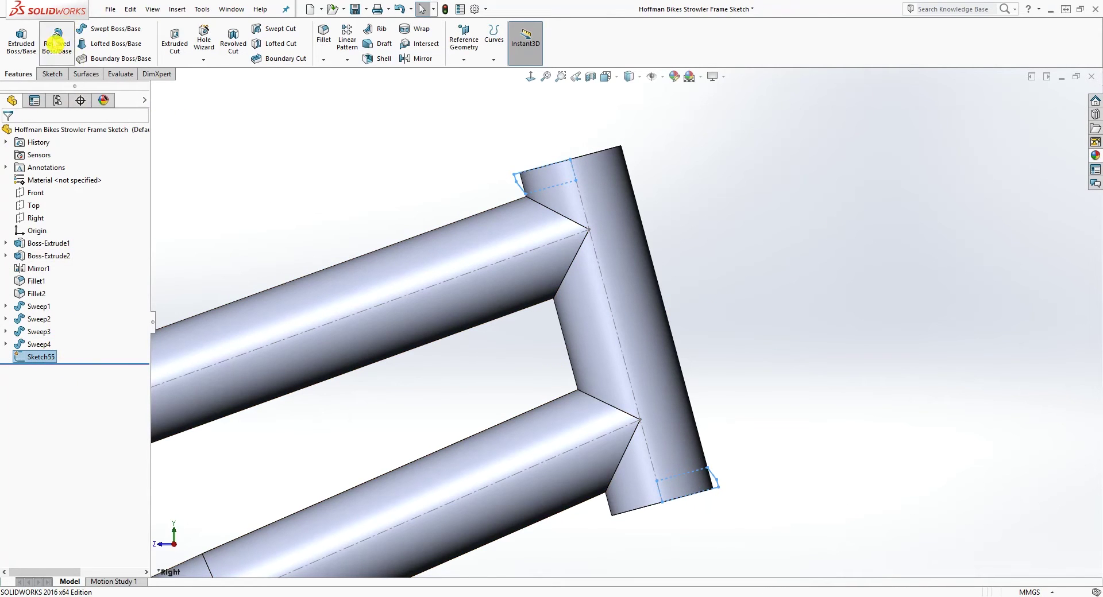
click(63, 40)
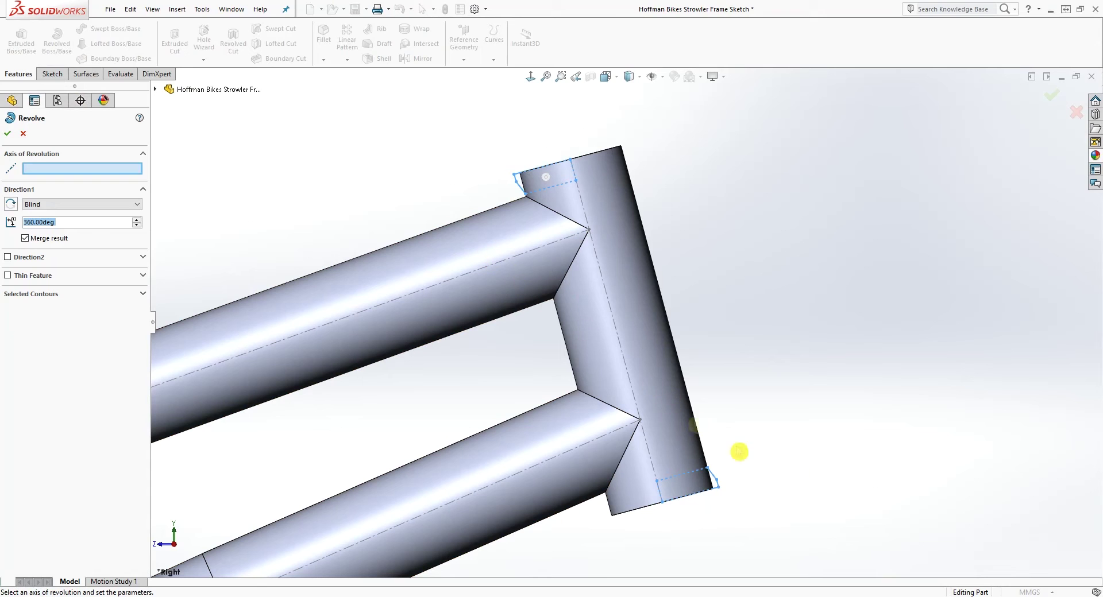
key(z)
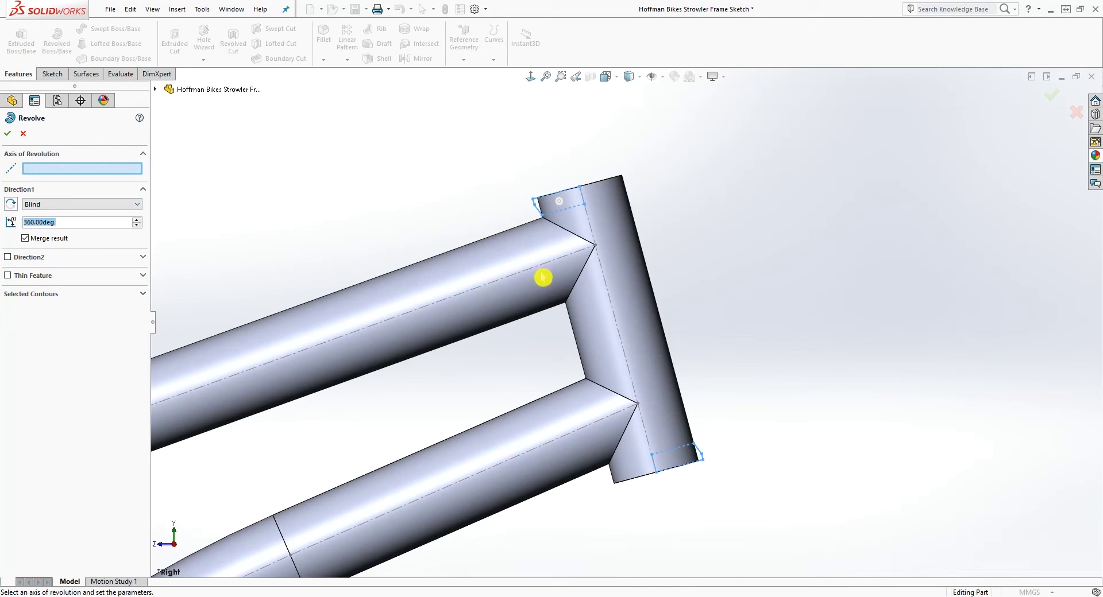
click(616, 324)
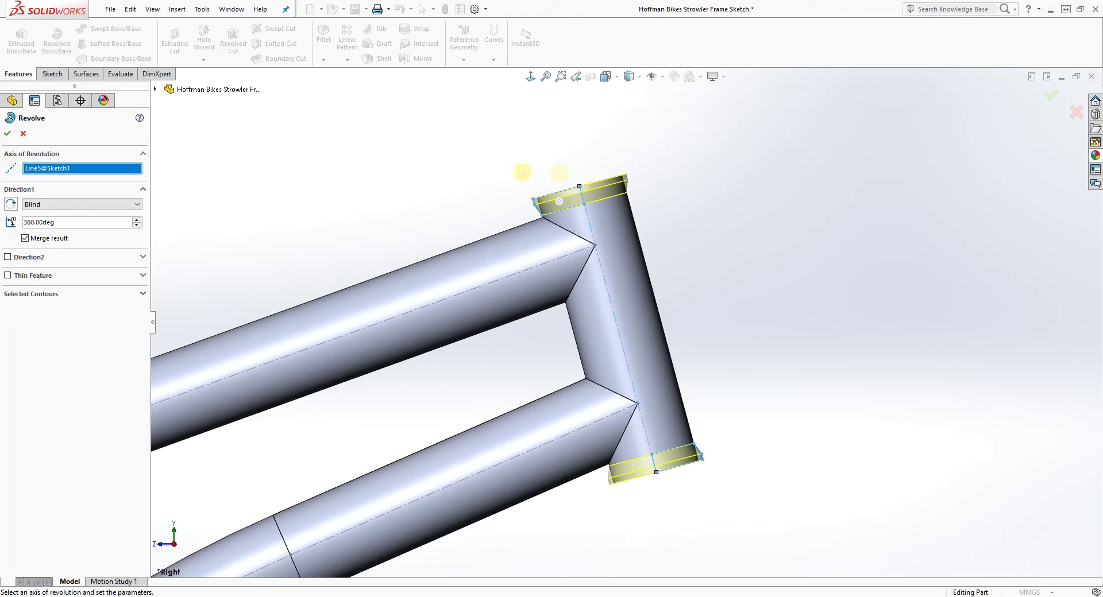
click(10, 137)
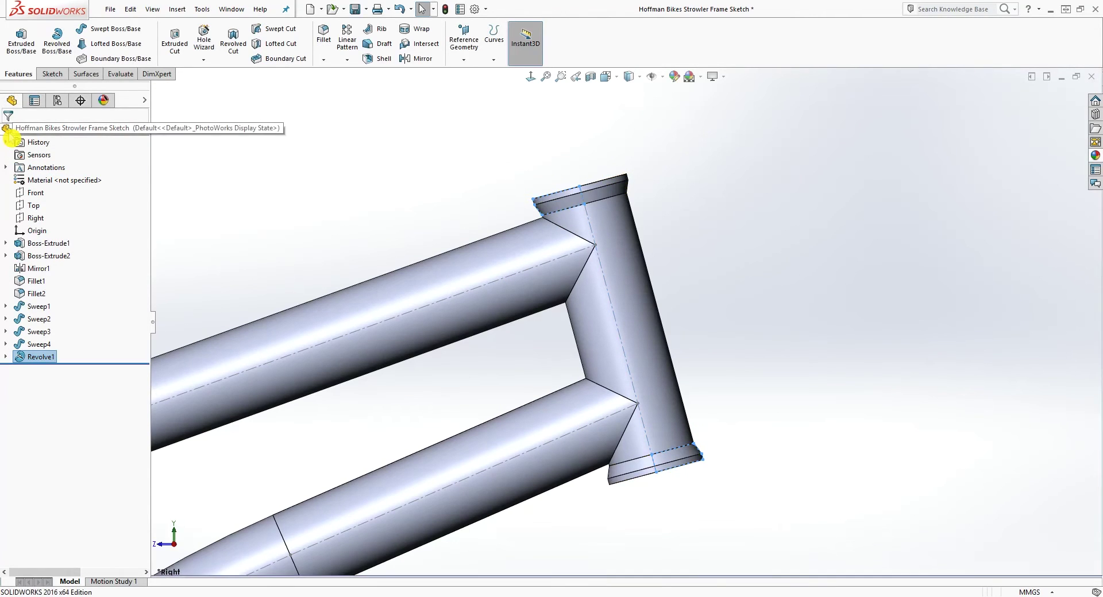
- Start a reference plane that uses the Right plane as its first reference
scroll(547, 362, up, 4)
scroll(561, 356, down, 2)
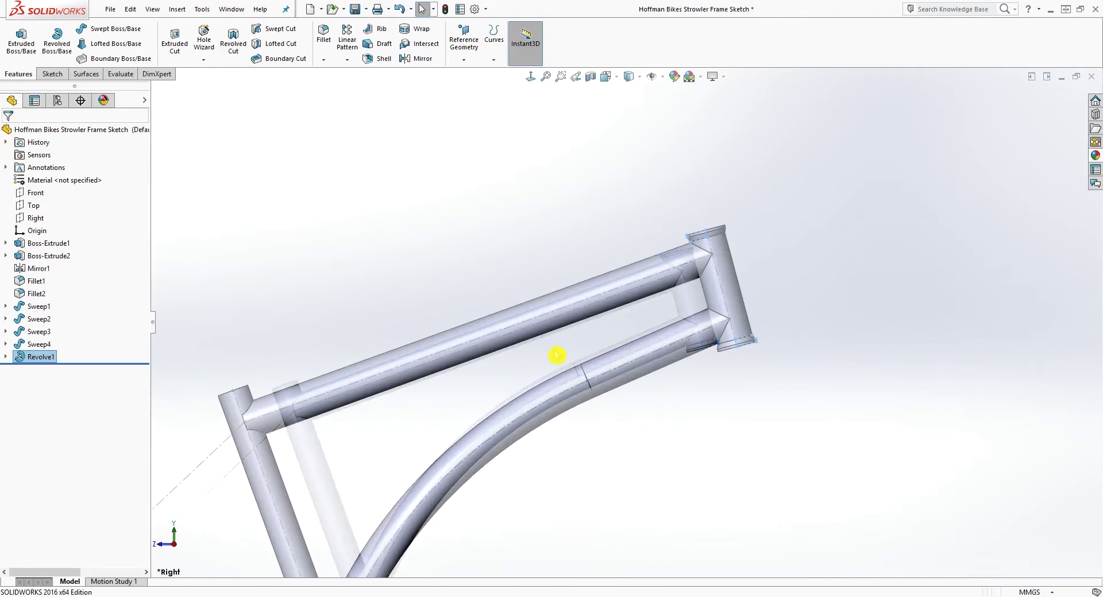
scroll(592, 352, up, 2)
middle_drag(470, 396, 292, 506)
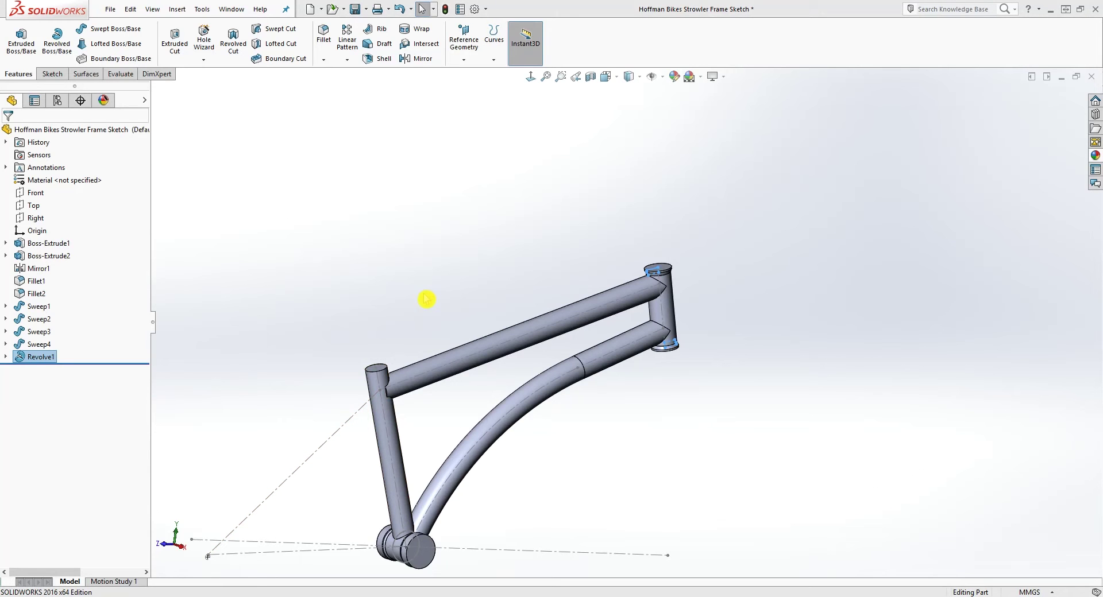
middle_drag(425, 308, 330, 198)
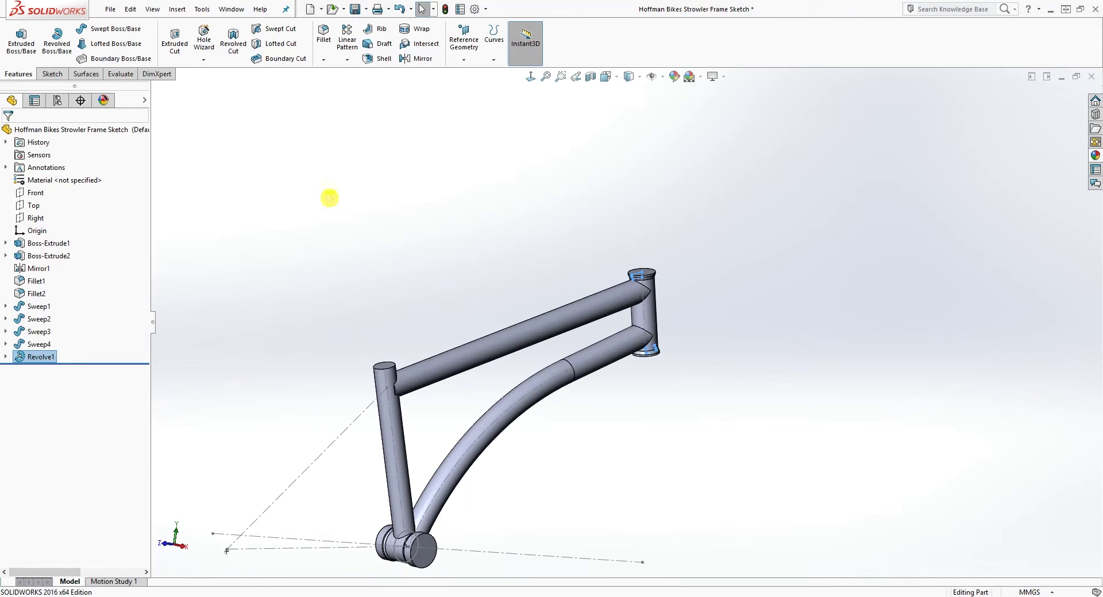
click(463, 59)
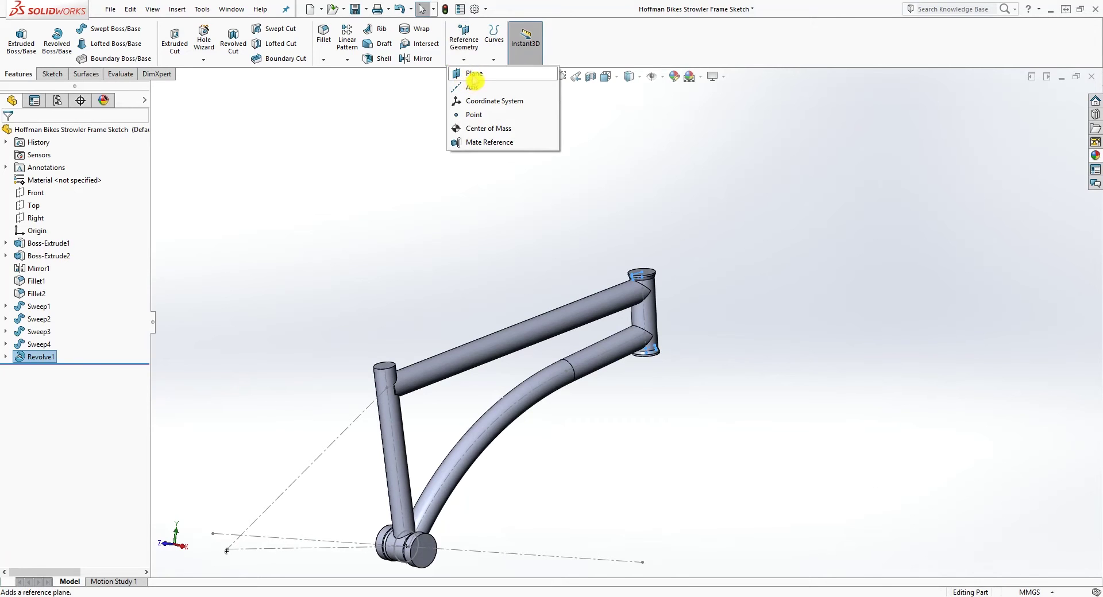
click(466, 74)
scroll(354, 339, up, 3)
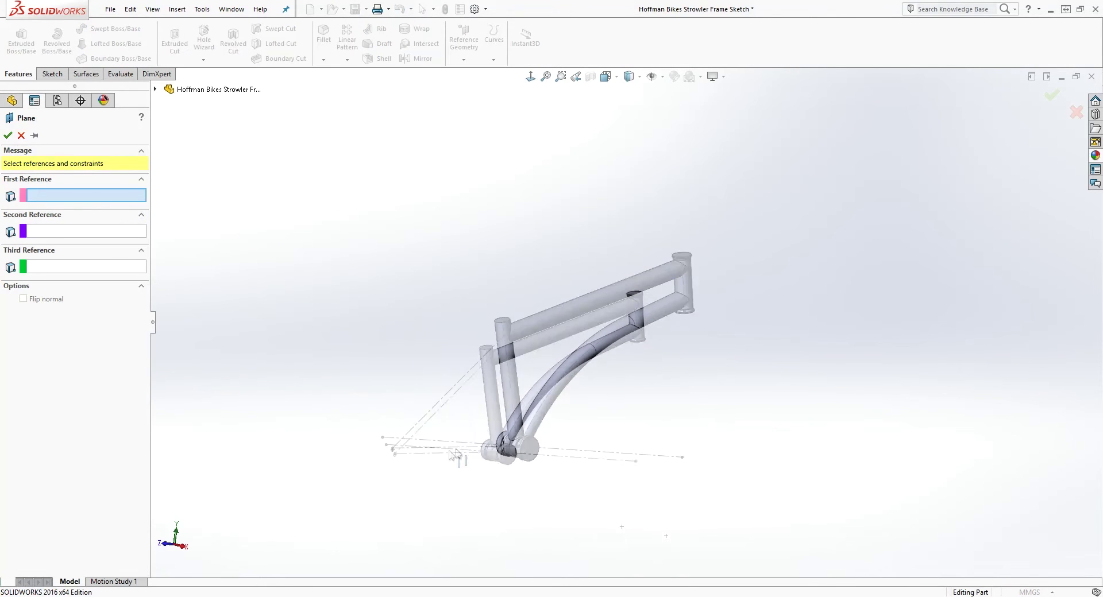
scroll(493, 426, down, 3)
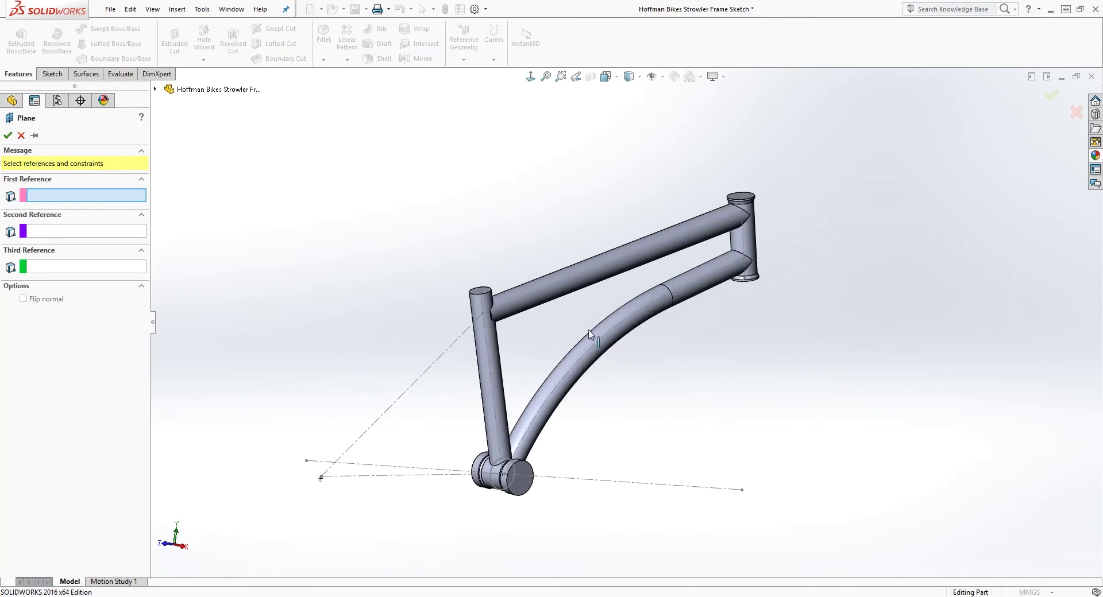
click(156, 90)
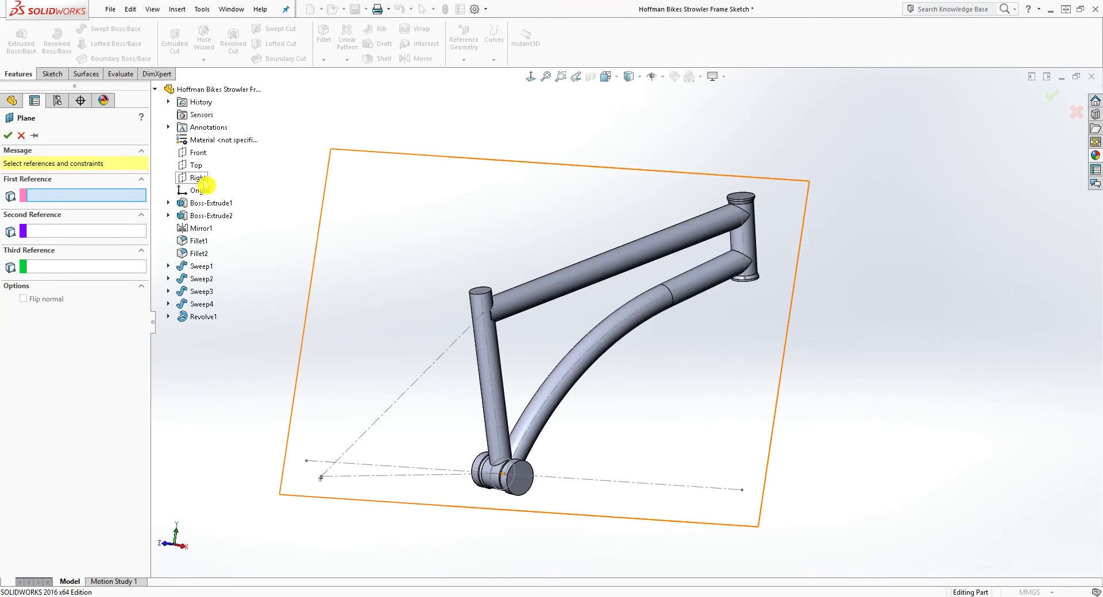
click(197, 177)
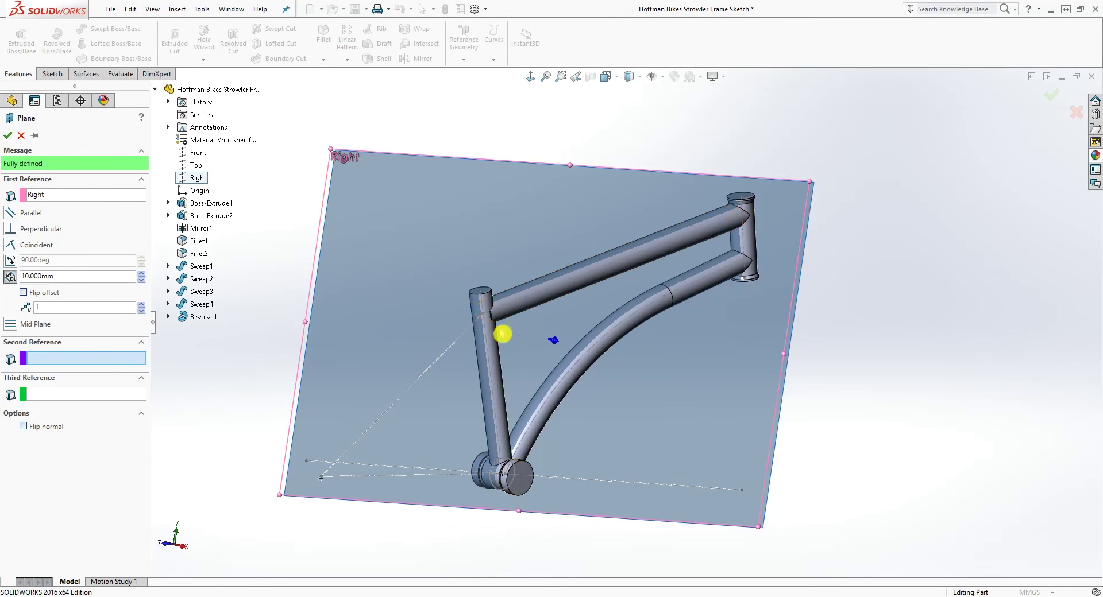
- Add the endpoint of the seat tube's centerline at its upper end as the plane's second reference
scroll(505, 329, down, 3)
scroll(500, 281, down, 2)
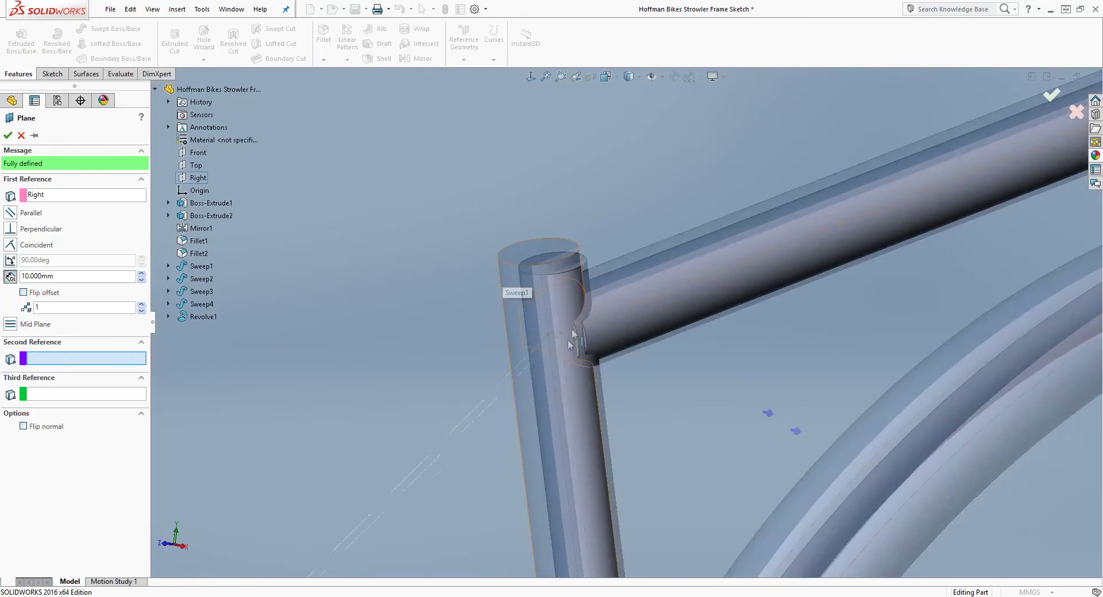
scroll(618, 443, up, 5)
scroll(580, 336, down, 1)
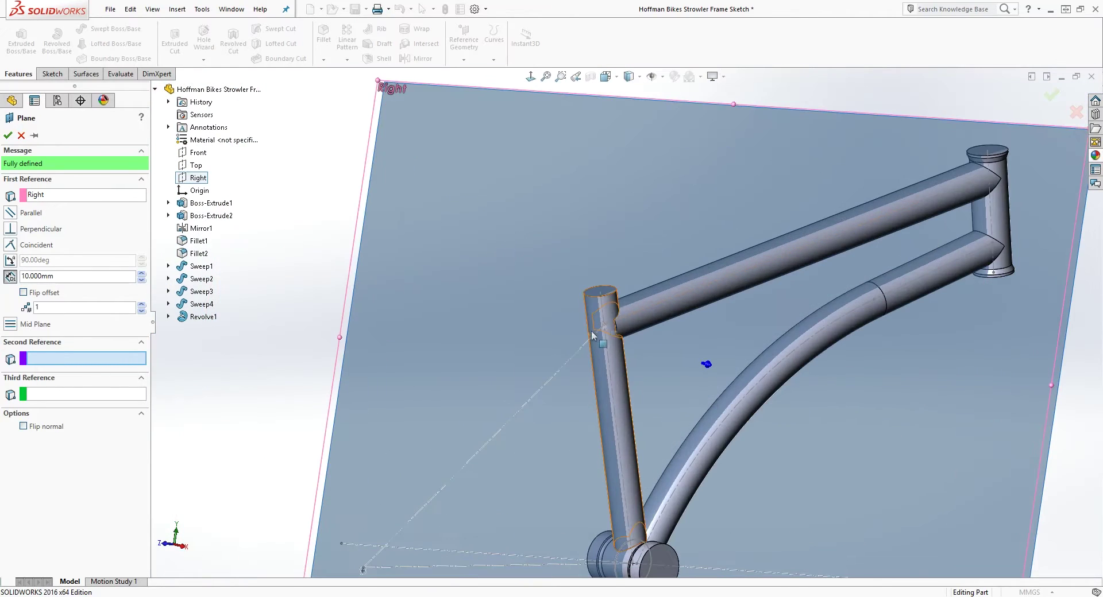
click(600, 293)
- Add the seat tube centerline's lower endpoint at the bottom bracket as third reference and create the plane perpendicular to Right
scroll(632, 460, down, 3)
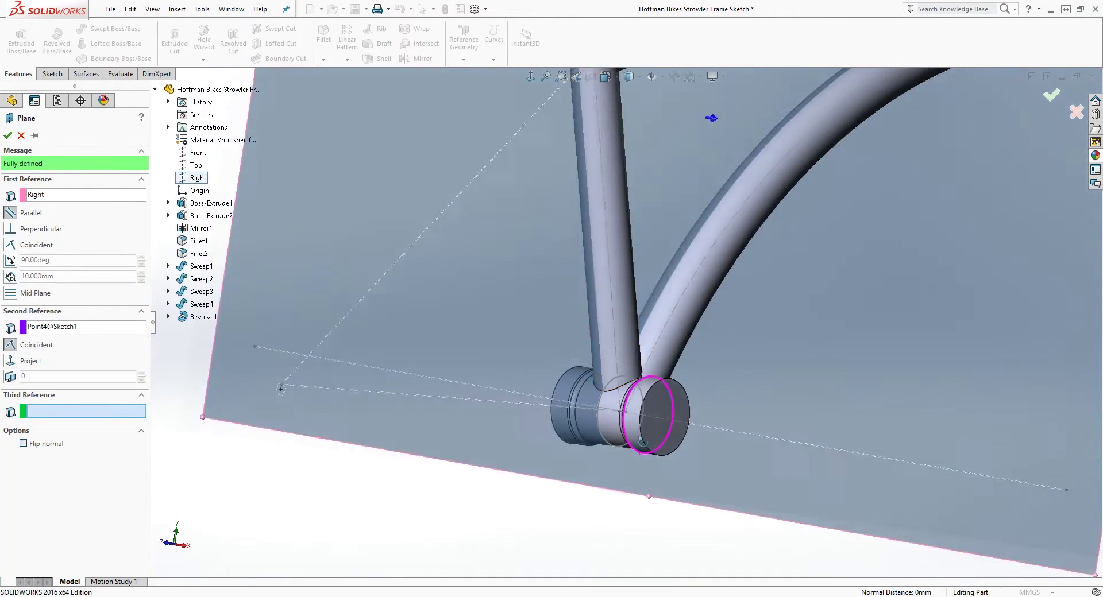
scroll(540, 448, down, 1)
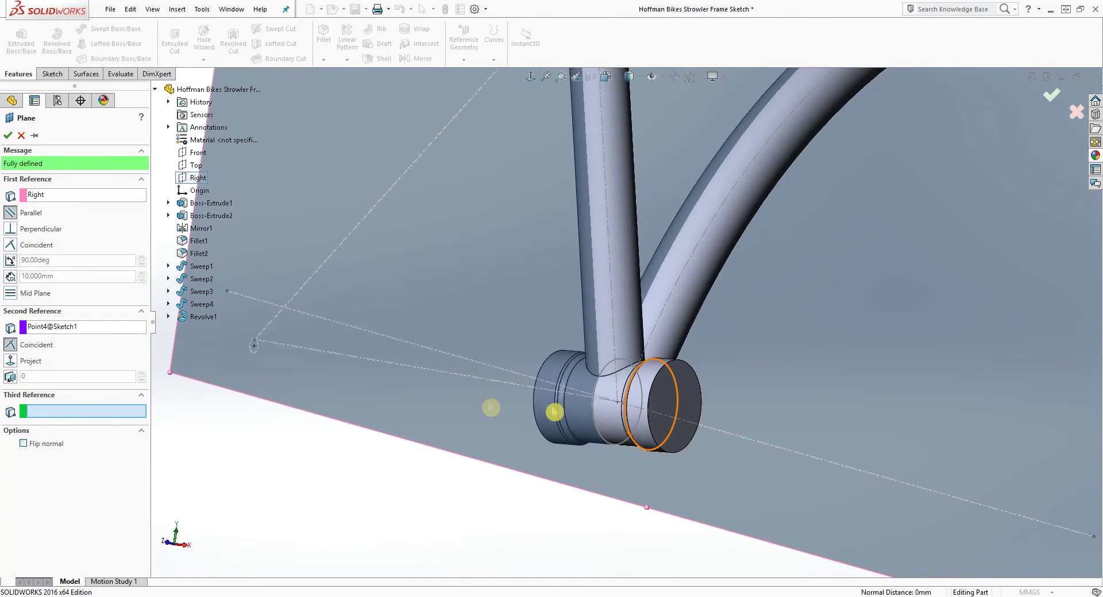
scroll(494, 405, down, 5)
mouse_move(537, 386)
middle_down()
mouse_move(509, 438)
mouse_move(488, 436)
middle_up()
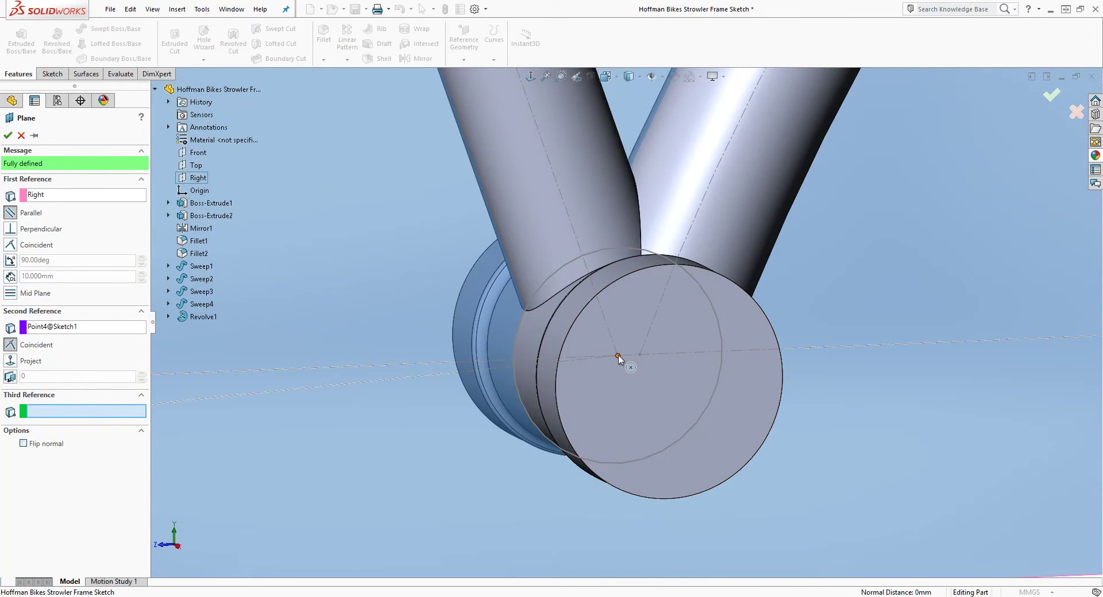
click(618, 357)
scroll(617, 367, up, 4)
mouse_move(616, 468)
middle_down()
mouse_move(616, 448)
mouse_move(652, 424)
middle_up()
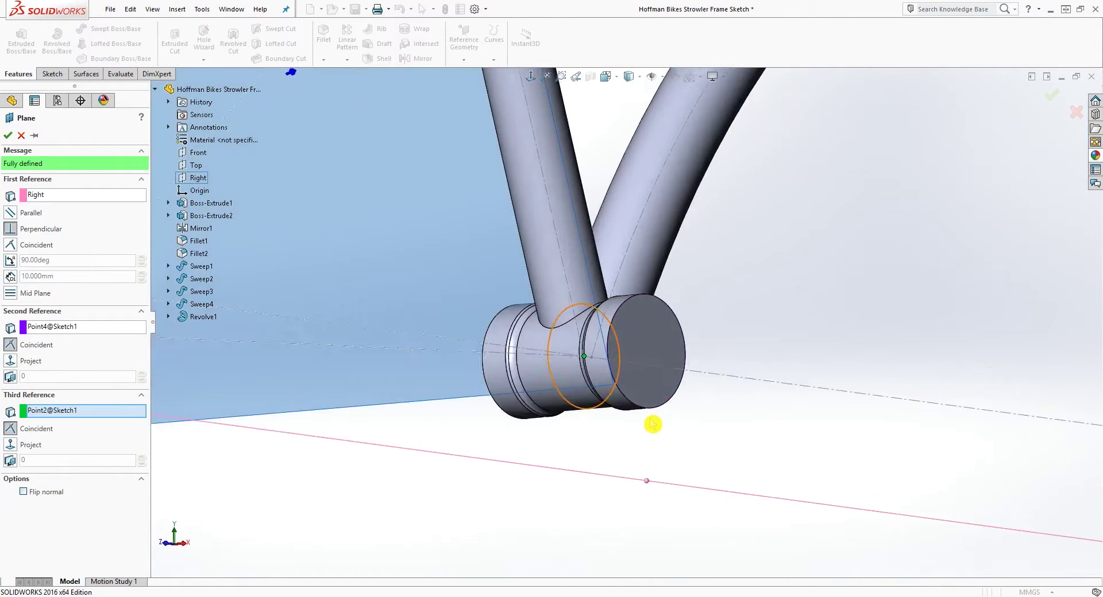
scroll(652, 424, up, 6)
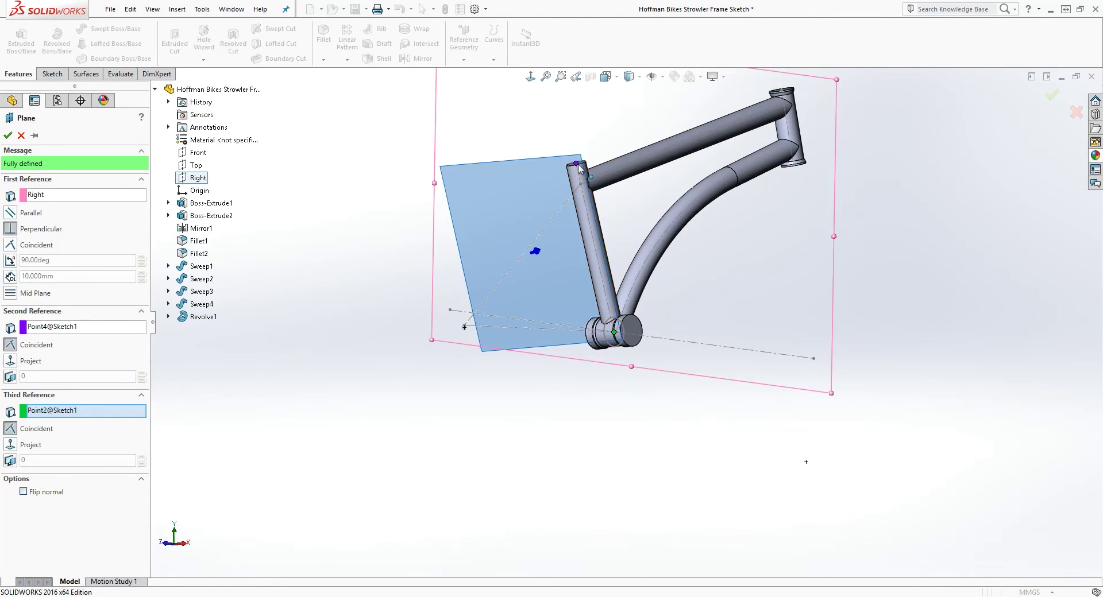
scroll(606, 218, down, 5)
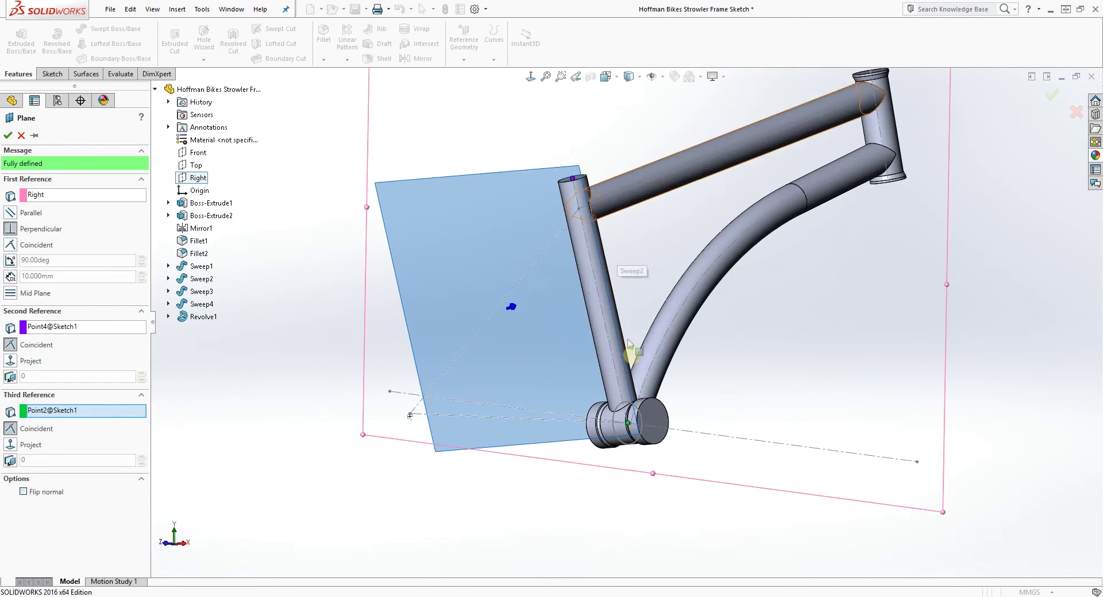
scroll(574, 403, up, 2)
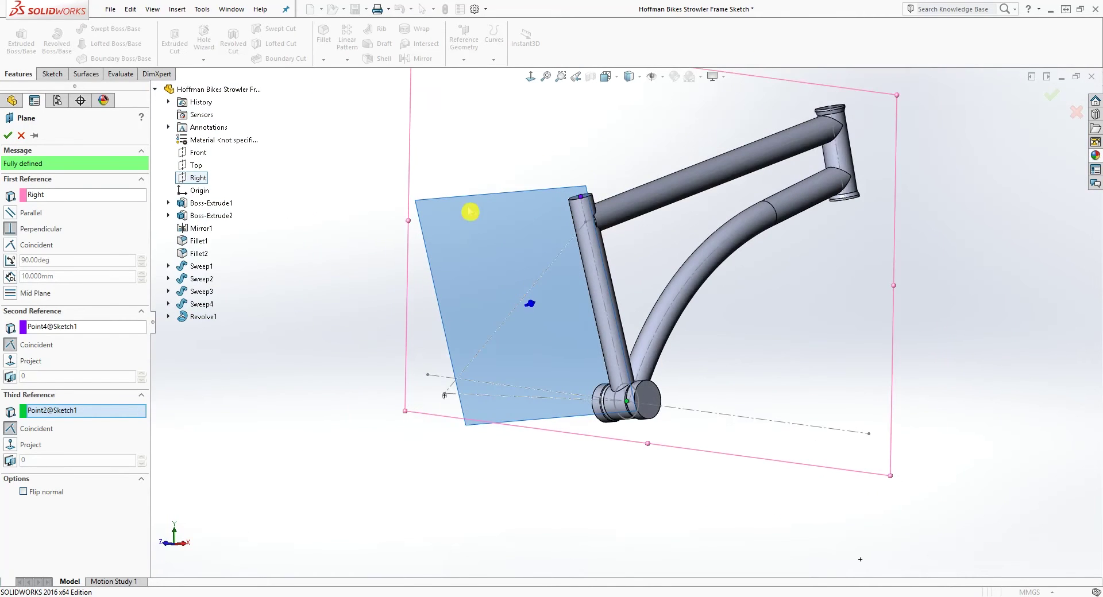
click(8, 135)
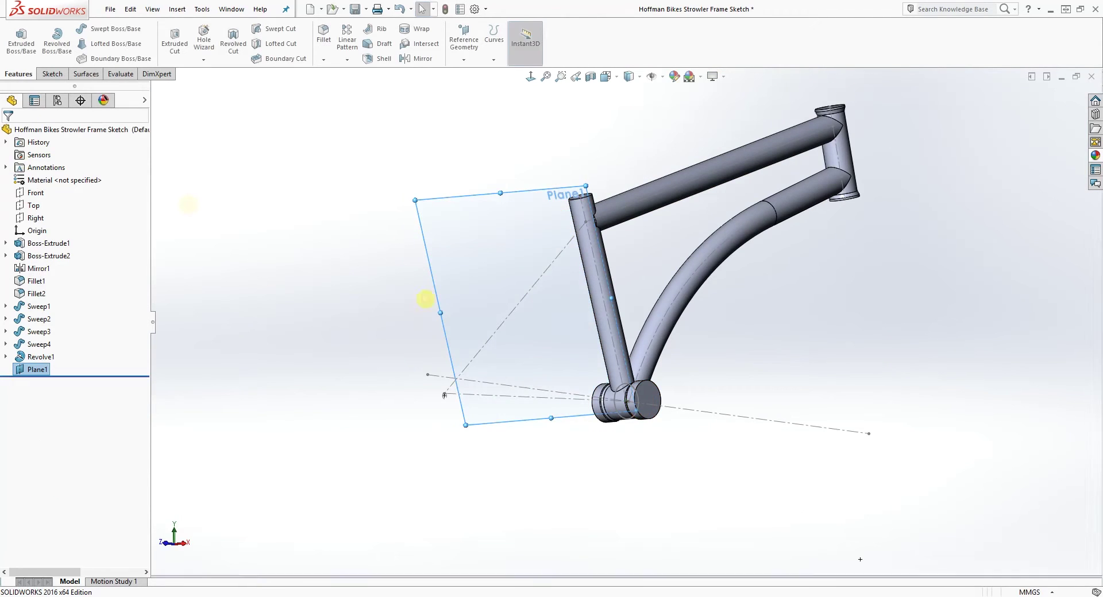
- Open a sketch on the new seat tube plane and view it straight on from the rear of the frame
scroll(601, 455, up, 5)
middle_drag(601, 455, 676, 448)
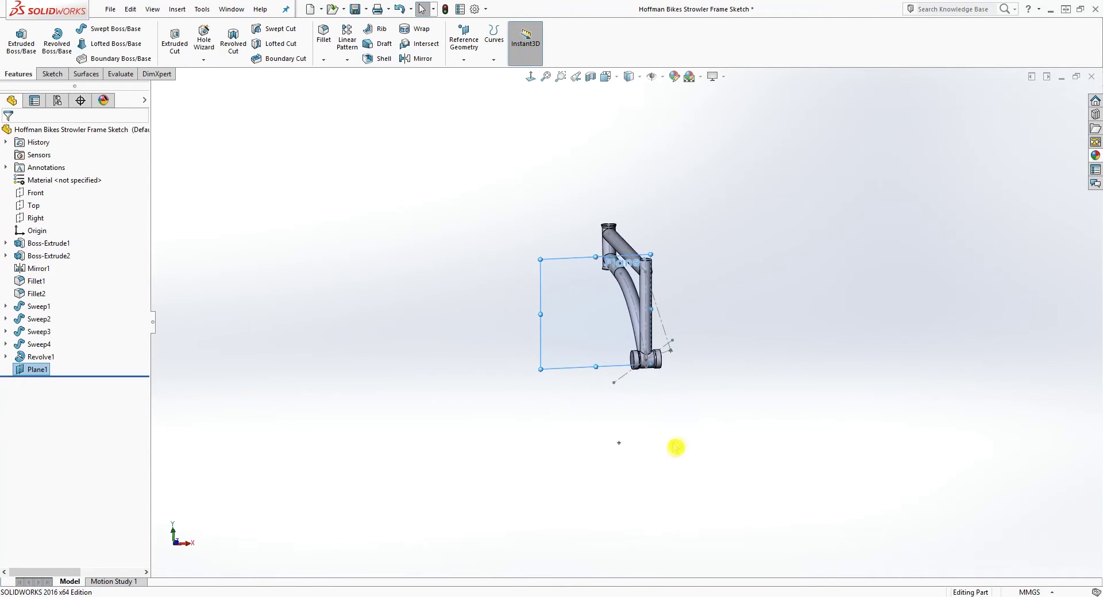
scroll(747, 297, down, 3)
click(425, 275)
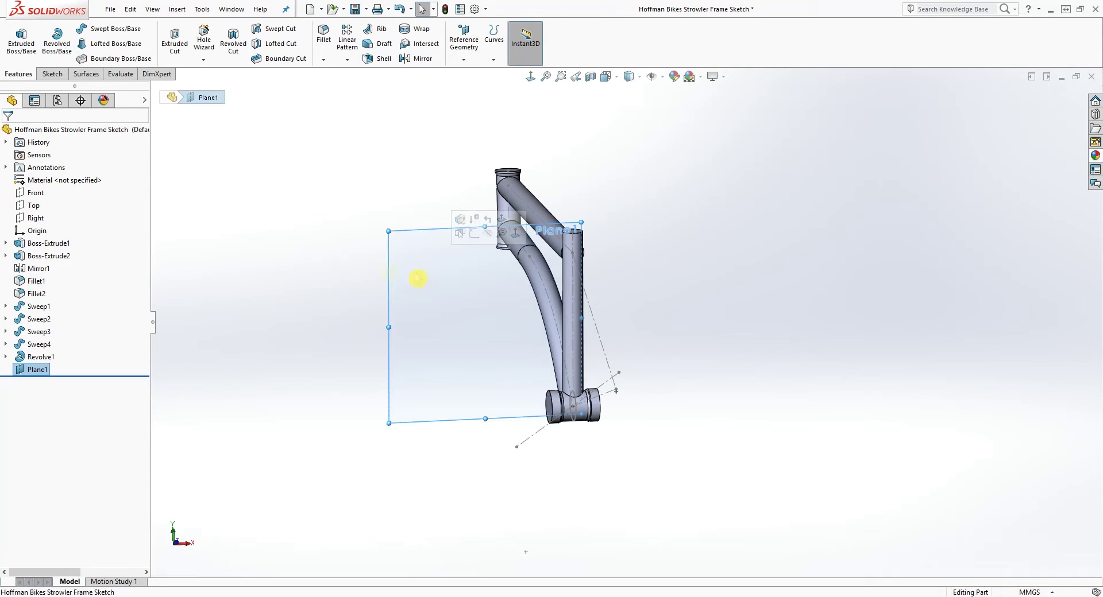
click(51, 74)
click(16, 40)
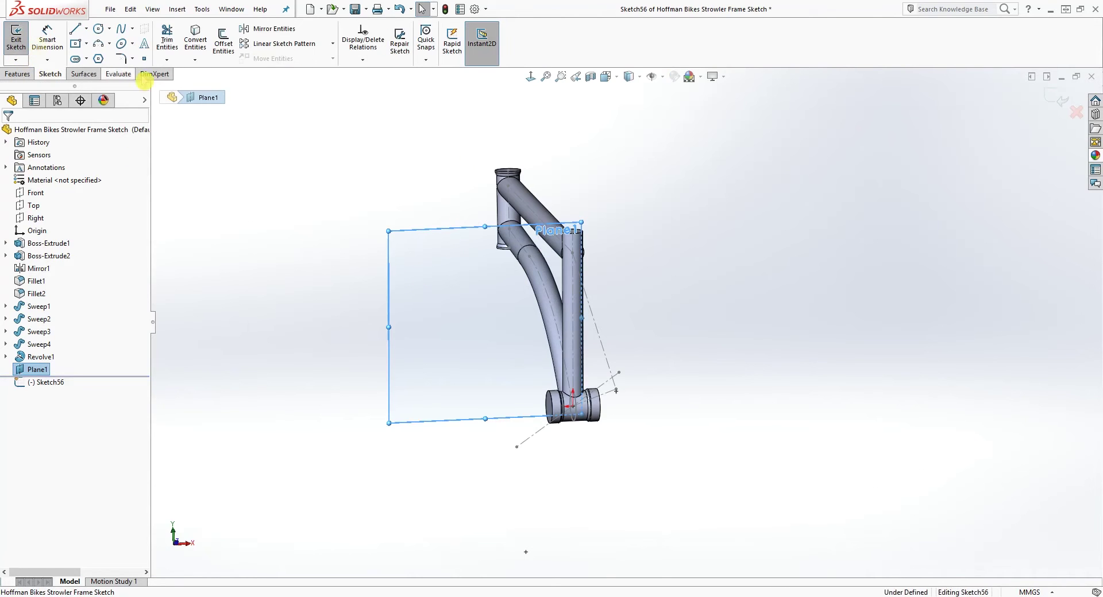
click(529, 76)
scroll(633, 246, down, 3)
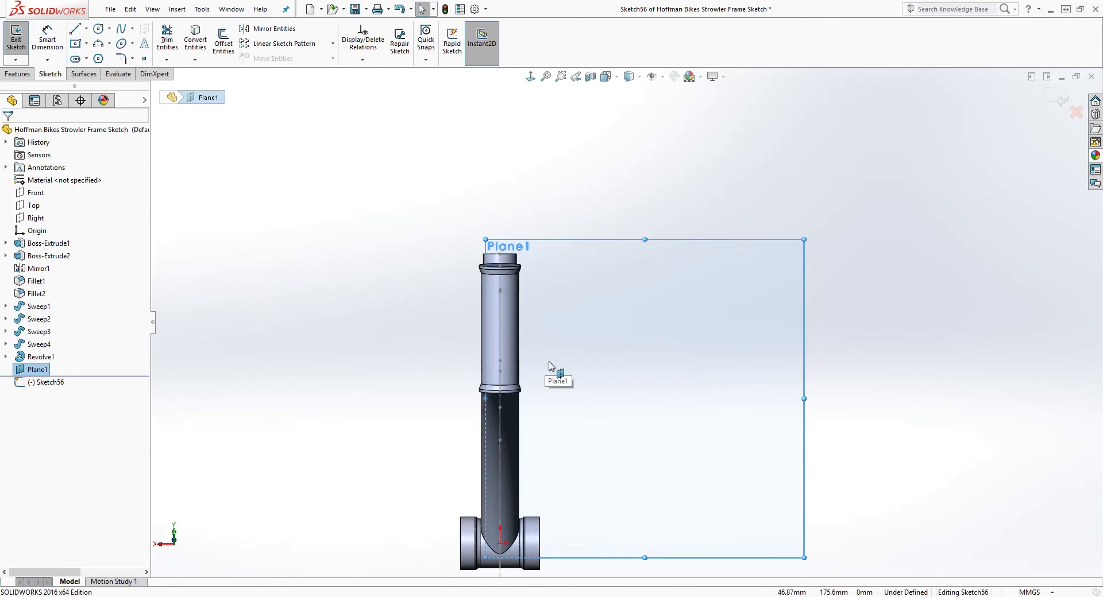
mouse_move(558, 373)
middle_down()
mouse_move(594, 374)
mouse_move(561, 381)
middle_up()
click(529, 77)
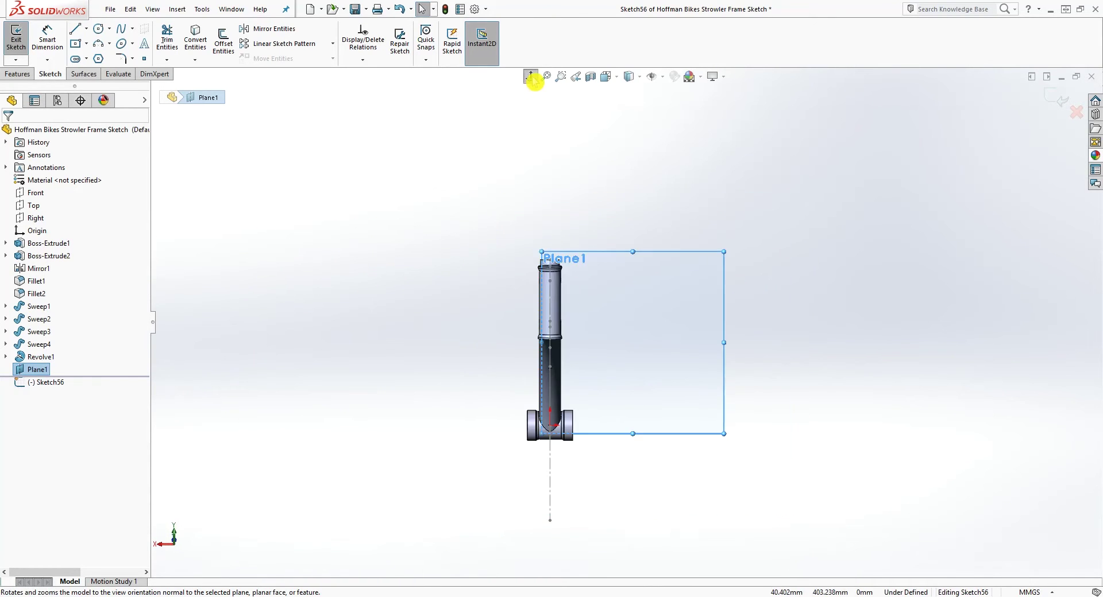
click(529, 76)
- Draw a midpoint line about 24 mm long across the seat tube, centered on the point where the top tube's centerline meets it
scroll(698, 319, down, 5)
scroll(675, 289, up, 3)
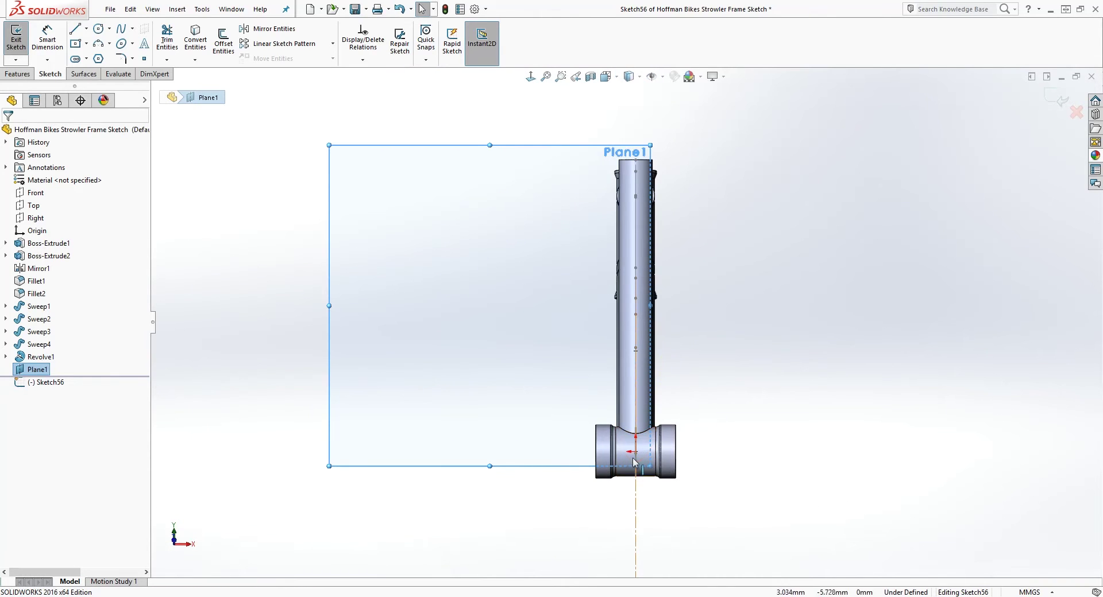
scroll(641, 449, down, 1)
scroll(640, 449, down, 3)
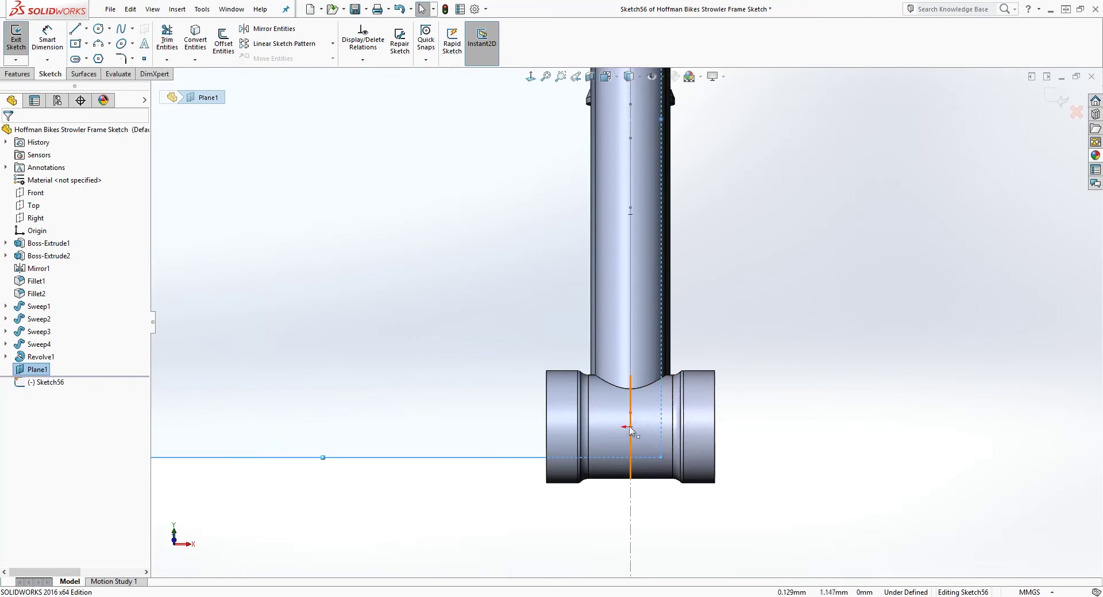
scroll(677, 195, up, 4)
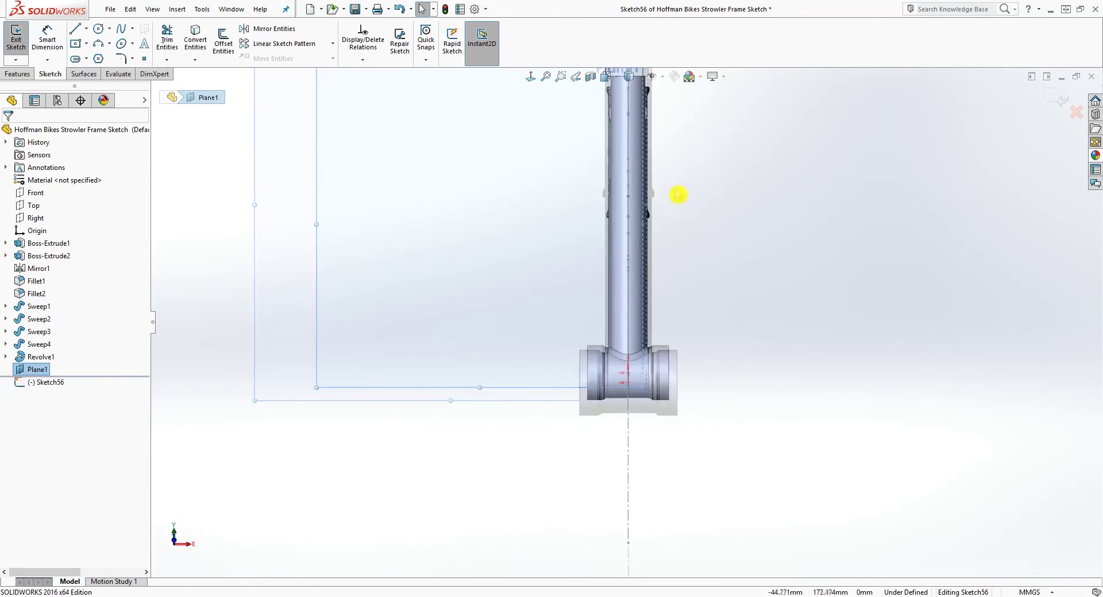
scroll(640, 156, down, 3)
scroll(639, 156, down, 2)
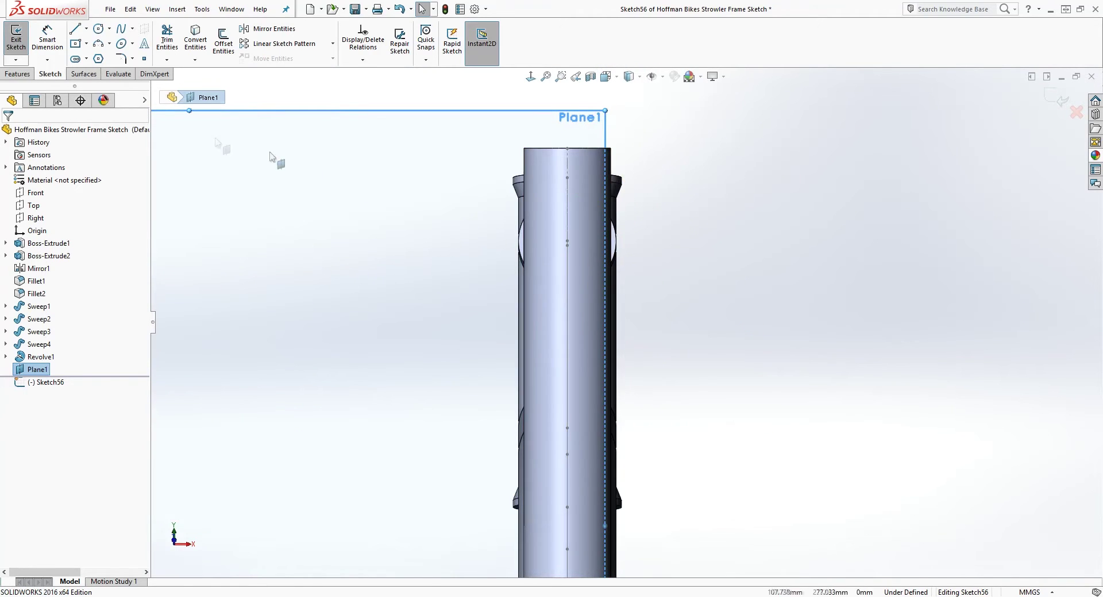
click(77, 32)
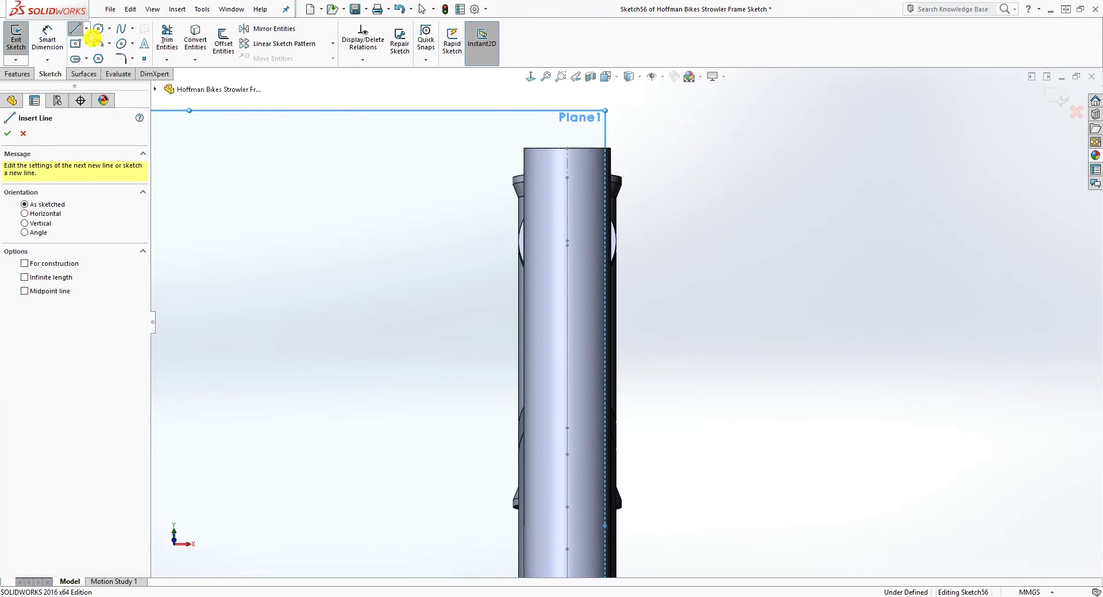
click(87, 28)
click(92, 72)
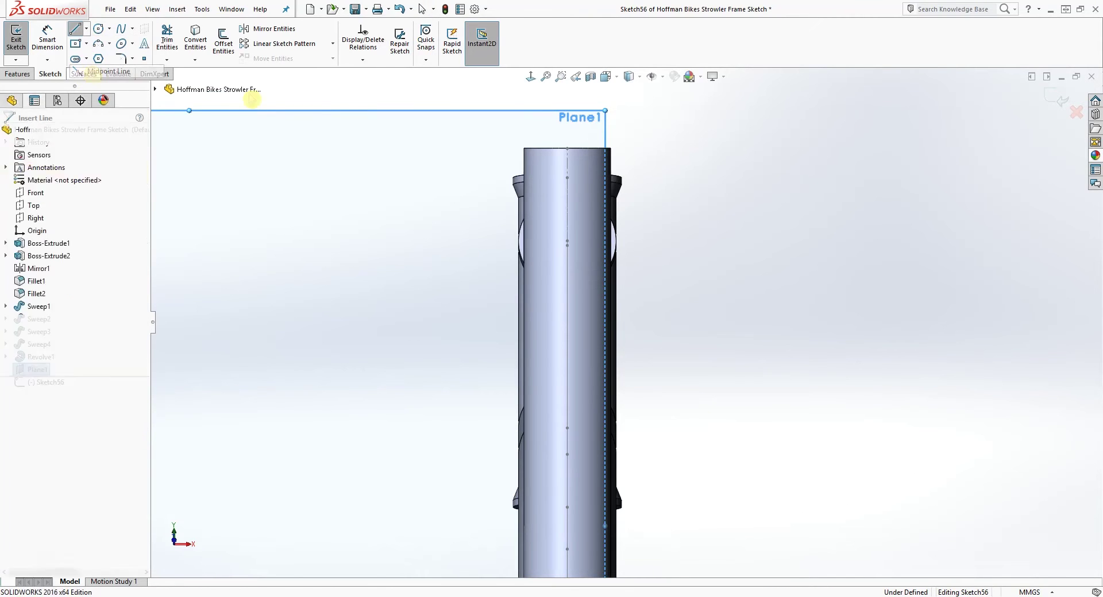
middle_drag(661, 278, 619, 280)
mouse_move(578, 251)
middle_down()
mouse_move(573, 239)
mouse_move(591, 263)
middle_up()
scroll(583, 257, down, 5)
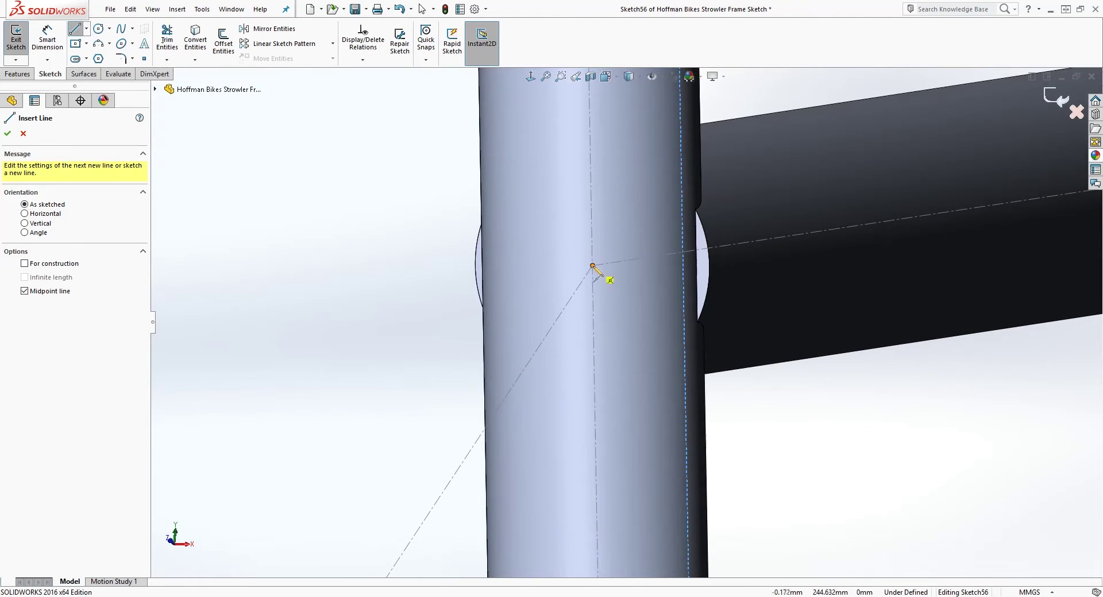
click(592, 266)
click(670, 271)
key(Escape)
scroll(652, 288, up, 3)
- Make the midpoint line horizontal and stretch its end outward to the top tube's outer edge
click(529, 77)
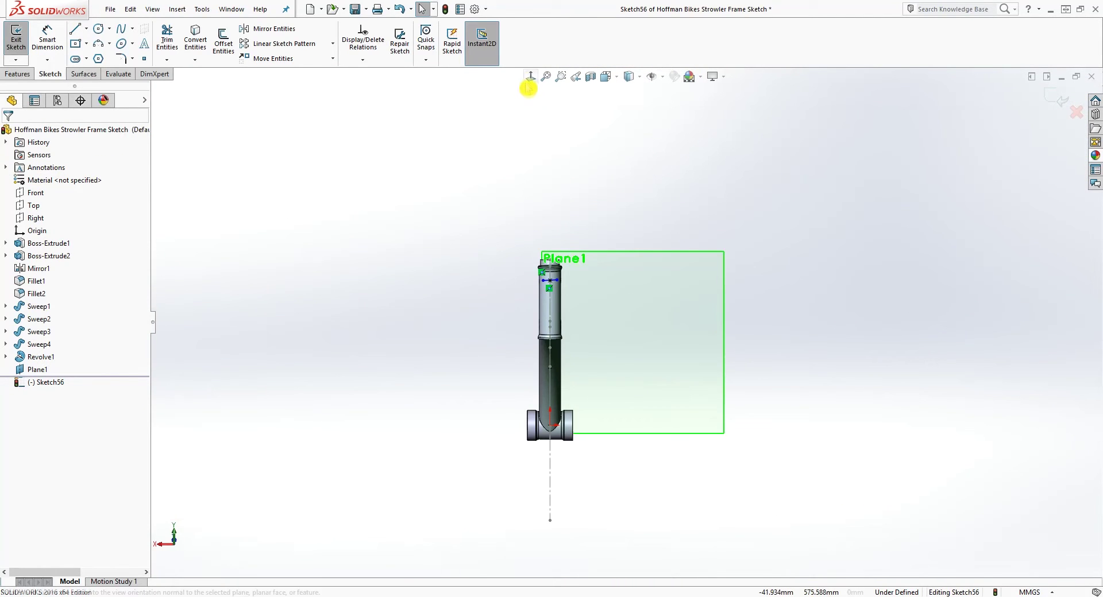
click(529, 77)
scroll(660, 172, down, 5)
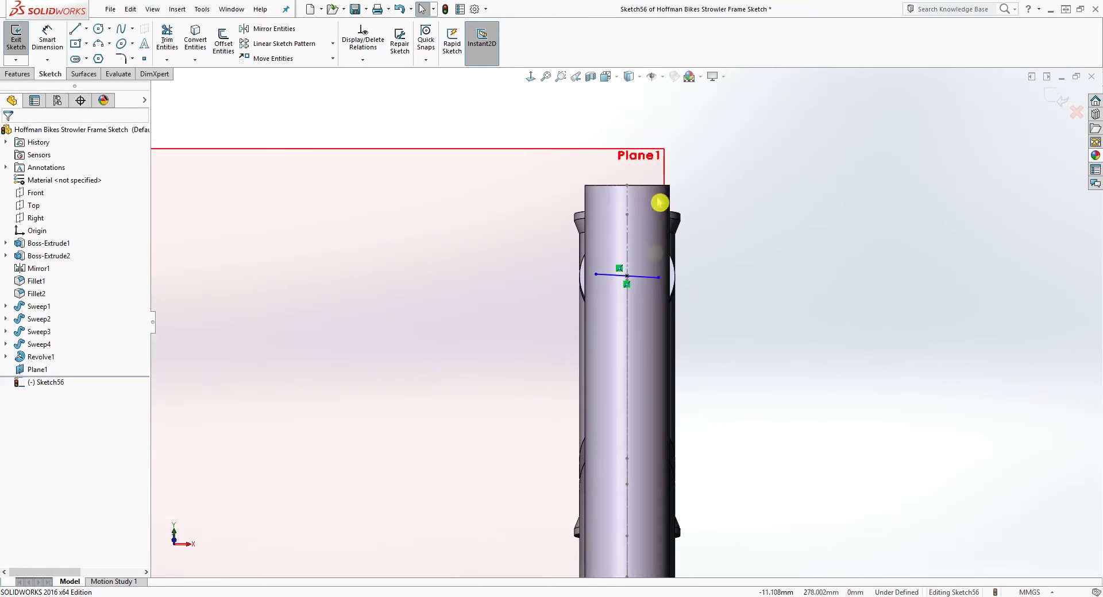
click(645, 278)
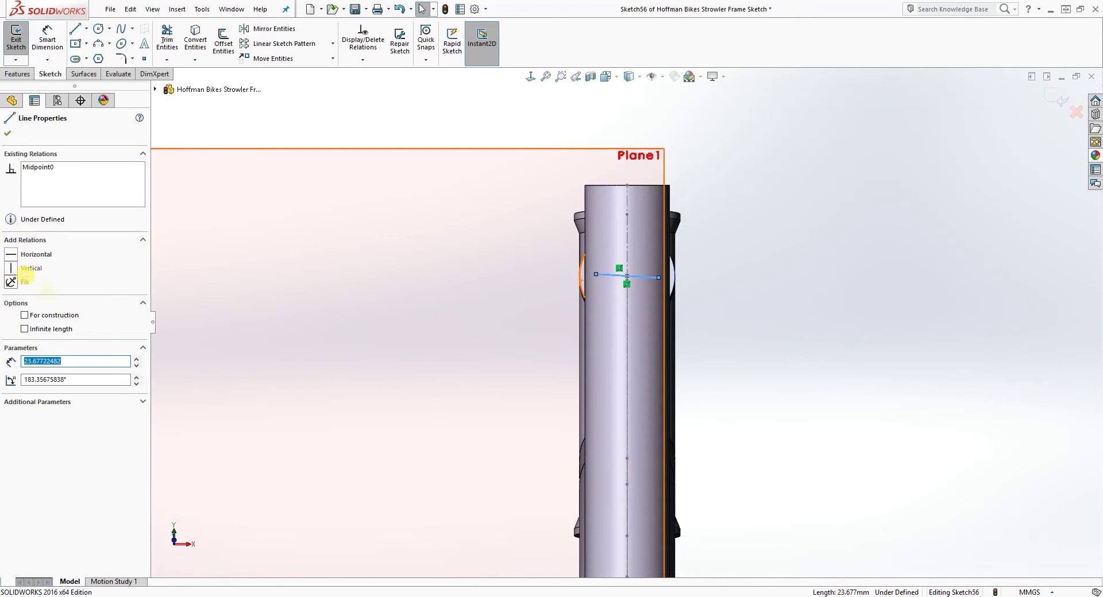
click(11, 262)
click(694, 283)
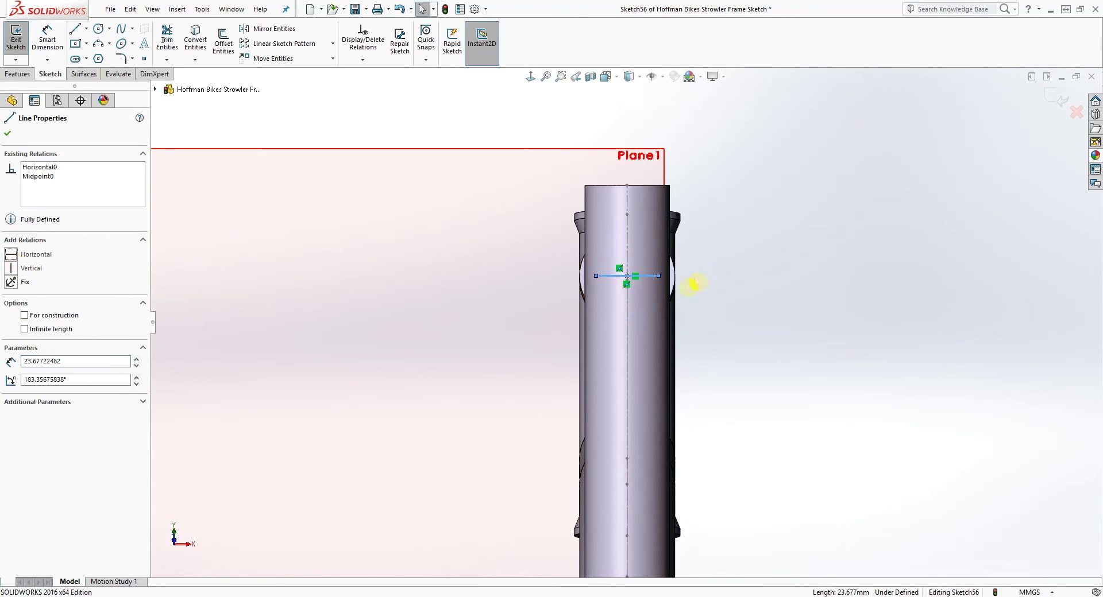
click(660, 277)
drag(664, 280, 677, 280)
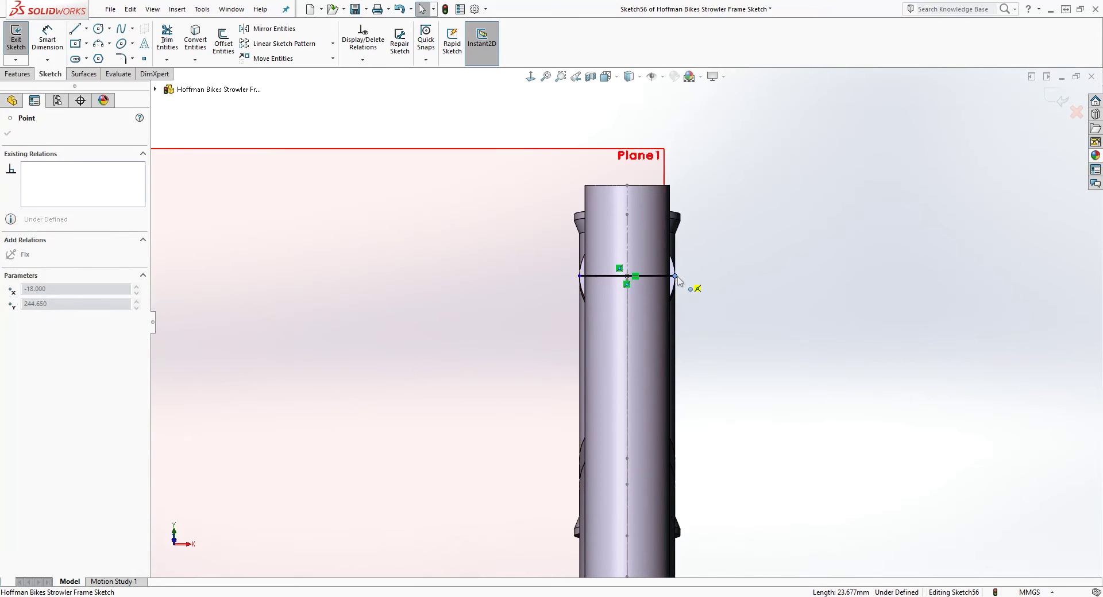
- Convert the horizontal midpoint line across the seat tube to construction geometry and finish the sketch
click(636, 291)
click(647, 277)
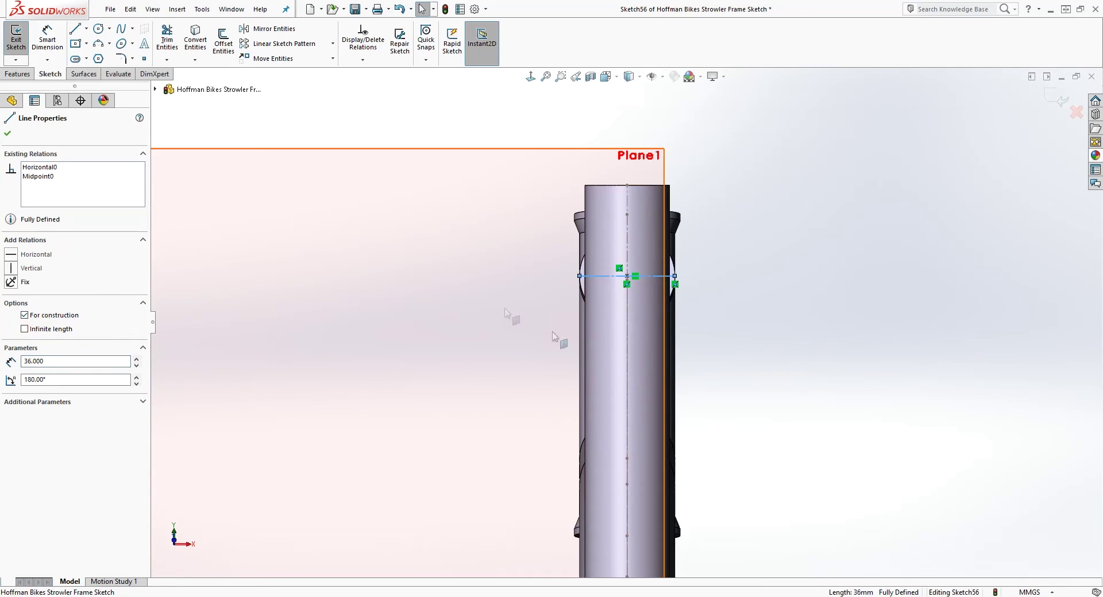
scroll(641, 334, up, 3)
click(747, 275)
scroll(631, 311, down, 2)
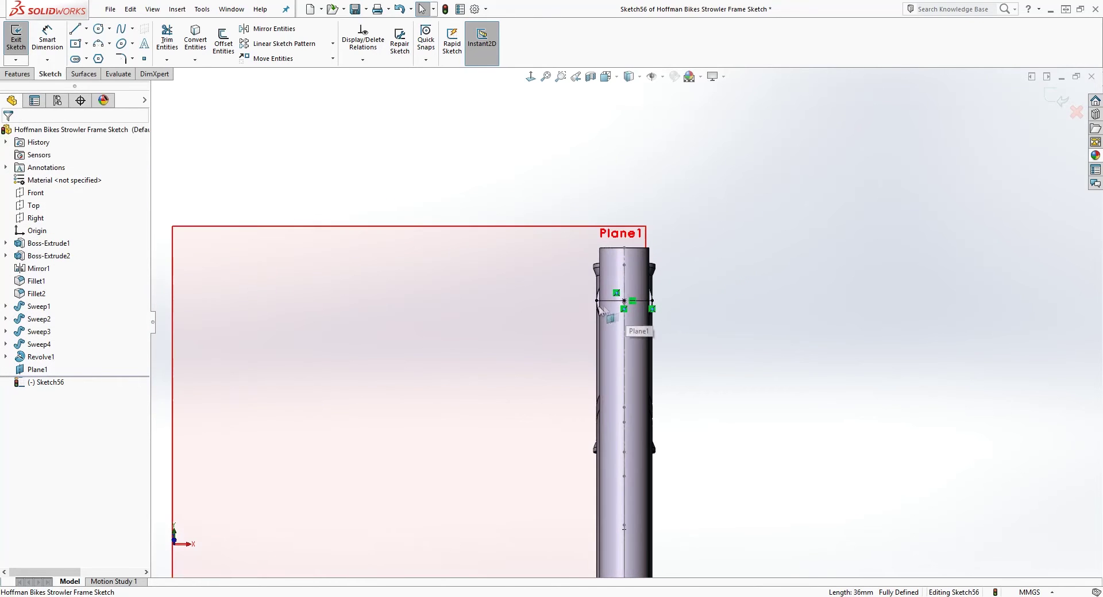
click(1051, 102)
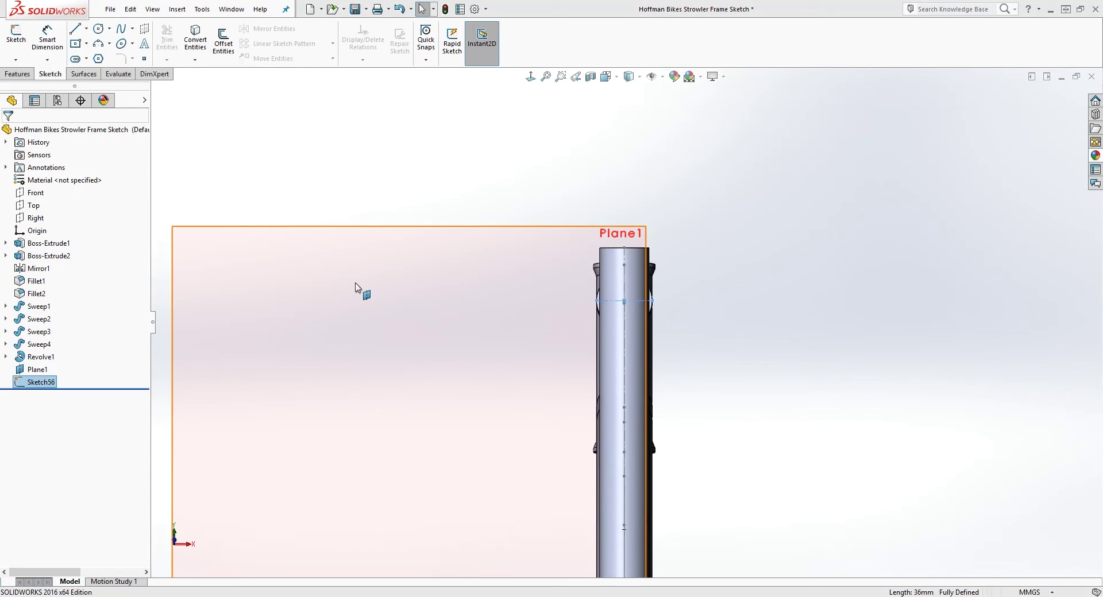
- Start a new reference plane with the construction line across the seat tube as its first reference
click(260, 138)
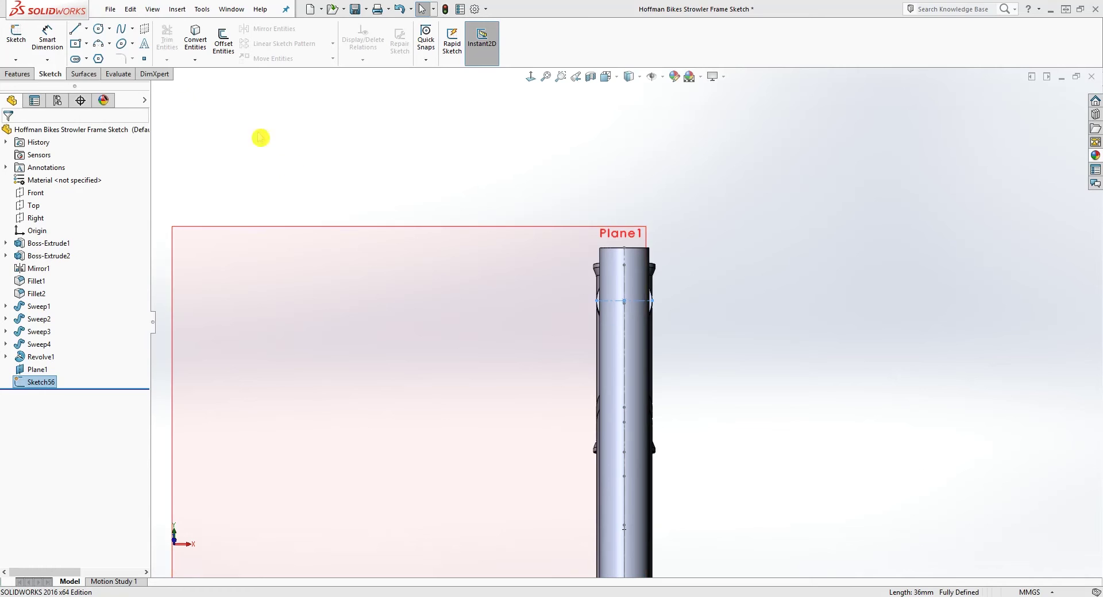
click(19, 74)
click(465, 48)
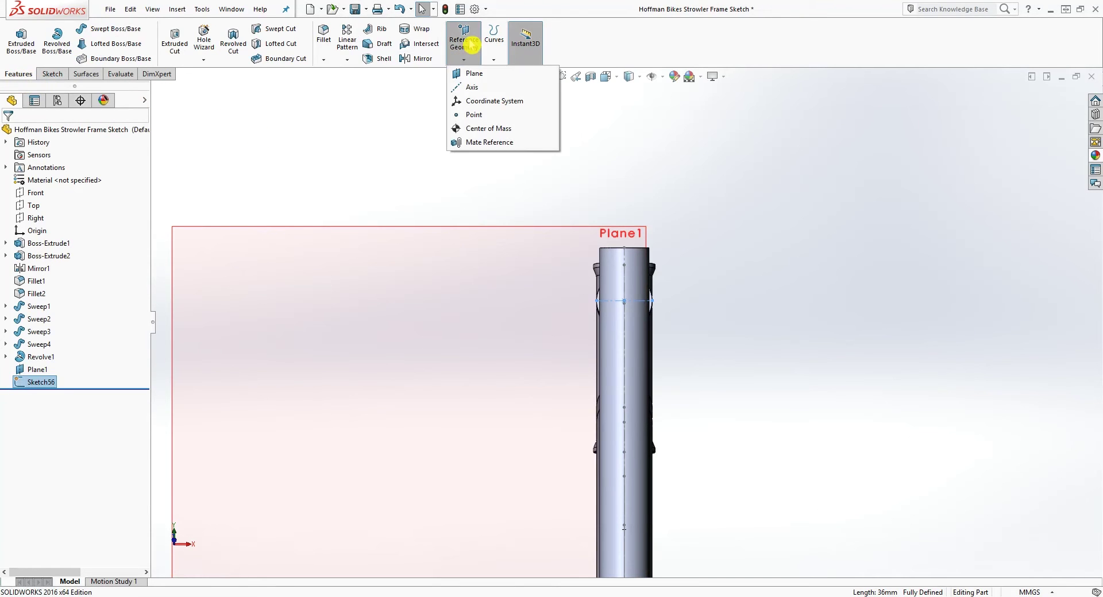
click(476, 74)
middle_drag(672, 362, 606, 346)
scroll(609, 342, down, 4)
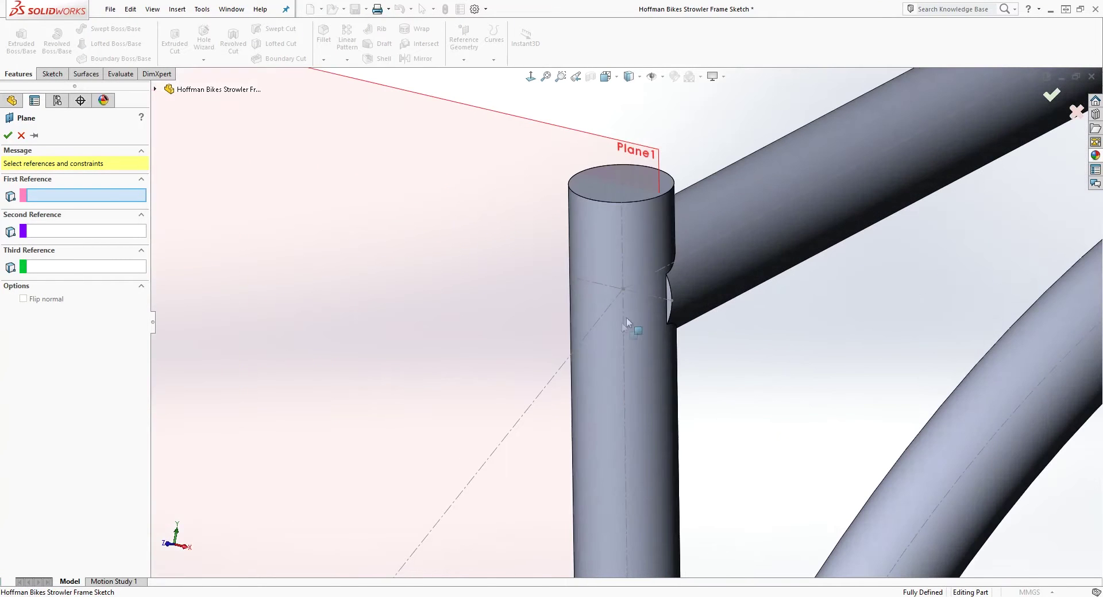
click(654, 298)
- Add the lower rear endpoint of the diagonal seat stay centerline as second reference and create the plane
scroll(661, 322, up, 5)
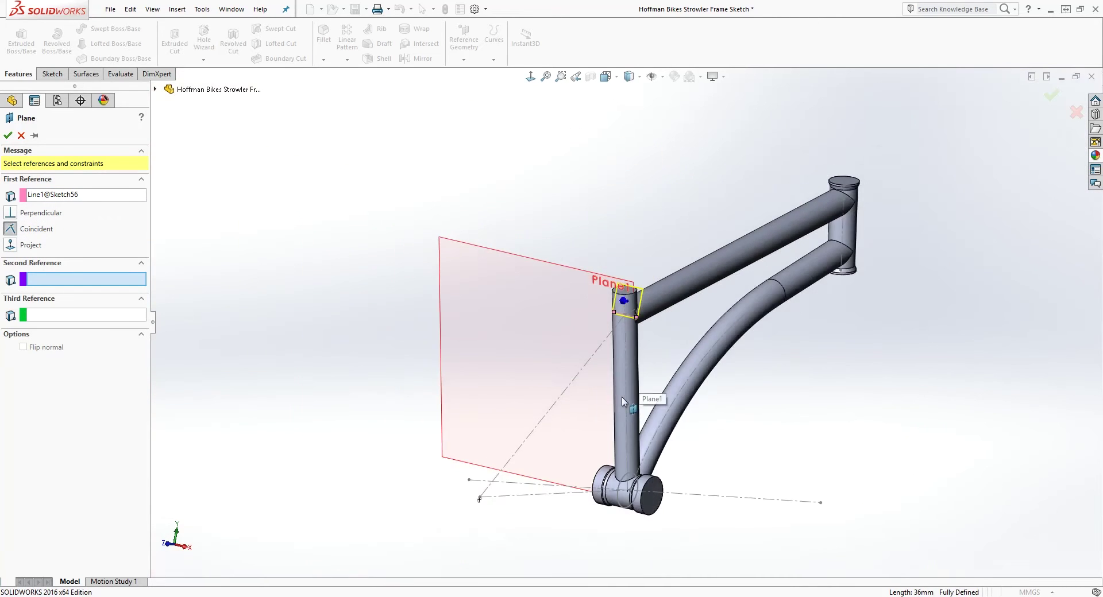
scroll(479, 500, down, 6)
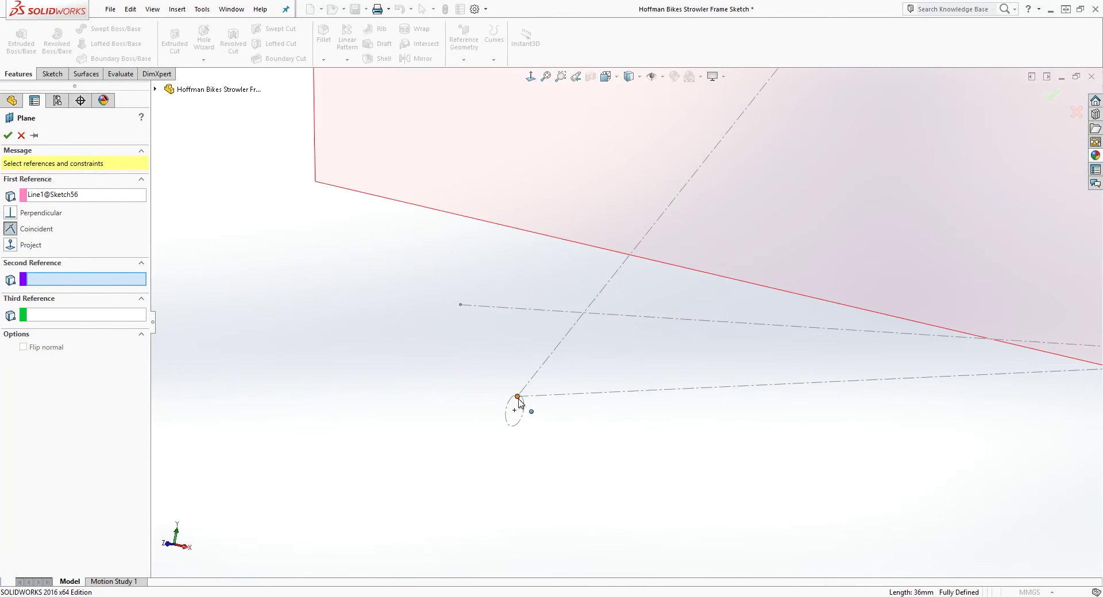
click(518, 397)
scroll(729, 318, up, 5)
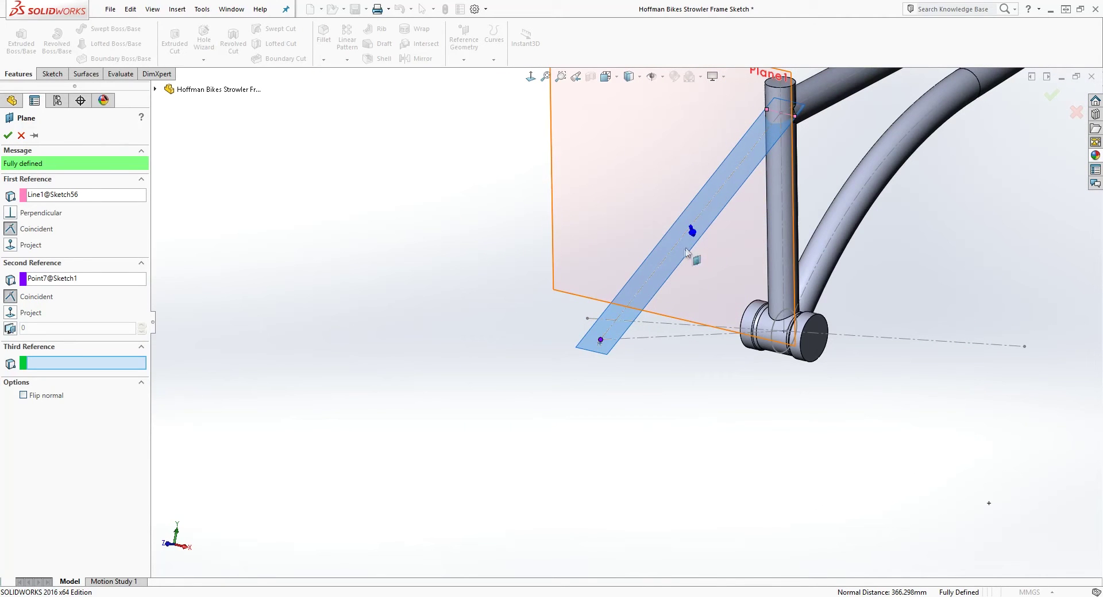
click(8, 136)
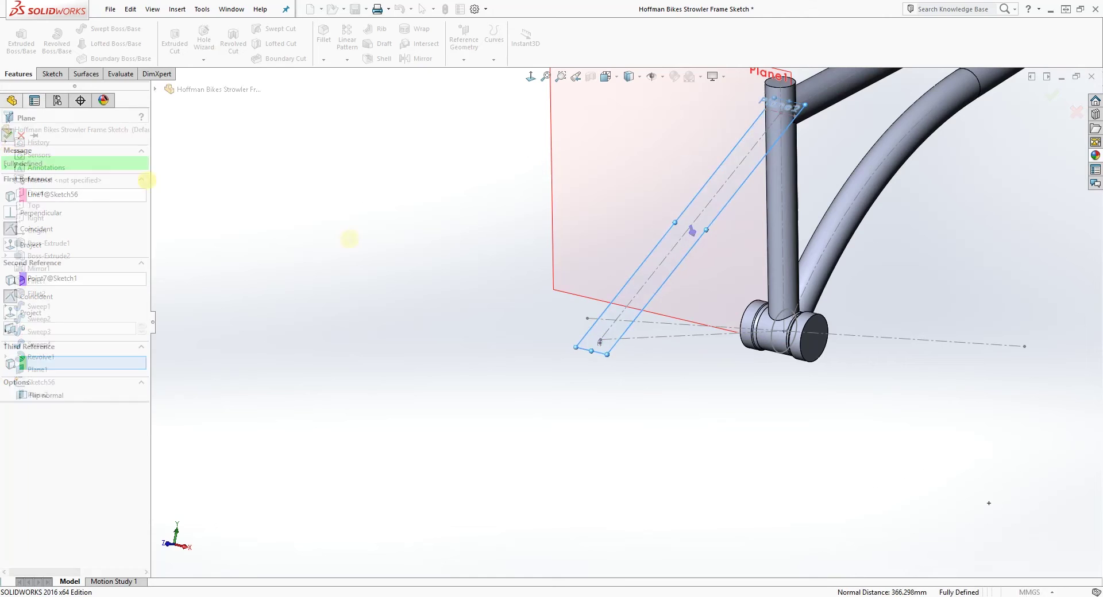
- Hide the seat tube reference plane, Plane1
scroll(793, 394, up, 3)
middle_drag(793, 394, 830, 370)
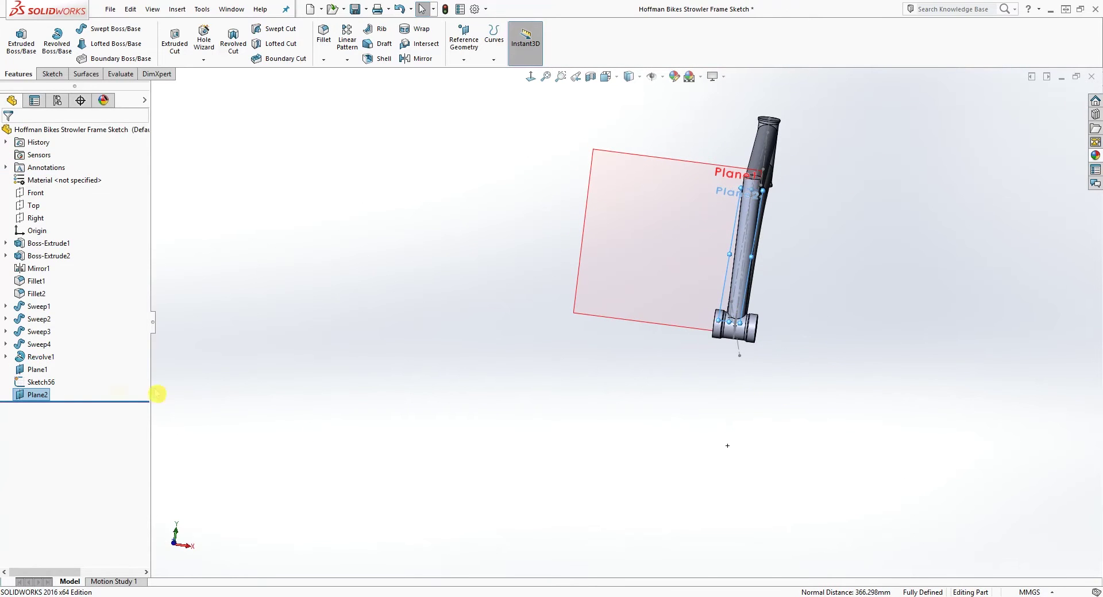
right_click(38, 372)
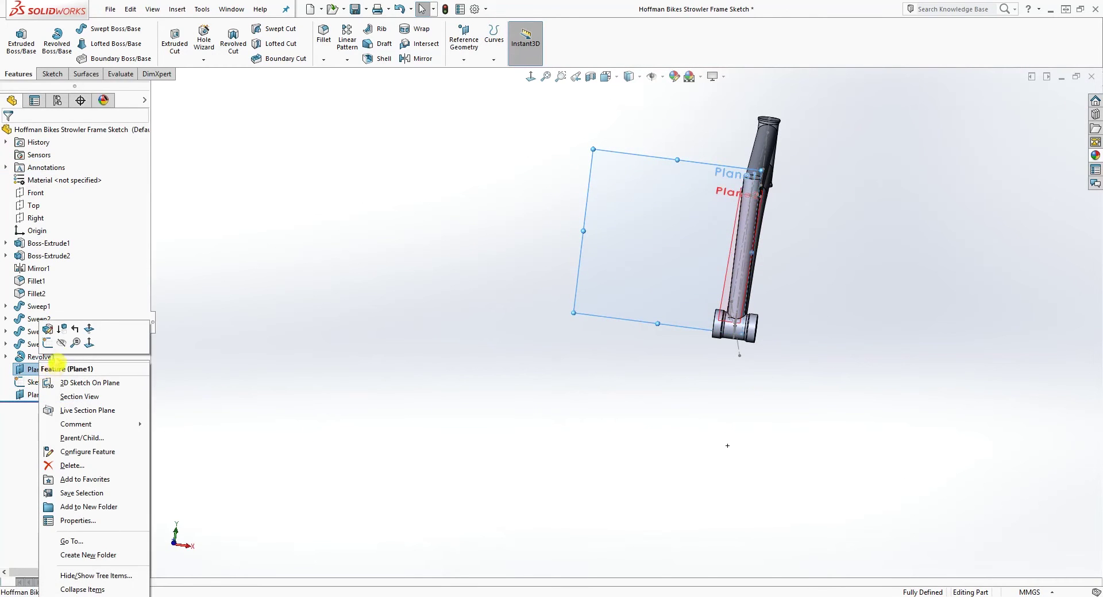
click(61, 342)
middle_drag(576, 322, 734, 267)
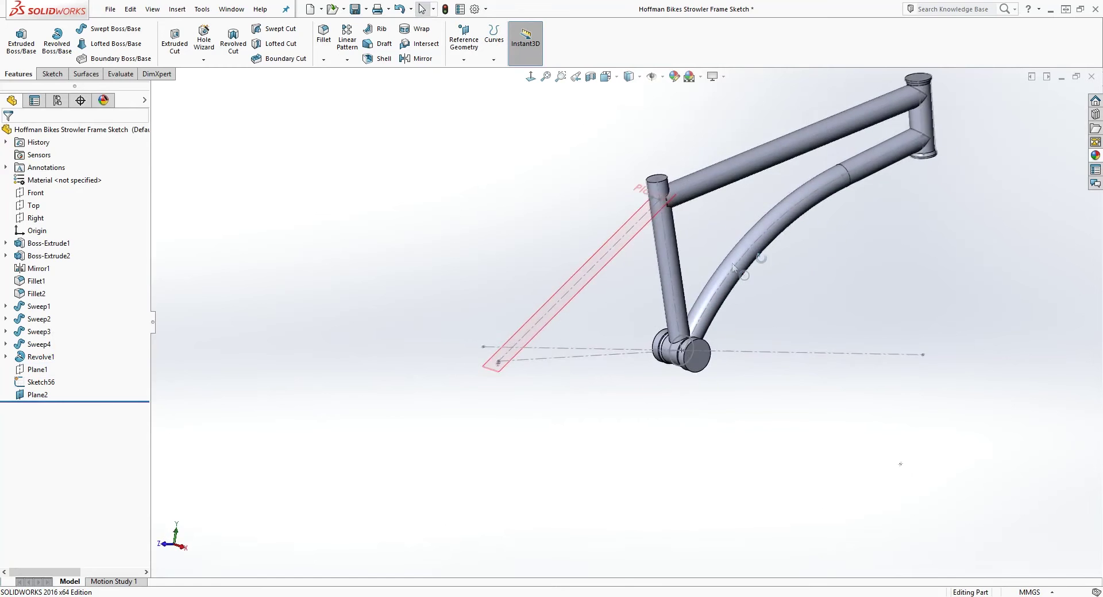
- Open a sketch on the inclined seat stay plane, Plane2, and view it straight on
scroll(666, 236, down, 4)
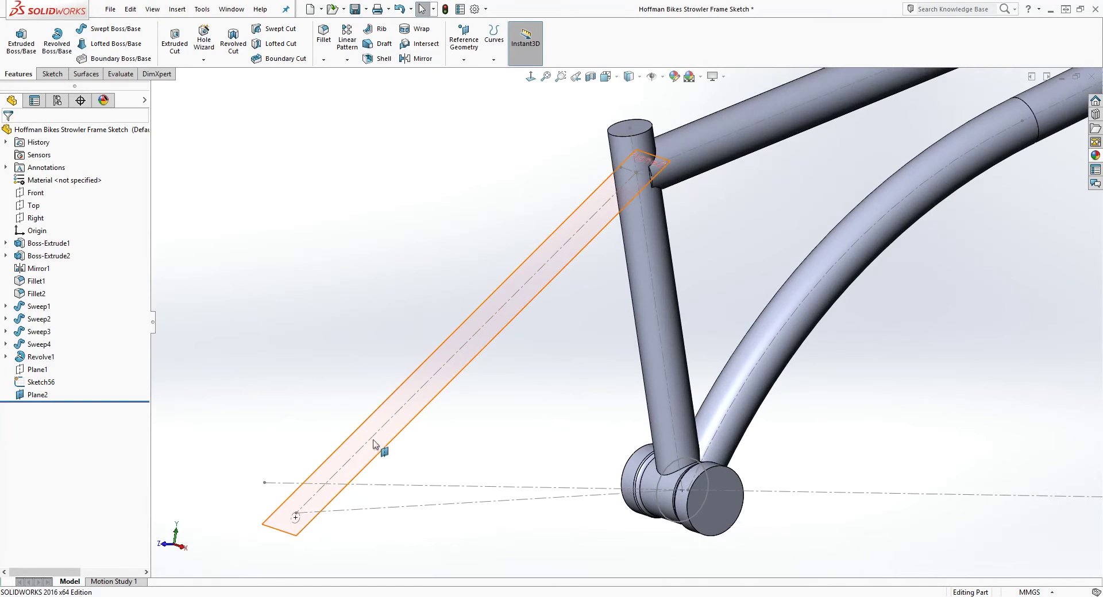
middle_drag(518, 386, 562, 396)
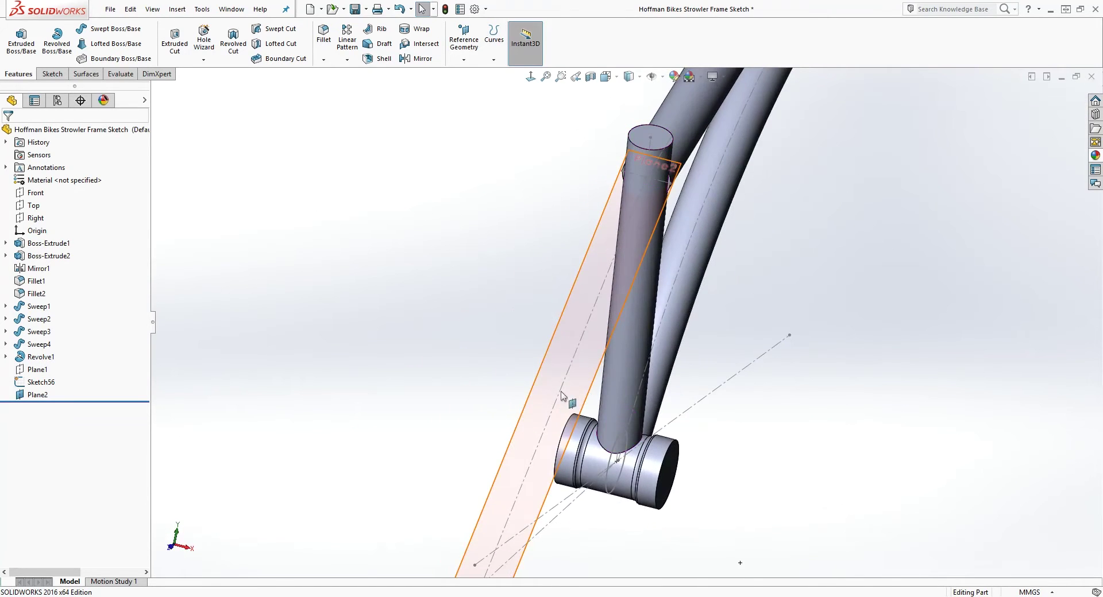
click(554, 342)
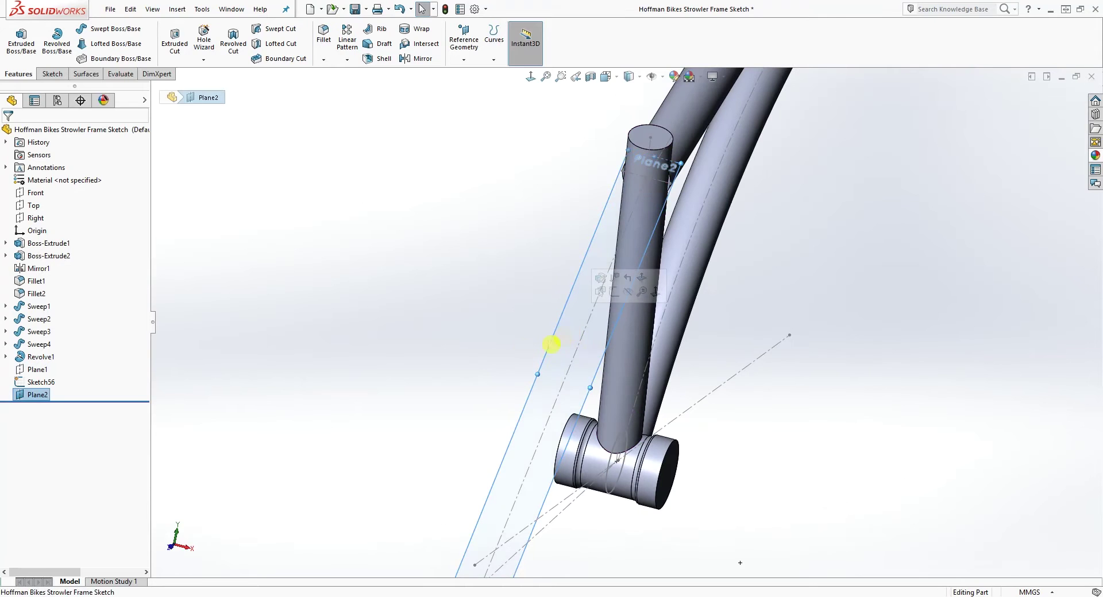
click(51, 74)
click(9, 52)
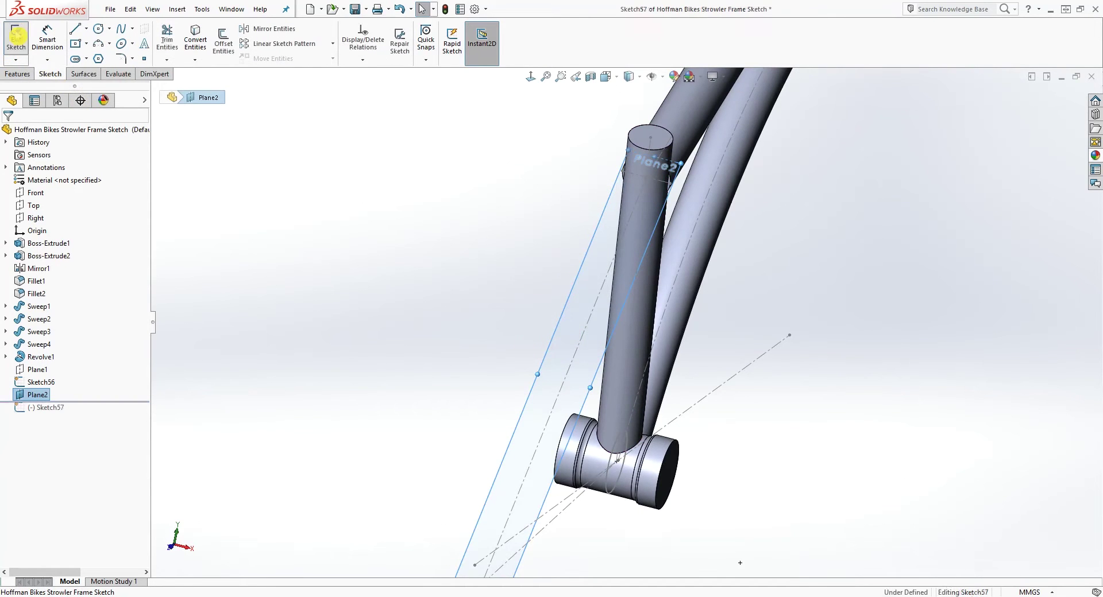
click(530, 77)
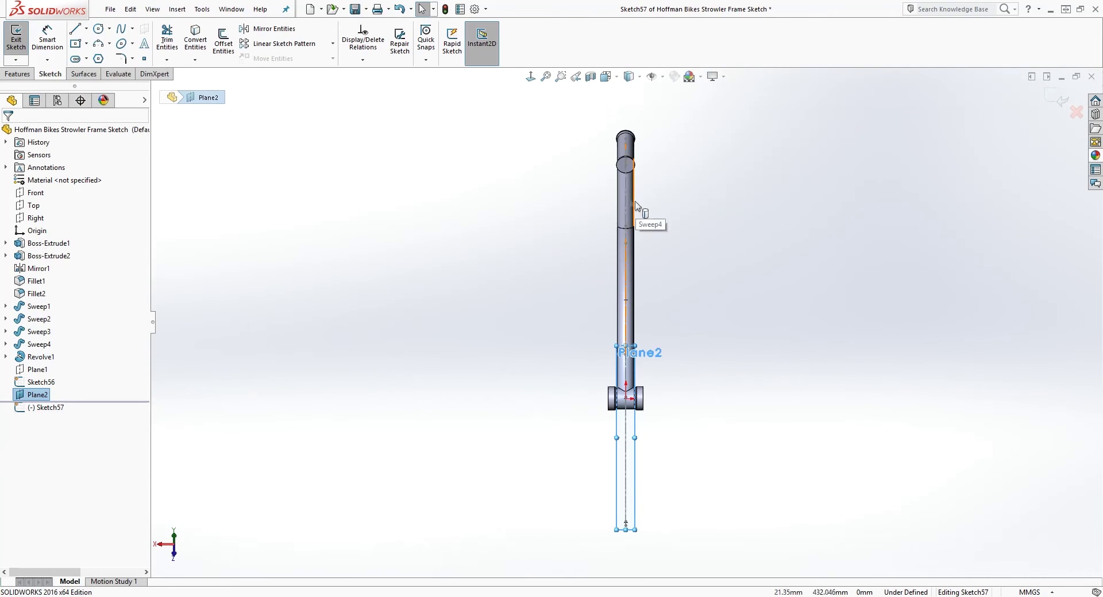
click(530, 77)
- Examine how the sketch plane sits relative to the seat tube and bottom bracket, and return to a straight-on view
scroll(635, 379, down, 5)
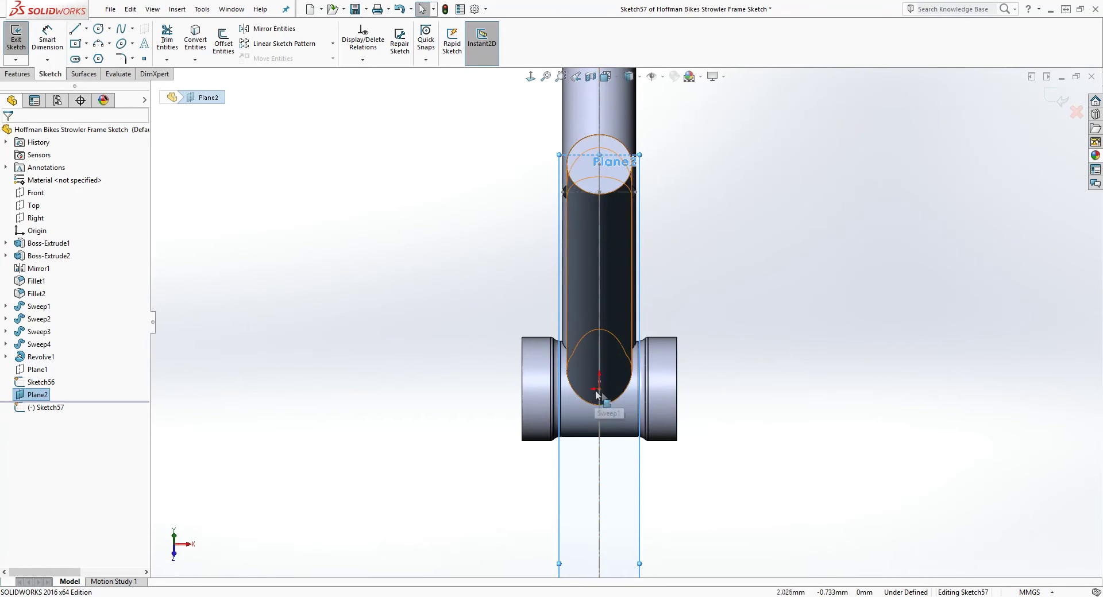
middle_drag(793, 473, 715, 433)
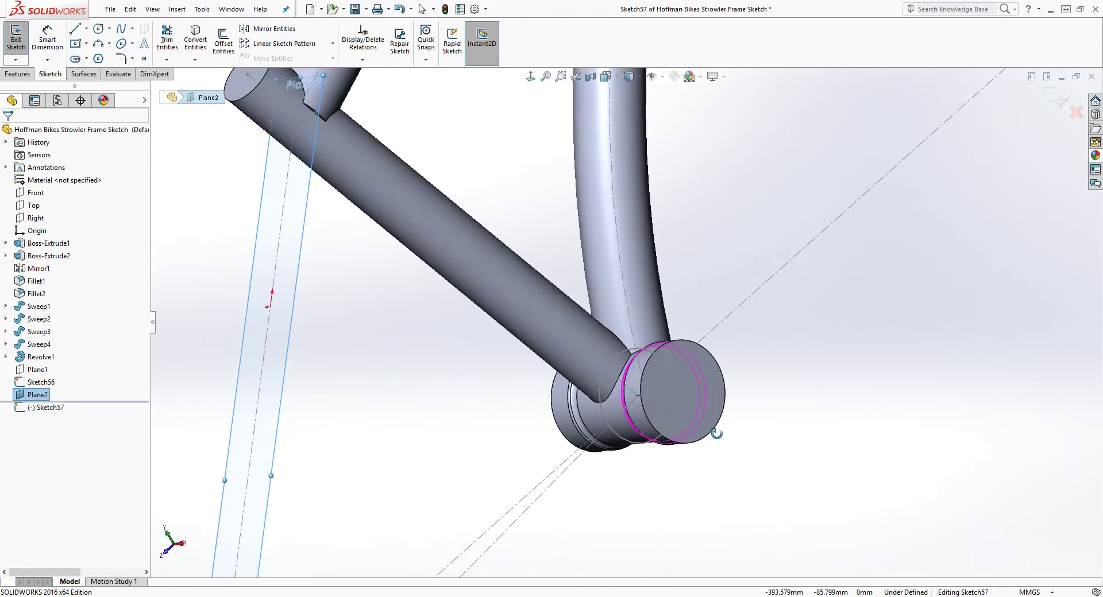
middle_drag(288, 305, 489, 222)
click(530, 77)
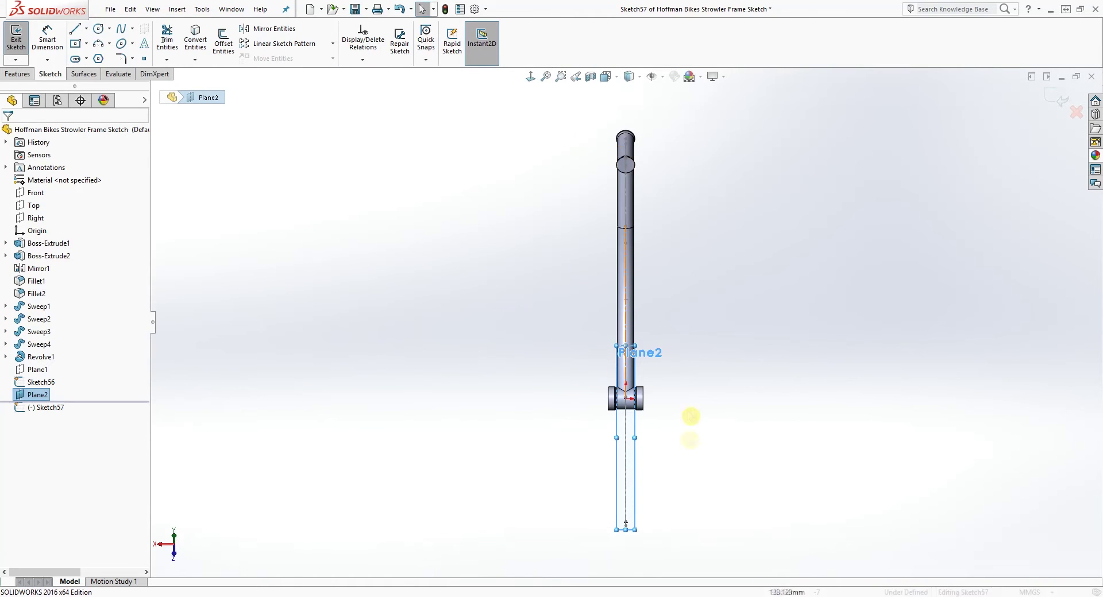
middle_drag(684, 426, 650, 409)
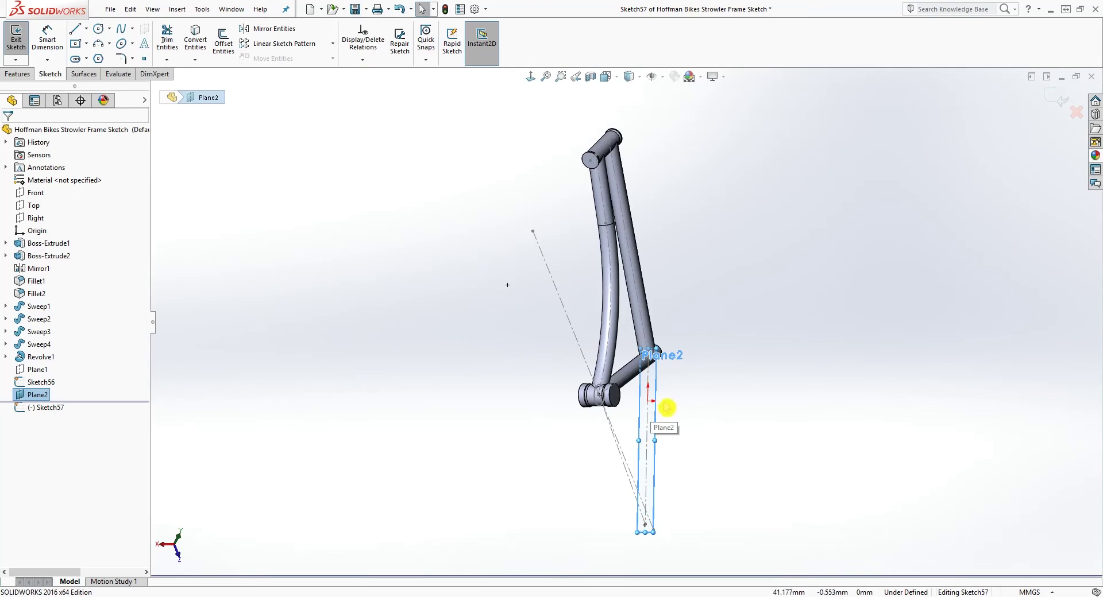
mouse_move(660, 413)
middle_down()
mouse_move(653, 401)
mouse_move(618, 406)
mouse_move(674, 389)
mouse_move(660, 391)
mouse_move(666, 384)
middle_up()
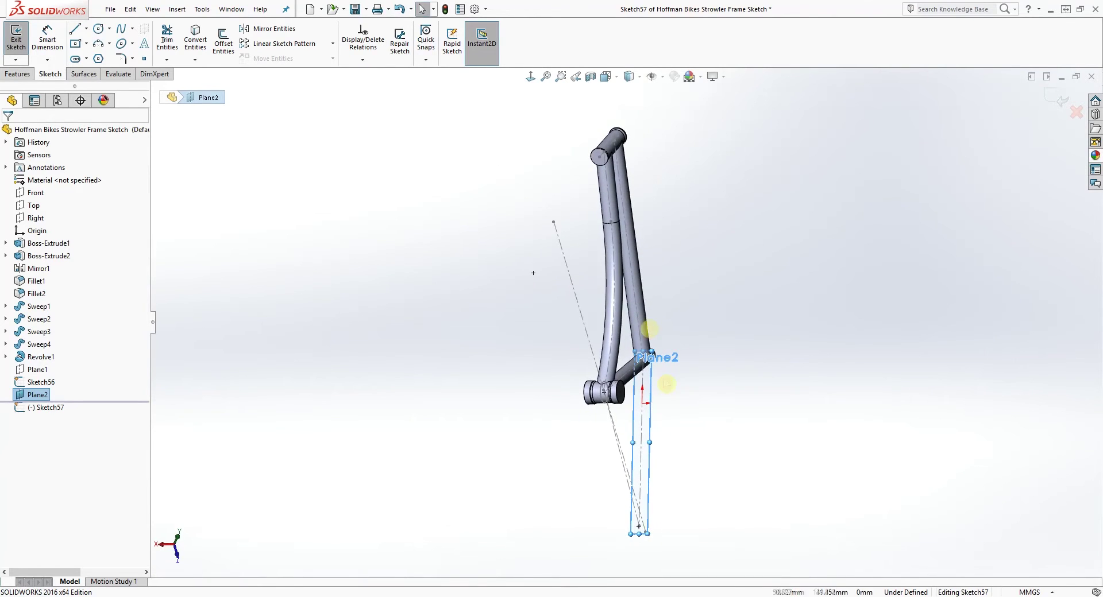
click(529, 77)
click(529, 78)
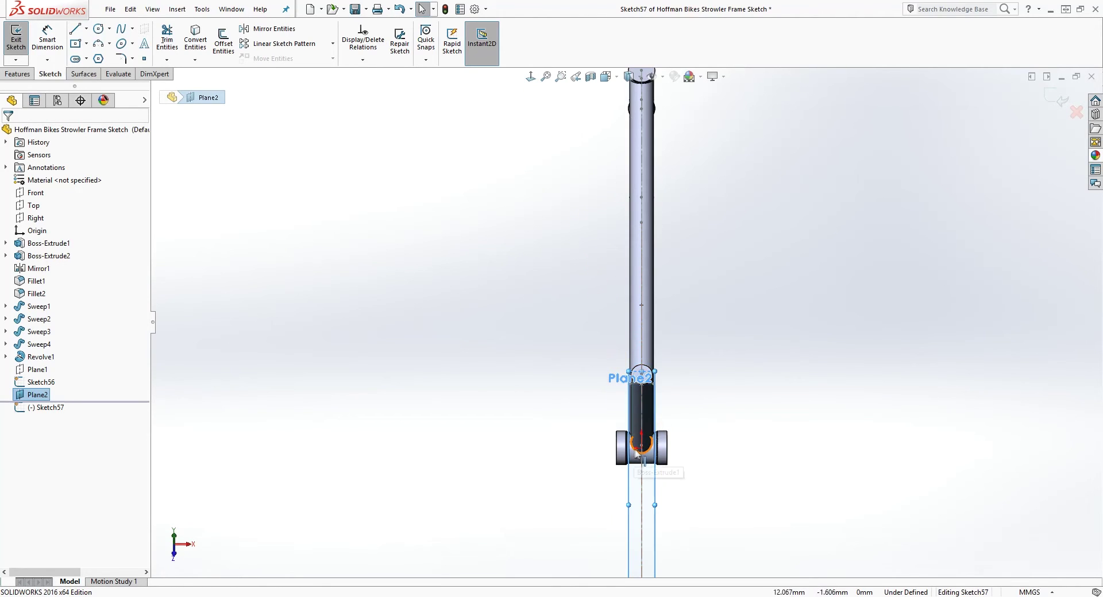
scroll(706, 449, down, 4)
scroll(638, 455, down, 2)
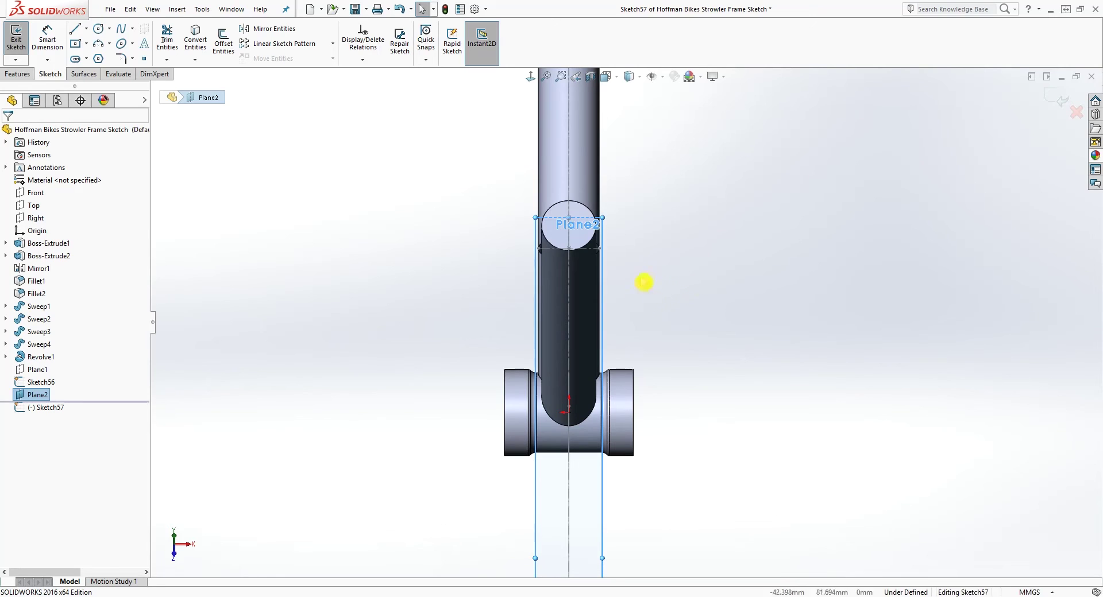
- Draw two connected lines from the construction line's midpoint at the seat tube, a short one angled outward and a long one running toward the rear axle
click(79, 32)
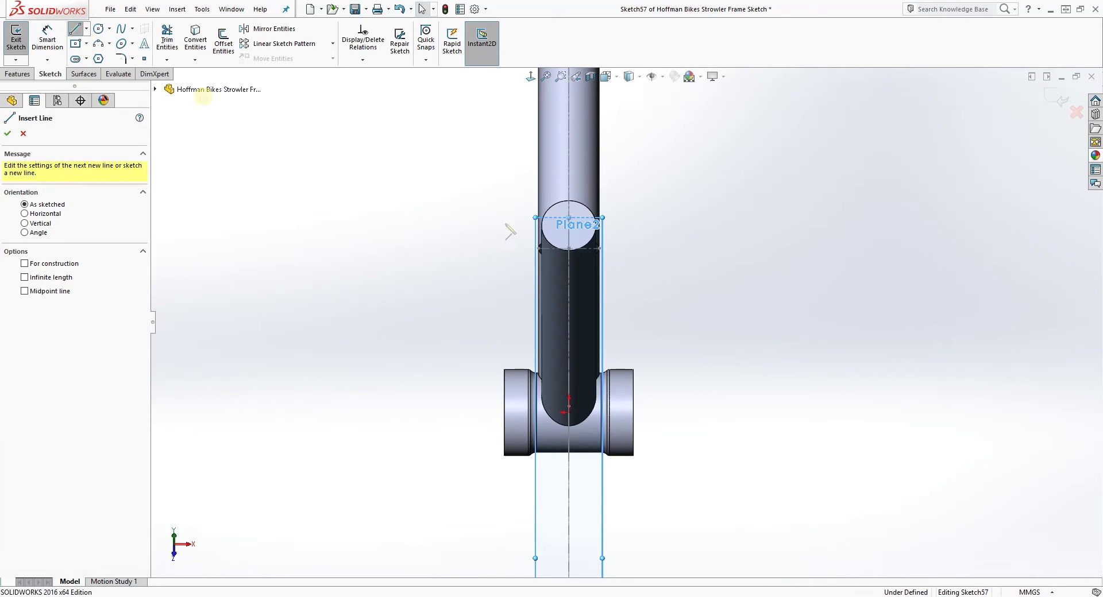
scroll(613, 290, down, 1)
middle_drag(669, 366, 586, 319)
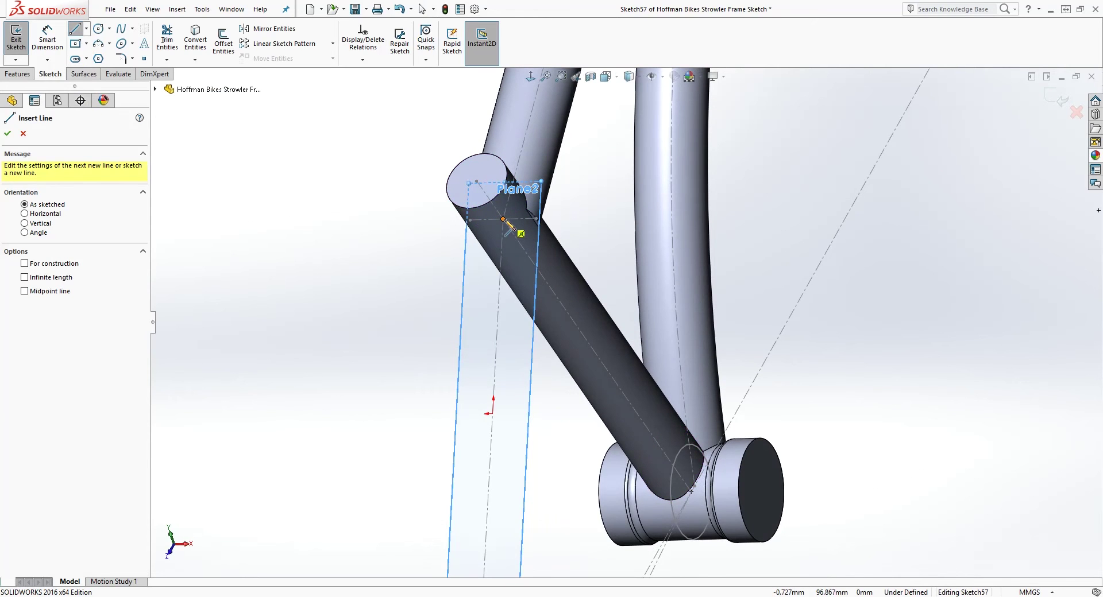
click(503, 220)
click(582, 317)
scroll(626, 324, up, 5)
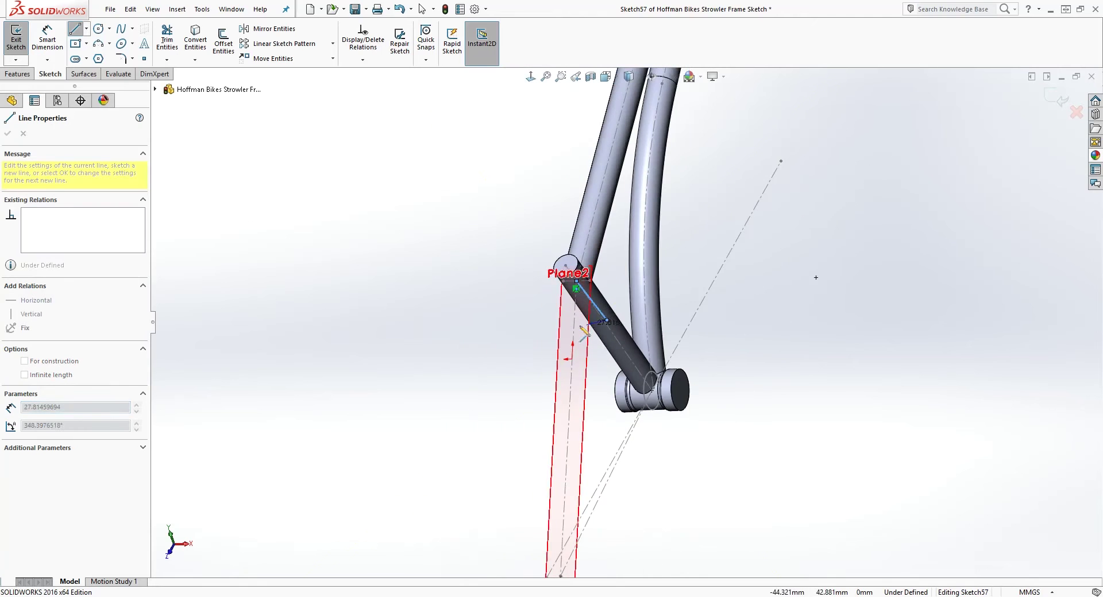
click(613, 515)
key(Escape)
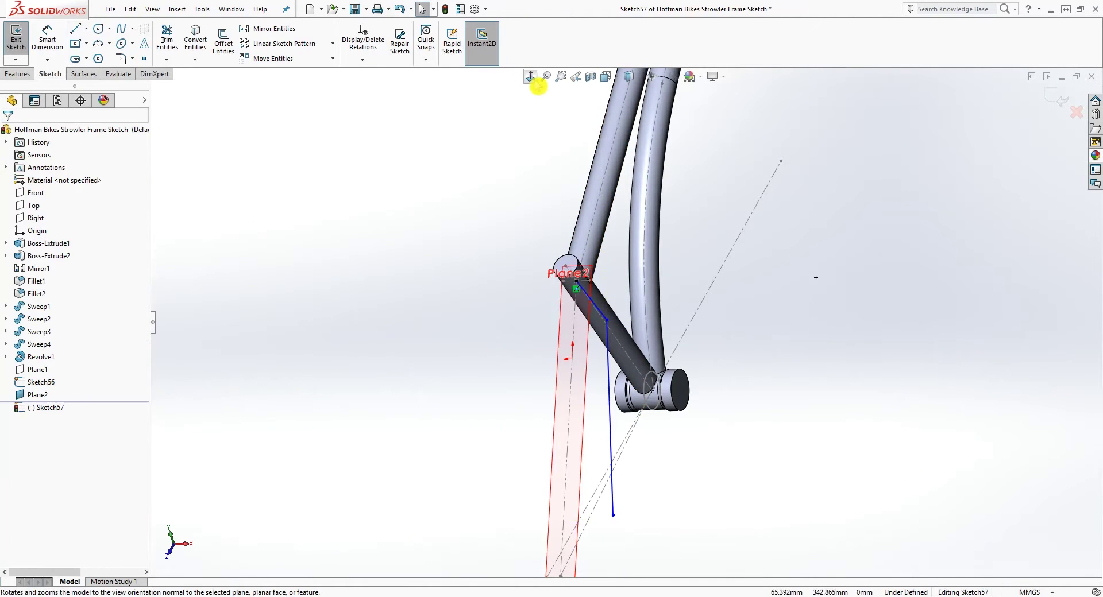
- View the sketch straight on and stretch the long line's free end farther toward the rear axle and slightly outward
click(535, 81)
click(530, 81)
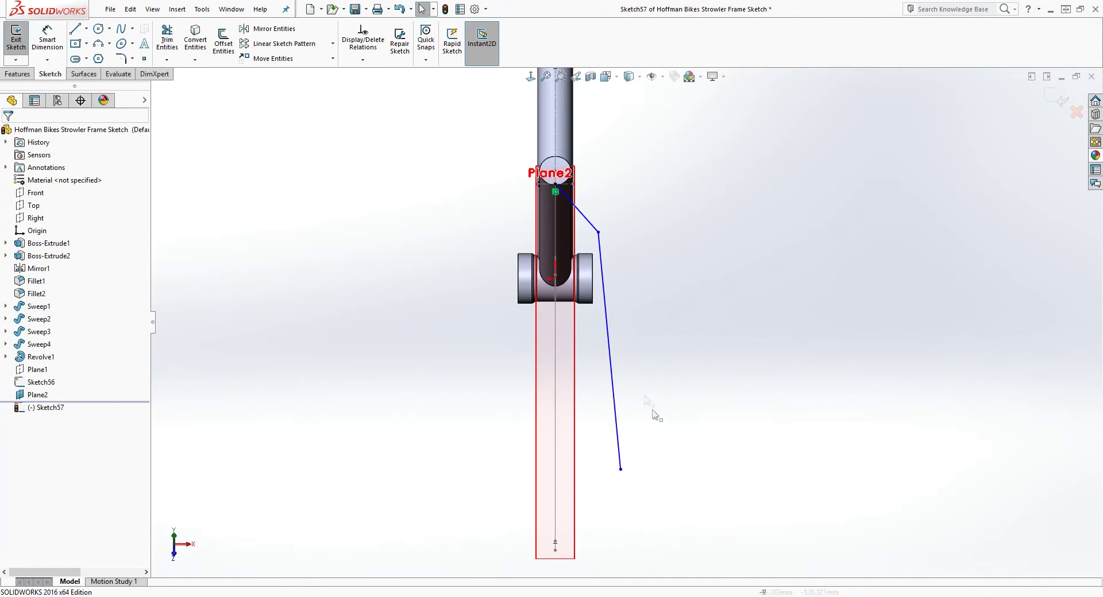
scroll(595, 231, down, 1)
scroll(652, 546, up, 1)
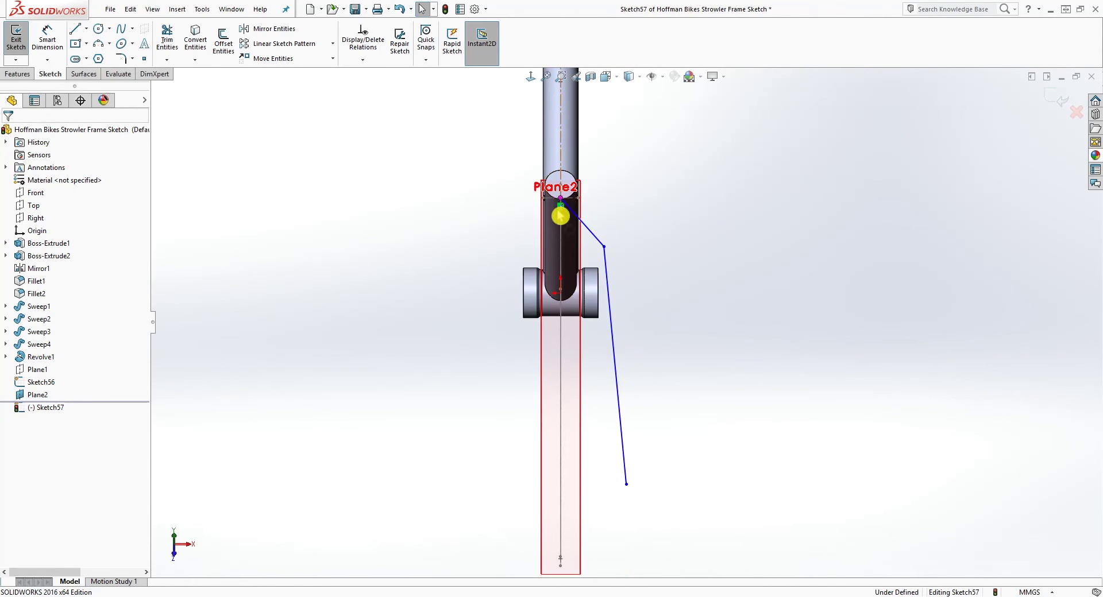
drag(626, 486, 636, 525)
click(662, 404)
- Draw a vertical line about 403 mm long from the seat tube midpoint past the rear axle point and make it construction geometry
right_drag(788, 342, 732, 322)
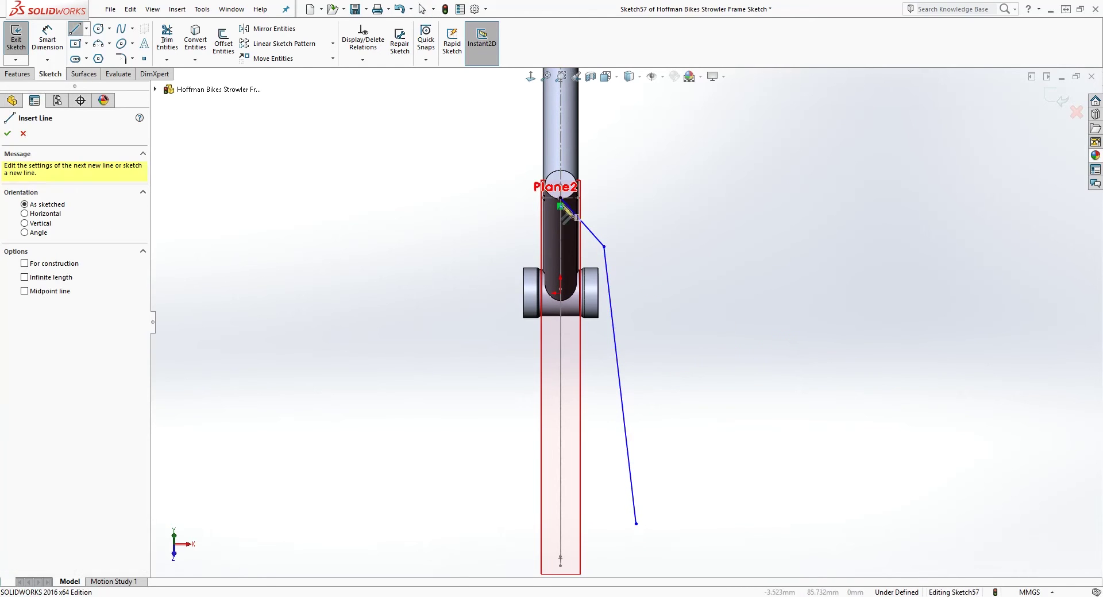
click(561, 205)
scroll(620, 318, up, 1)
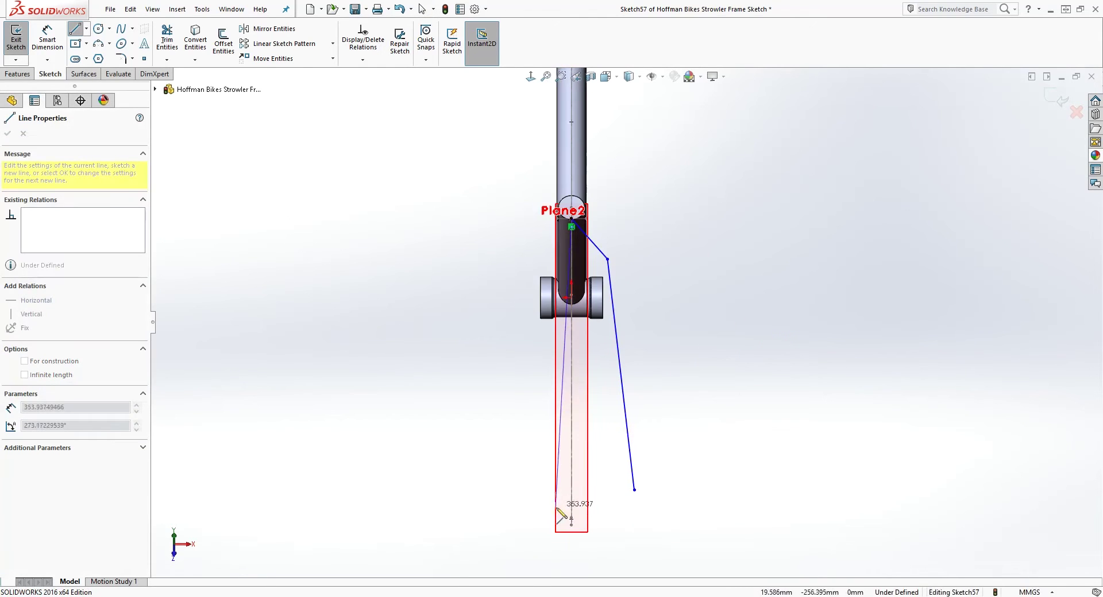
click(571, 548)
key(Escape)
click(572, 400)
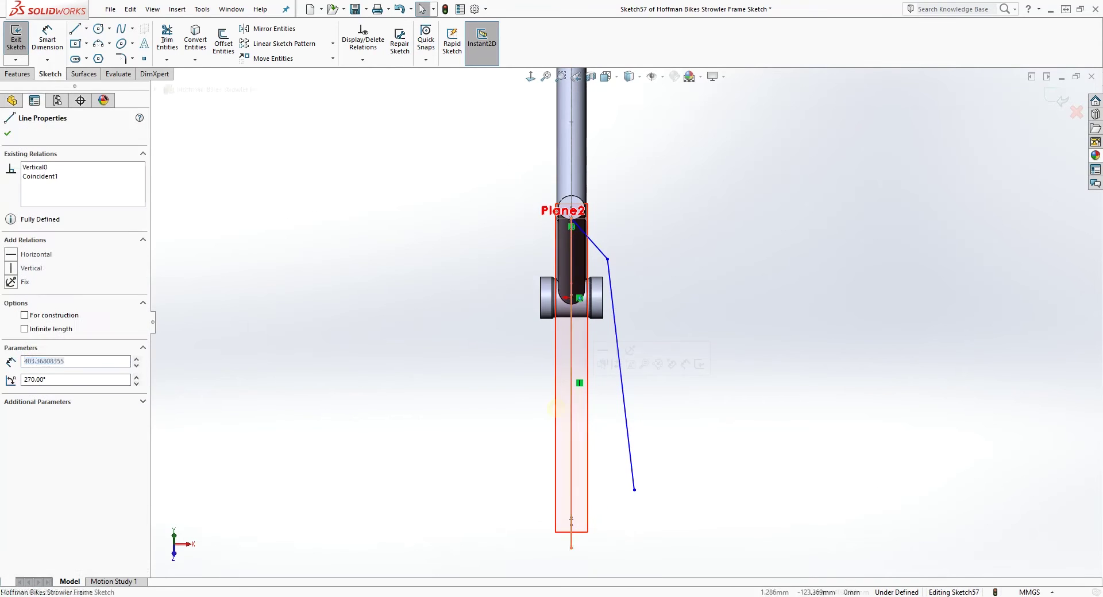
click(25, 315)
click(370, 357)
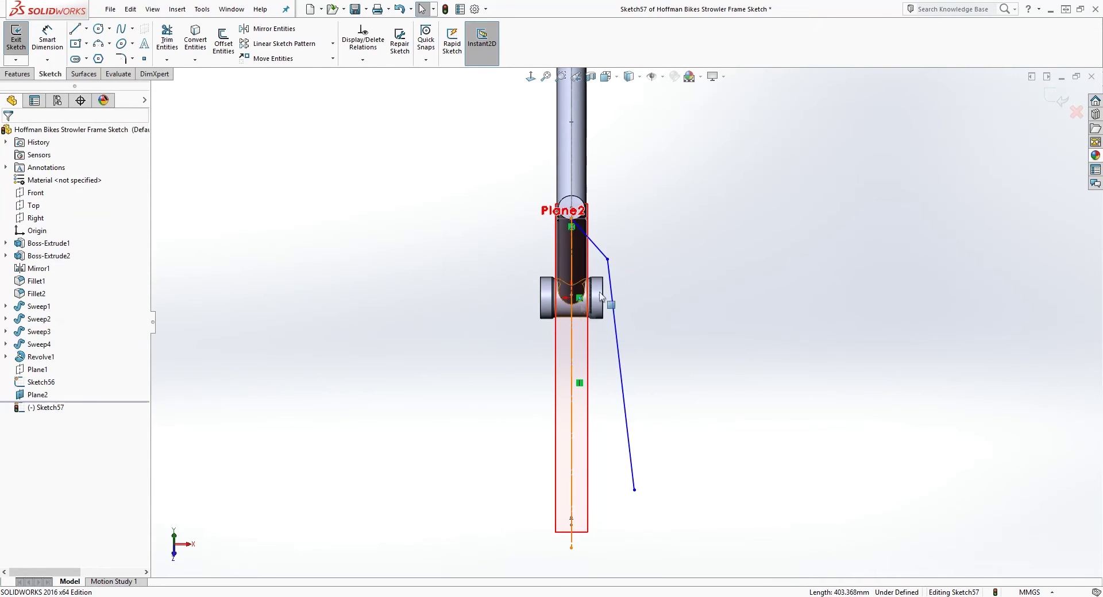
- Hide Sketch1, the profile sketch belonging to Boss-Extrude1
scroll(616, 219, down, 1)
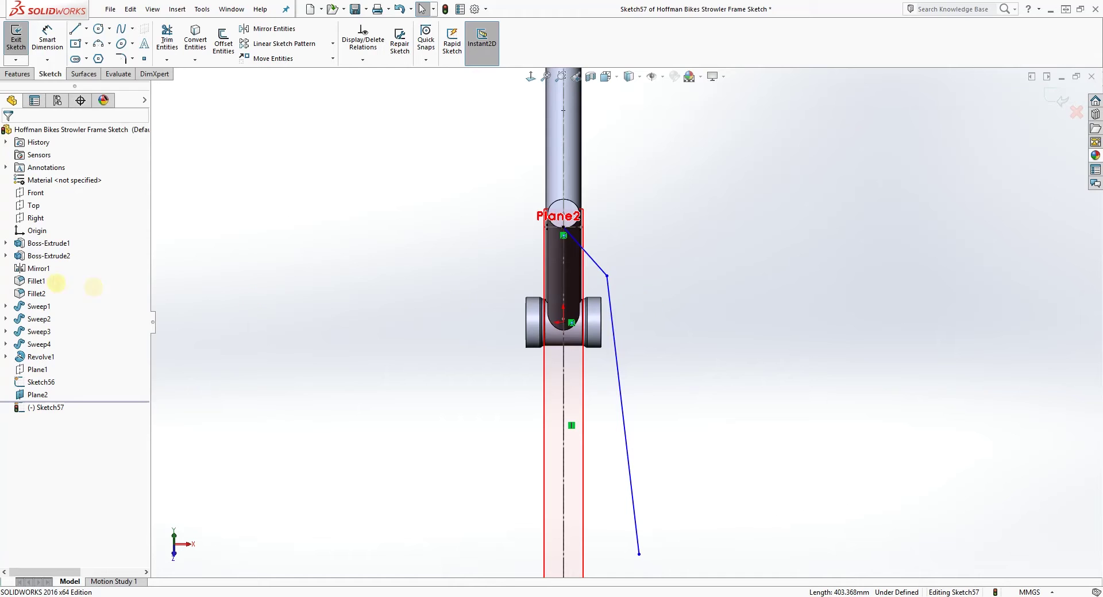
click(5, 243)
right_click(50, 257)
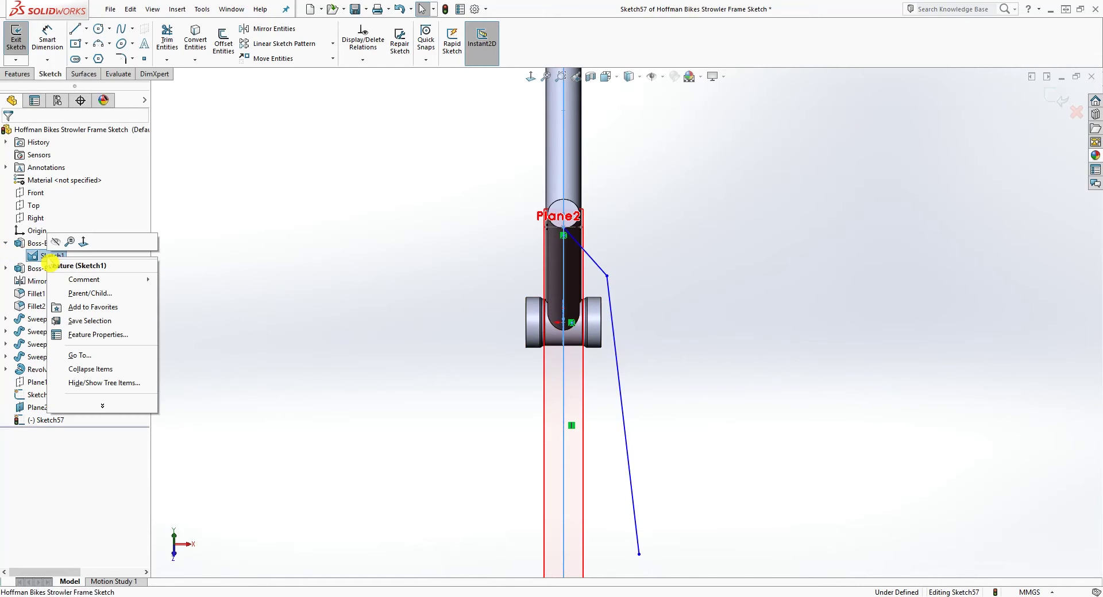
click(56, 242)
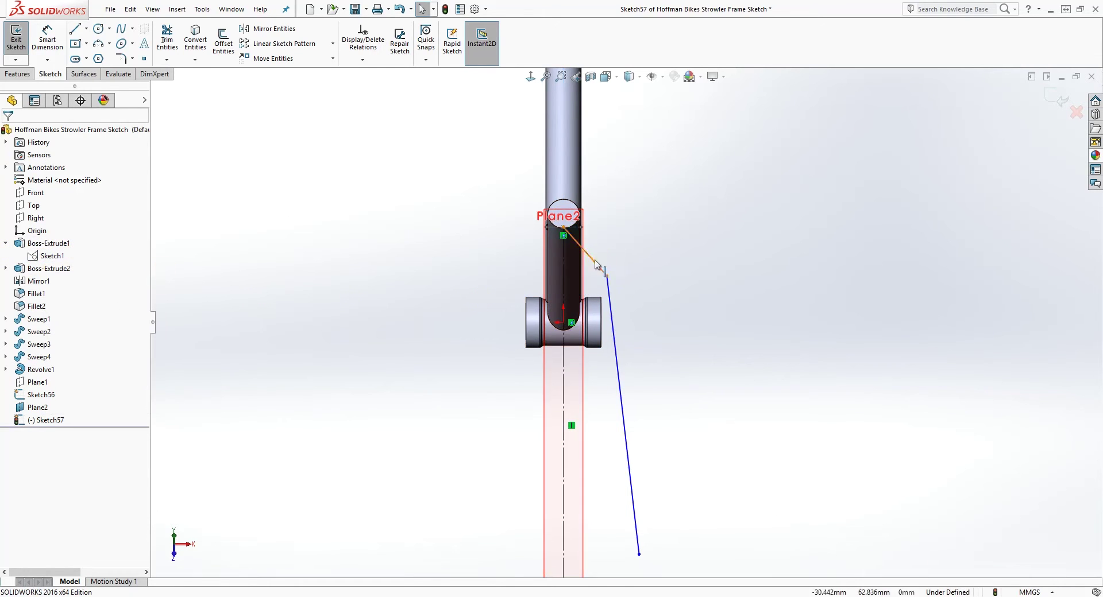
scroll(600, 391, up, 1)
scroll(593, 265, down, 1)
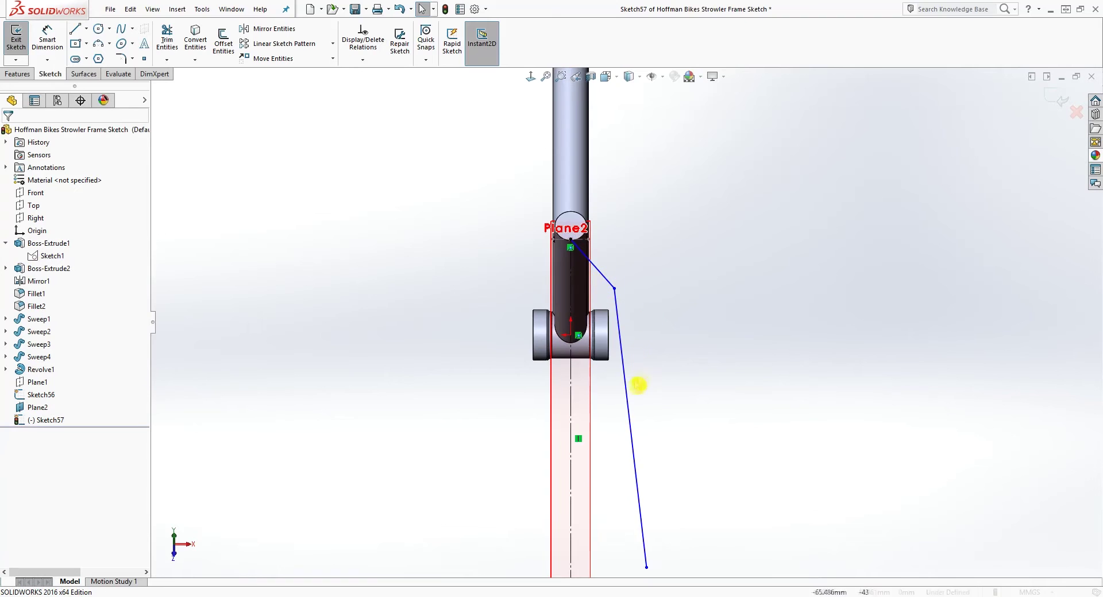
- Dimension the bend point symmetrically about the vertical construction line with a doubled distance of 88.9 mm, and place the value clear of the tube
right_drag(655, 311, 659, 270)
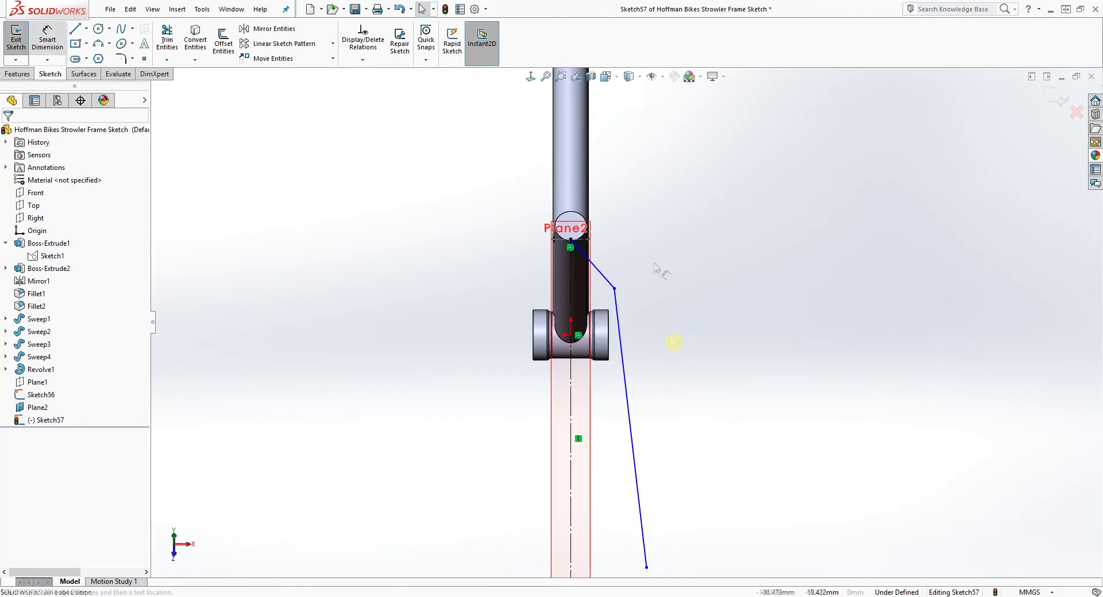
click(615, 288)
click(571, 294)
click(567, 165)
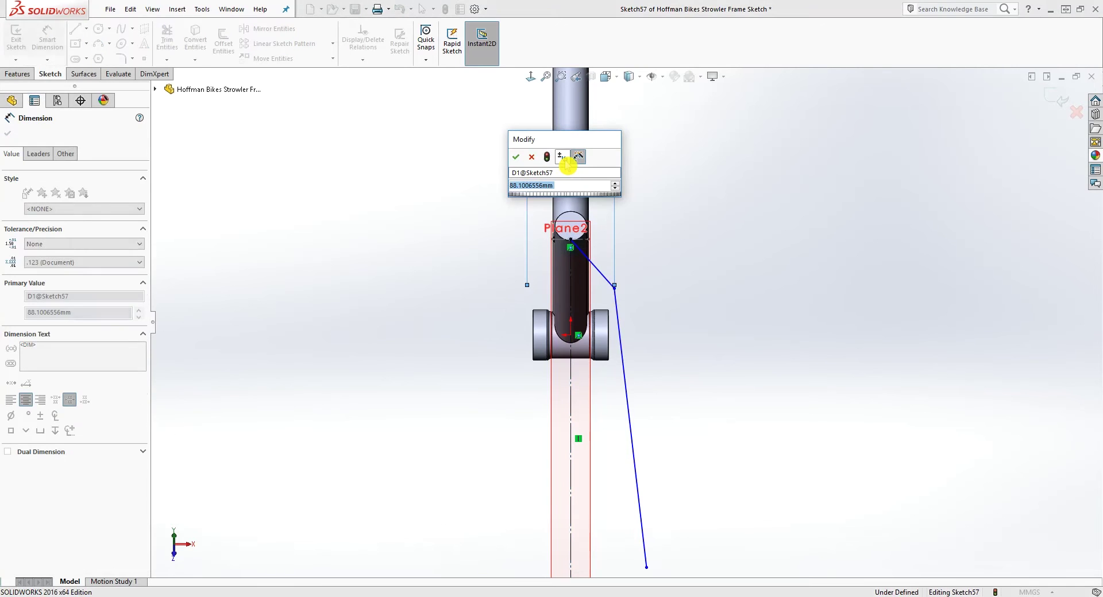
text(88)
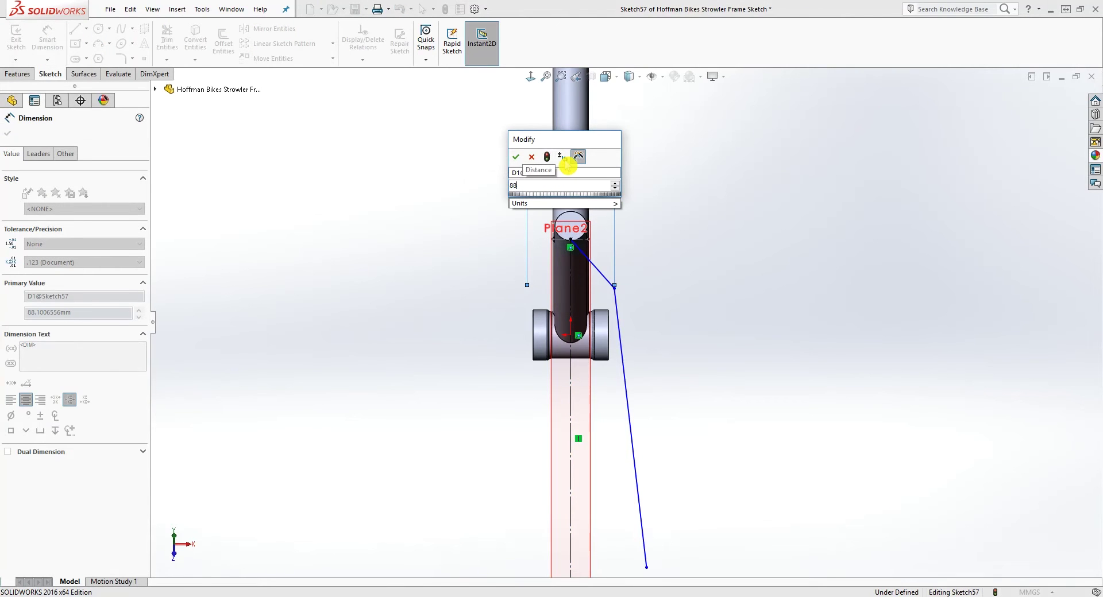
text(.9)
key(Return)
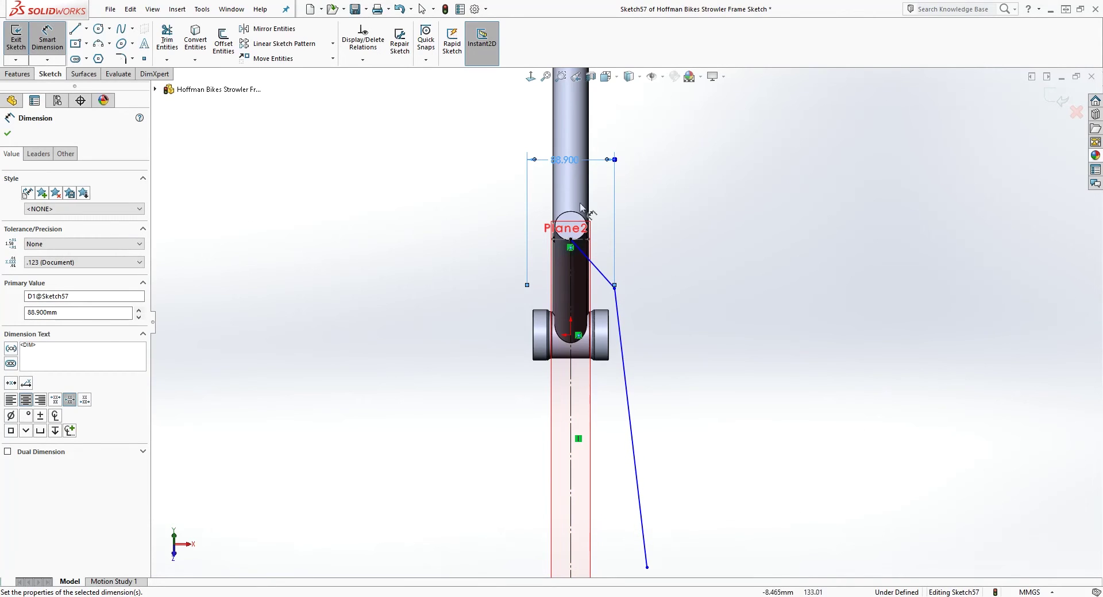
click(615, 292)
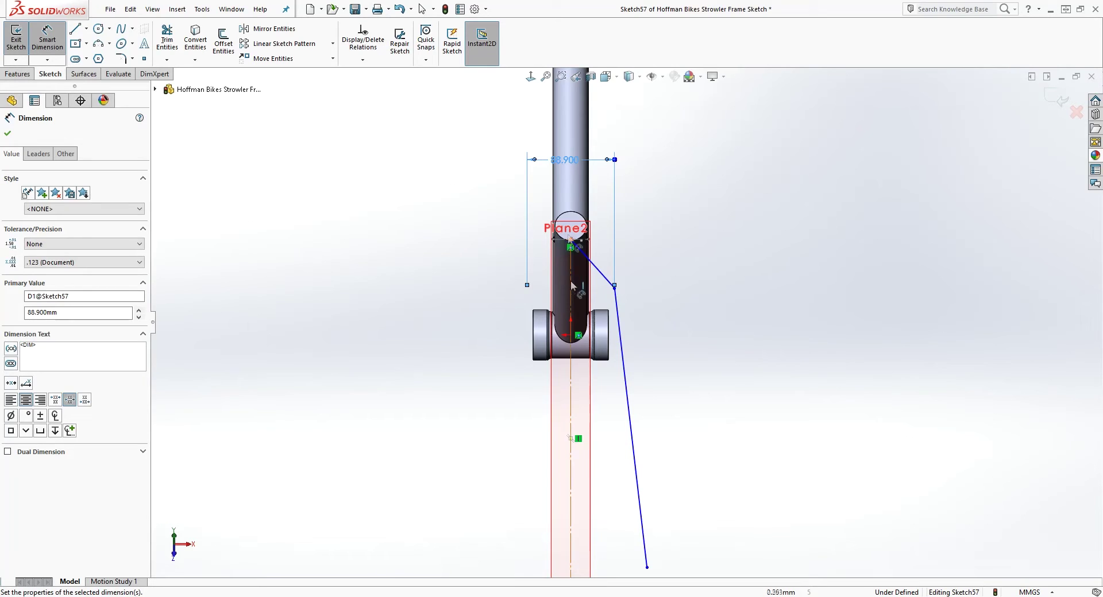
drag(566, 165, 487, 199)
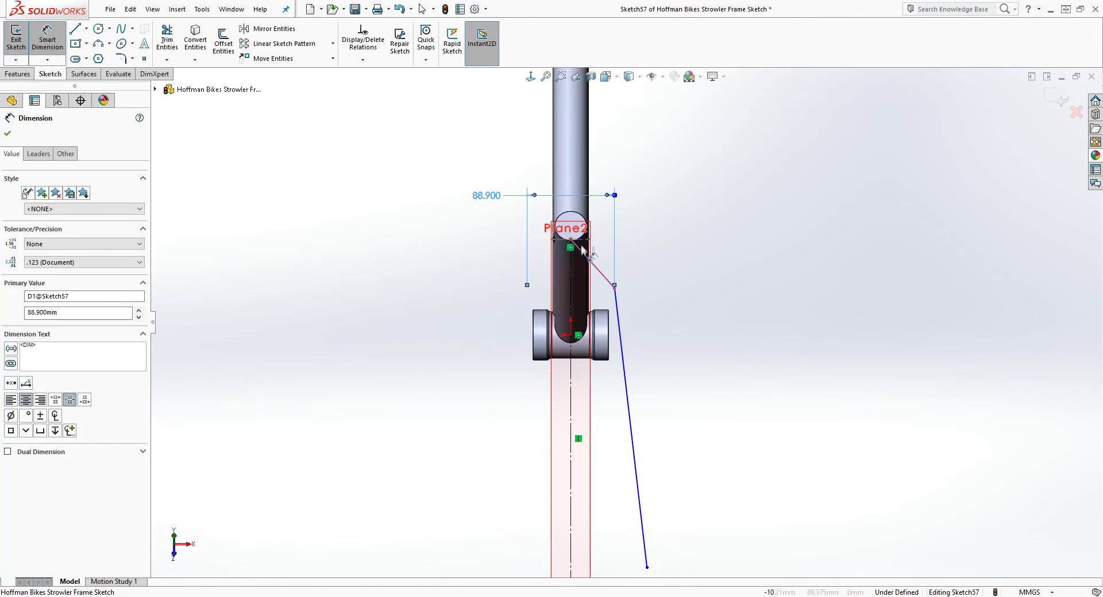
- Dimension the vertical distance from the seat tube midpoint to the long line's free end as 330 mm
scroll(654, 332, up, 2)
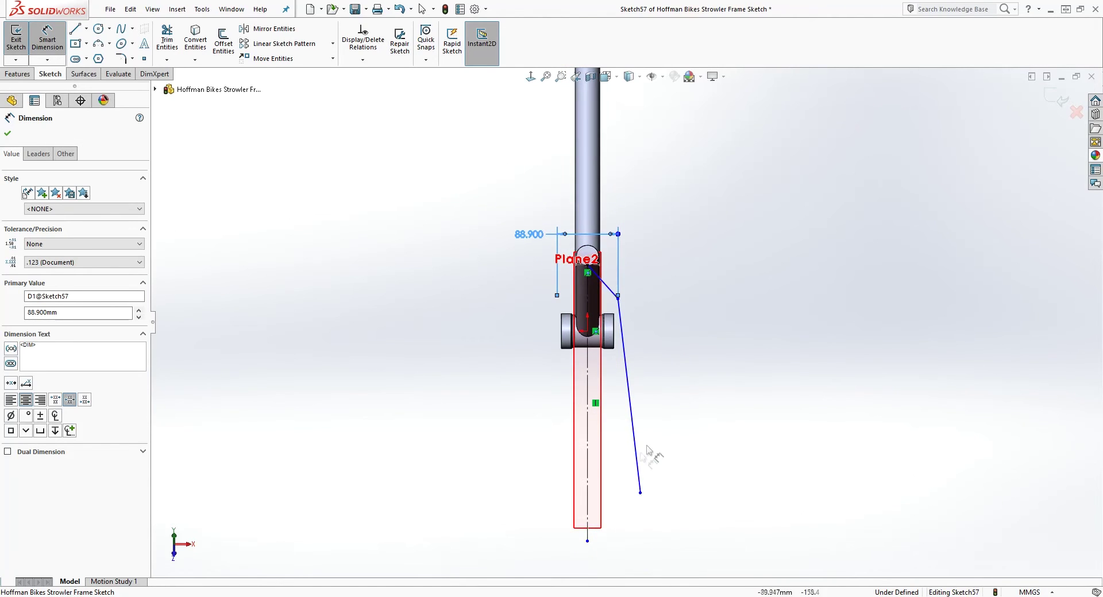
click(640, 493)
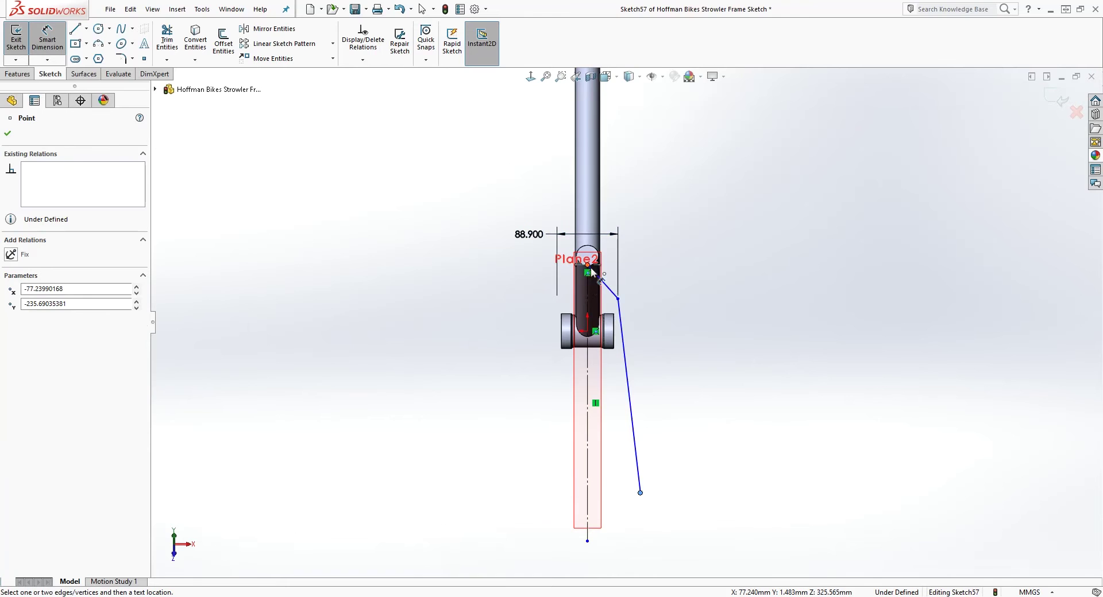
click(590, 273)
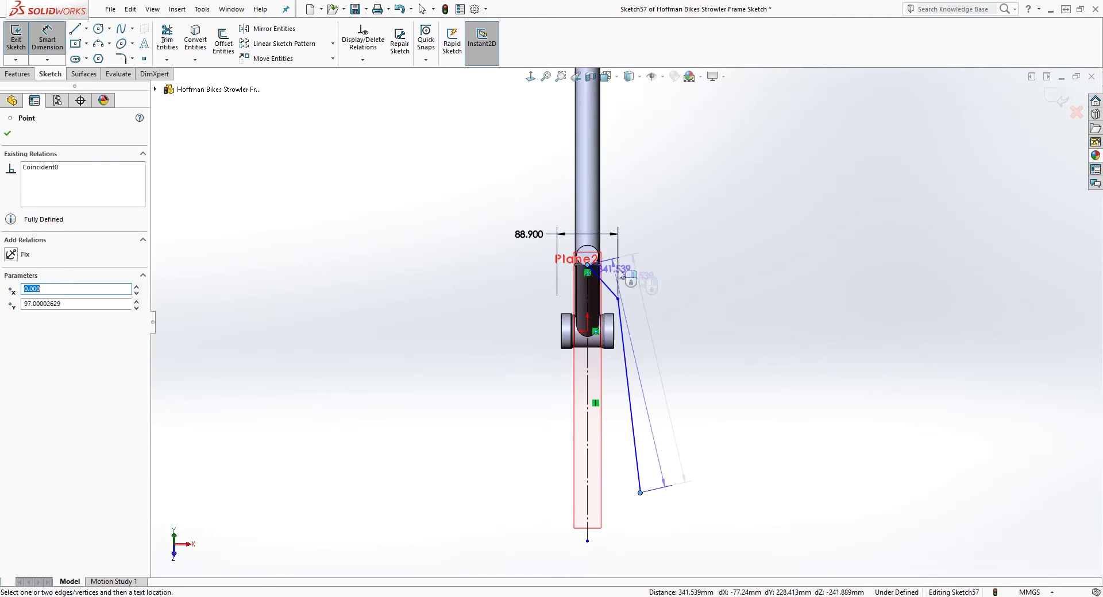
click(725, 336)
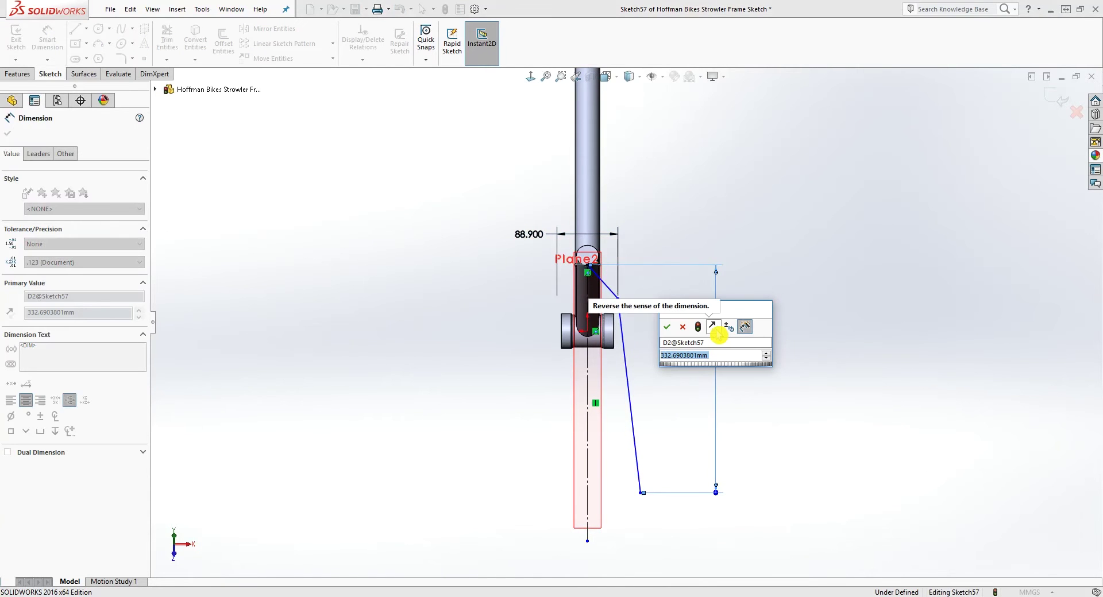
text(330)
key(Return)
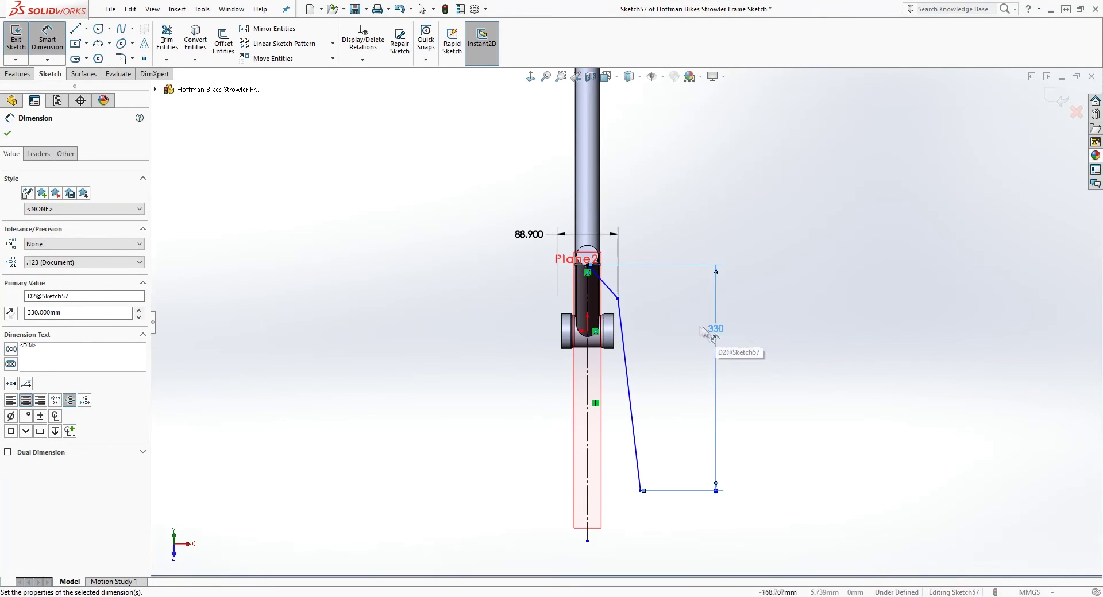
- Dimension the vertical distance from the seat tube midpoint to the bend point as 63.5 mm
click(618, 300)
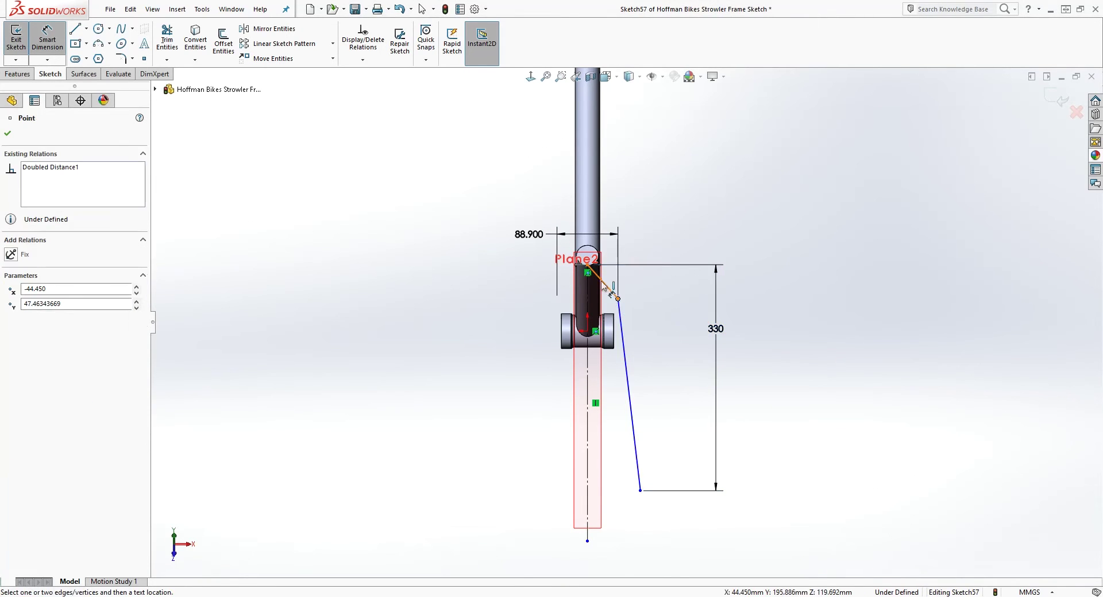
click(589, 271)
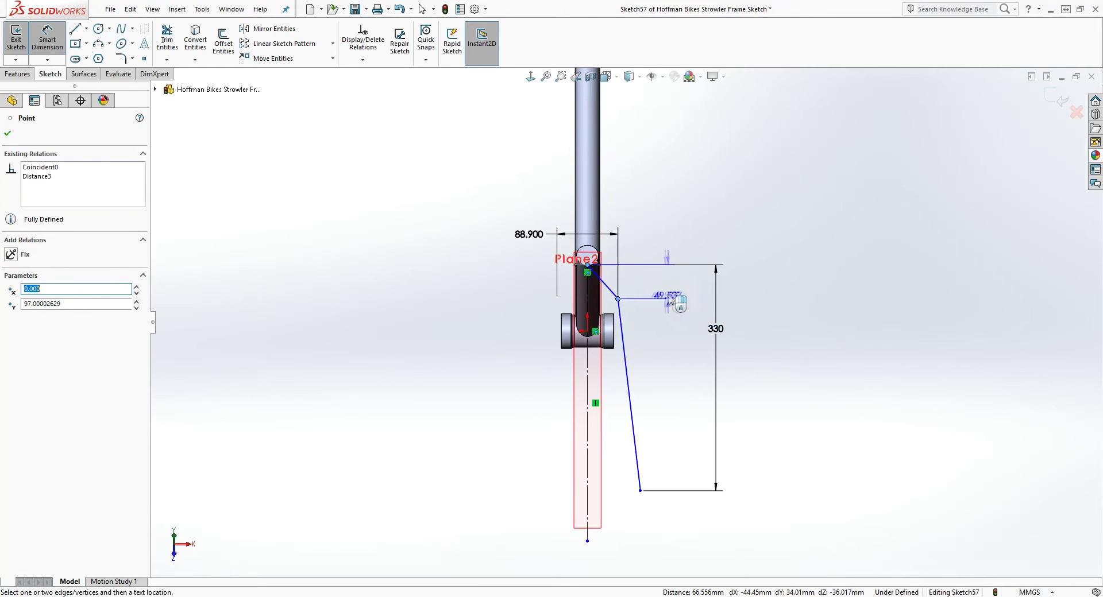
click(676, 295)
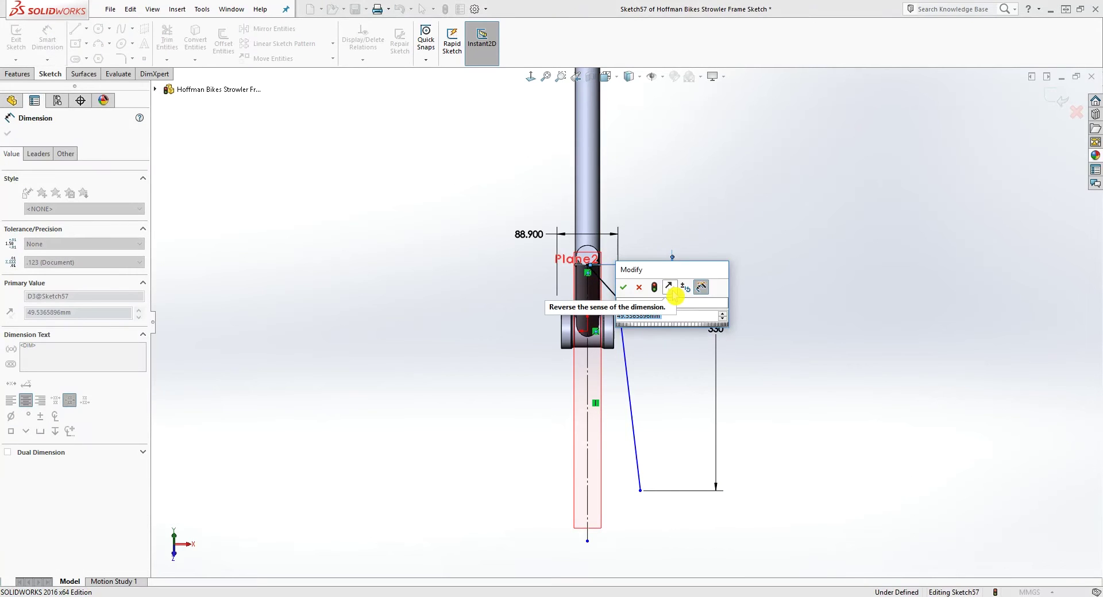
text(63.5)
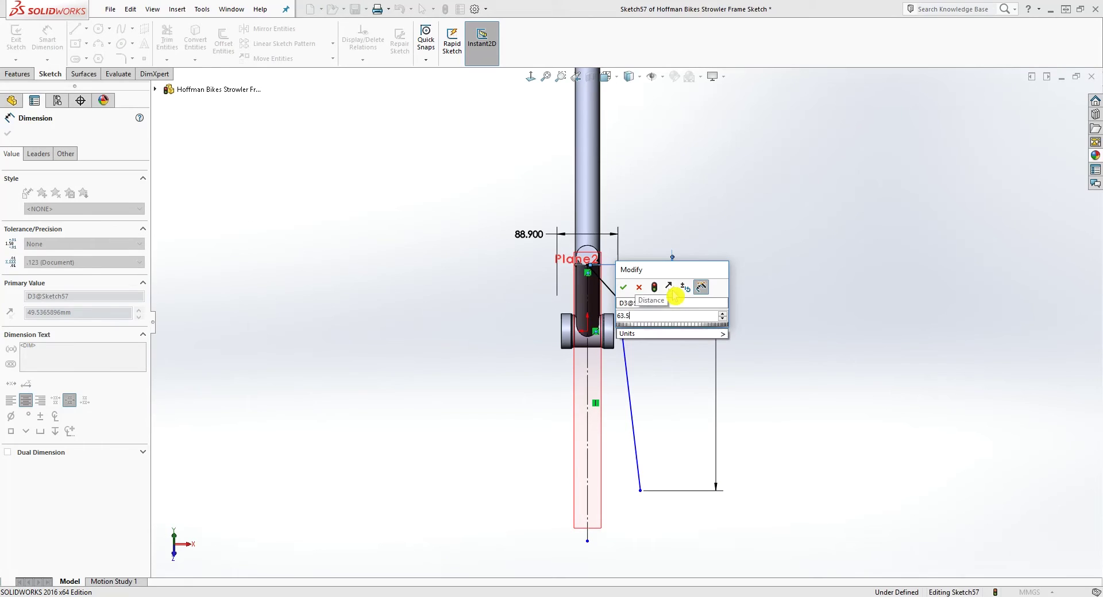
key(Return)
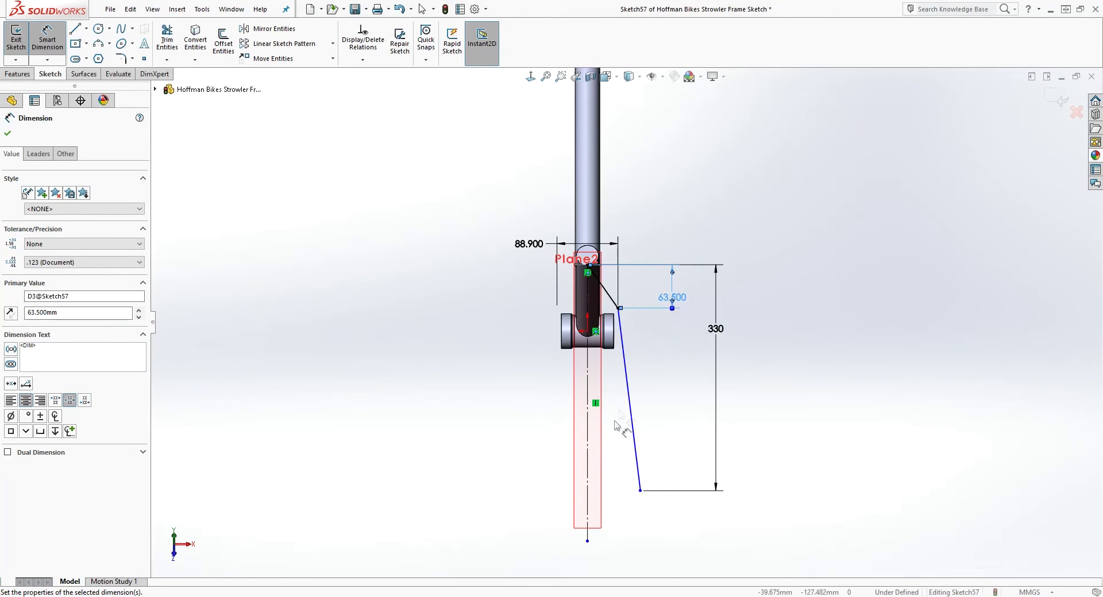
- Dimension the long line's free end about the construction line with a doubled distance of 114.3 mm
click(640, 491)
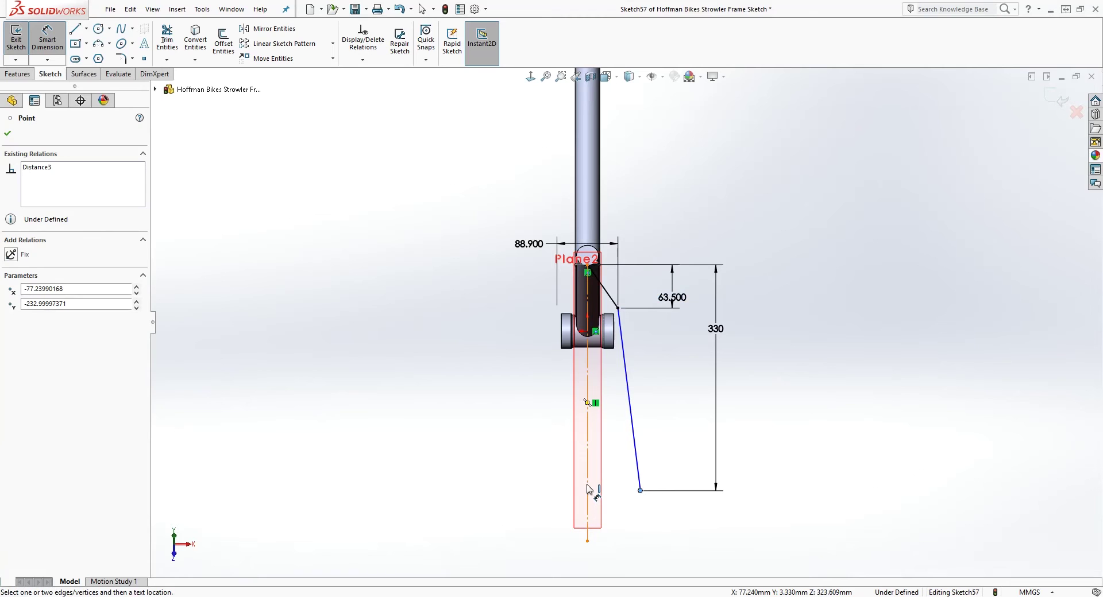
click(587, 489)
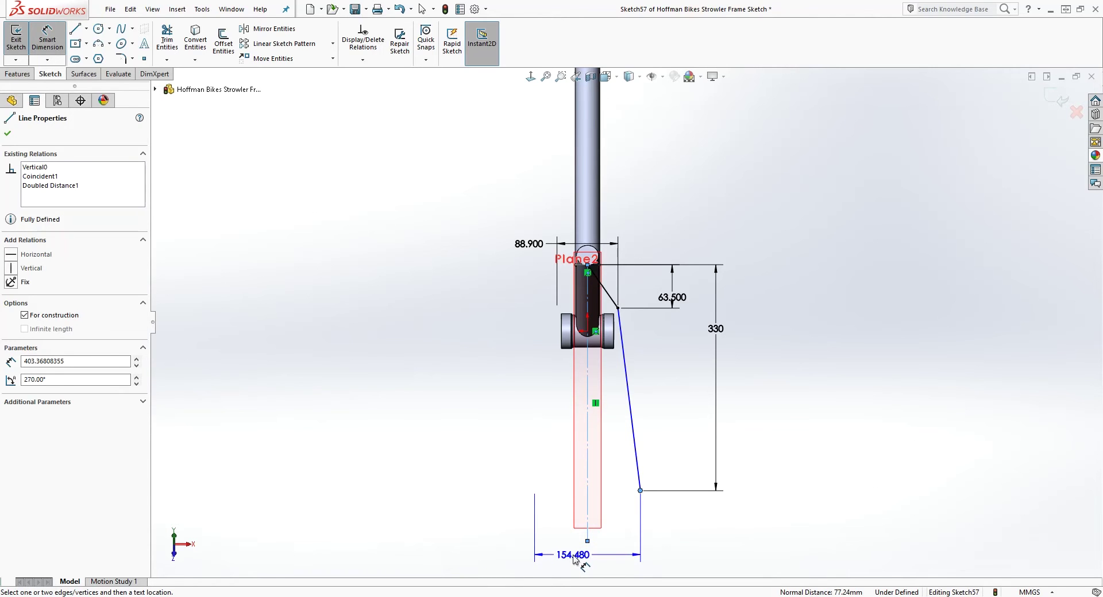
click(574, 560)
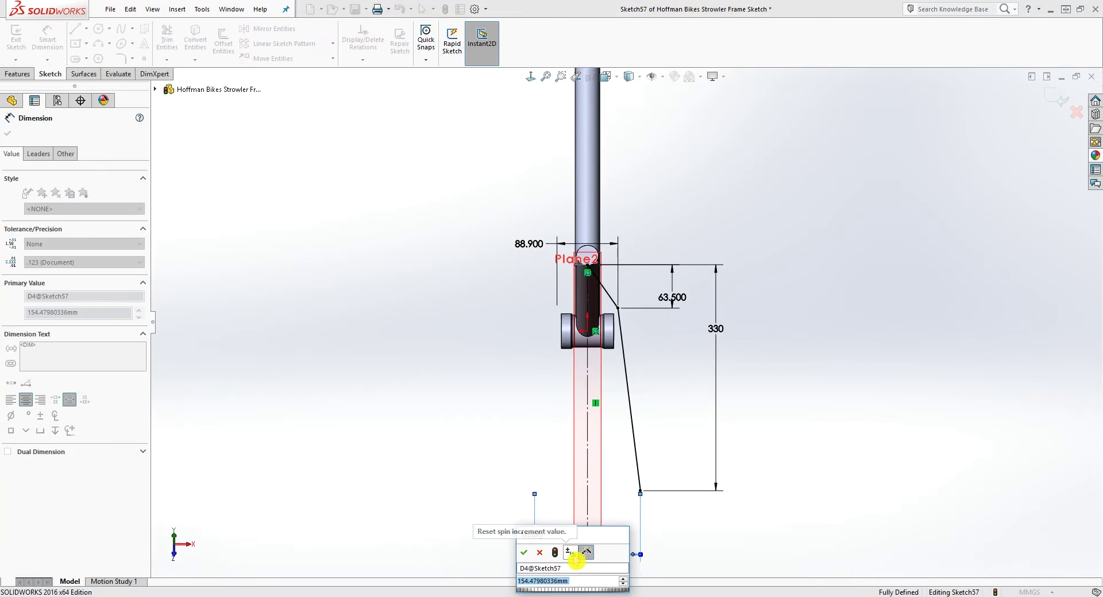
text(114.3)
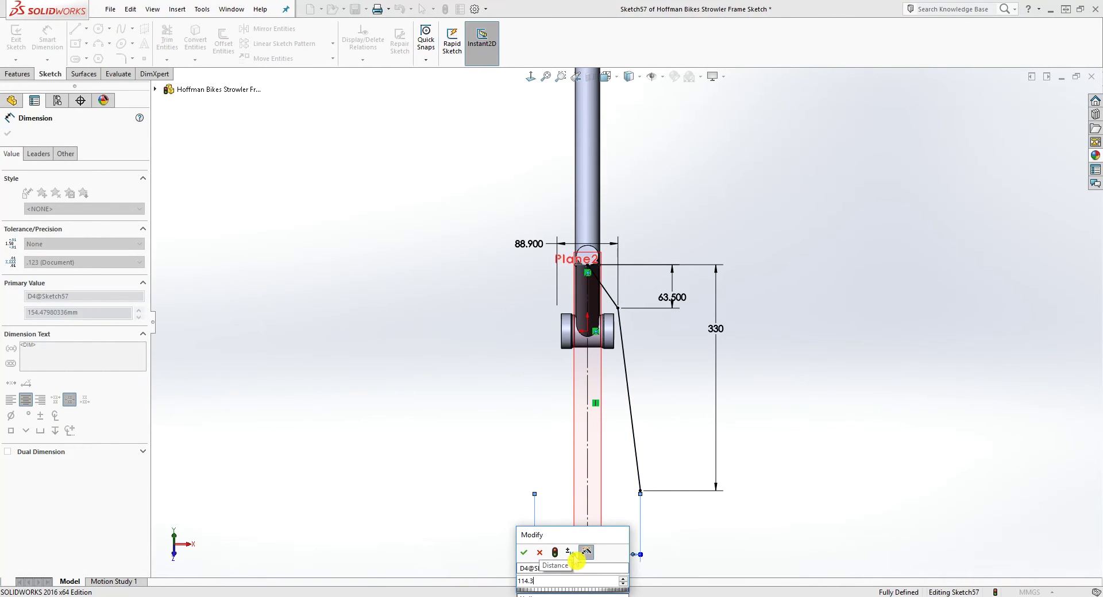
key(Return)
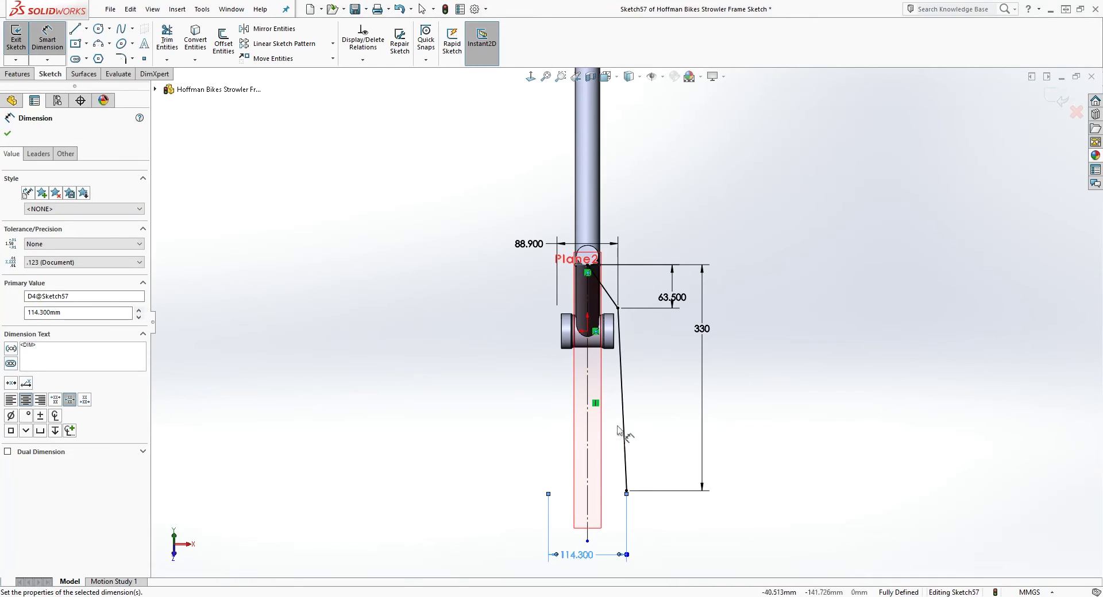
click(654, 445)
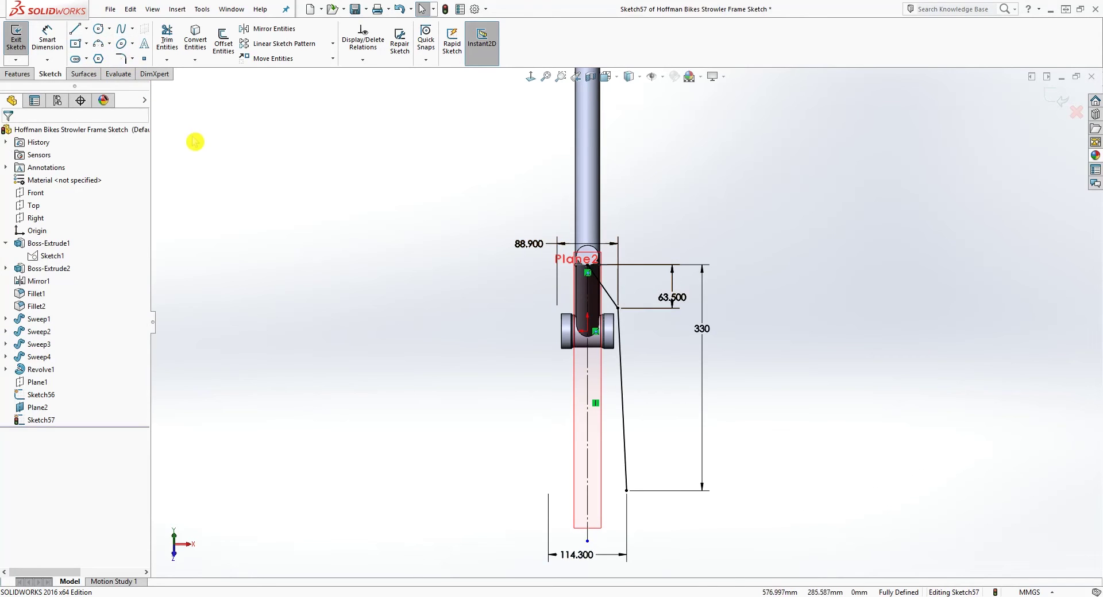
- Round the corner between the short and long lines with a 76.2 mm sketch fillet
click(124, 58)
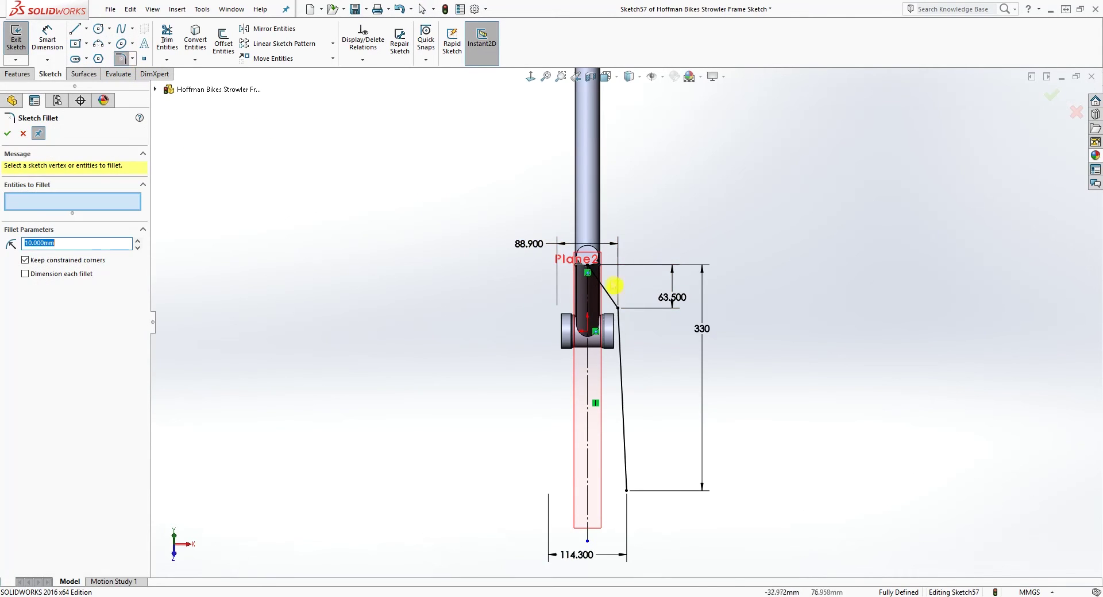
click(619, 325)
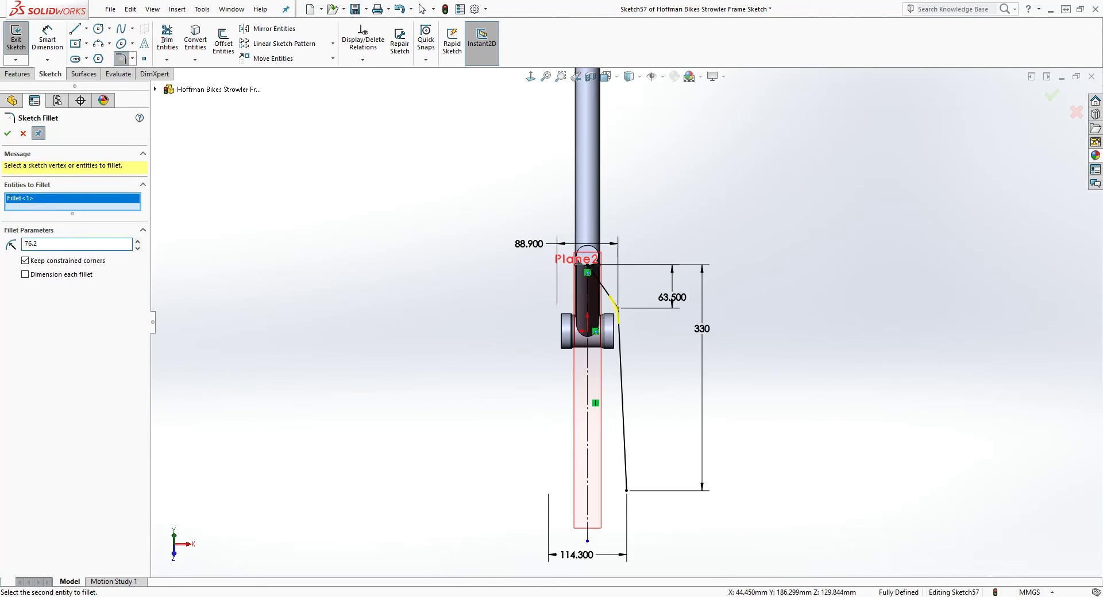
scroll(718, 494, down, 3)
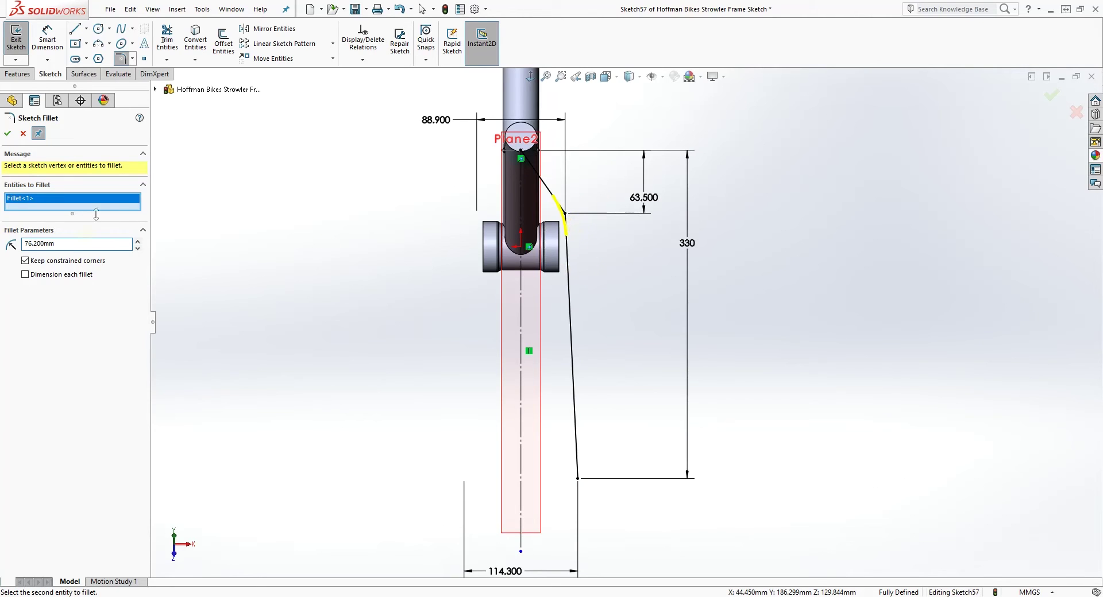
click(8, 134)
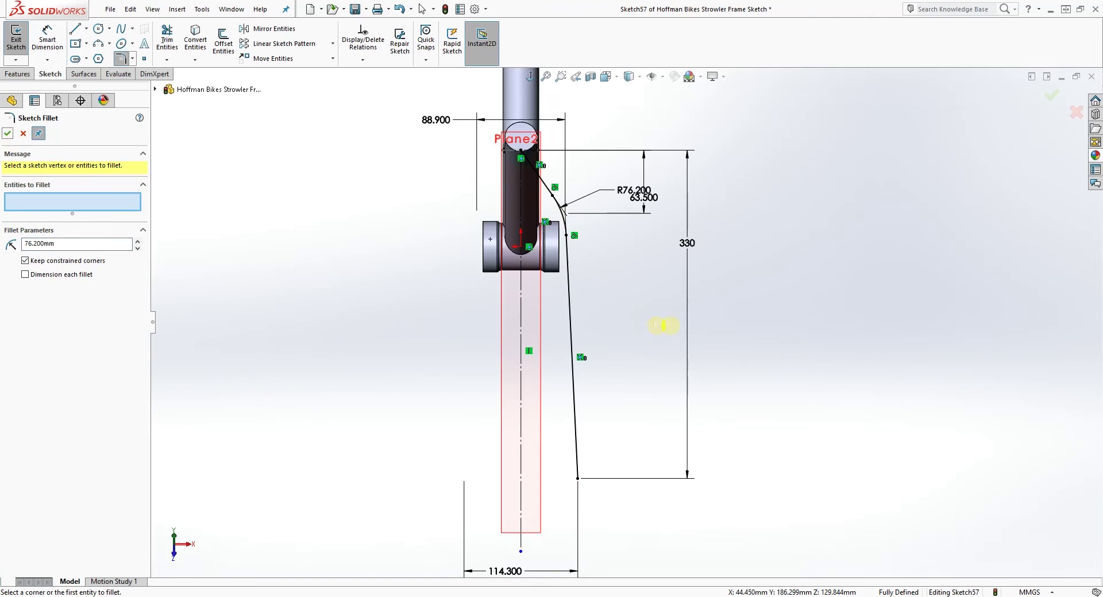
scroll(663, 326, up, 2)
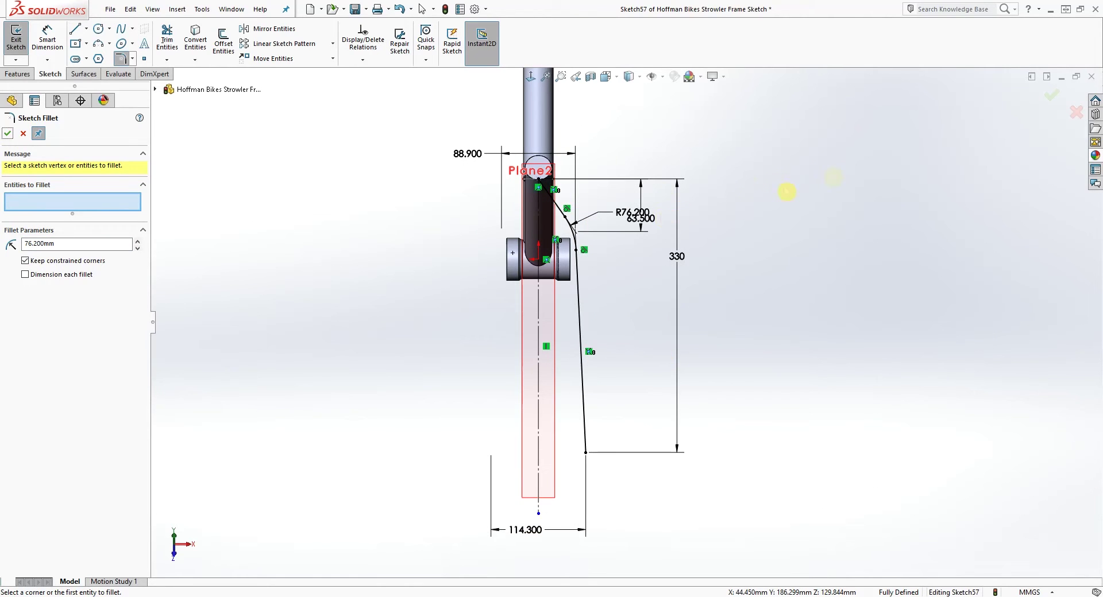
scroll(632, 225, down, 3)
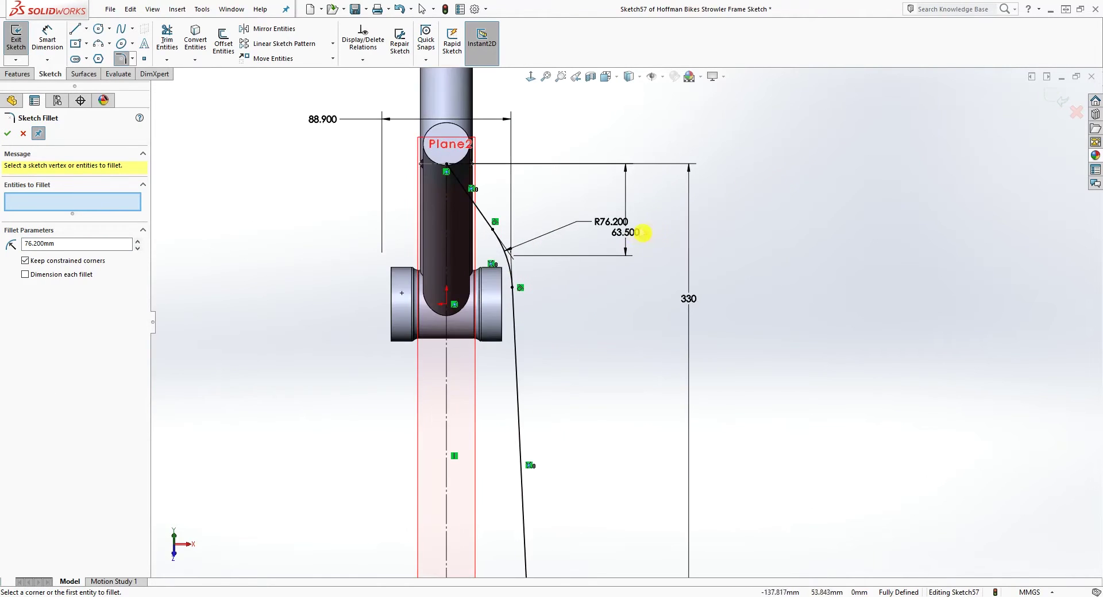
key(Escape)
scroll(615, 305, up, 3)
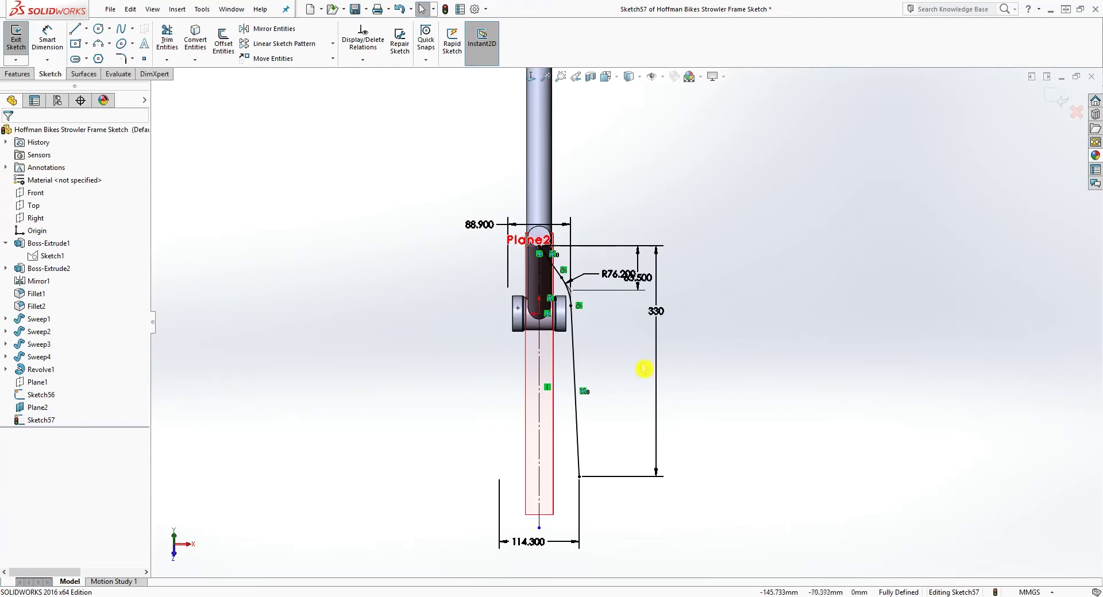
- Finish the seat stay path sketch and hide the inclined Plane2
click(1062, 101)
mouse_move(672, 402)
middle_down()
mouse_move(655, 389)
mouse_move(597, 407)
mouse_move(617, 311)
mouse_move(583, 313)
mouse_move(618, 276)
mouse_move(603, 264)
mouse_move(606, 237)
mouse_move(611, 263)
middle_up()
right_click(591, 290)
click(626, 270)
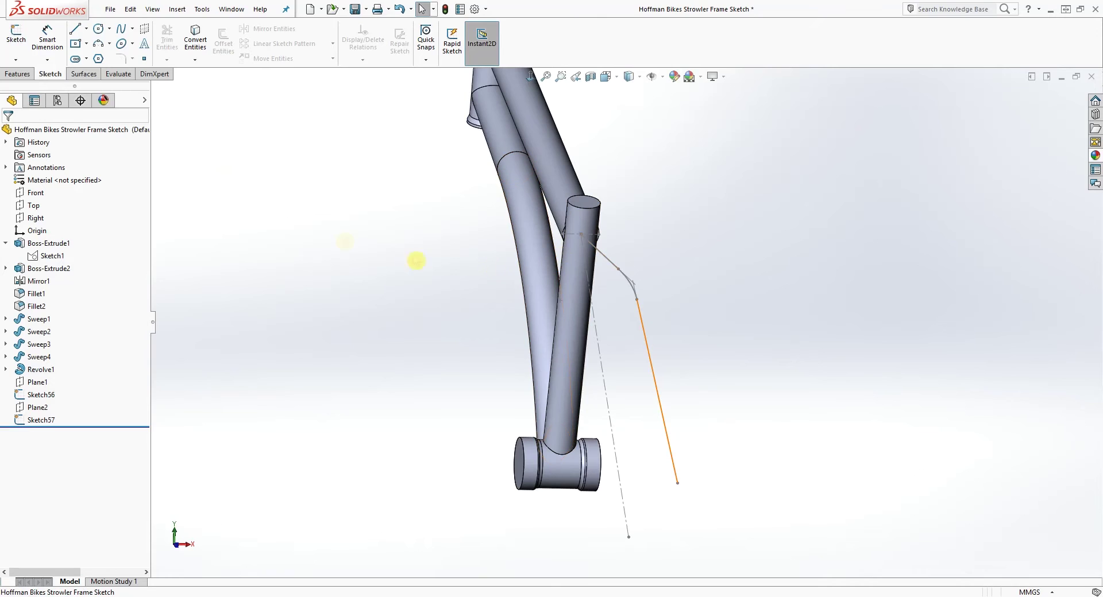
click(29, 75)
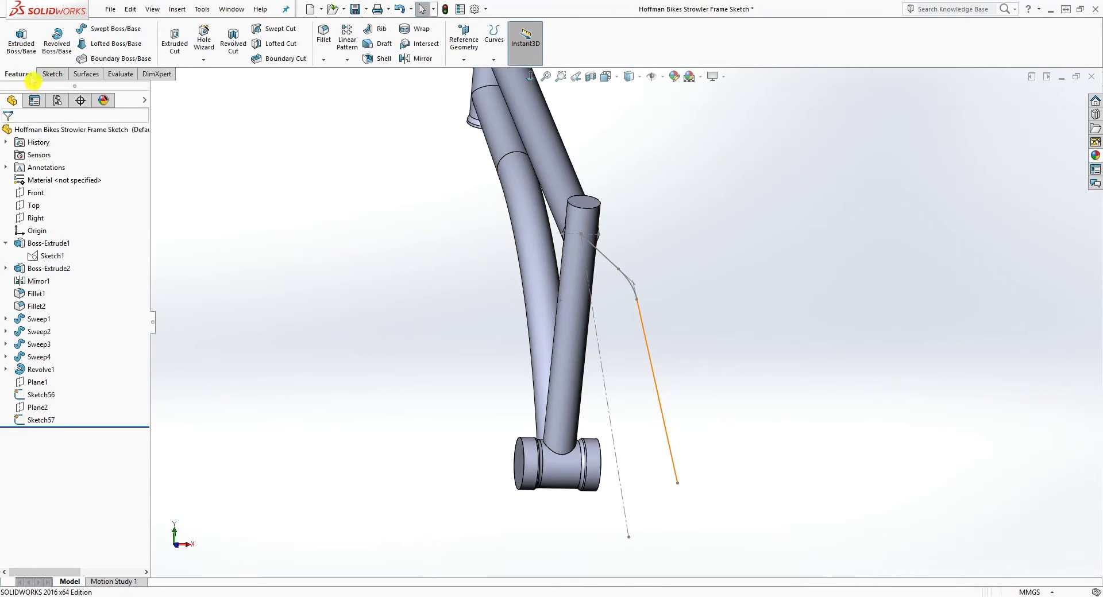
click(464, 42)
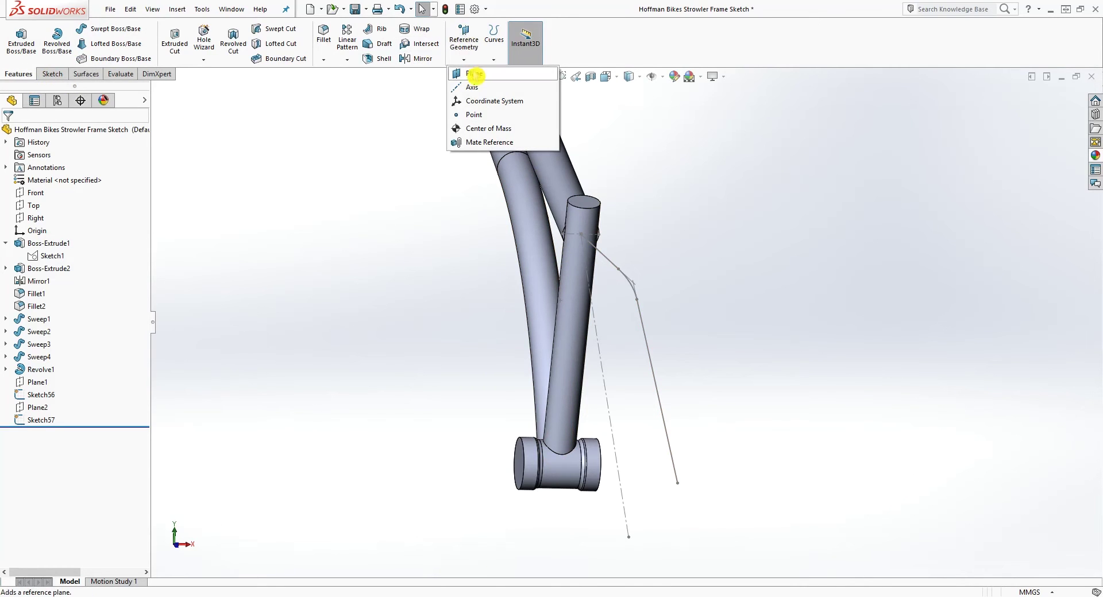
click(475, 75)
scroll(596, 259, down, 3)
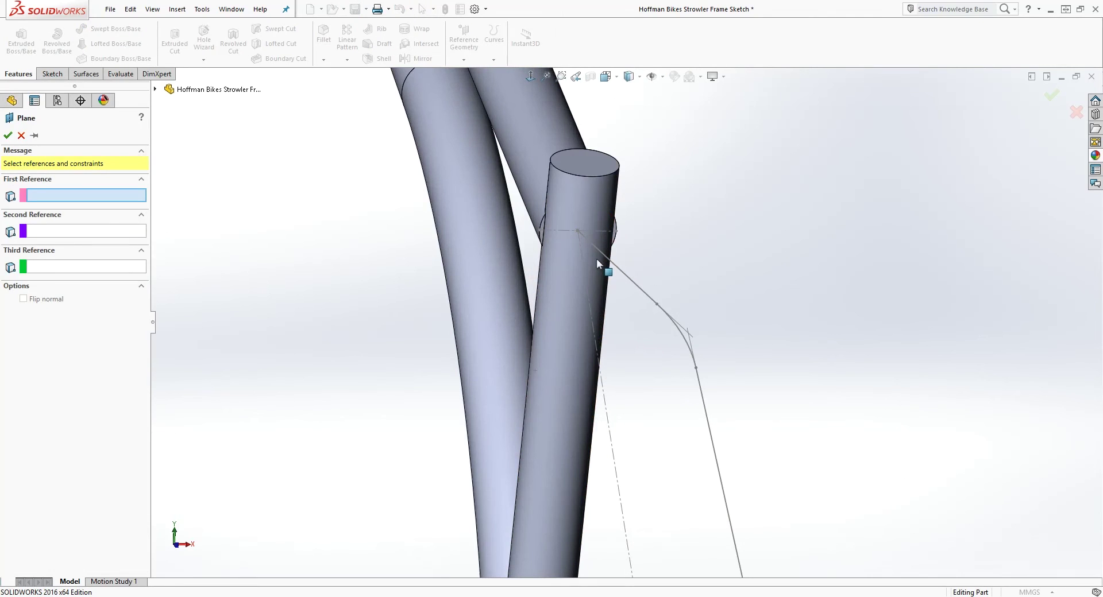
click(606, 260)
middle_drag(711, 270, 543, 247)
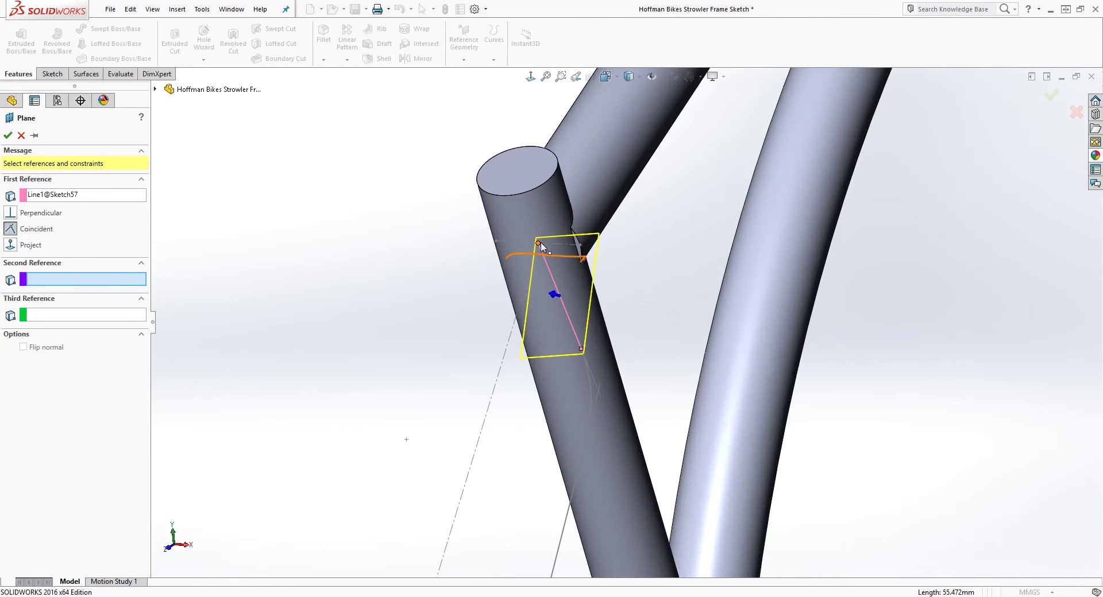
click(540, 243)
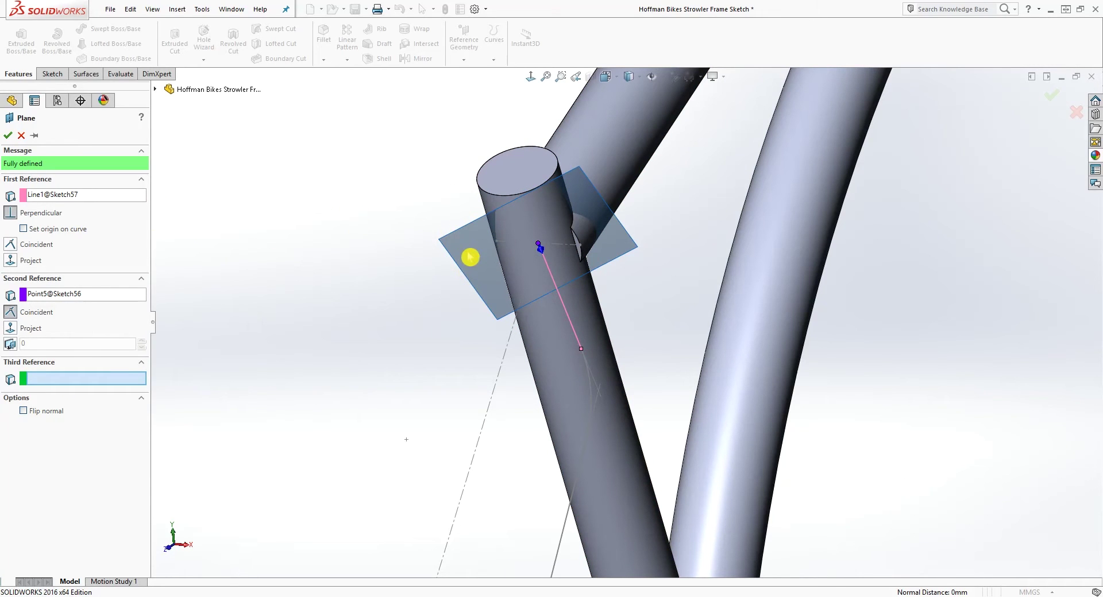
key(Return)
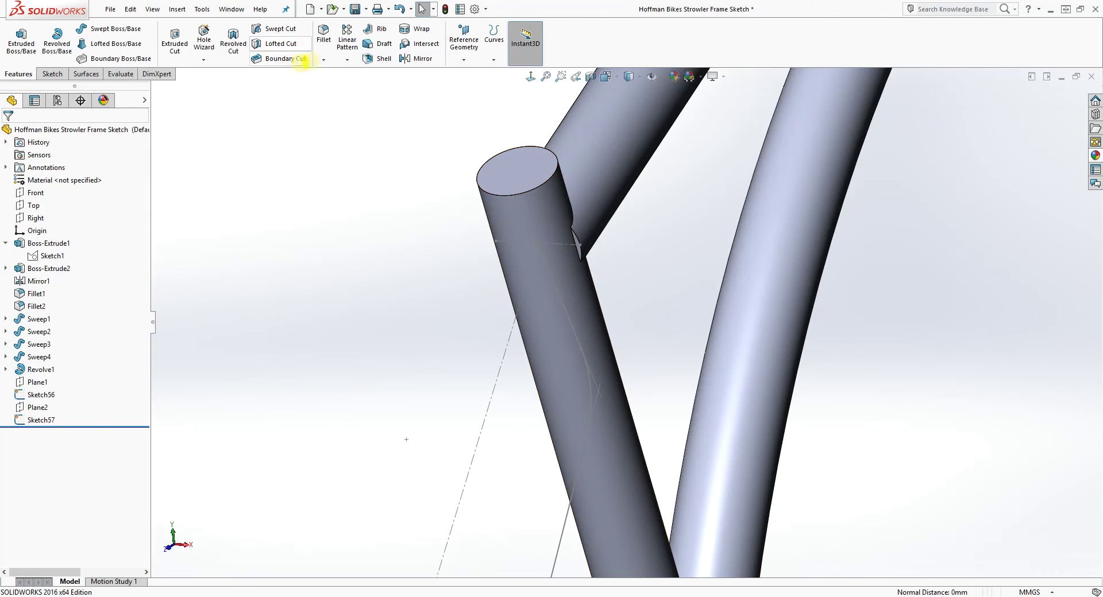
- Create a reference plane perpendicular to the bent path's first line, passing through its endpoint inside the seat tube
click(470, 36)
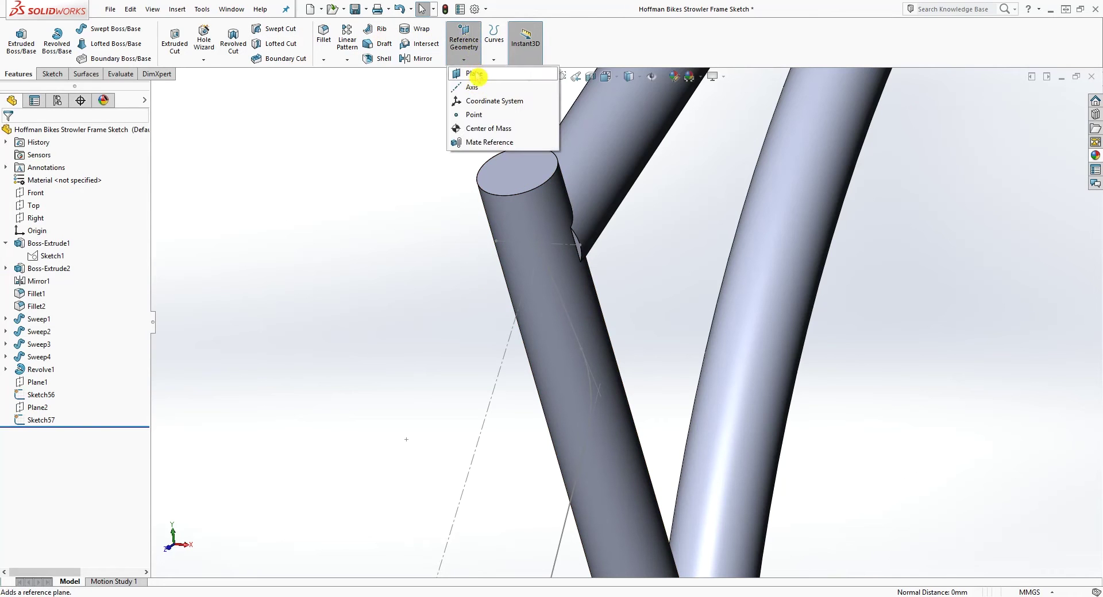
click(475, 74)
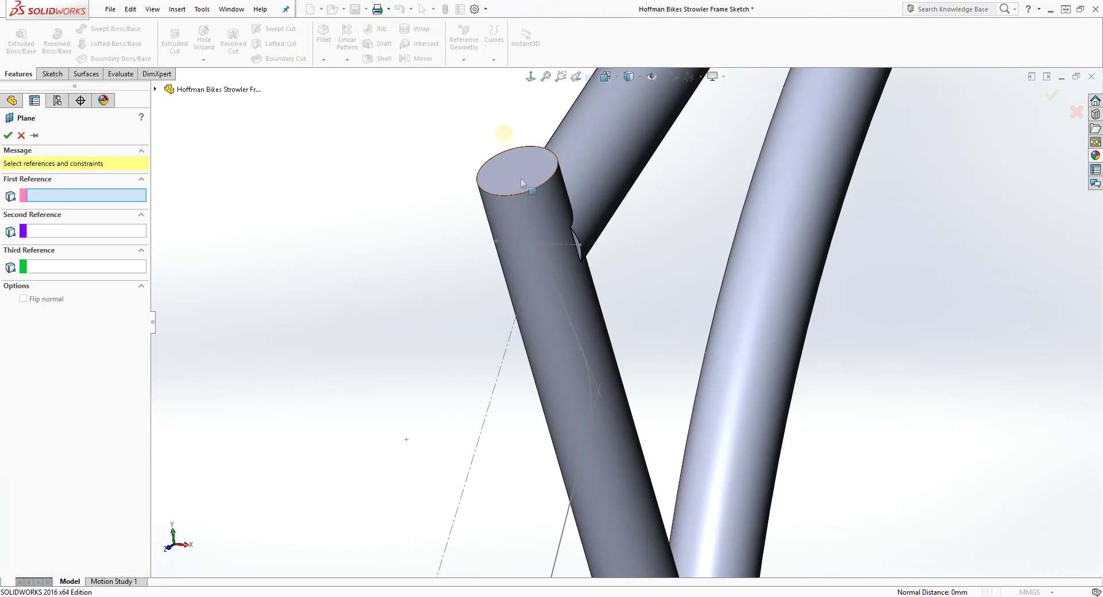
click(557, 291)
click(539, 243)
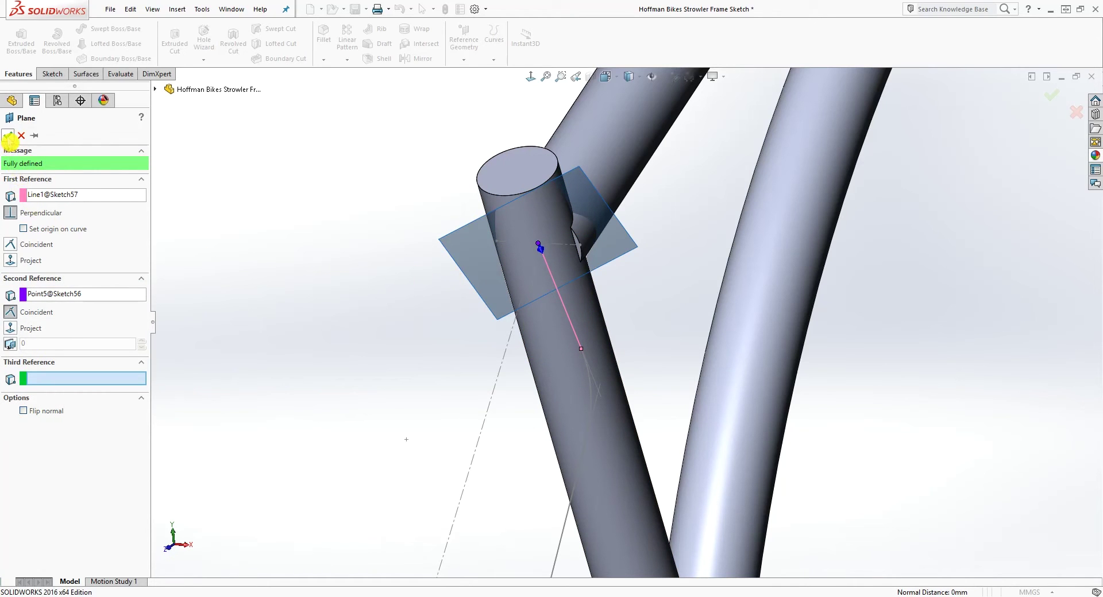
click(9, 136)
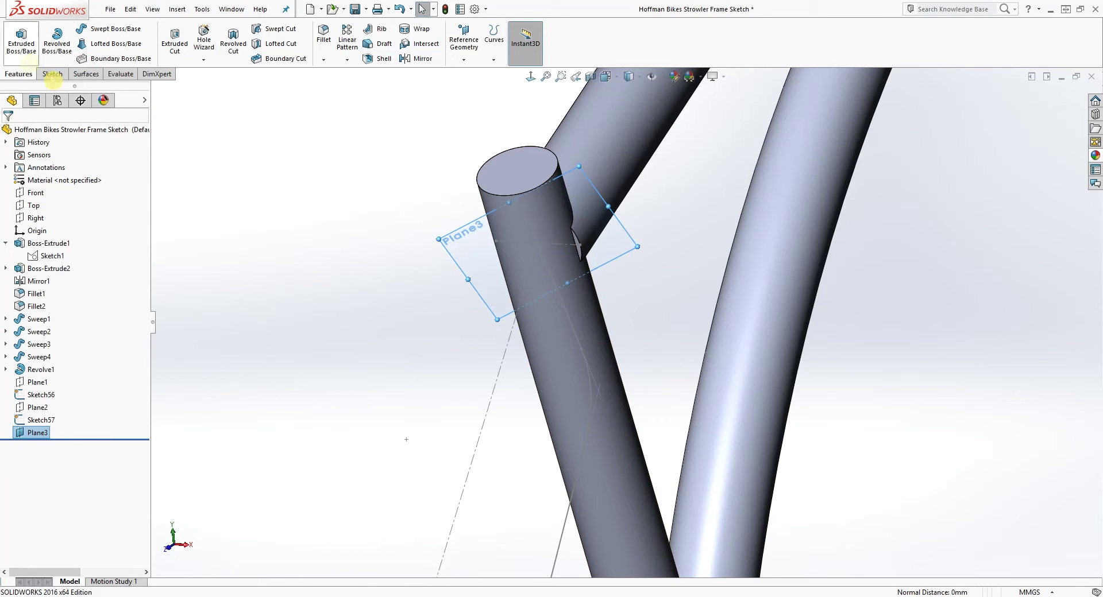
- On the new plane, sketch an upright ellipse centred on the origin, with radii of about 12 mm and 8.8 mm
click(52, 74)
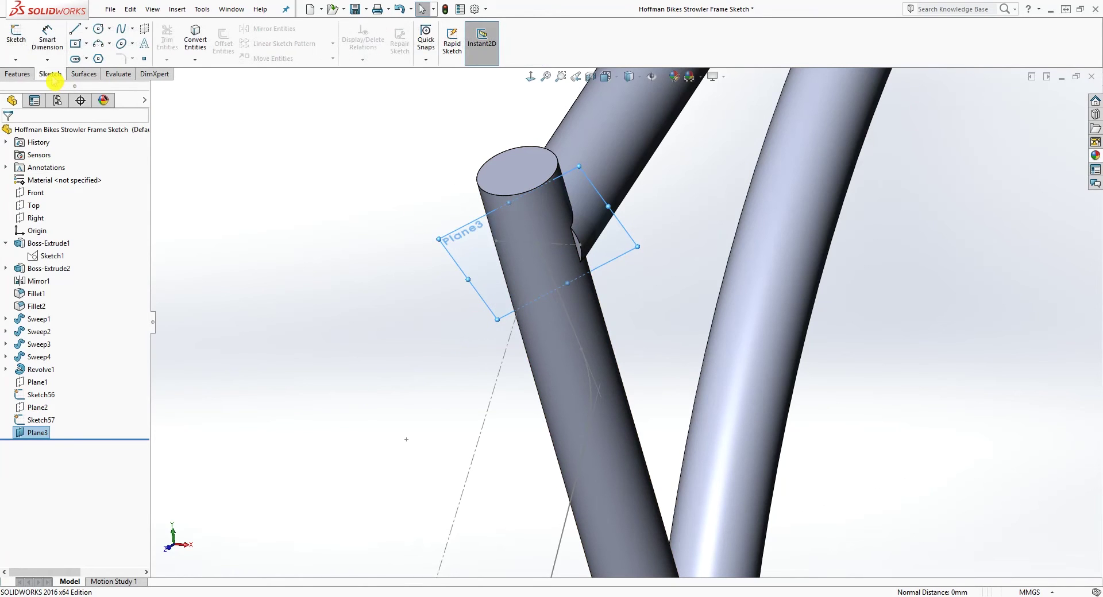
click(19, 41)
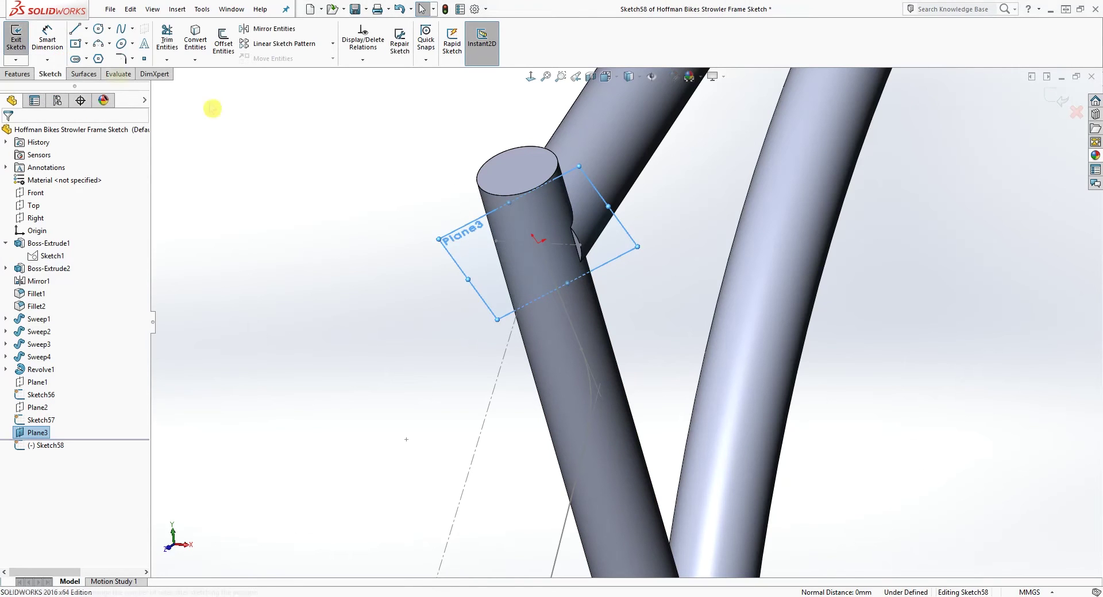
scroll(597, 269, up, 2)
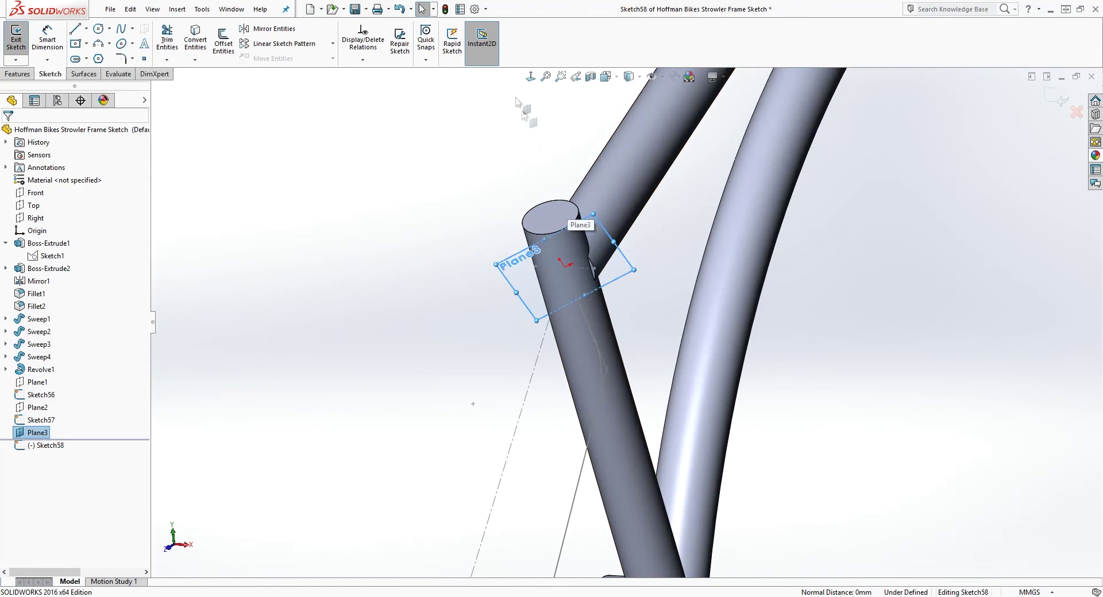
scroll(576, 287, down, 1)
click(530, 77)
scroll(618, 246, down, 5)
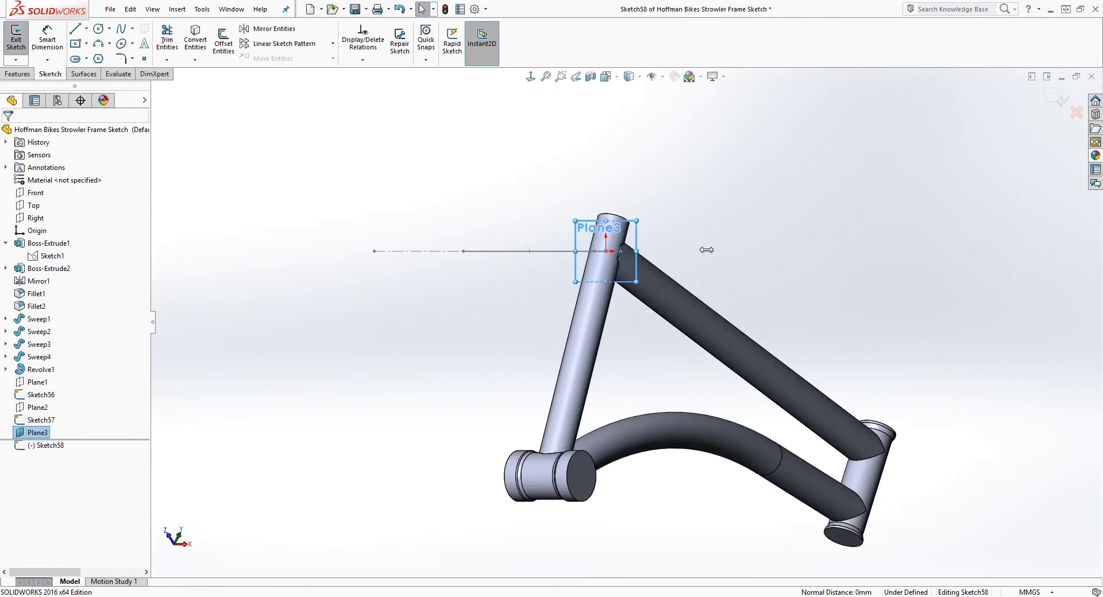
scroll(710, 405, up, 4)
scroll(657, 357, down, 2)
scroll(657, 356, down, 6)
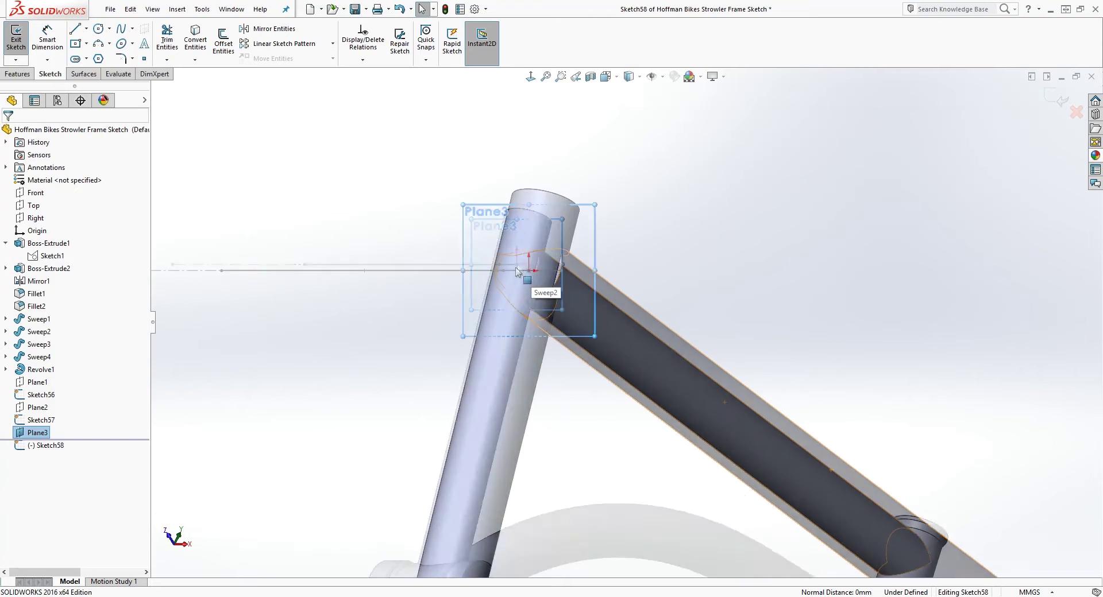
scroll(625, 305, up, 2)
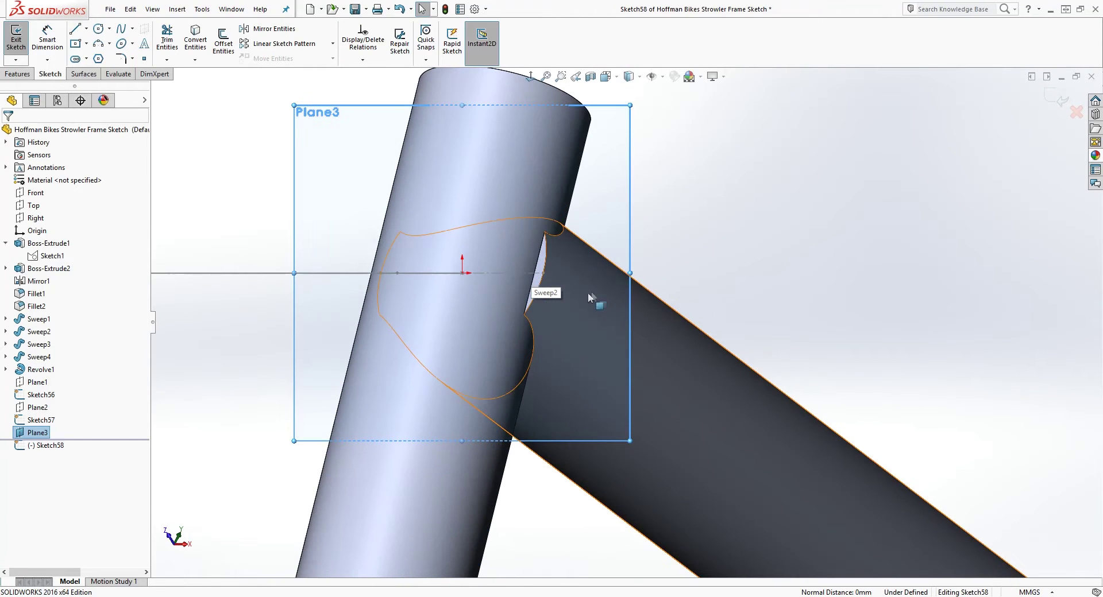
click(122, 44)
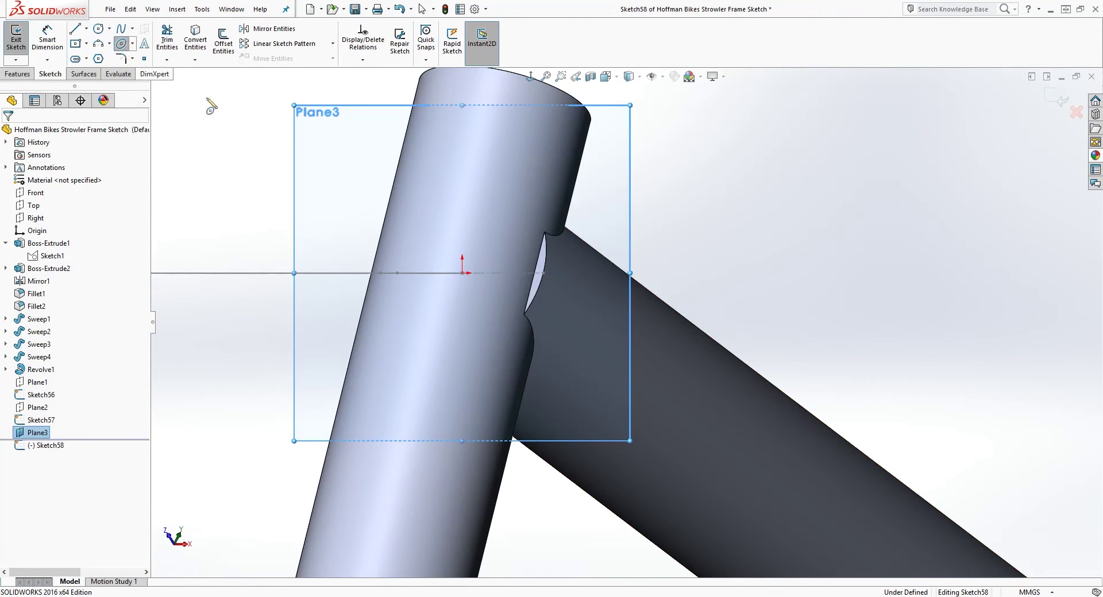
click(462, 273)
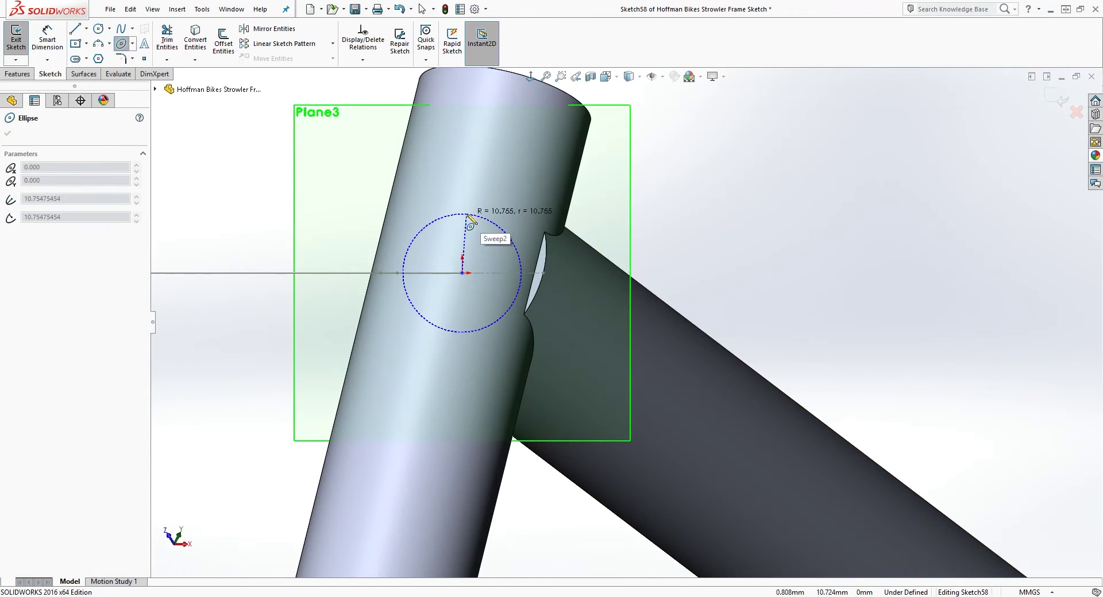
click(462, 208)
click(510, 273)
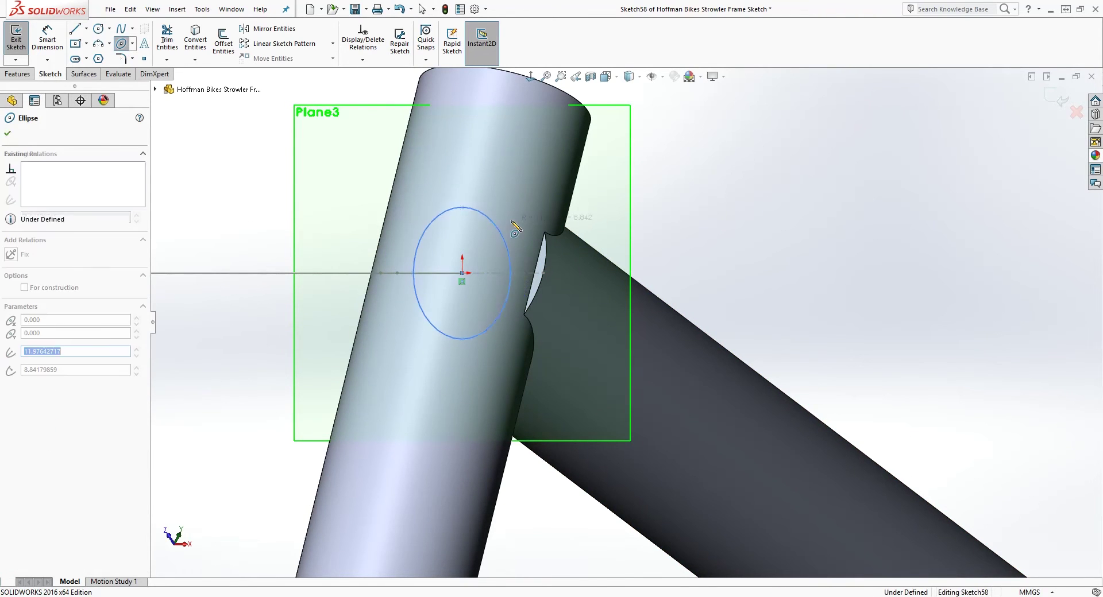
key(Escape)
- Make the ellipse's upper axis point vertical with its centre point
click(463, 207)
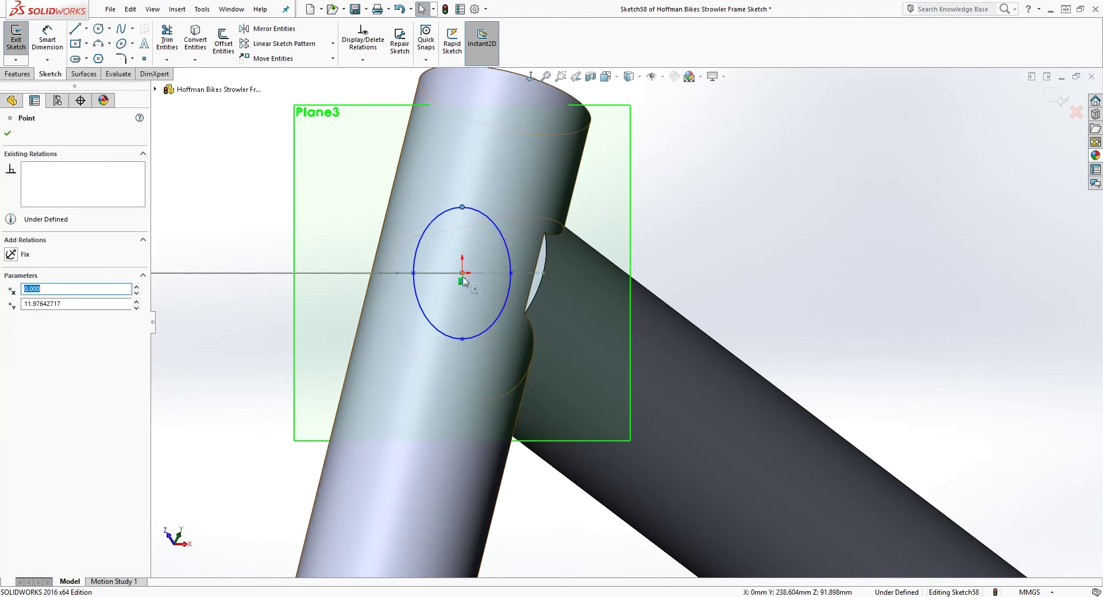
ctrl+click(462, 273)
click(11, 334)
click(691, 211)
- Dimension the ellipse's overall height as 15.5 mm
right_drag(725, 275, 665, 141)
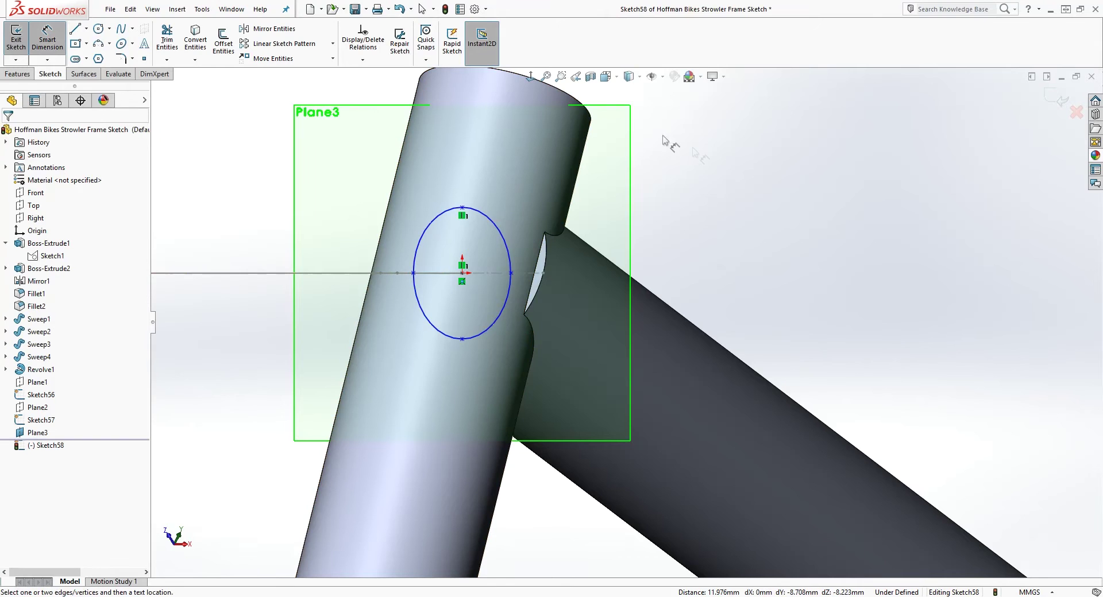
click(462, 207)
click(462, 340)
click(692, 269)
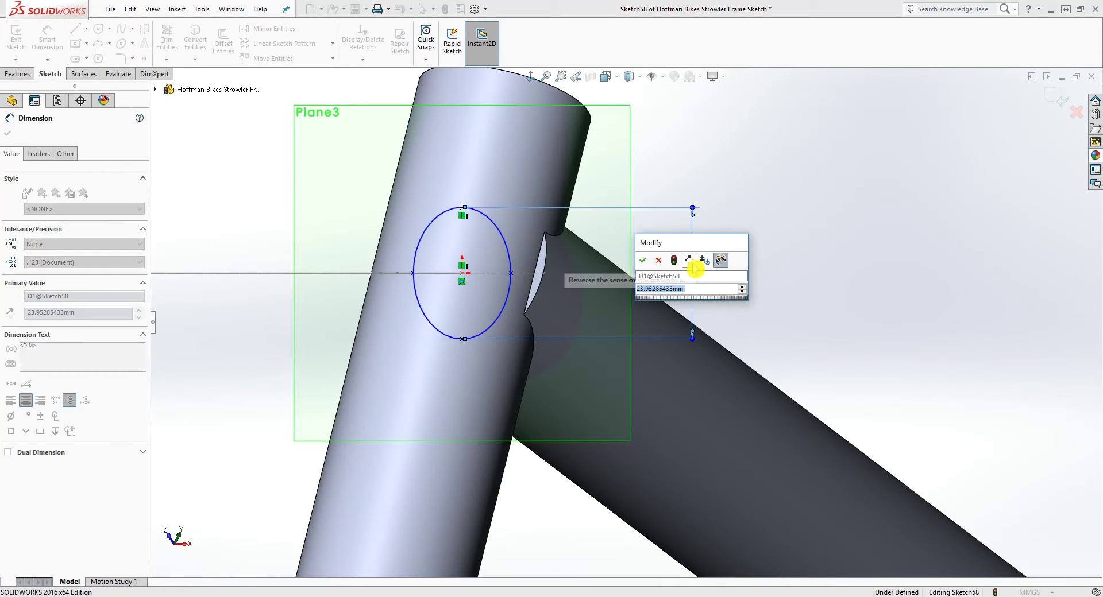
text(15.5)
key(Return)
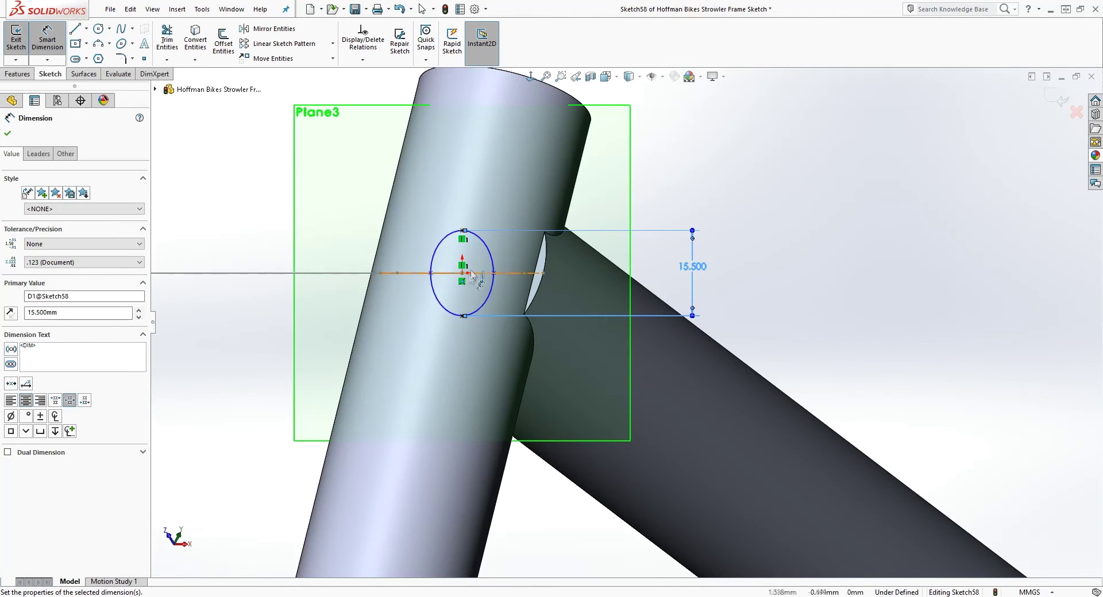
- Dimension the ellipse's overall width as 12 mm and finish the sketch
click(494, 275)
click(430, 274)
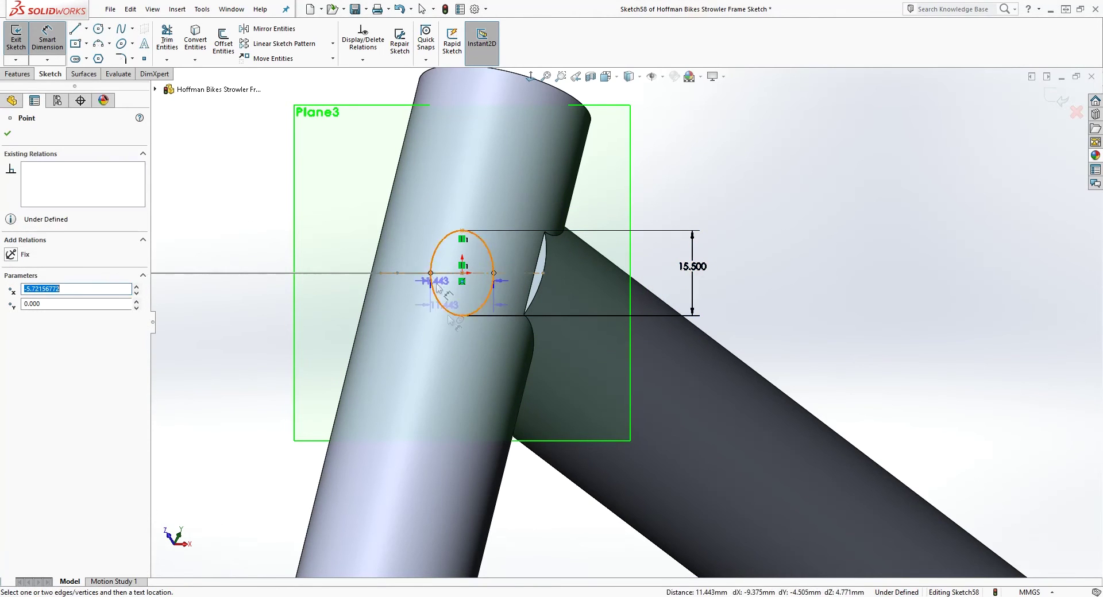
click(465, 375)
click(462, 370)
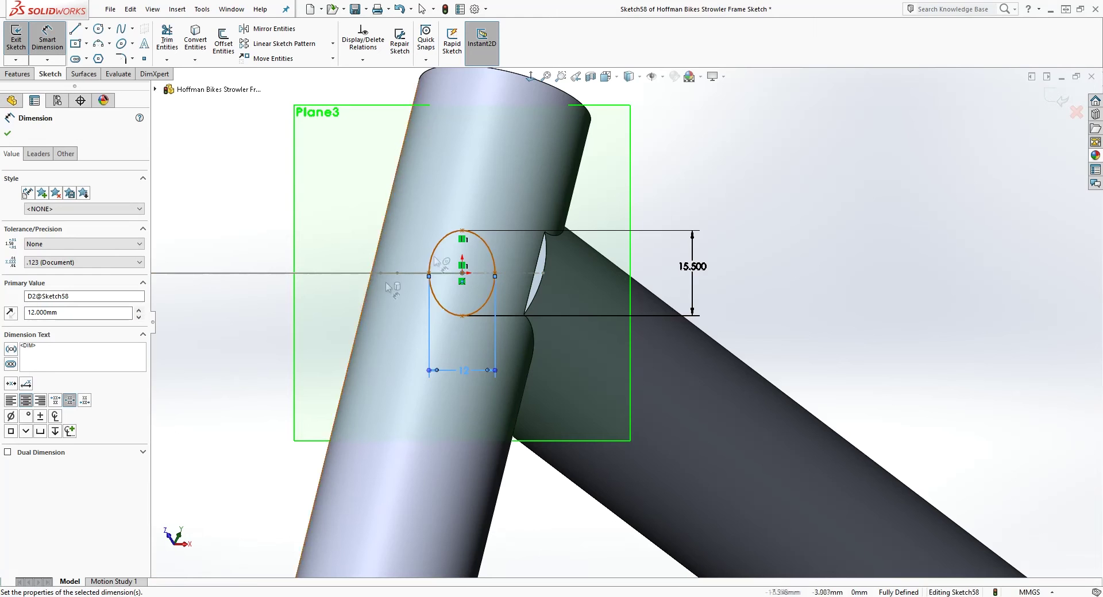
click(1058, 101)
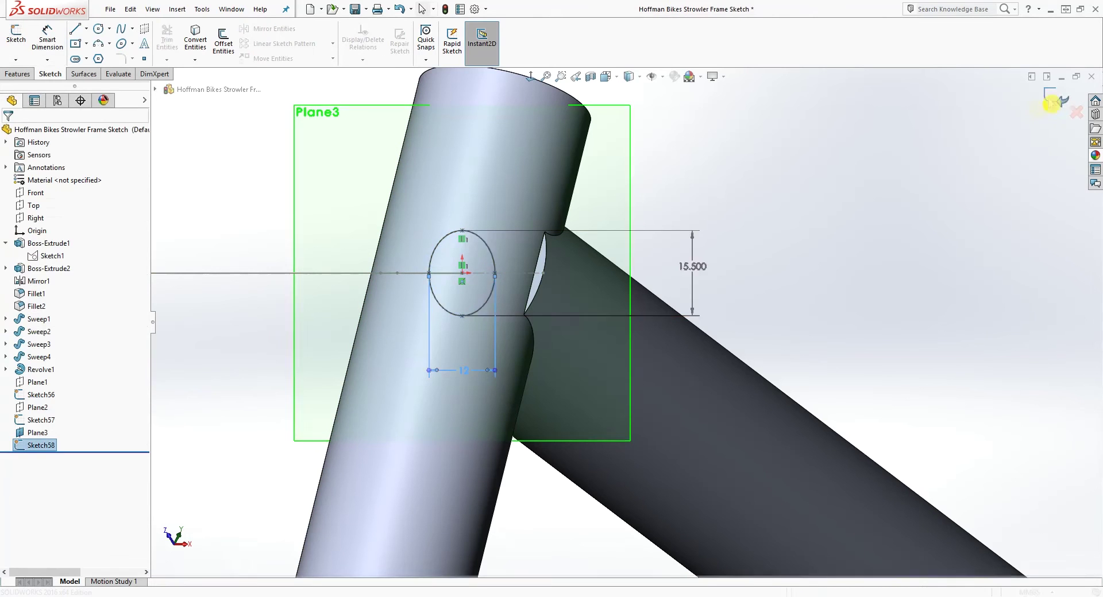
- Hide the reference plane that carries the ellipse sketch
middle_drag(615, 210, 248, 376)
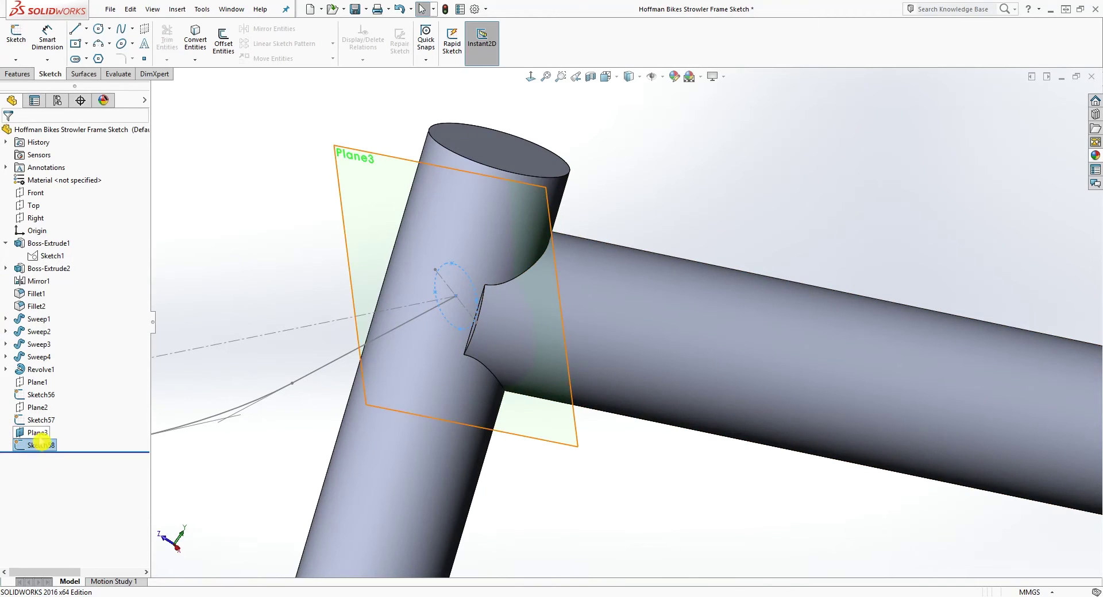
right_click(36, 433)
click(64, 344)
click(280, 374)
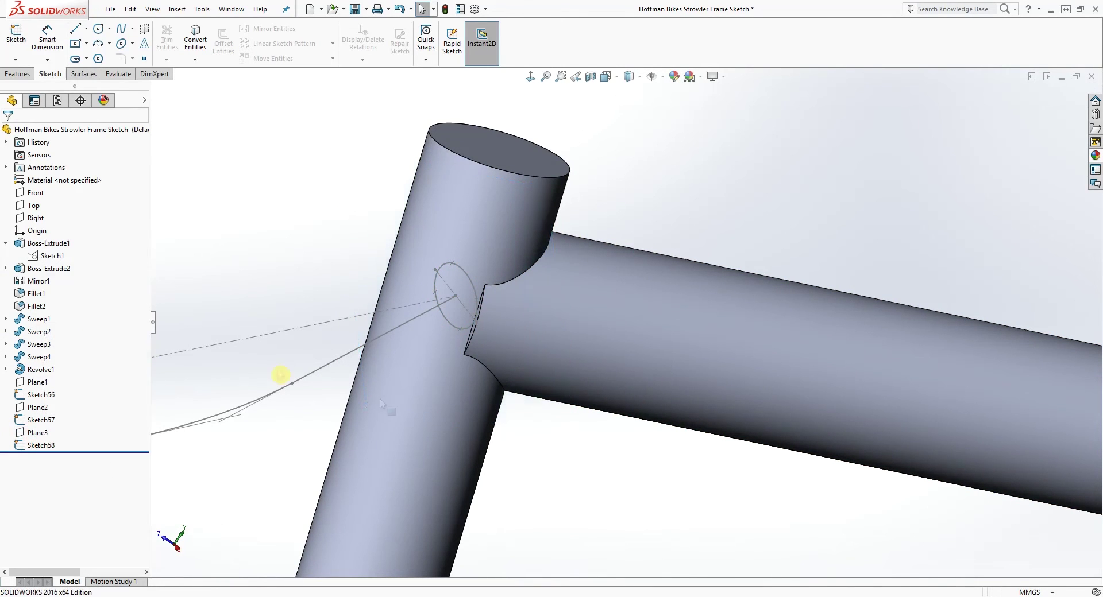
- Sweep the ellipse sketch along the bent path sketch from the seat tube to create the rear stay
scroll(344, 391, up, 3)
middle_drag(544, 432, 571, 429)
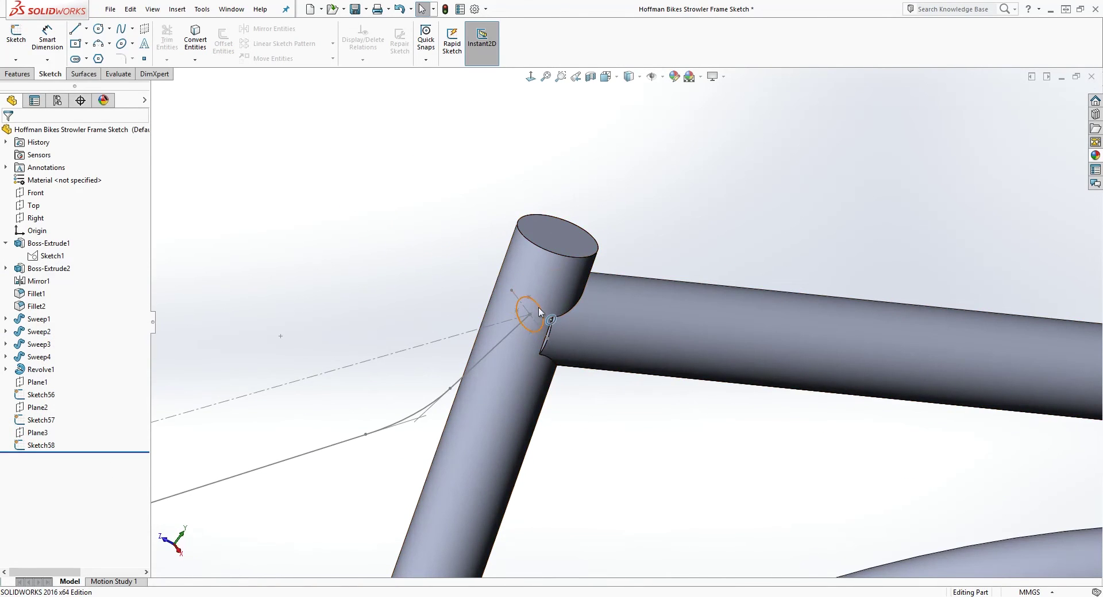
middle_drag(384, 417, 393, 438)
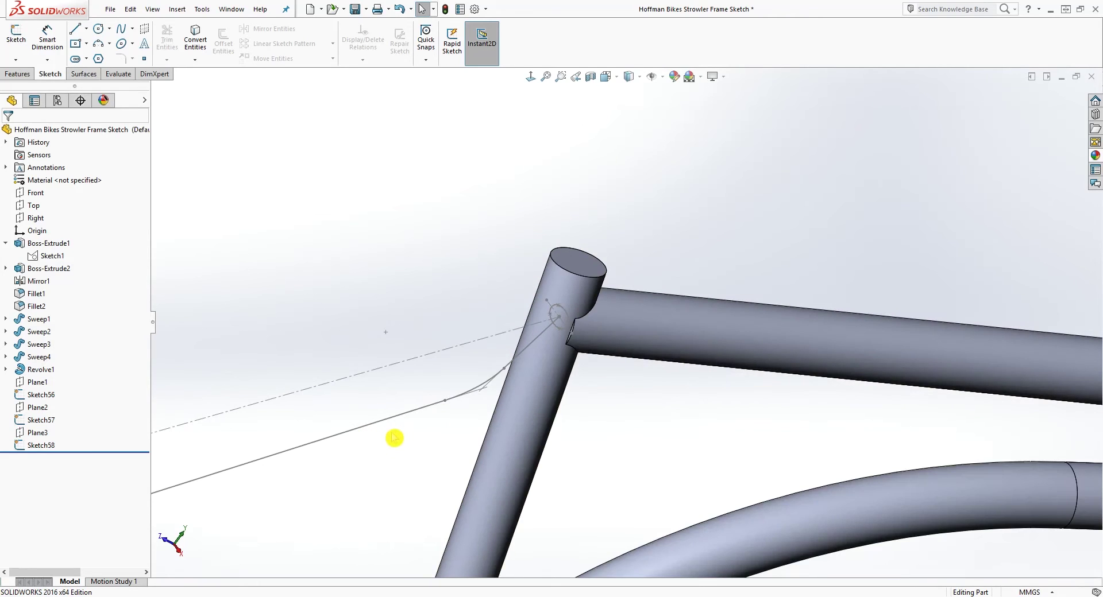
scroll(446, 442, up, 3)
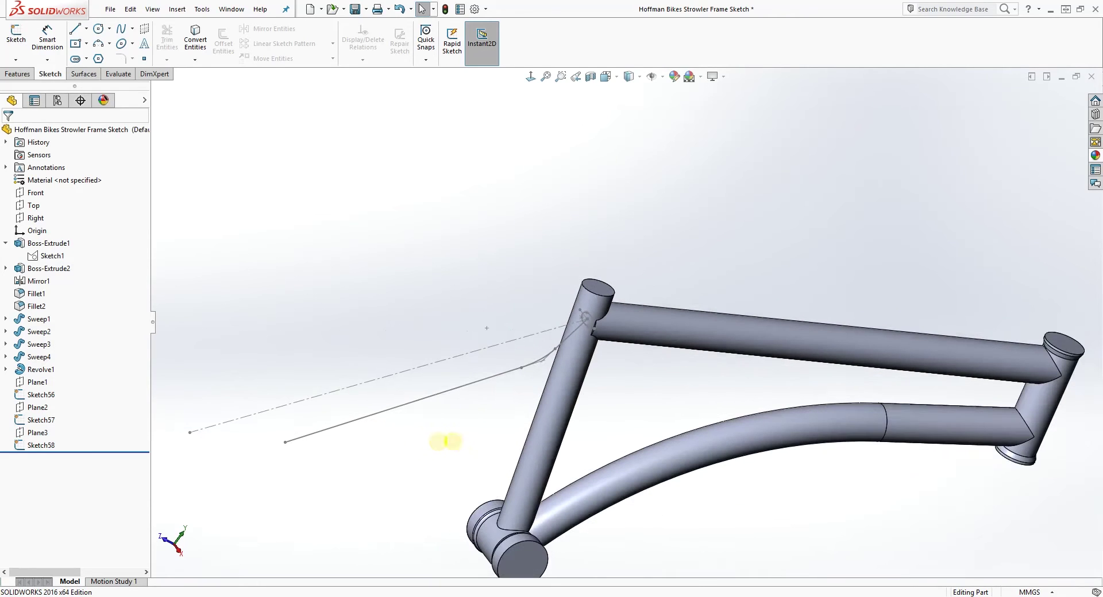
click(18, 74)
click(118, 30)
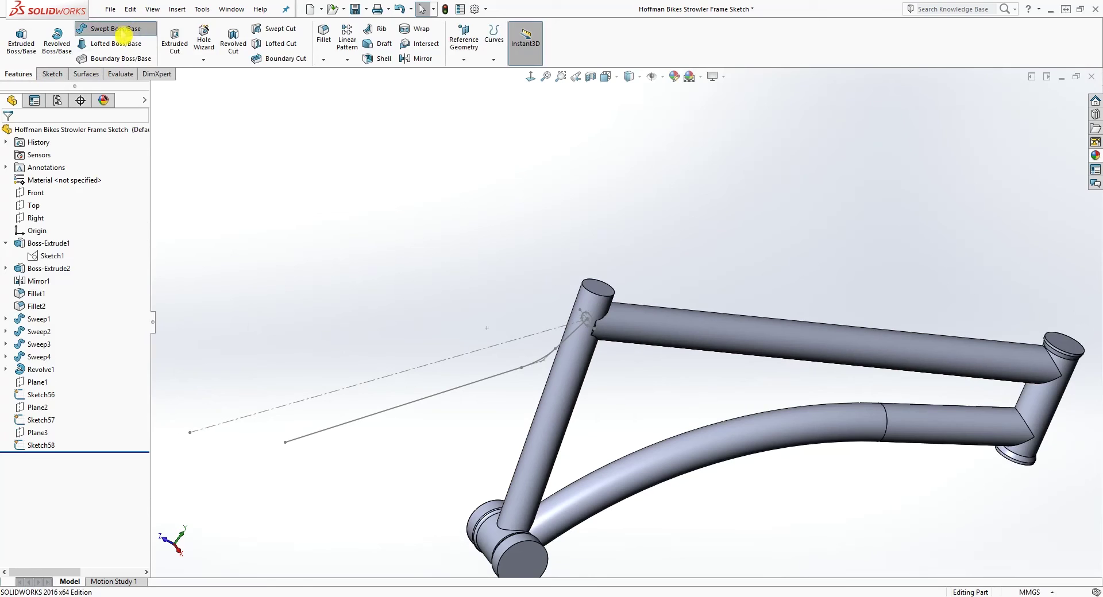
scroll(430, 305, down, 3)
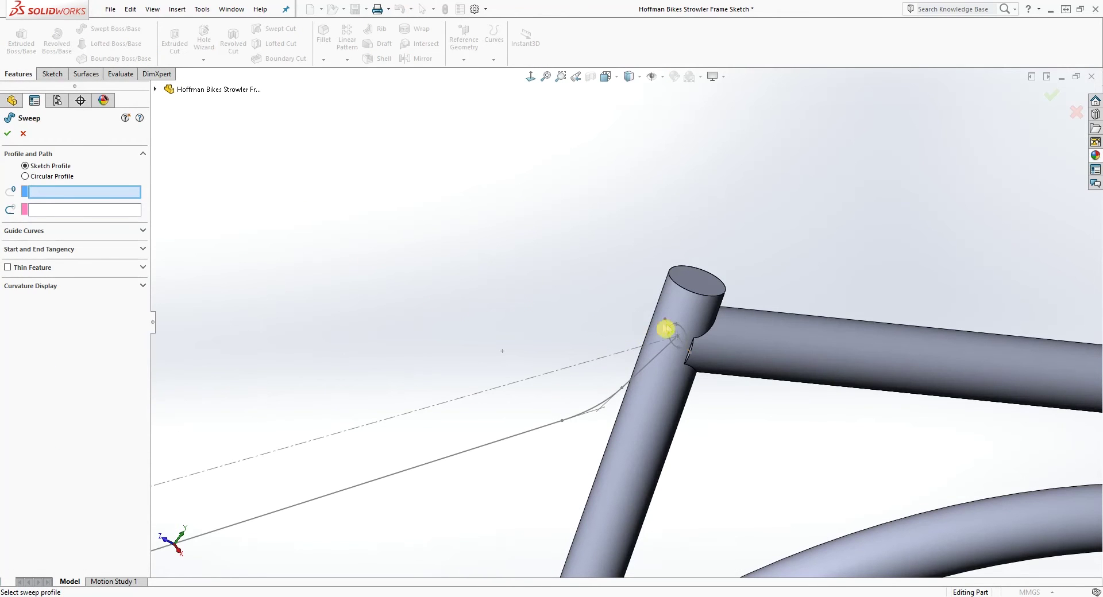
click(684, 335)
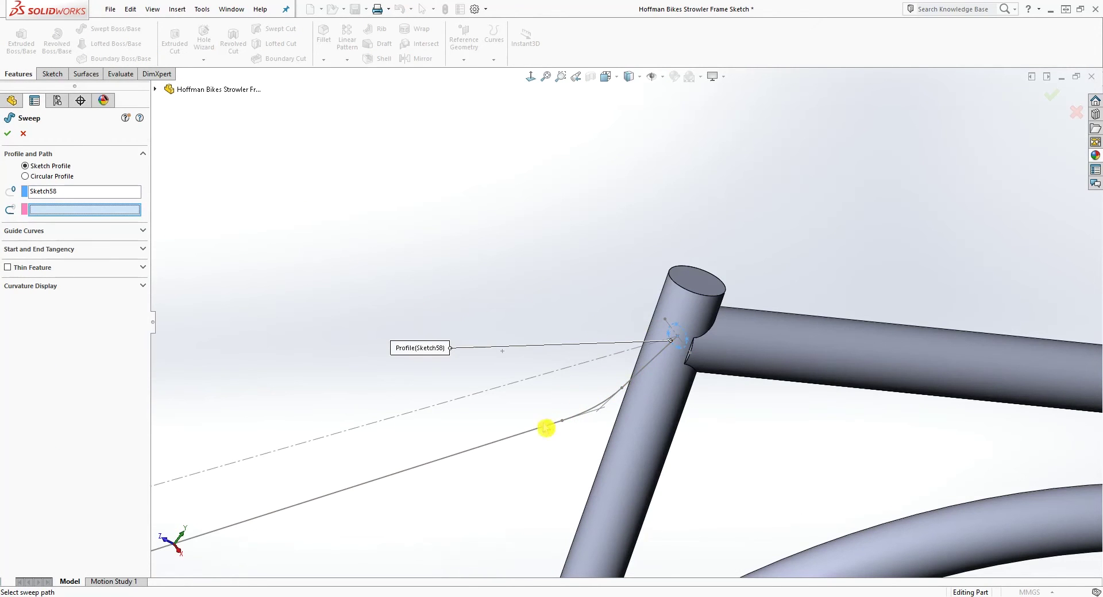
click(521, 439)
scroll(576, 485, up, 3)
mouse_move(576, 485)
middle_down()
mouse_move(529, 458)
mouse_move(575, 450)
mouse_move(568, 467)
middle_up()
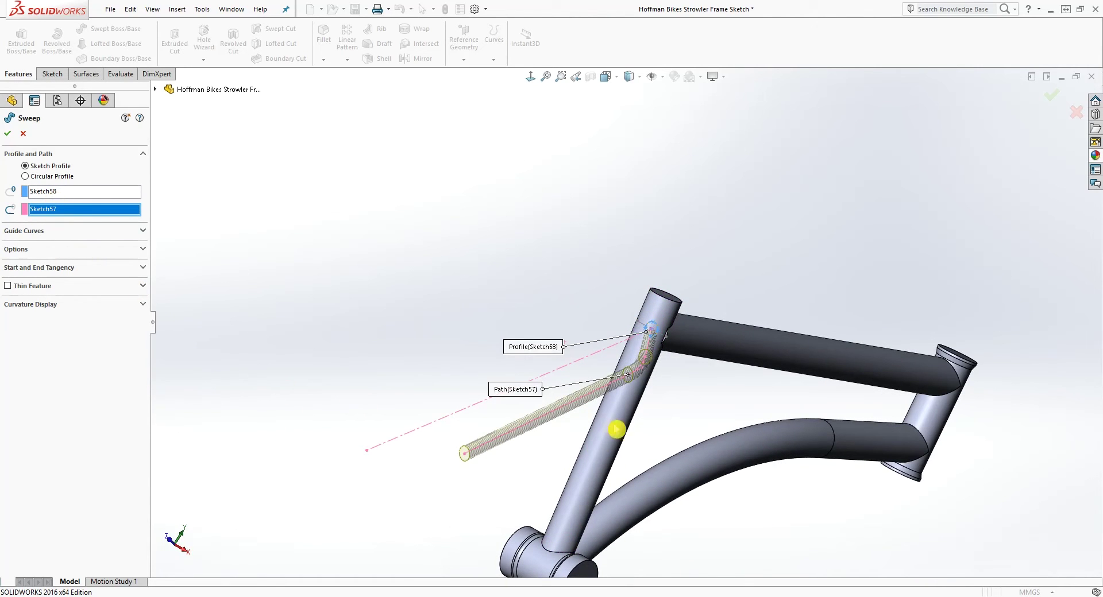
click(10, 136)
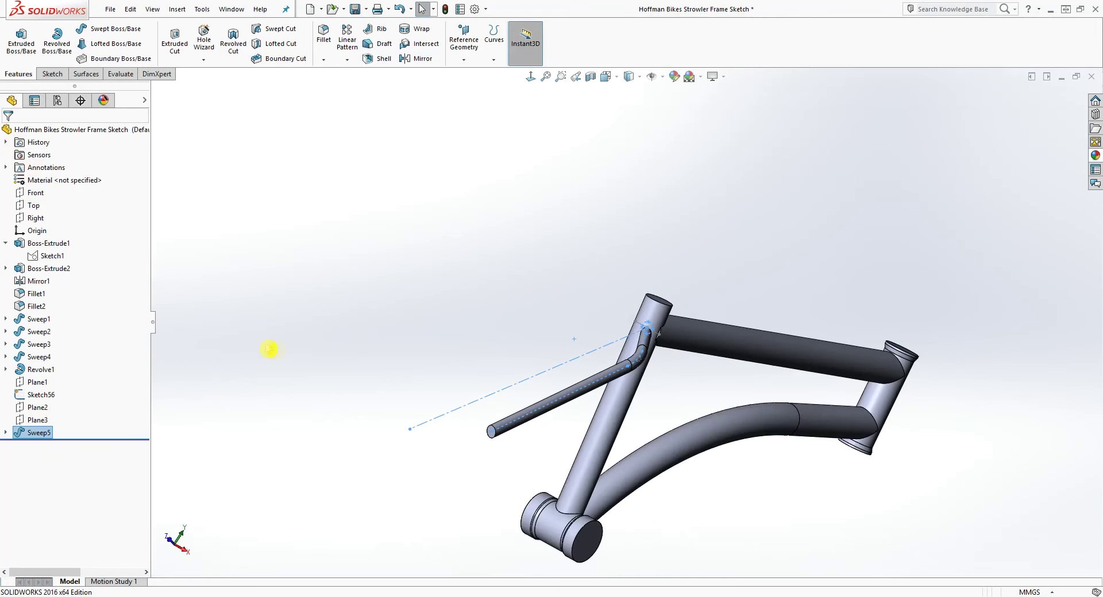
- Inspect the swept rear stay and its junction with the seat tube from several angles
middle_drag(308, 349, 674, 313)
click(674, 313)
scroll(598, 294, down, 1)
middle_drag(597, 294, 625, 293)
scroll(649, 278, down, 1)
middle_drag(675, 325, 727, 319)
scroll(725, 321, up, 1)
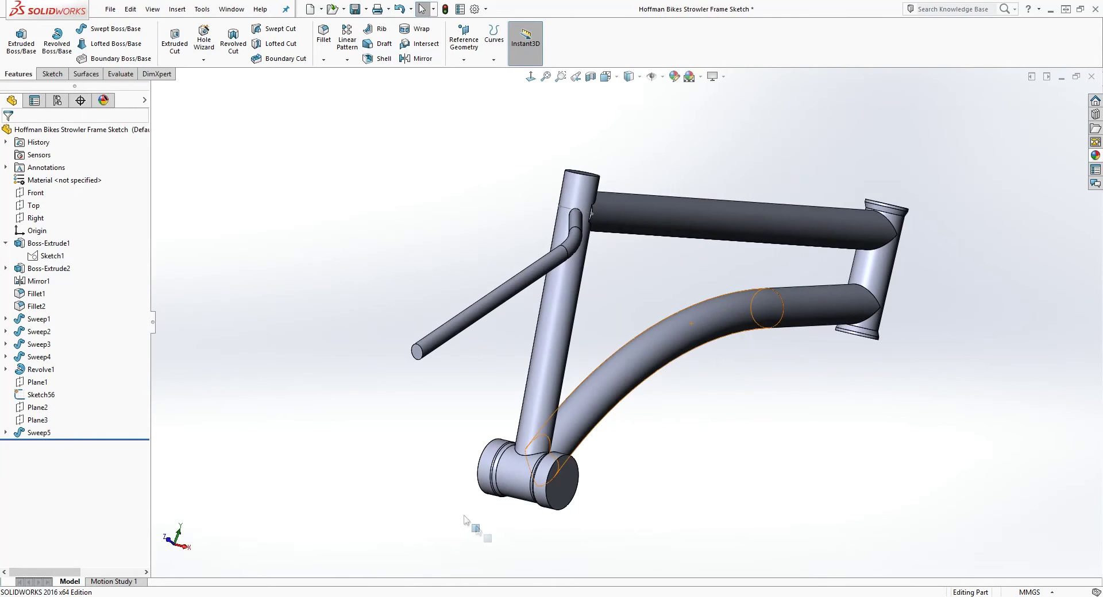
middle_drag(586, 436, 540, 442)
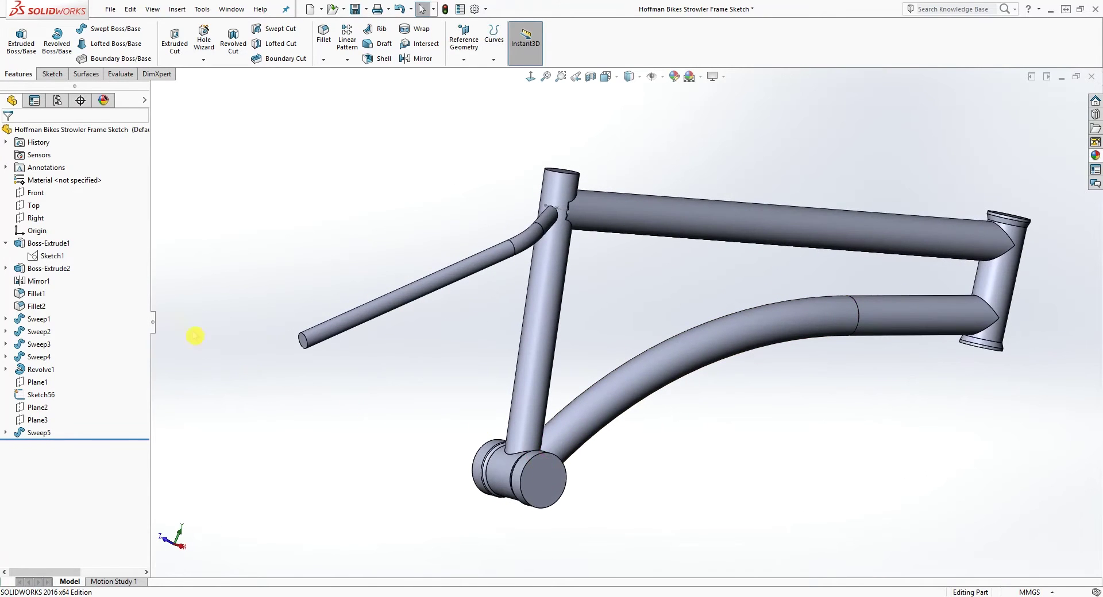
- Show the layout sketch belonging to the first extrusion
right_click(50, 258)
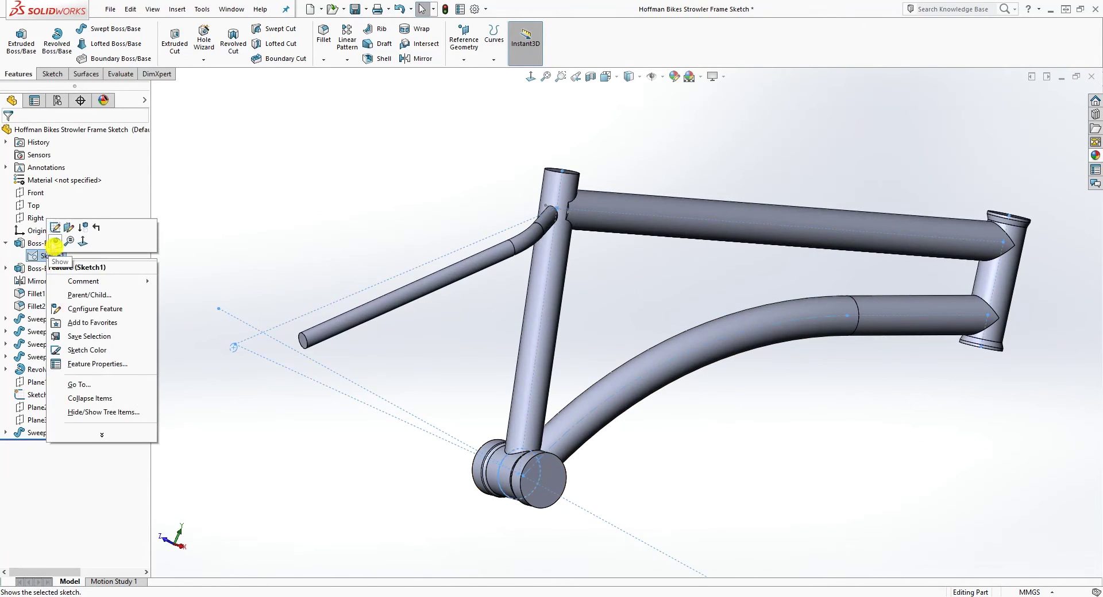
click(54, 245)
scroll(480, 436, up, 2)
mouse_move(480, 436)
middle_down()
mouse_move(525, 475)
mouse_move(355, 415)
middle_up()
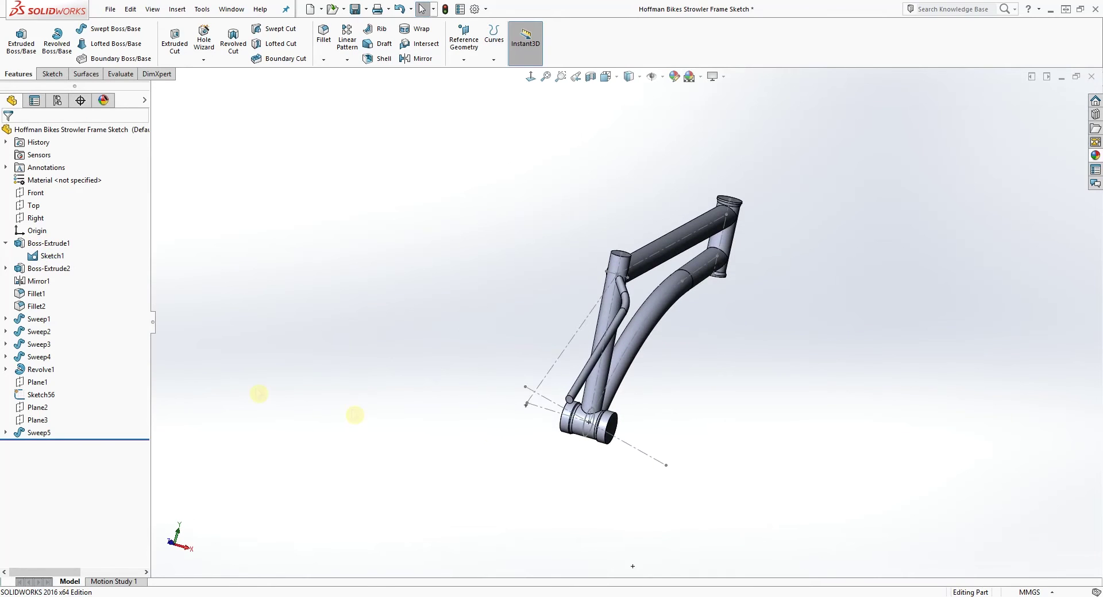
- Sketch a horizontal 76.2 mm midpoint line on the Top plane, centred on the origin and spanning the bottom bracket shell's width
click(36, 208)
middle_drag(661, 450, 584, 495)
scroll(638, 430, down, 5)
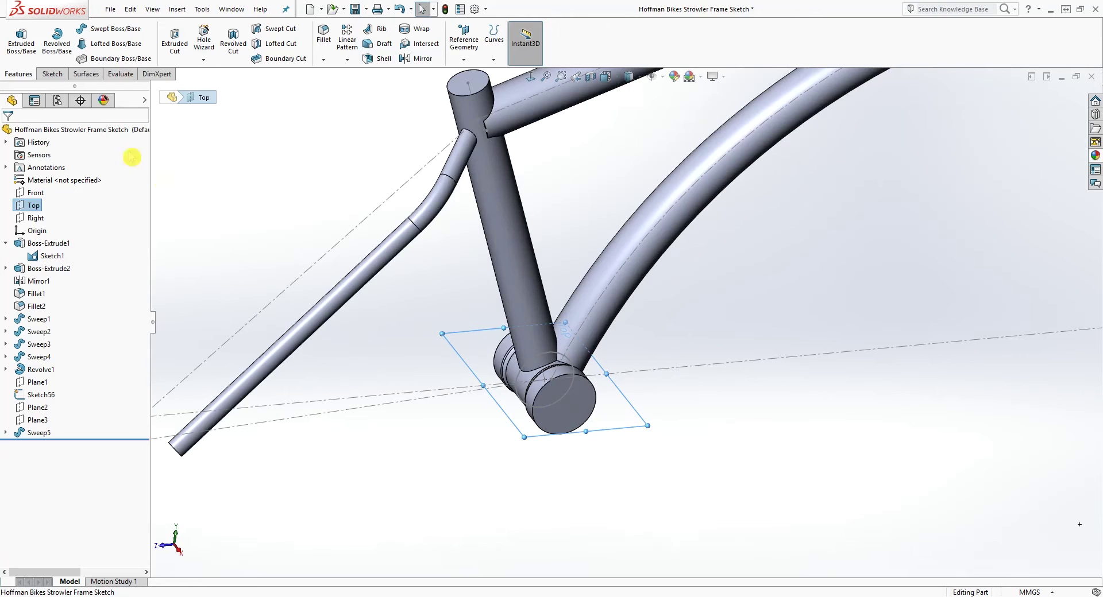
click(53, 74)
click(16, 39)
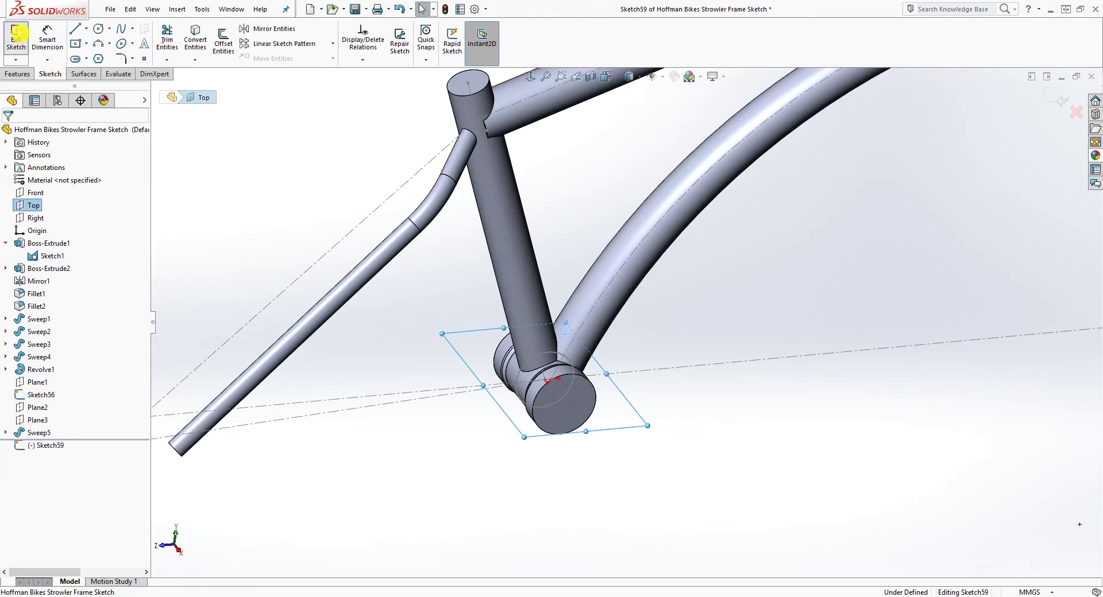
click(86, 28)
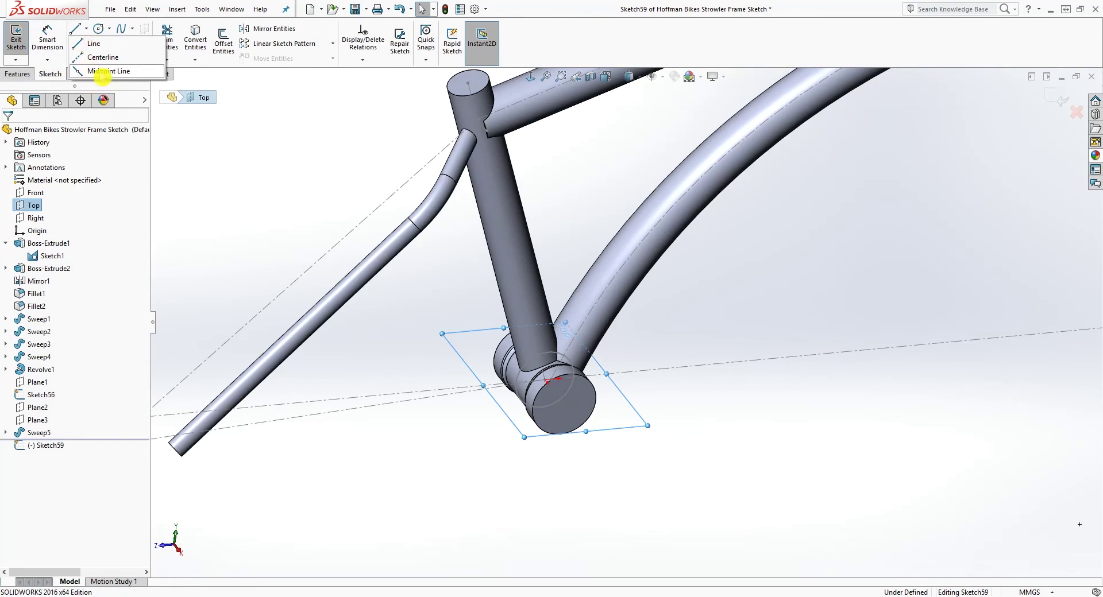
click(103, 69)
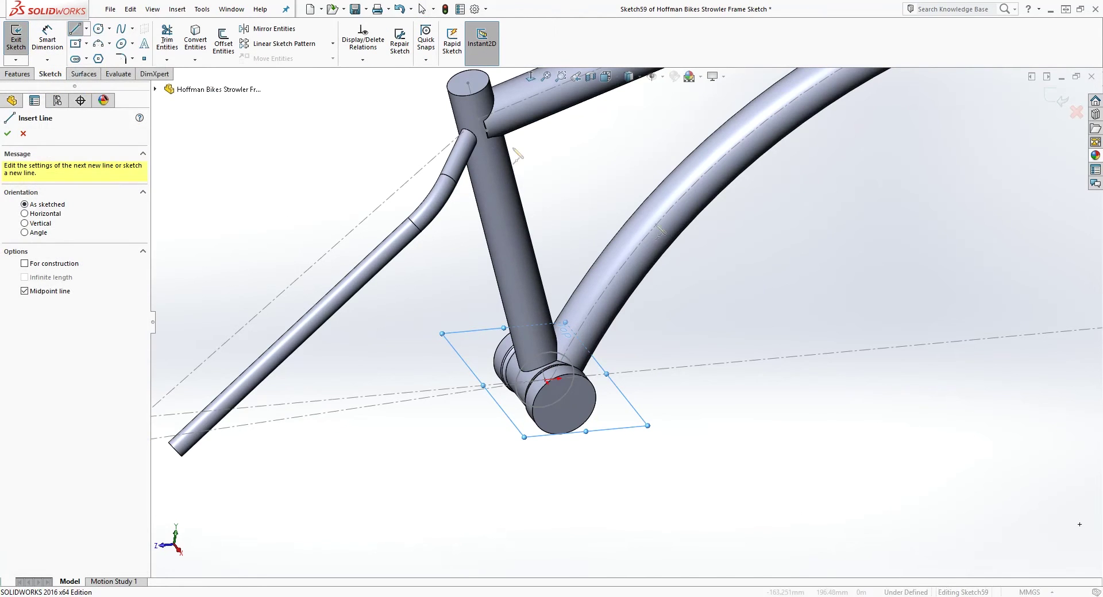
click(530, 76)
scroll(653, 370, down, 3)
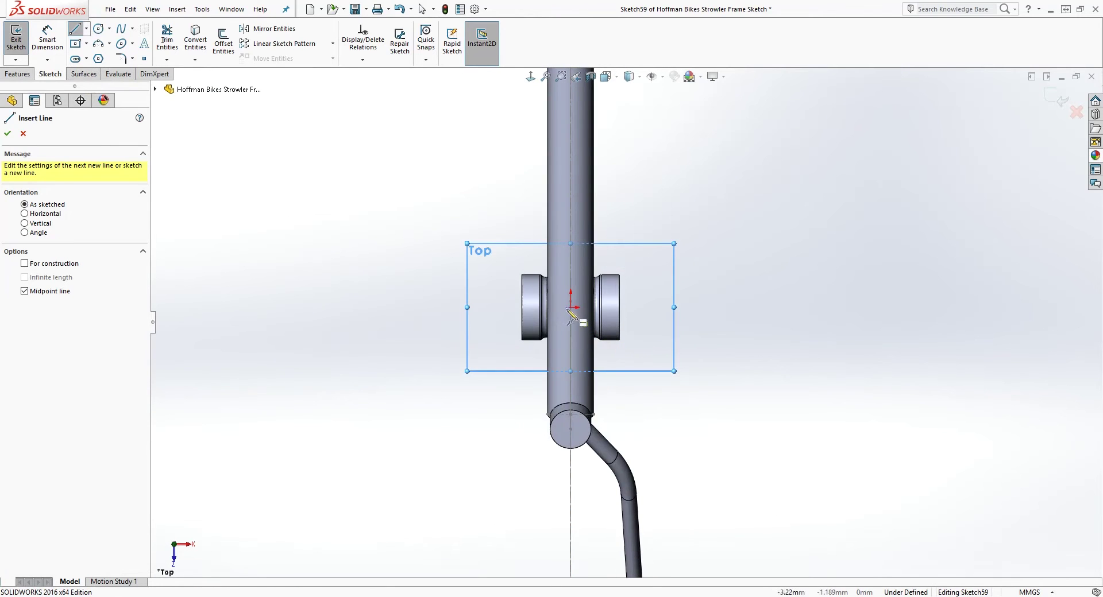
click(571, 308)
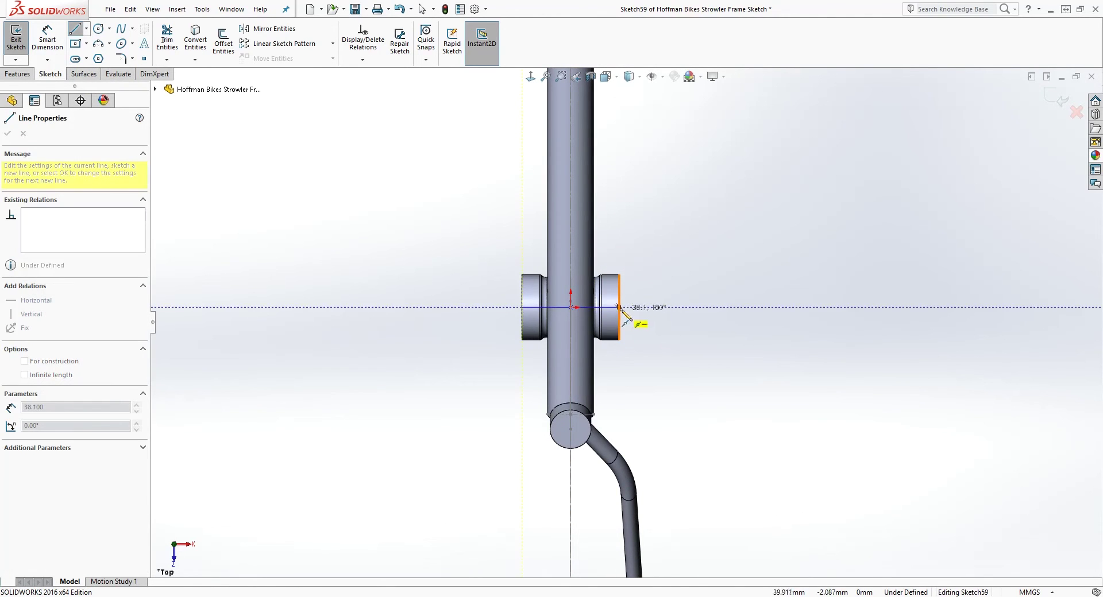
click(618, 307)
key(Escape)
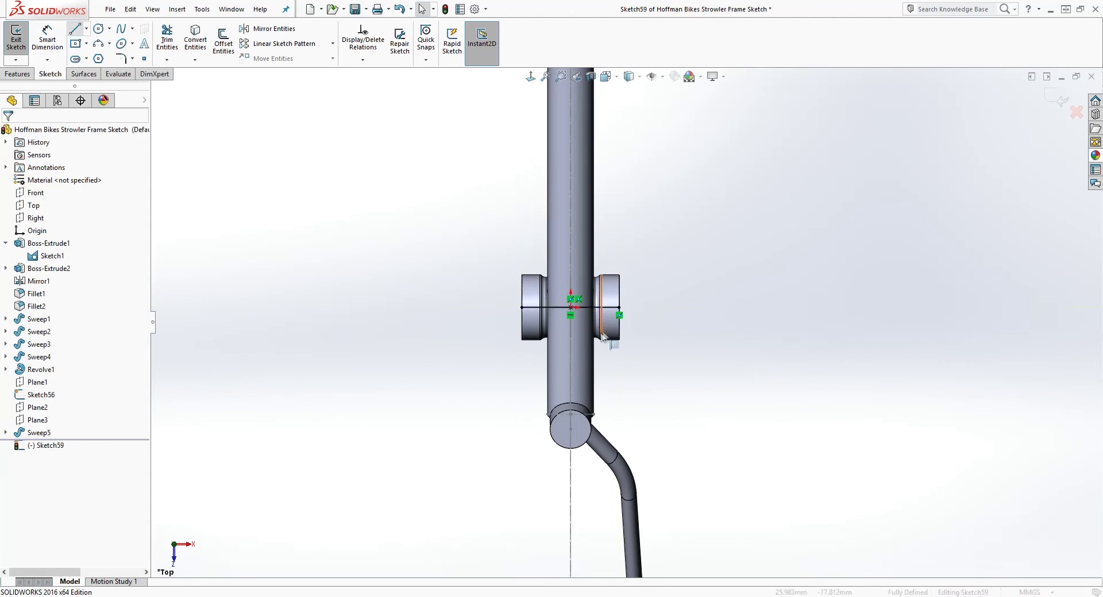
- Convert the line across the bottom bracket shell to construction geometry and finish the sketch
click(609, 308)
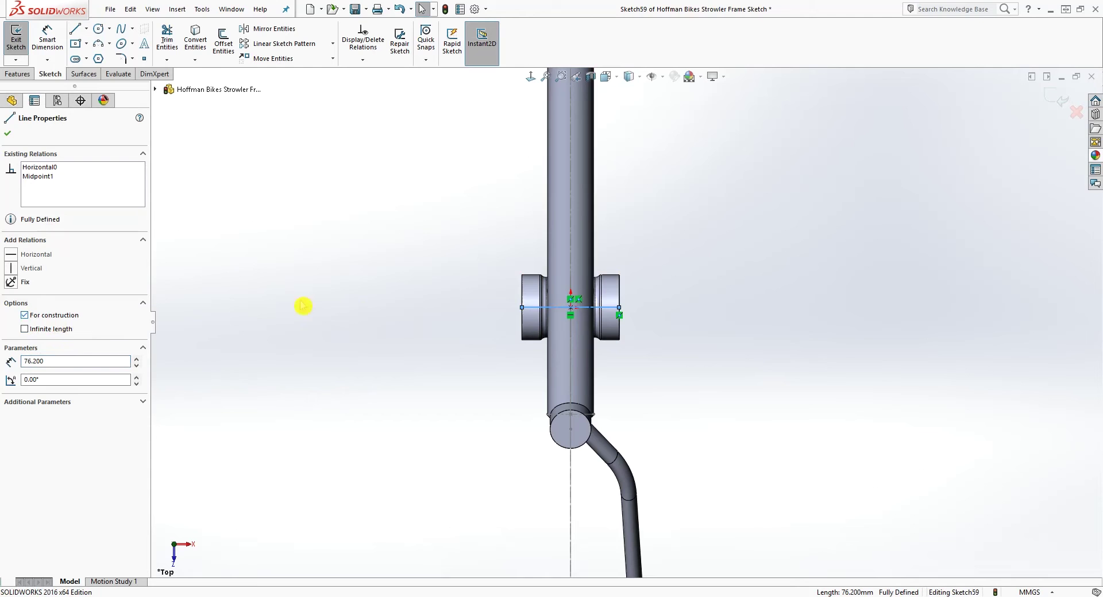
click(903, 229)
click(1057, 100)
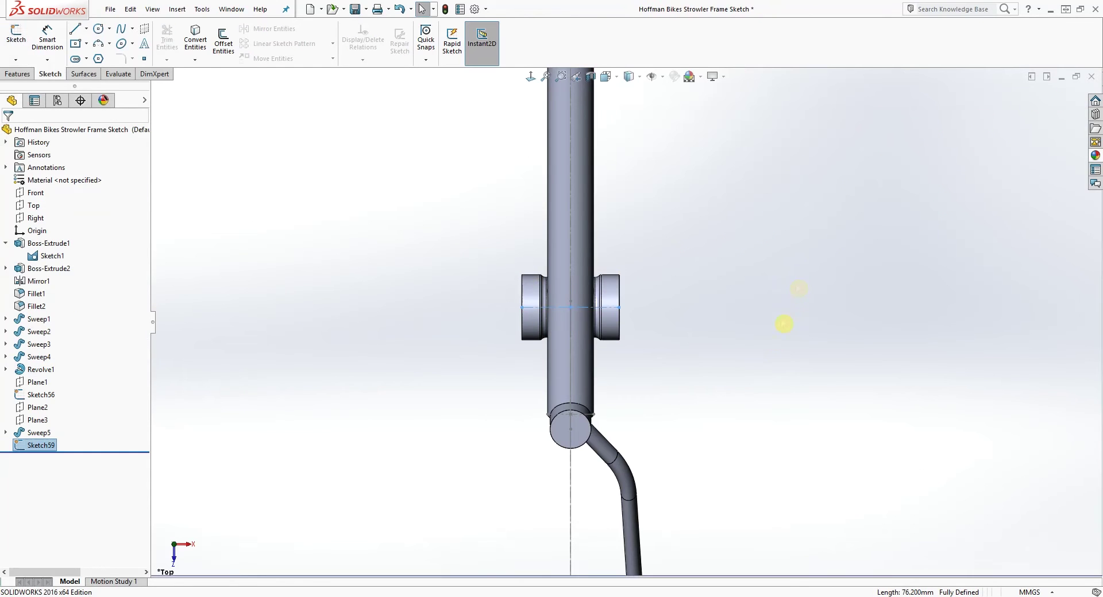
- Start a reference plane coincident with the construction line through the bottom bracket shell
scroll(741, 428, up, 2)
middle_drag(740, 431, 634, 388)
click(17, 74)
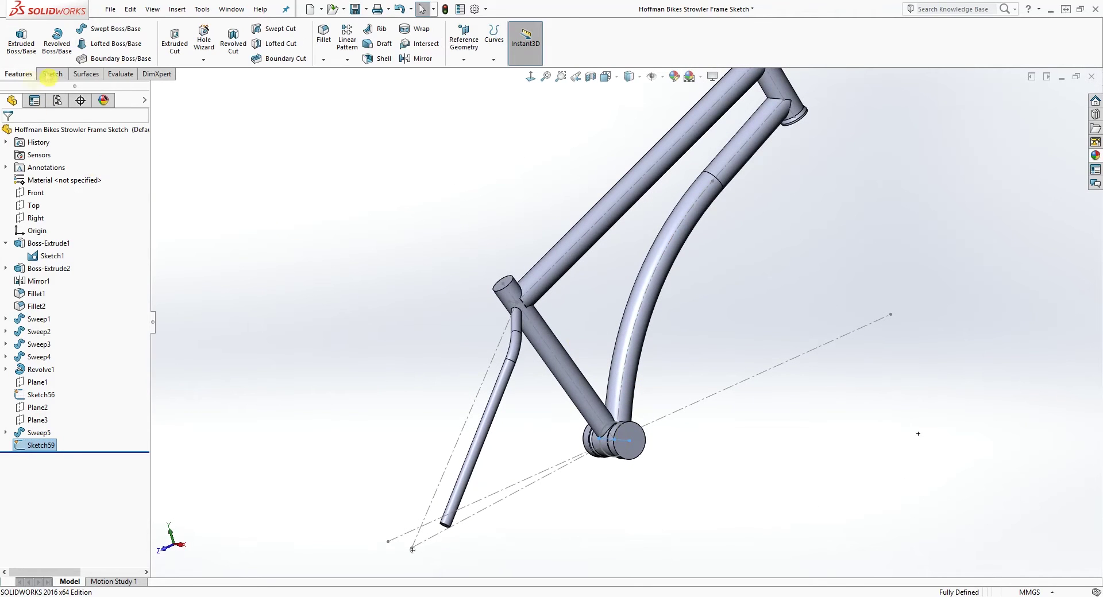
click(464, 60)
click(481, 101)
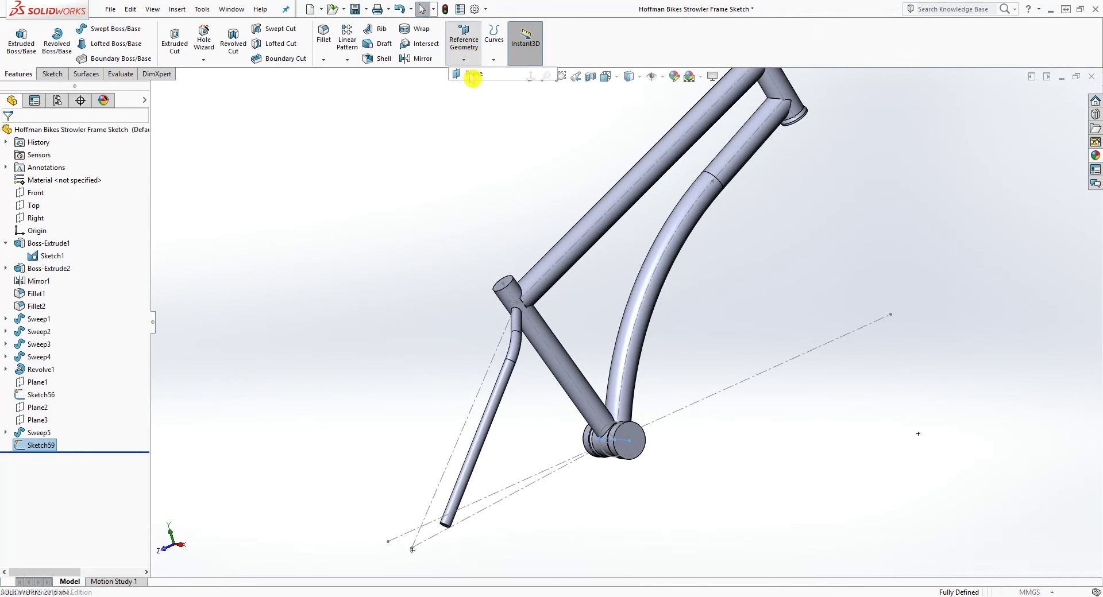
scroll(619, 425, down, 10)
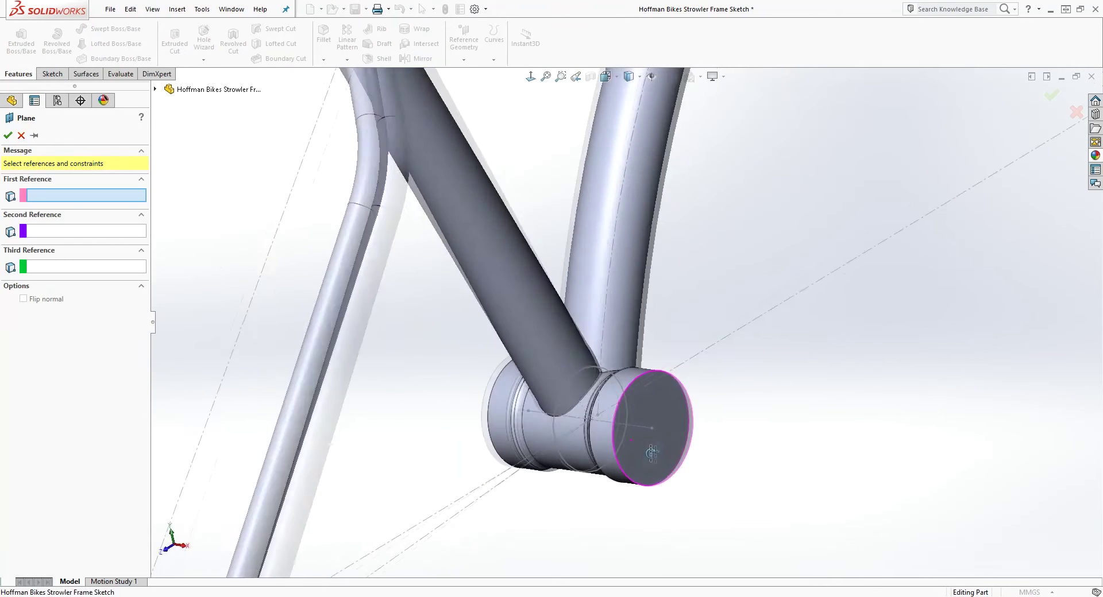
click(633, 426)
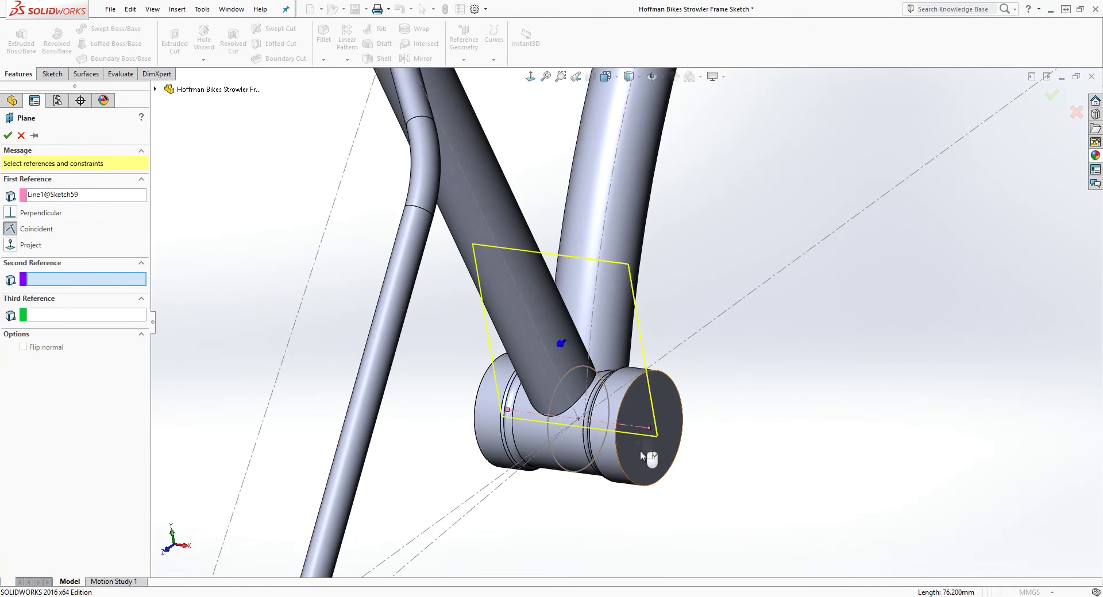
- Use the layout sketch's rear point where the two centrelines meet as the second reference and create the plane
scroll(638, 454, up, 5)
mouse_move(406, 518)
middle_down()
mouse_move(463, 534)
mouse_move(371, 442)
middle_up()
scroll(371, 442, down, 3)
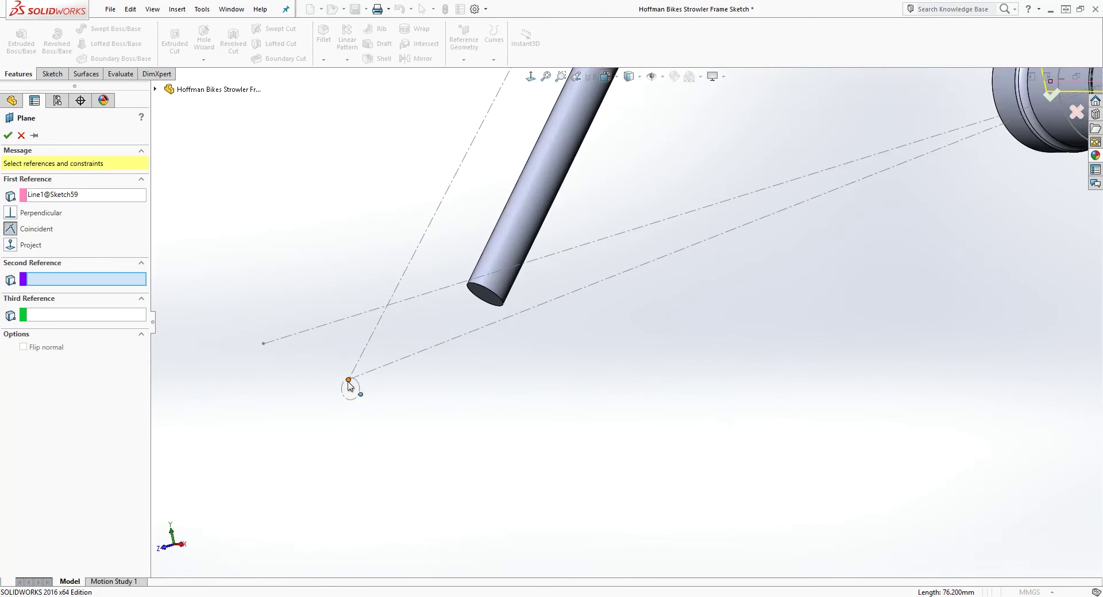
click(348, 380)
scroll(640, 481, up, 3)
mouse_move(640, 481)
middle_down()
mouse_move(651, 505)
mouse_move(747, 400)
middle_up()
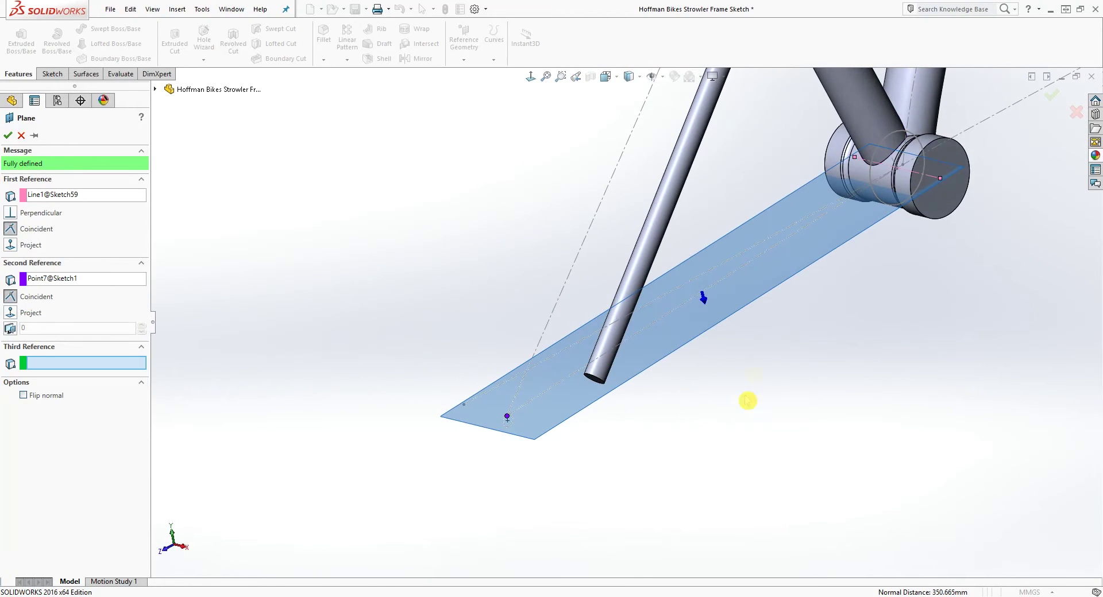
middle_drag(709, 362, 631, 347)
middle_drag(518, 330, 536, 362)
middle_drag(795, 399, 883, 265)
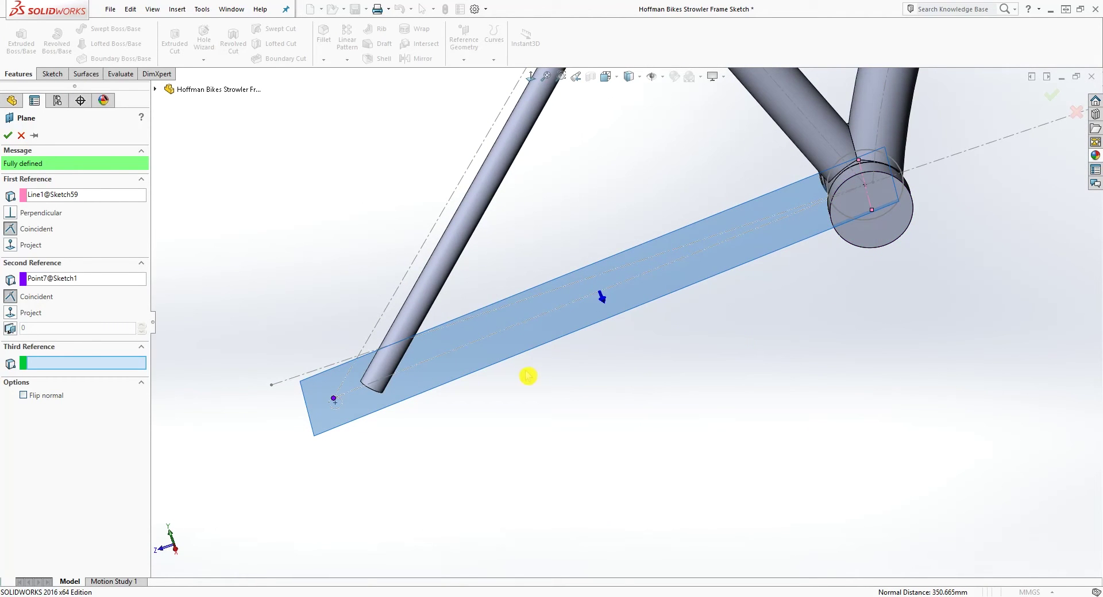
click(9, 136)
- Start a sketch on the new plane and view it face-on from above with the stay and bottom bracket in view
middle_drag(729, 411, 829, 492)
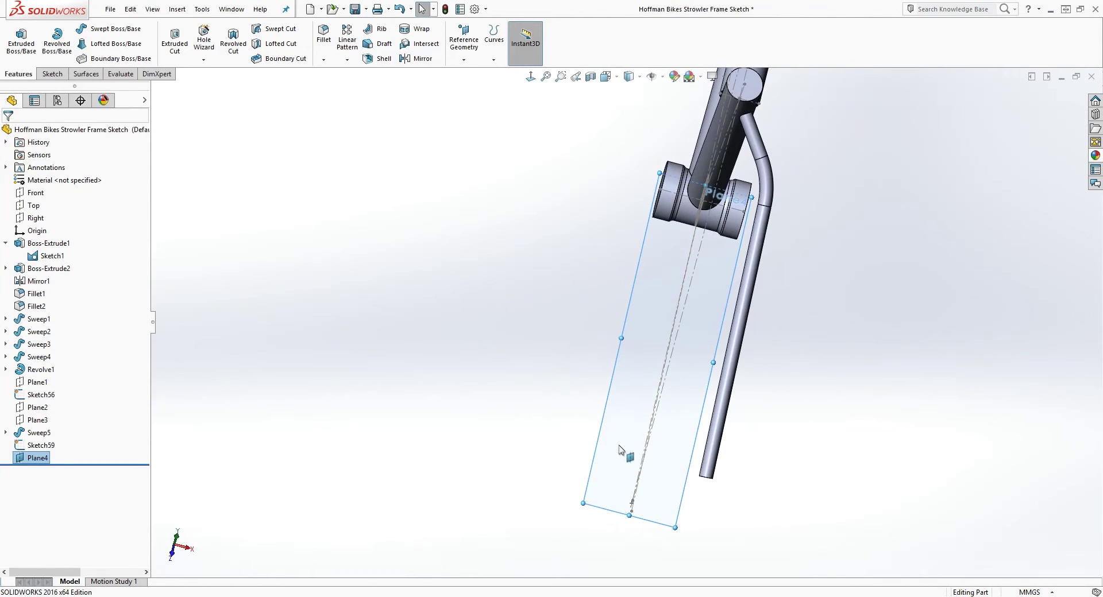
click(51, 74)
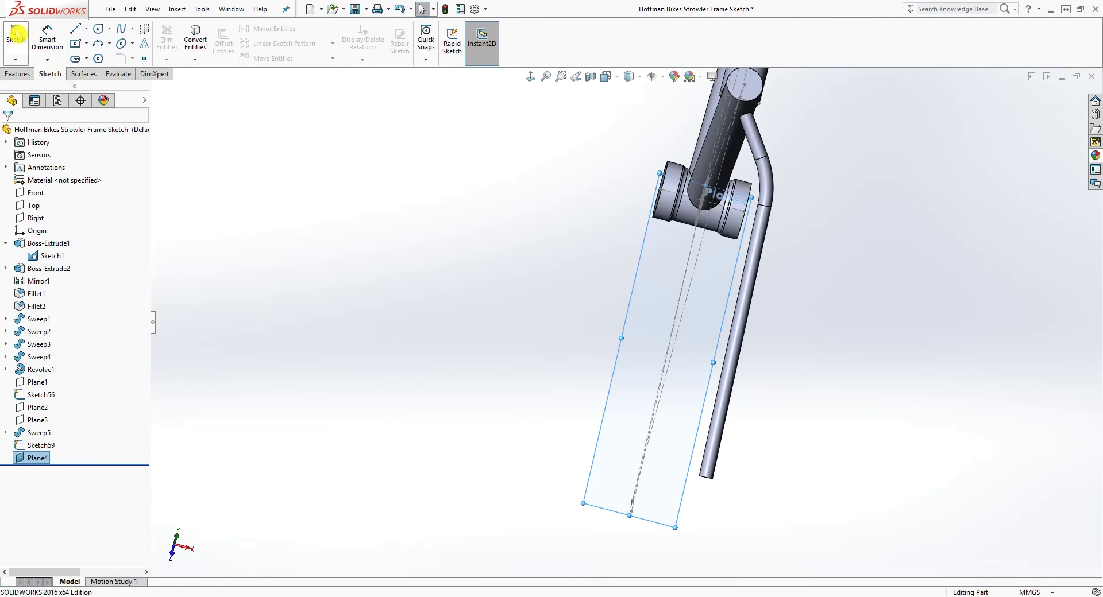
click(16, 35)
click(530, 77)
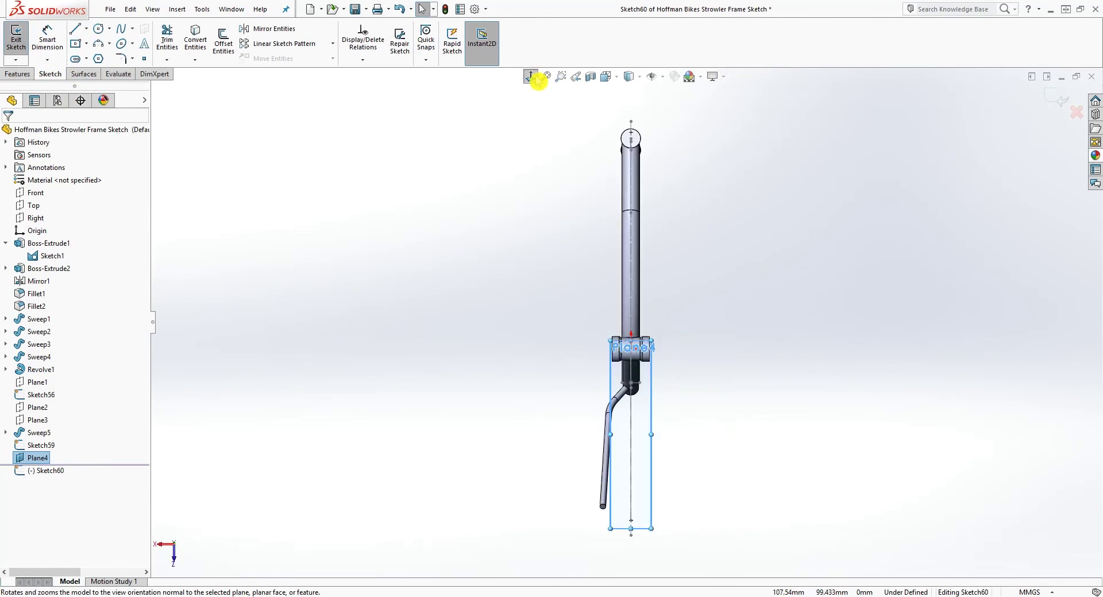
scroll(643, 316, down, 5)
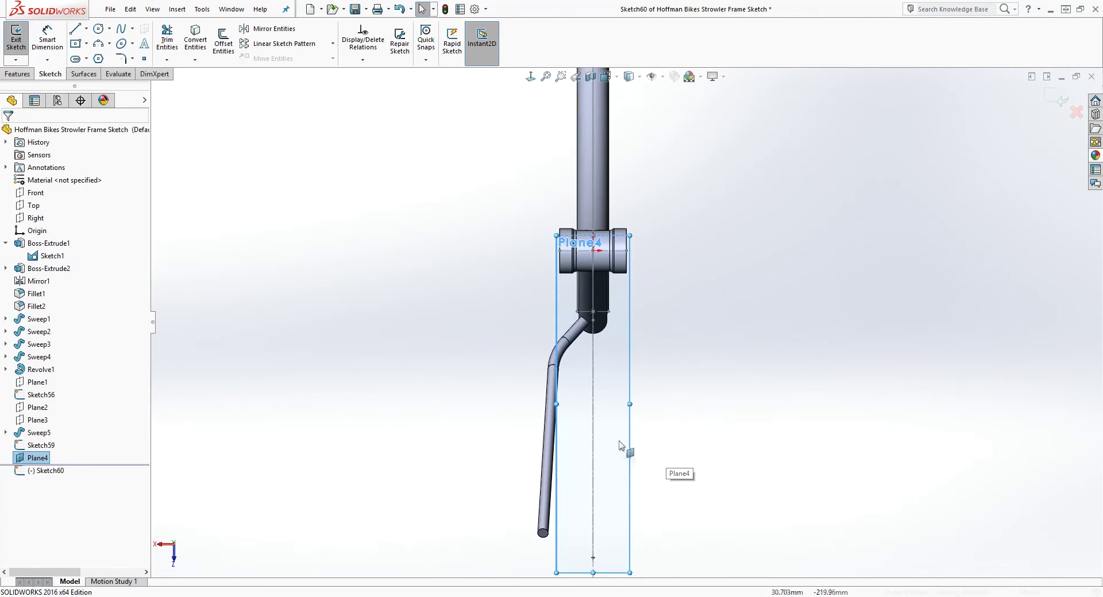
click(530, 76)
scroll(632, 423, down, 4)
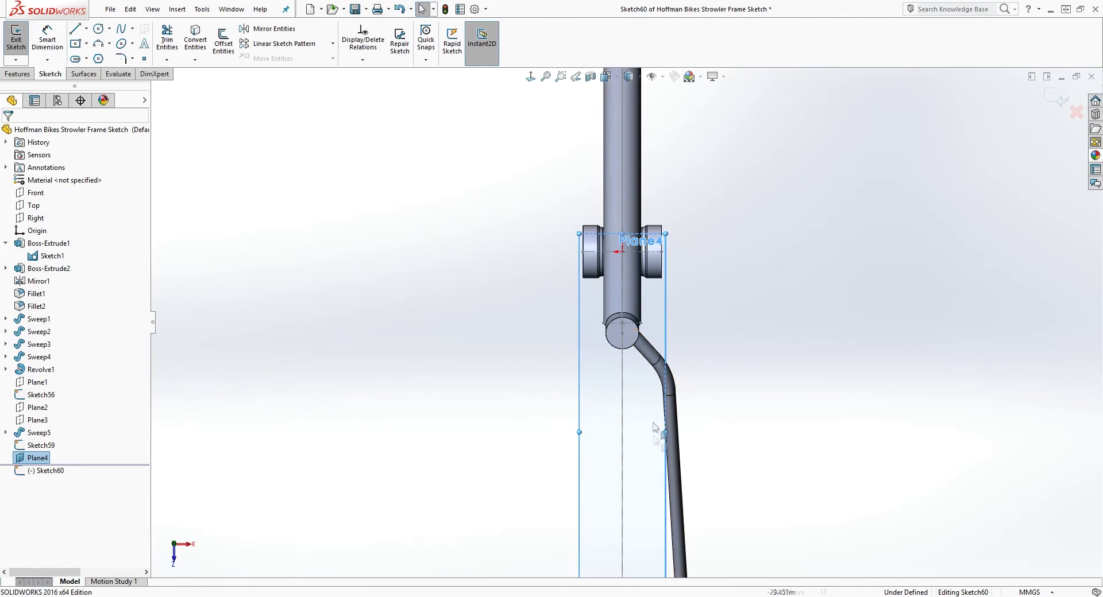
ctrl+middle_drag(682, 423, 655, 386)
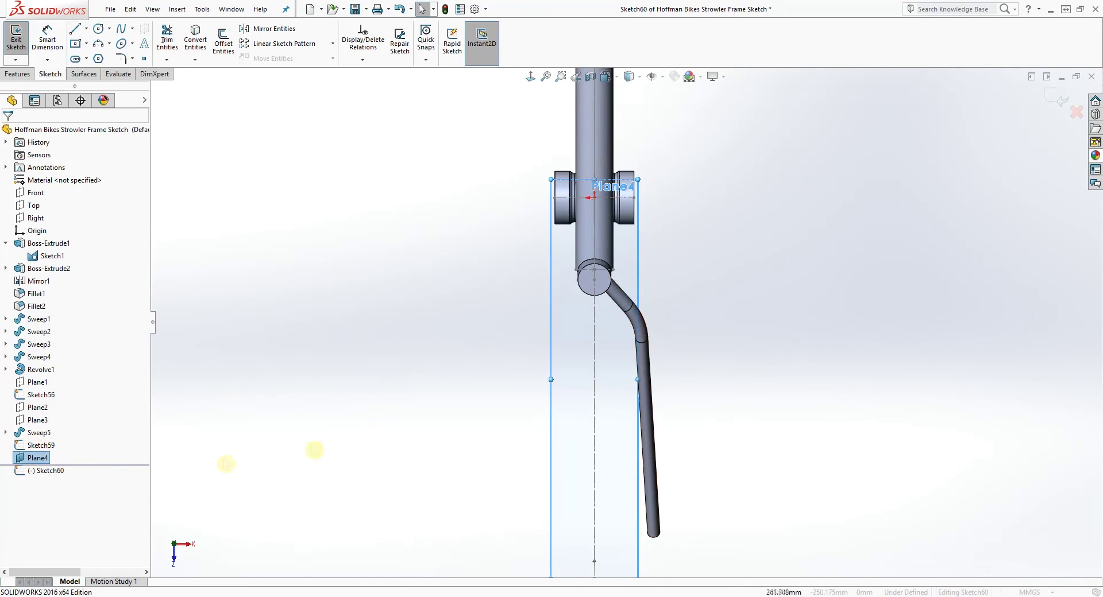
- Show the upper stay's path sketch, convert both its lines and bend arc into the current sketch, and hide the path sketch again
click(6, 434)
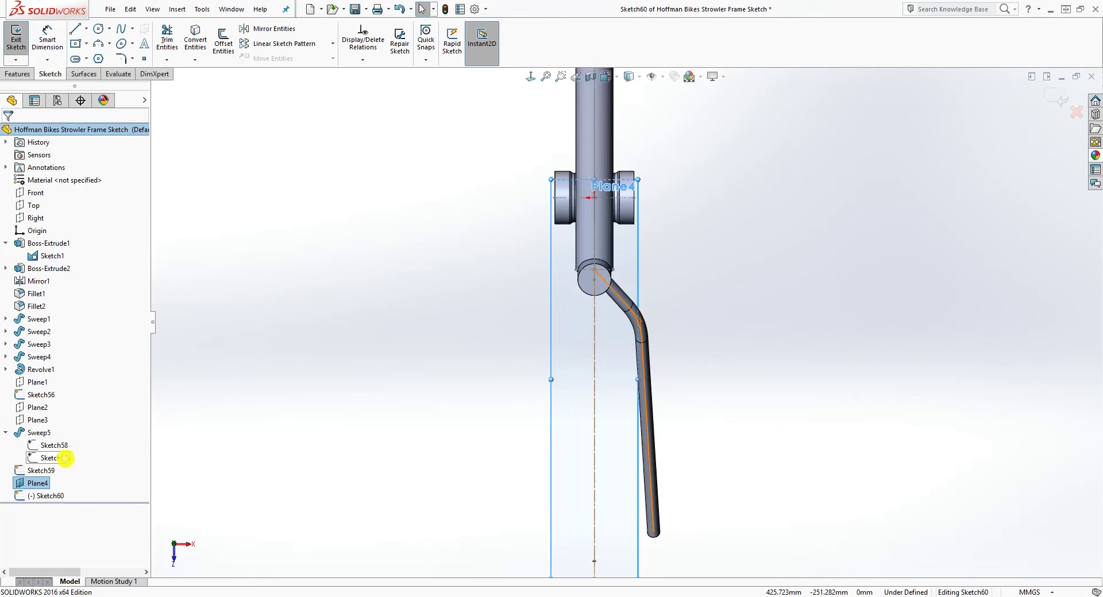
right_click(65, 458)
click(70, 438)
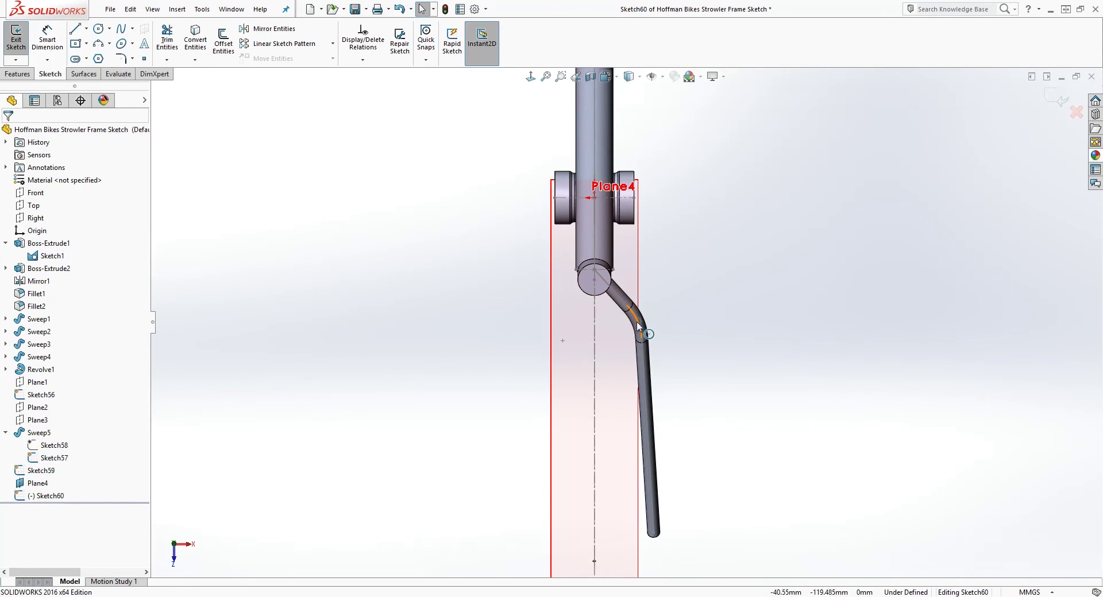
click(645, 365)
ctrl+click(645, 368)
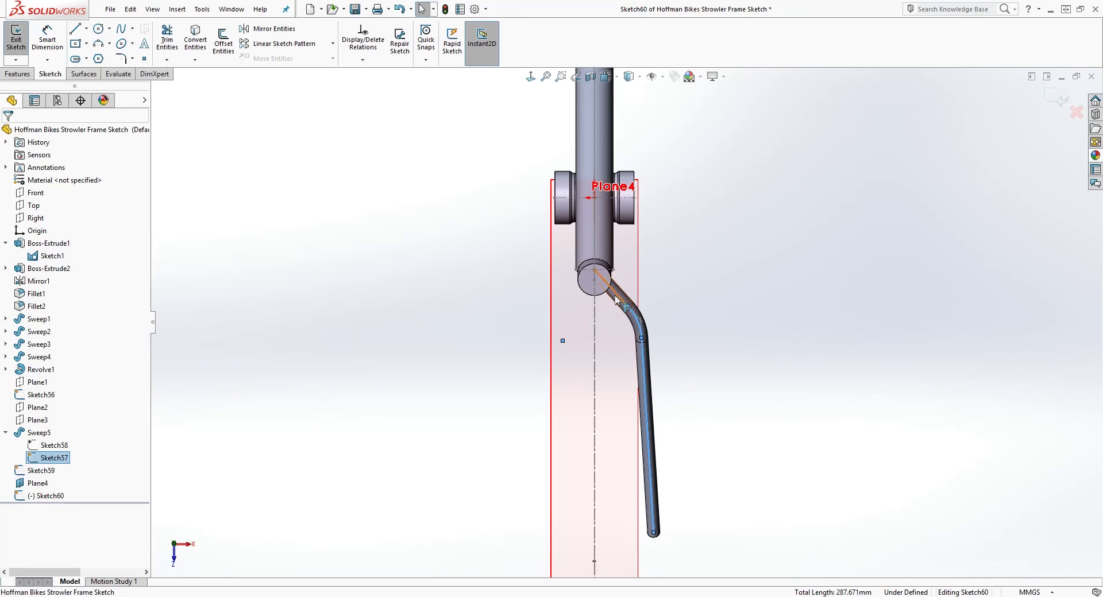
ctrl+click(617, 299)
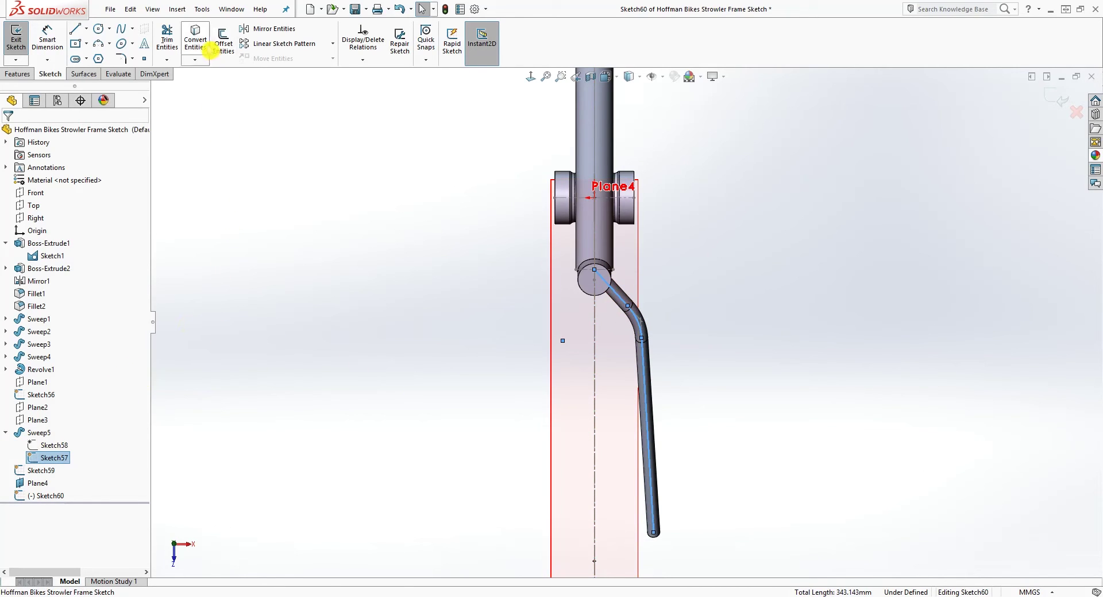
click(203, 42)
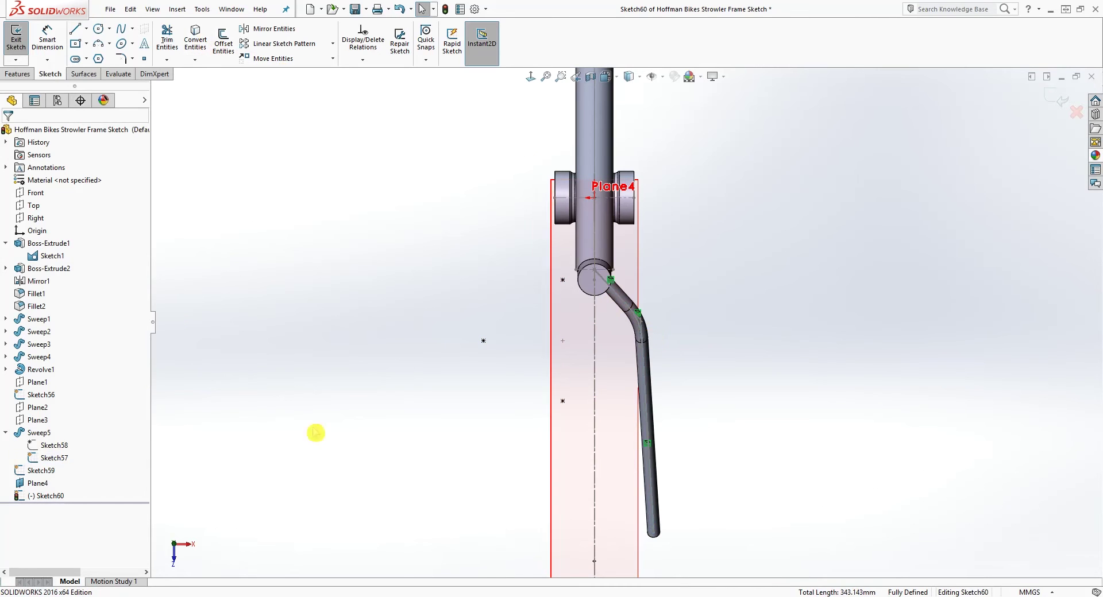
right_click(56, 458)
click(180, 418)
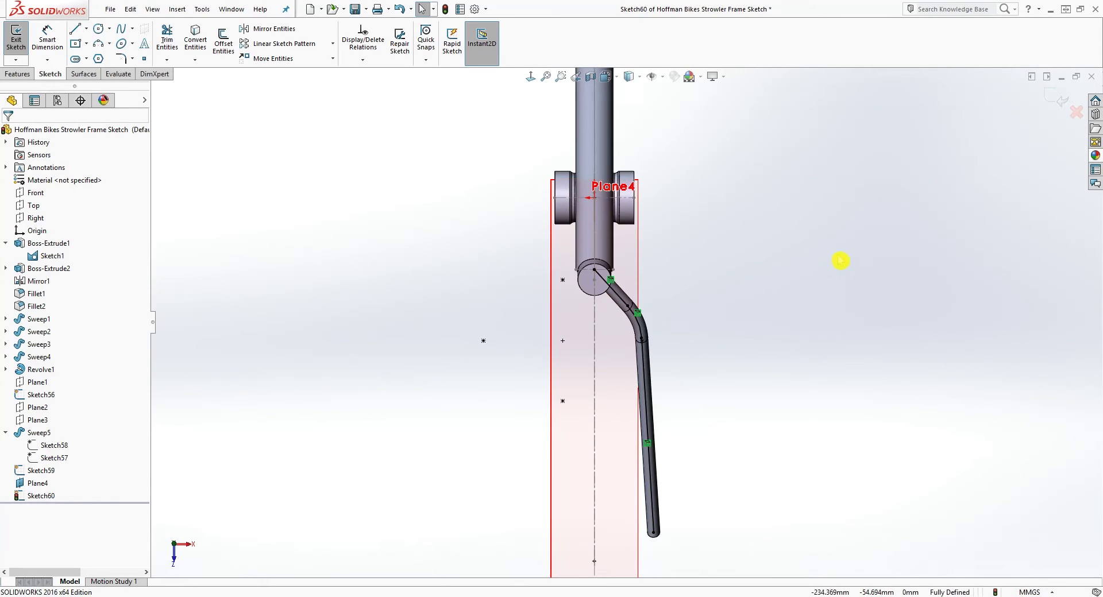
- Sketch a vertical line from the bottom bracket's construction line down past the angled segment of the converted path
key(l)
scroll(597, 198, down, 2)
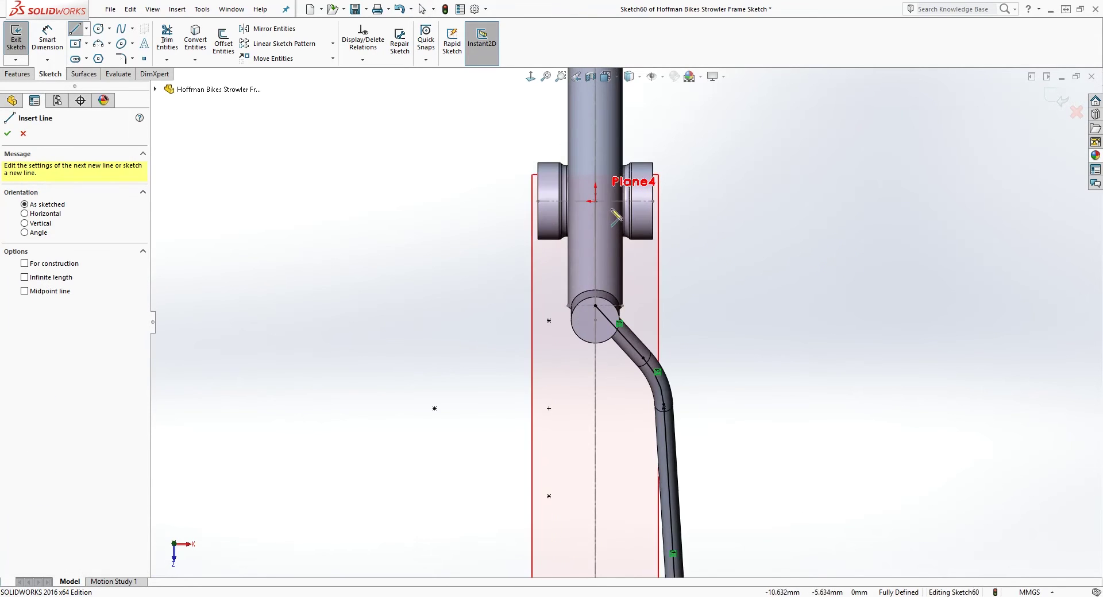
click(614, 202)
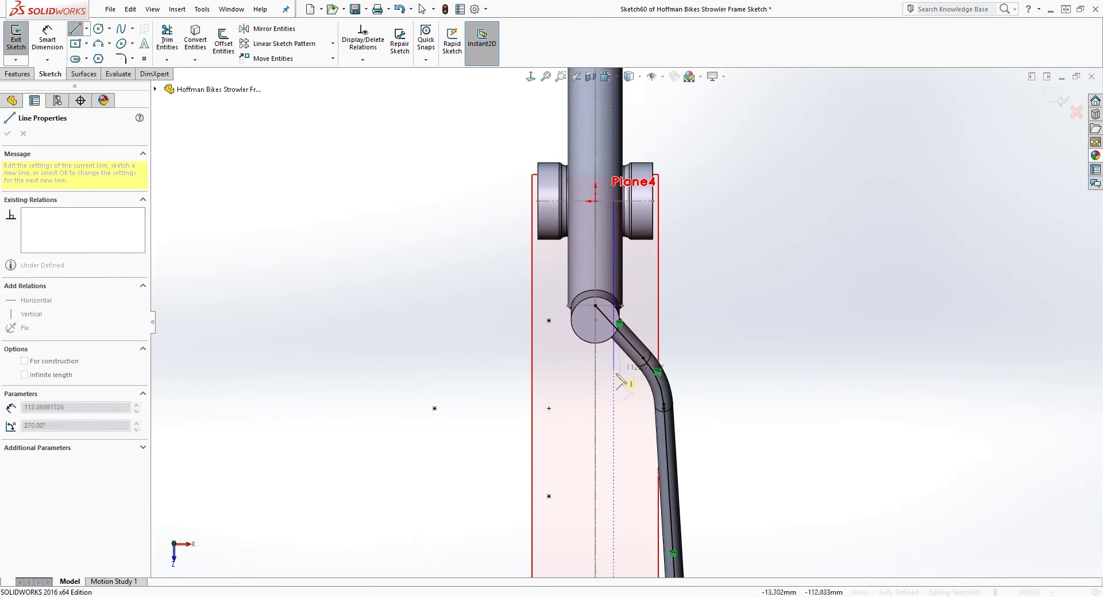
click(613, 404)
key(Escape)
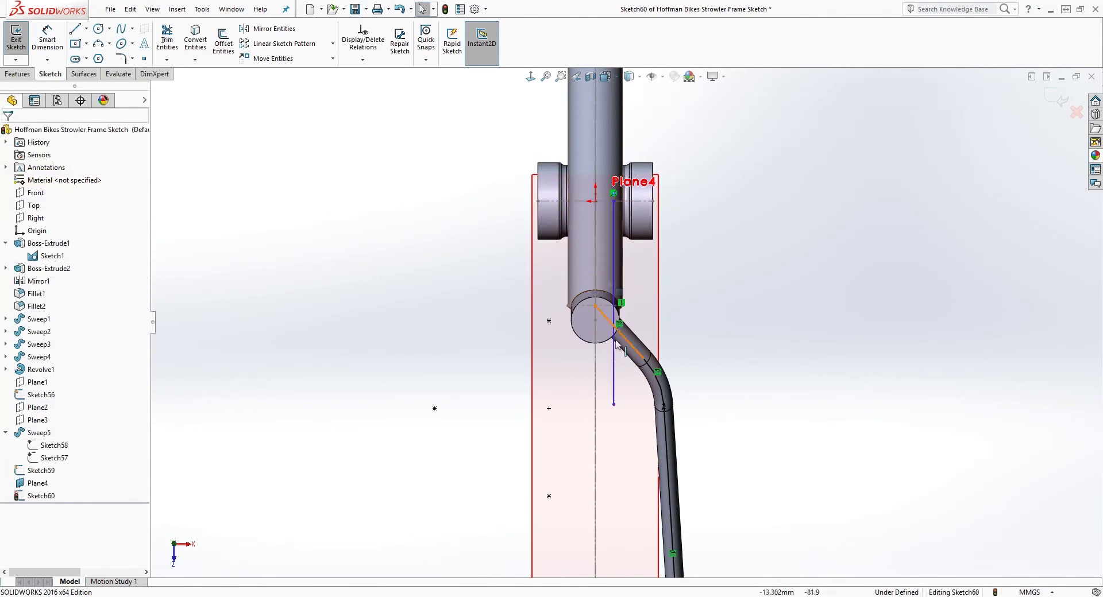
- Shorten the vertical line to about 82 mm by moving its lower end onto the converted path's angled segment
click(614, 405)
drag(615, 359, 616, 326)
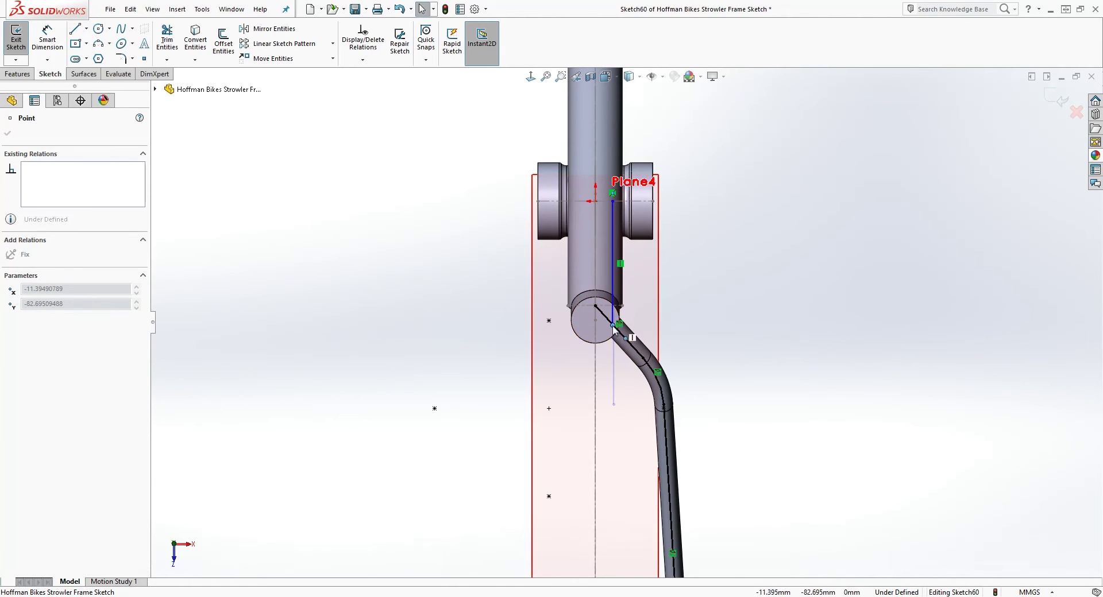
scroll(615, 326, down, 3)
key(Escape)
drag(578, 322, 580, 321)
scroll(601, 322, up, 2)
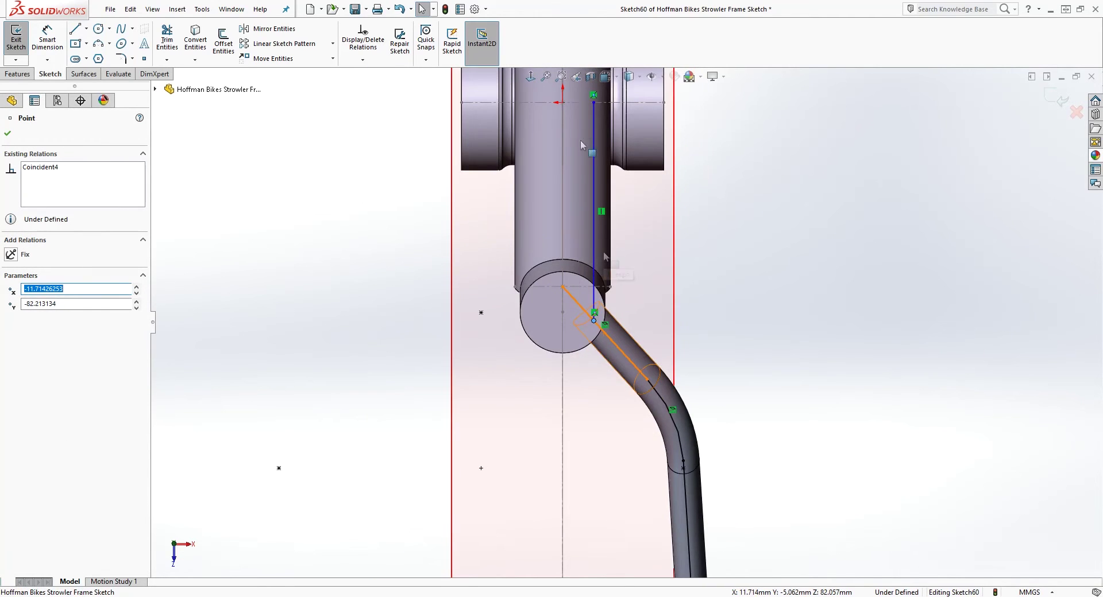
scroll(620, 199, up, 1)
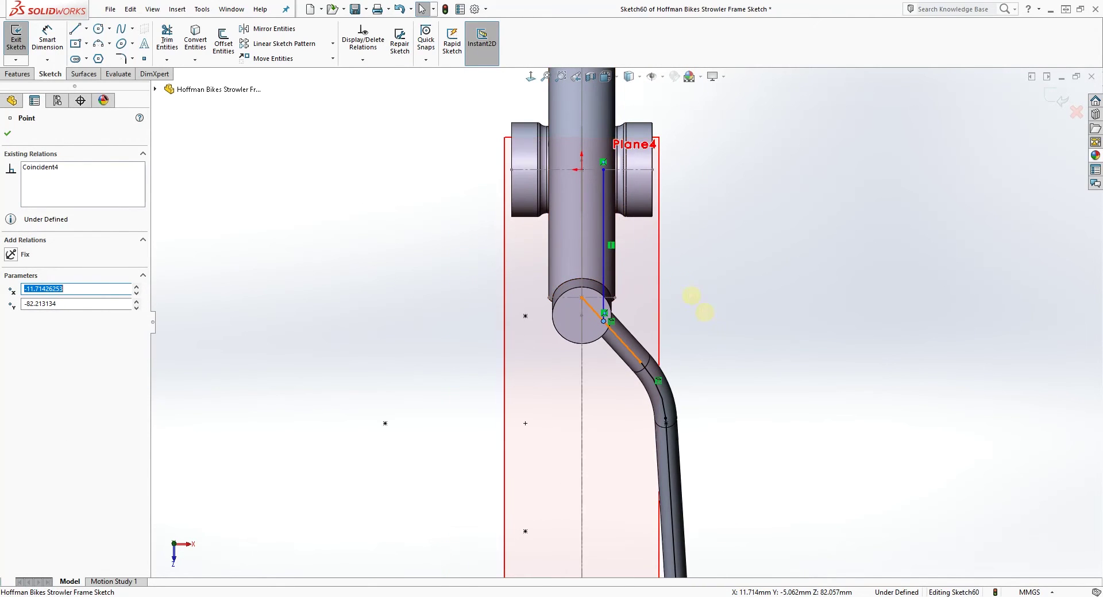
key(d)
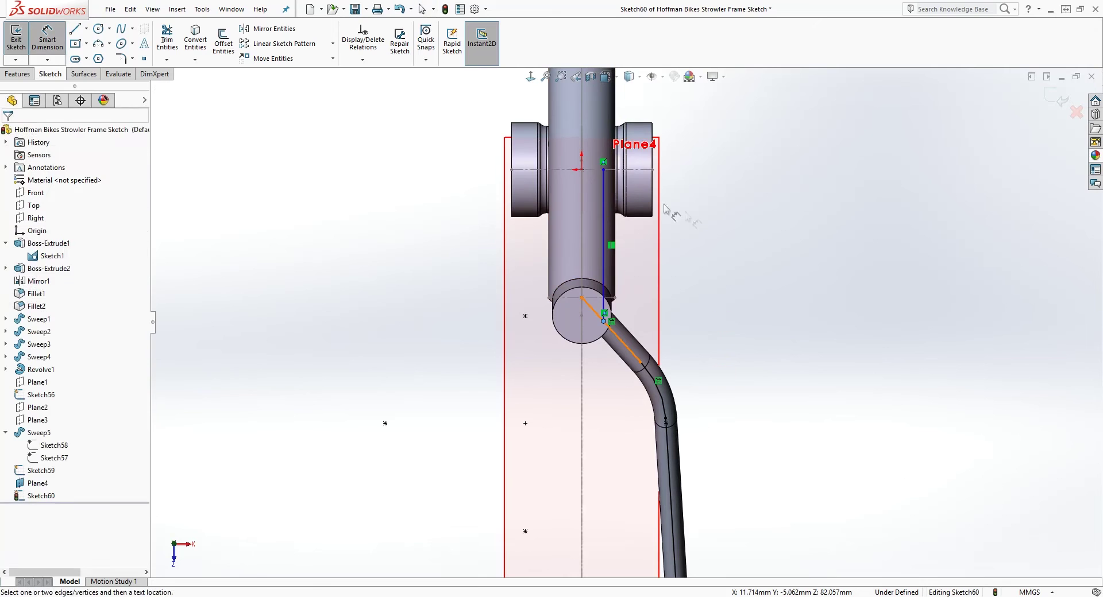
click(604, 170)
click(581, 169)
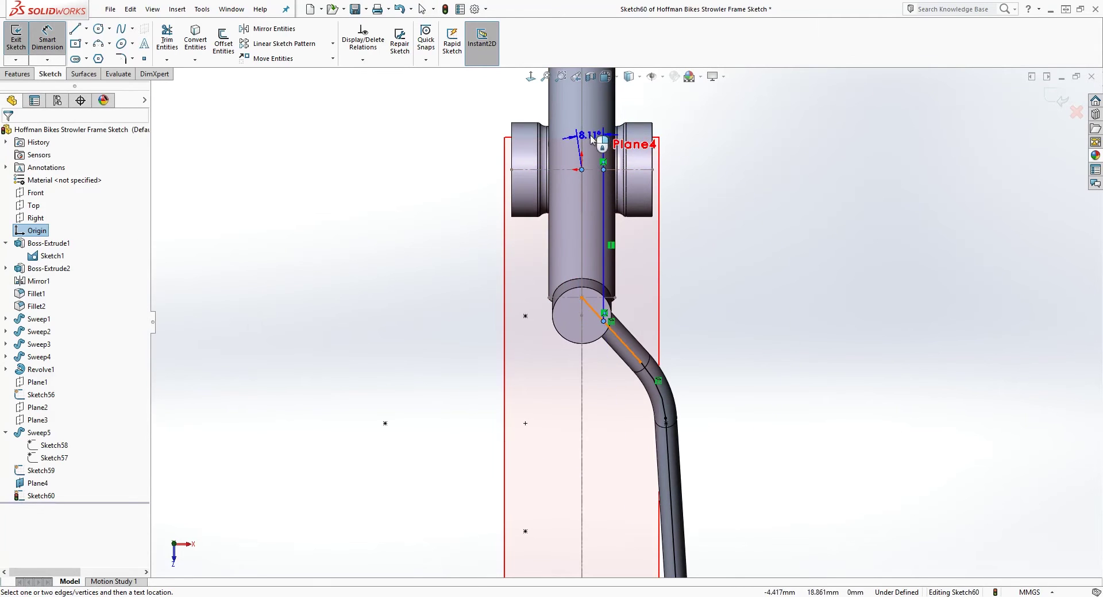
key(Escape)
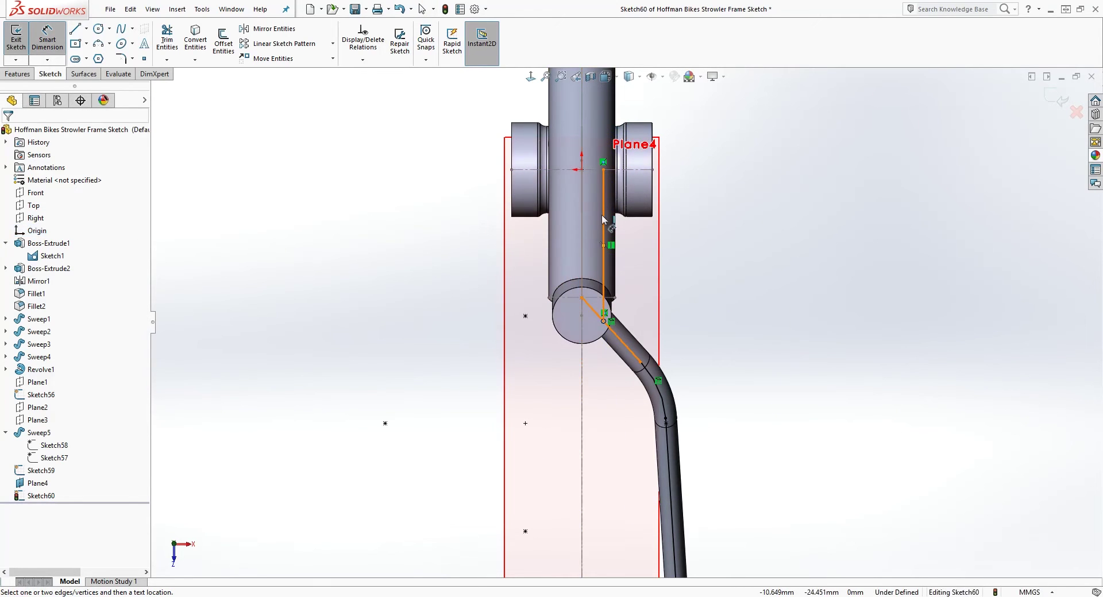
key(Escape)
click(603, 220)
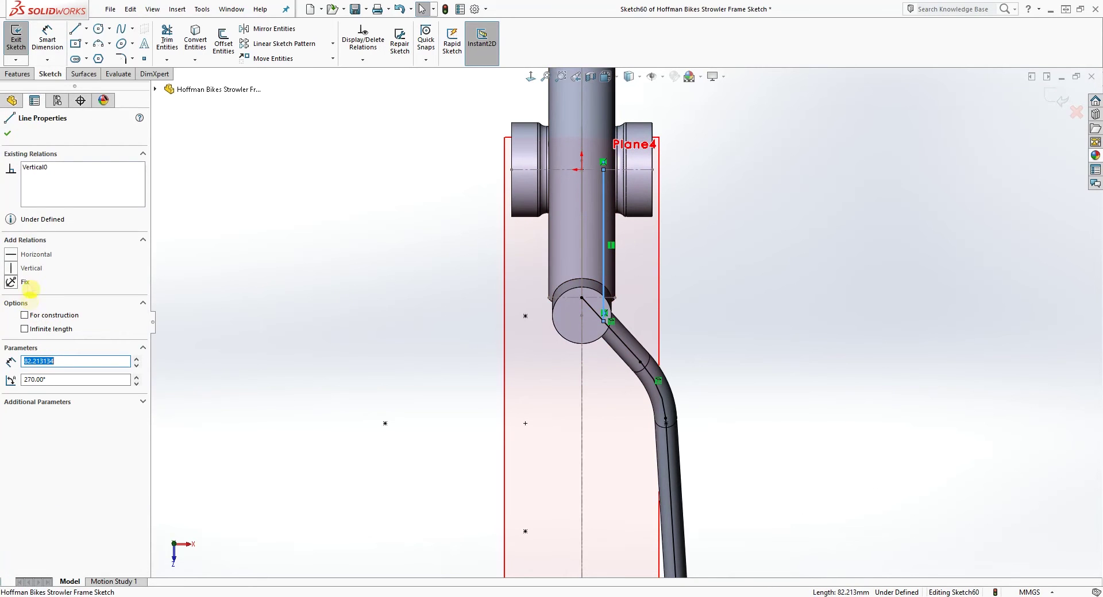
key(Escape)
- Dimension the vertical line 25 mm from the origin
scroll(593, 152, down, 2)
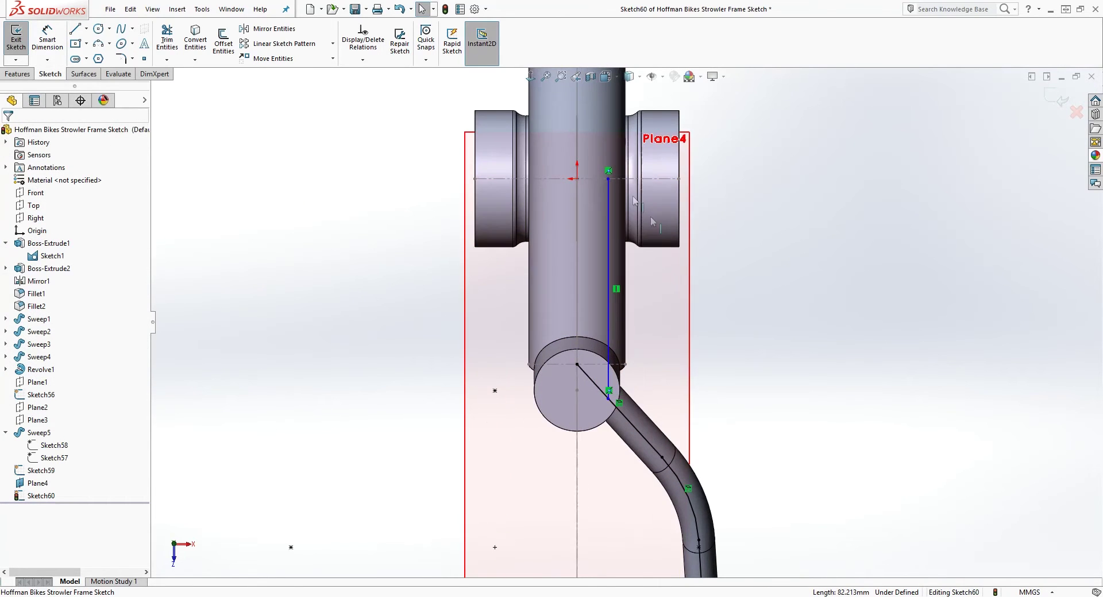
right_drag(773, 368, 773, 321)
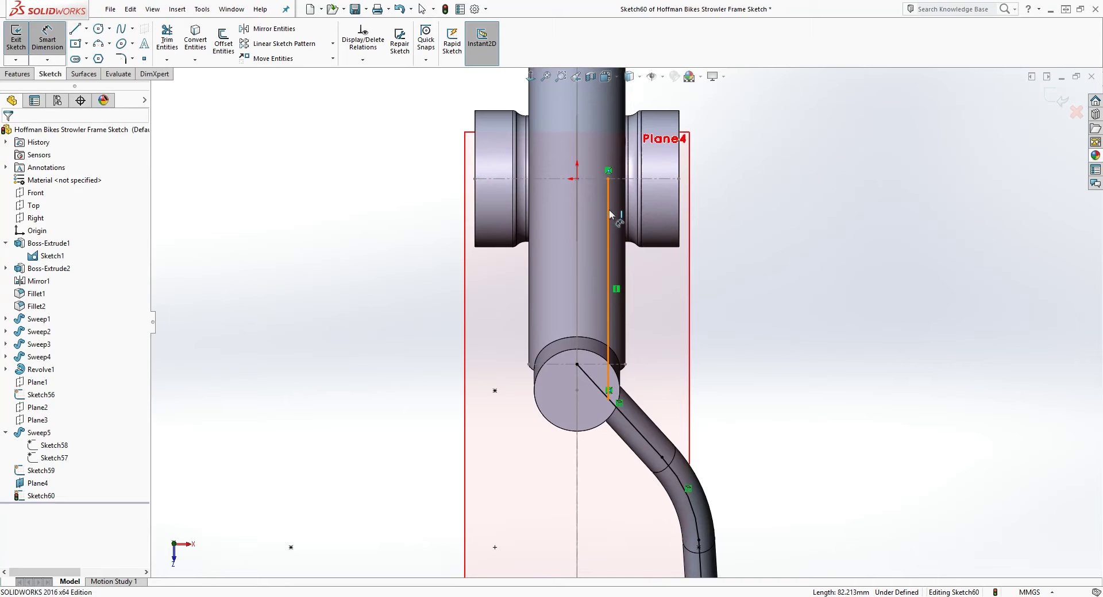
click(607, 211)
click(577, 179)
click(590, 165)
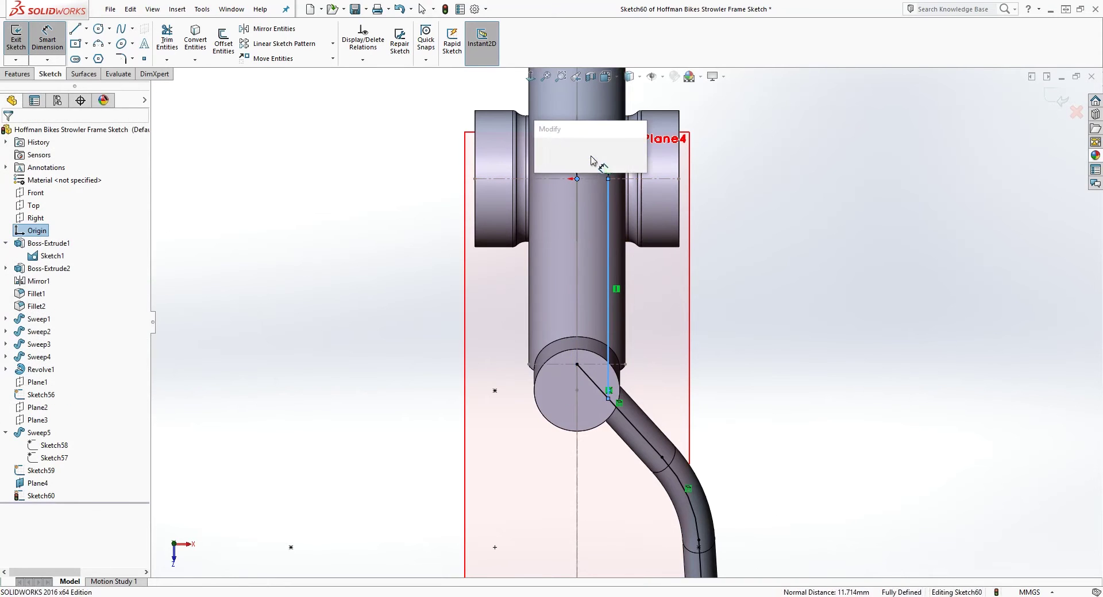
text(25)
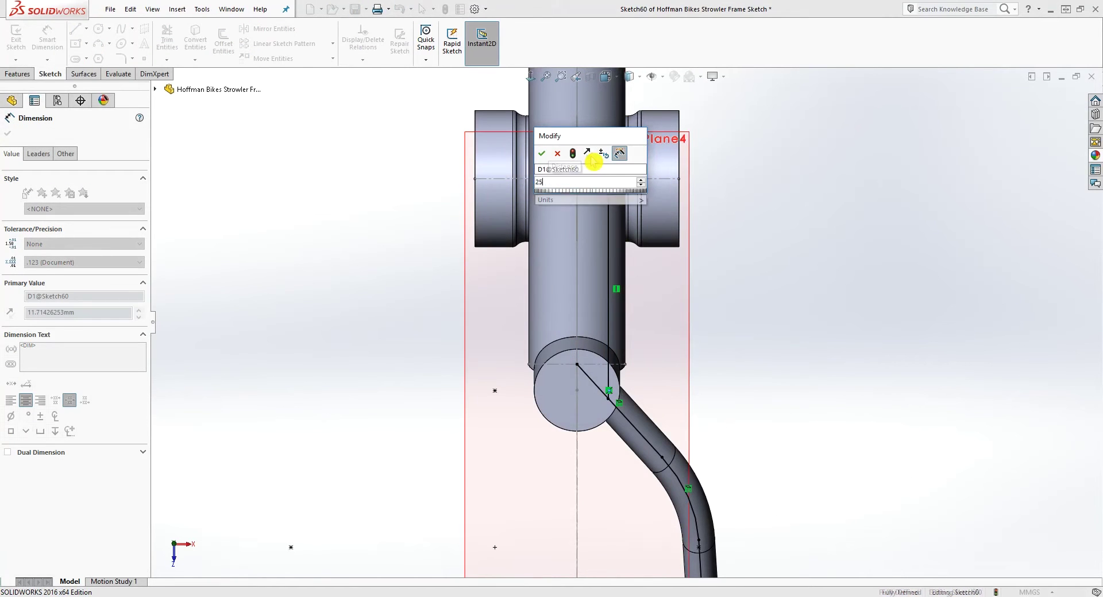
key(Return)
- Trim away the angled segment's excess between the frame tube's centre and the vertical line
scroll(572, 242, up, 2)
scroll(708, 451, up, 2)
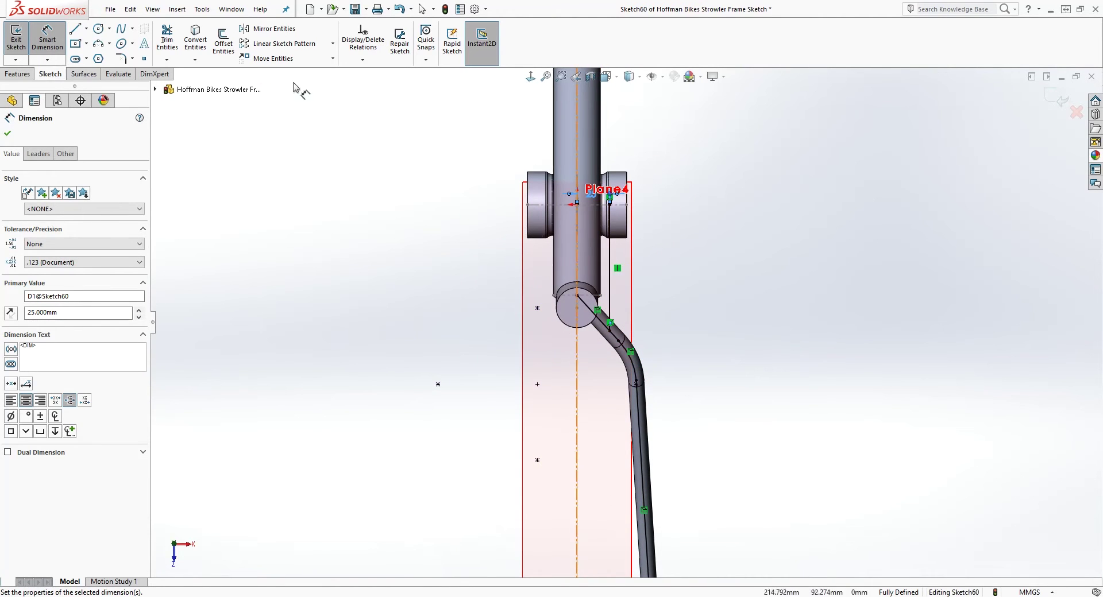
click(167, 46)
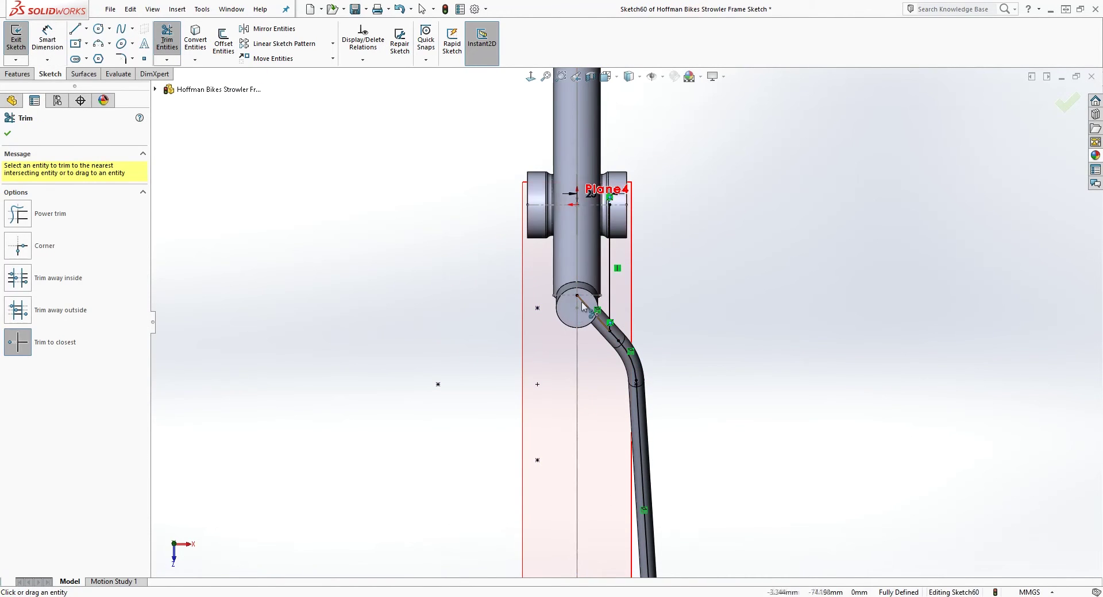
scroll(583, 306, down, 5)
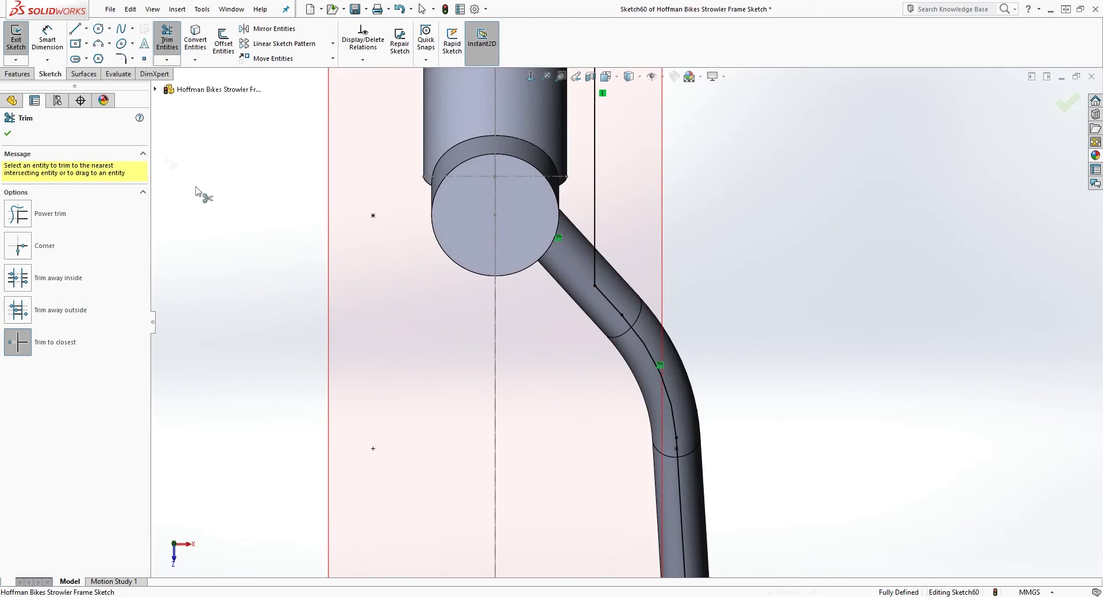
key(Escape)
click(124, 60)
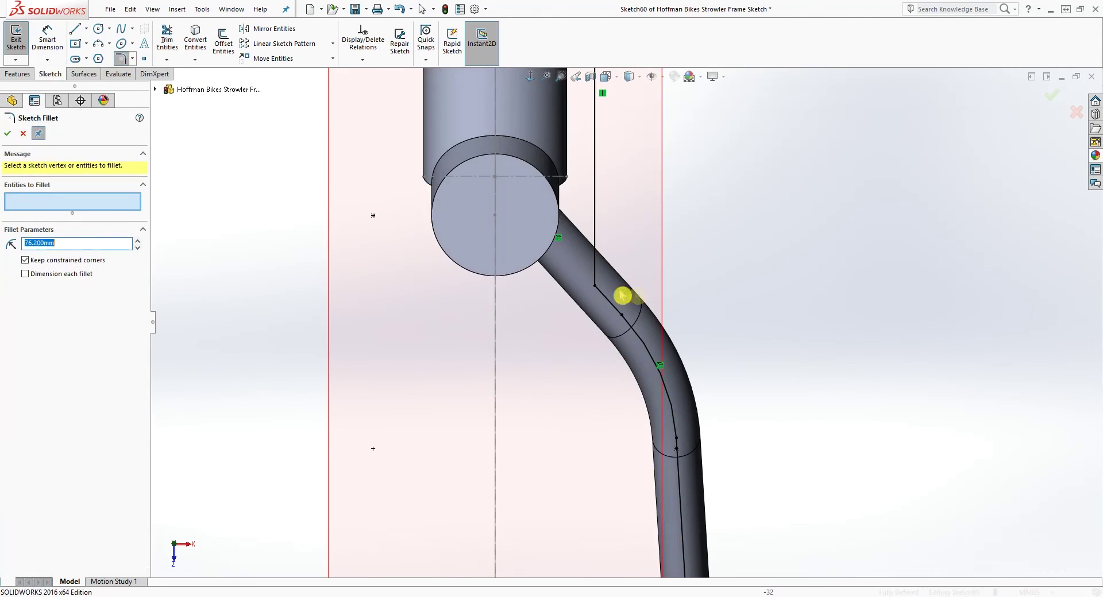
click(597, 297)
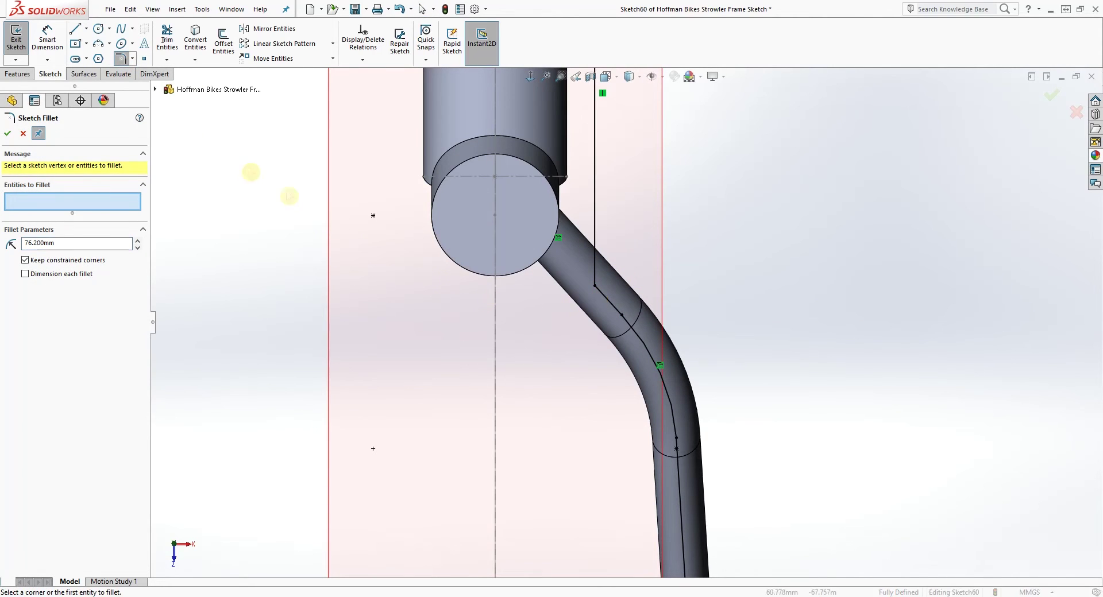
key(Escape)
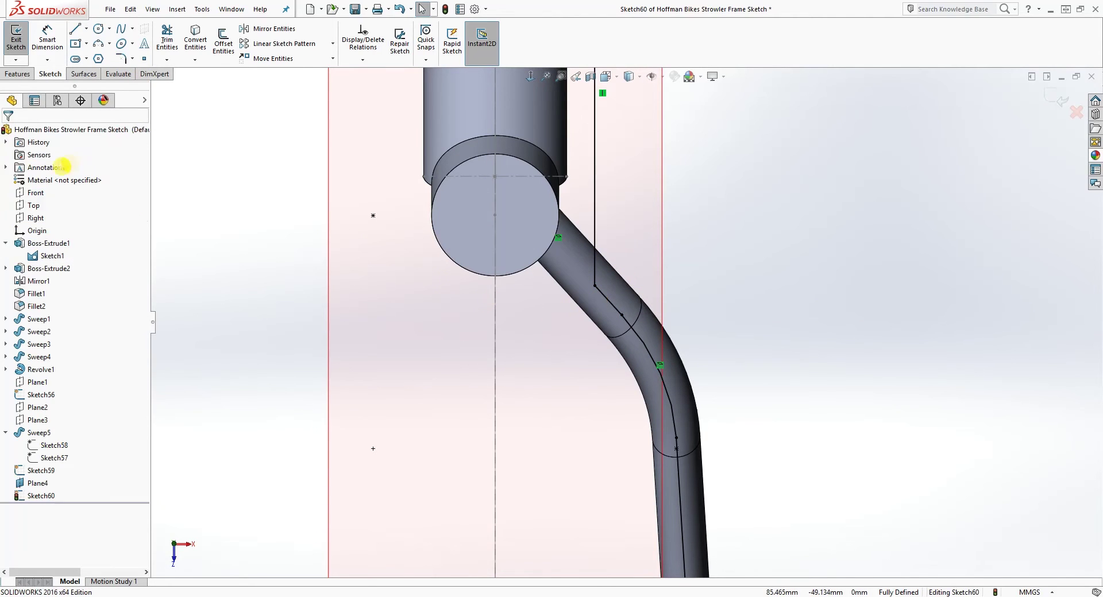
- Add a 22 mm sketch fillet at the corner between the vertical line and the angled segment
click(124, 59)
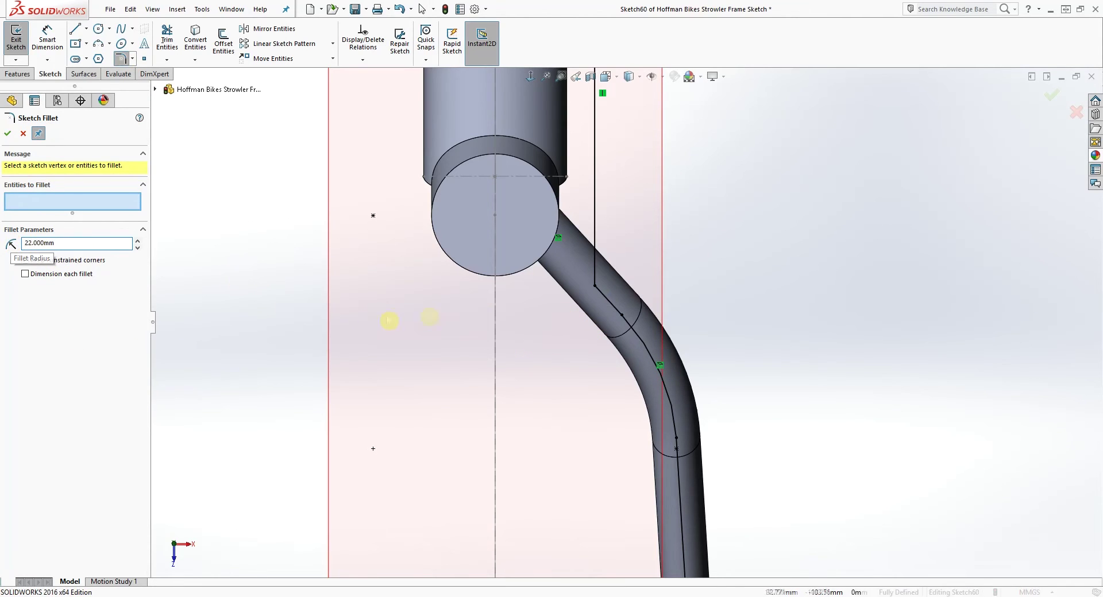
click(596, 288)
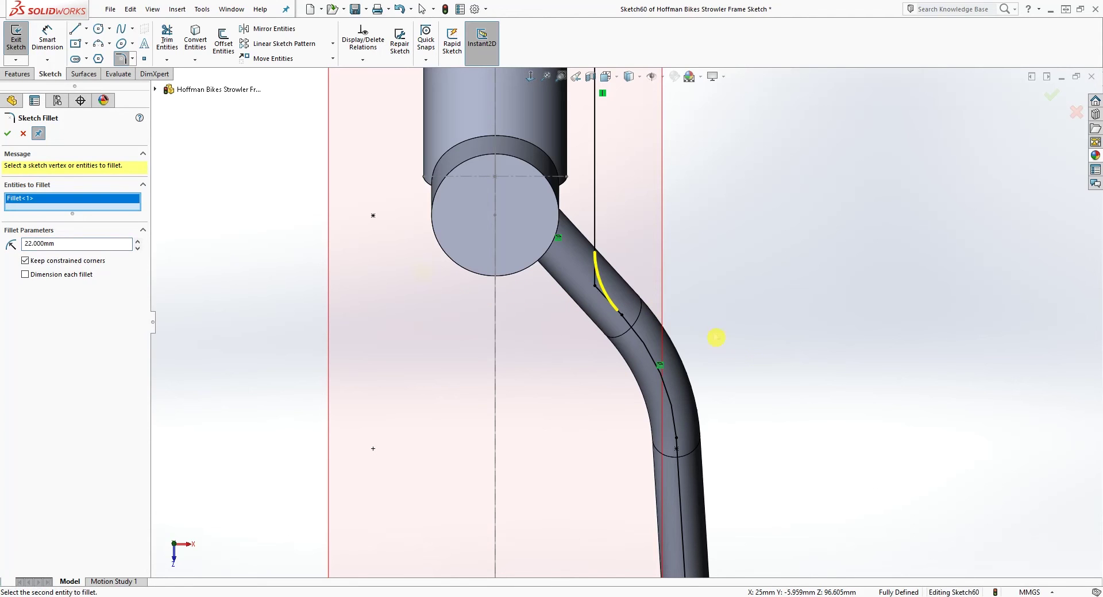
click(8, 132)
scroll(662, 371, up, 5)
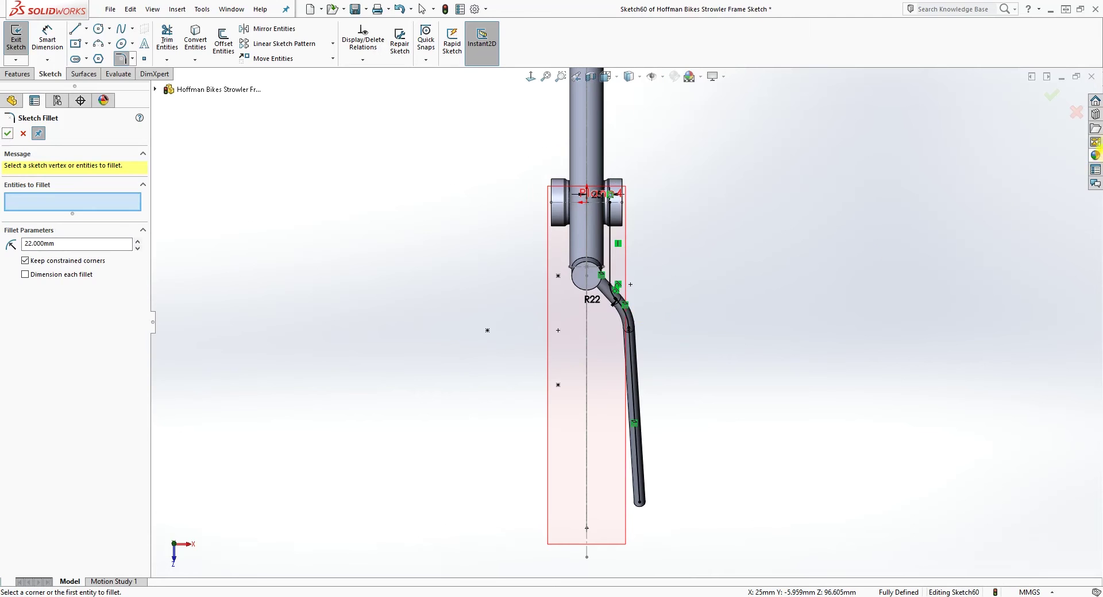
click(1054, 99)
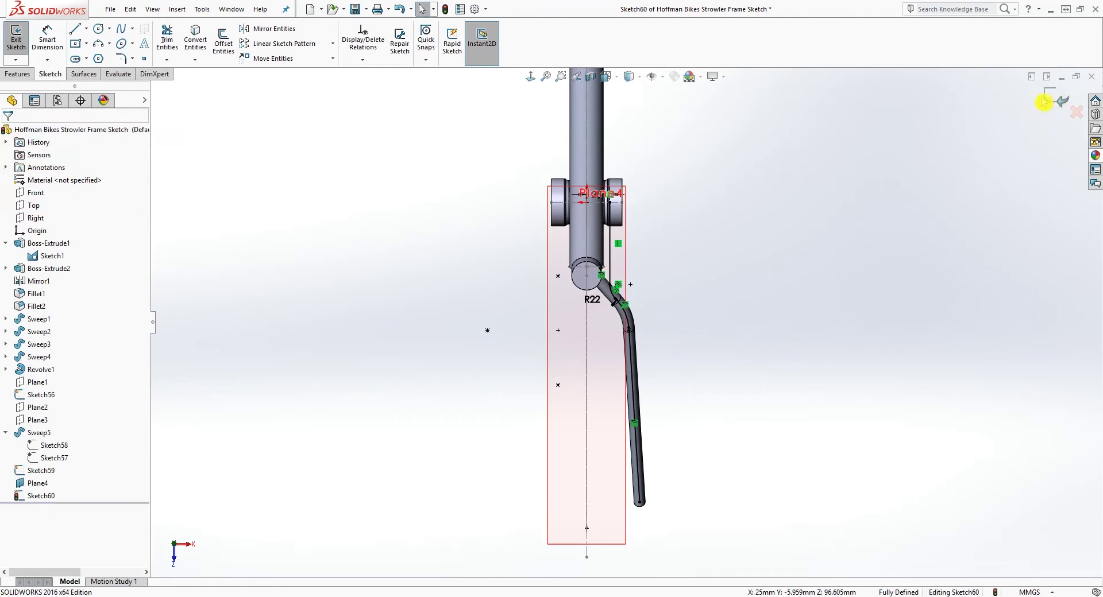
- Hide the angled reference plane and finish the lower stay's path sketch
mouse_move(787, 398)
middle_down()
mouse_move(725, 232)
mouse_move(758, 251)
mouse_move(611, 458)
middle_up()
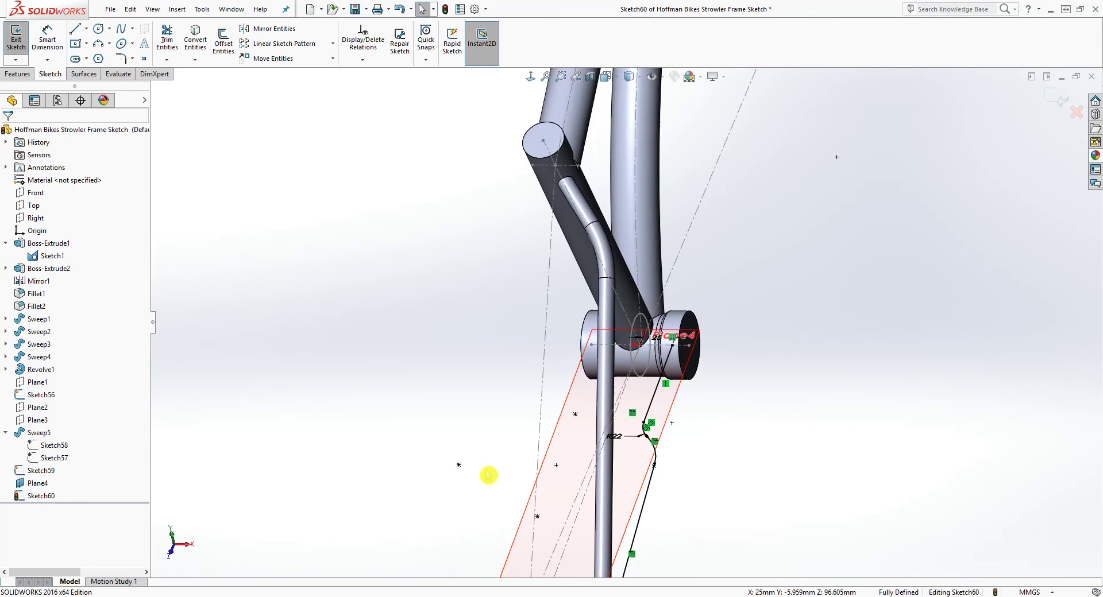
scroll(649, 521, up, 3)
scroll(623, 517, down, 2)
right_click(36, 486)
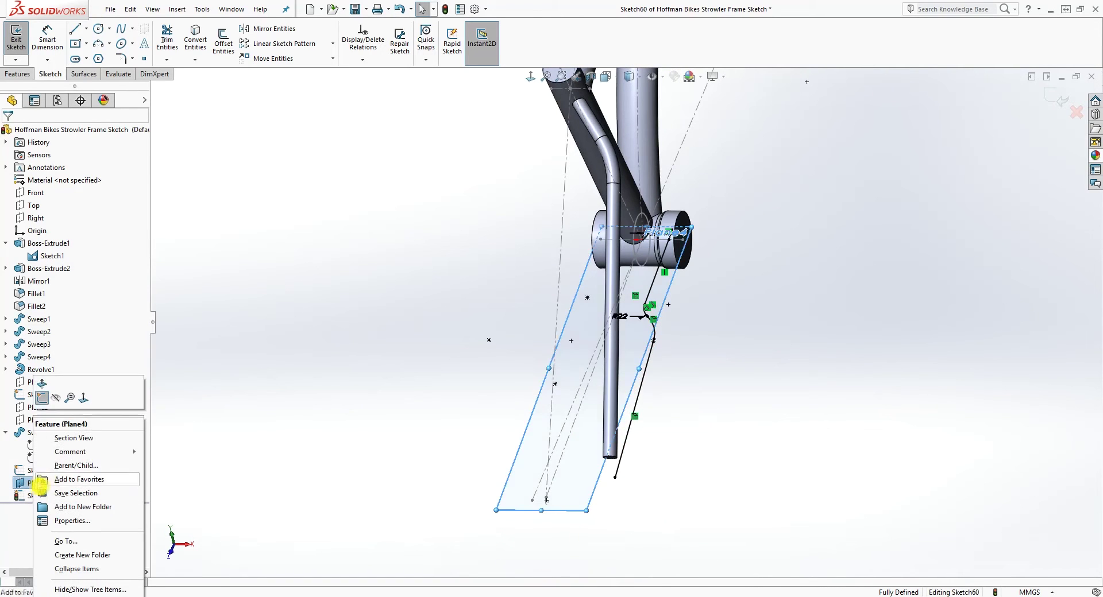
click(57, 404)
key(ctrl+8)
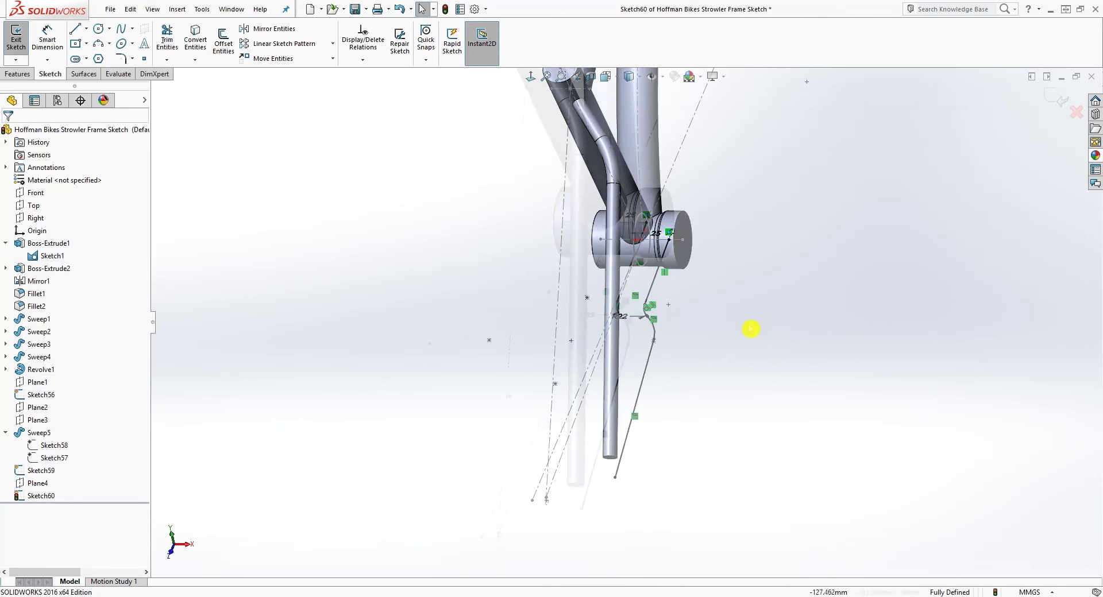
click(1077, 99)
- Create a reference plane perpendicular to the lower stay path's front straight segment, passing through that segment's endpoint inside the bottom bracket shell
mouse_move(665, 362)
middle_down()
mouse_move(697, 301)
mouse_move(638, 320)
mouse_move(567, 284)
mouse_move(586, 327)
middle_up()
scroll(629, 311, down, 5)
scroll(615, 293, up, 3)
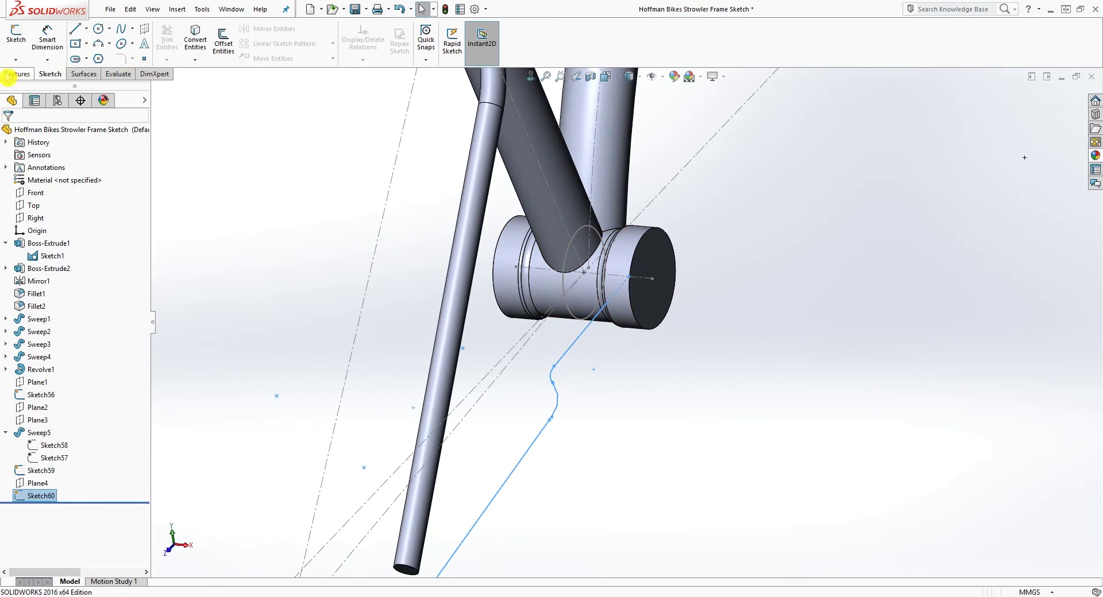
click(22, 74)
click(466, 57)
click(477, 74)
scroll(593, 293, down, 2)
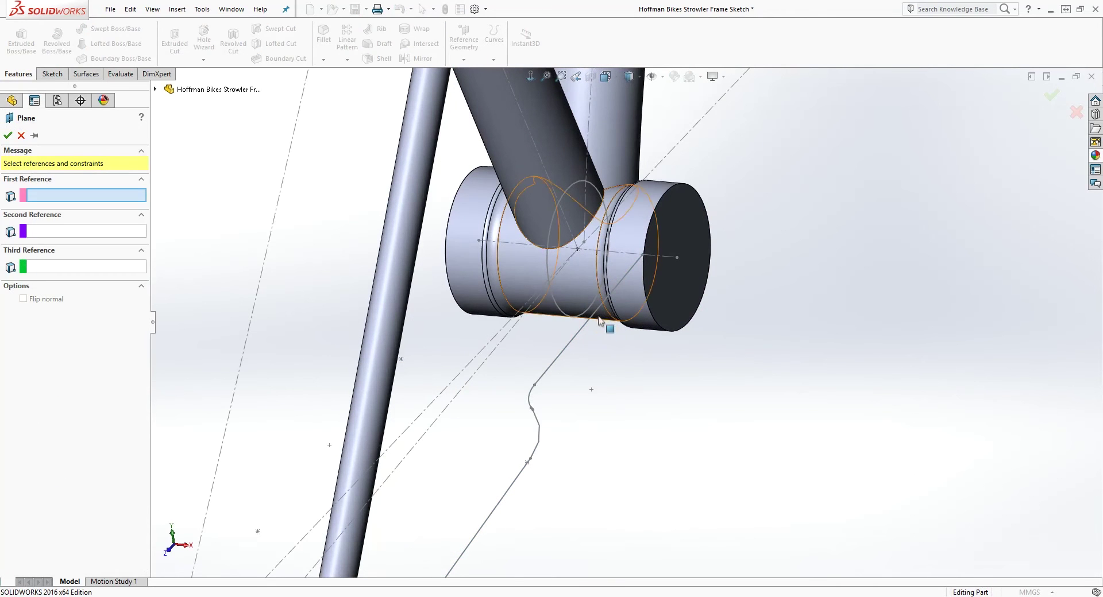
click(598, 314)
scroll(653, 260, down, 5)
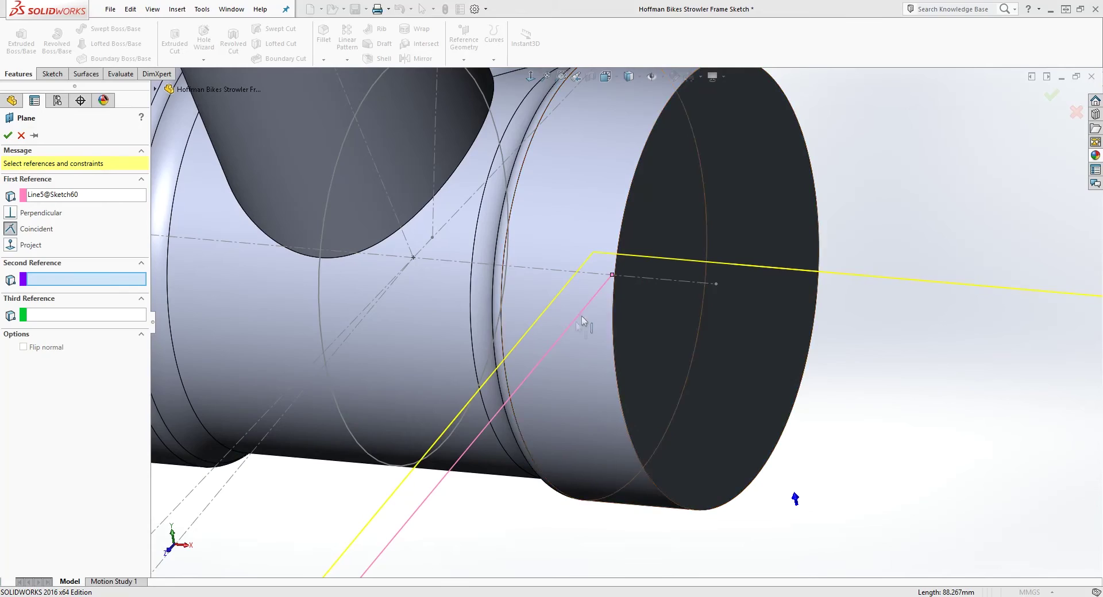
scroll(577, 333, down, 1)
scroll(574, 322, up, 1)
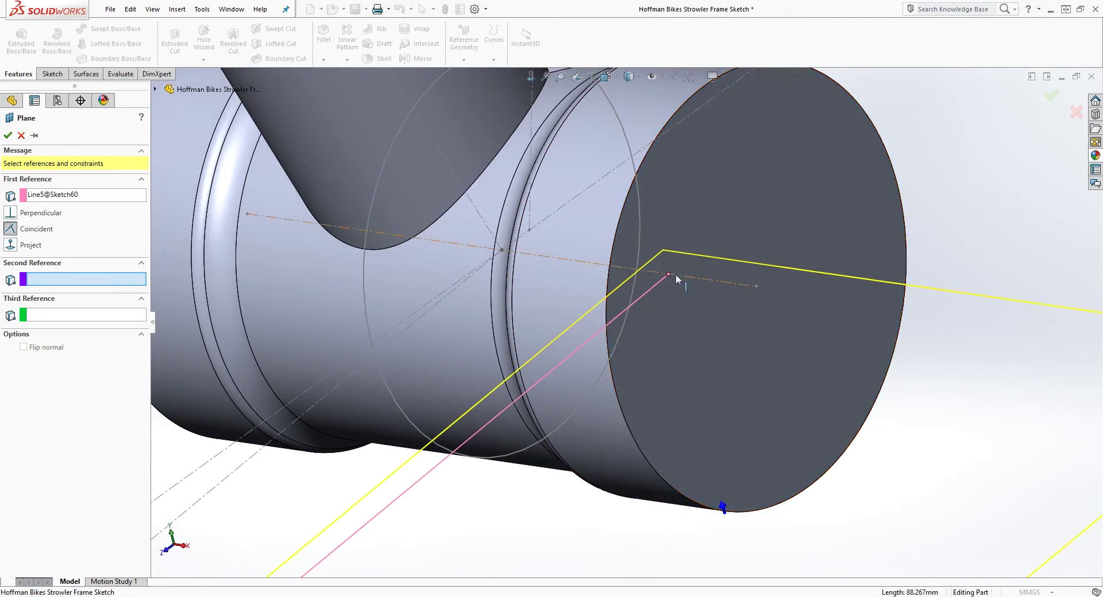
click(670, 273)
scroll(678, 322, up, 3)
middle_drag(681, 353, 695, 335)
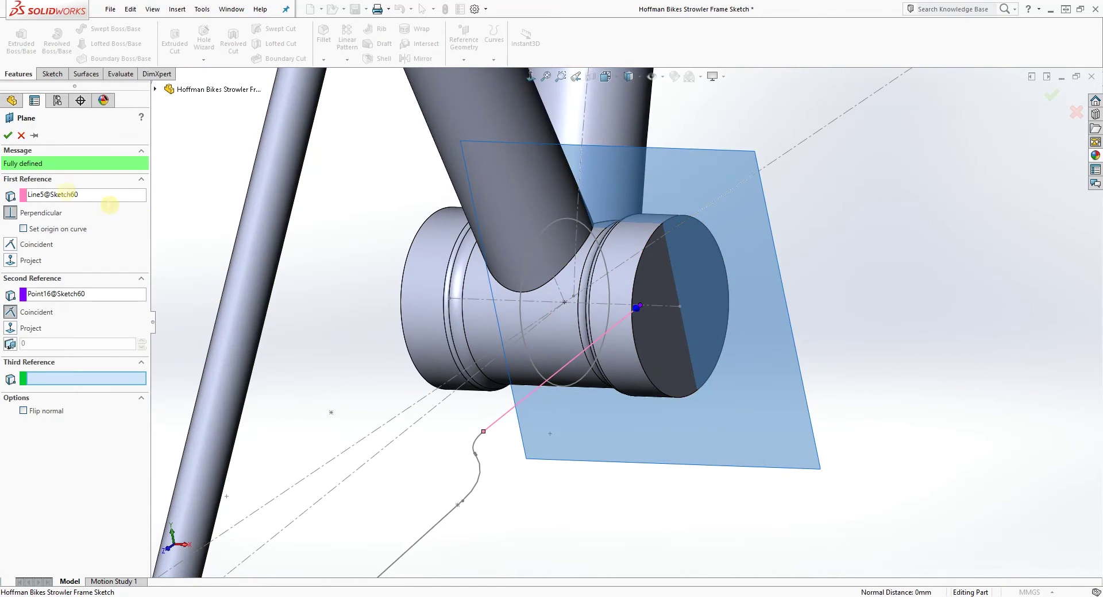
click(9, 135)
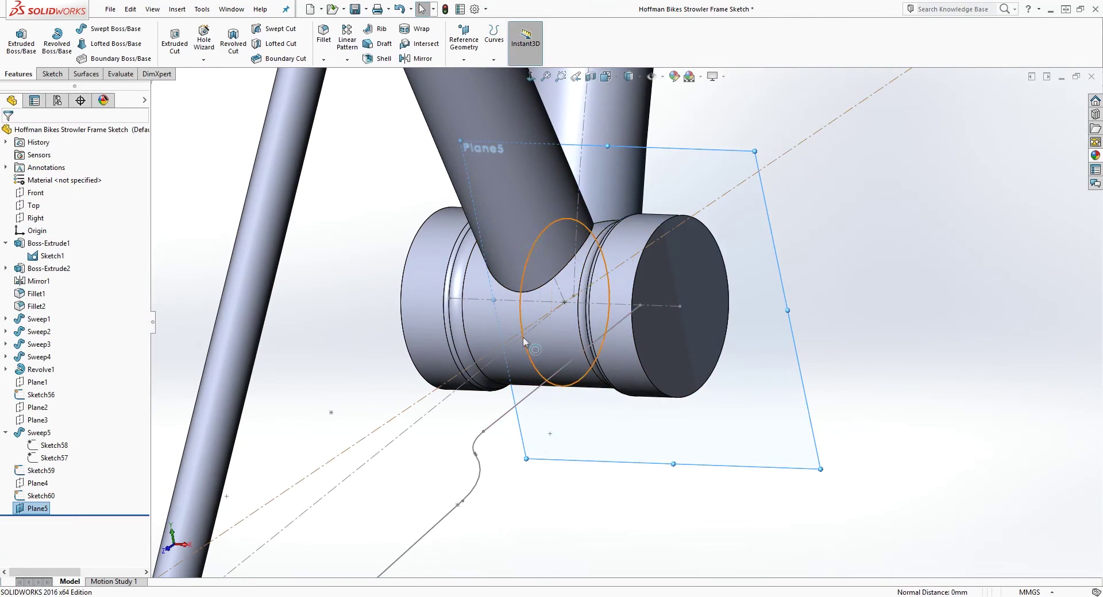
- Start a sketch on the new perpendicular plane and view it straight on
middle_drag(716, 397, 724, 332)
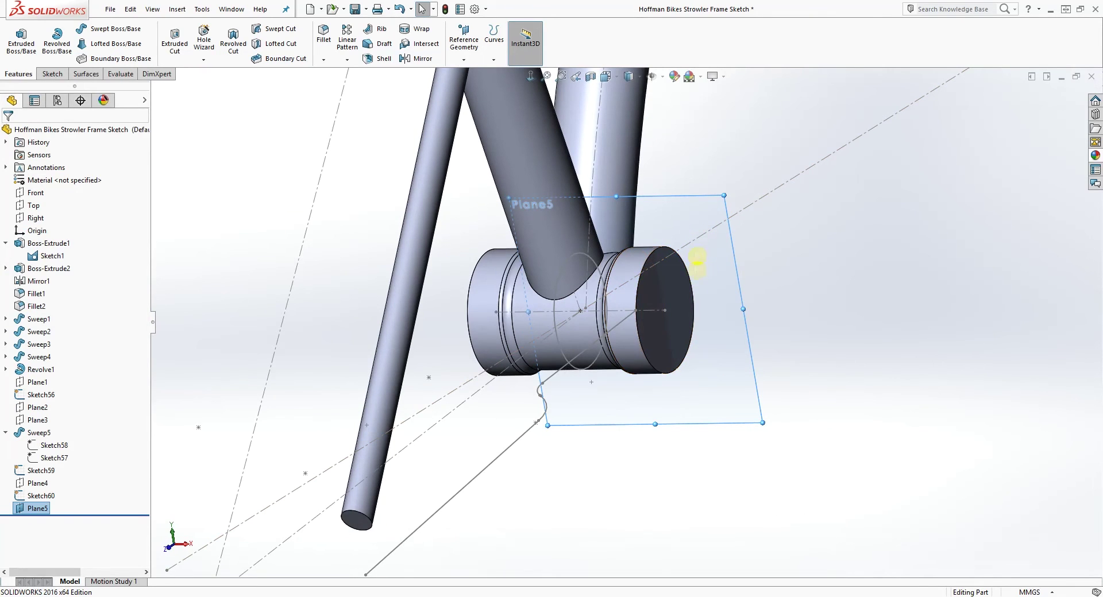
click(52, 74)
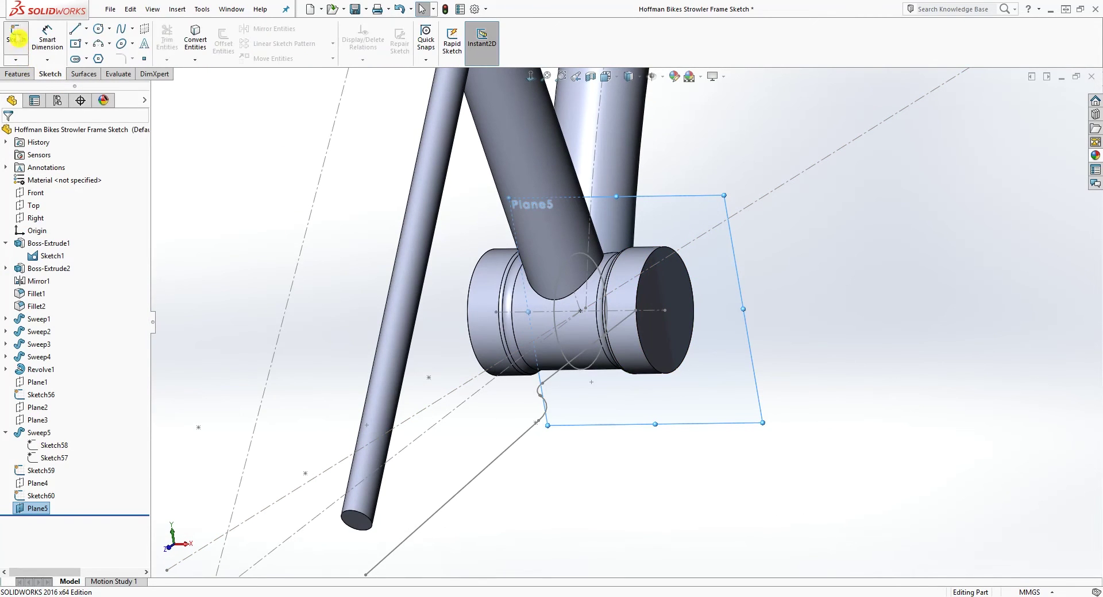
click(18, 39)
click(532, 78)
click(545, 76)
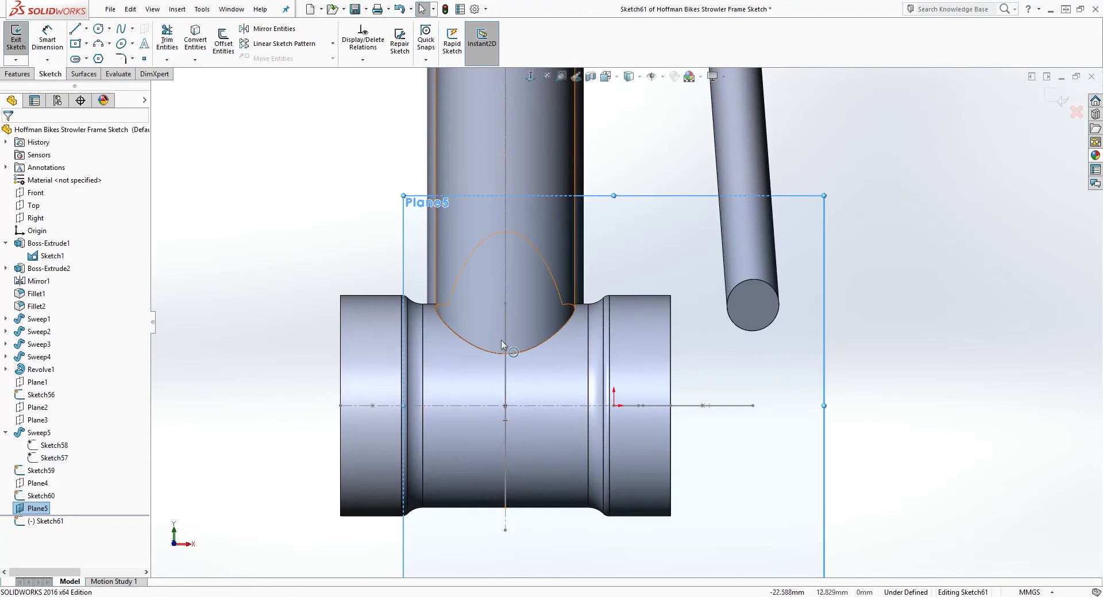
- Sketch an ellipse about 9.4 mm tall centred on the lower stay path's endpoint
scroll(672, 454, up, 4)
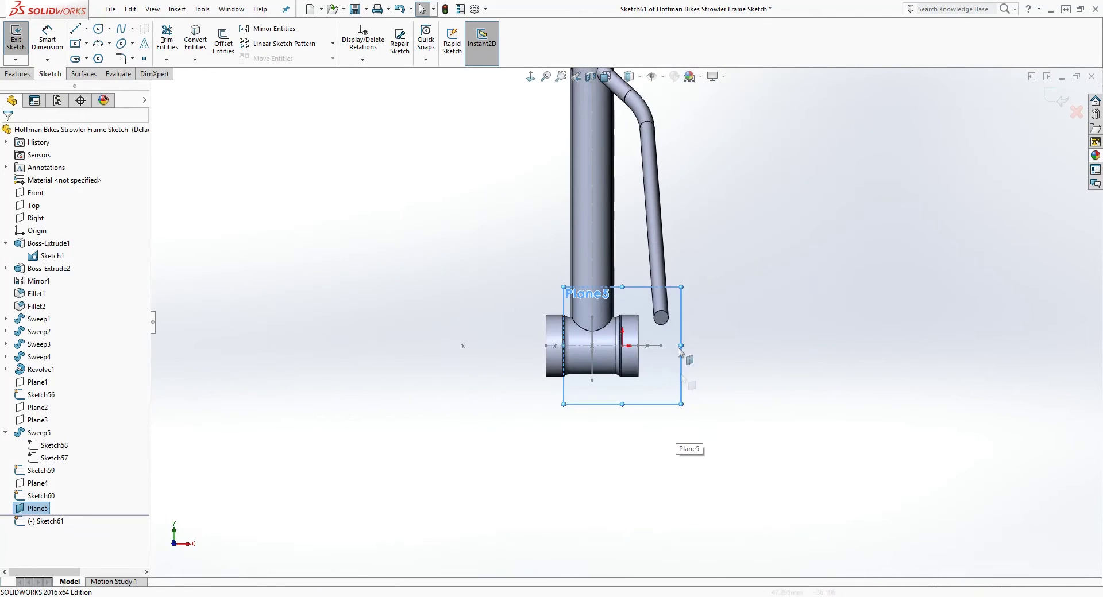
click(121, 44)
scroll(624, 346, down, 5)
middle_drag(615, 341, 620, 383)
scroll(624, 377, down, 1)
click(631, 314)
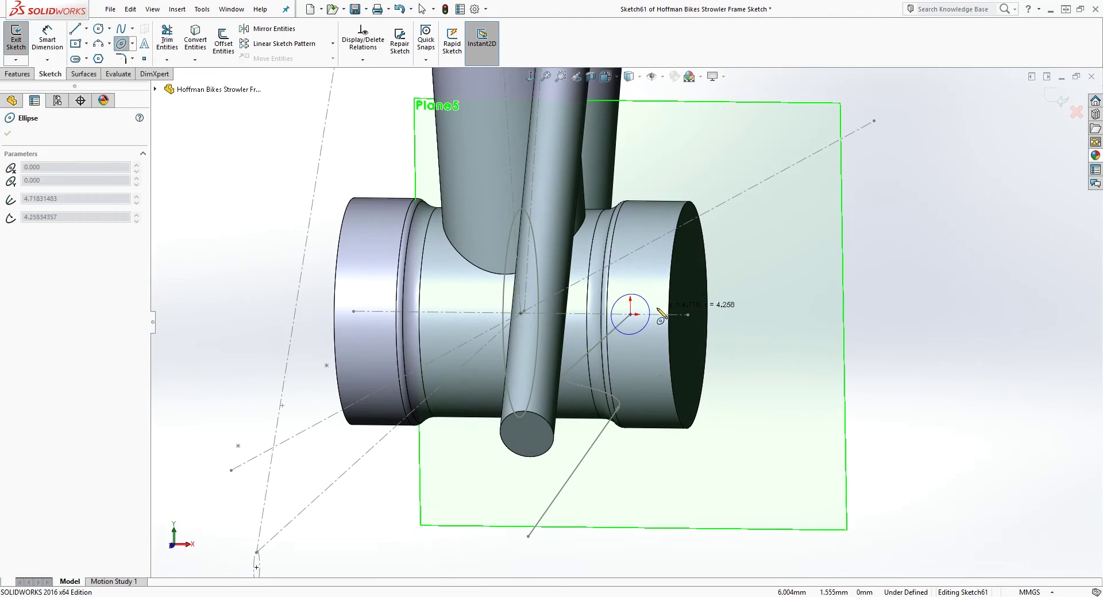
click(661, 313)
key(Escape)
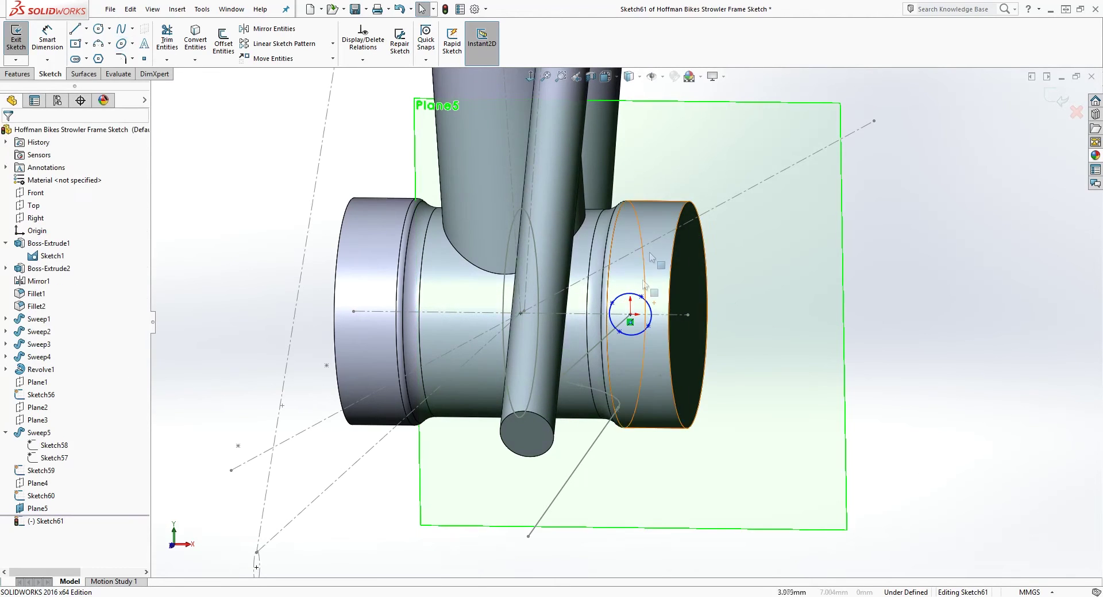
- Add a vertical relation between the ellipse's upper axis point and its centre
click(530, 80)
scroll(677, 418, down, 8)
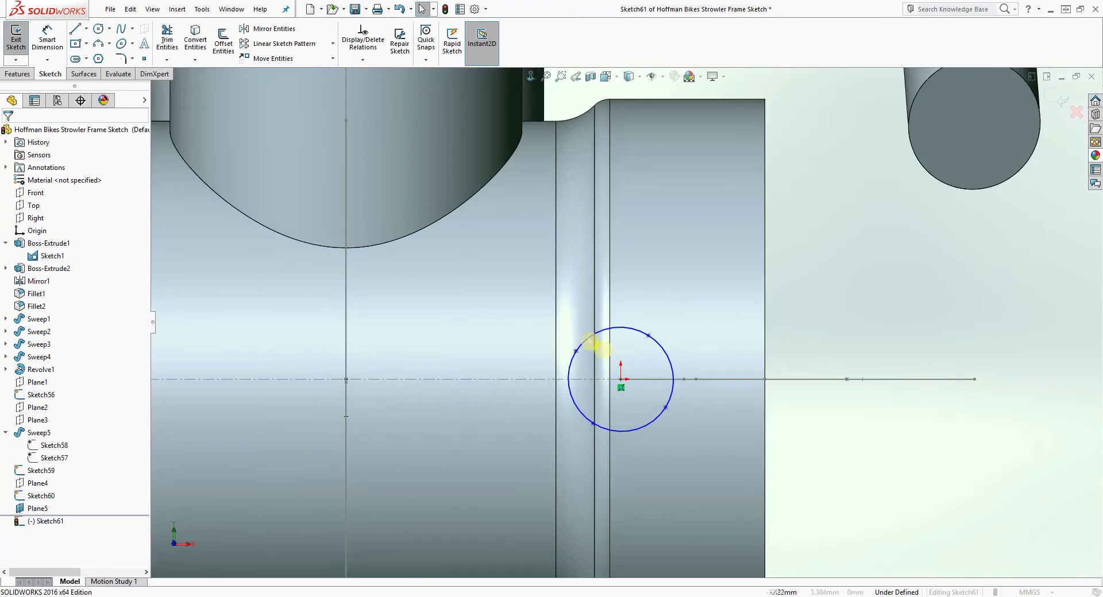
scroll(638, 359, down, 3)
click(654, 324)
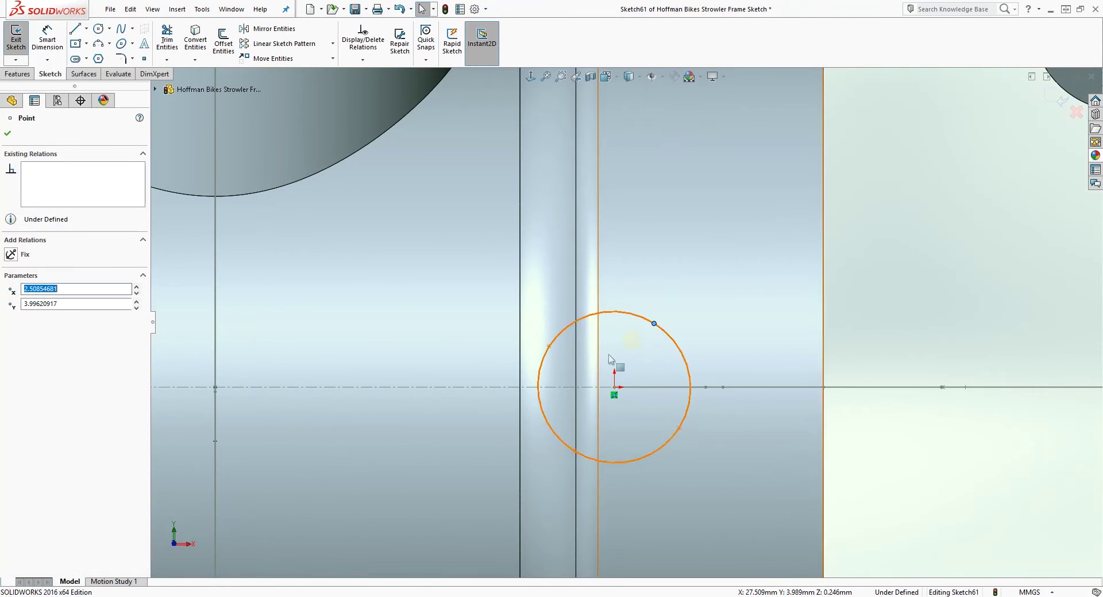
ctrl+click(614, 388)
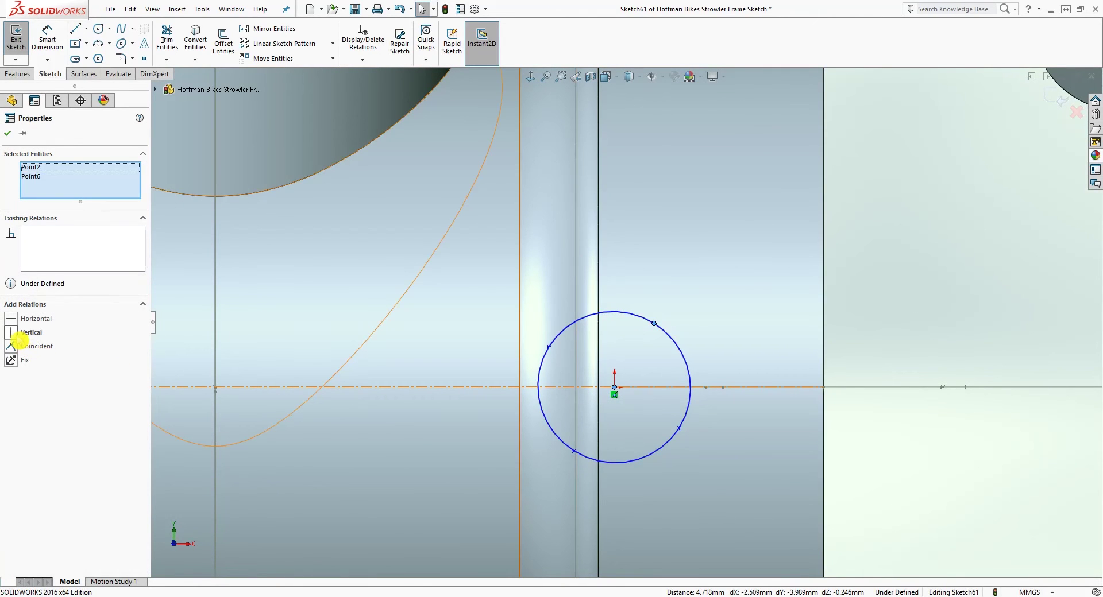
click(17, 333)
scroll(653, 406, up, 4)
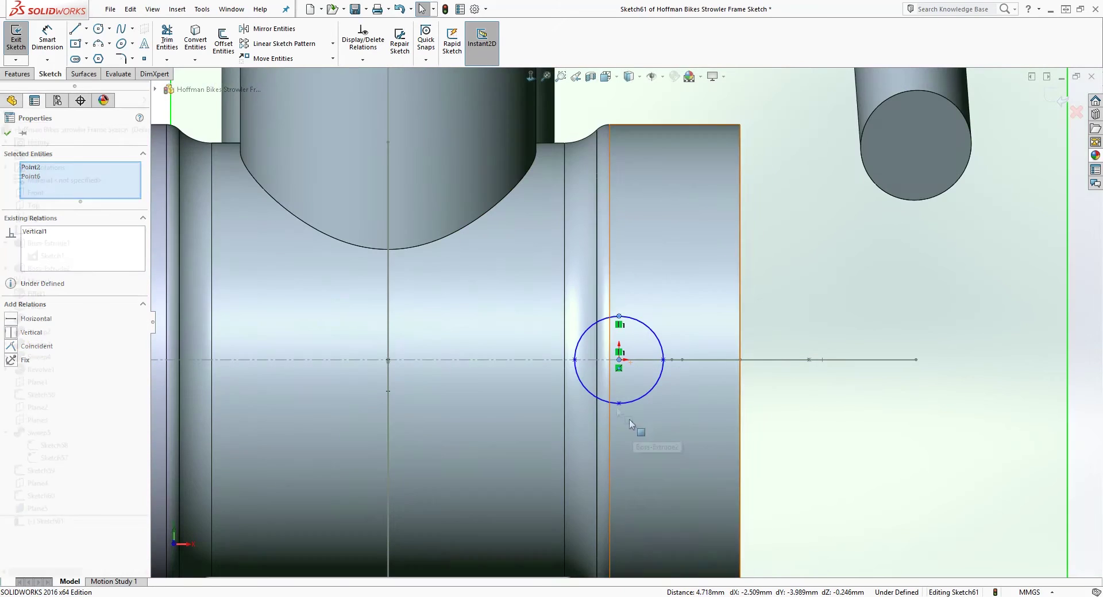
click(692, 463)
- Dimension the ellipse's height as 15.5 mm between its upper and lower axis points
right_drag(691, 463, 683, 423)
click(619, 317)
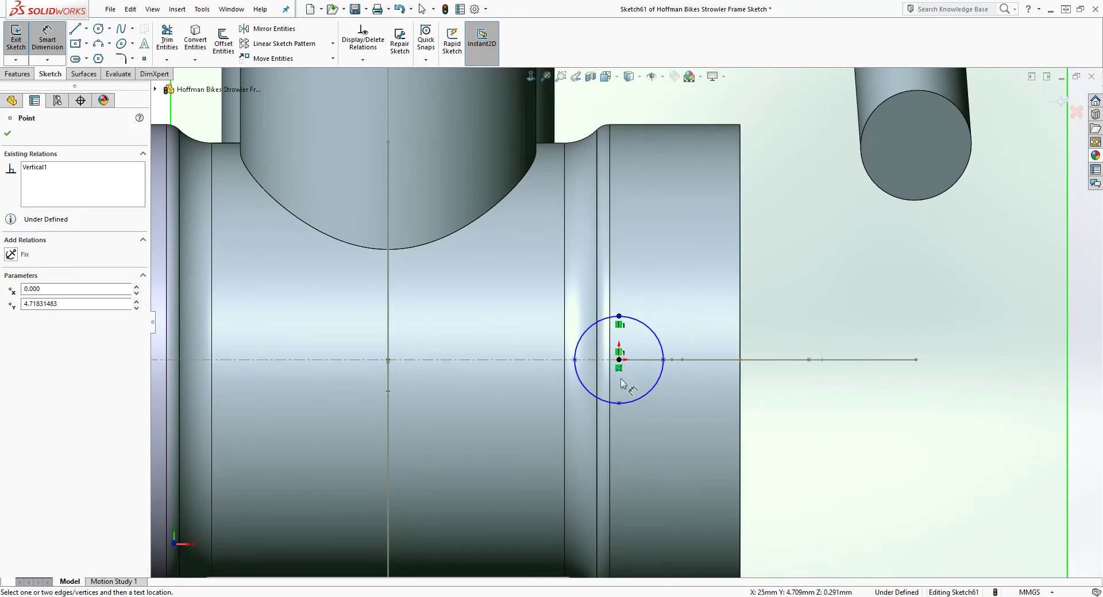
click(619, 404)
click(786, 345)
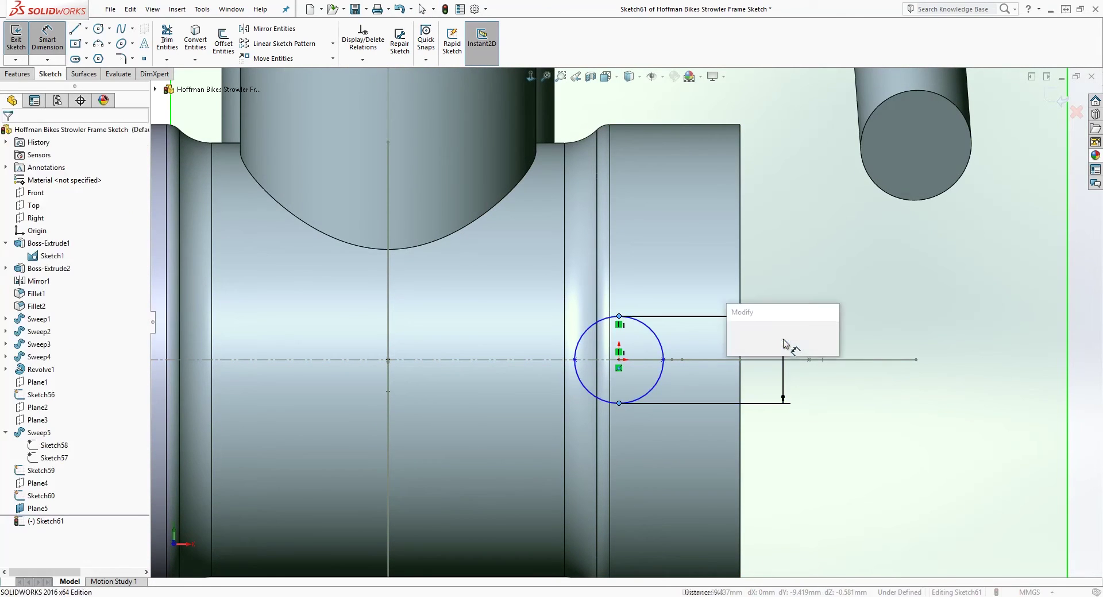
text(15.5)
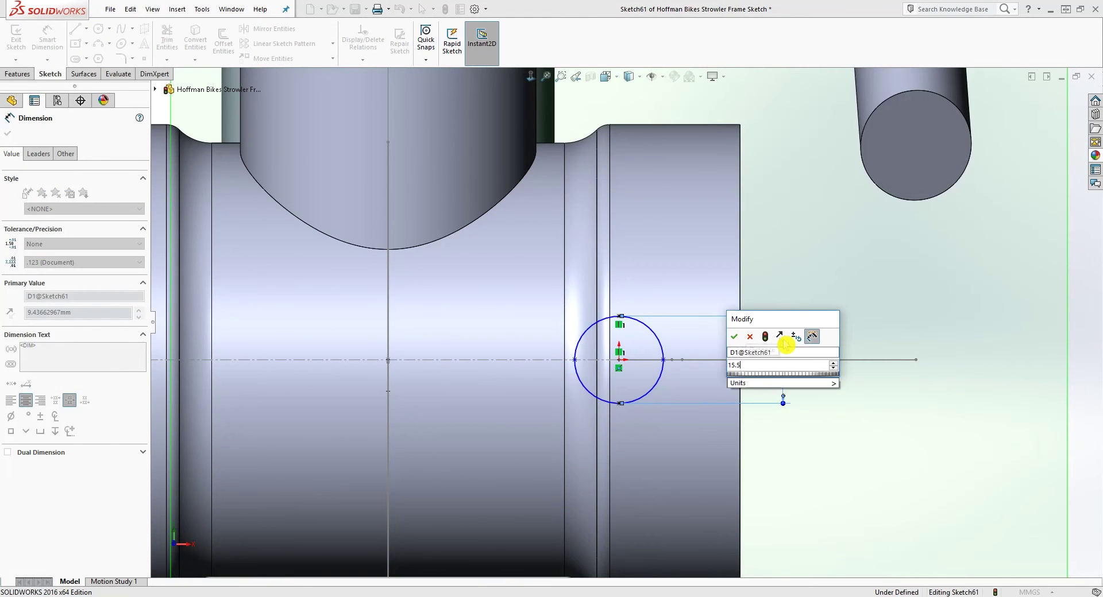
key(Return)
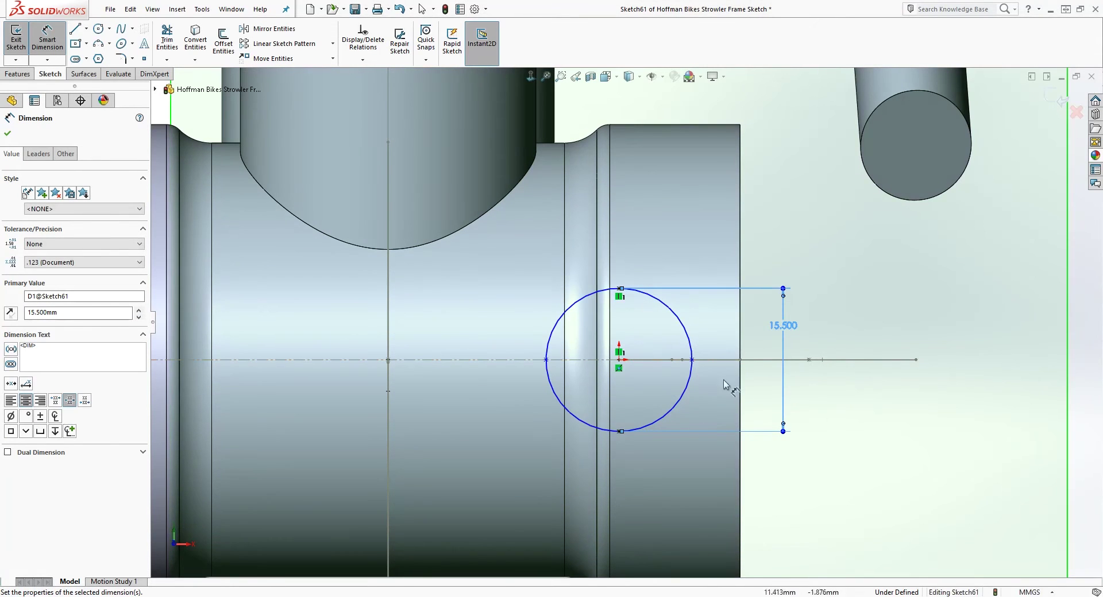
- Dimension the ellipse's width as 12 mm between its two side points
click(691, 360)
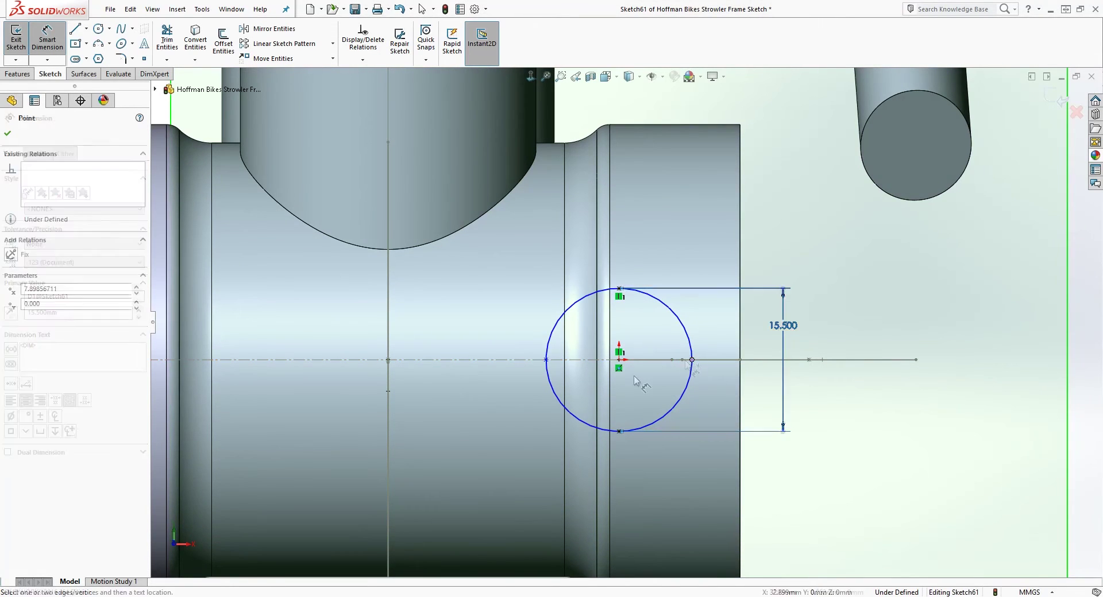
click(546, 360)
click(635, 493)
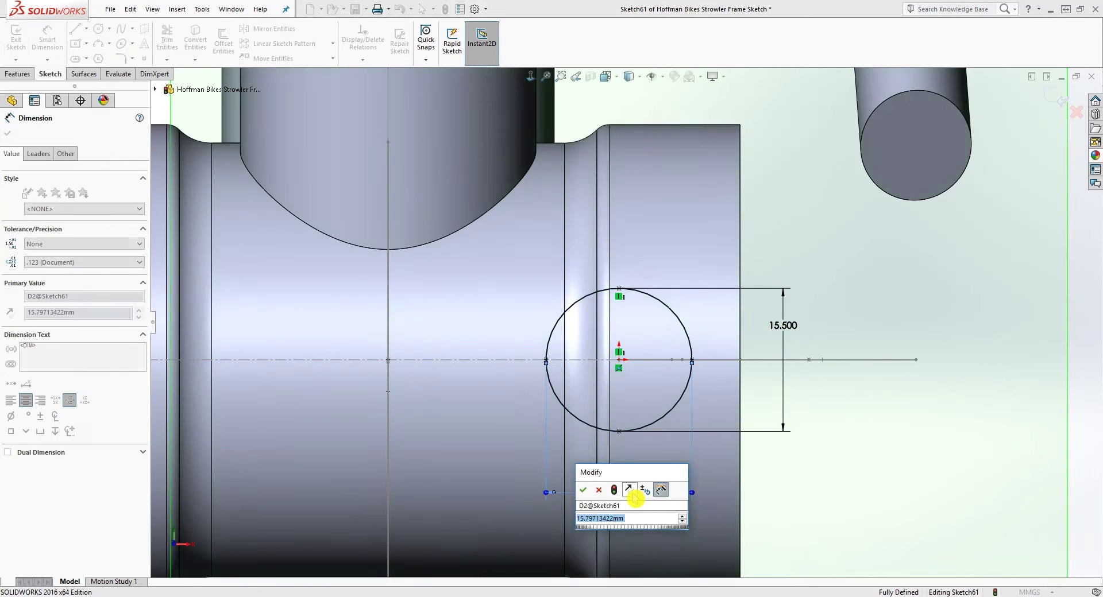
text(1)
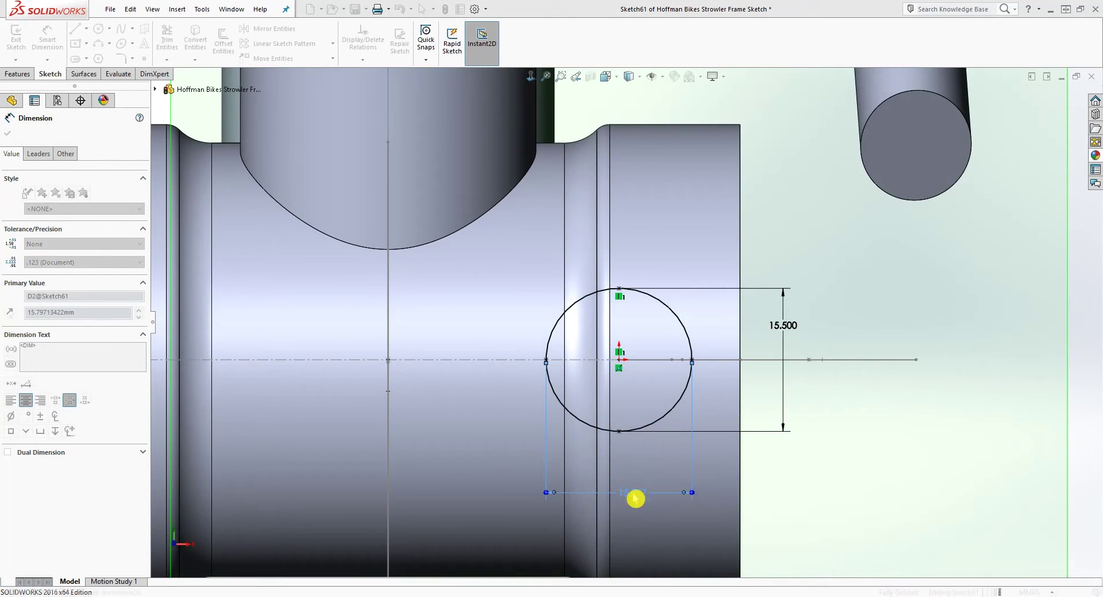
key(Return)
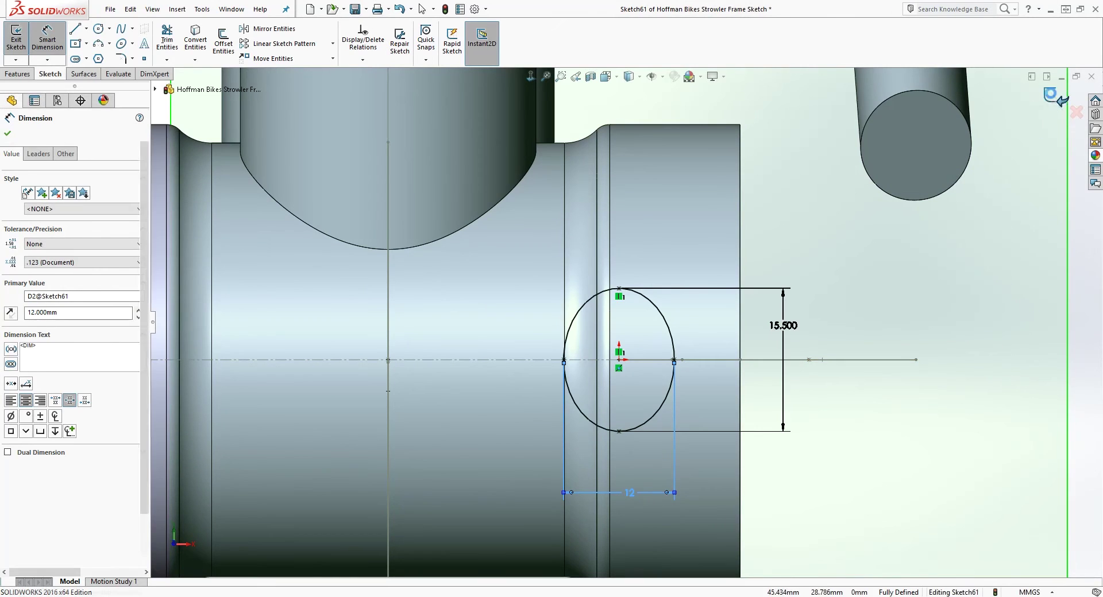
- Finish the ellipse sketch and hide its perpendicular reference plane
click(1056, 99)
scroll(761, 320, up, 5)
mouse_move(768, 351)
middle_down()
mouse_move(692, 359)
mouse_move(708, 385)
mouse_move(719, 369)
middle_up()
right_click(719, 369)
click(758, 392)
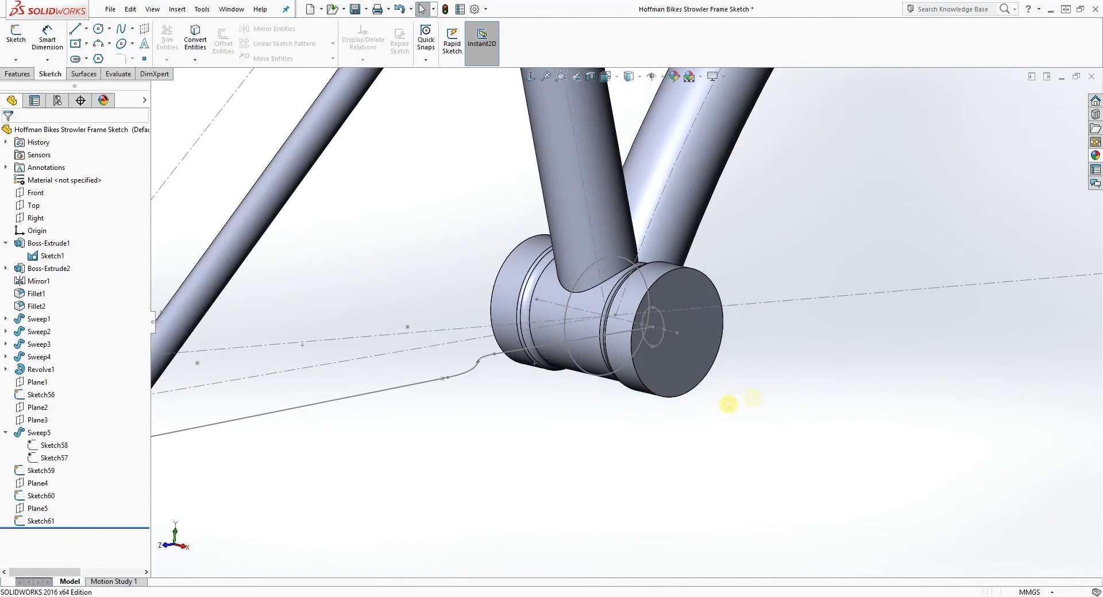
- Sweep the ellipse profile along the lower stay's bent path to form the solid lower stay
scroll(644, 325, up, 3)
middle_drag(594, 332, 602, 326)
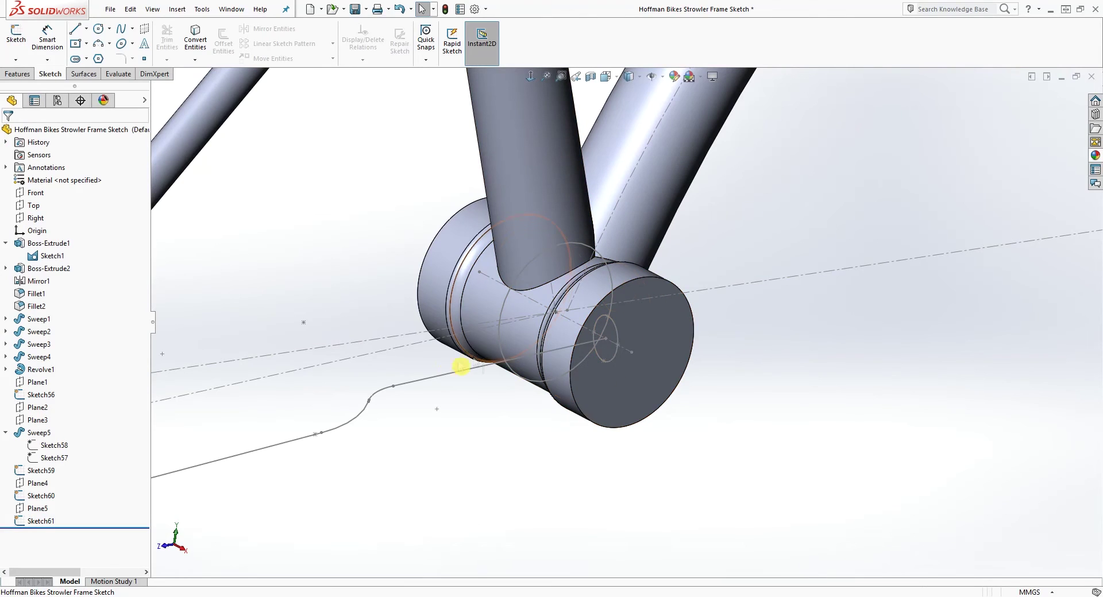
click(21, 77)
click(109, 29)
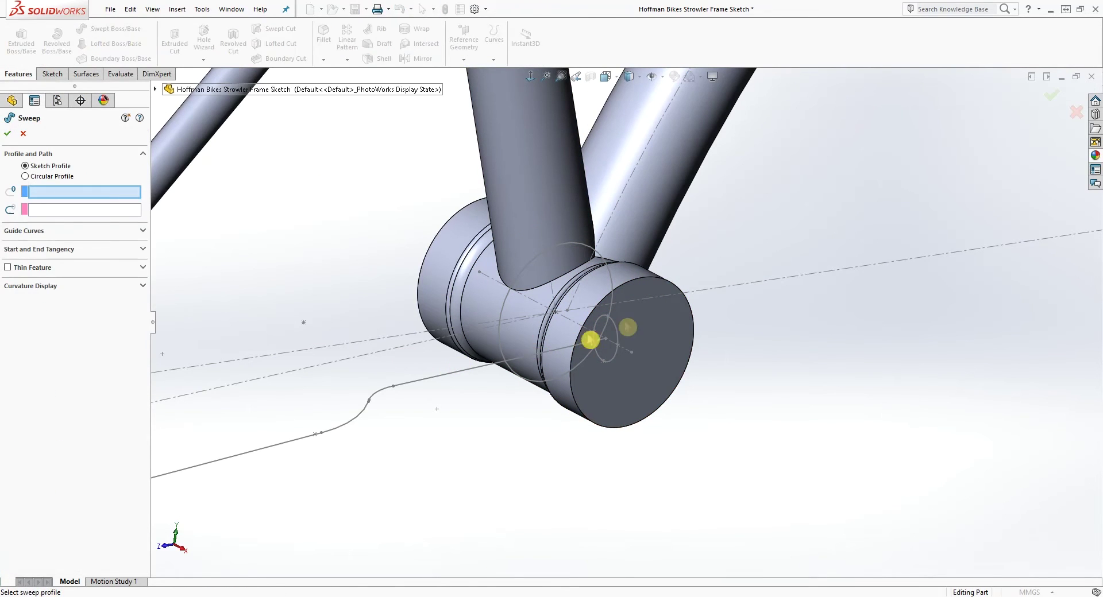
click(616, 335)
mouse_move(609, 402)
middle_down()
mouse_move(533, 464)
mouse_move(527, 514)
mouse_move(491, 475)
middle_up()
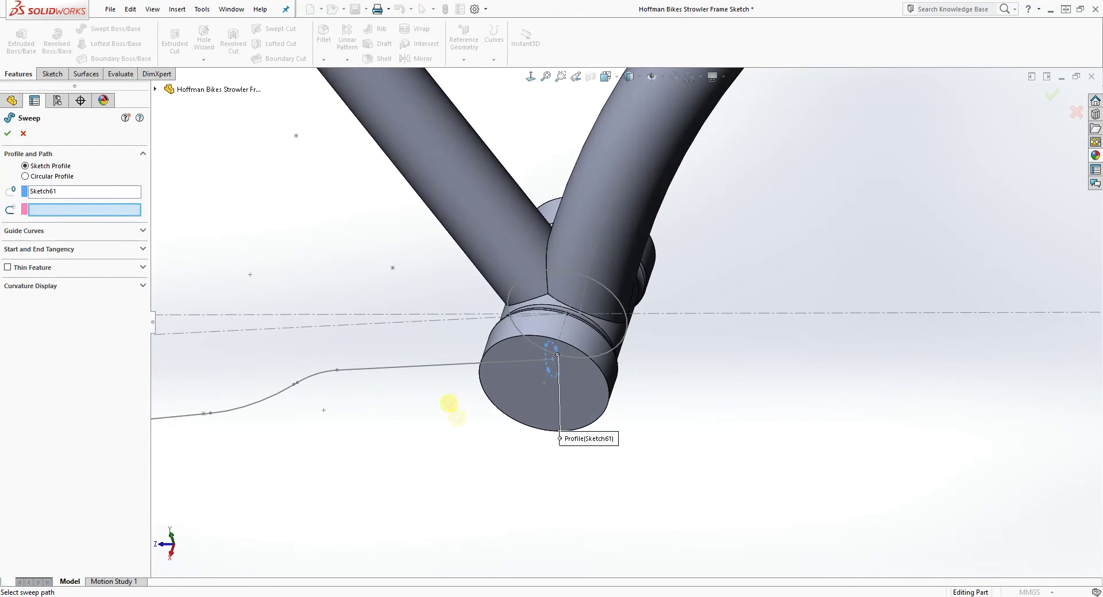
click(432, 370)
mouse_move(441, 374)
middle_down()
mouse_move(460, 421)
mouse_move(533, 336)
mouse_move(577, 362)
mouse_move(589, 385)
mouse_move(558, 382)
middle_up()
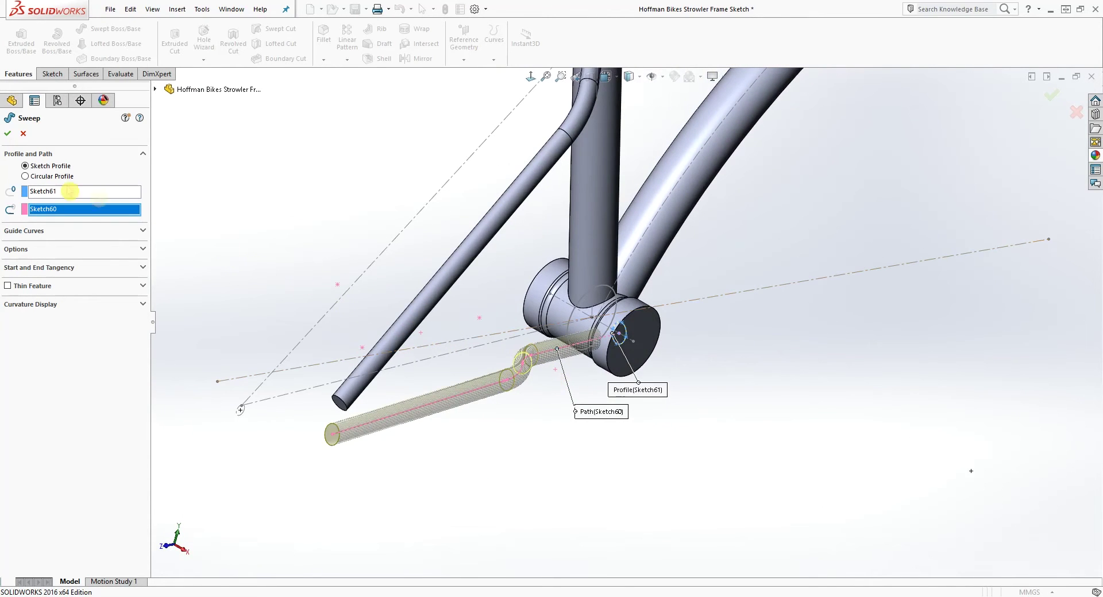
click(12, 137)
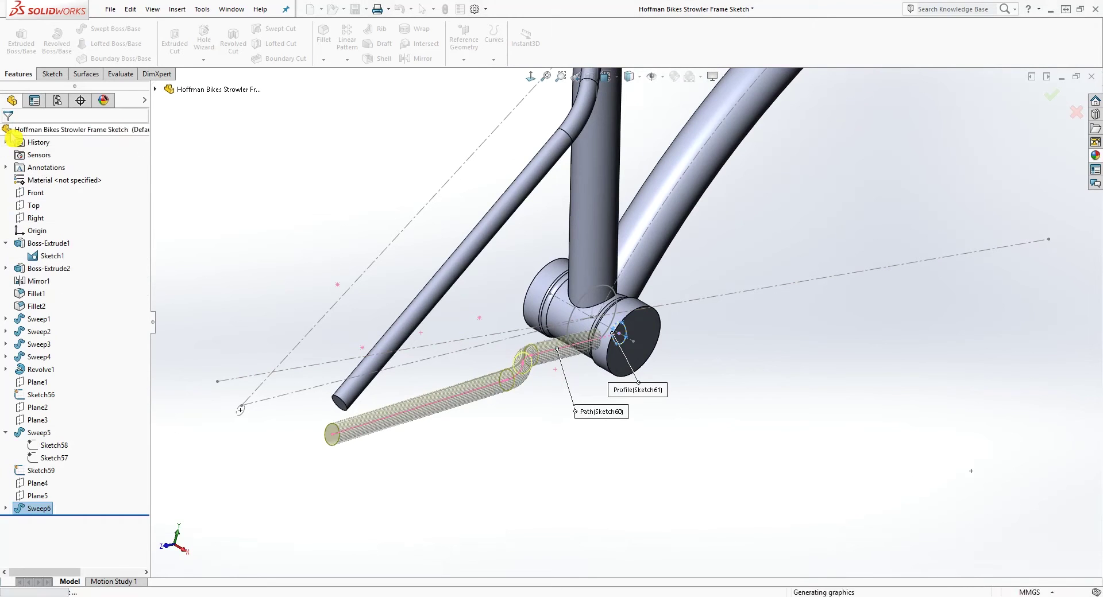
- Show Sketch57, the path sketch of the upper stay's sweep
middle_drag(561, 374, 654, 530)
ctrl+middle_drag(903, 296, 540, 362)
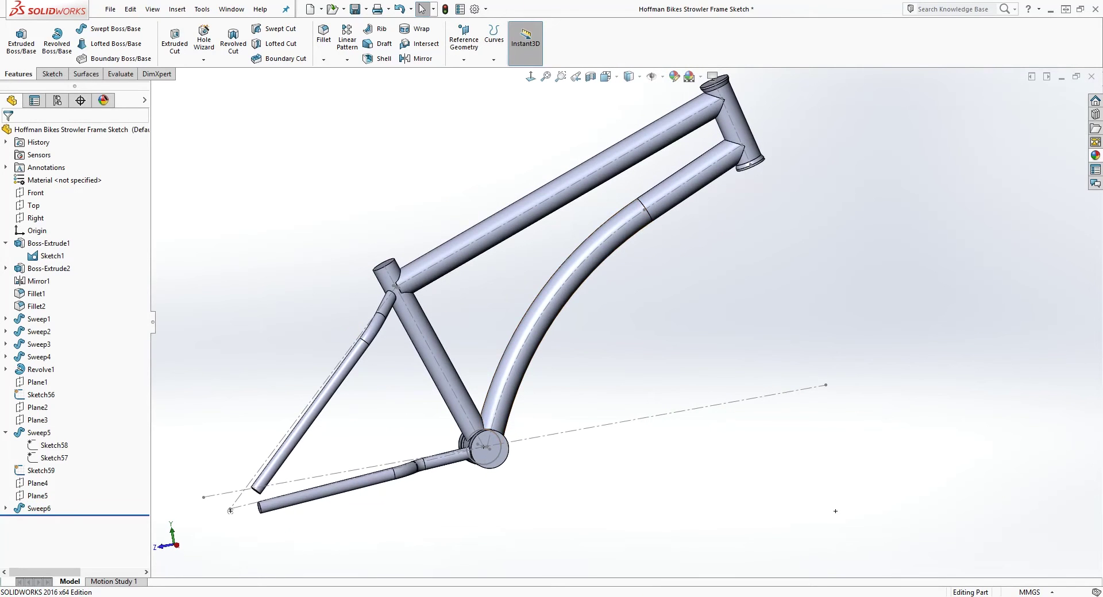
middle_drag(517, 398, 444, 414)
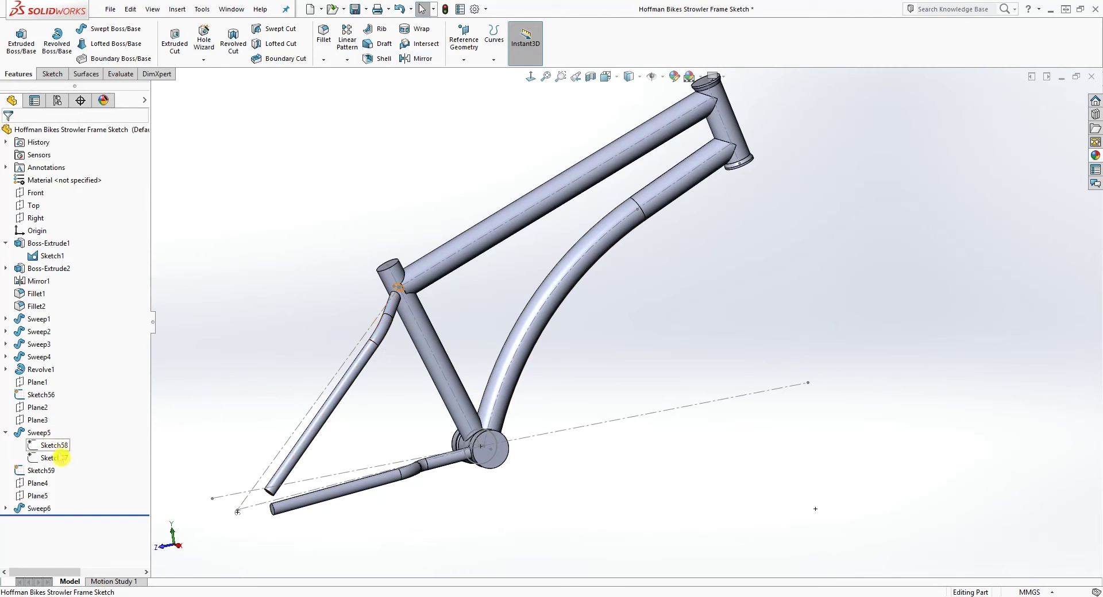
right_click(61, 462)
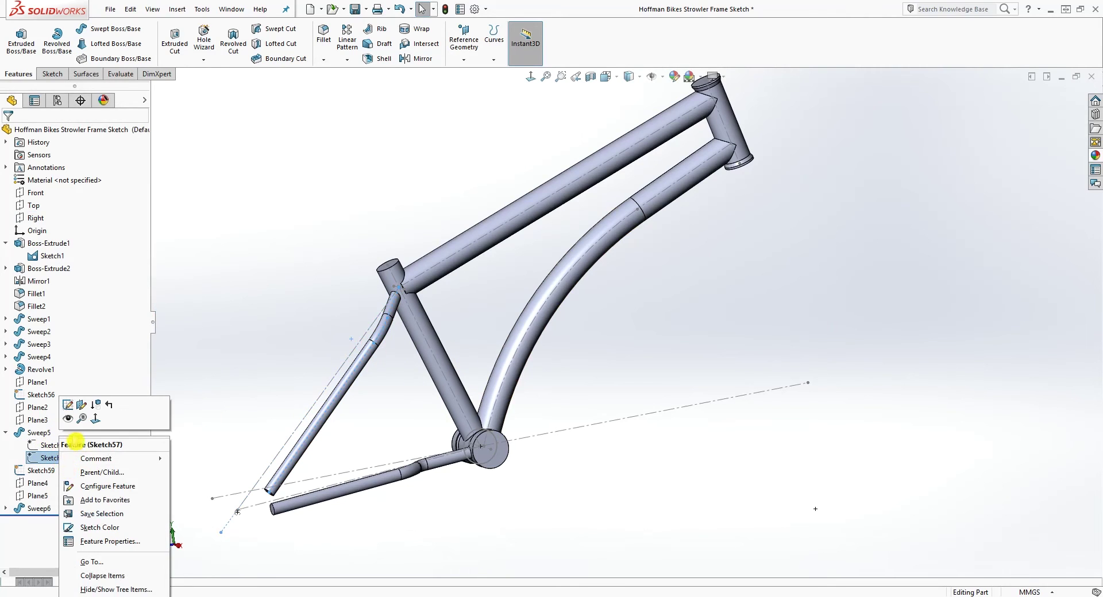
click(70, 425)
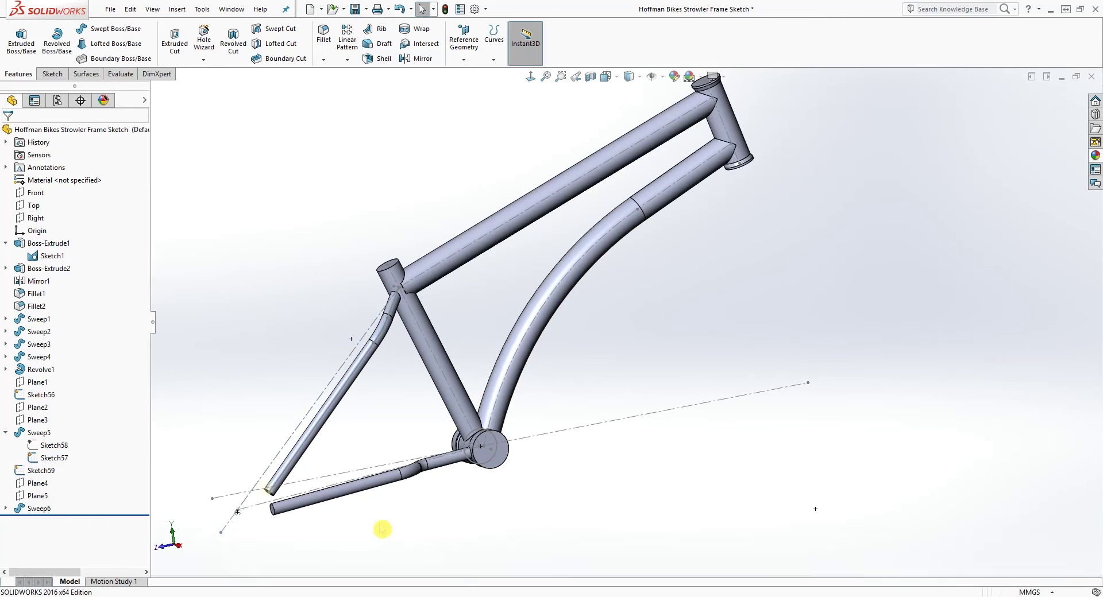
- Hide the layout sketch Sketch1 and the lower stay's path sketch, Sketch59
right_click(286, 447)
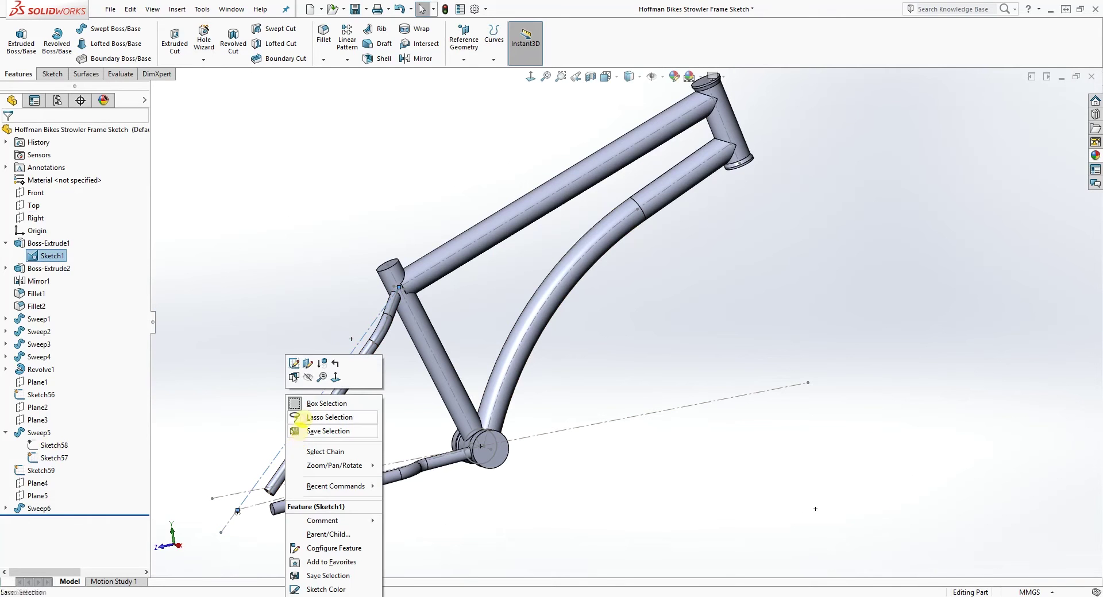
click(309, 380)
mouse_move(456, 283)
middle_down()
mouse_move(477, 328)
mouse_move(456, 362)
mouse_move(489, 379)
middle_up()
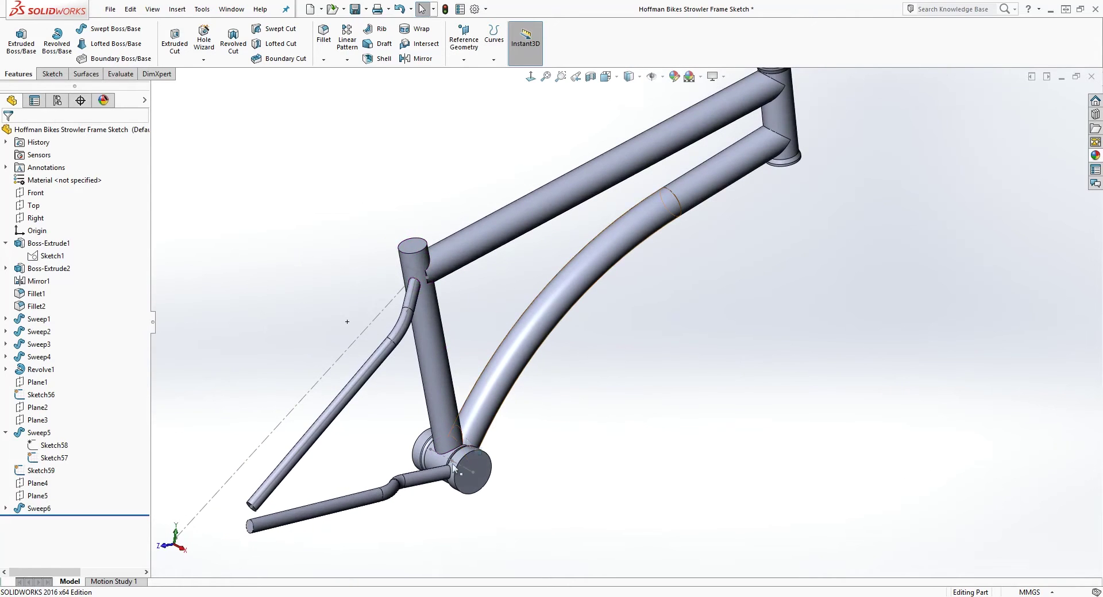
right_click(464, 473)
click(500, 390)
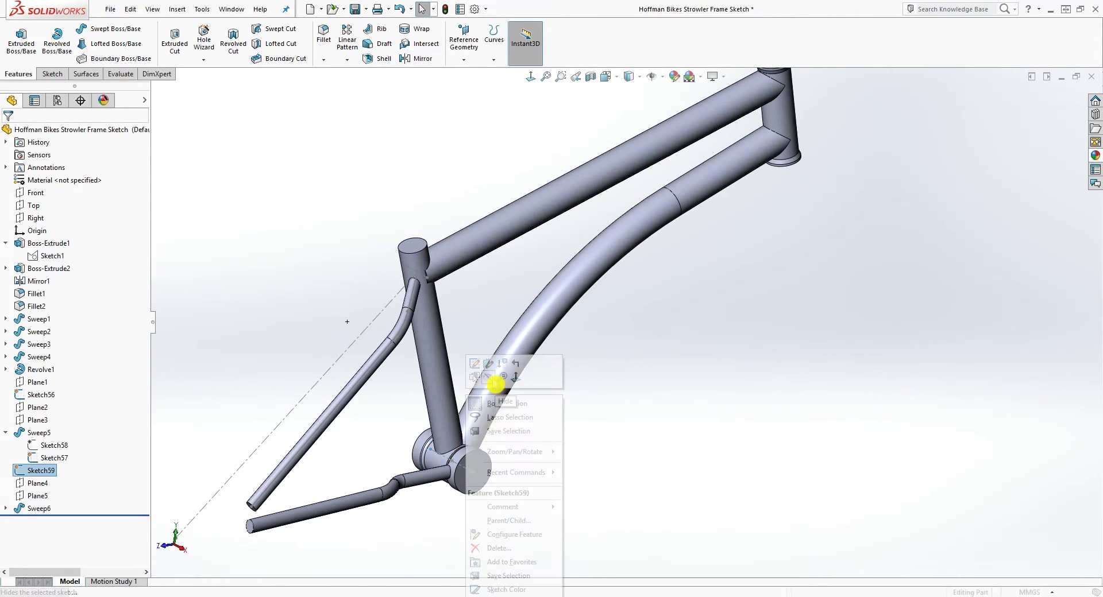
middle_drag(485, 489, 381, 430)
click(380, 430)
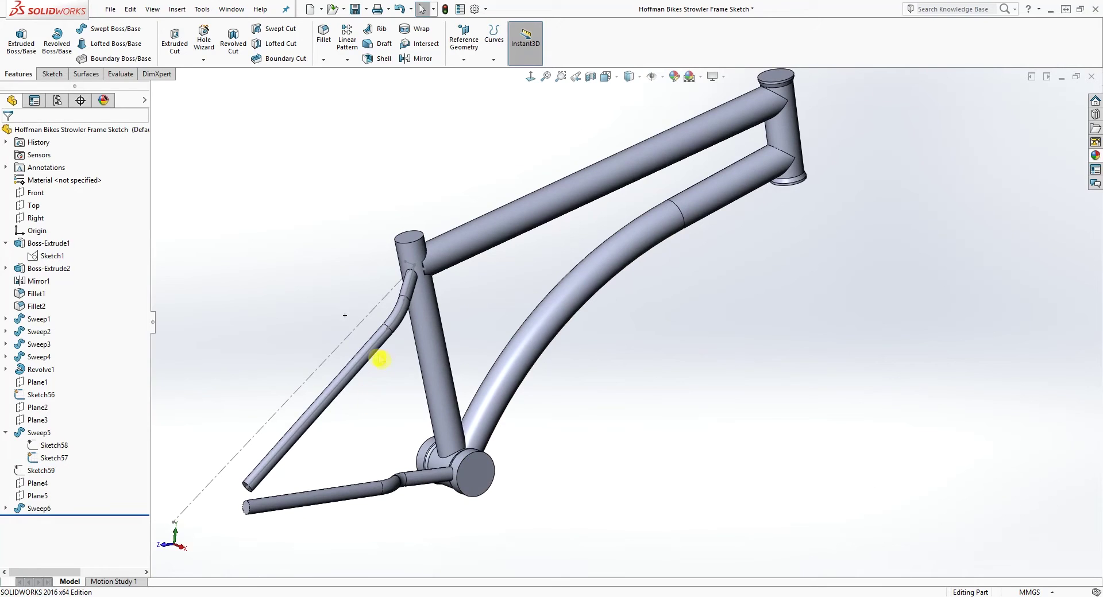
- Create a reference plane parallel to the Right plane, passing through the endpoint of the upper stay's path at its open rear end
click(36, 218)
scroll(614, 447, up, 3)
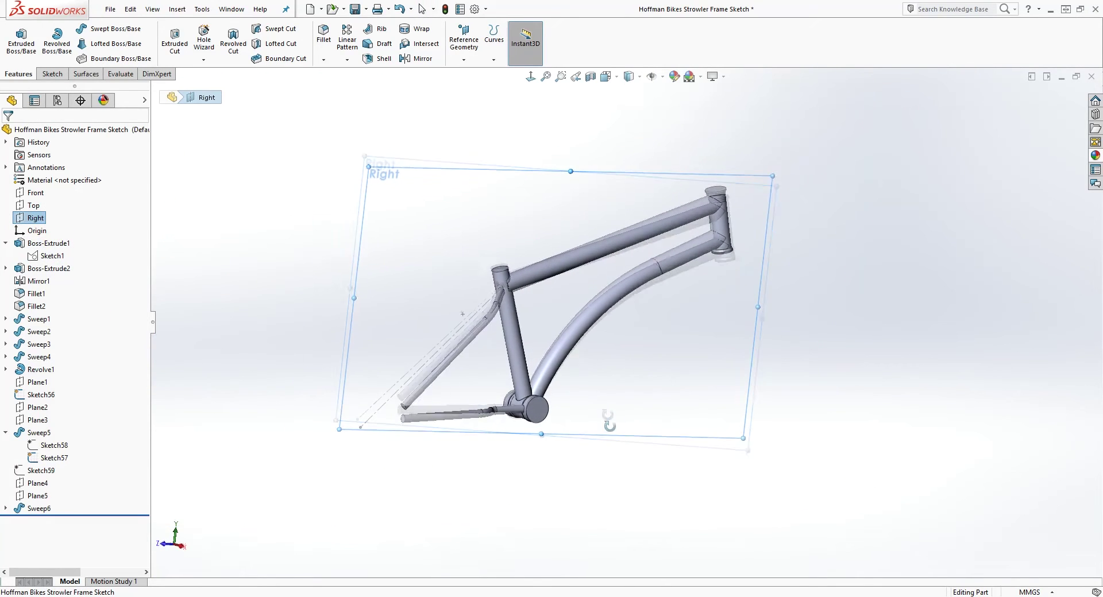
scroll(420, 406, down, 3)
scroll(421, 406, down, 3)
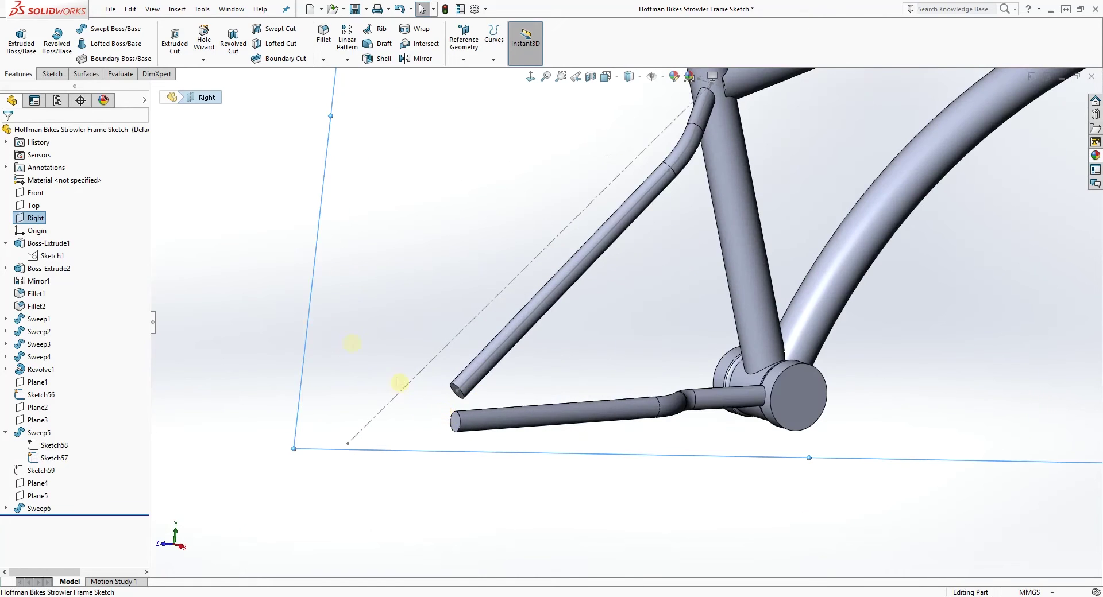
click(399, 383)
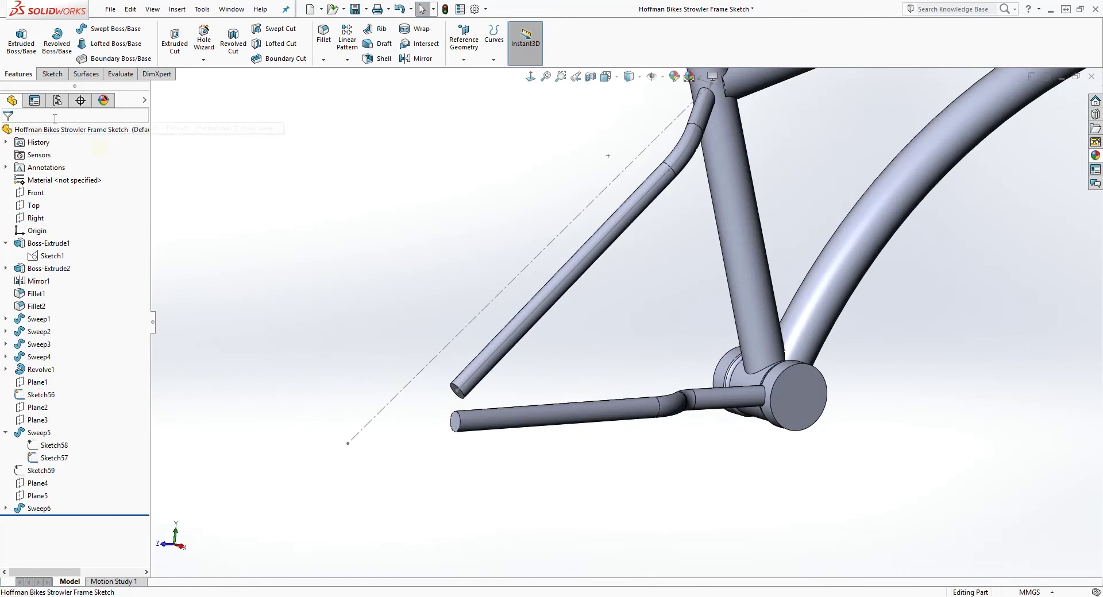
click(476, 59)
click(468, 77)
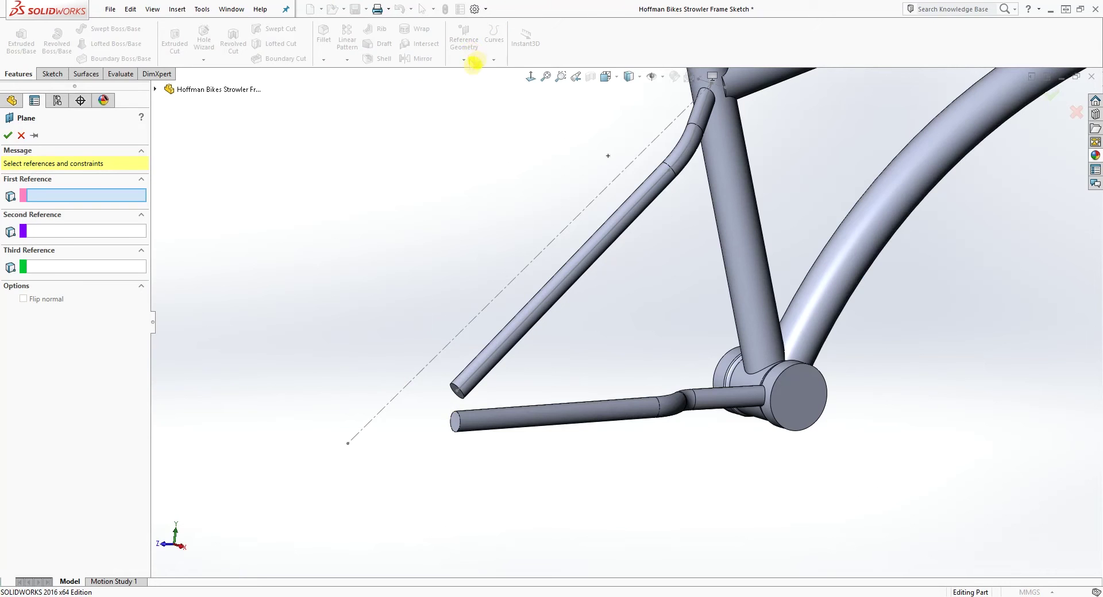
click(155, 90)
click(197, 179)
scroll(592, 411, up, 2)
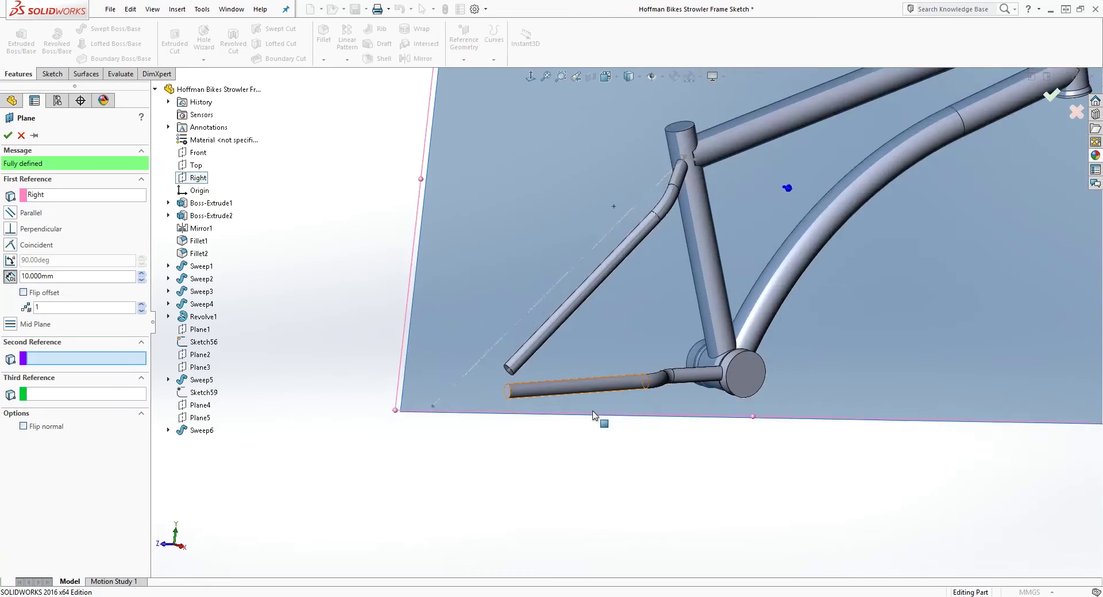
scroll(594, 409, up, 2)
scroll(571, 305, down, 5)
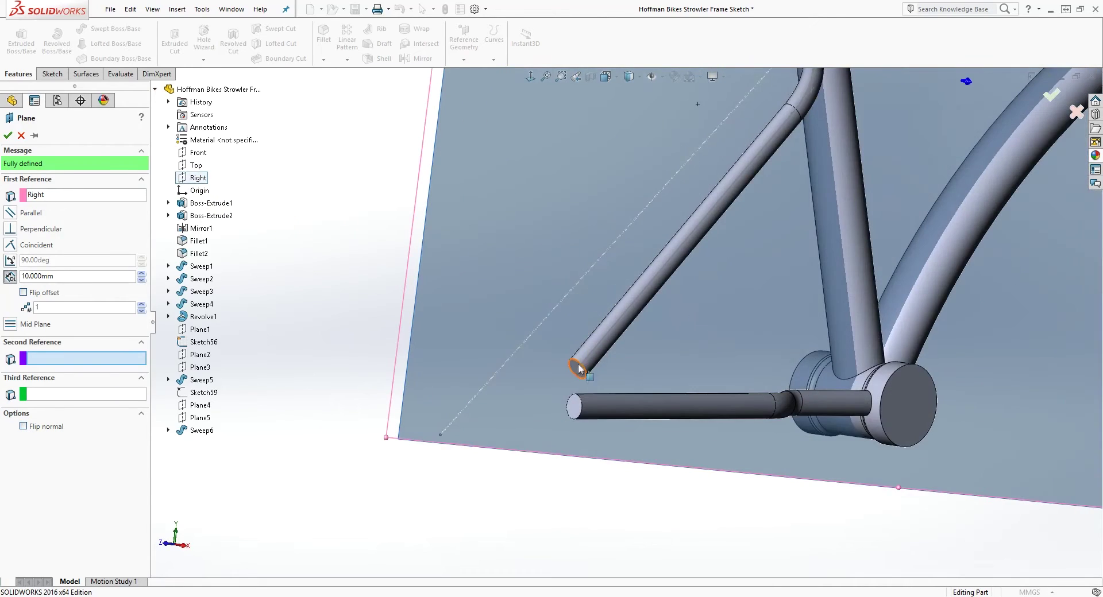
click(578, 370)
middle_drag(603, 444, 634, 393)
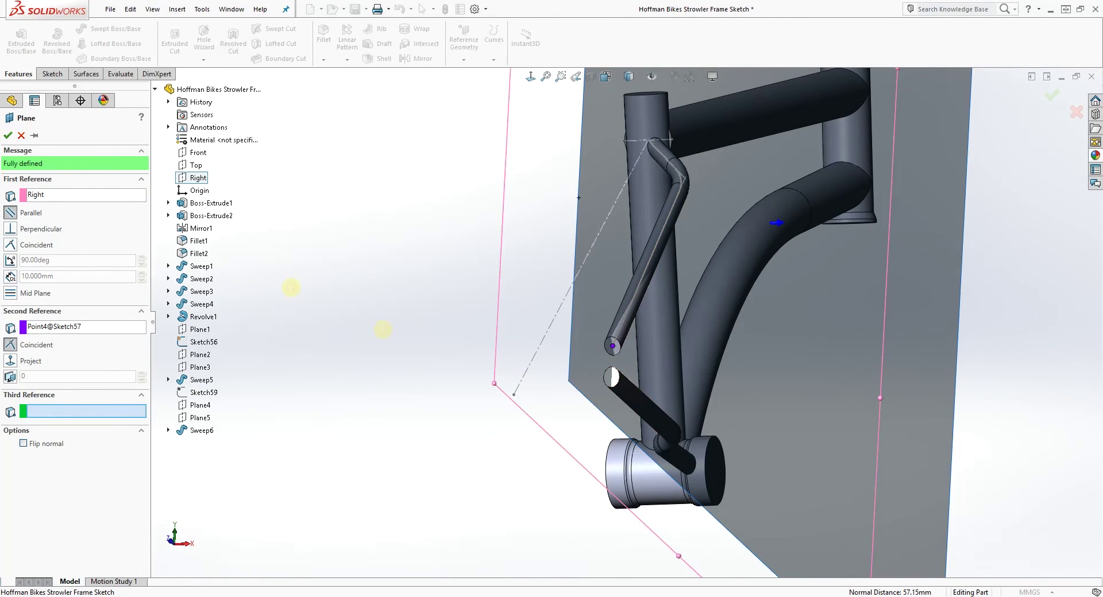
click(8, 136)
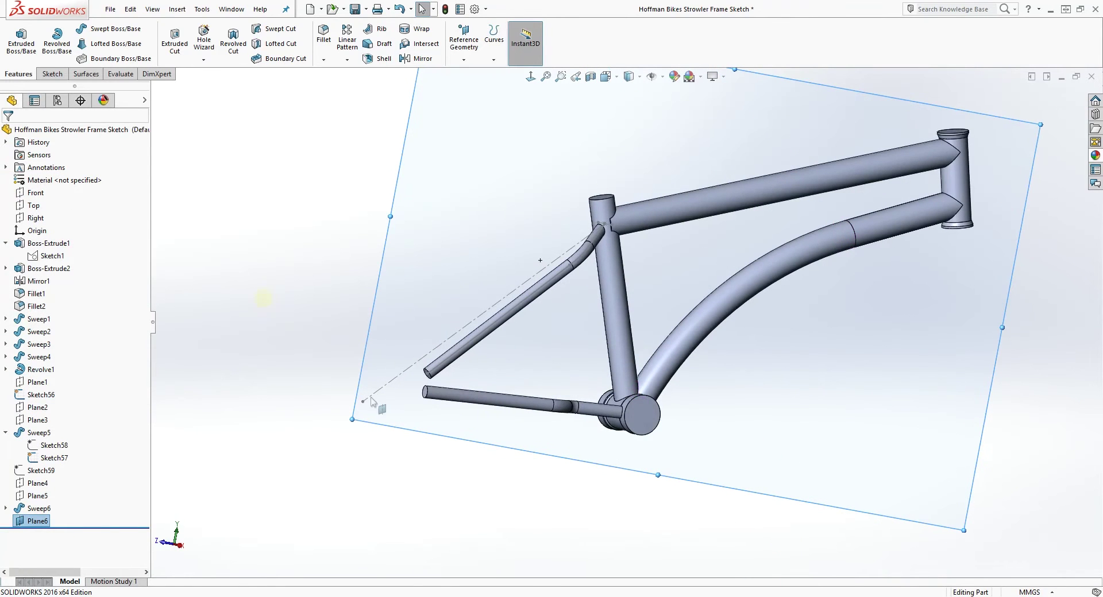
- Start a sketch on the new plane and draw a tilted ellipse about 85 mm along one axis around the stays' open rear ends
click(51, 74)
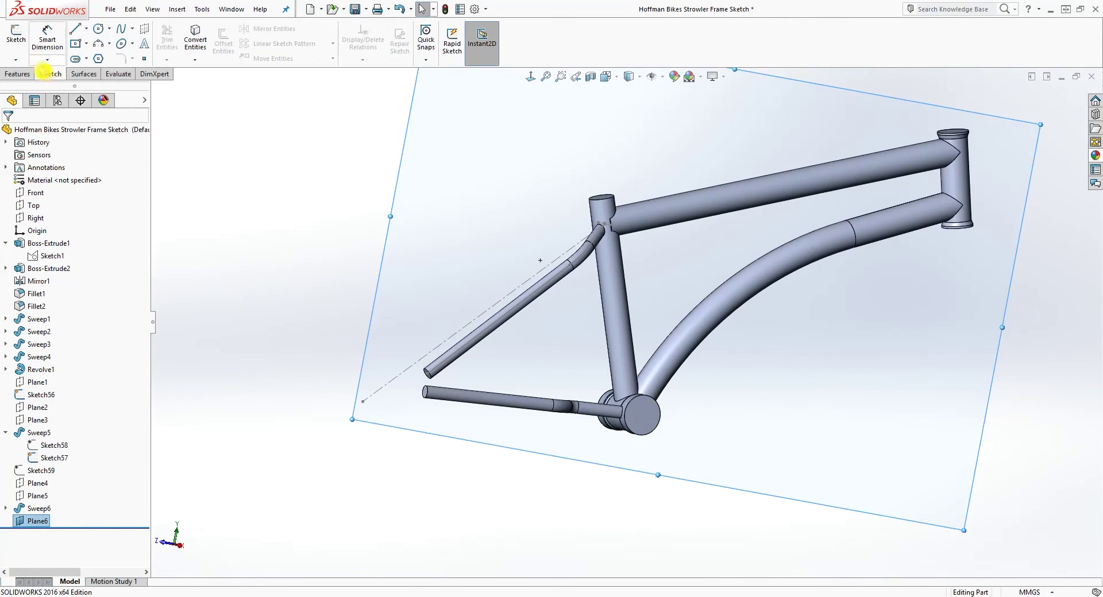
click(16, 37)
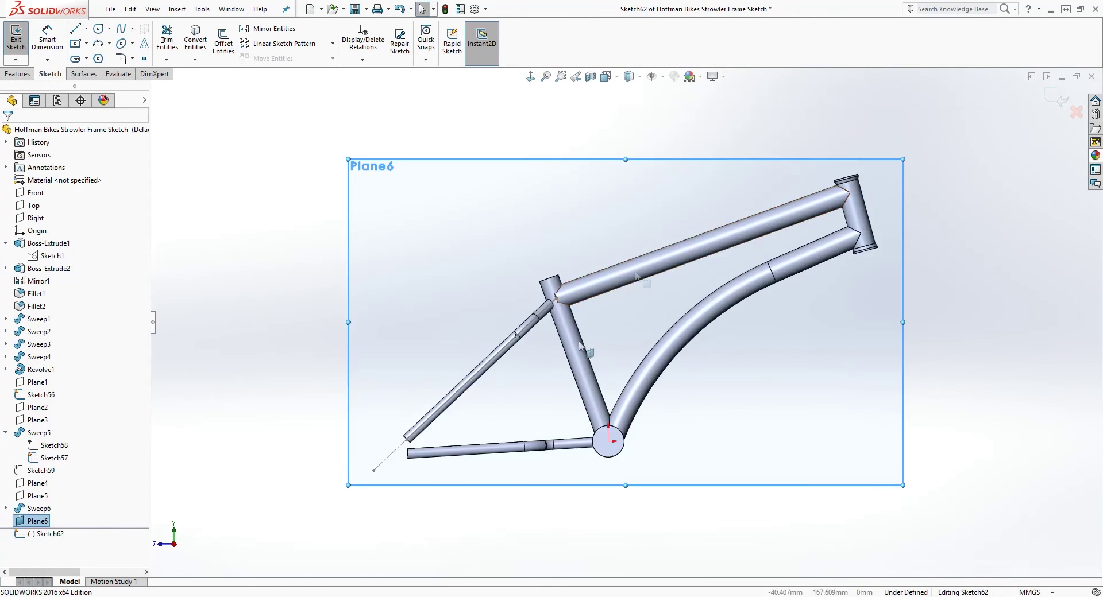
scroll(540, 424, down, 2)
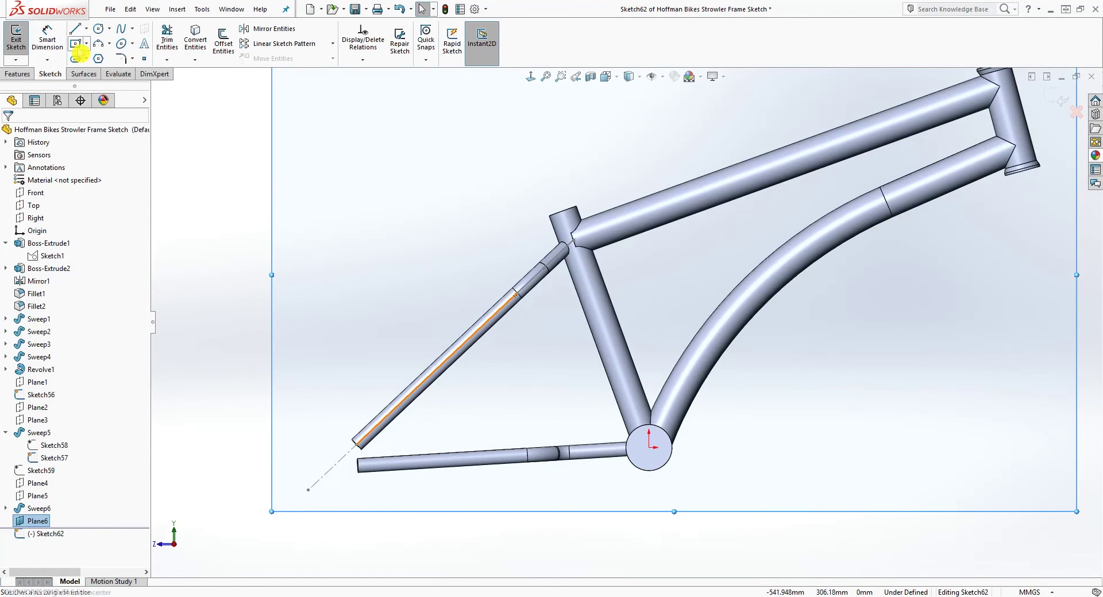
click(122, 43)
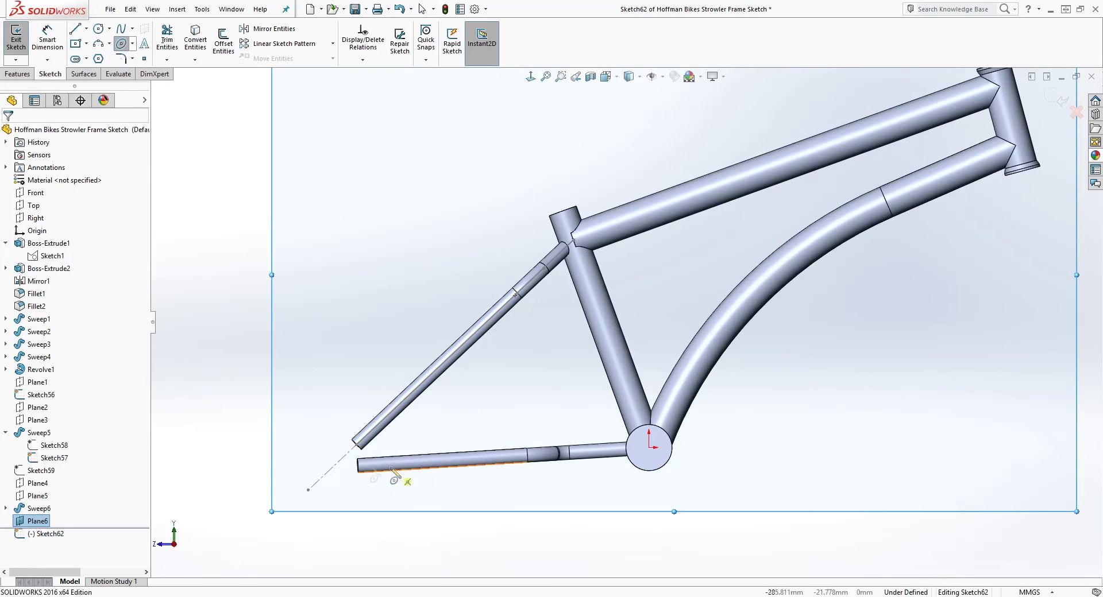
click(343, 470)
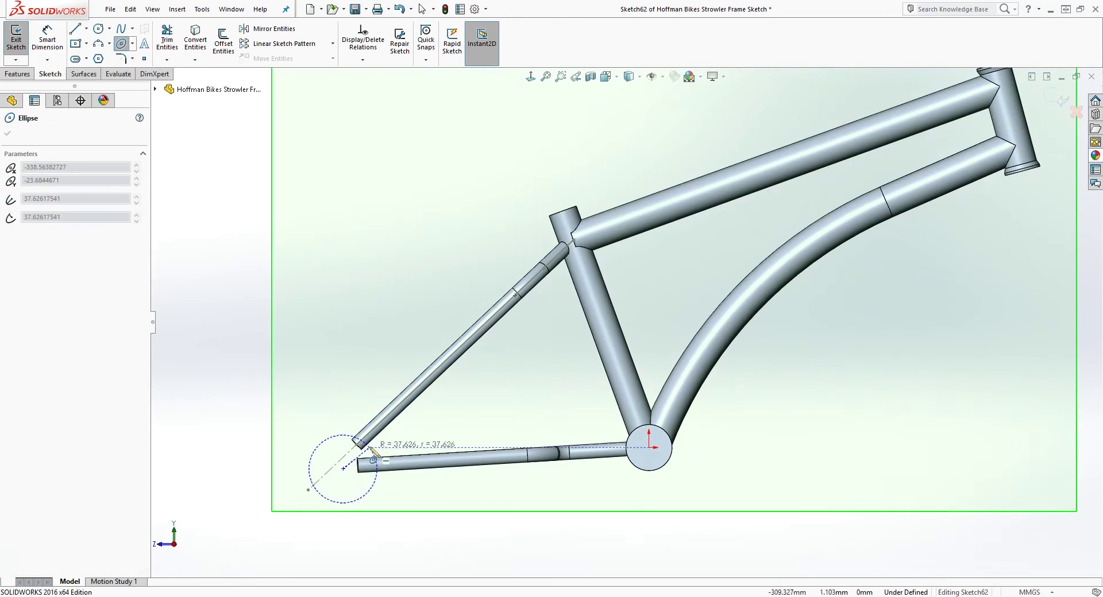
click(384, 442)
click(358, 427)
key(Escape)
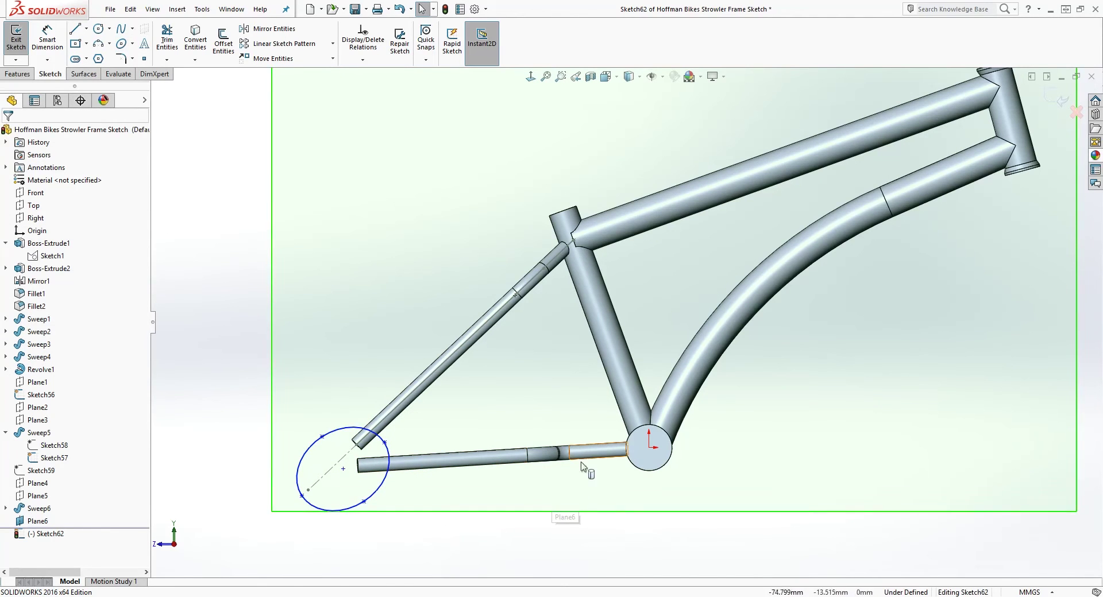
- Dimension the distance between the ellipse's upper-left and lower-right axis points as 50 mm
right_drag(451, 567, 453, 549)
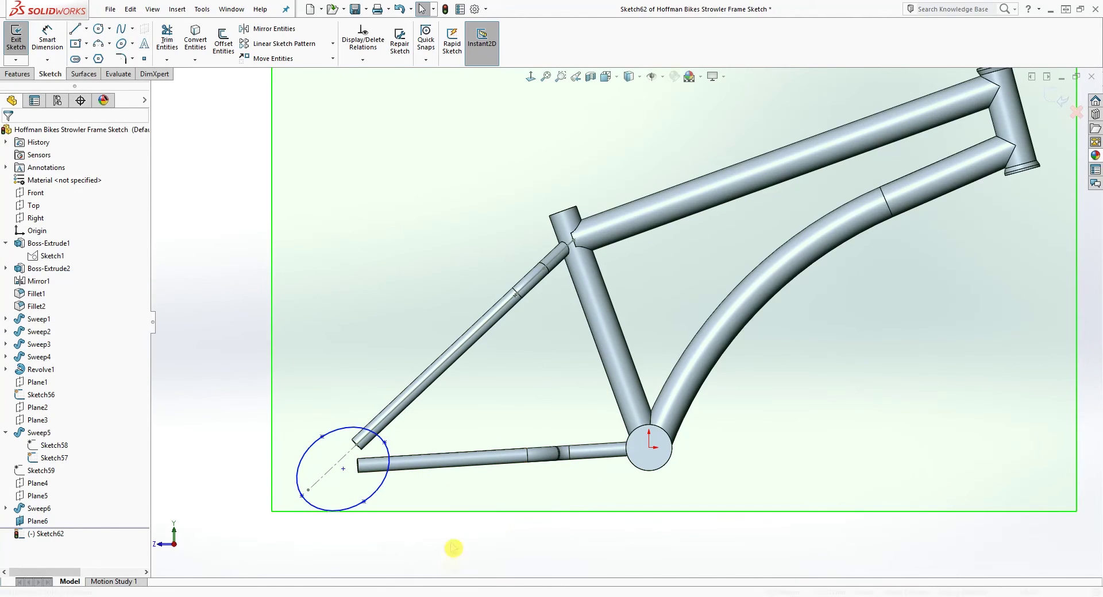
click(322, 437)
click(365, 502)
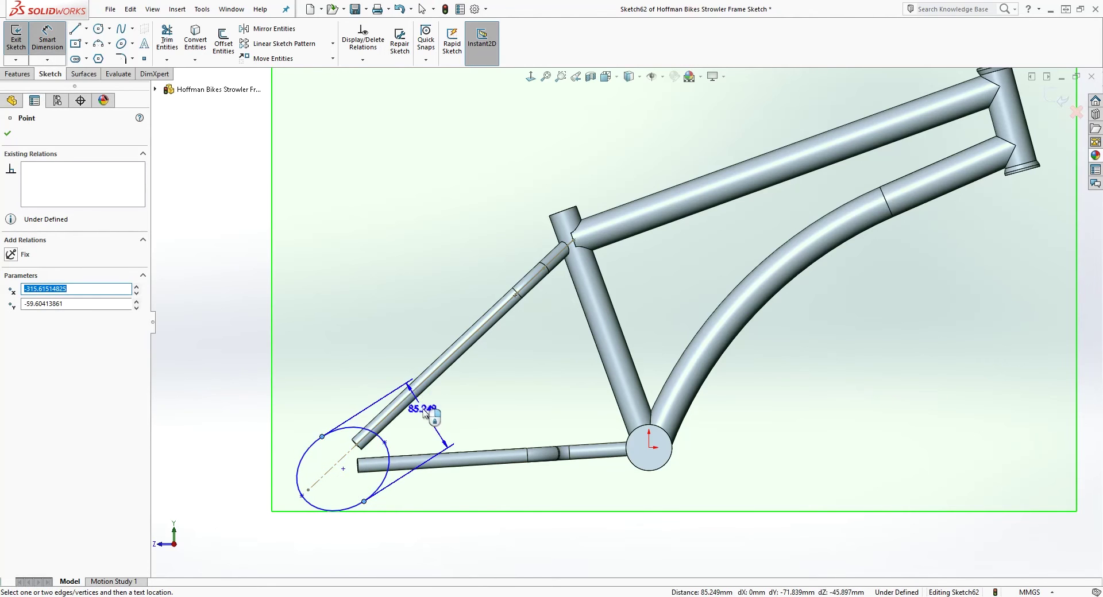
click(425, 413)
text(5)
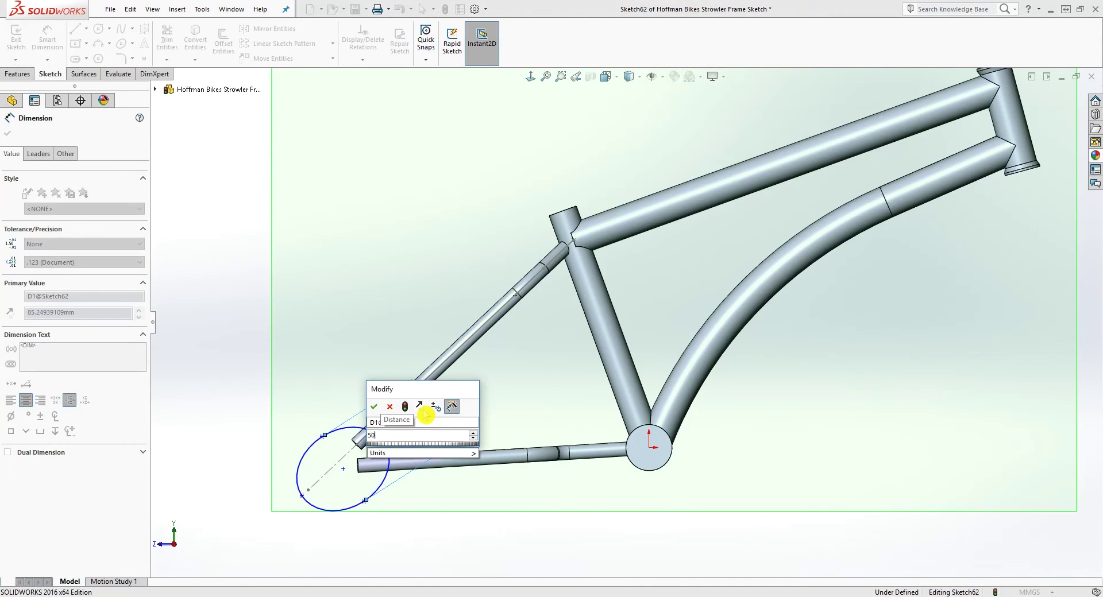
text(0)
key(Return)
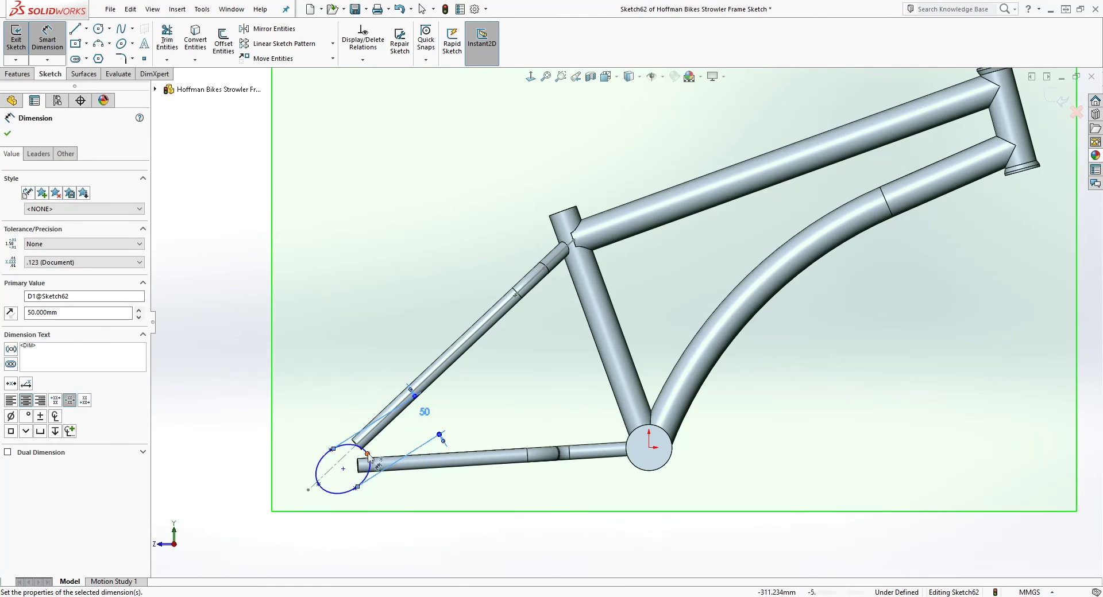
- Dimension the distance between the ellipse's other two axis points as 62.770 mm
click(367, 454)
click(319, 485)
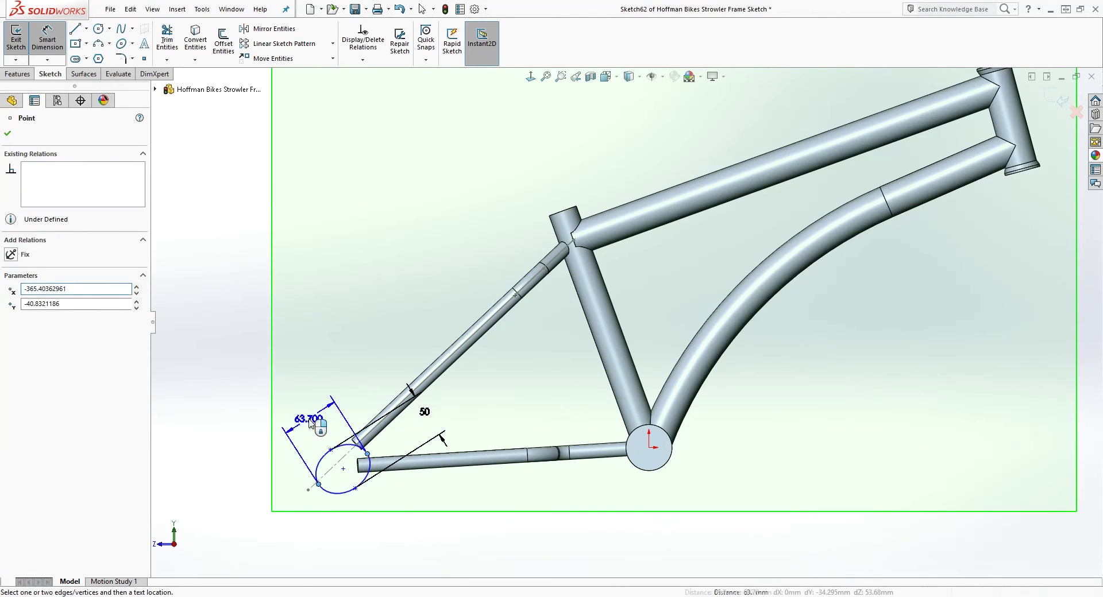
click(309, 421)
text(62.770)
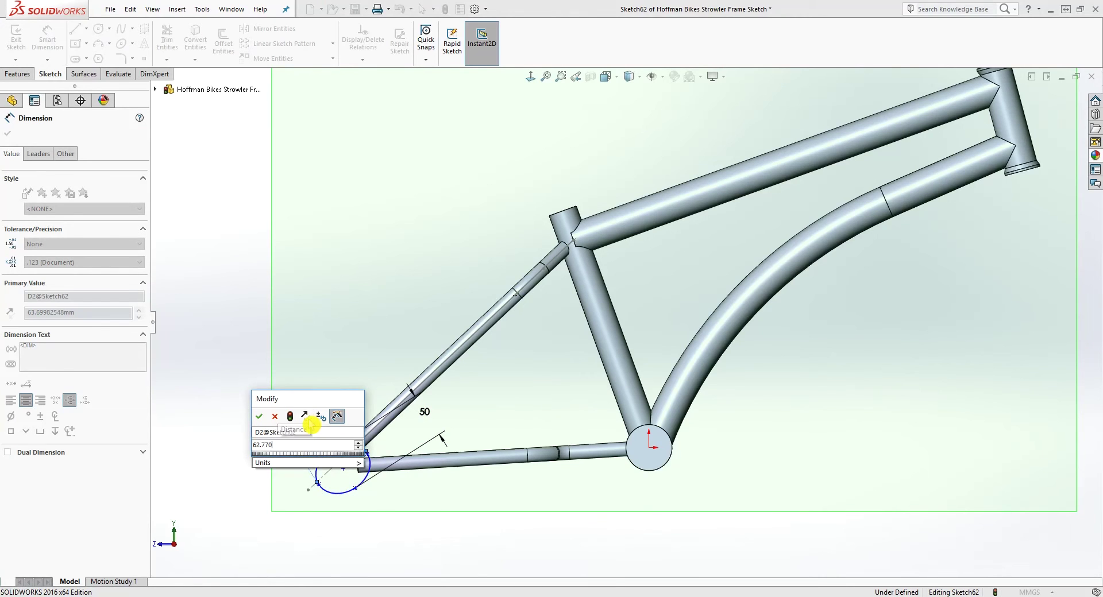
key(Return)
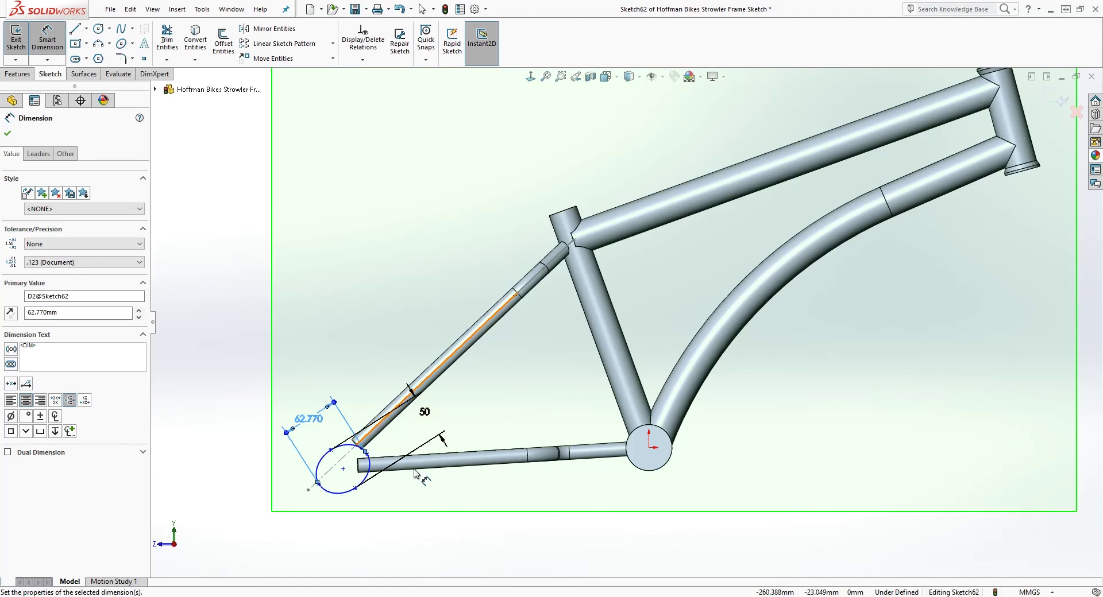
click(331, 452)
click(649, 447)
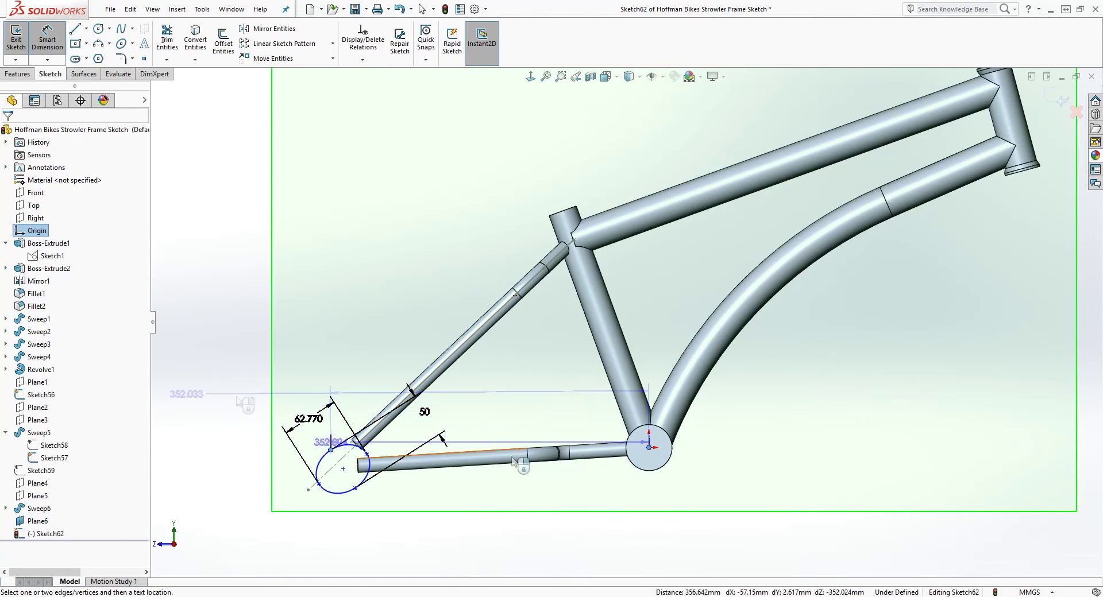
key(Escape)
key(Escape)
- Move the ellipse's centre point slightly up and toward the open ends of the two stays
mouse_move(343, 469)
mouse_down()
mouse_move(339, 451)
mouse_move(350, 462)
mouse_up()
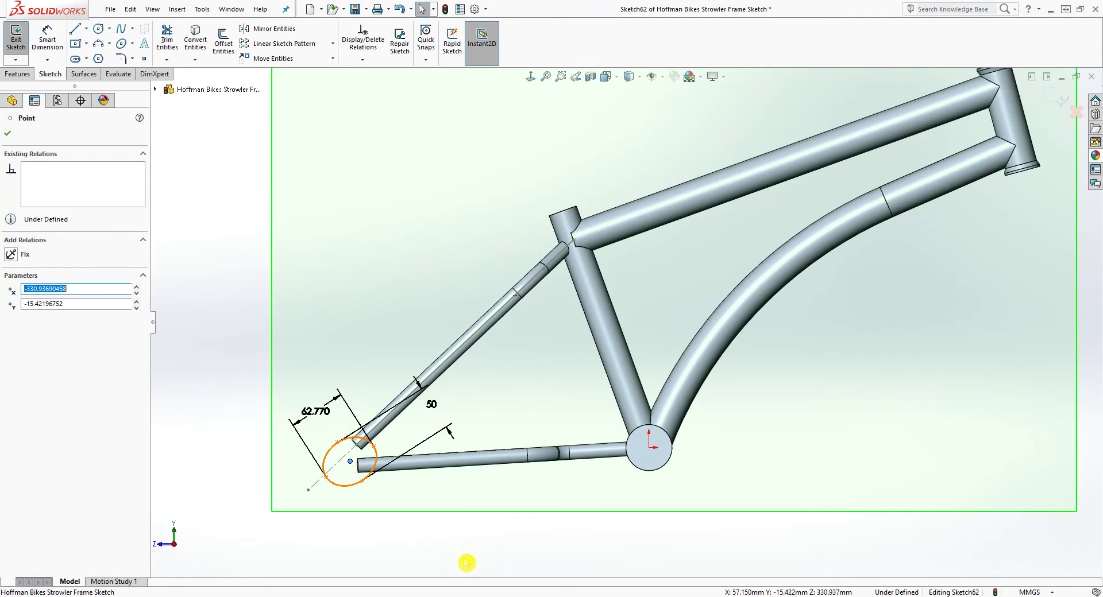
right_drag(467, 563, 461, 519)
scroll(345, 469, down, 2)
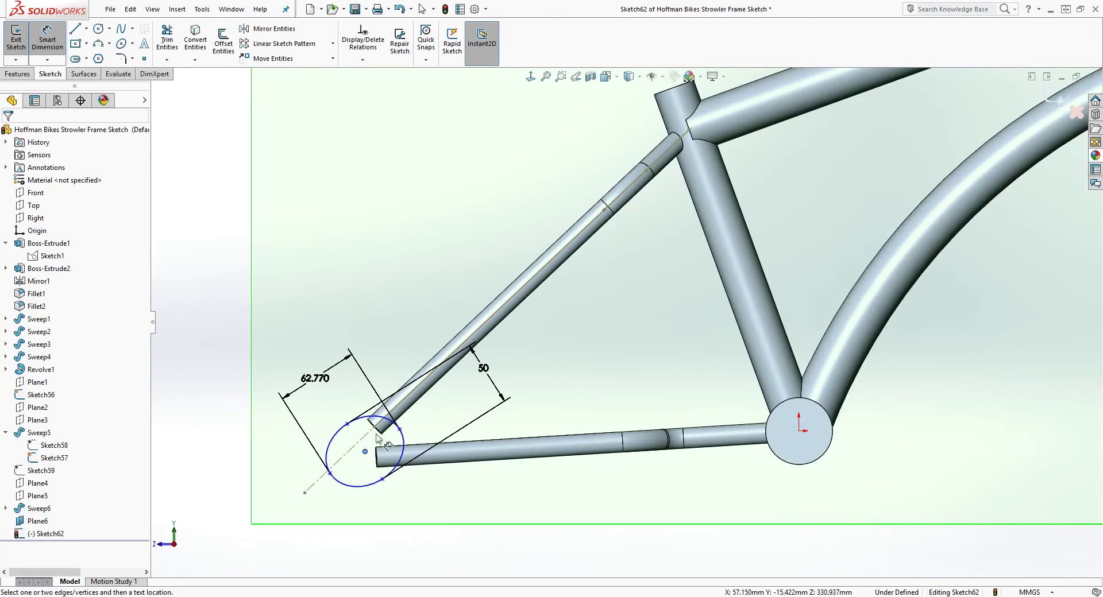
click(348, 425)
click(798, 432)
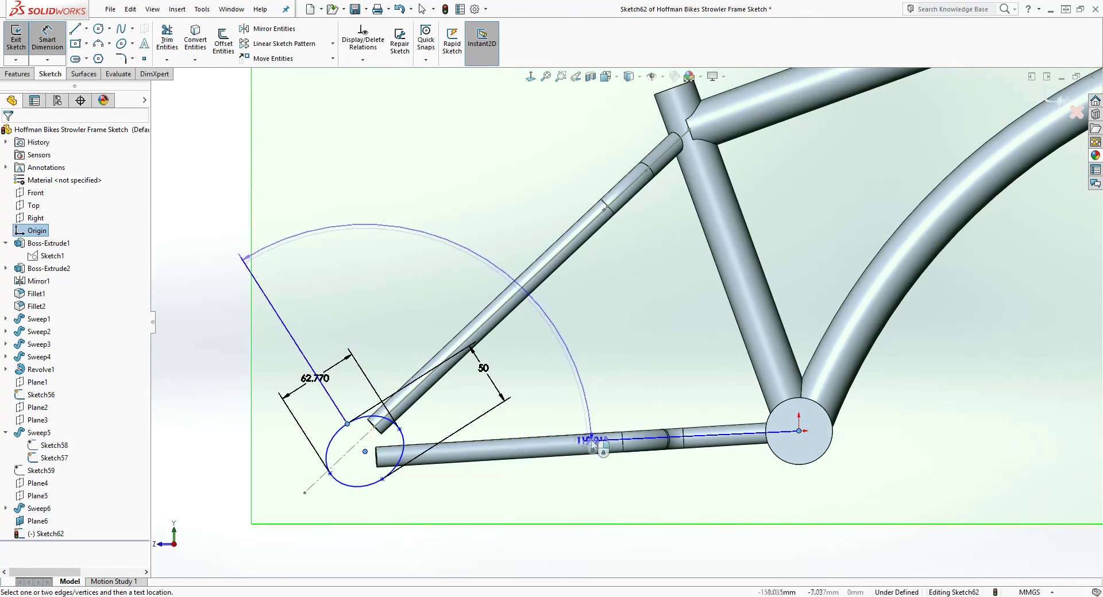
key(Escape)
click(348, 424)
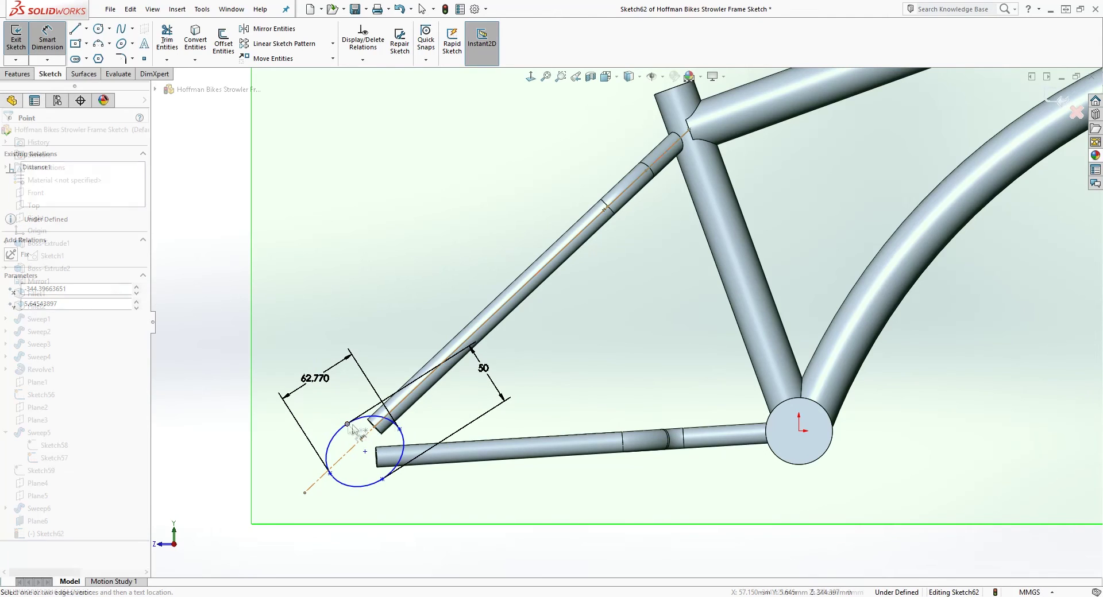
click(800, 432)
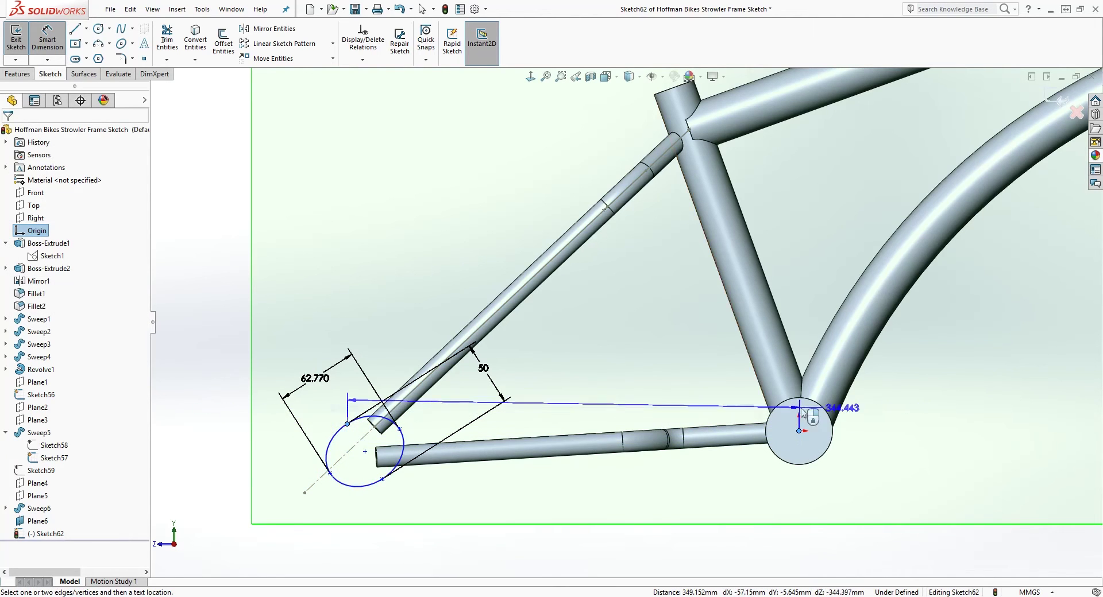
key(Escape)
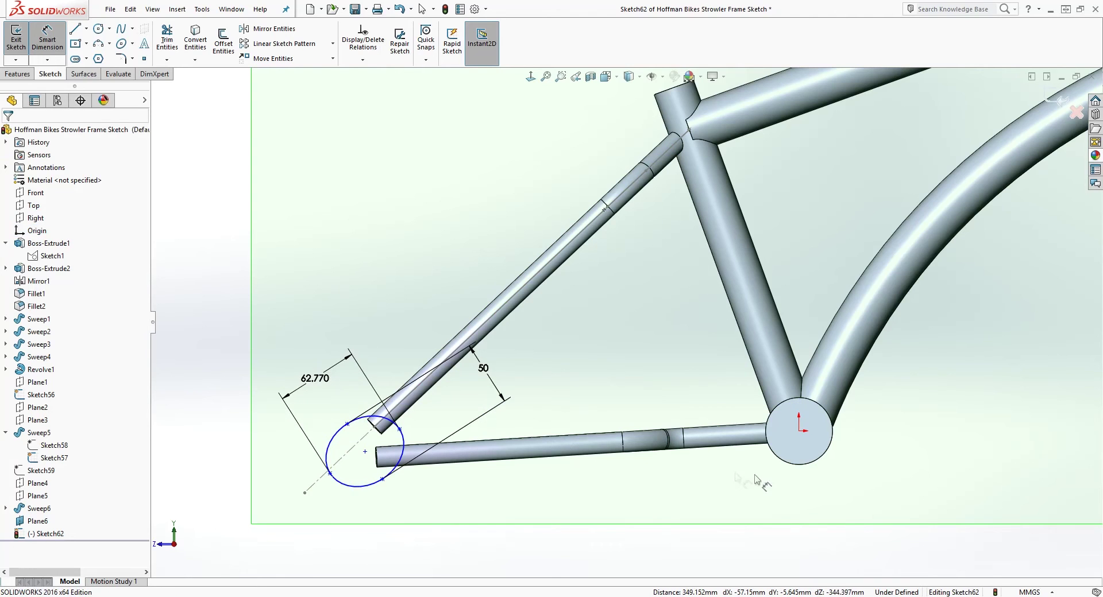
- Dimension the horizontal distance between the origin and the ellipse's centre point, placing the dimension below the lower stay
click(799, 432)
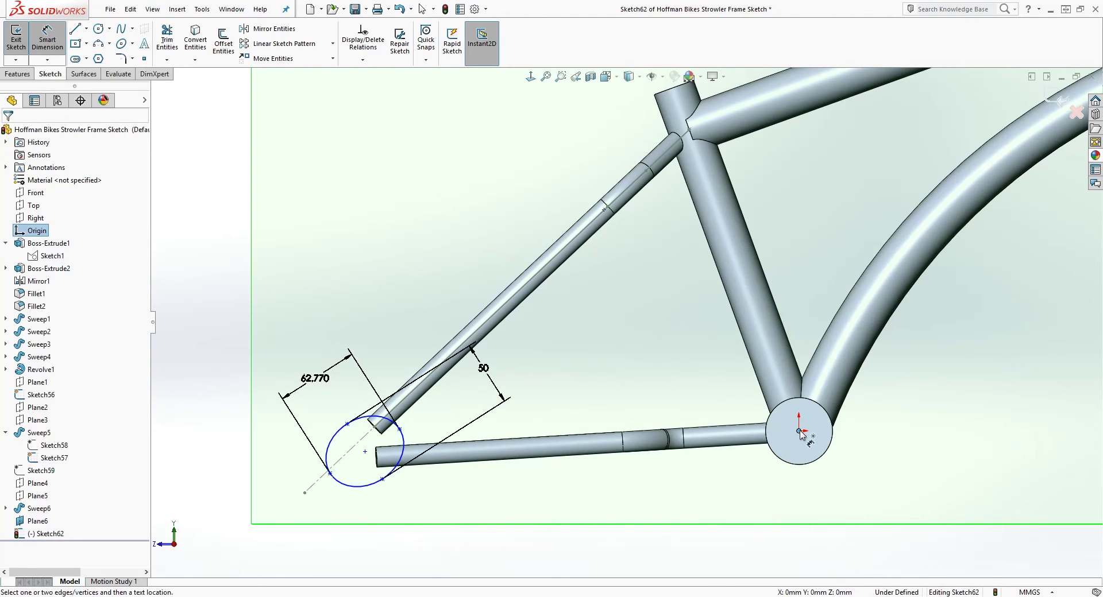
click(366, 454)
click(556, 533)
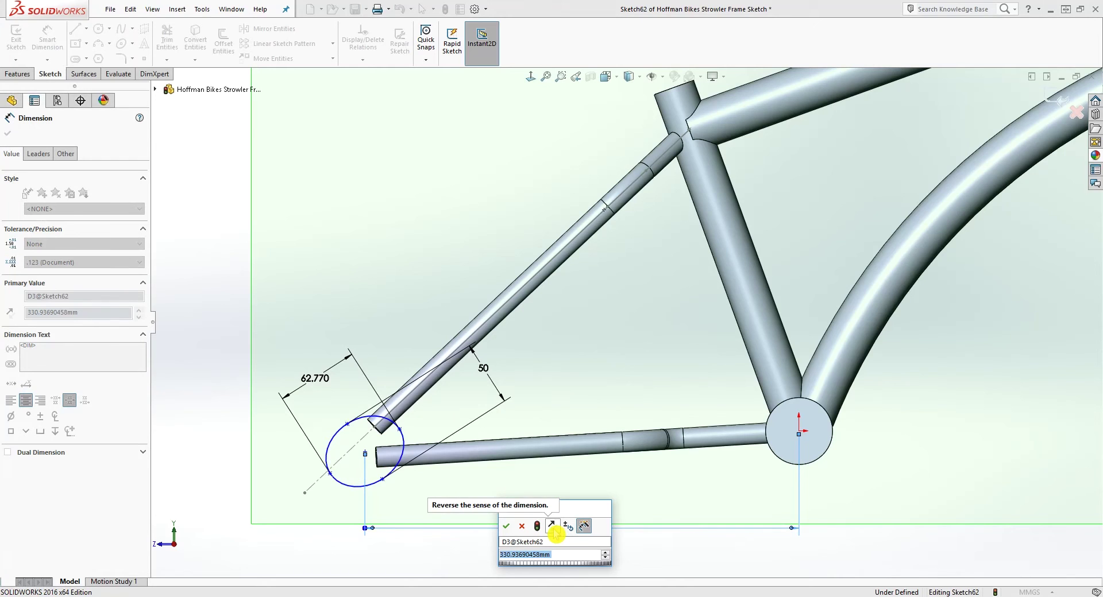
text(337)
key(Return)
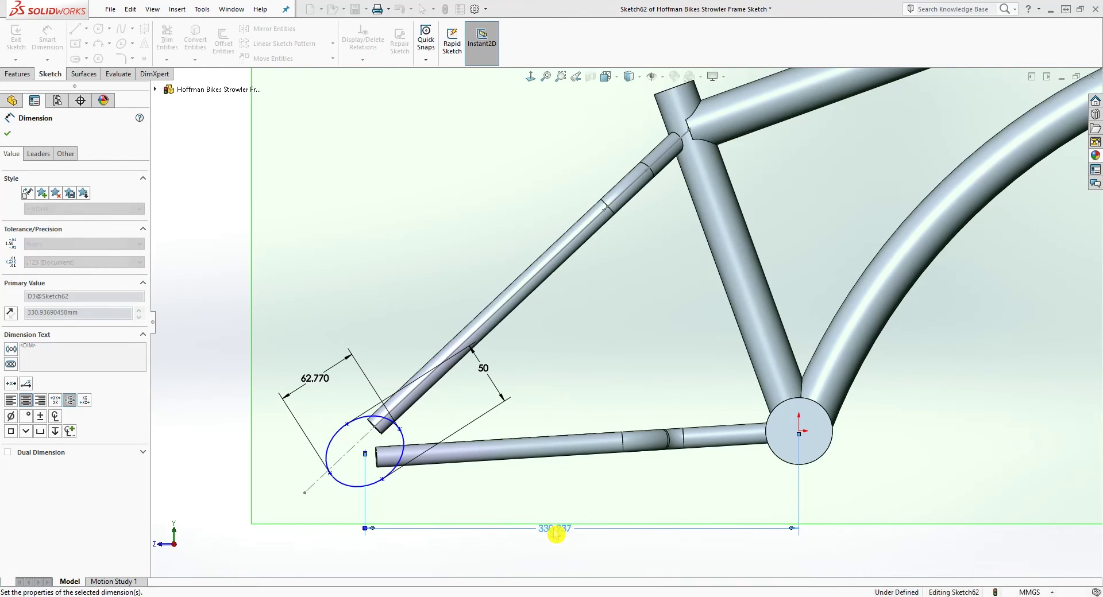
- Dimension the ellipse horizontally from the origin: 337 mm to its centre point and 328 mm to its lower-right axis point
click(581, 522)
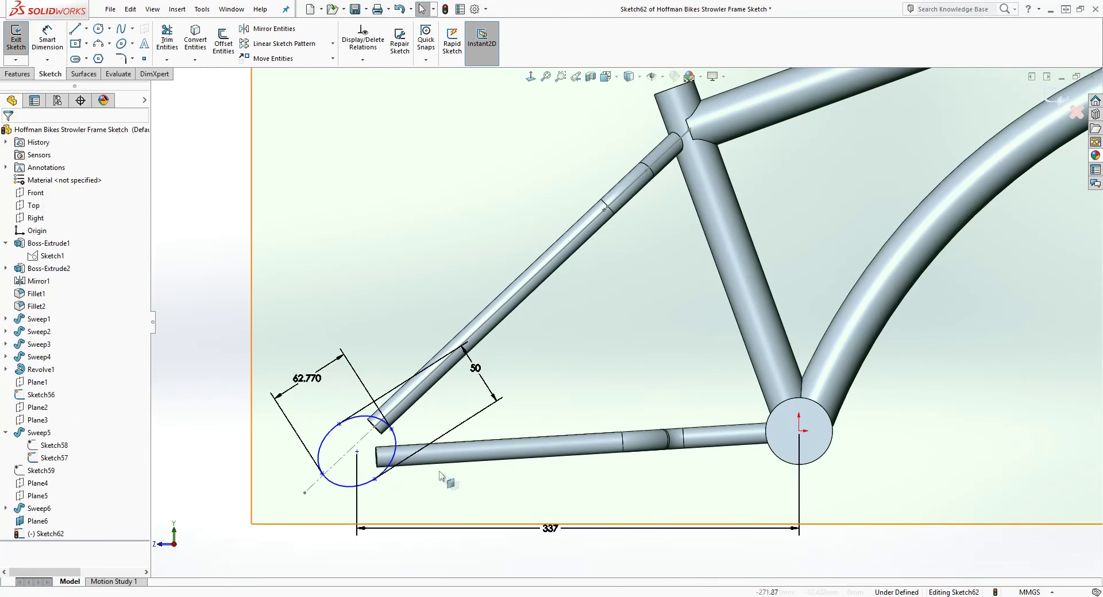
click(374, 479)
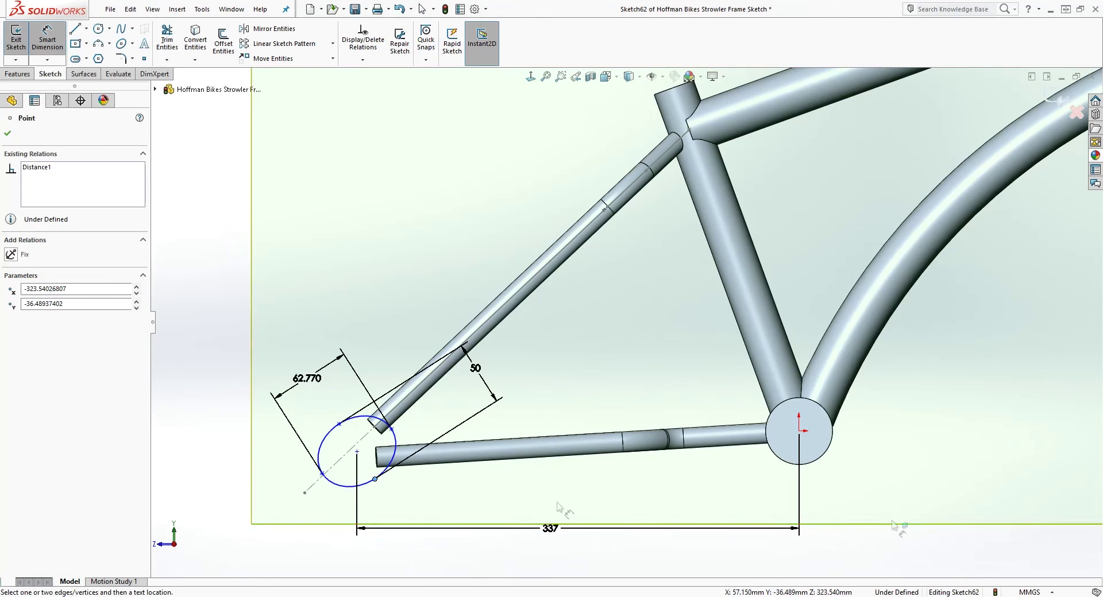
click(799, 431)
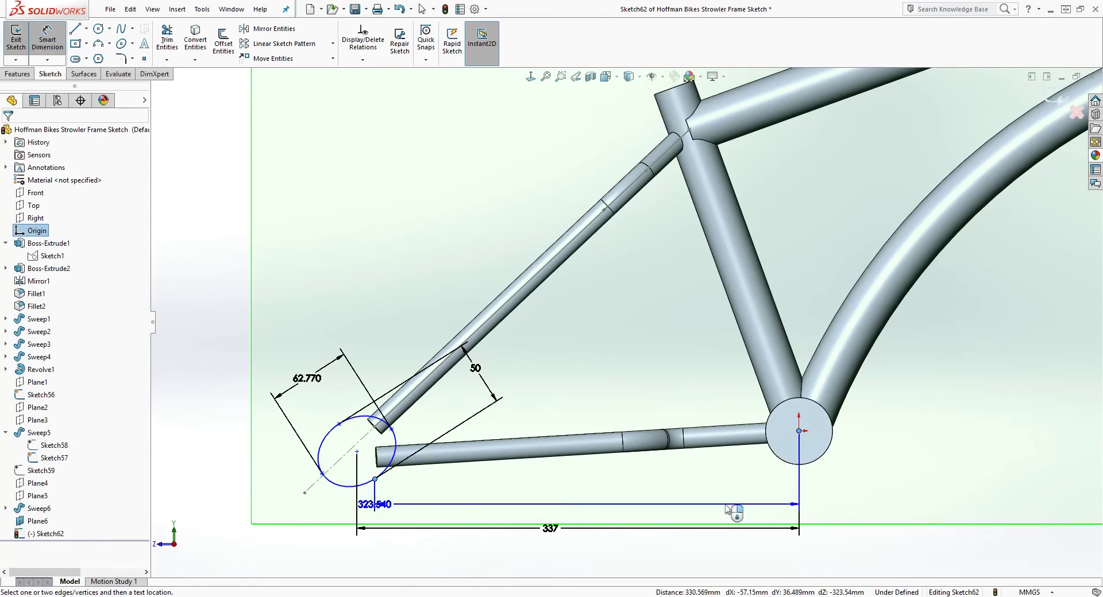
click(682, 497)
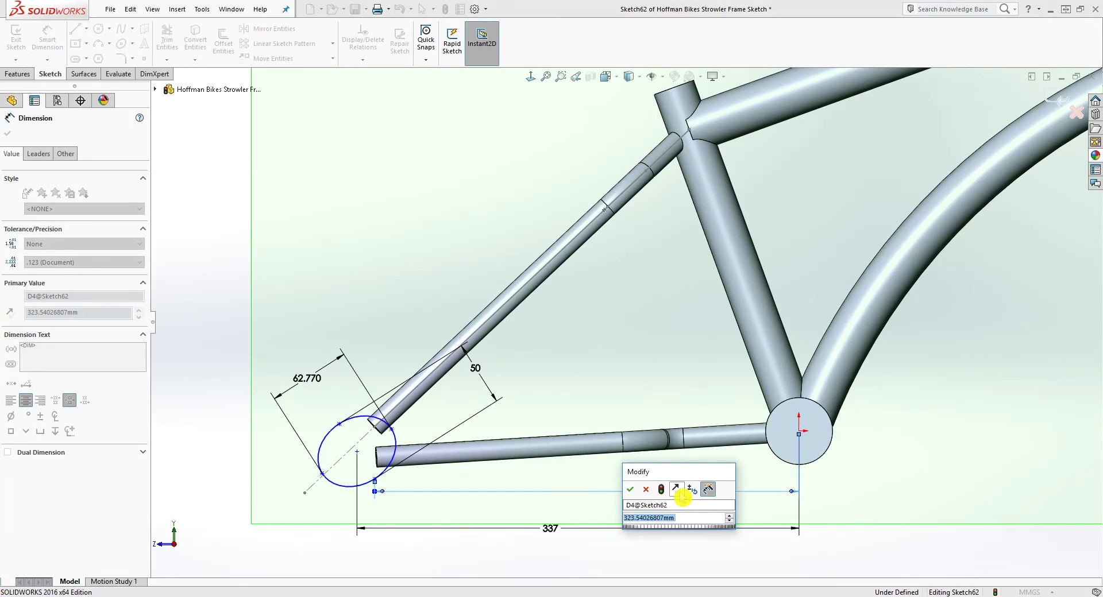
text(328)
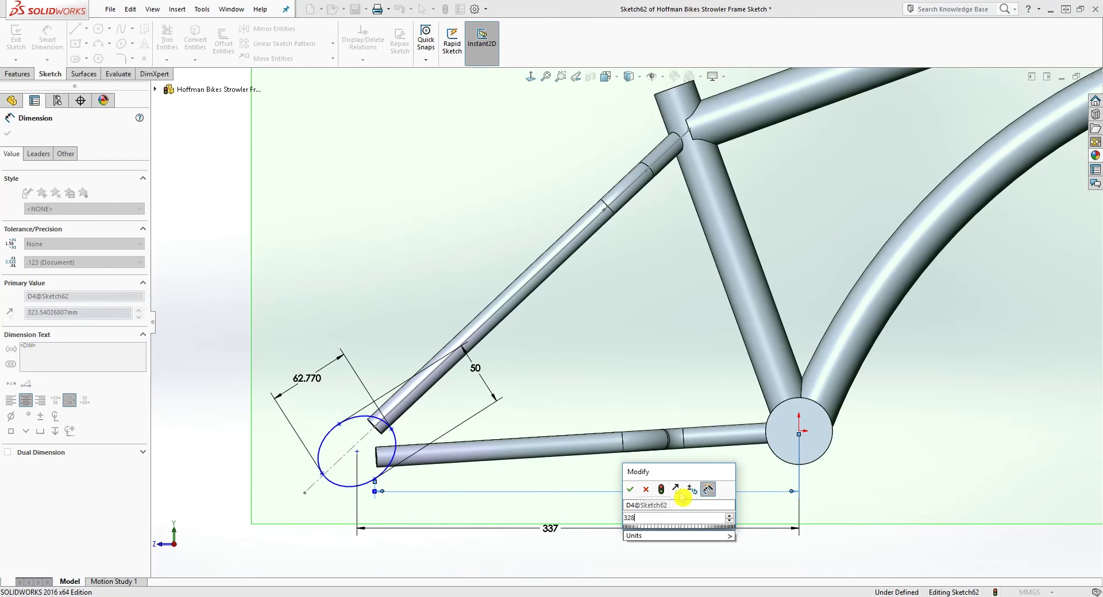
key(Return)
key(Escape)
key(Escape)
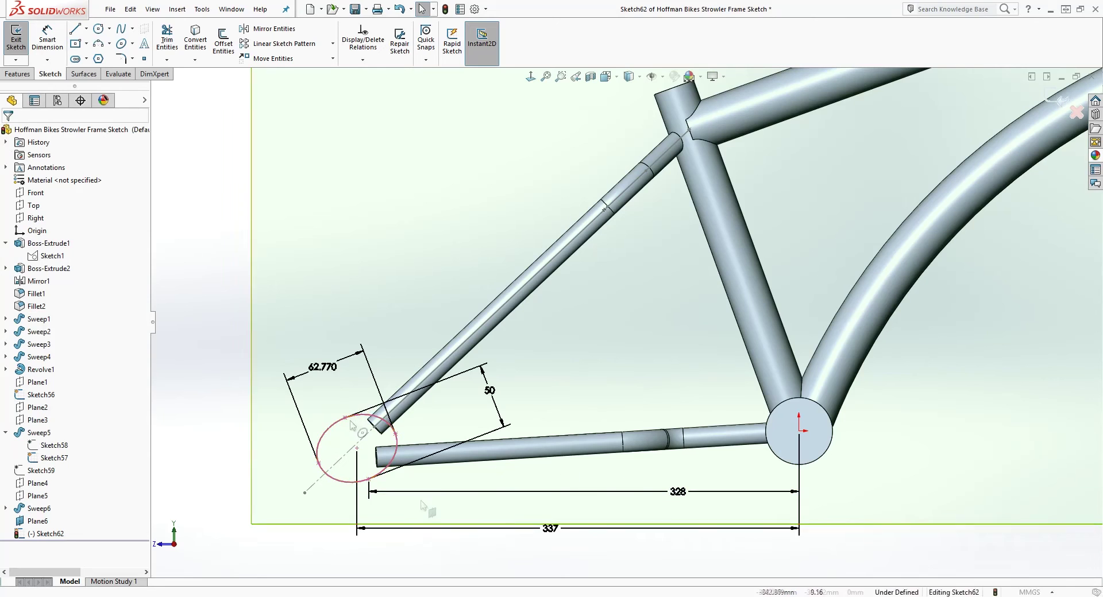
- Dimension the vertical distance between the ellipse's upper-left axis point and the origin as 8 mm, placing the dimension above the lower stay
right_click(373, 436)
click(424, 541)
right_drag(424, 541, 421, 509)
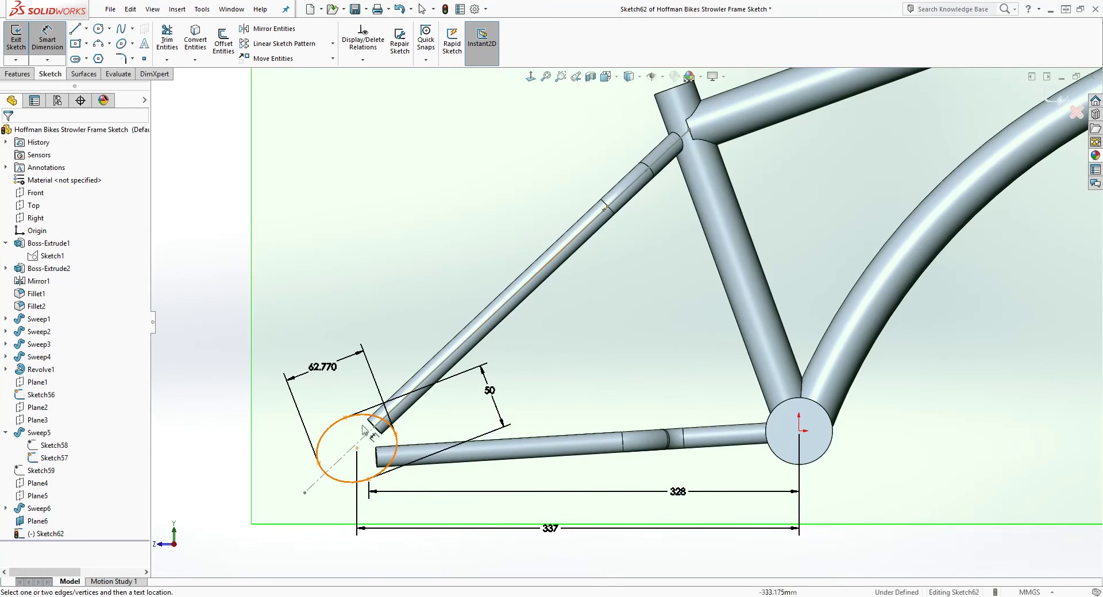
click(344, 418)
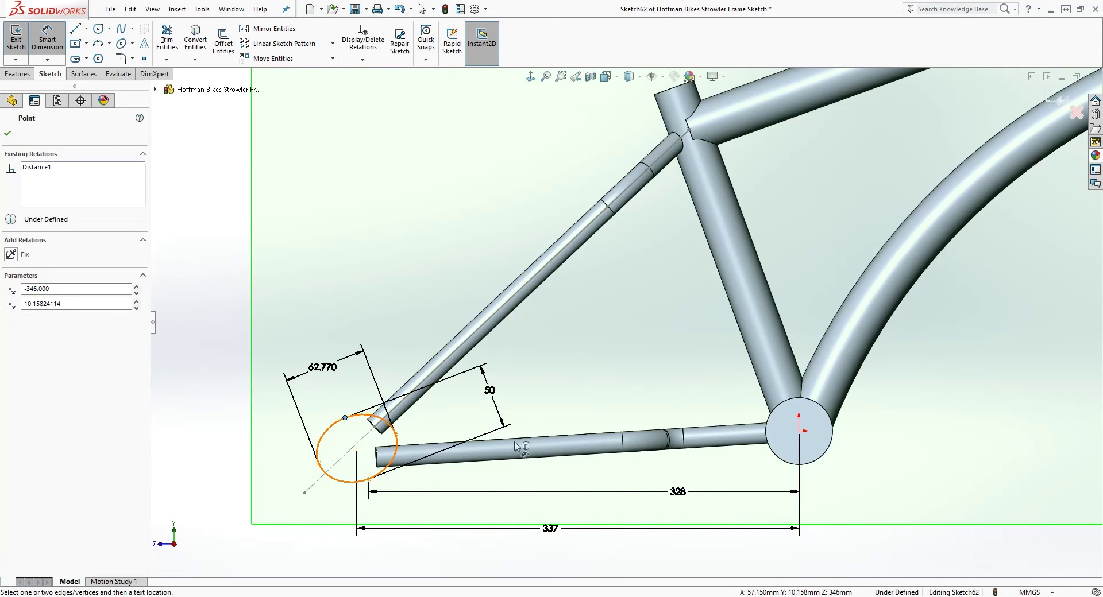
click(799, 431)
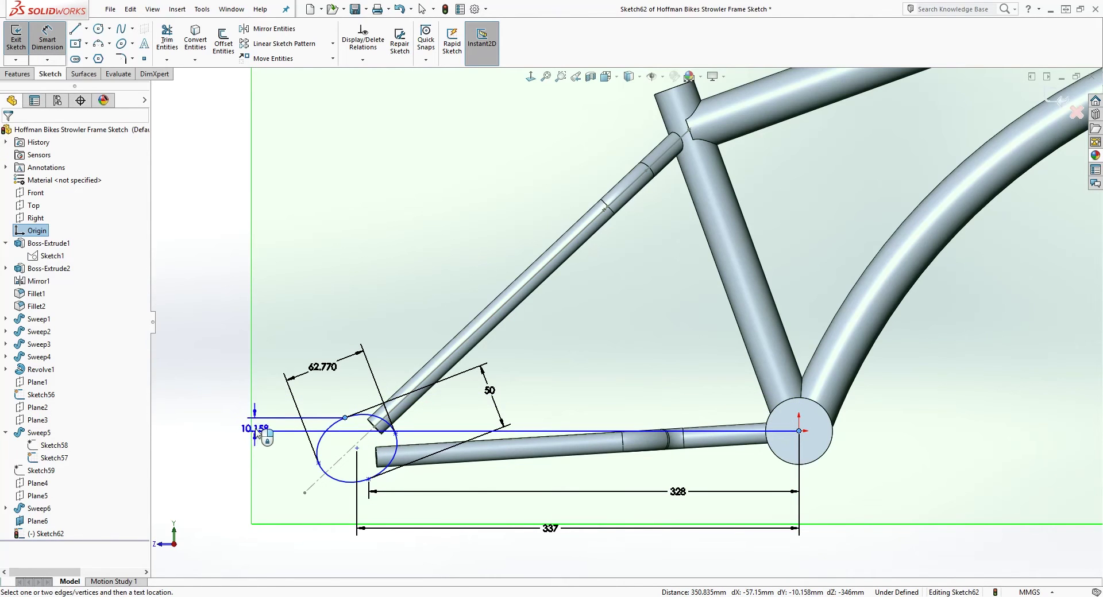
click(214, 428)
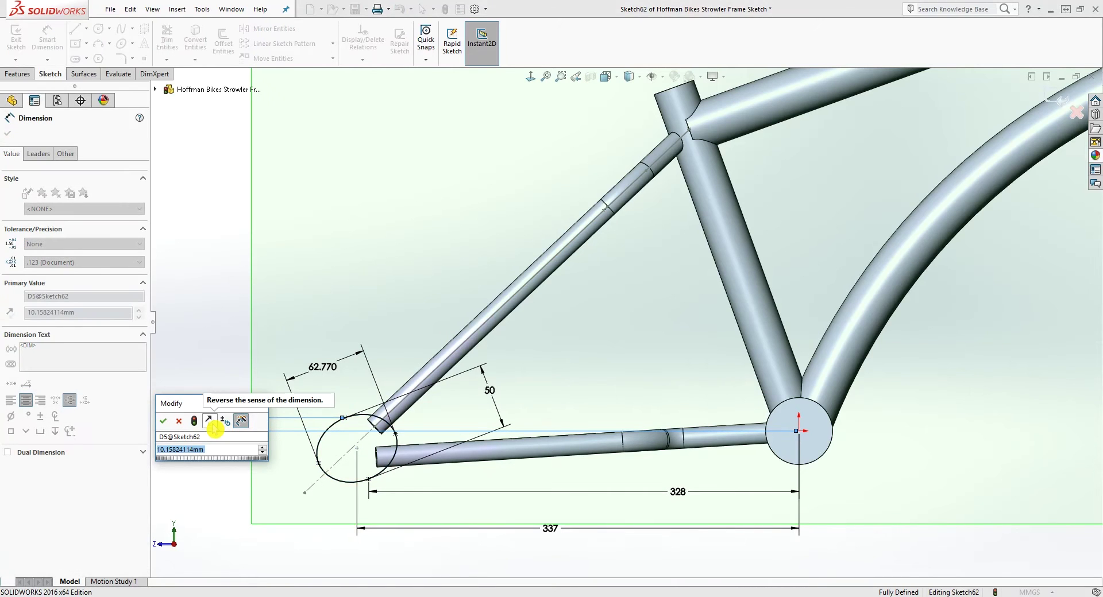
text(8)
key(Return)
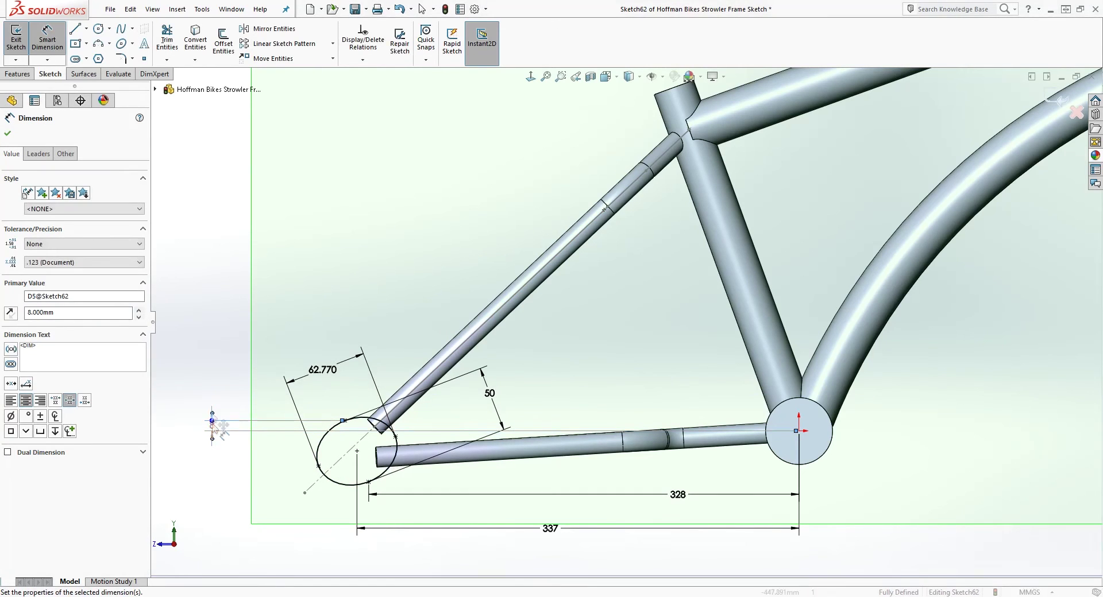
drag(223, 431, 529, 429)
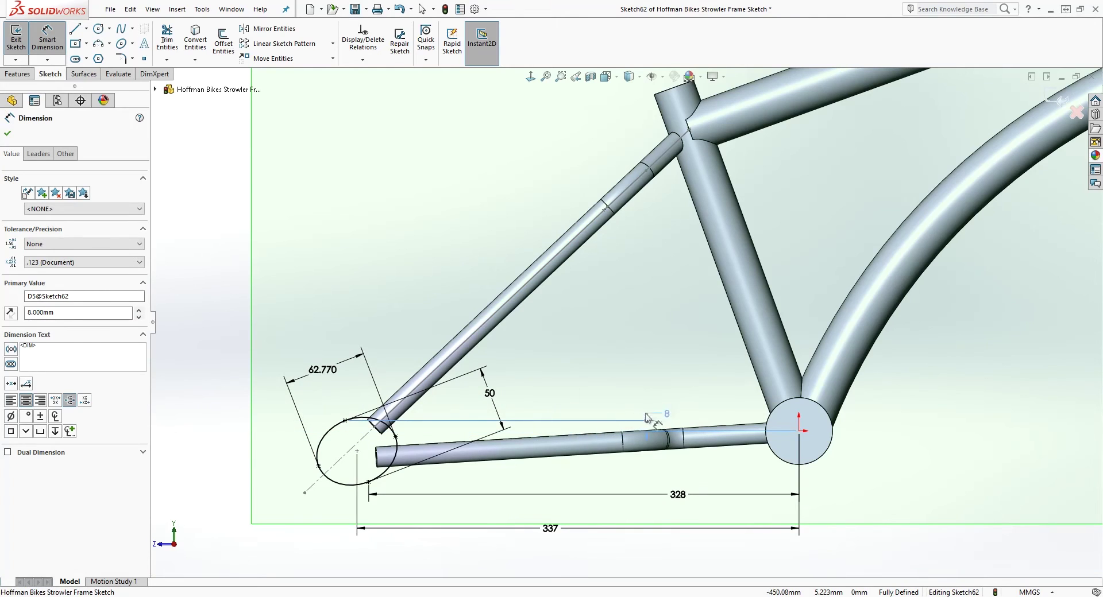
key(Escape)
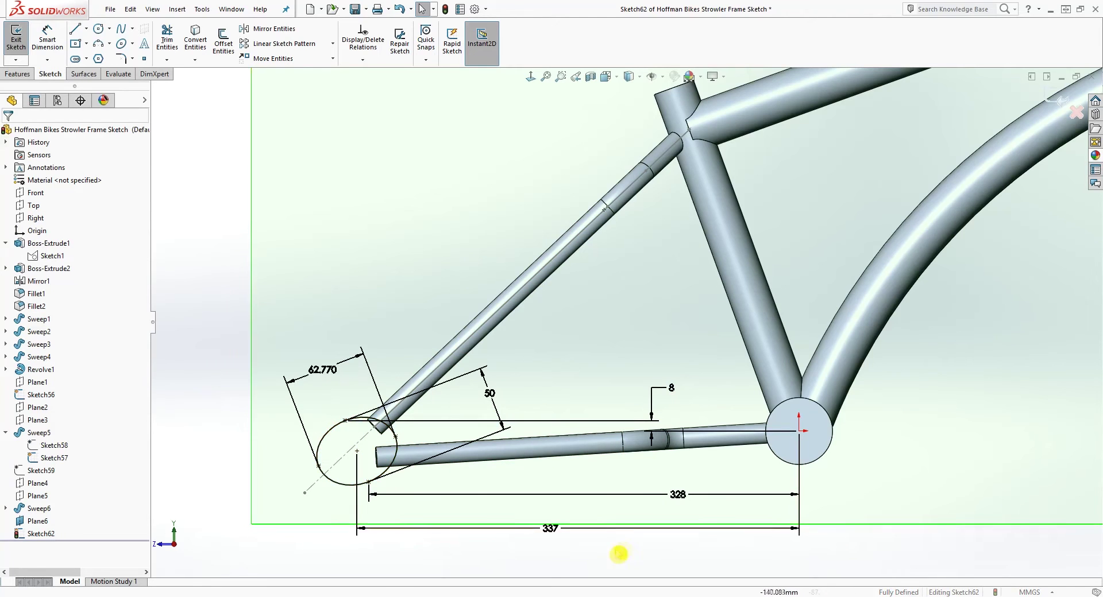
- Exit the sketch and extrude the ellipse as a Mid Plane boss with a depth of 3.7846 mm
click(1060, 101)
middle_drag(514, 390, 562, 420)
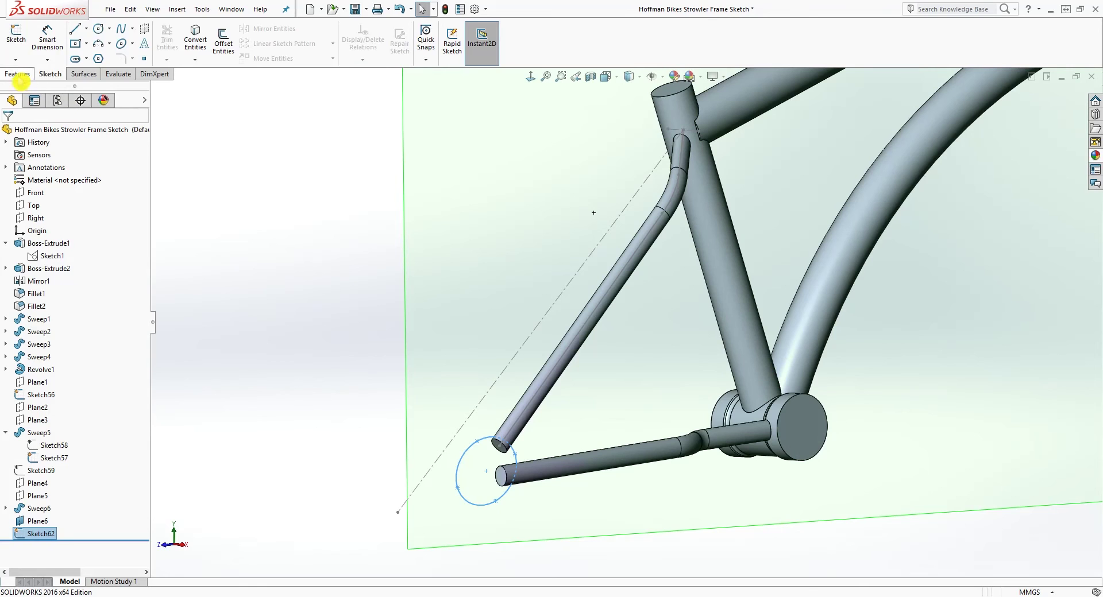
click(19, 74)
click(21, 50)
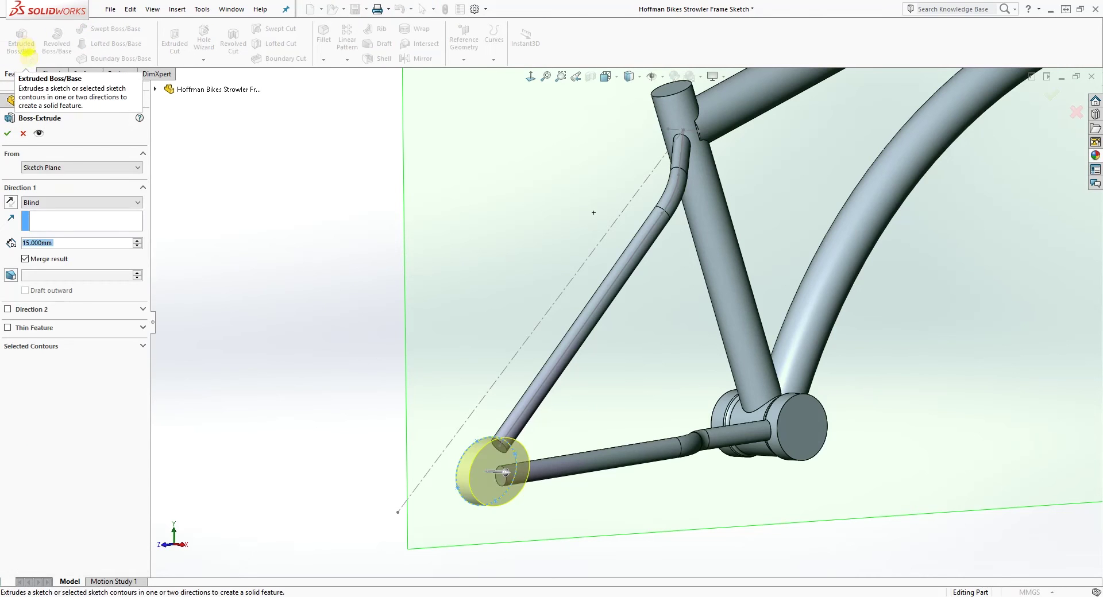
click(92, 205)
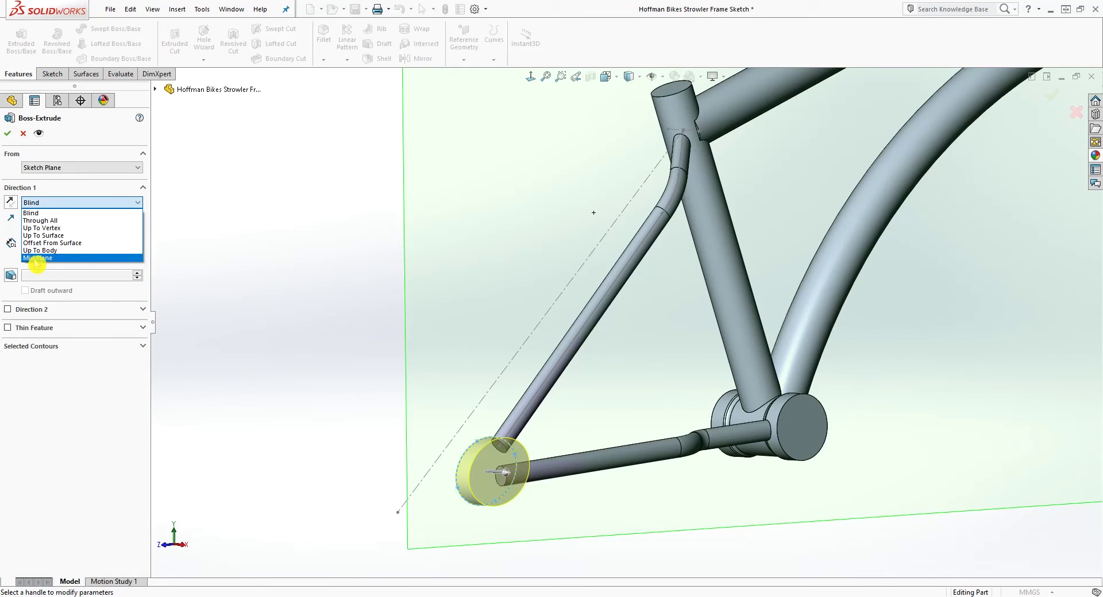
click(36, 259)
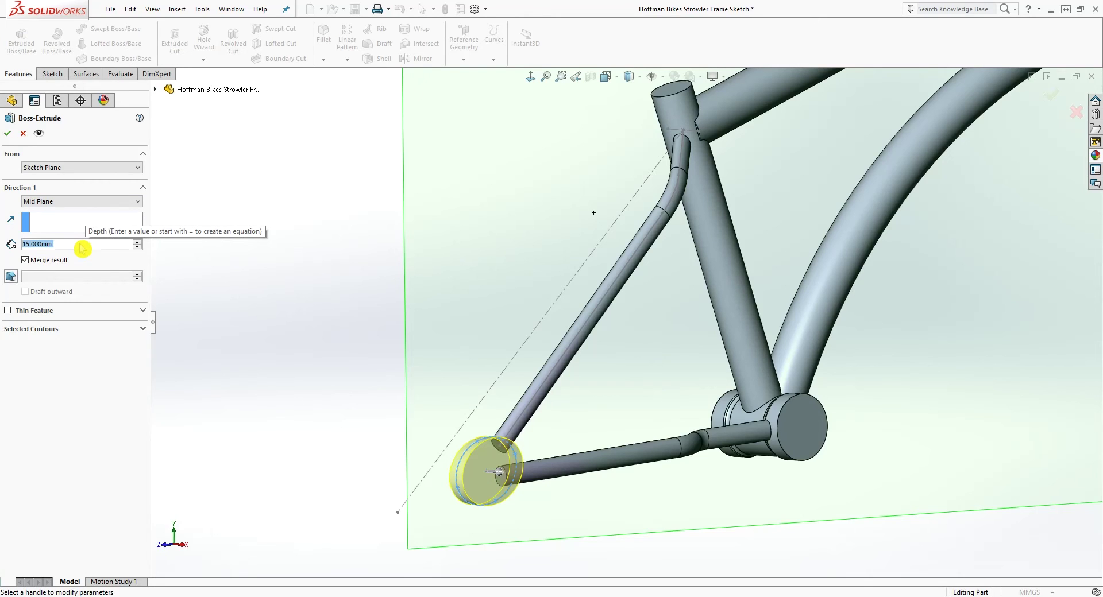
text(3.7)
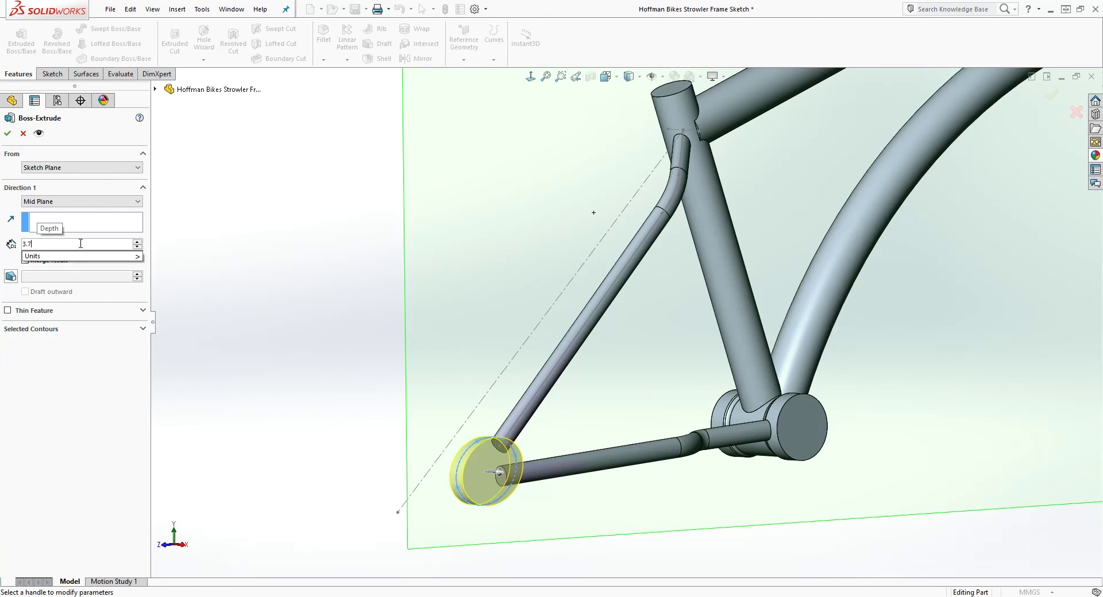
text(846)
key(Return)
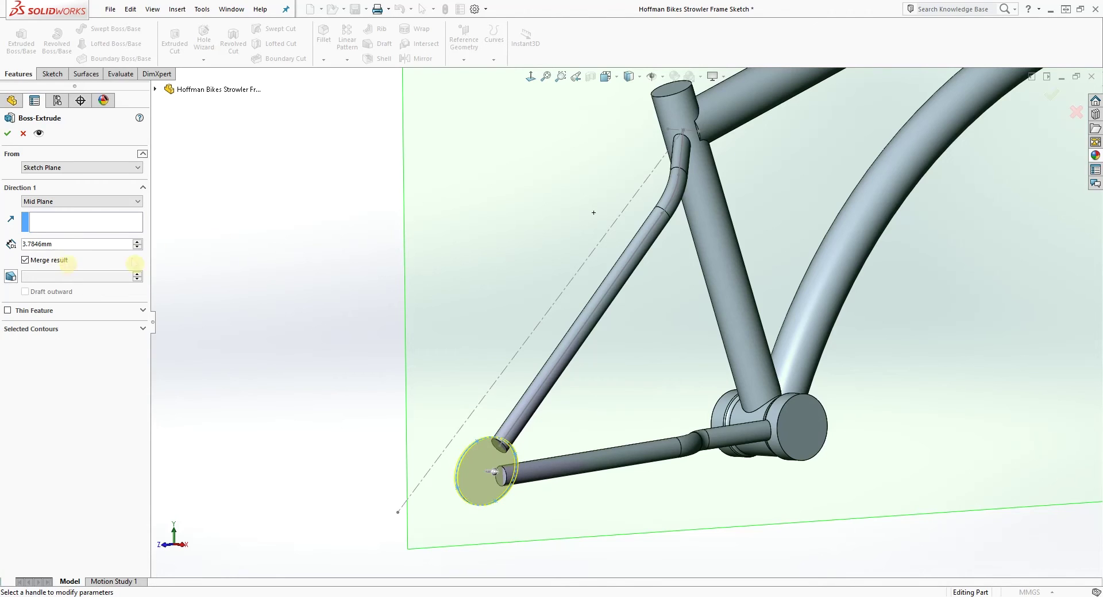
click(9, 137)
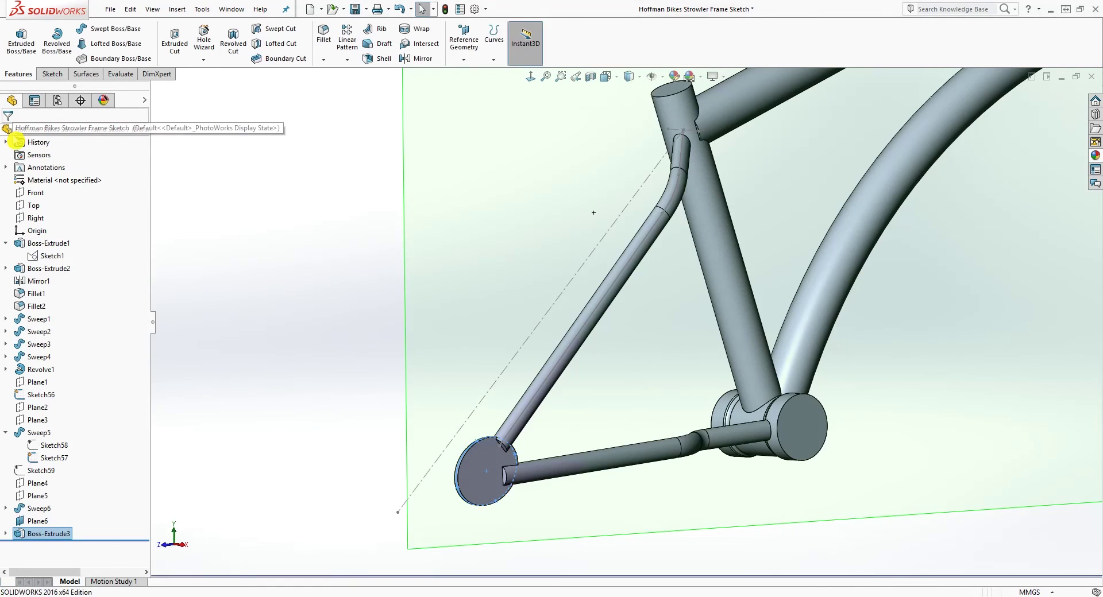
- Draft both stay end faces exposed on the dropout's outer side by 65 degrees, using Plane6 as the neutral plane
middle_drag(579, 344, 574, 397)
scroll(574, 397, down, 3)
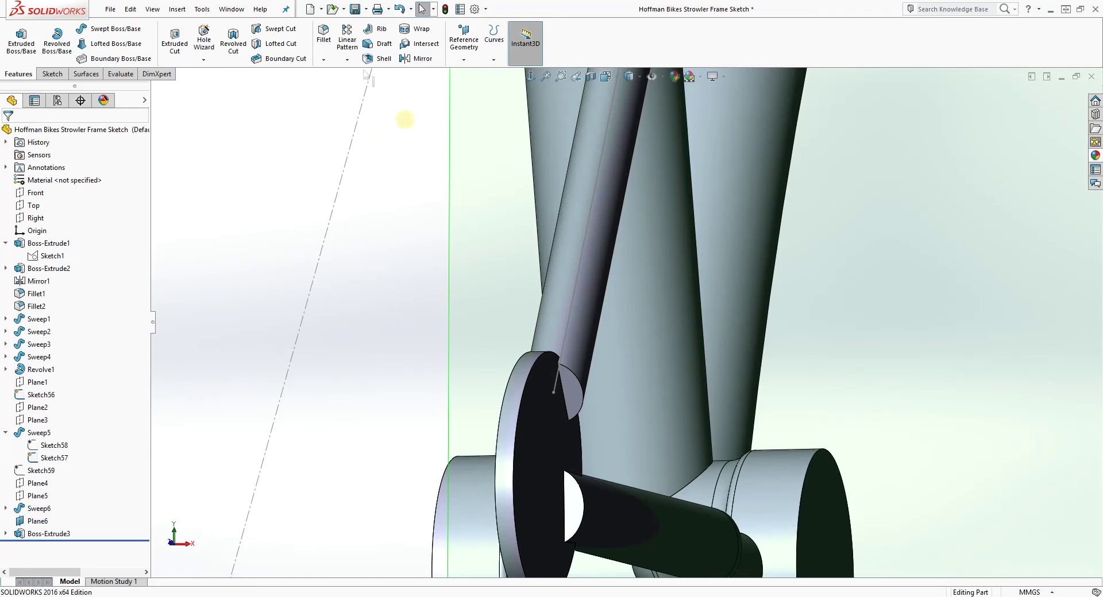
click(383, 45)
scroll(571, 368, up, 5)
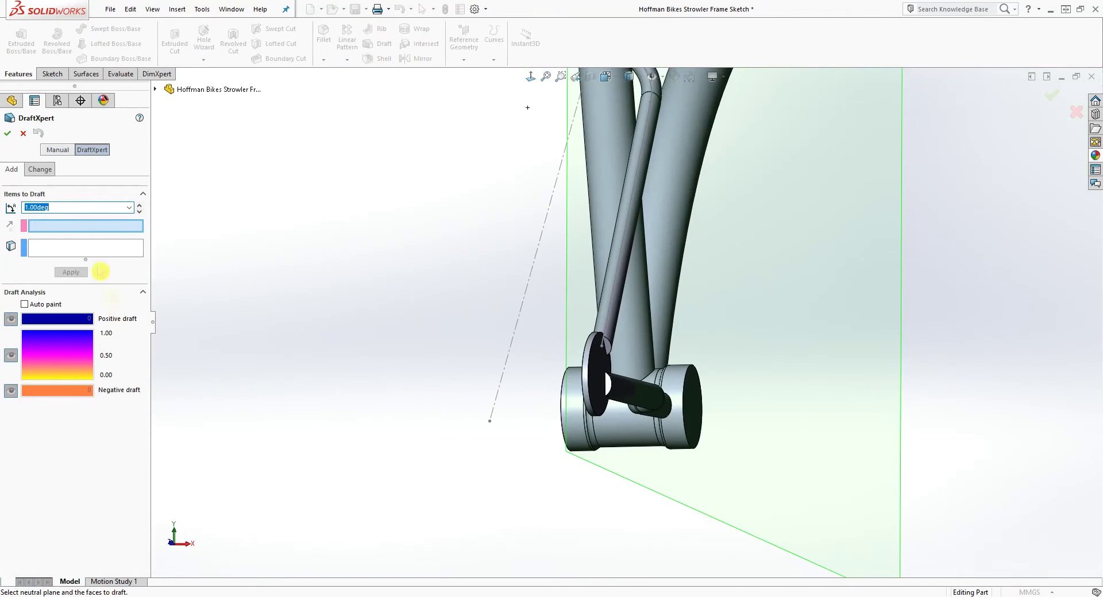
middle_drag(451, 490, 441, 487)
click(571, 452)
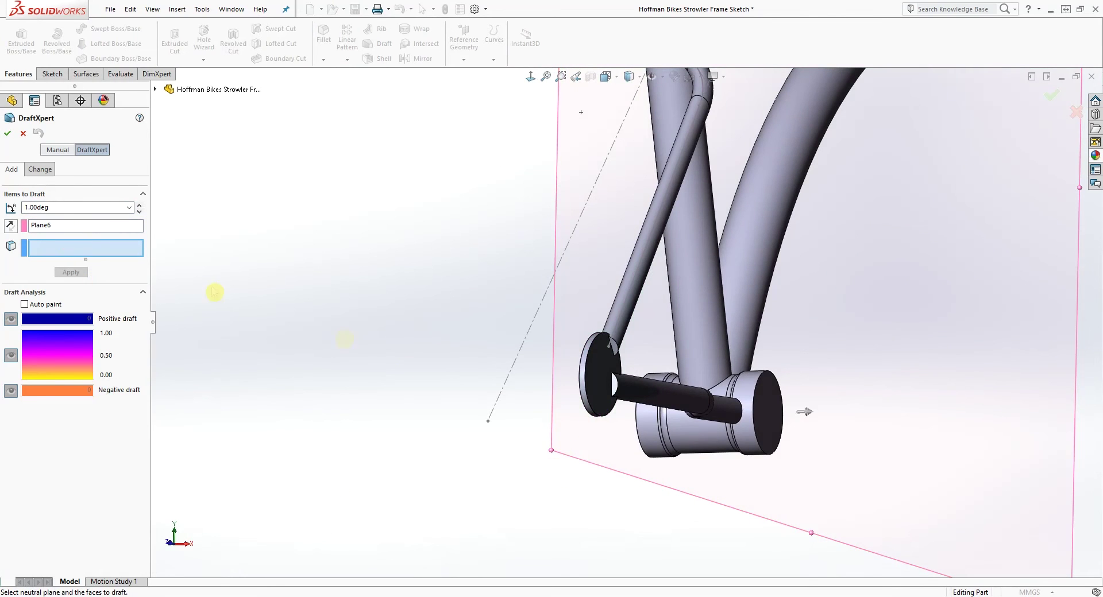
scroll(626, 356, down, 5)
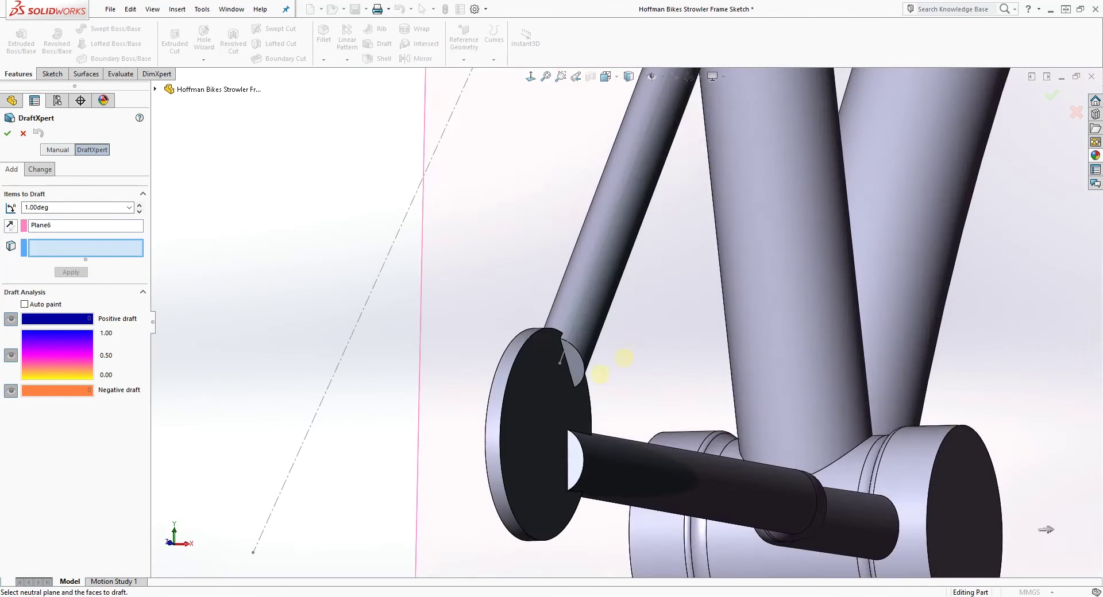
click(577, 366)
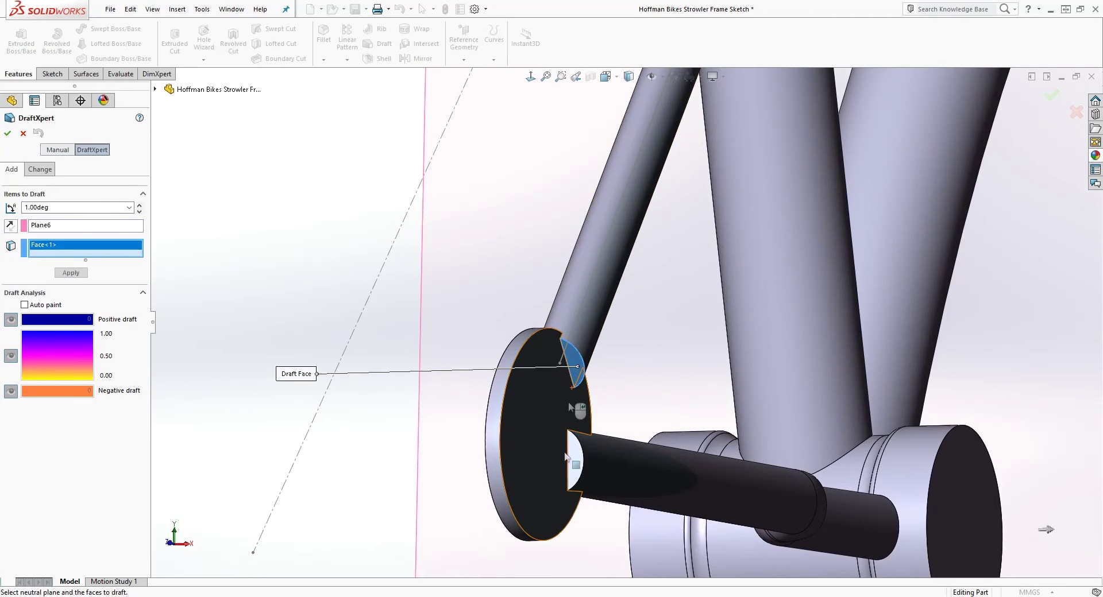
click(574, 462)
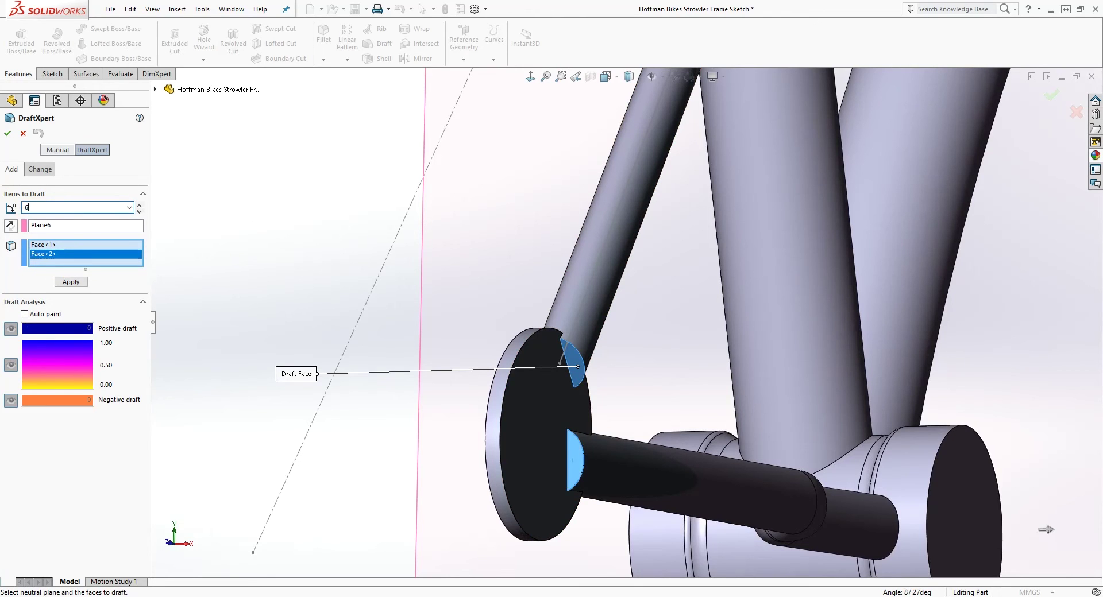
click(7, 134)
- Apply a 65-degree draft to the two stay end faces on the dropout's inner side, with Plane6 as the neutral plane
middle_drag(641, 450, 678, 426)
click(382, 49)
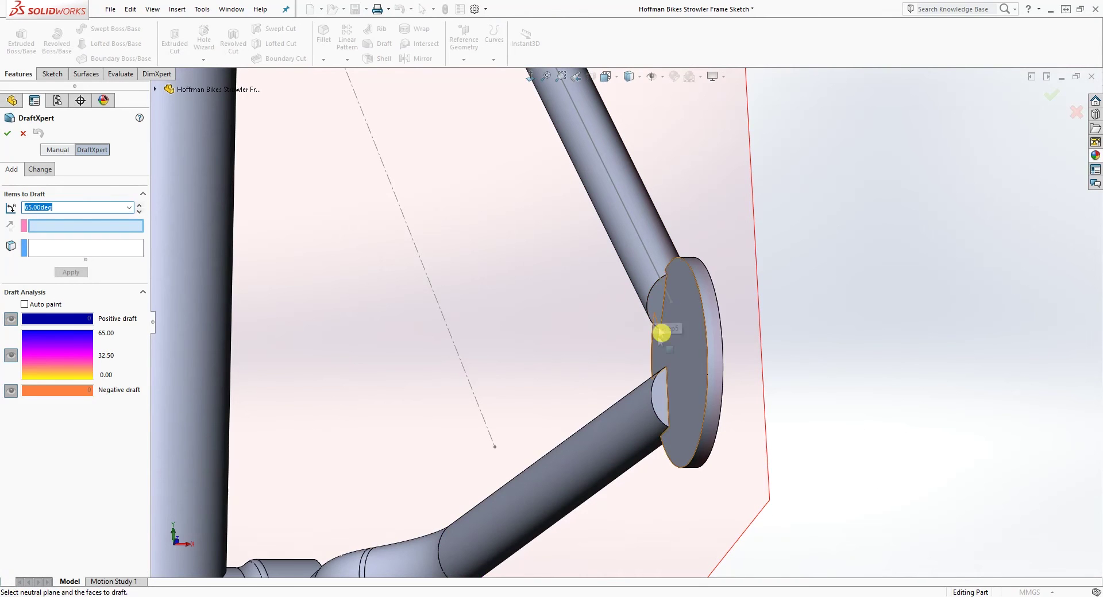
click(747, 246)
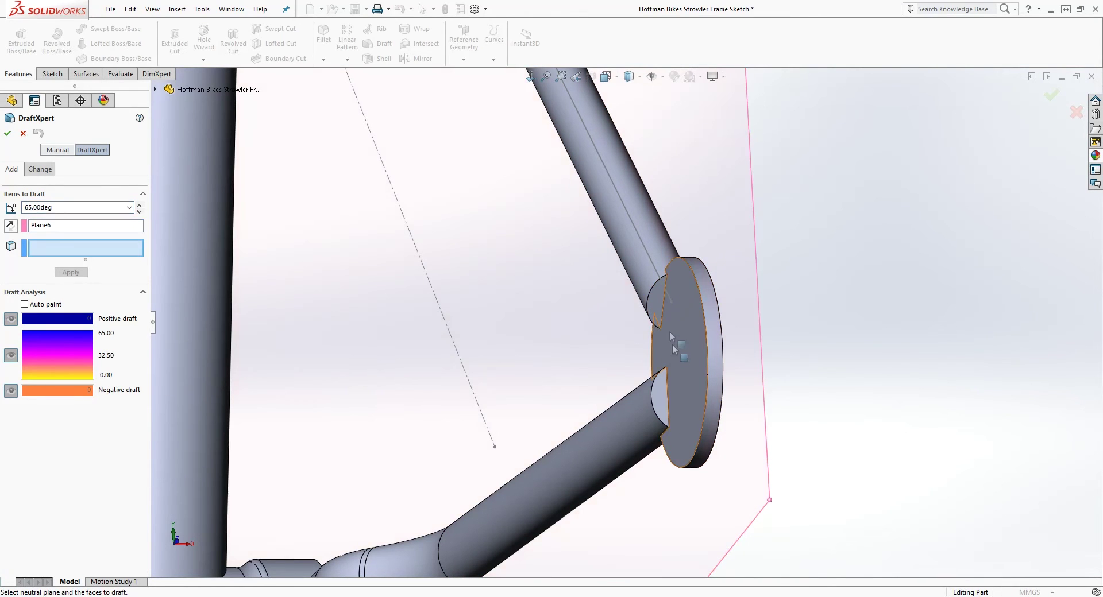
scroll(699, 369, up, 3)
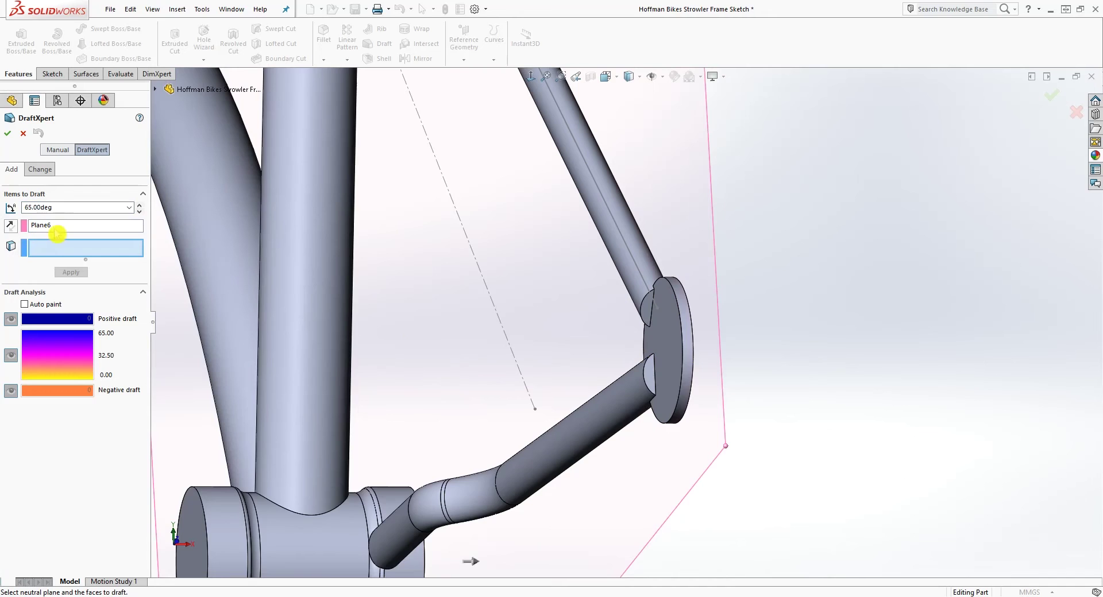
scroll(628, 299, down, 2)
click(656, 315)
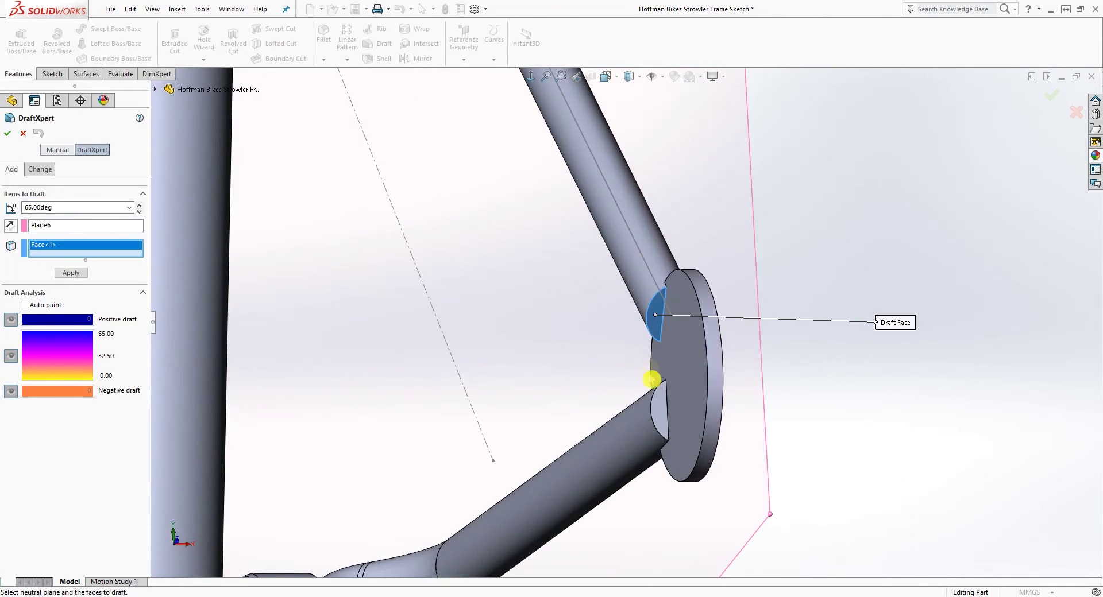
click(657, 405)
scroll(695, 437, up, 3)
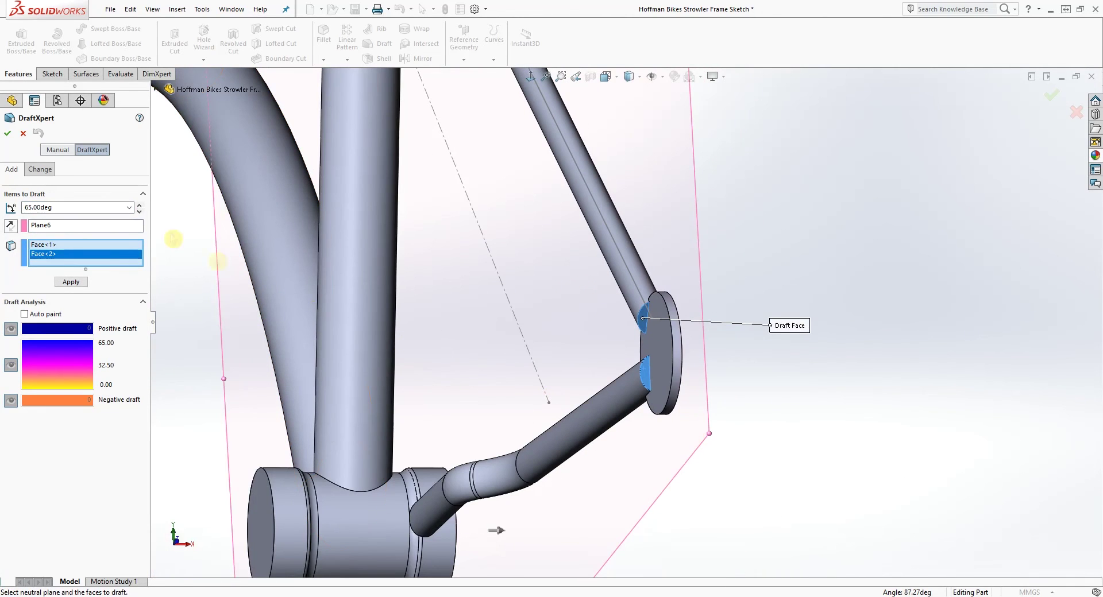
click(70, 282)
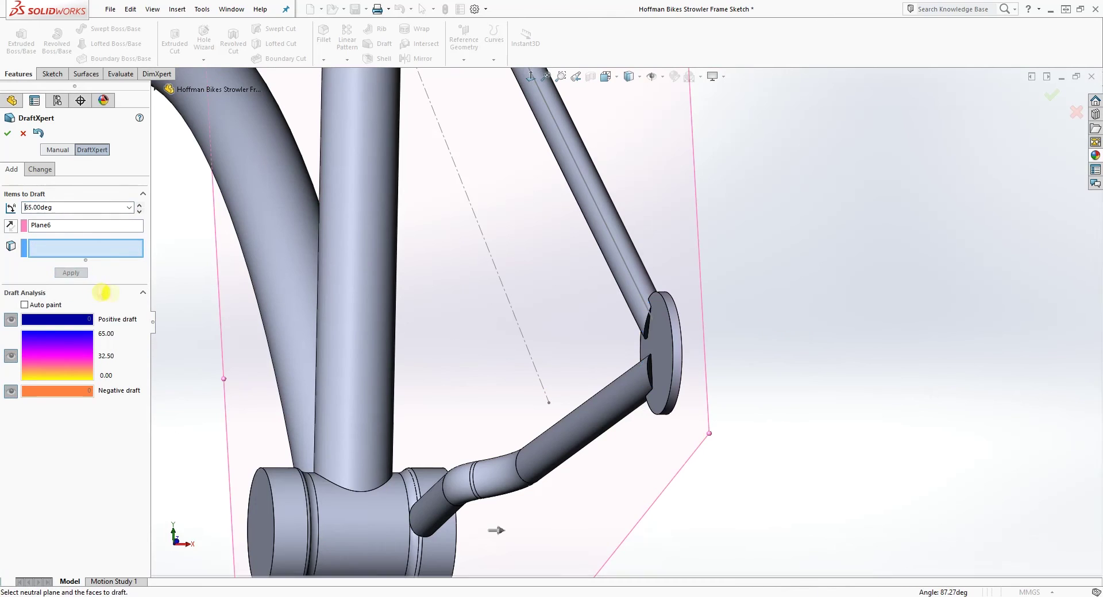
click(632, 357)
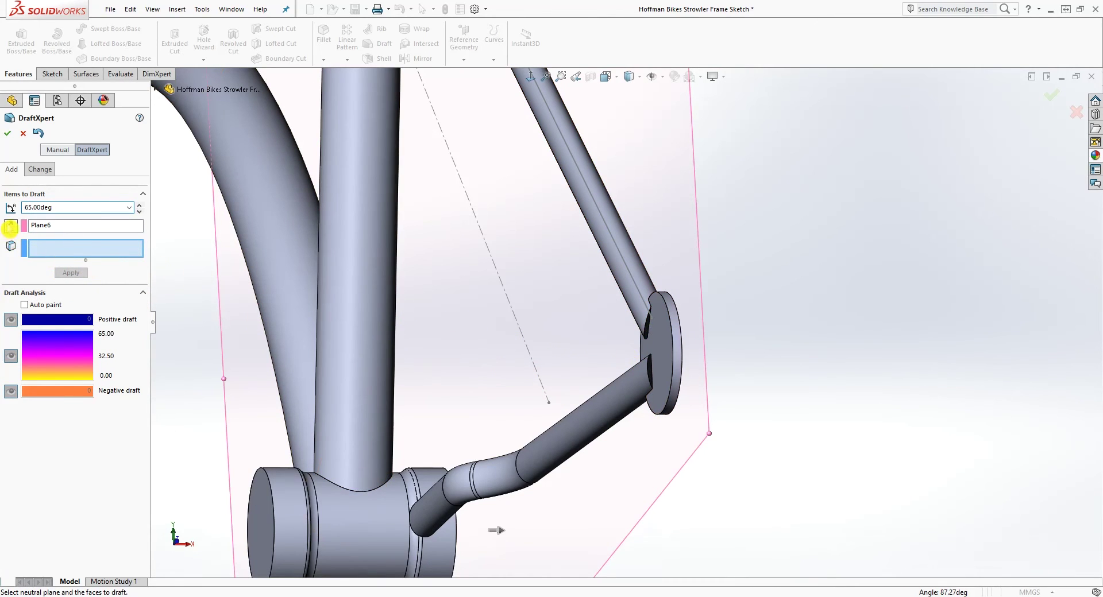
click(8, 132)
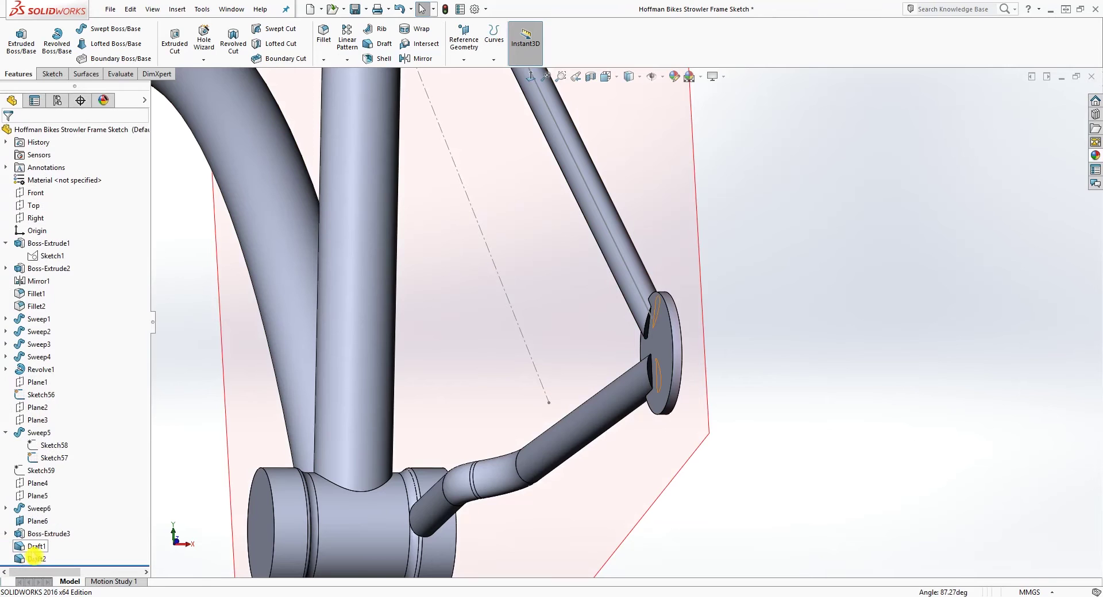
- Edit Draft2 on the stay end faces and reverse its draft direction
right_click(33, 555)
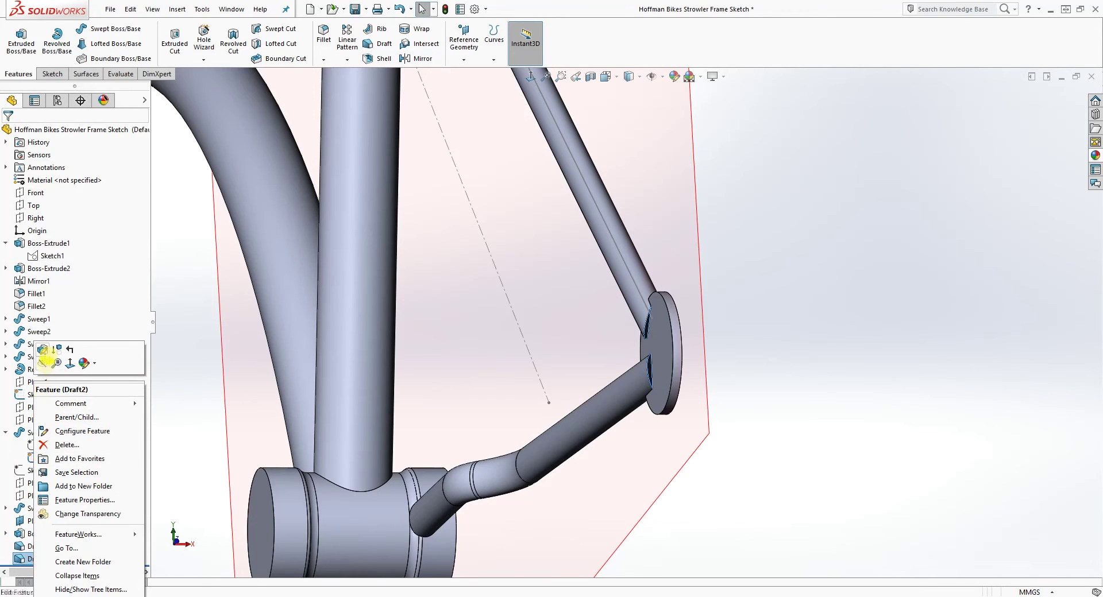
click(45, 363)
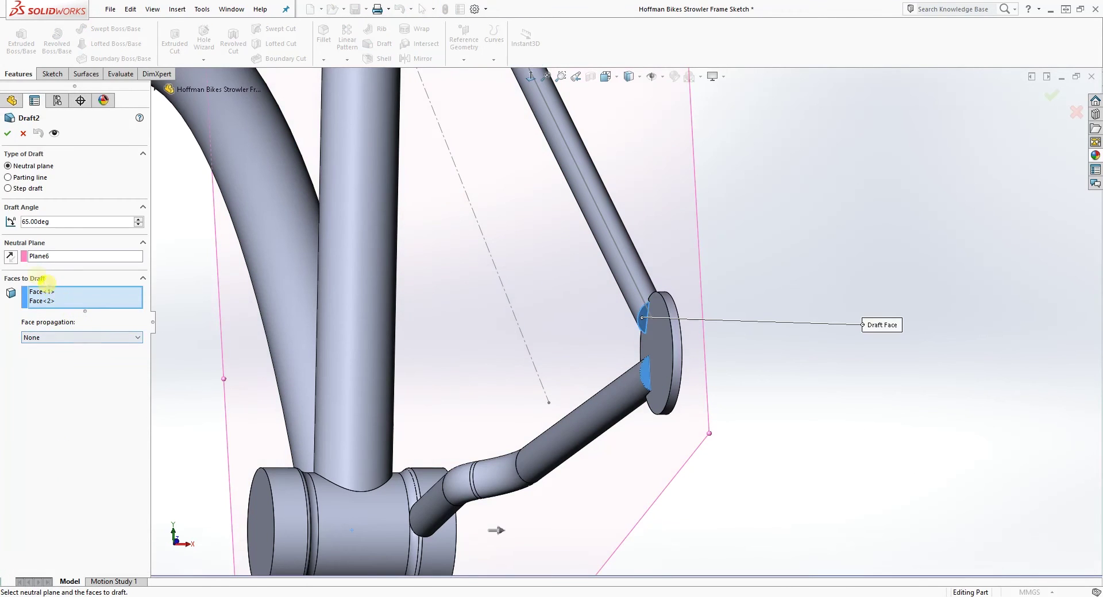
click(12, 256)
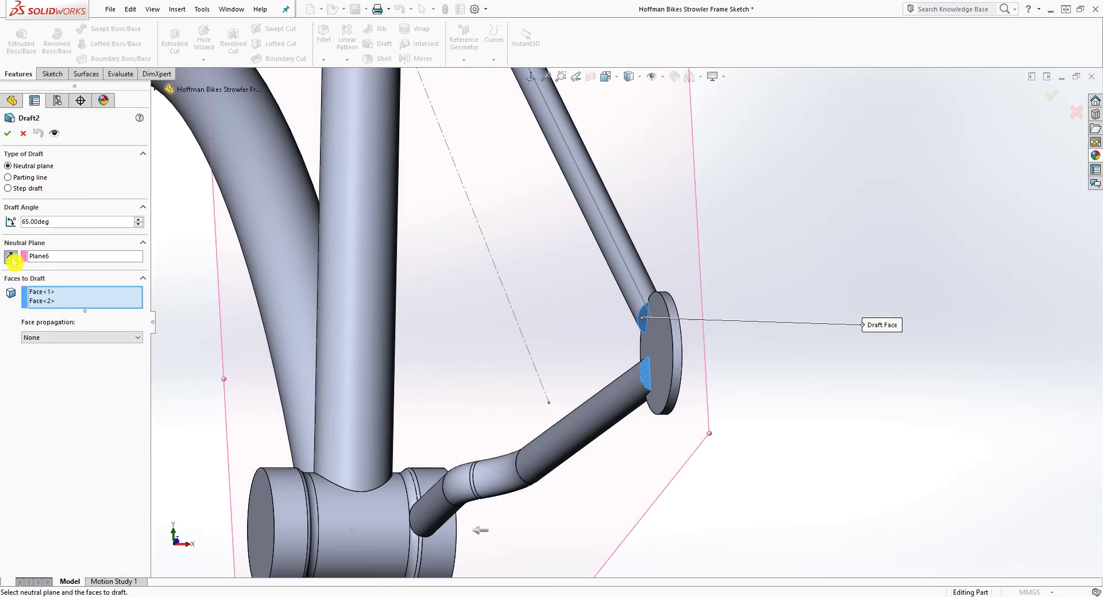
click(10, 137)
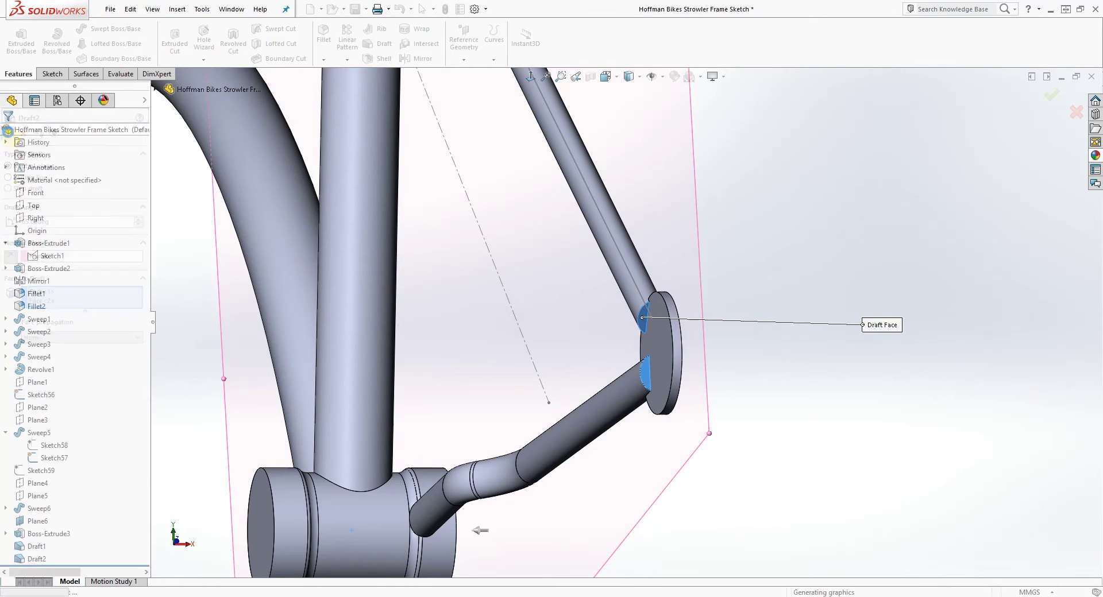
- Hide Sketch57, whose centerline runs alongside the upper stay
scroll(695, 342, up, 2)
middle_drag(695, 342, 617, 359)
scroll(618, 359, up, 1)
scroll(804, 324, up, 3)
scroll(746, 305, down, 3)
scroll(678, 316, up, 3)
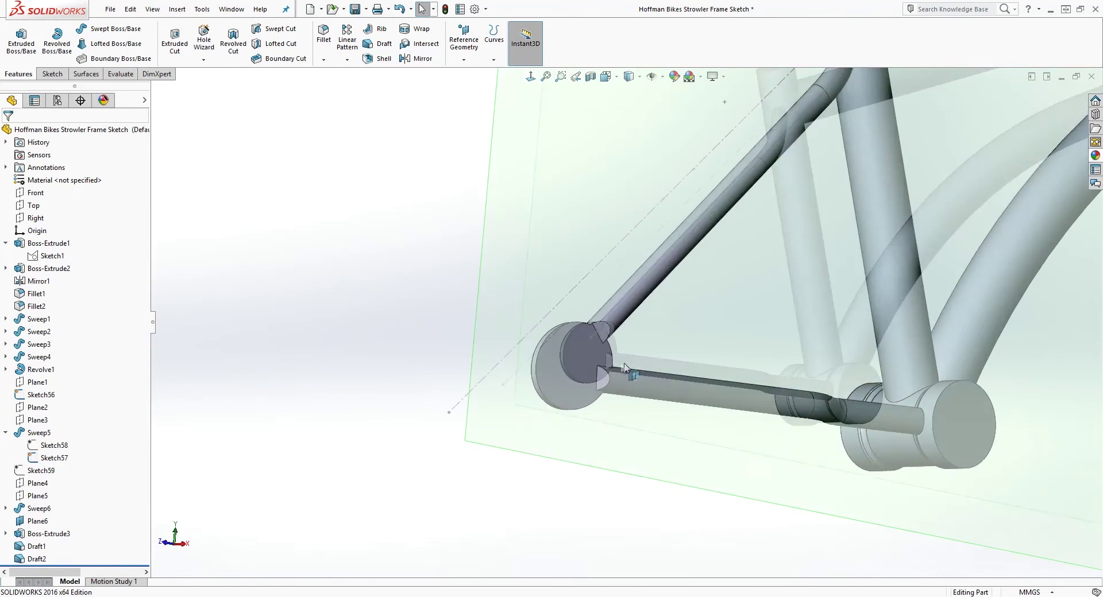
right_click(672, 239)
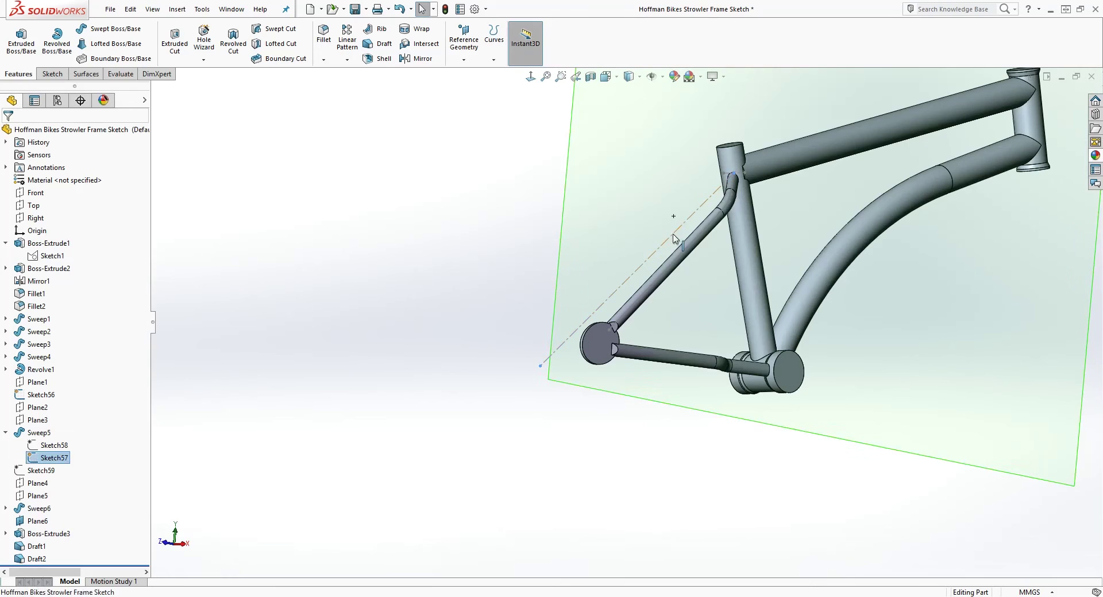
click(689, 219)
scroll(803, 240, down, 3)
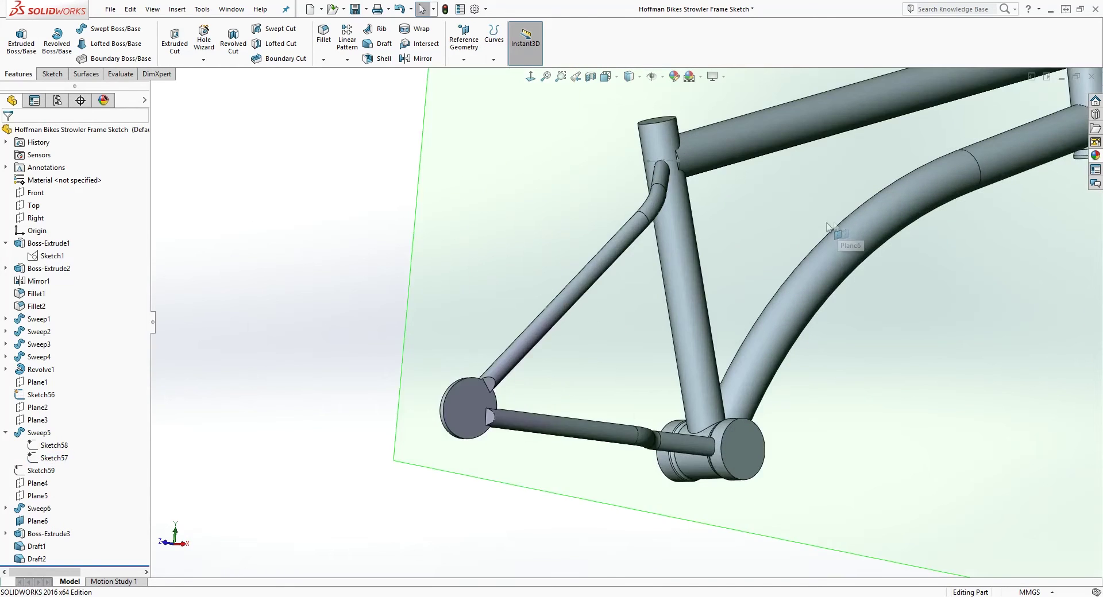
- Hide the sketch whose short line crosses the seat tube near its joint with the upper stay
click(795, 239)
key(ctrl+8)
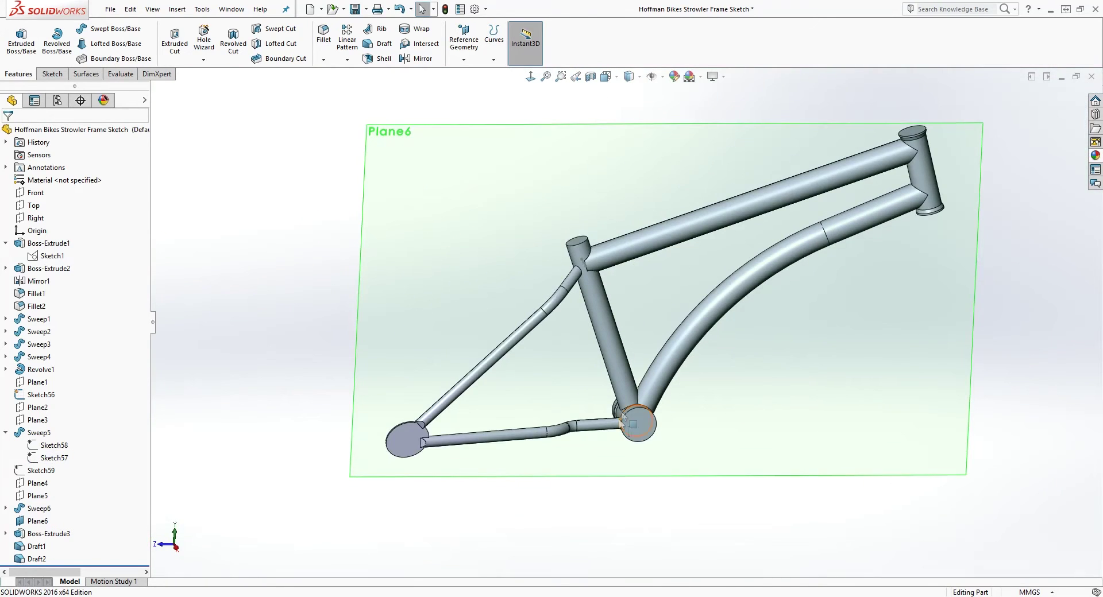
scroll(571, 258, down, 5)
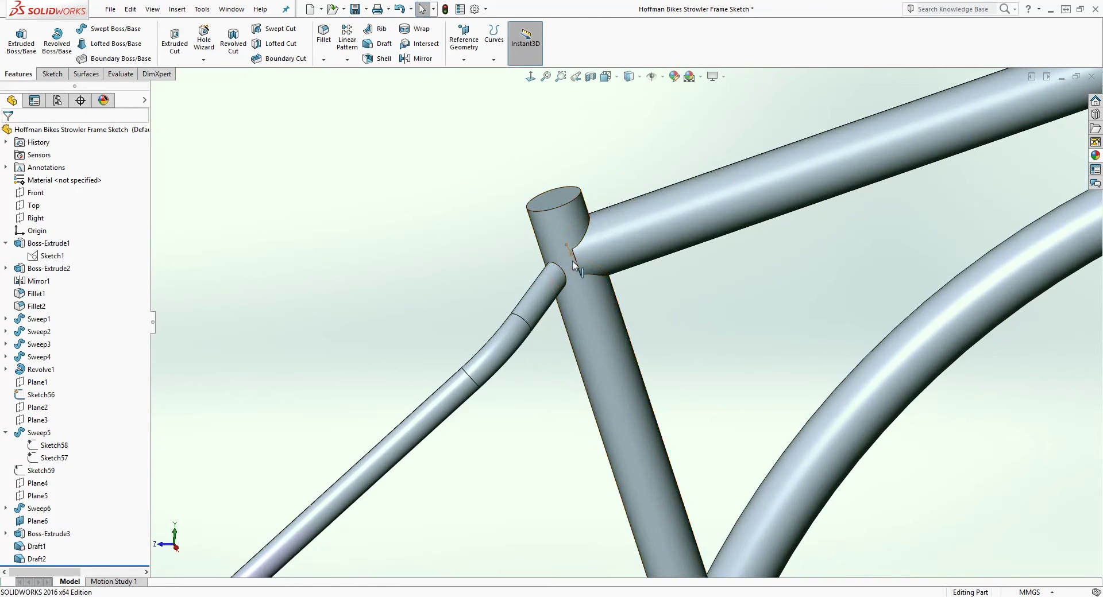
middle_drag(572, 262, 587, 258)
scroll(618, 322, up, 5)
scroll(483, 316, down, 8)
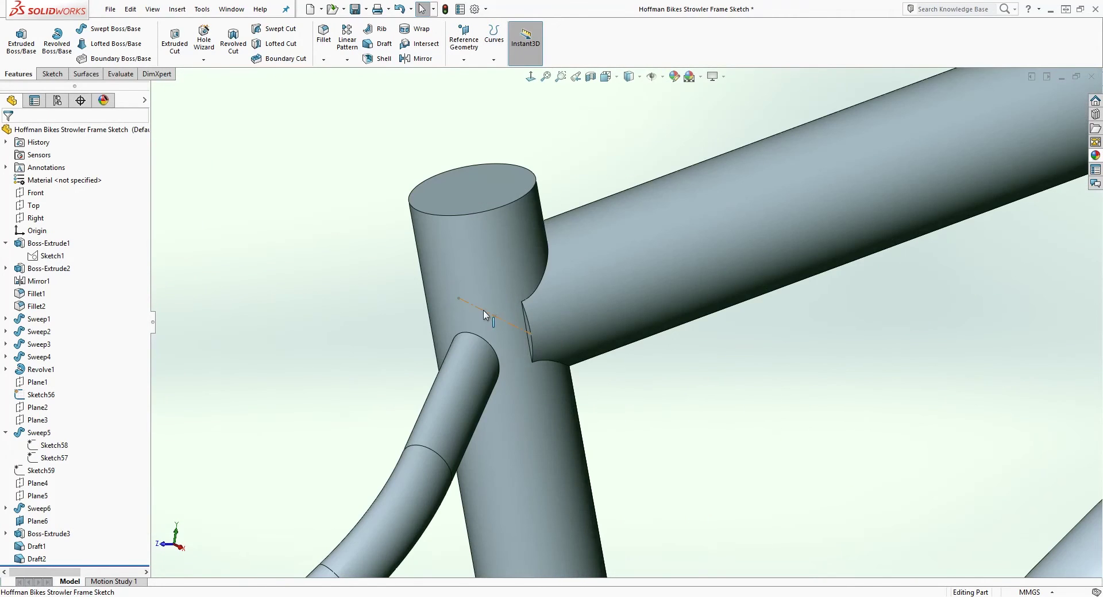
right_click(484, 310)
click(507, 295)
scroll(575, 411, up, 8)
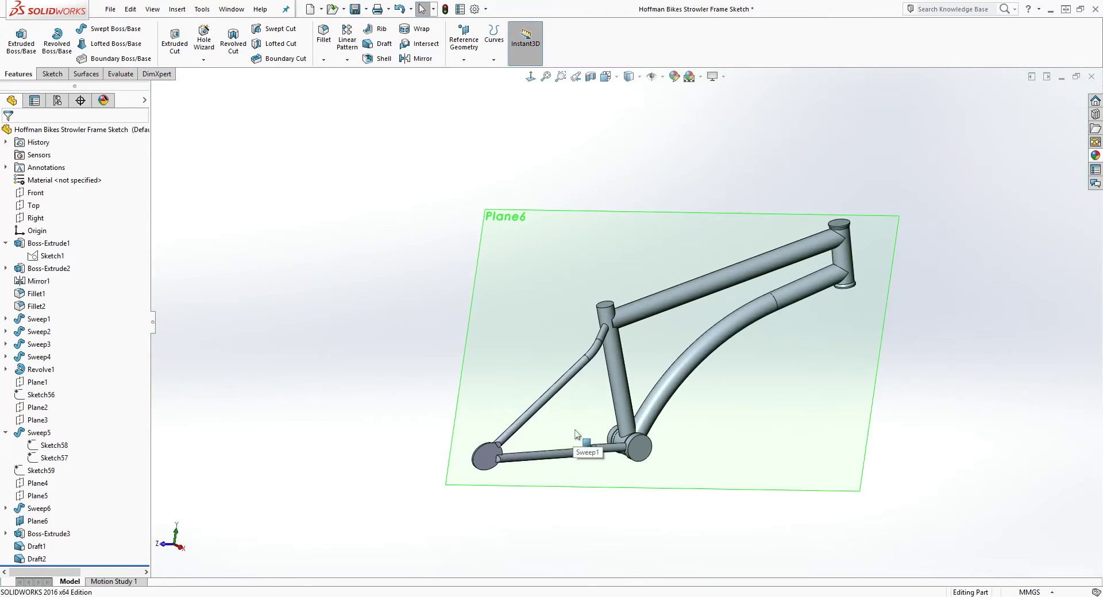
- Show Sketch1, the frame layout sketch under Boss-Extrude1
scroll(569, 425, down, 4)
click(43, 253)
right_click(40, 258)
click(51, 241)
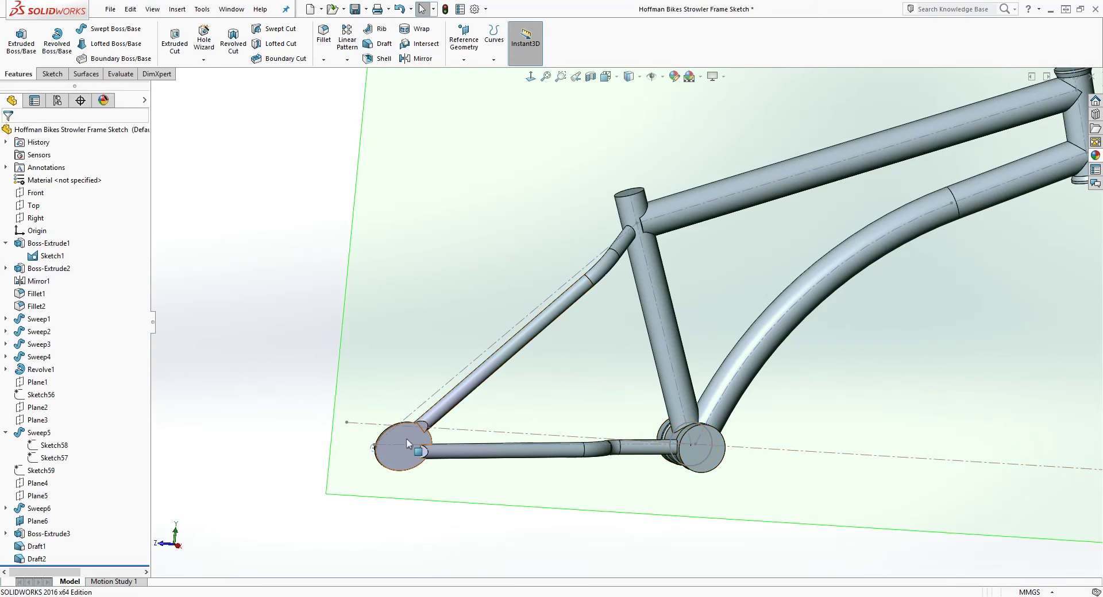
- Start a new sketch on the flat face of the elliptical dropout and hide Plane6
scroll(425, 440, down, 3)
click(439, 440)
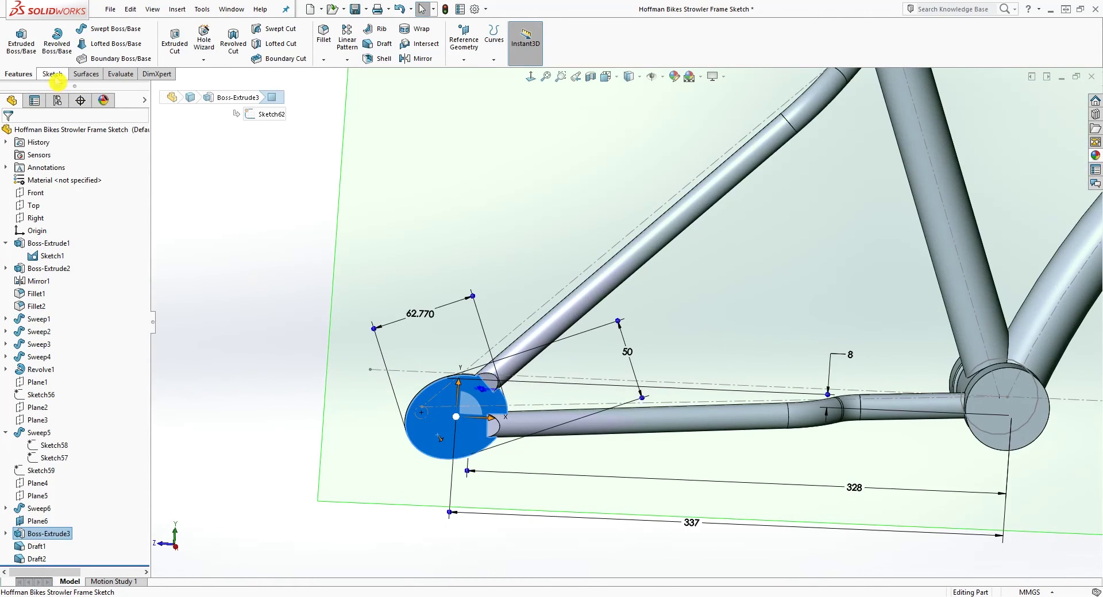
click(52, 75)
click(18, 39)
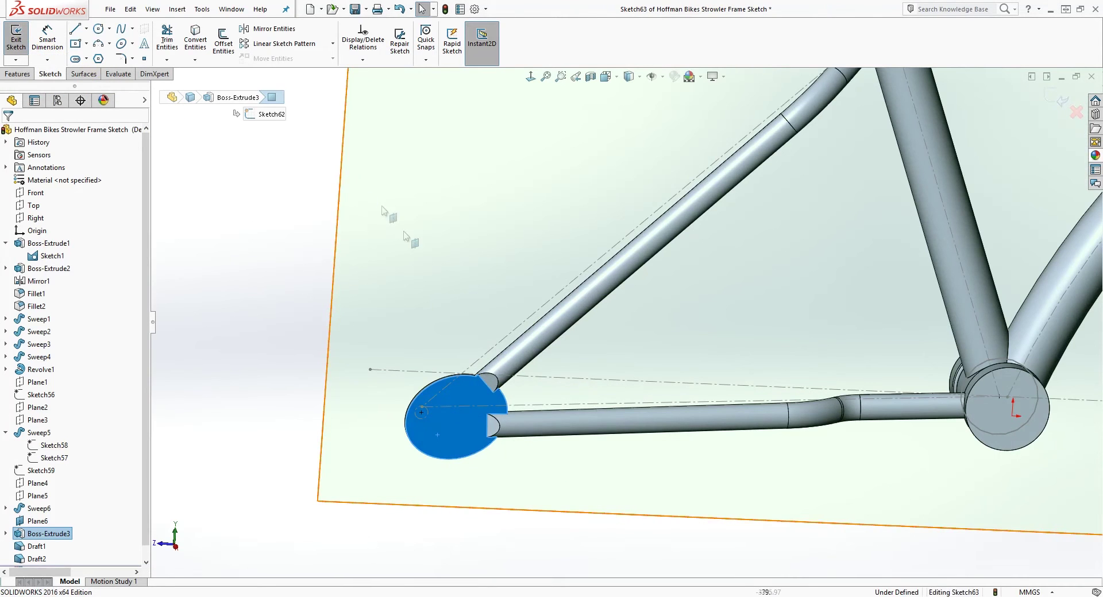
click(530, 77)
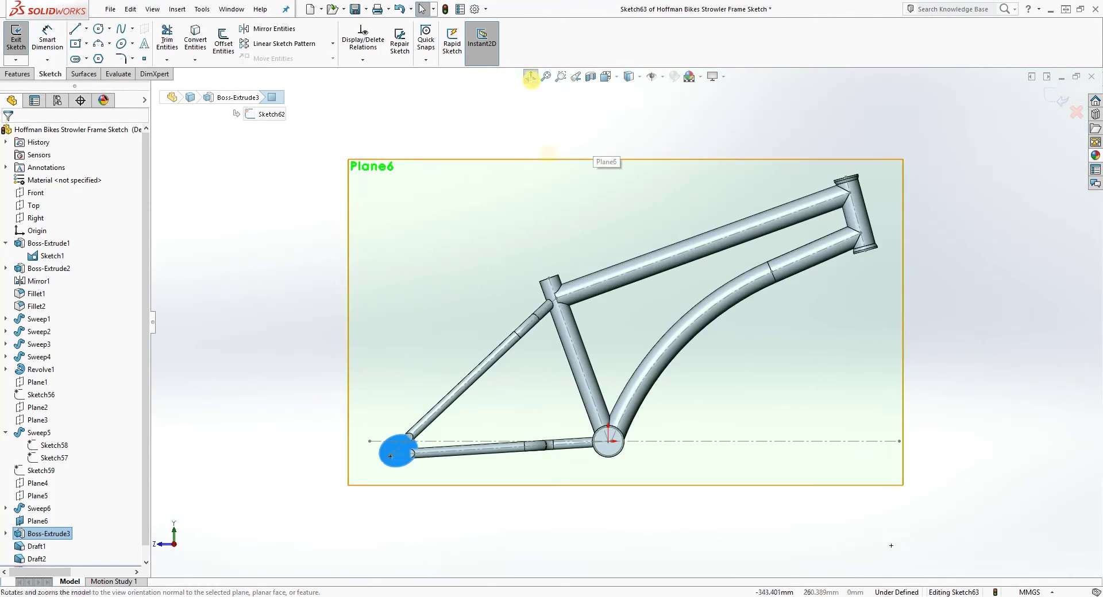
right_click(42, 521)
click(70, 399)
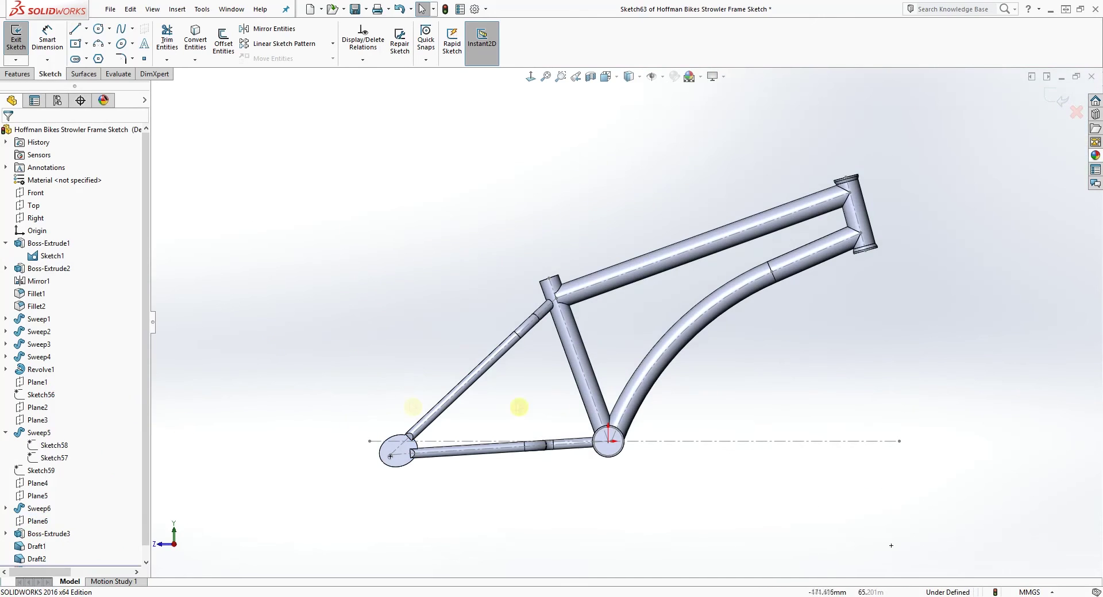
- Sketch two slightly inclined lines on the dropout, about 36 mm long above the small axle circle and about 29 mm long below it
scroll(526, 424, down, 2)
scroll(419, 441, down, 2)
scroll(408, 470, down, 1)
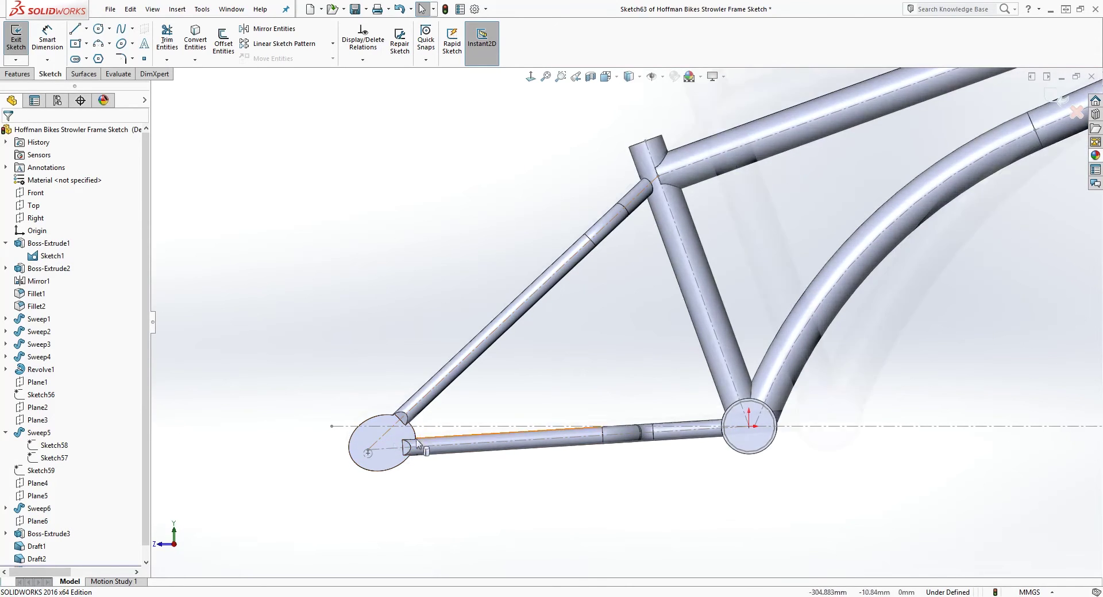
scroll(390, 445, down, 2)
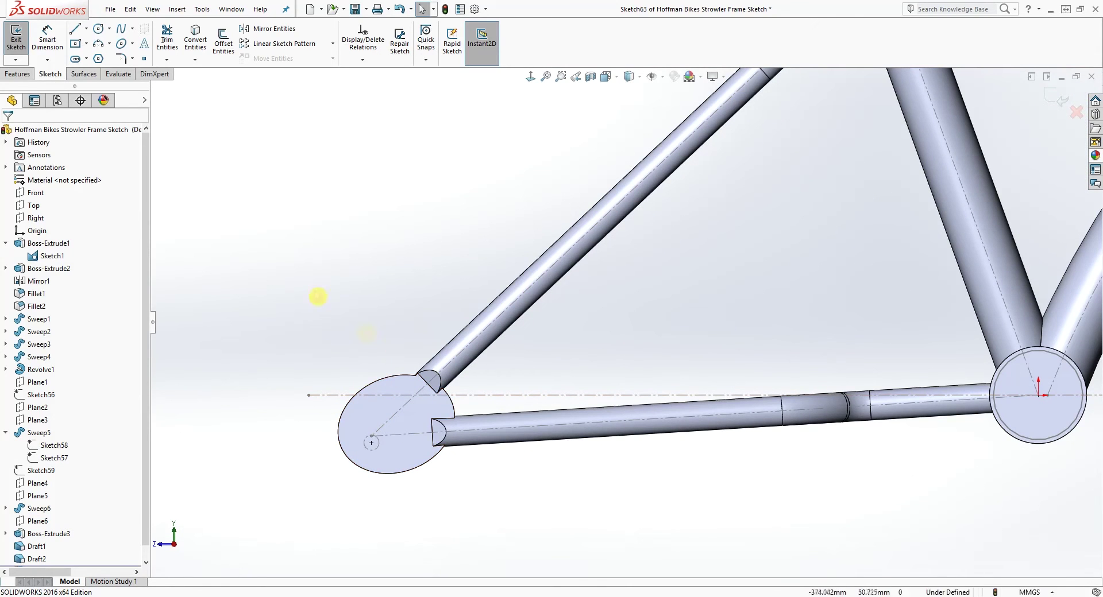
click(78, 32)
scroll(372, 458, down, 3)
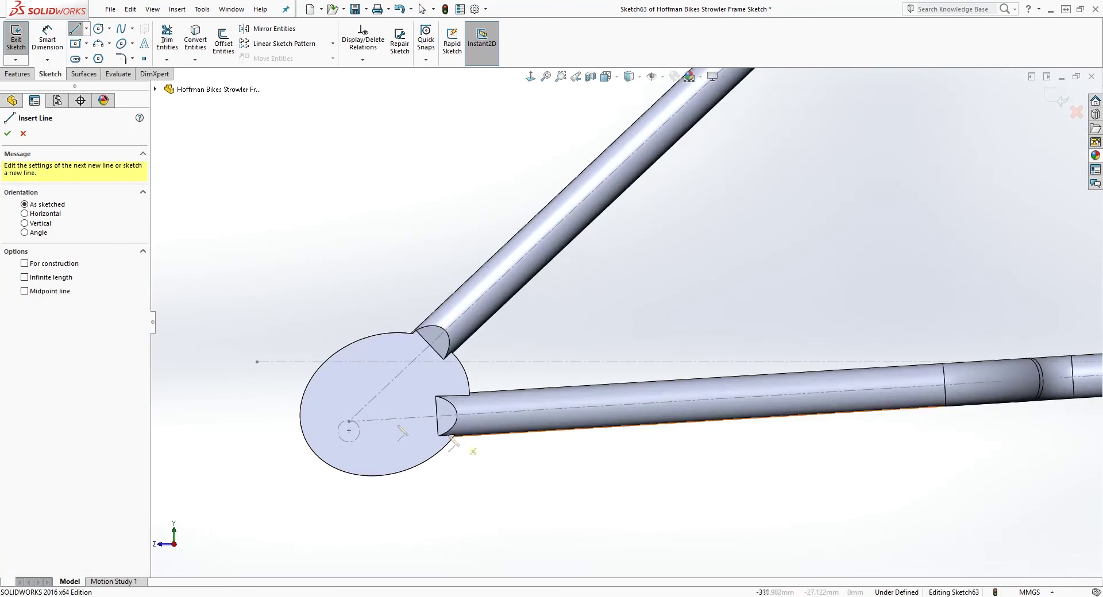
click(316, 407)
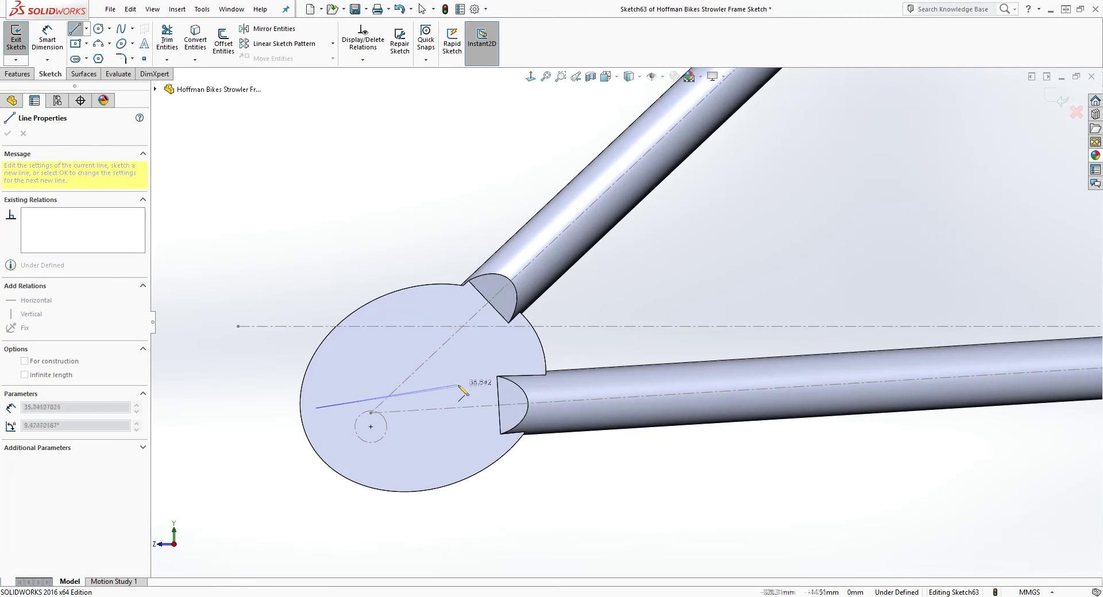
click(458, 389)
key(Escape)
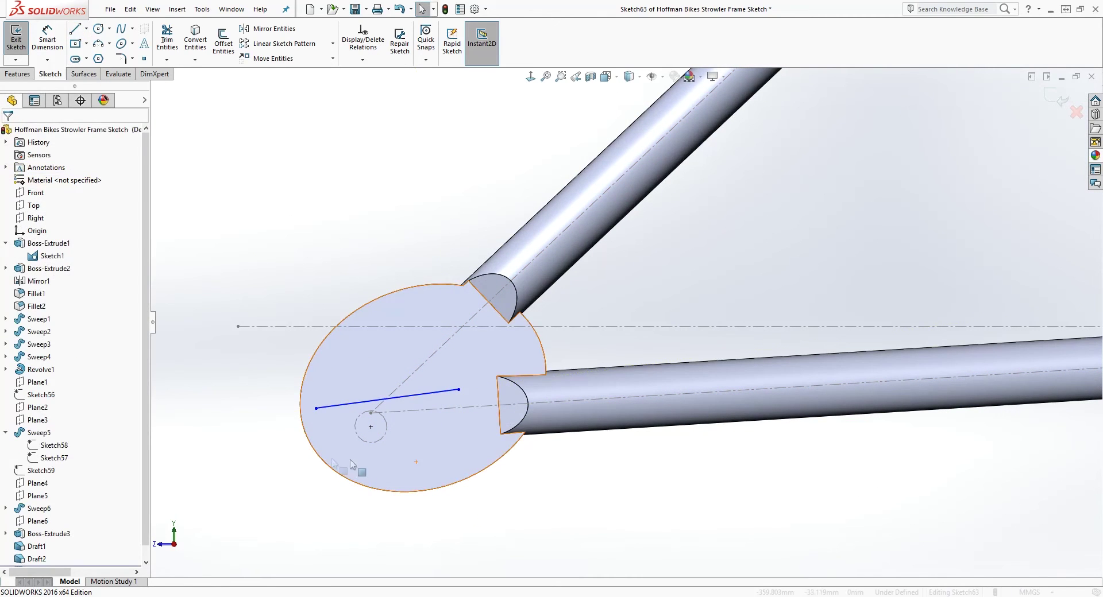
click(76, 31)
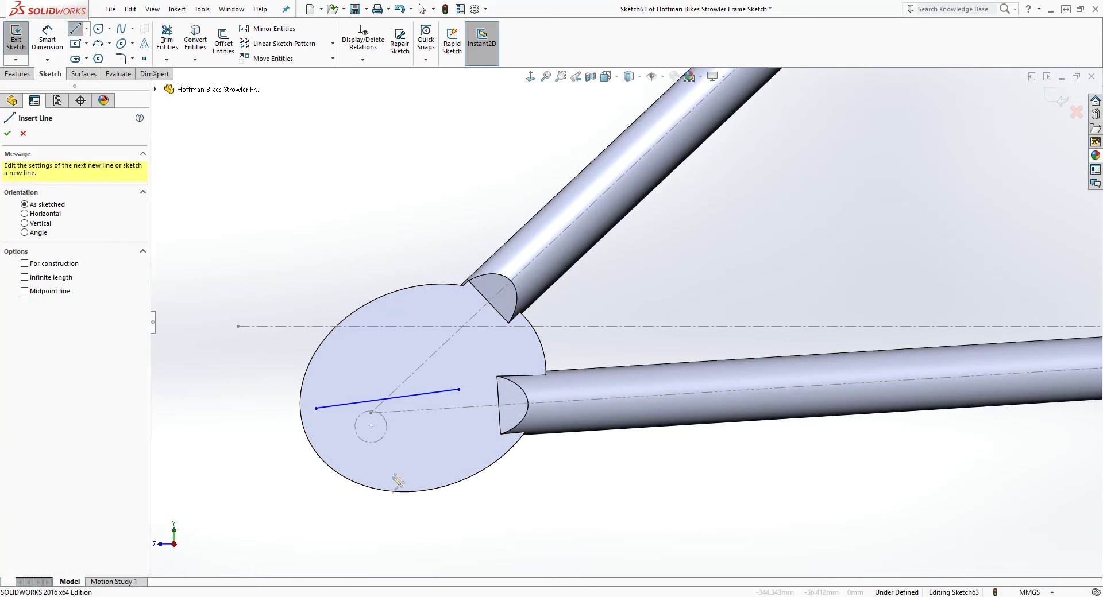
click(347, 457)
click(463, 441)
key(Escape)
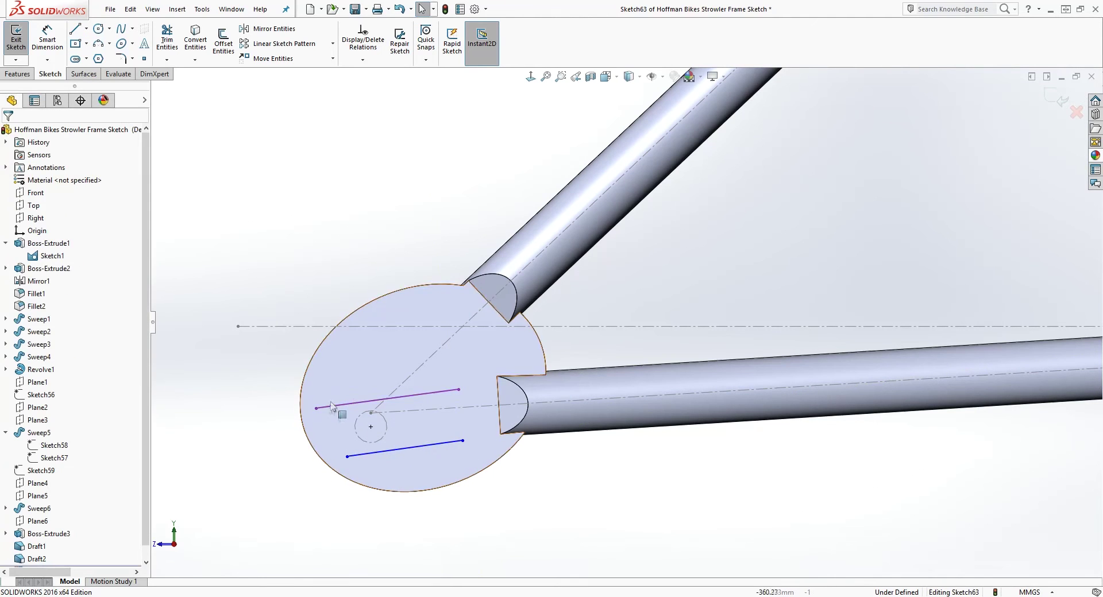
- Make the upper and lower lines tangent to the small axle circle of Sketch1
click(365, 402)
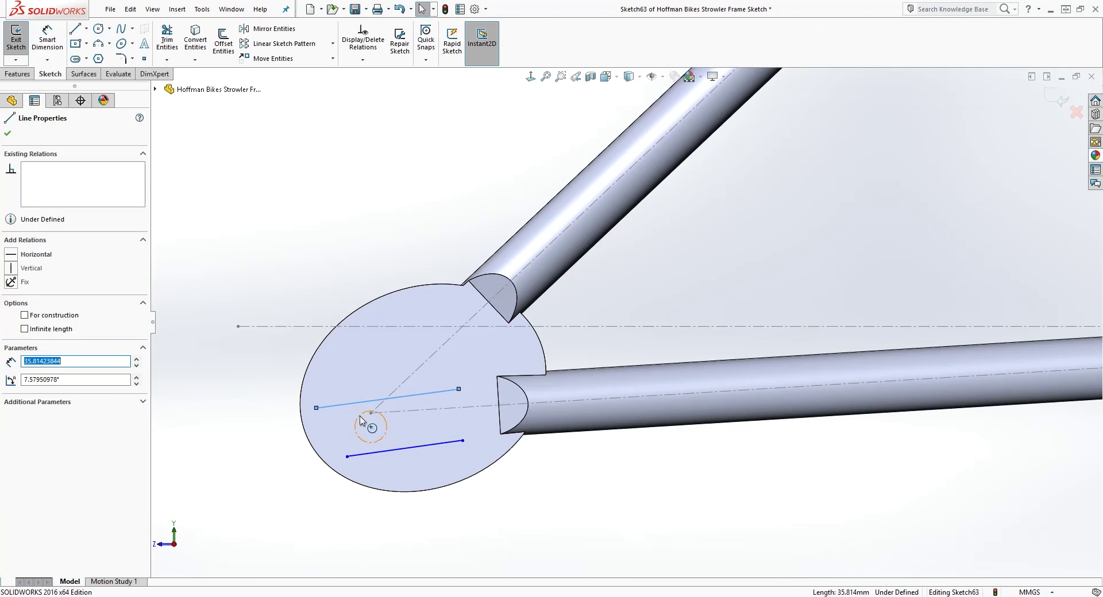
ctrl+click(360, 421)
click(11, 319)
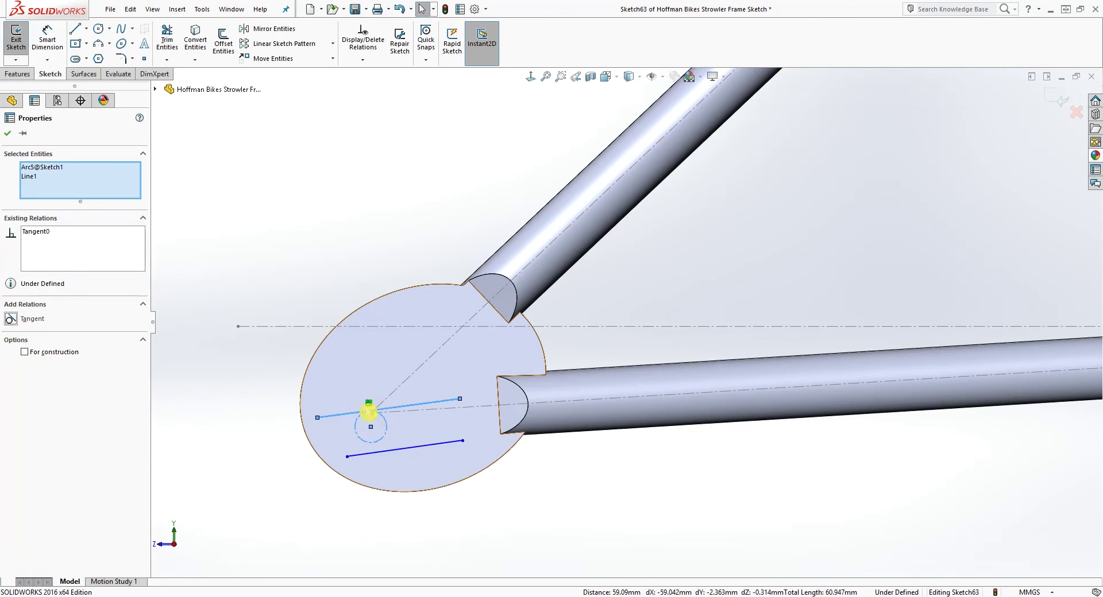
click(386, 451)
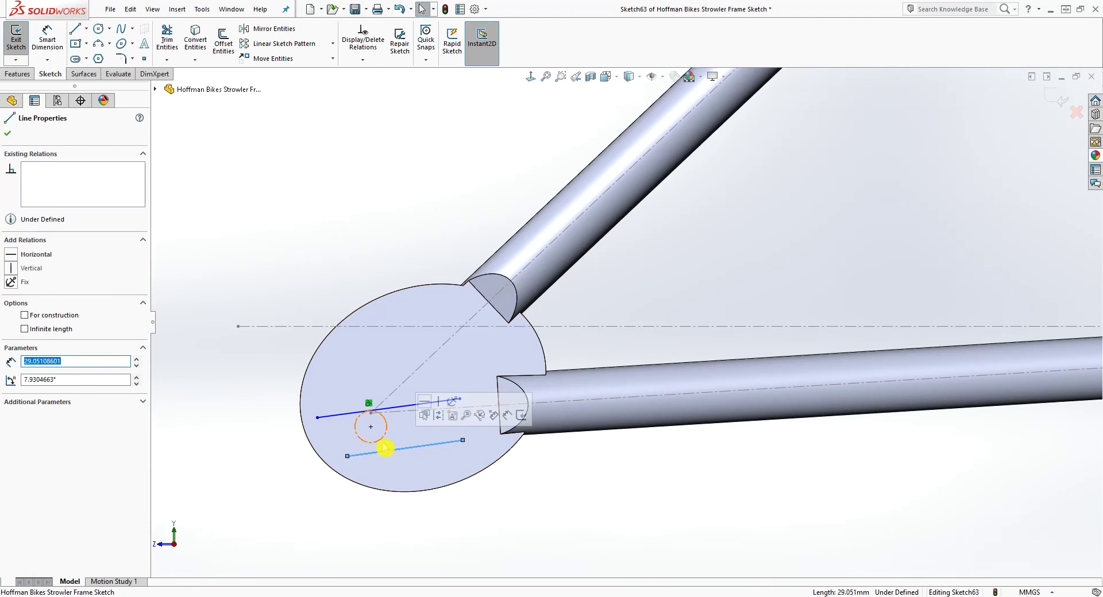
ctrl+click(383, 444)
click(11, 319)
key(Escape)
- Sketch a circle about 14 mm in diameter between the two lines near their ends closest to the lower stay
click(99, 29)
scroll(487, 390, down, 1)
click(447, 423)
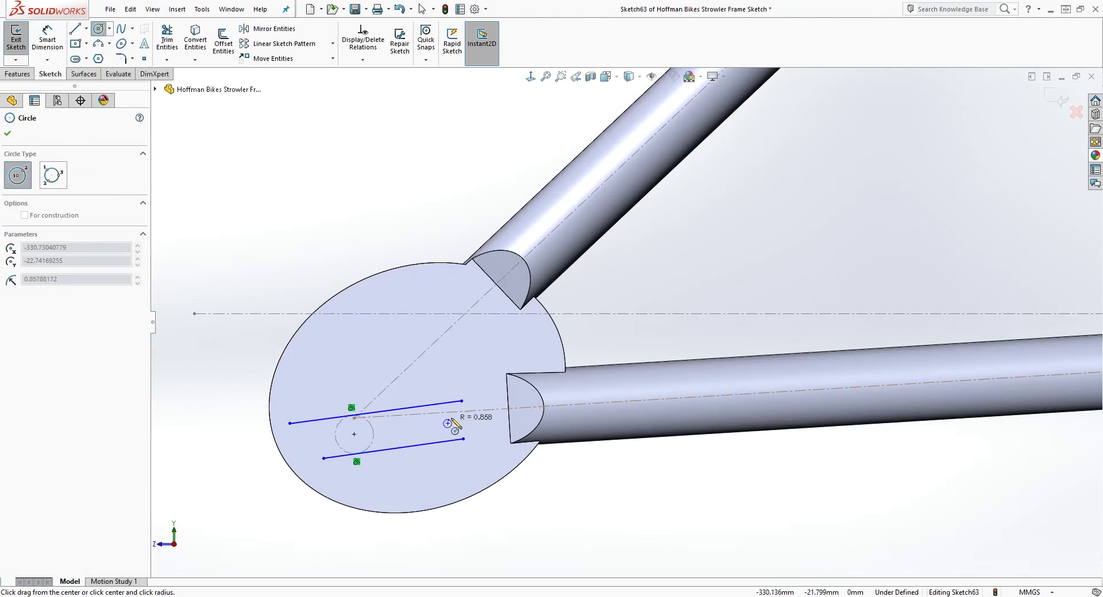
click(476, 409)
key(Escape)
- Make the new circle tangent to both the upper and lower lines
click(438, 393)
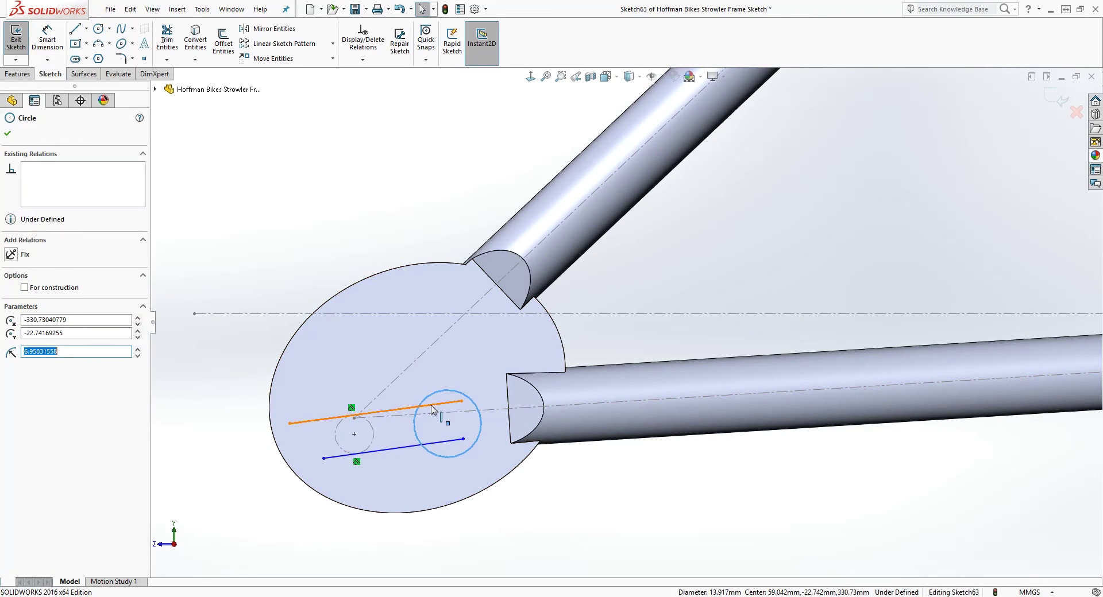
ctrl+click(432, 406)
click(12, 320)
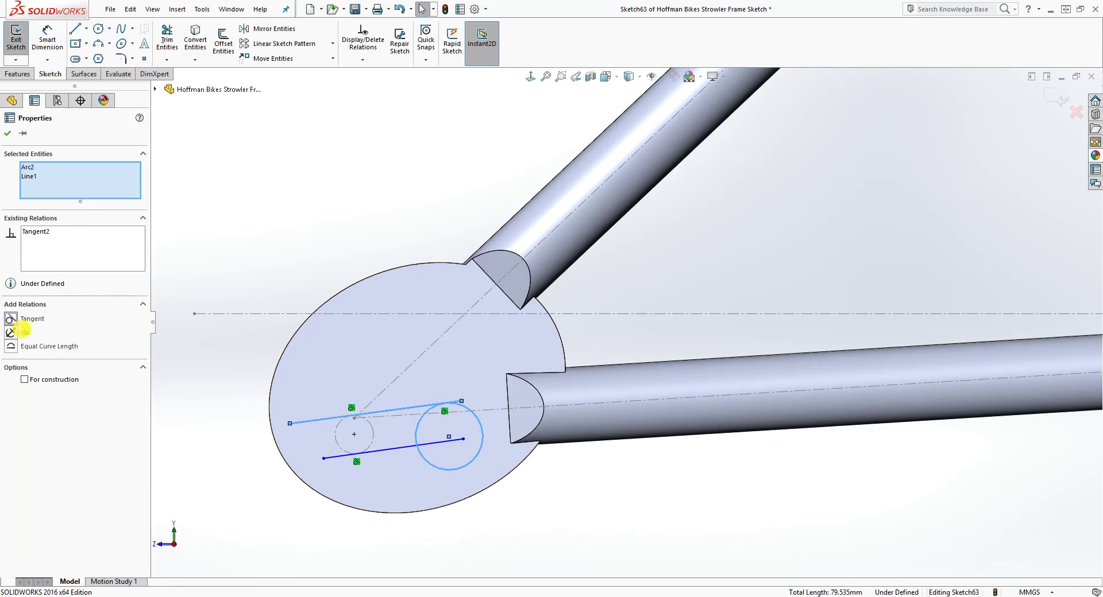
key(Escape)
click(449, 471)
click(498, 499)
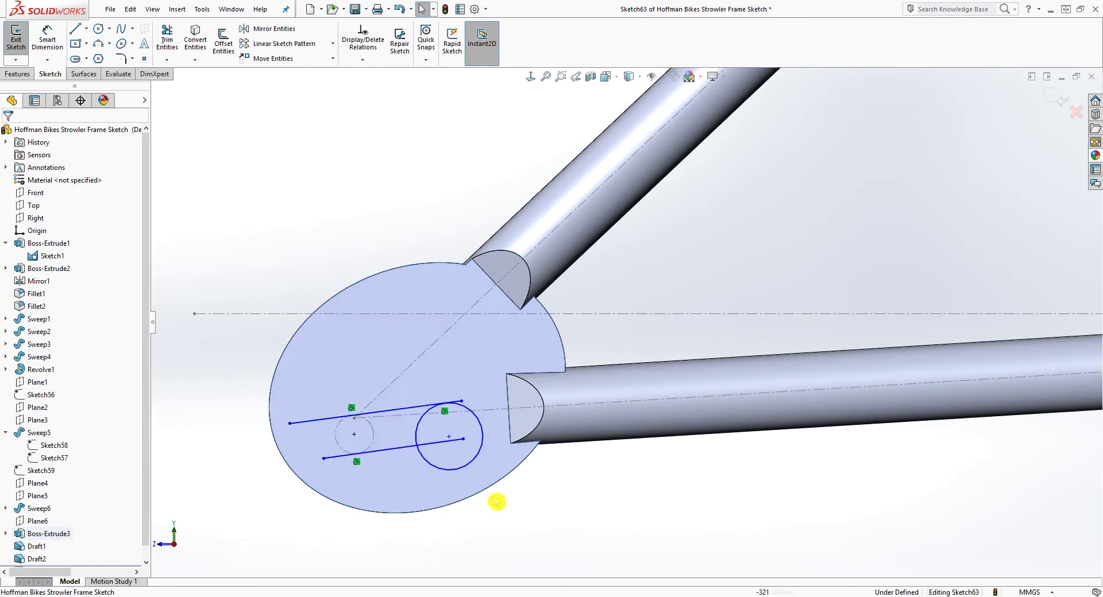
click(451, 470)
ctrl+click(404, 448)
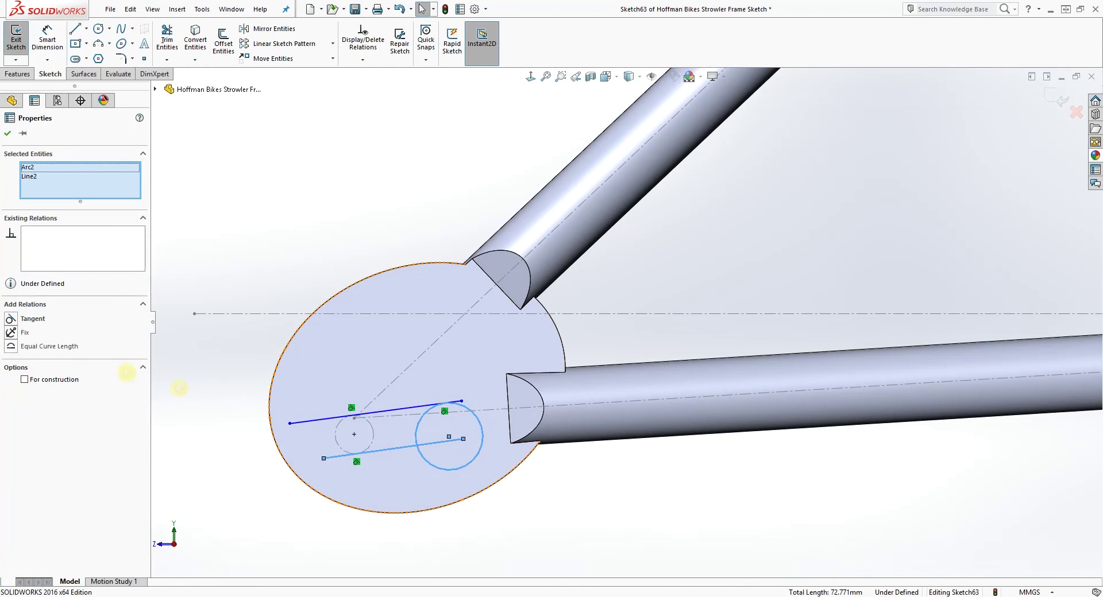
click(12, 321)
key(Escape)
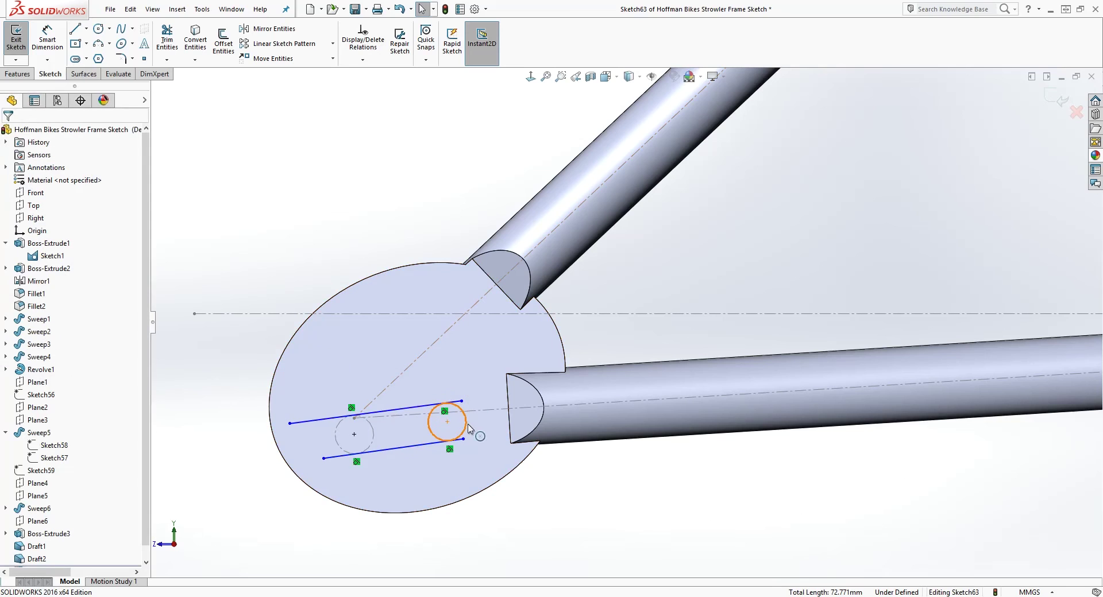
- Lengthen the lower line at its rear end and make the two lines parallel
drag(324, 457, 301, 463)
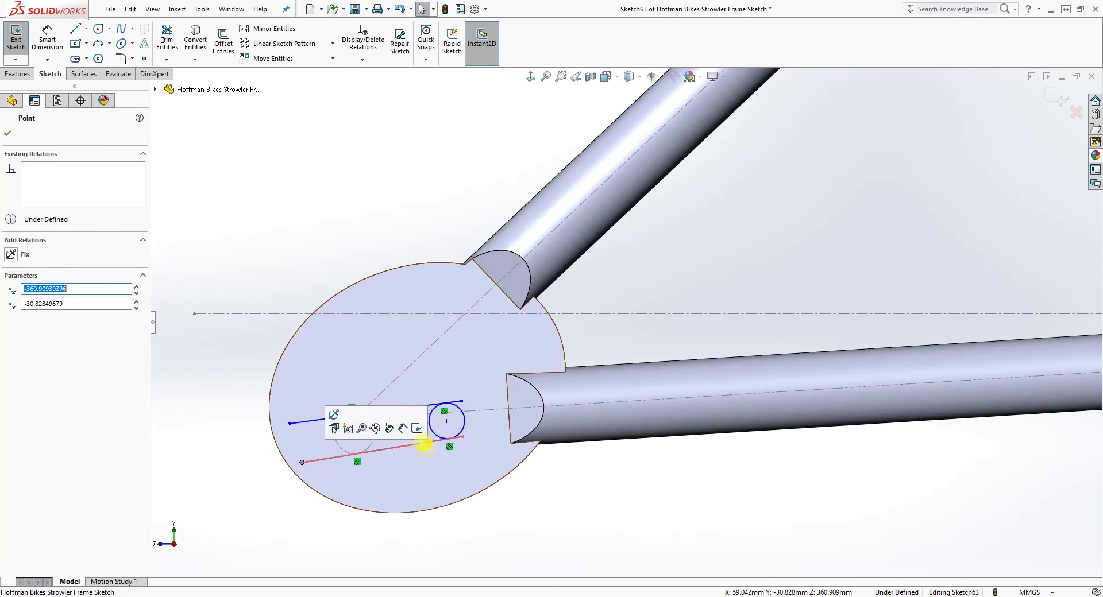
click(398, 412)
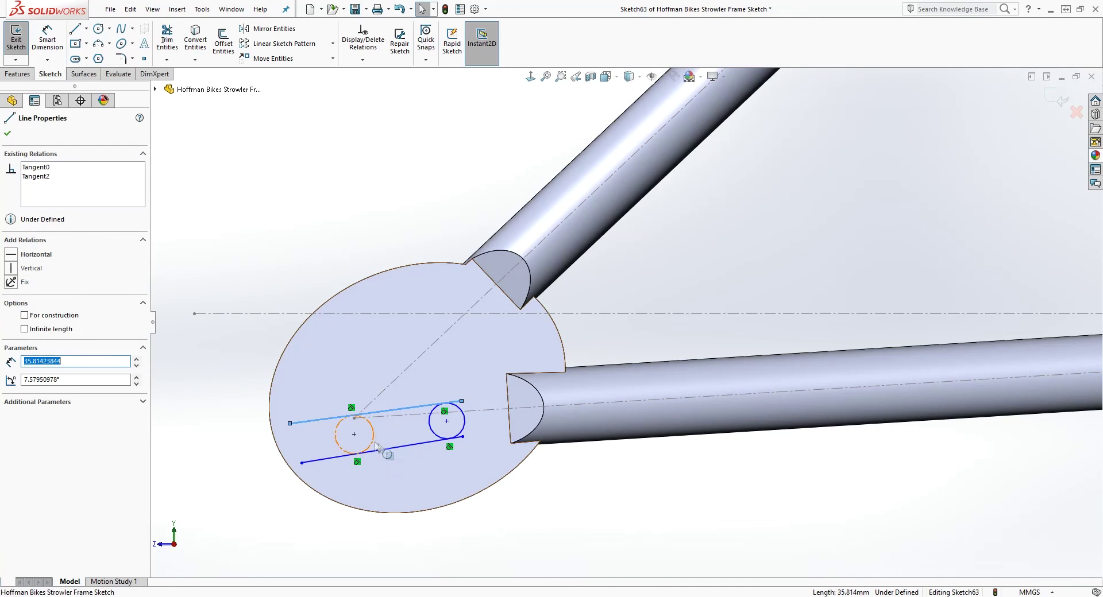
ctrl+click(382, 453)
click(16, 374)
key(Escape)
- Extend the rear ends of both parallel lines just past the dropout's outer edge
drag(301, 463, 268, 470)
drag(291, 428, 259, 432)
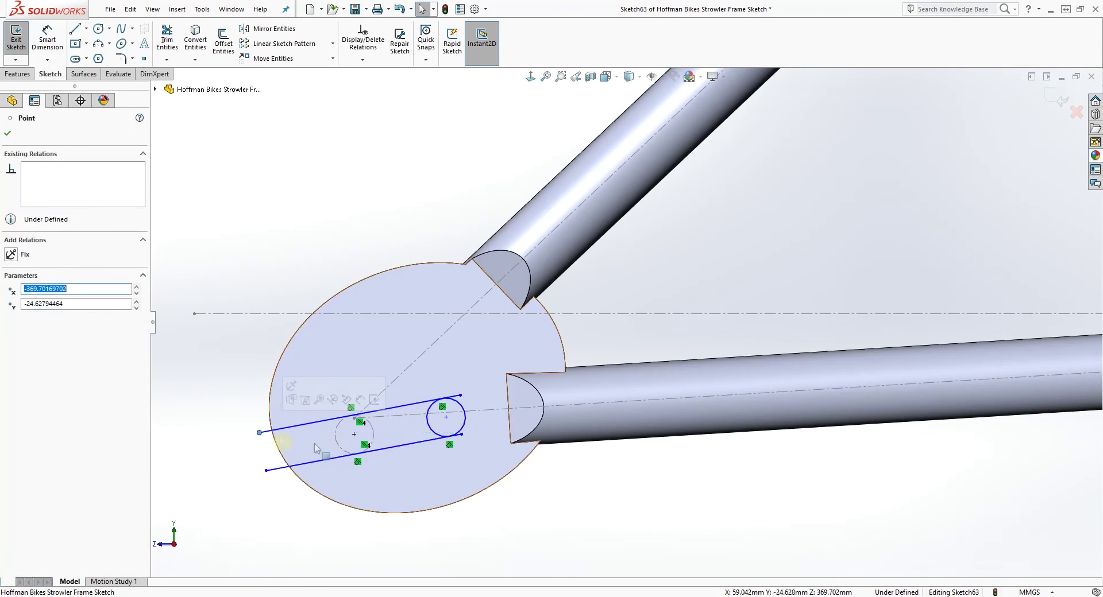
- Trim the circle's inner arc and the short line overhangs beyond it, leaving a rounded end between the two parallel lines
key(Escape)
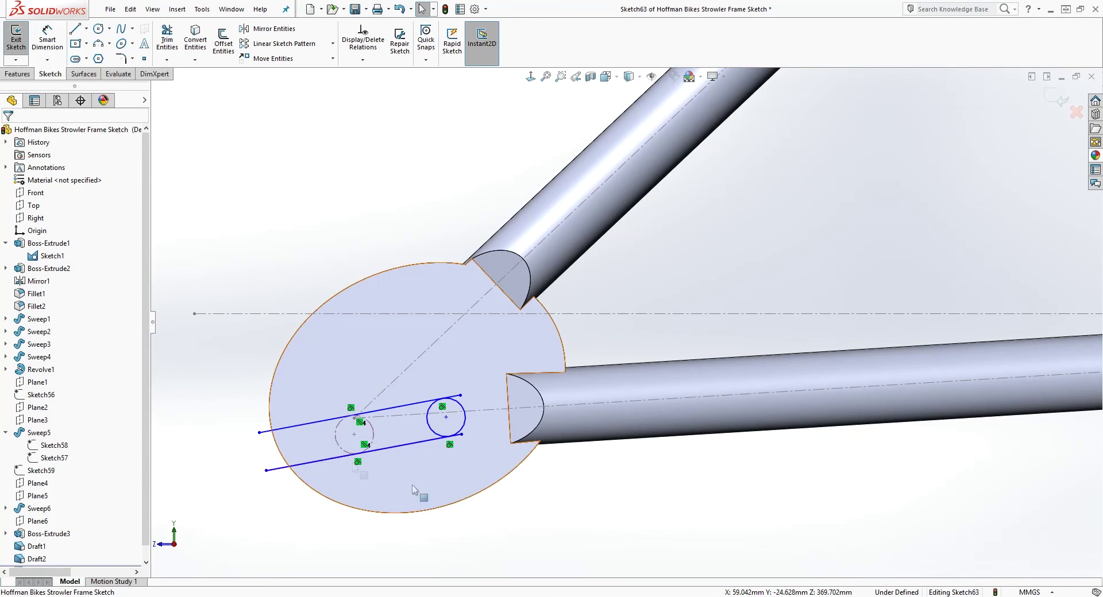
click(166, 39)
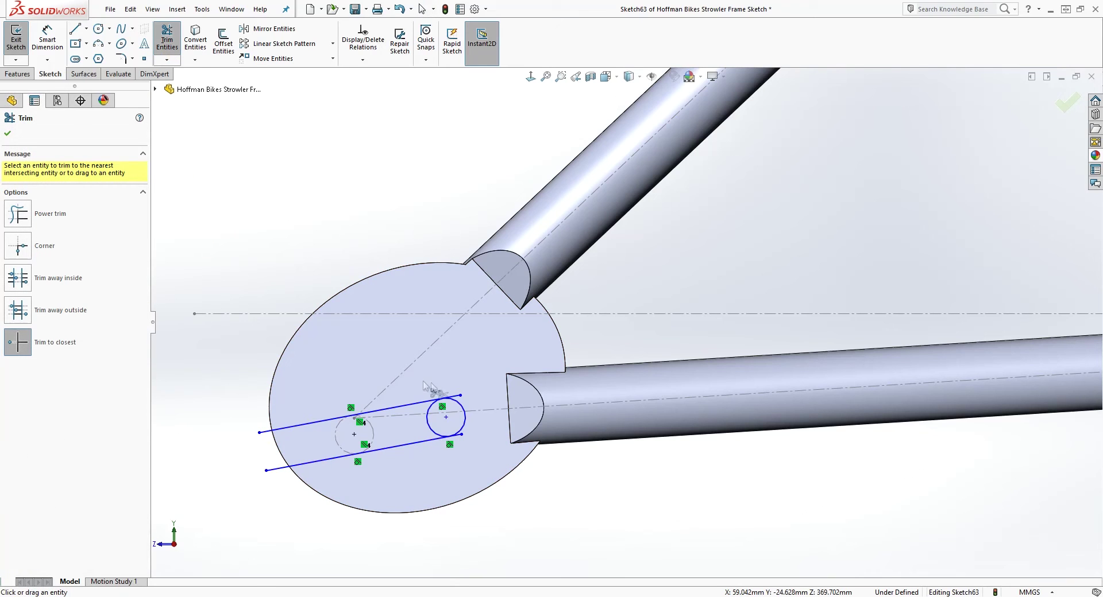
click(457, 397)
click(426, 426)
scroll(448, 431, down, 2)
click(483, 424)
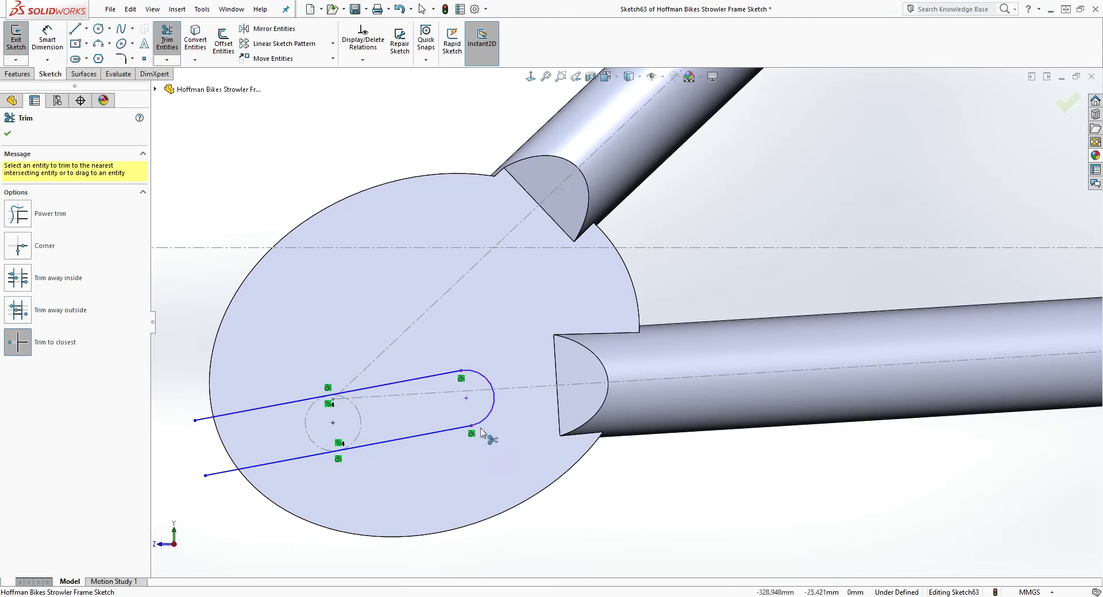
key(Escape)
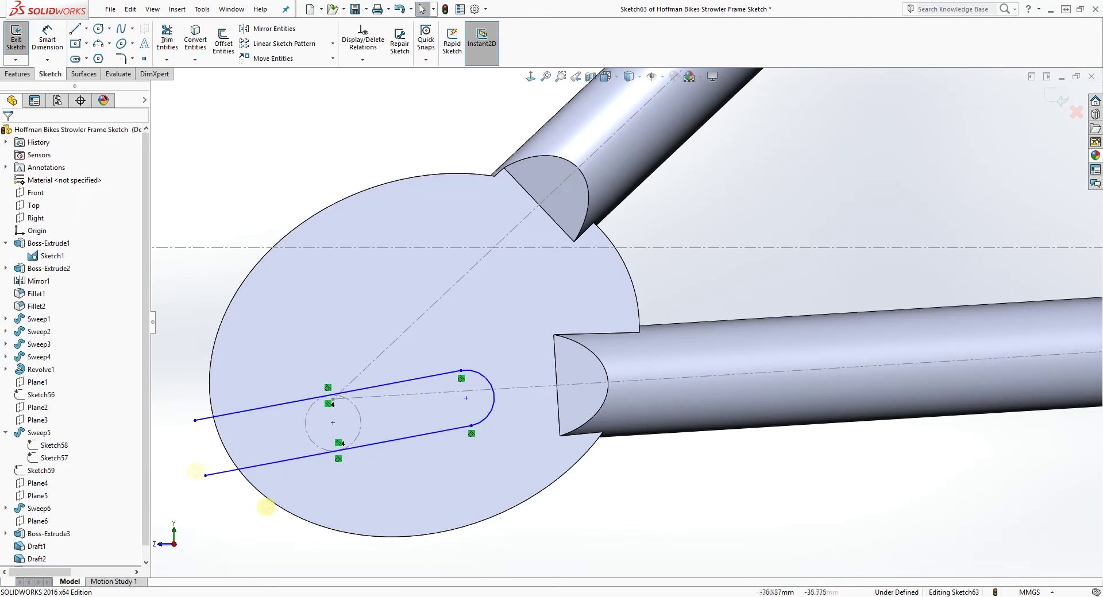
- Close the slot's open rear end with a vertical line and move its upper corner slightly farther outside the dropout
key(l)
click(195, 420)
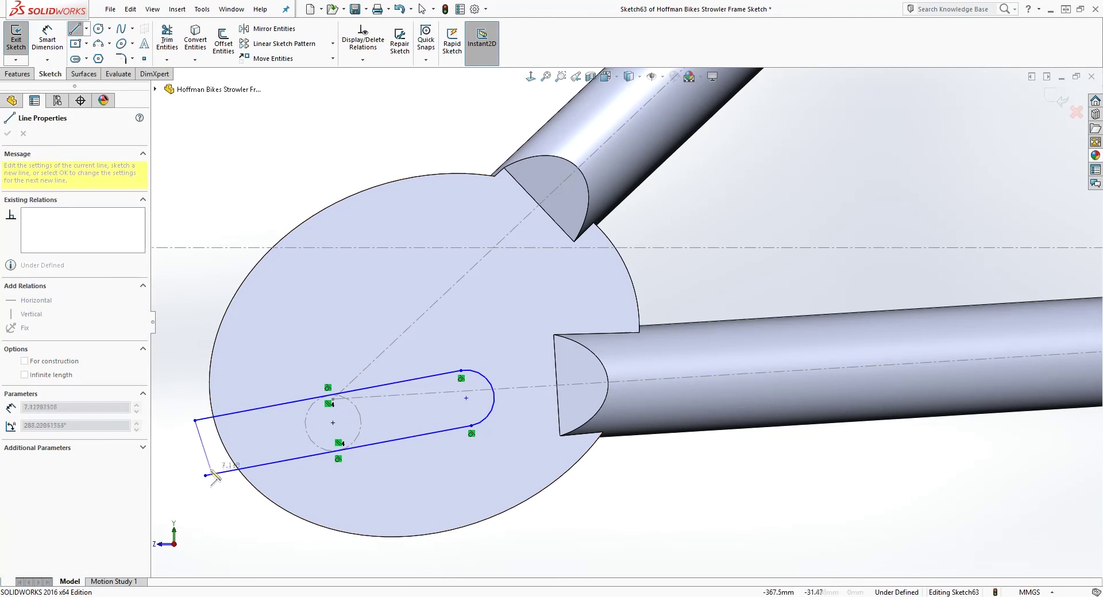
click(205, 475)
key(Escape)
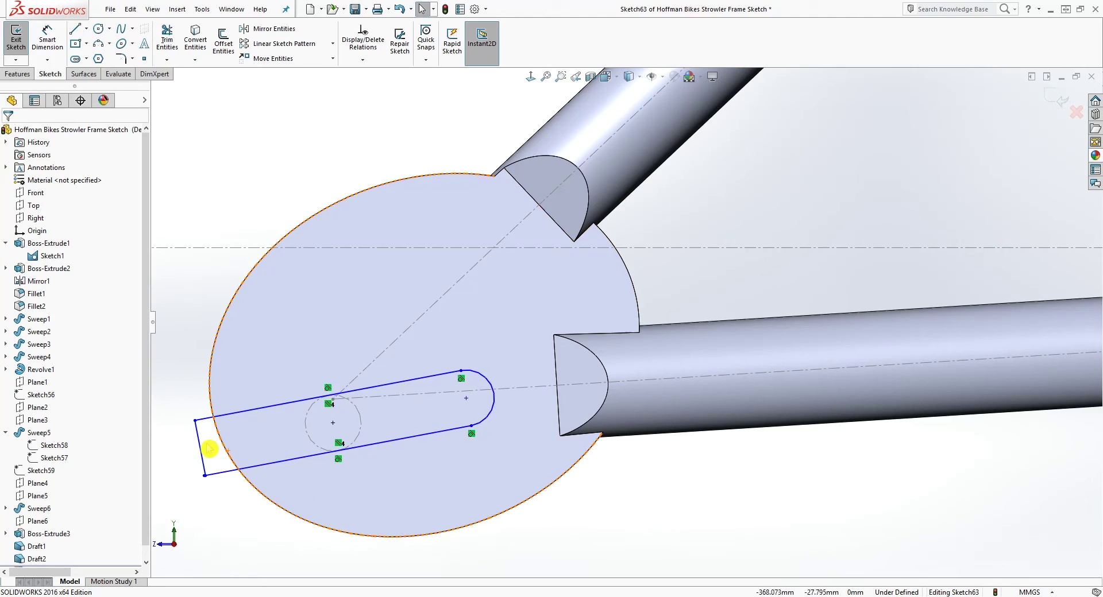
click(205, 466)
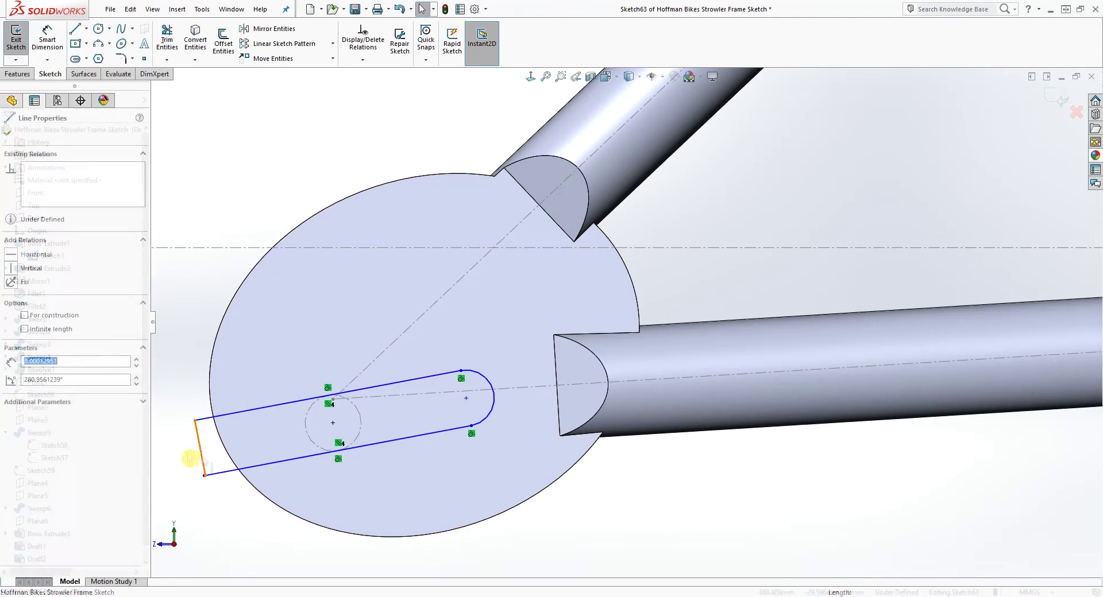
click(17, 270)
drag(195, 421, 183, 423)
right_drag(505, 549, 521, 459)
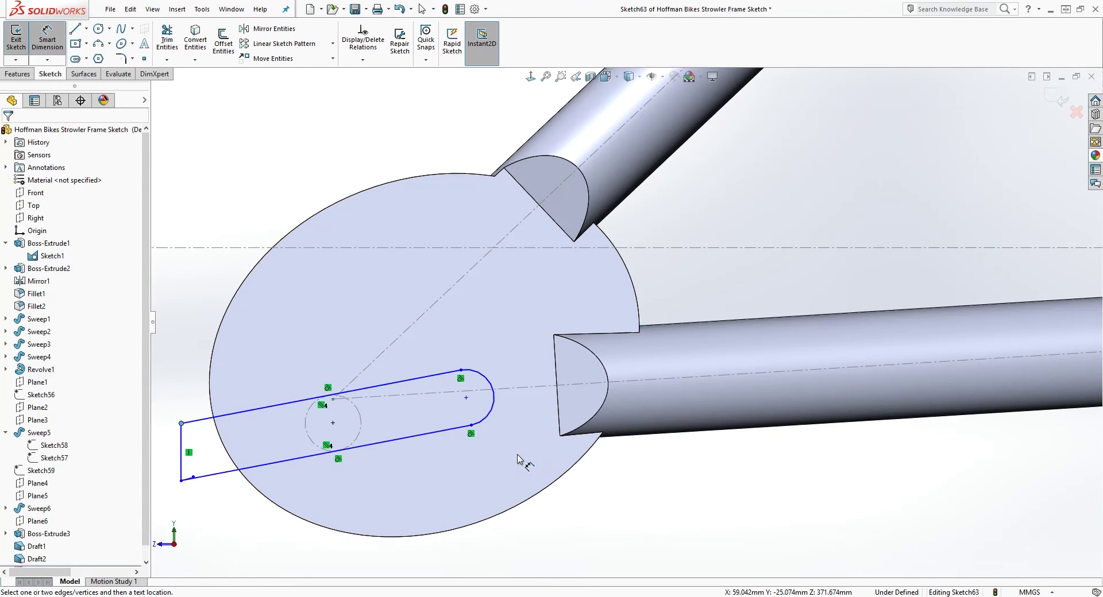
scroll(600, 460, up, 3)
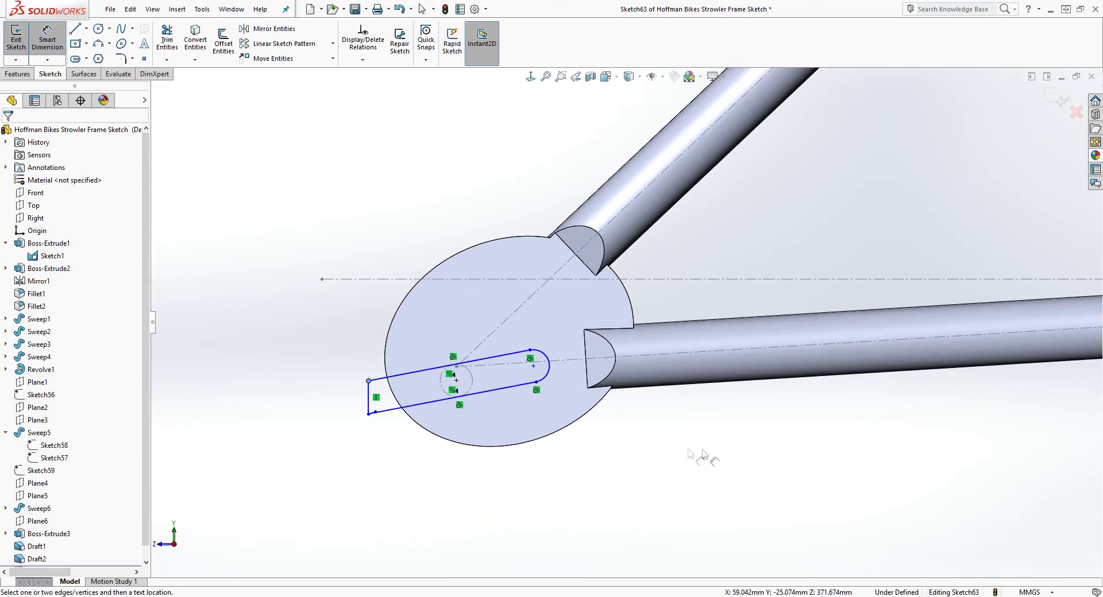
scroll(942, 394, up, 5)
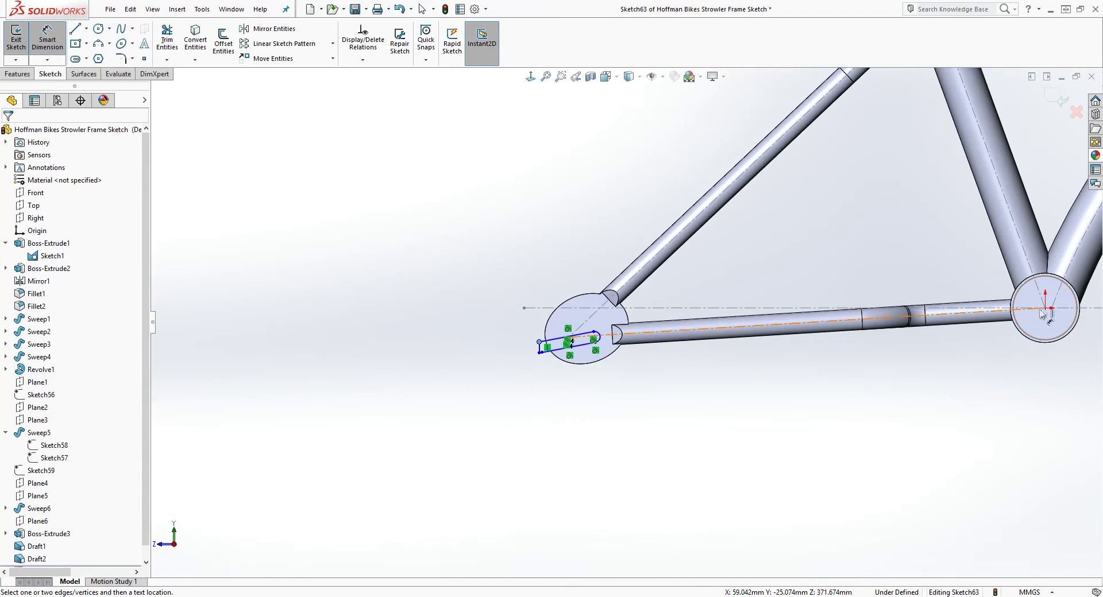
click(1049, 309)
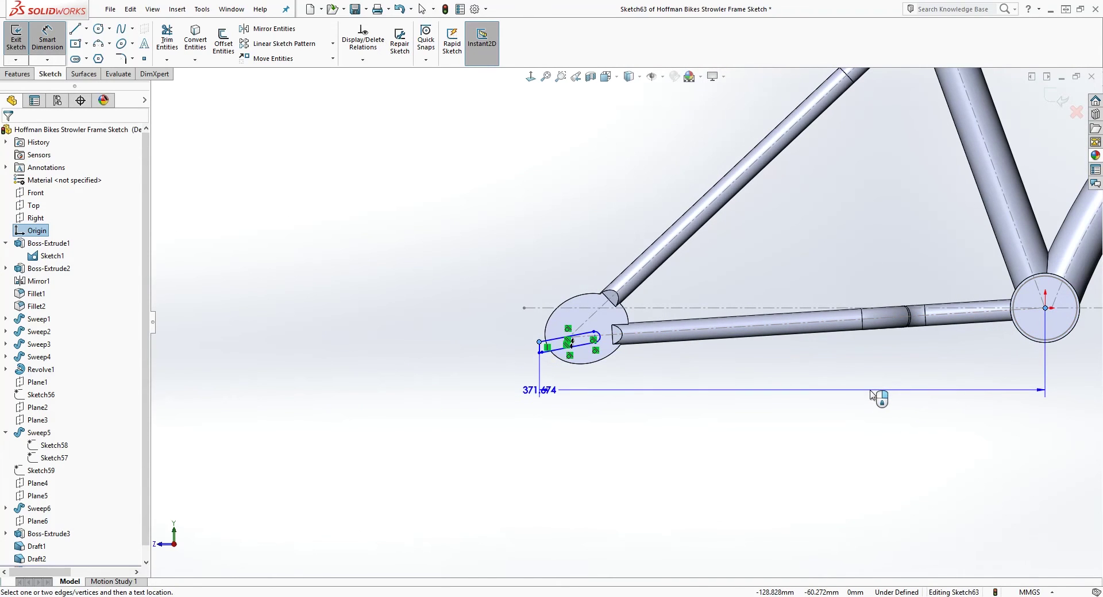
key(Escape)
scroll(339, 398, up, 3)
scroll(339, 398, down, 3)
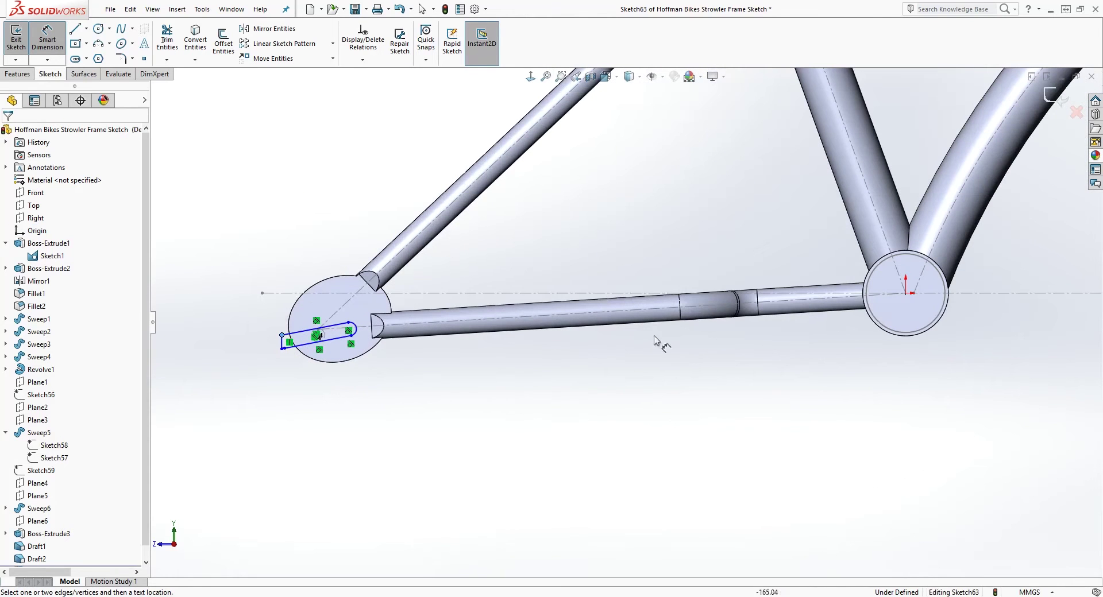
click(905, 295)
scroll(409, 352, down, 3)
key(Escape)
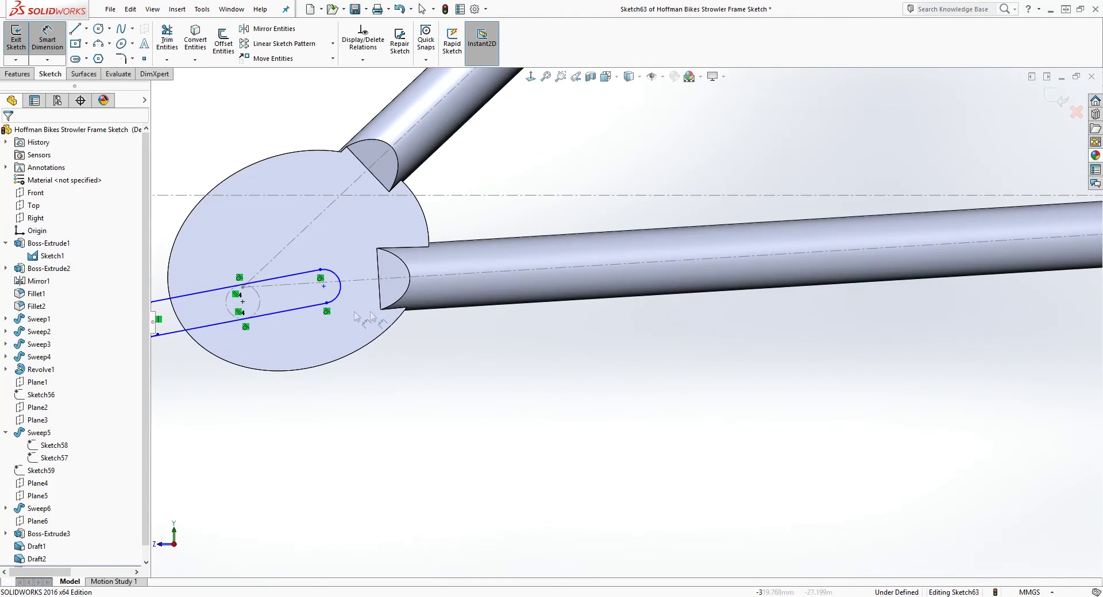
- Dimension the horizontal distance from the lower end of the slot's arc to the origin as 331.82 mm
click(327, 304)
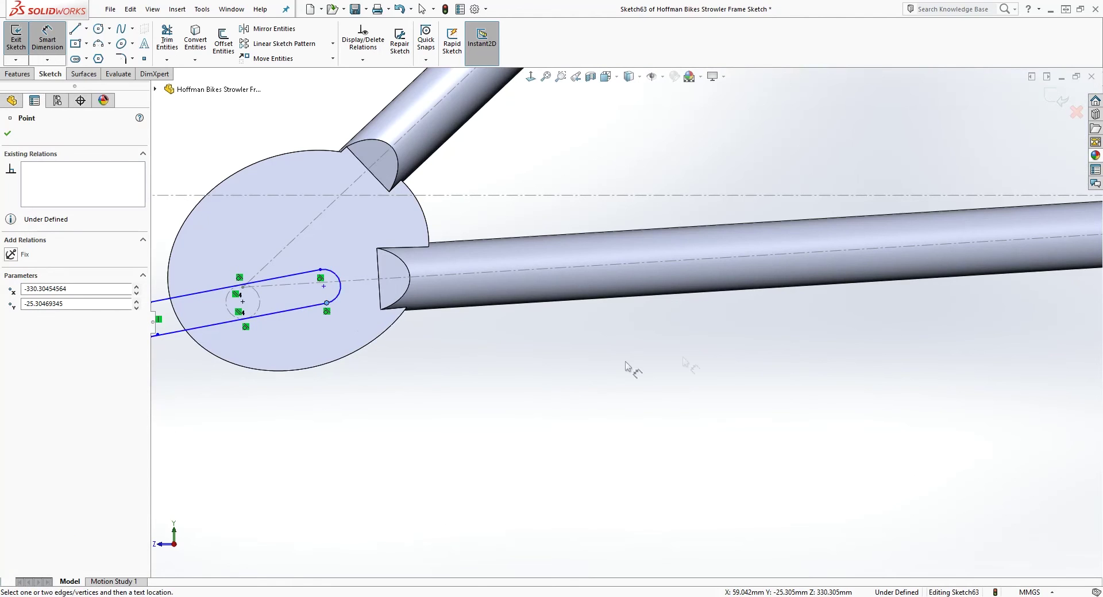
scroll(626, 363, up, 5)
scroll(1034, 282, down, 5)
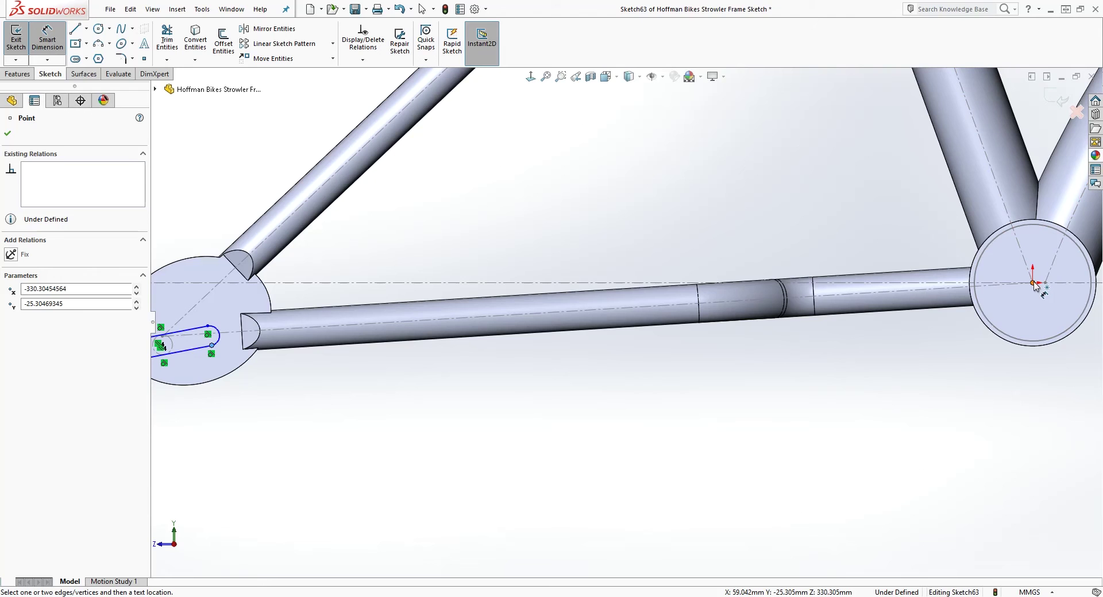
click(1033, 283)
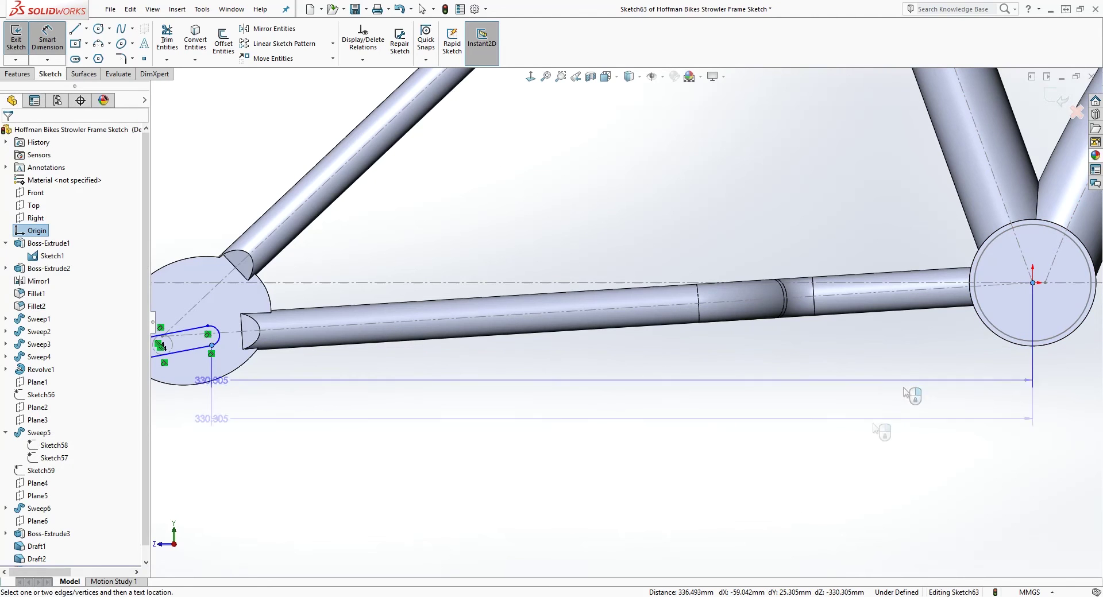
click(713, 484)
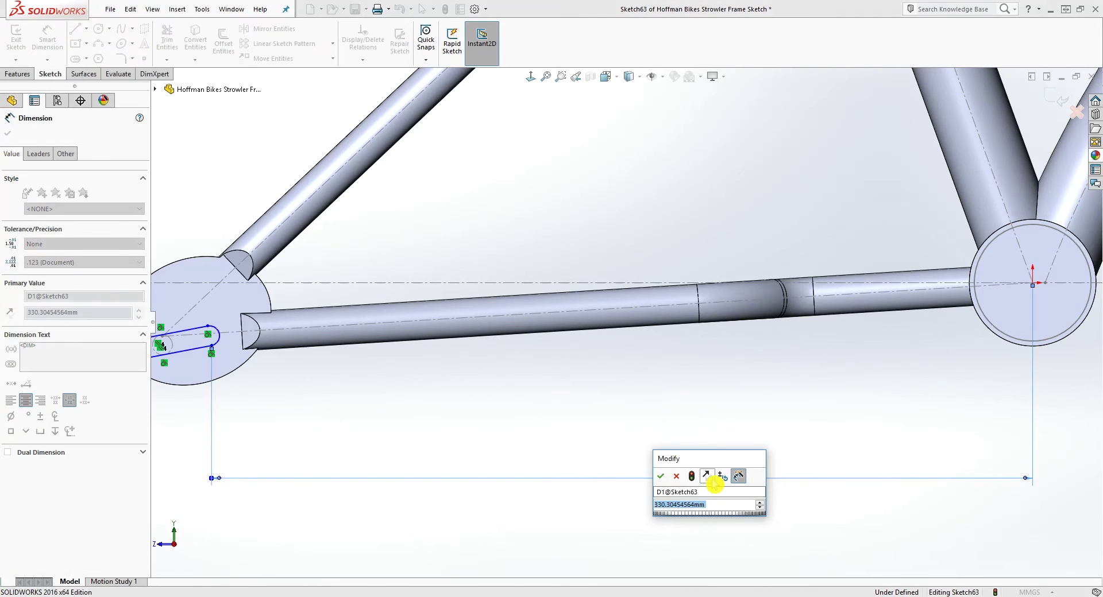
text(3)
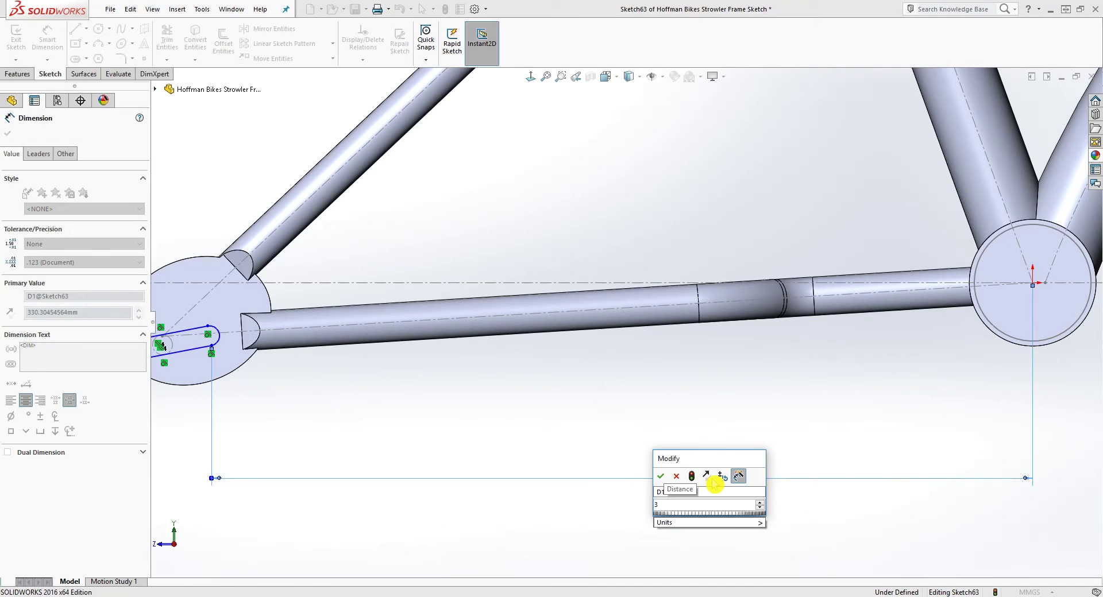
text(31.82)
key(Return)
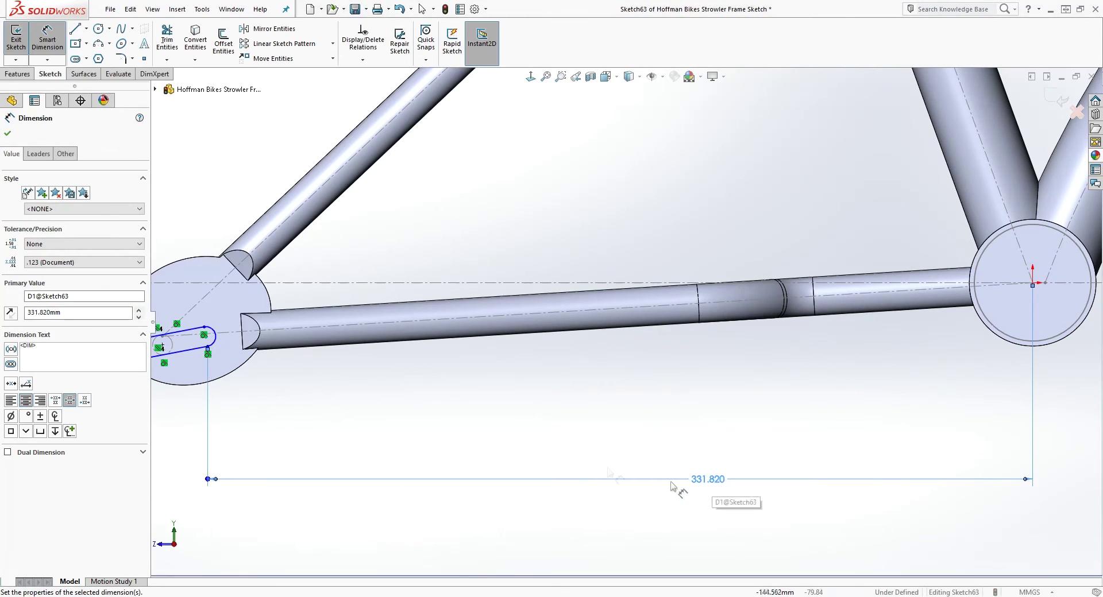
- Dimension the horizontal distance between the stay centerlines' meeting point and the slot's arc center as 17.89 mm
scroll(460, 359, down, 3)
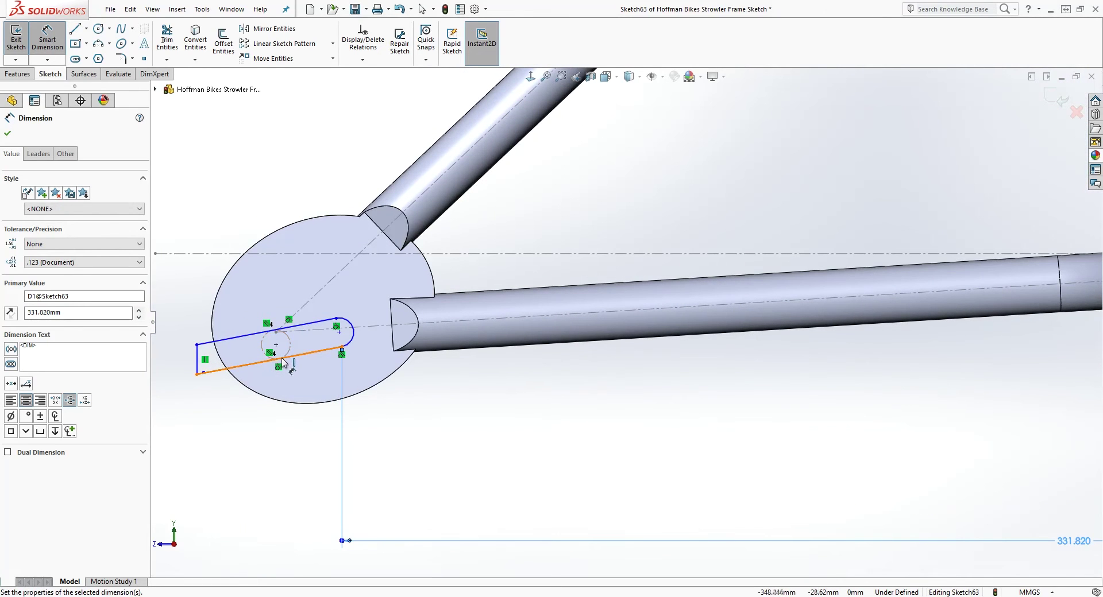
scroll(298, 350, down, 2)
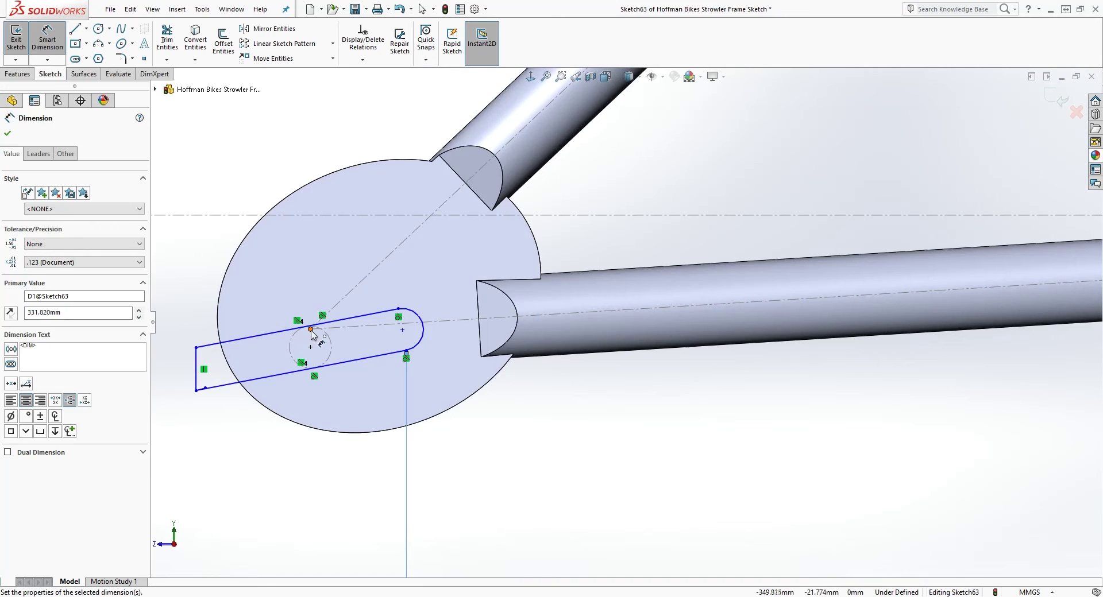
key(Escape)
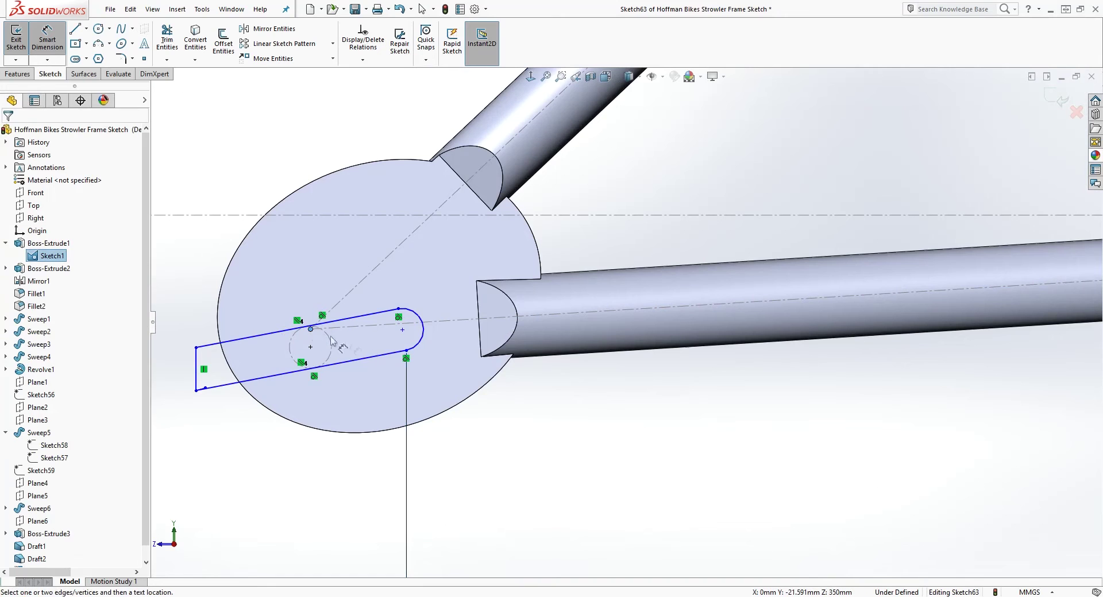
click(402, 331)
click(361, 478)
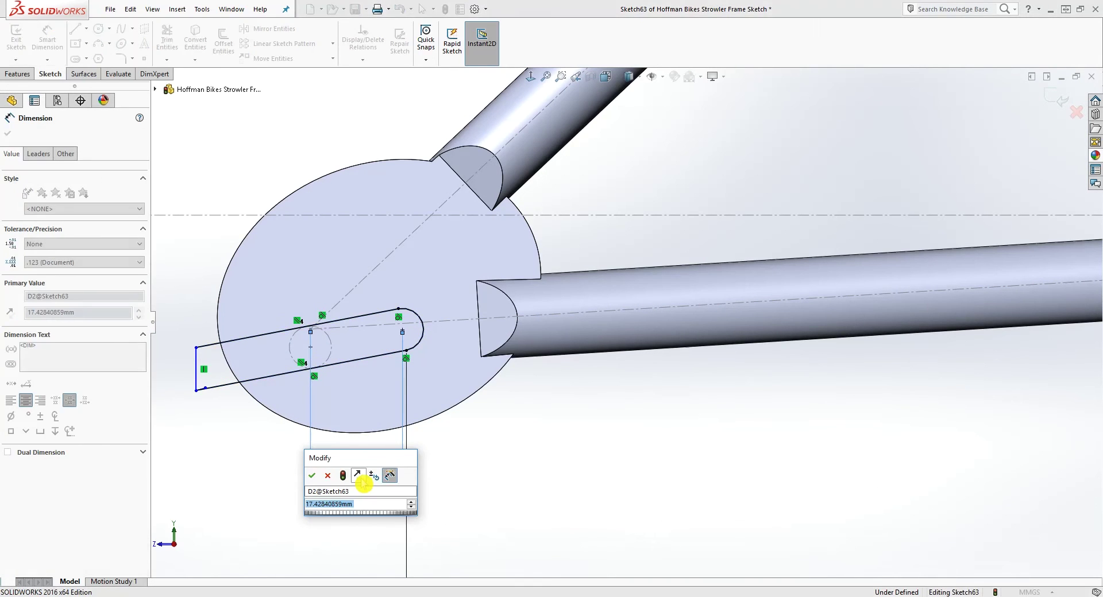
text(17)
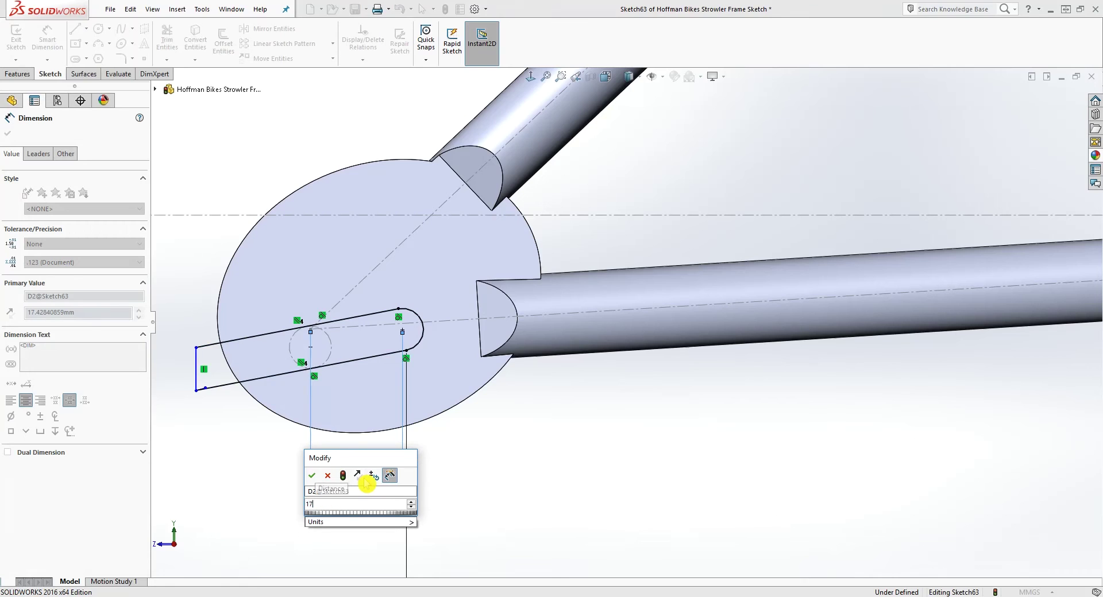
text(.89)
key(Return)
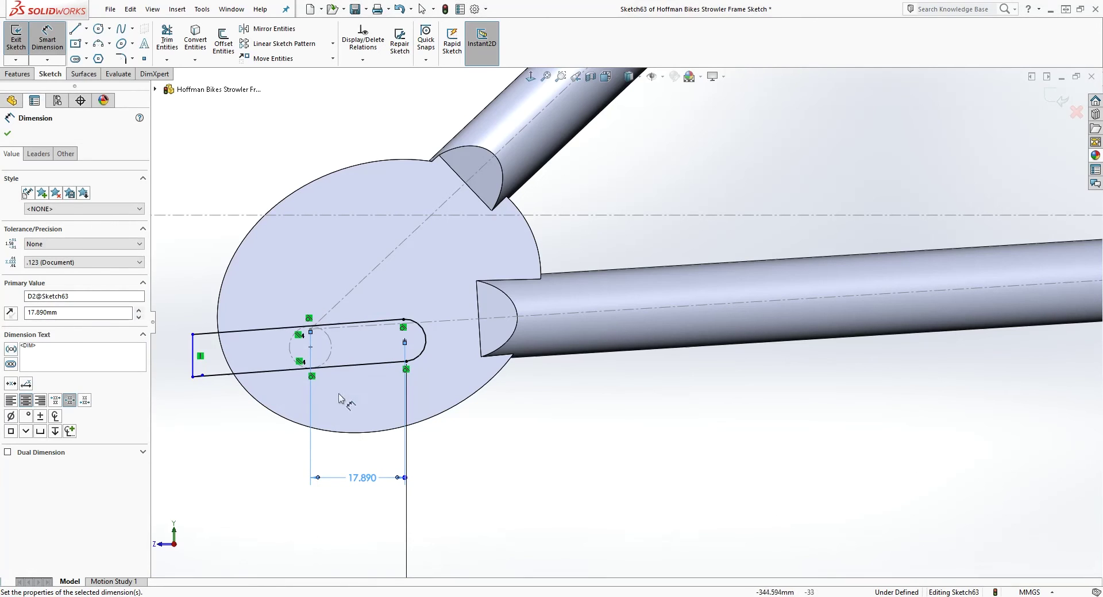
- Dimension the horizontal distance from the slot's lower rear corner to the lower end of its arc, keeping the drawn length
key(z)
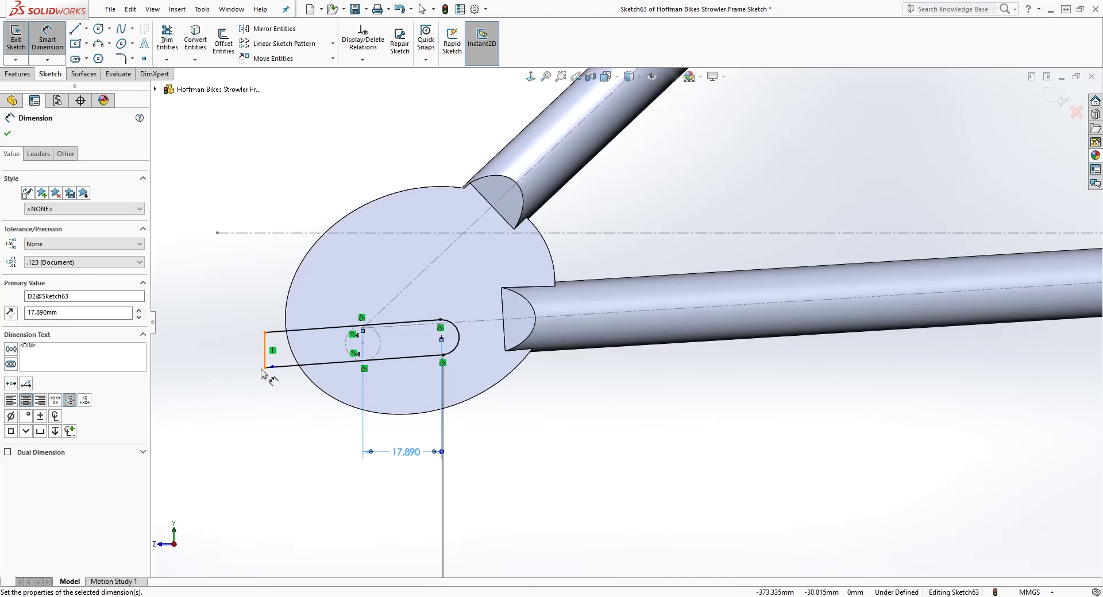
click(329, 367)
click(328, 490)
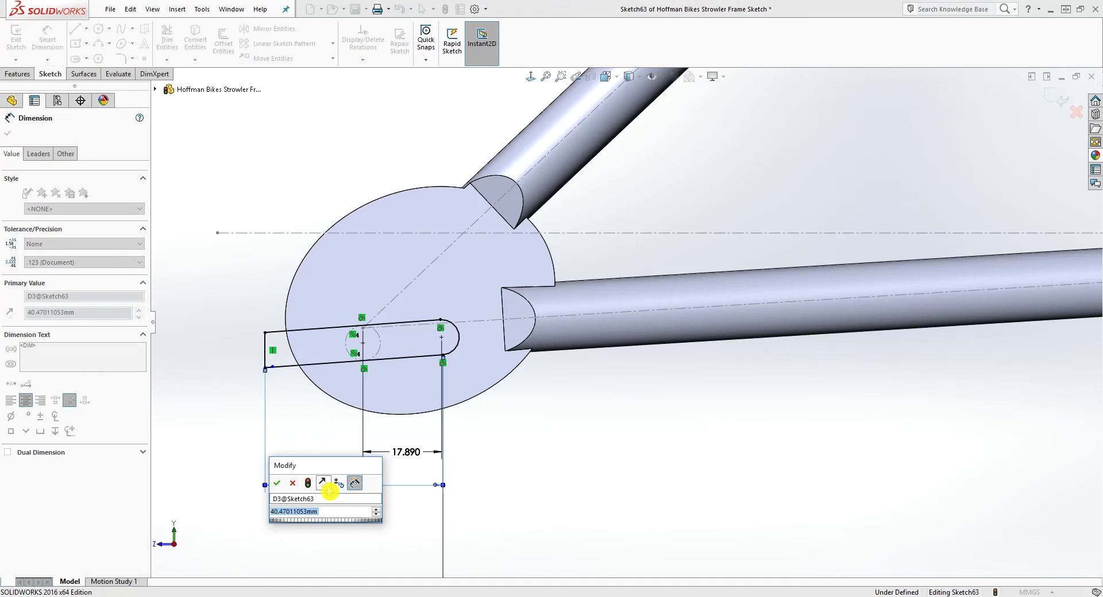
click(277, 489)
key(Escape)
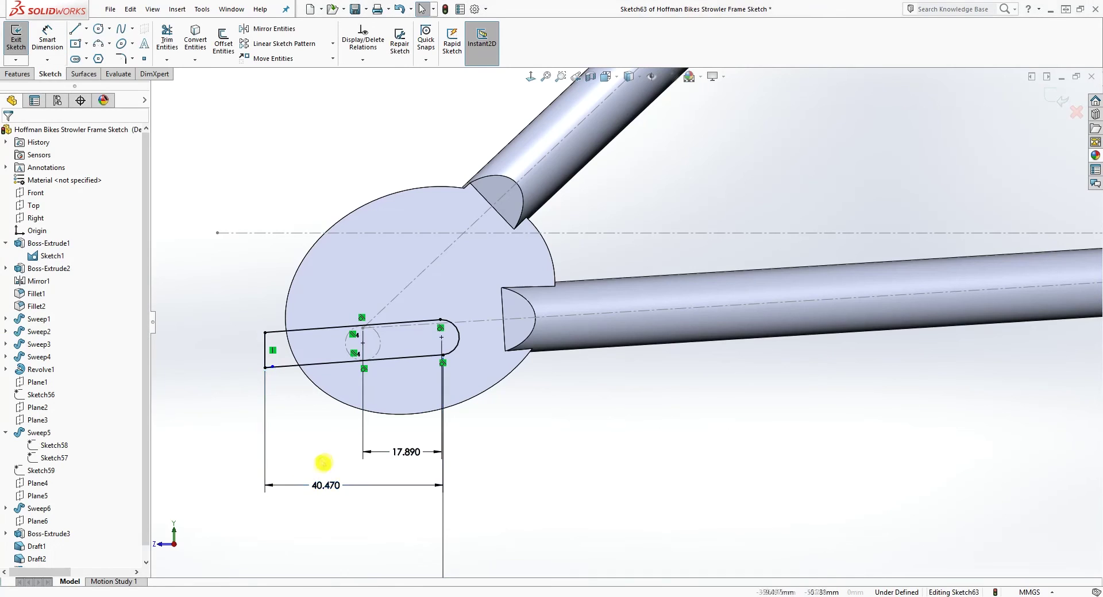
- Join the loose rear end of the slot's lower line to the lower end of the vertical closing line
scroll(311, 406, down, 5)
scroll(329, 336, down, 3)
drag(301, 277, 441, 366)
key(Escape)
scroll(517, 425, up, 8)
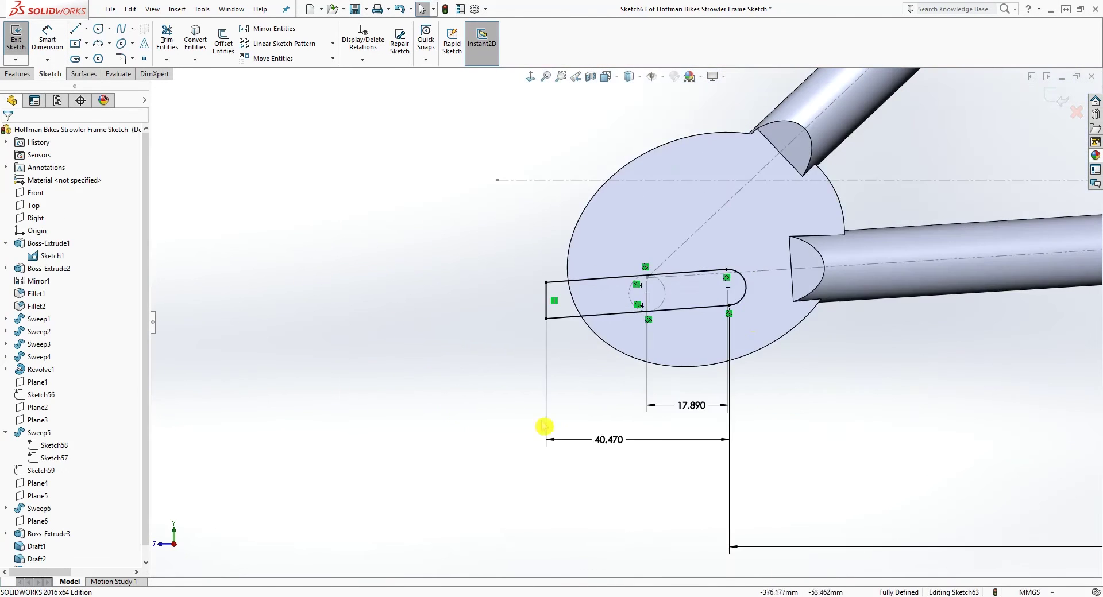
- Cut the open slot profile through the elliptical dropout with an Extruded Cut using the Up To Next end condition
scroll(902, 253, up, 4)
scroll(712, 308, down, 2)
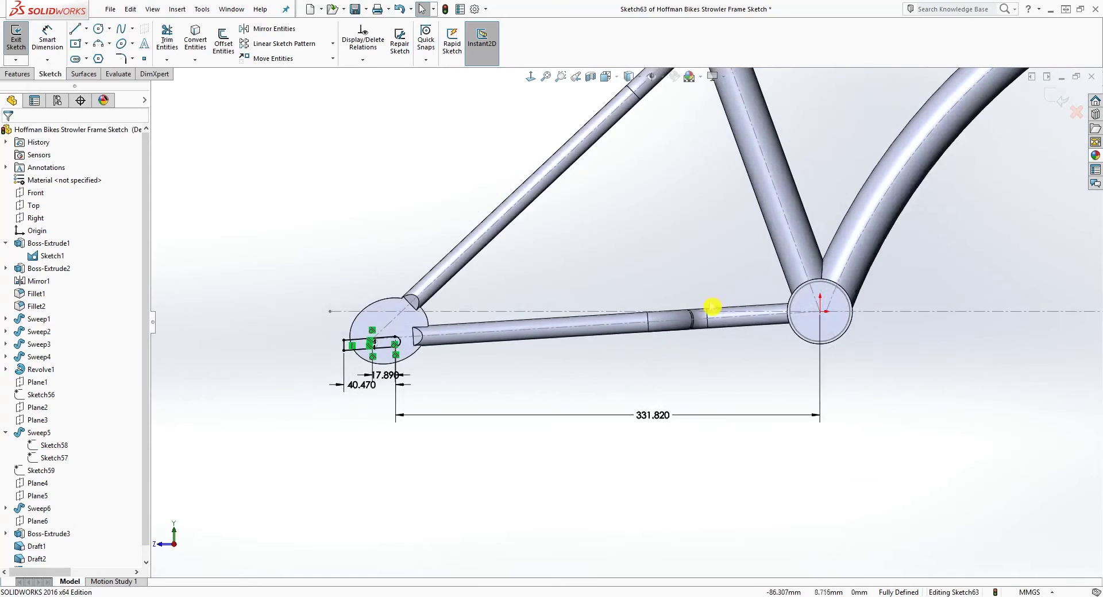
scroll(386, 340, down, 1)
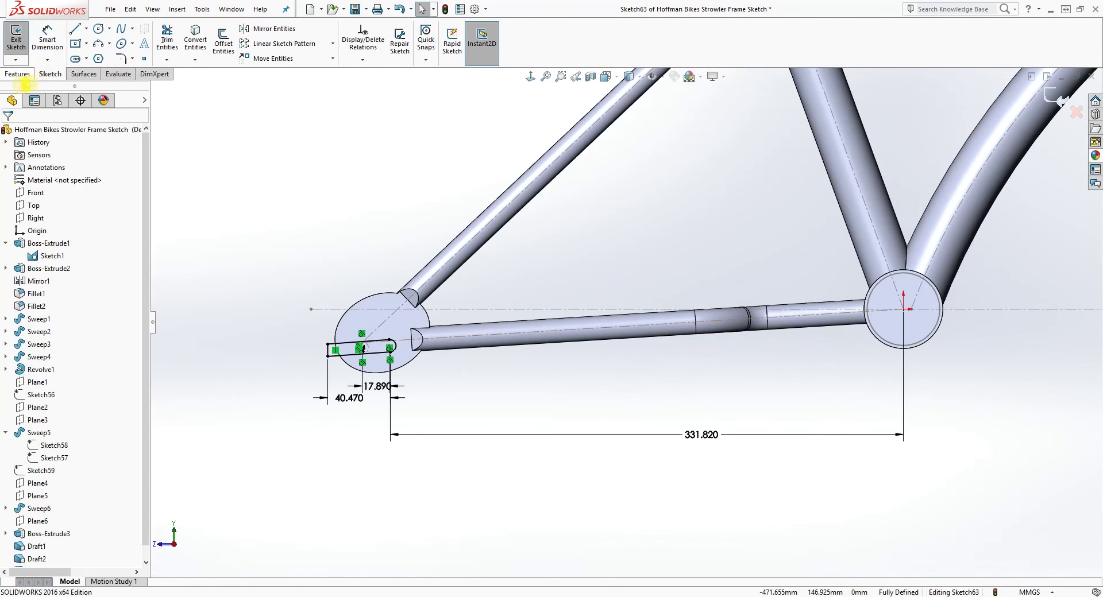
click(20, 75)
click(174, 44)
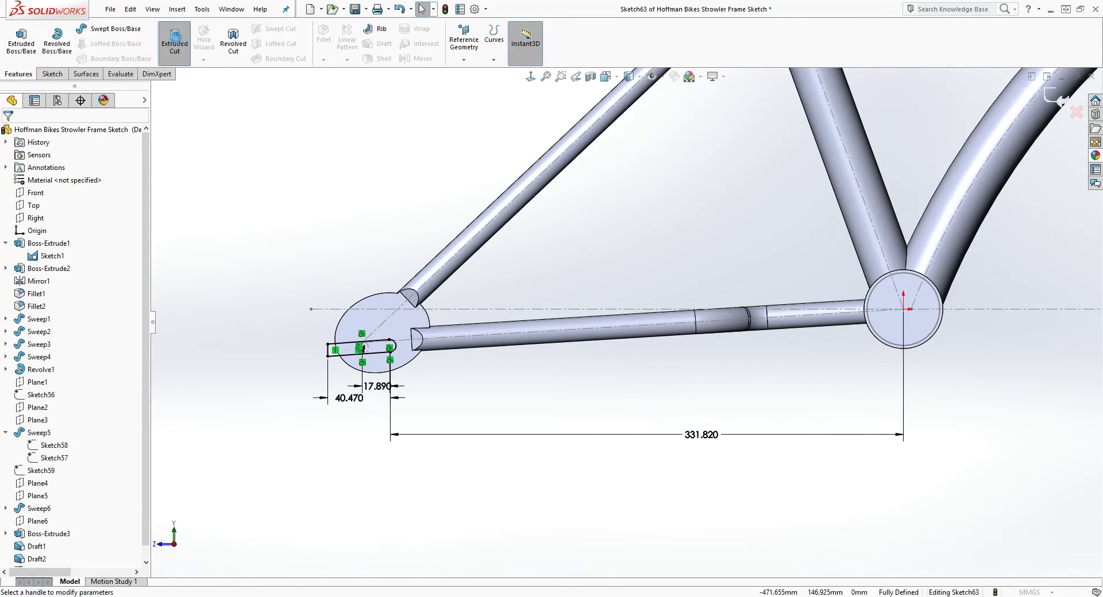
click(85, 202)
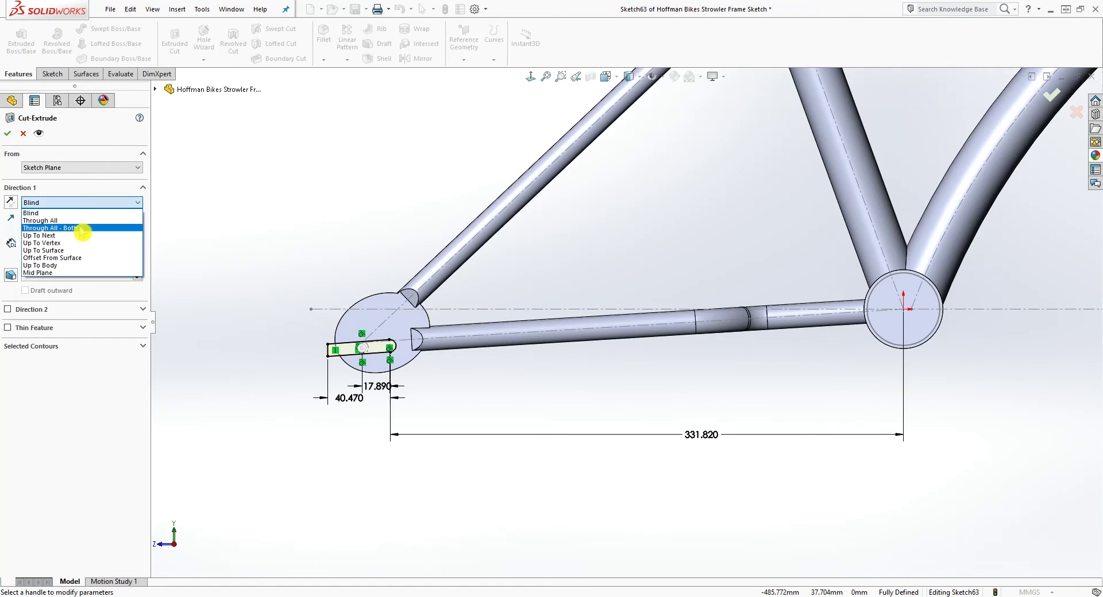
click(77, 240)
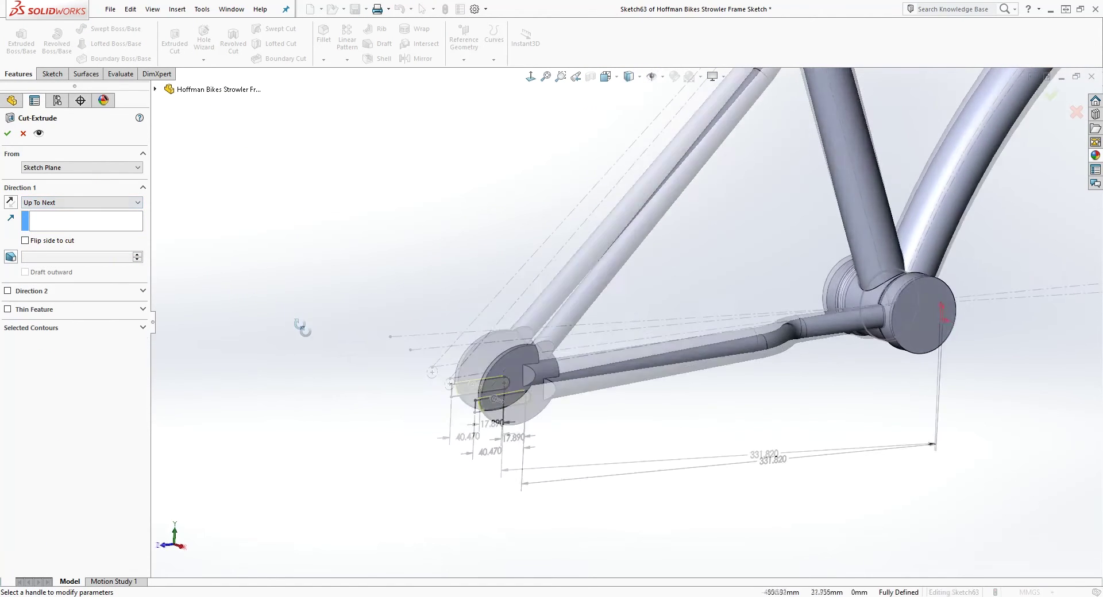
scroll(759, 491, down, 2)
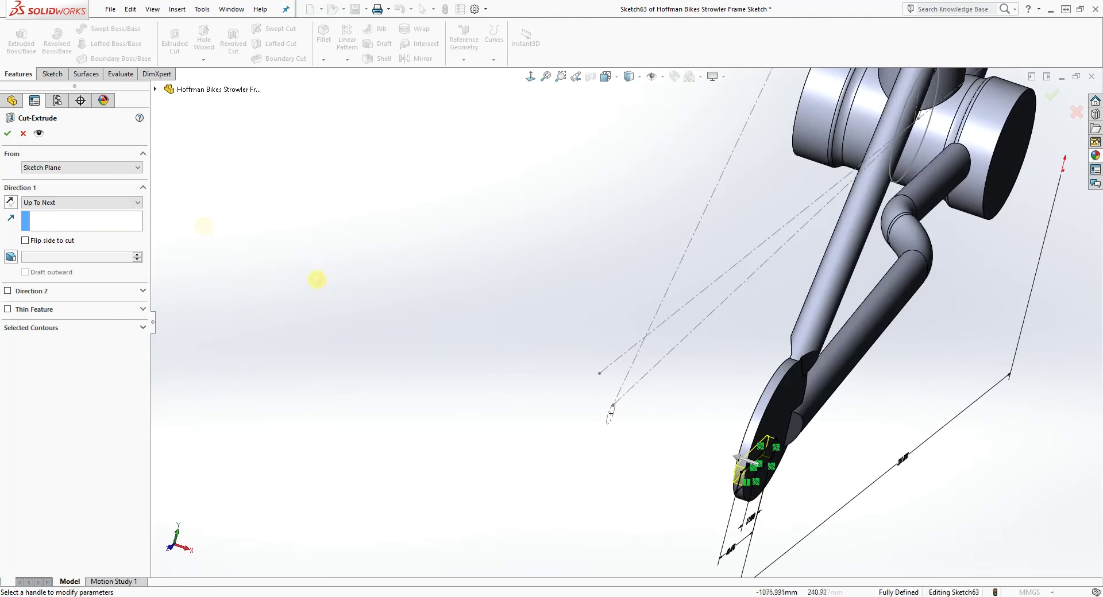
click(11, 137)
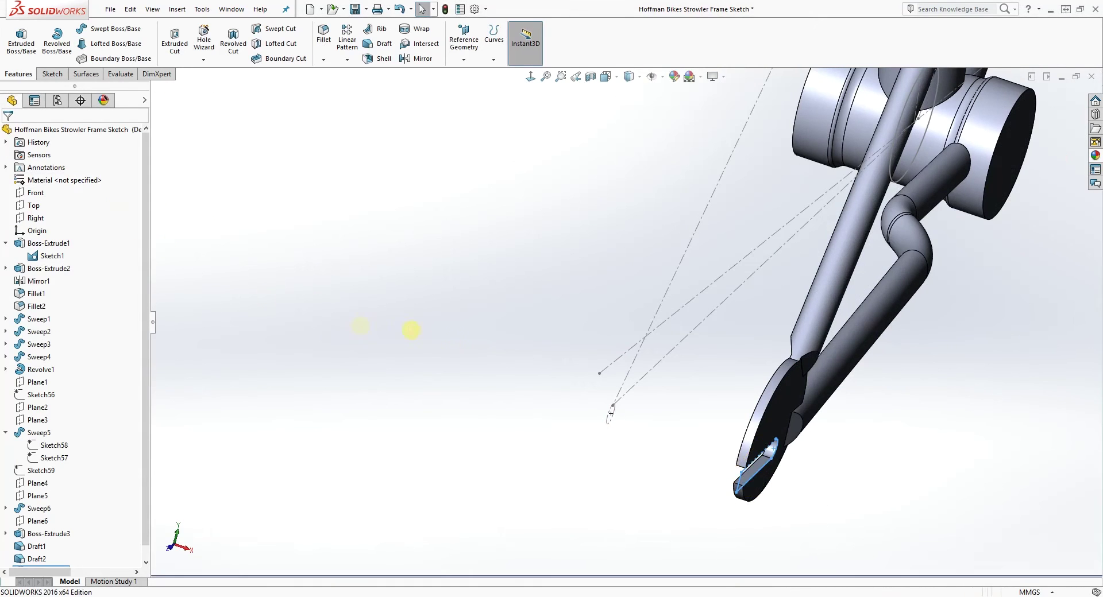
- Hide Sketch1, the layout sketch with the frame's centerlines
scroll(574, 377, up, 2)
middle_drag(574, 377, 618, 262)
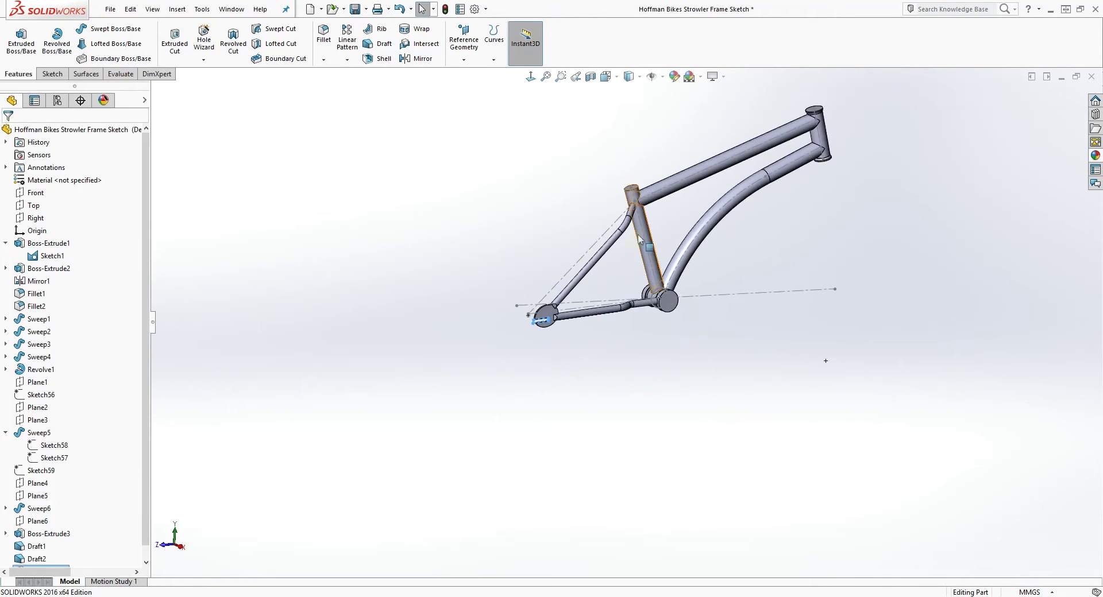
scroll(617, 262, down, 3)
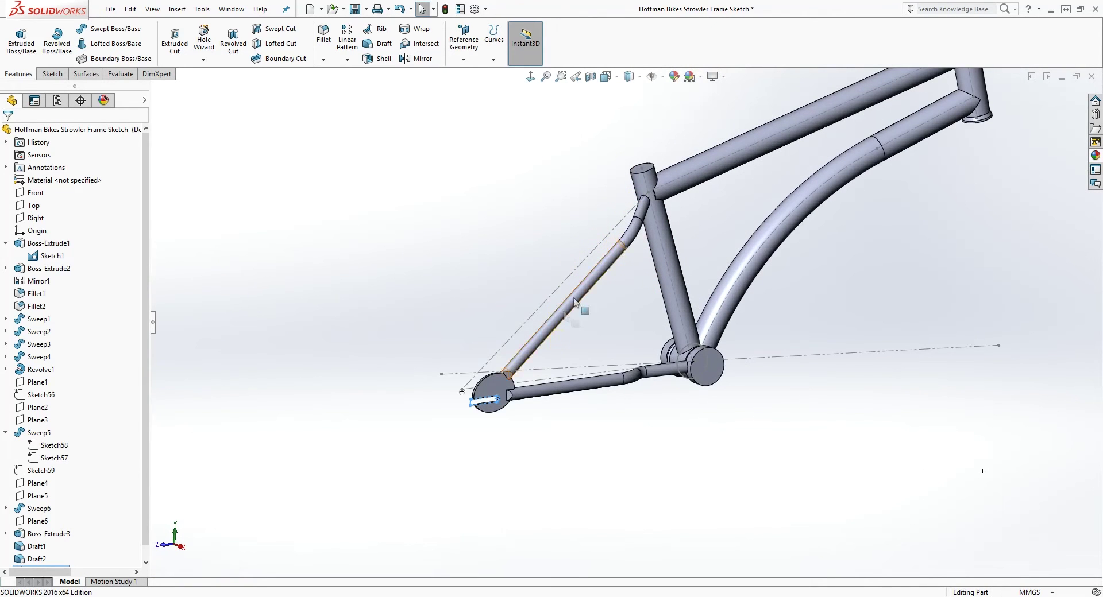
right_click(592, 258)
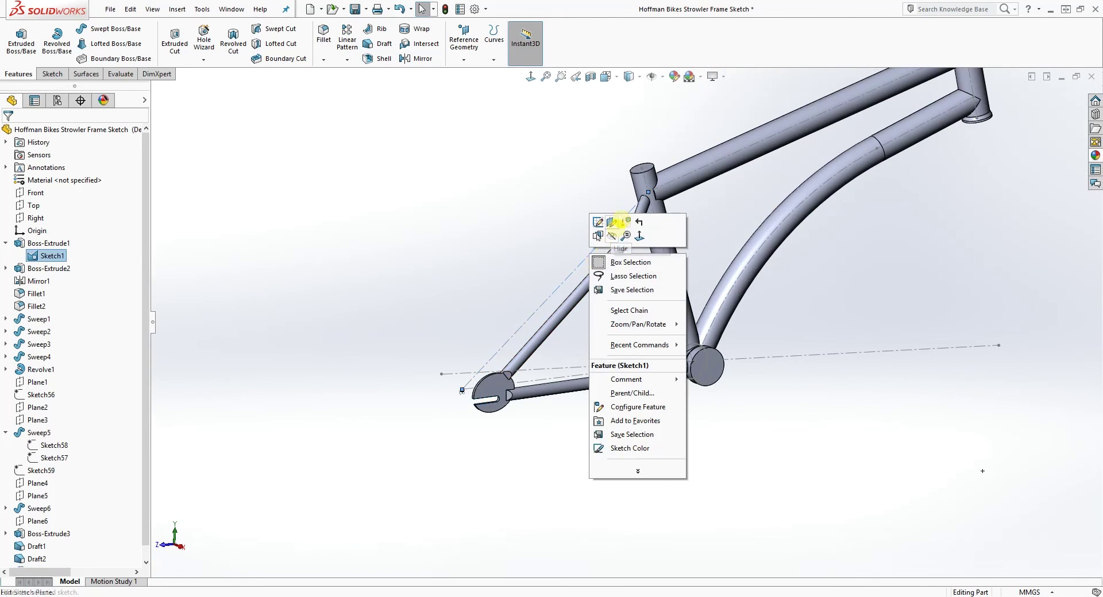
click(612, 237)
mouse_move(574, 443)
middle_down()
mouse_move(529, 389)
mouse_move(540, 381)
mouse_move(517, 450)
mouse_move(559, 455)
mouse_move(571, 422)
middle_up()
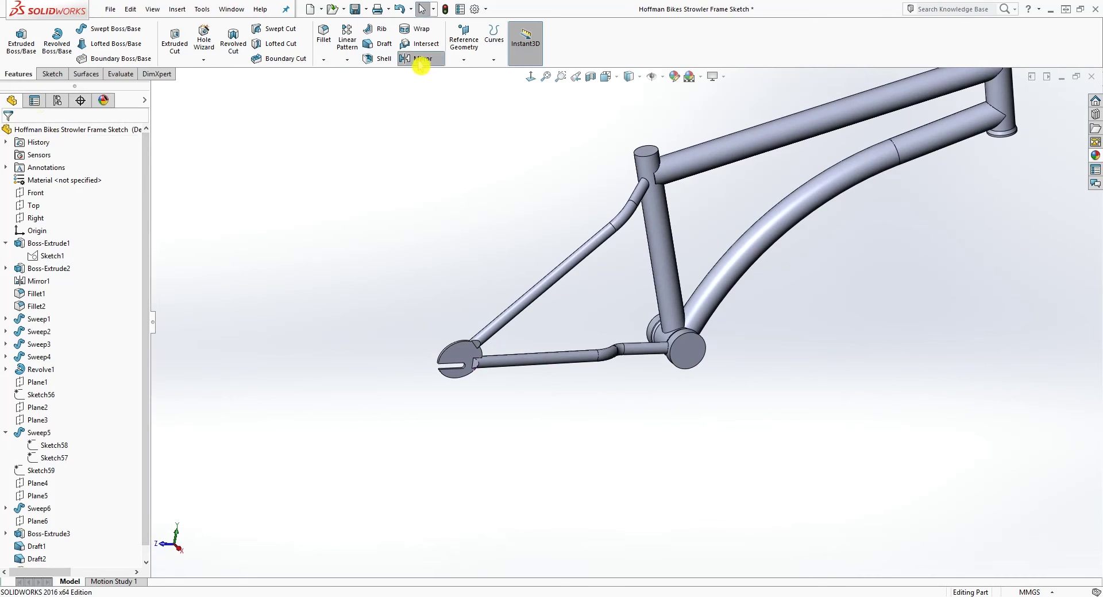
- Mirror Sweep5, Sweep6, Boss-Extrude3, Draft2 and Cut-Extrude2 about the Right plane to build the opposite rear stays and dropout
click(421, 59)
click(154, 89)
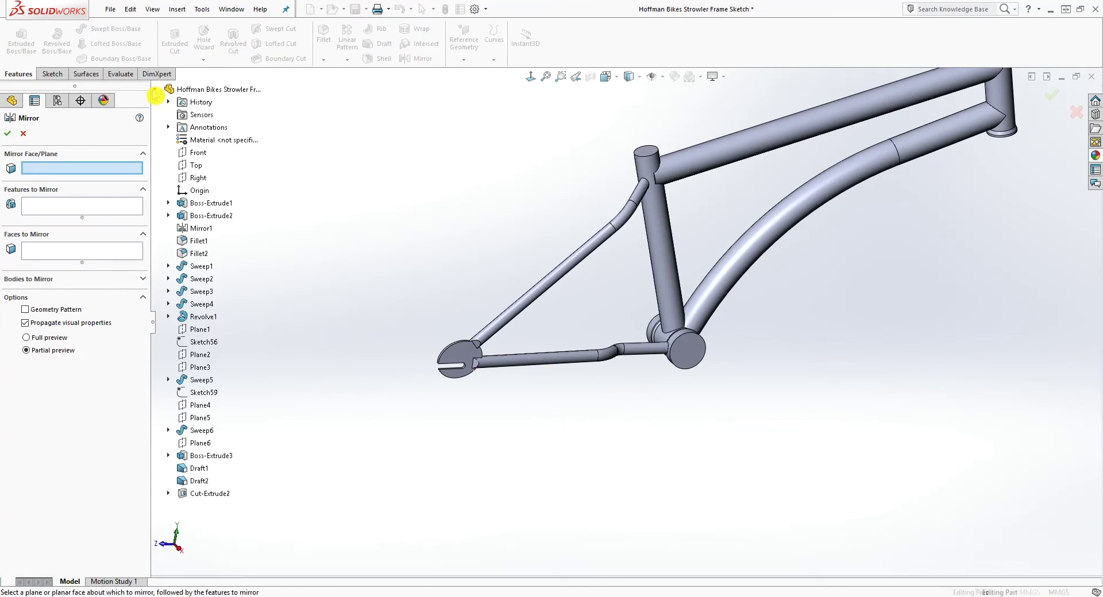
click(198, 177)
scroll(614, 448, up, 3)
middle_drag(614, 448, 611, 474)
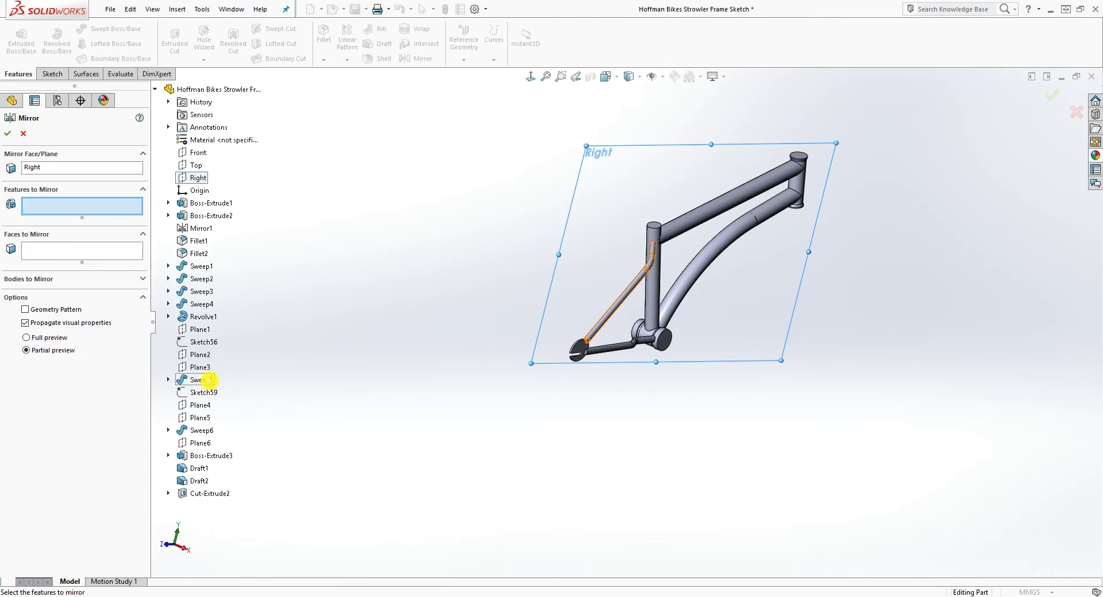
click(208, 380)
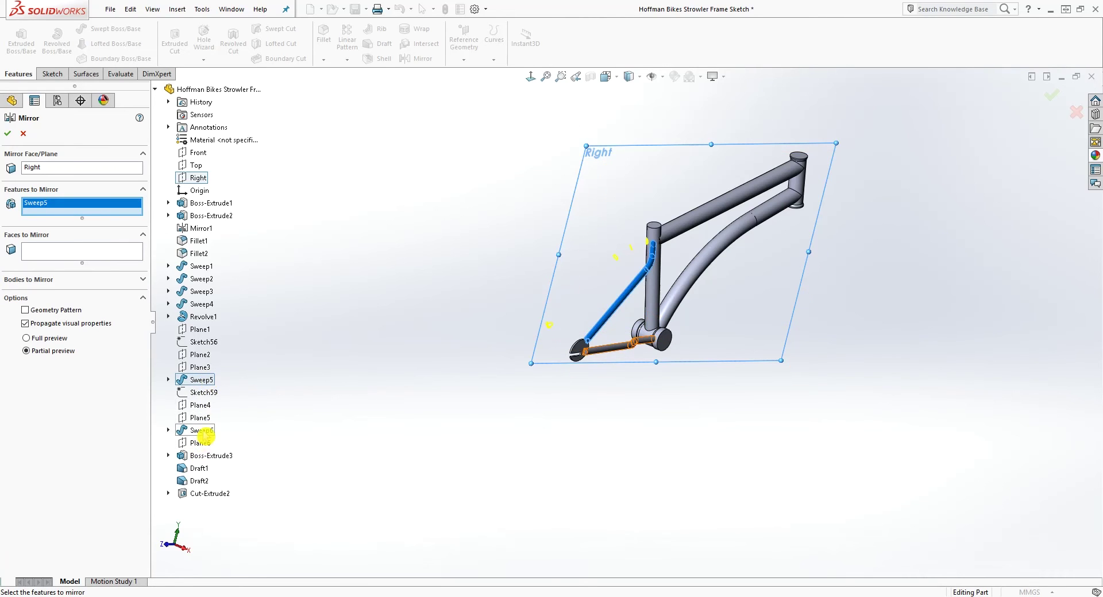
click(202, 431)
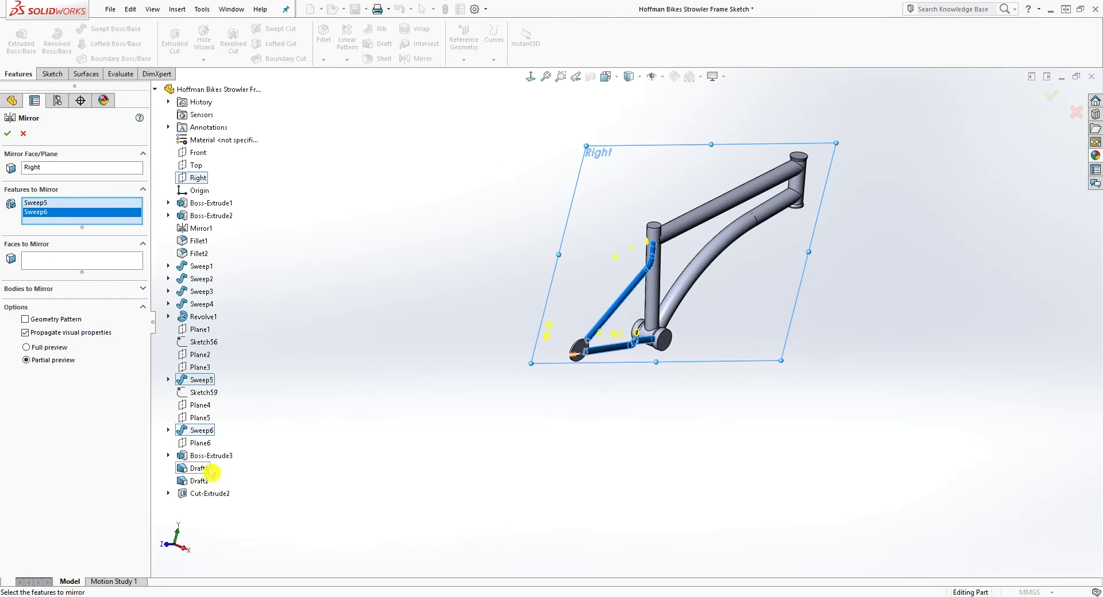
click(223, 456)
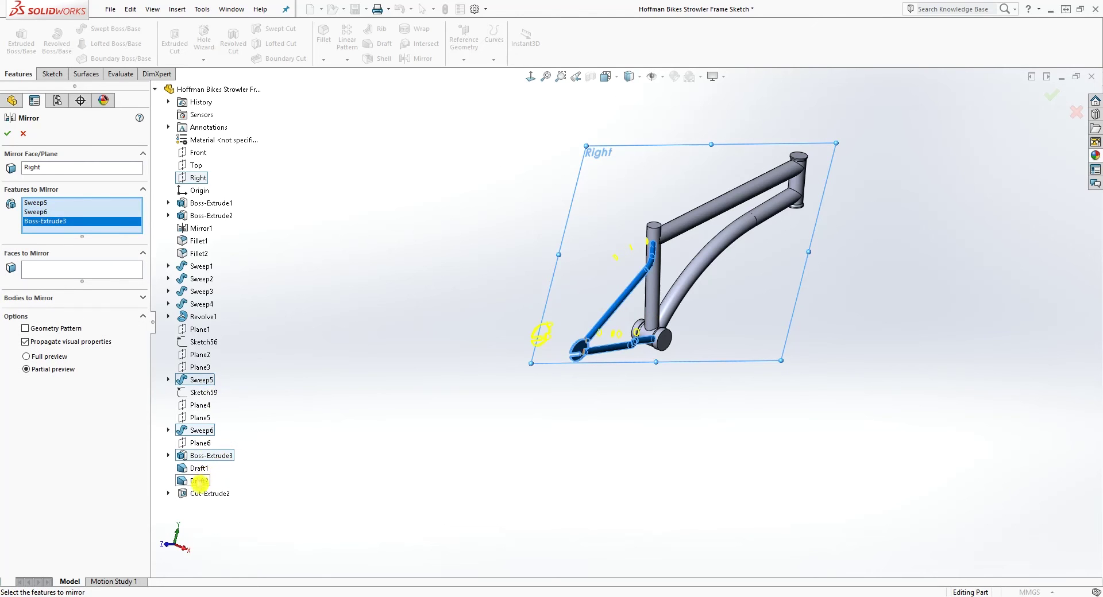
click(199, 481)
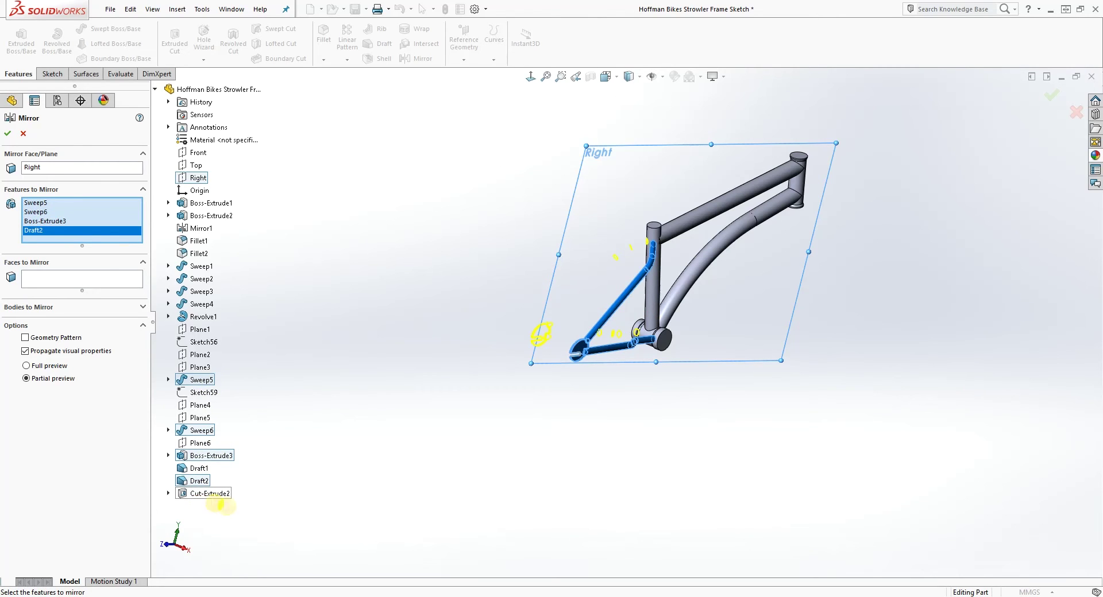
click(224, 494)
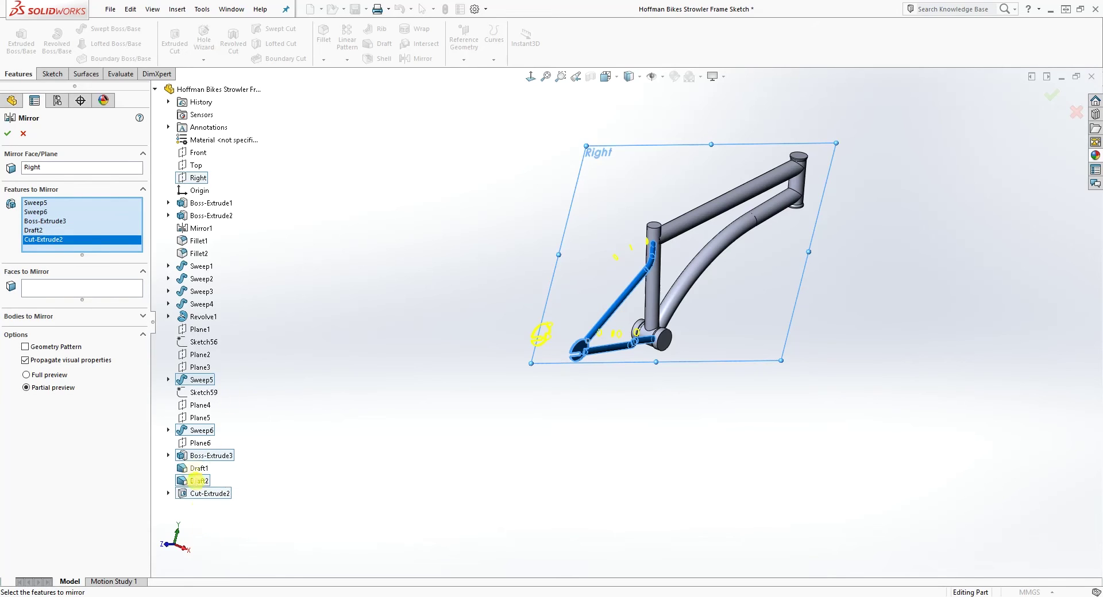
click(8, 133)
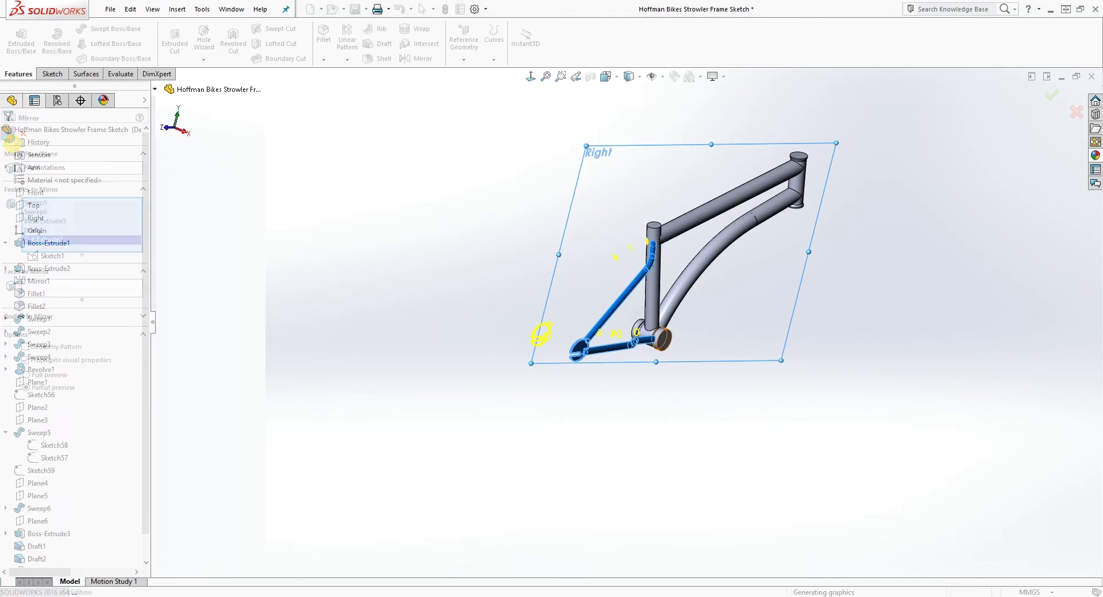
middle_drag(656, 274, 634, 345)
scroll(556, 396, down, 8)
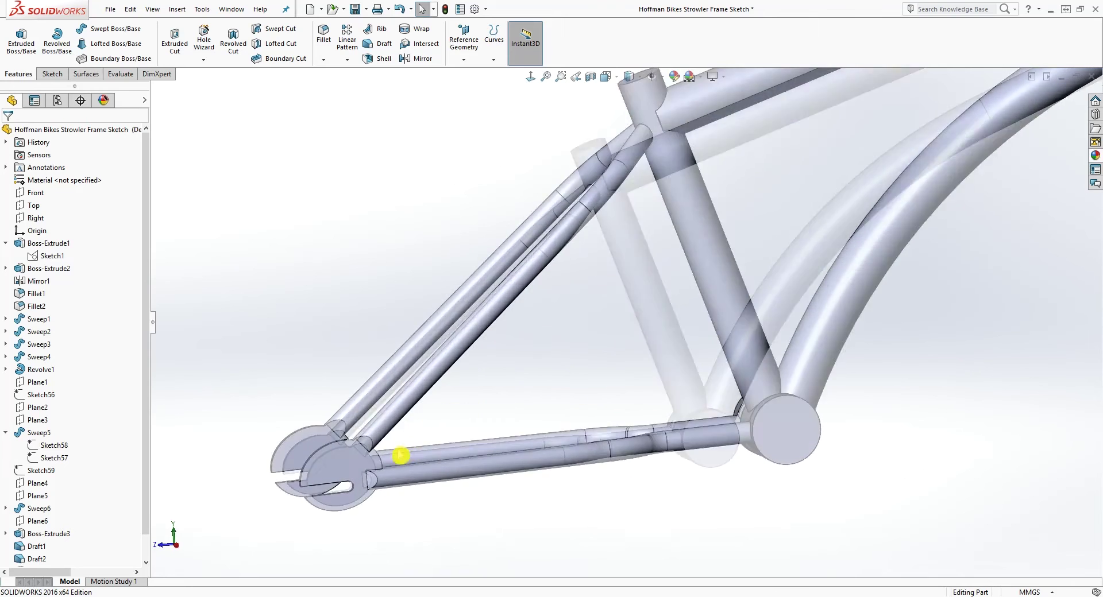
middle_drag(438, 432, 425, 433)
click(325, 30)
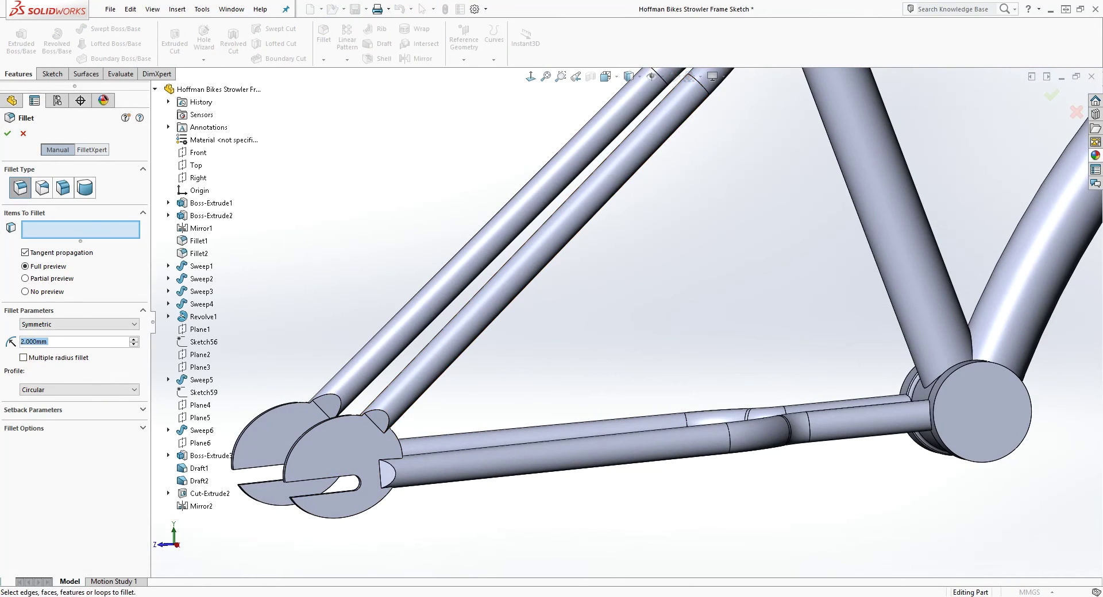
text(1.25)
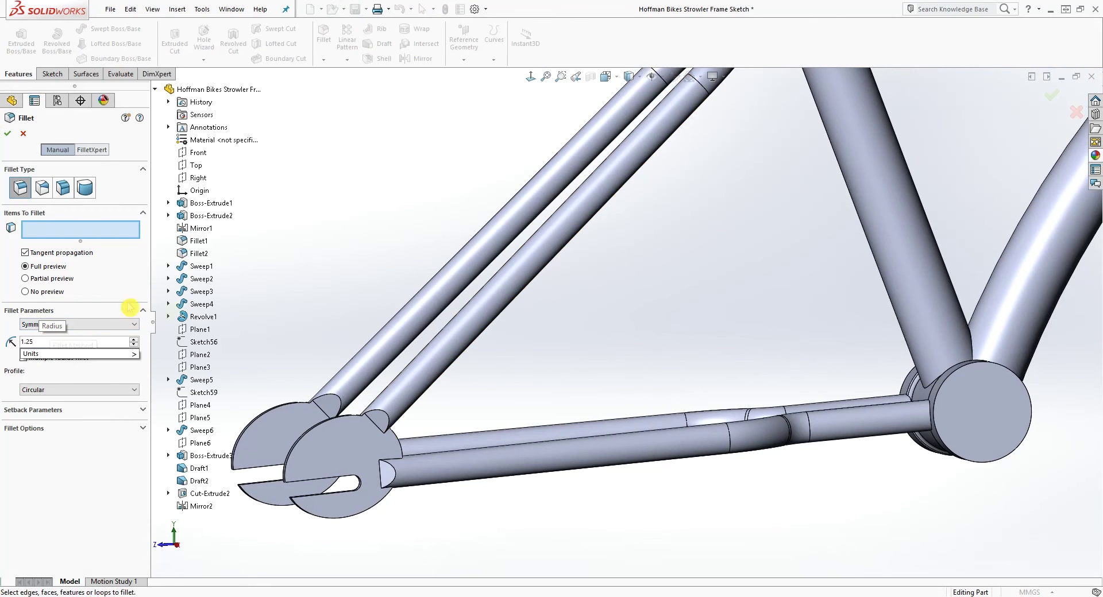
key(Return)
scroll(461, 410, down, 5)
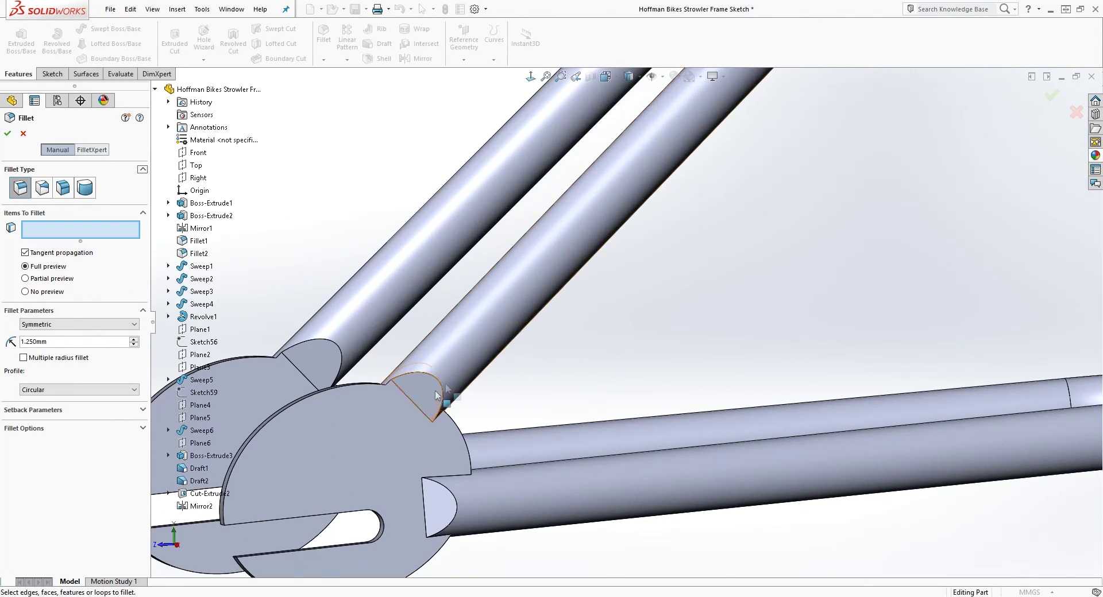
click(440, 388)
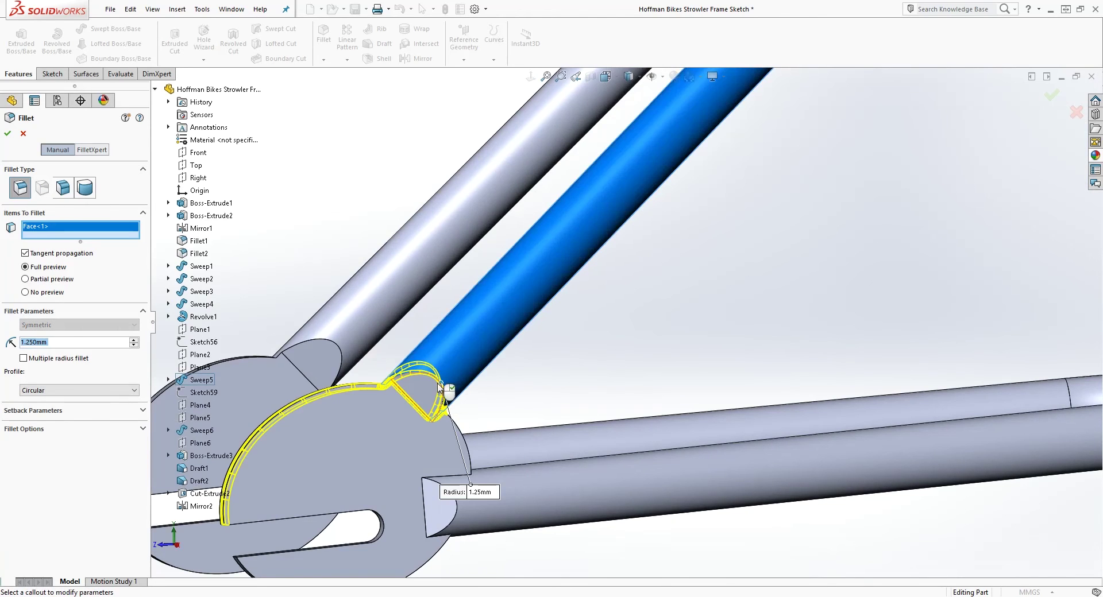
scroll(459, 409, up, 3)
click(530, 339)
scroll(491, 366, down, 5)
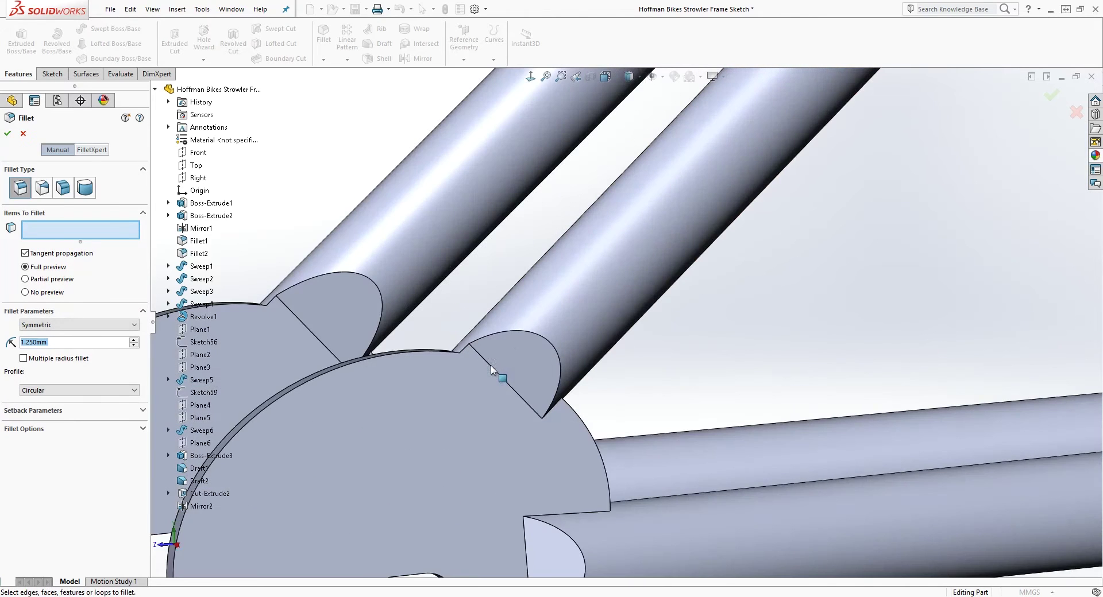
click(528, 335)
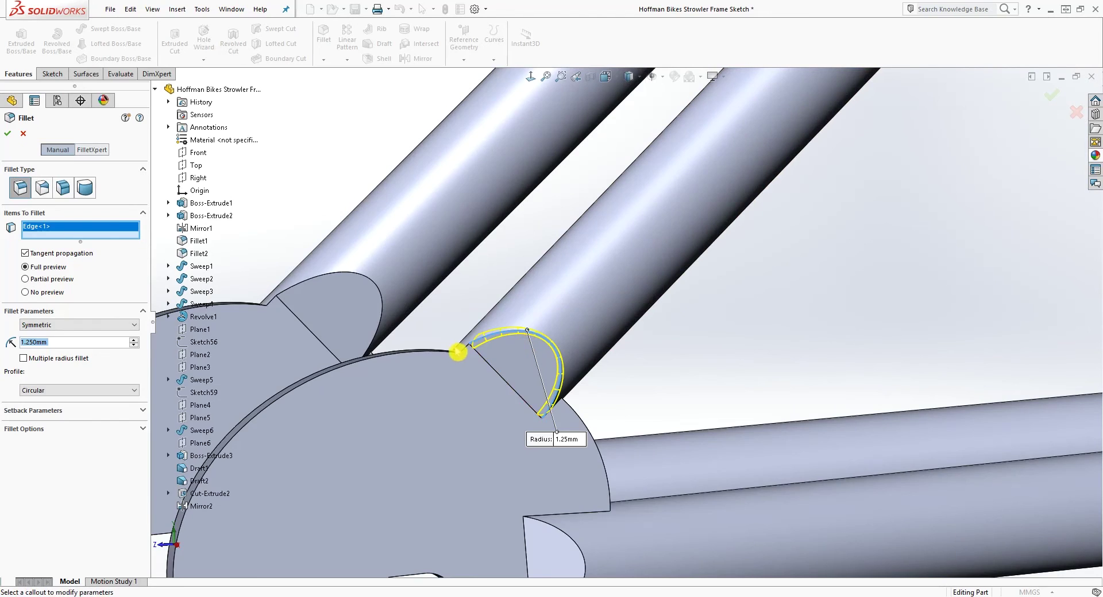
scroll(569, 463, up, 3)
click(602, 468)
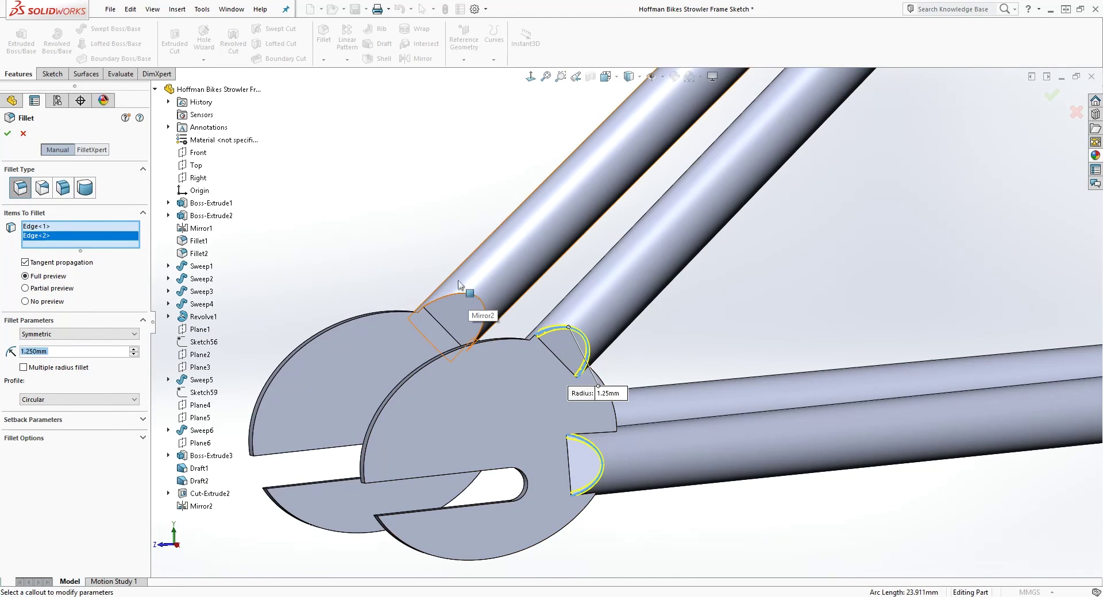
click(470, 297)
middle_drag(657, 464, 467, 470)
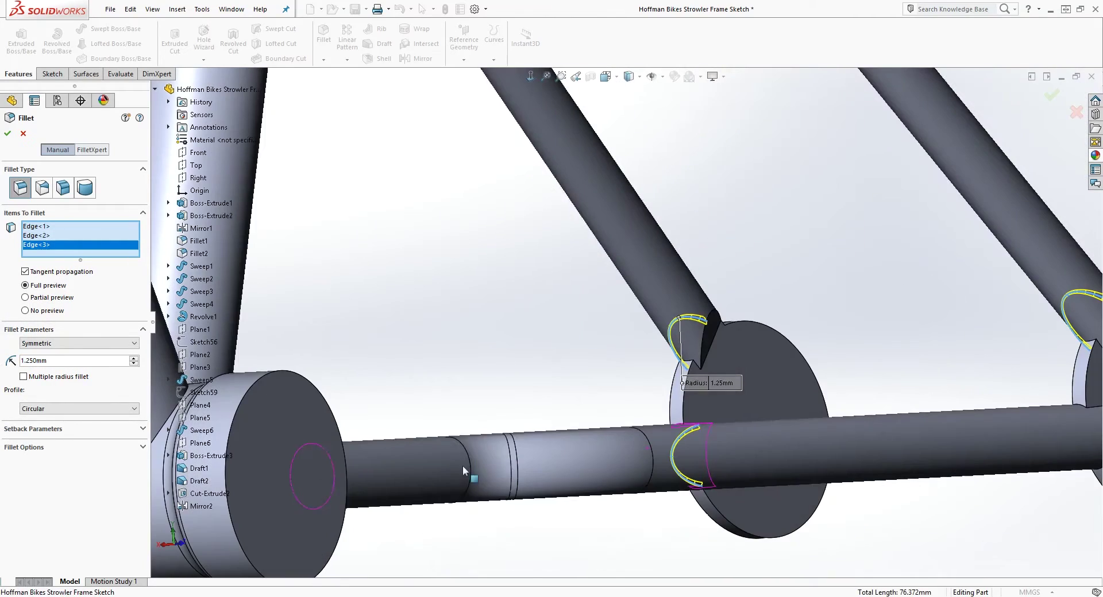
click(710, 318)
middle_drag(711, 318, 897, 286)
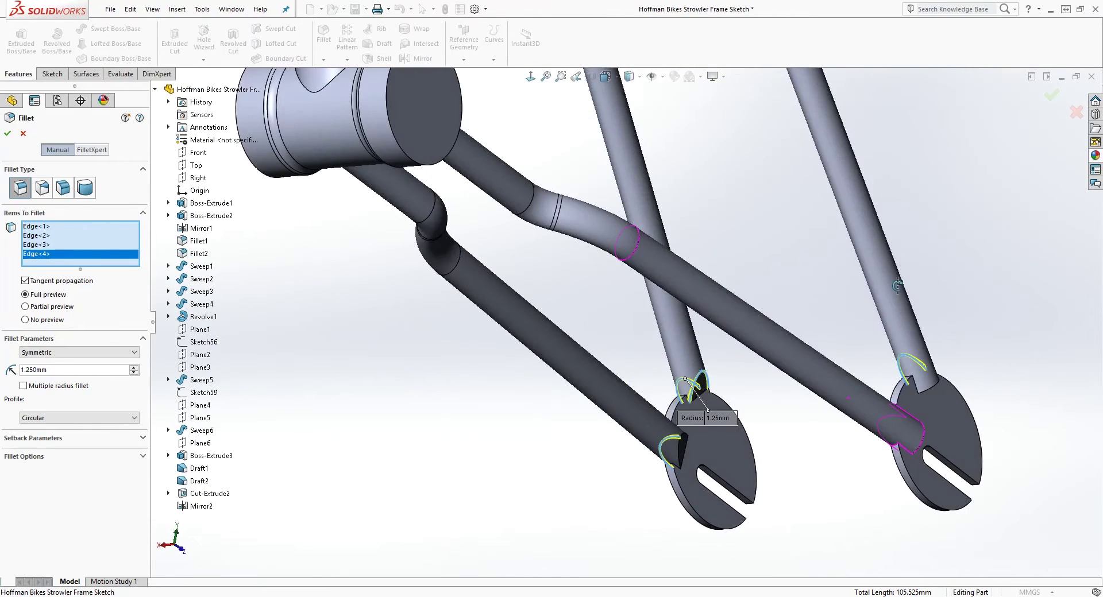
scroll(668, 474, down, 5)
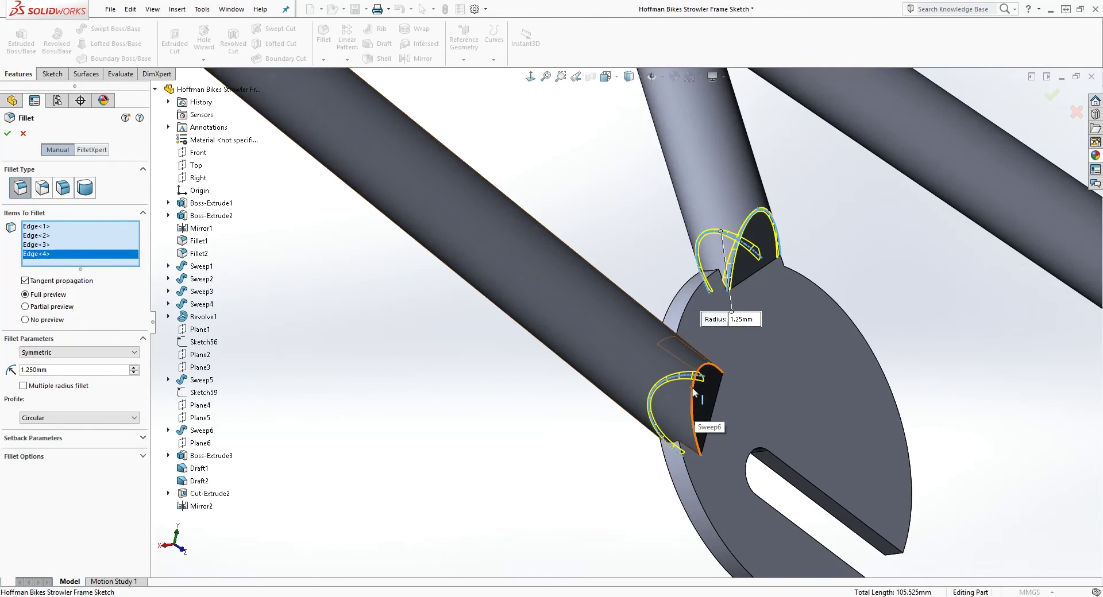
click(693, 392)
scroll(747, 388, up, 5)
middle_drag(892, 282, 629, 303)
click(929, 326)
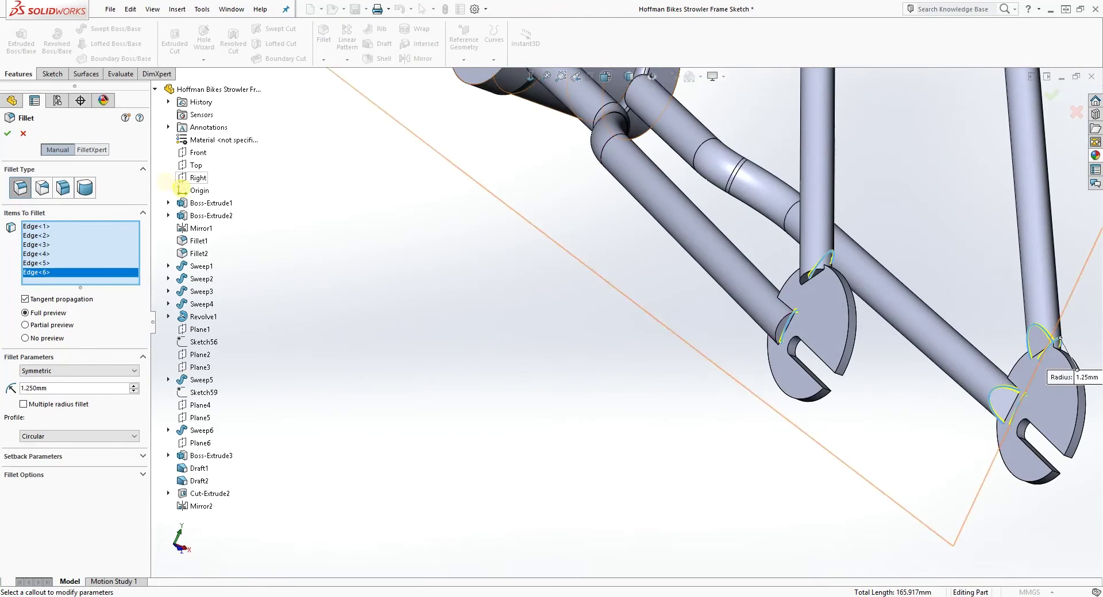
click(27, 134)
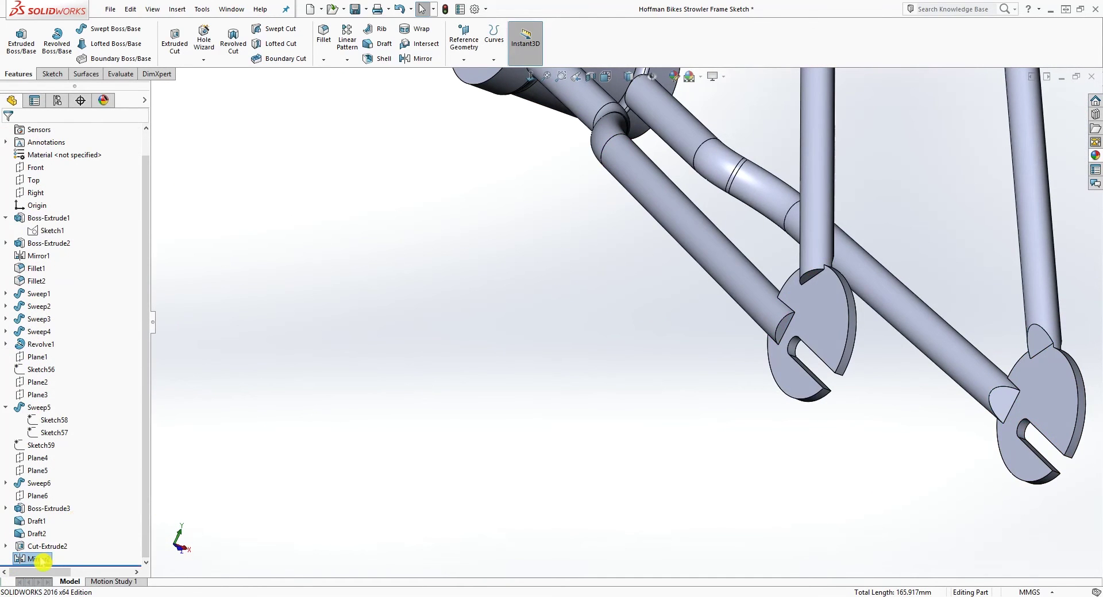
- Edit the Mirror2 feature of the rear stays and dropout to add Draft1 to its mirrored features
right_click(42, 562)
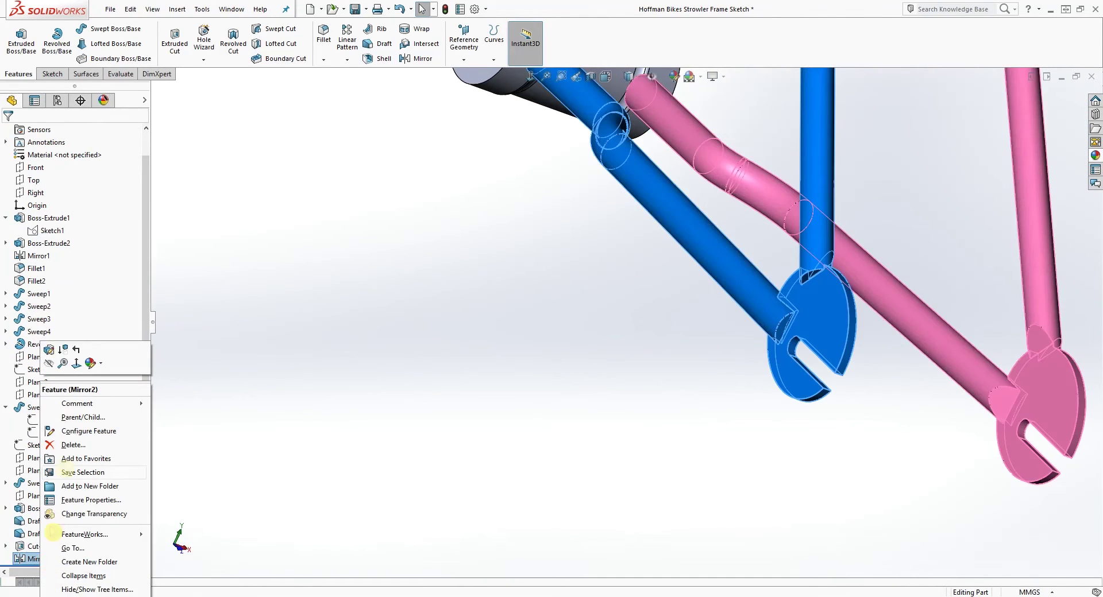
click(49, 351)
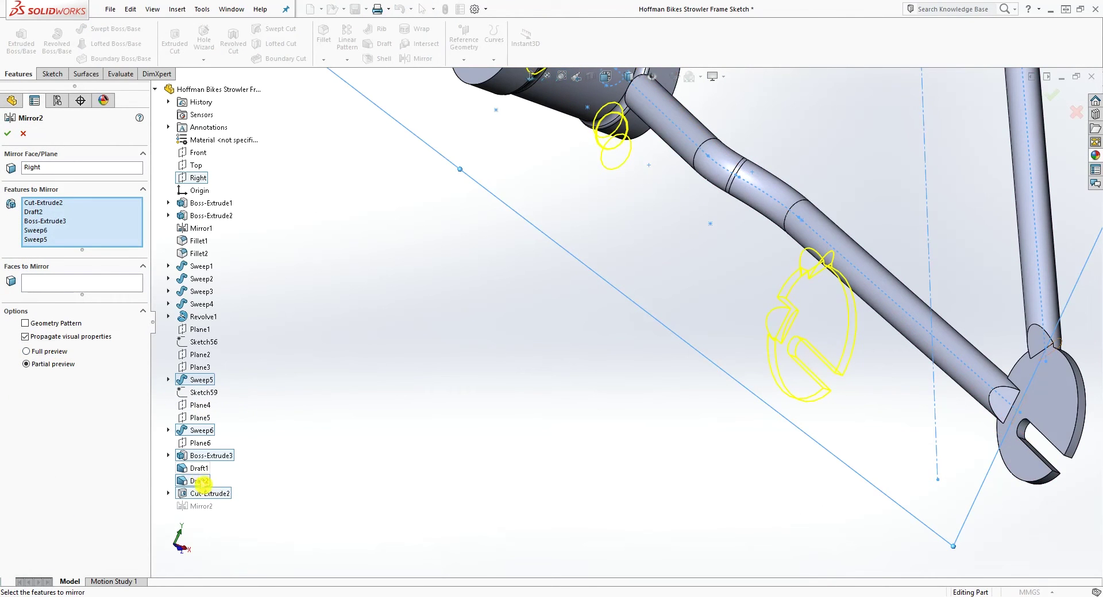
click(199, 470)
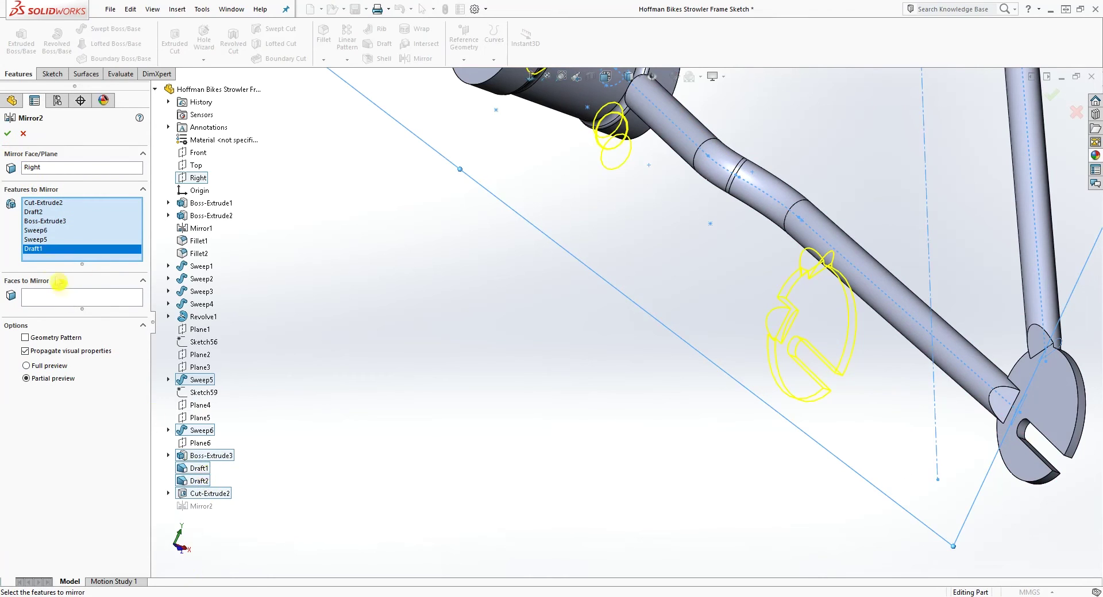
- Mirror Cut-Extrude2, Draft1, Draft2, Boss-Extrude3, Sweep5 and Sweep6 about the Right plane
click(9, 135)
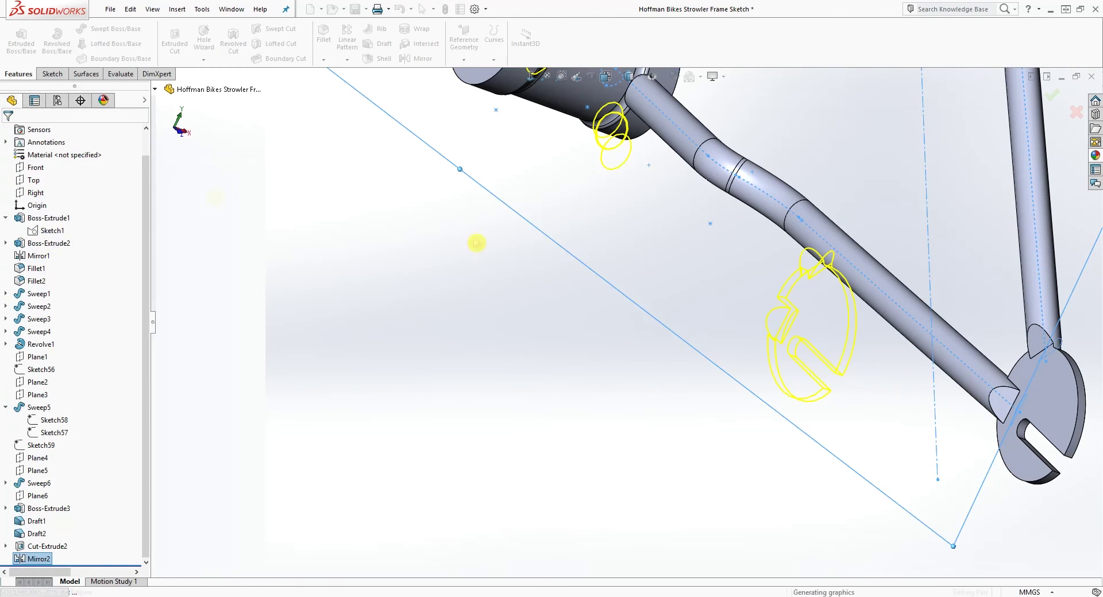
scroll(776, 333, down, 4)
middle_drag(784, 321, 705, 367)
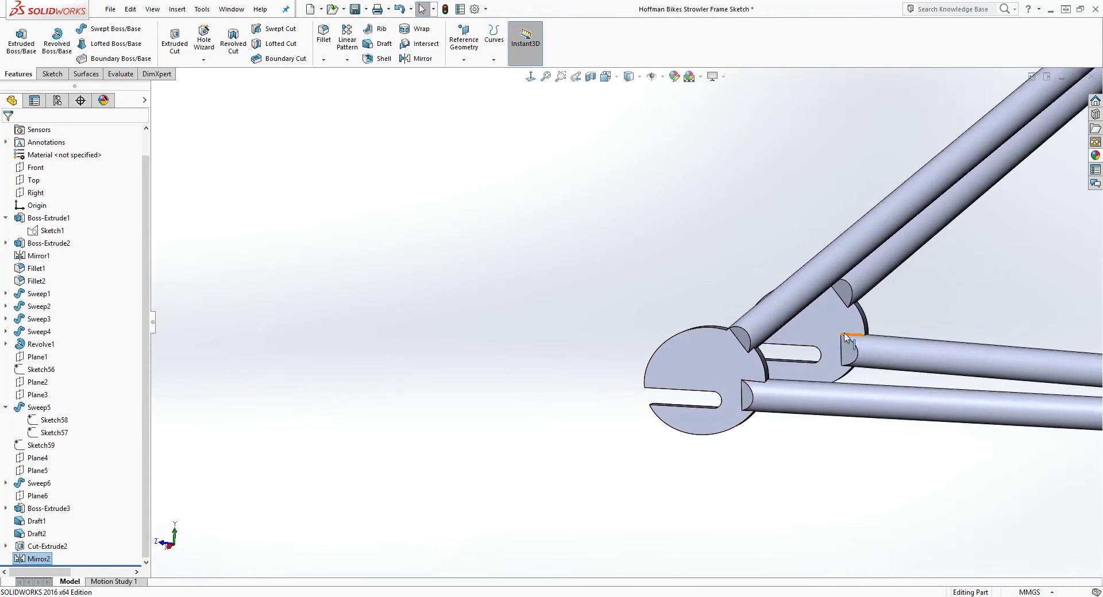
- Start a symmetric 1.25 mm fillet with the curved tube-end edges of both tubes on one face of the original dropout
scroll(862, 344, down, 5)
click(325, 35)
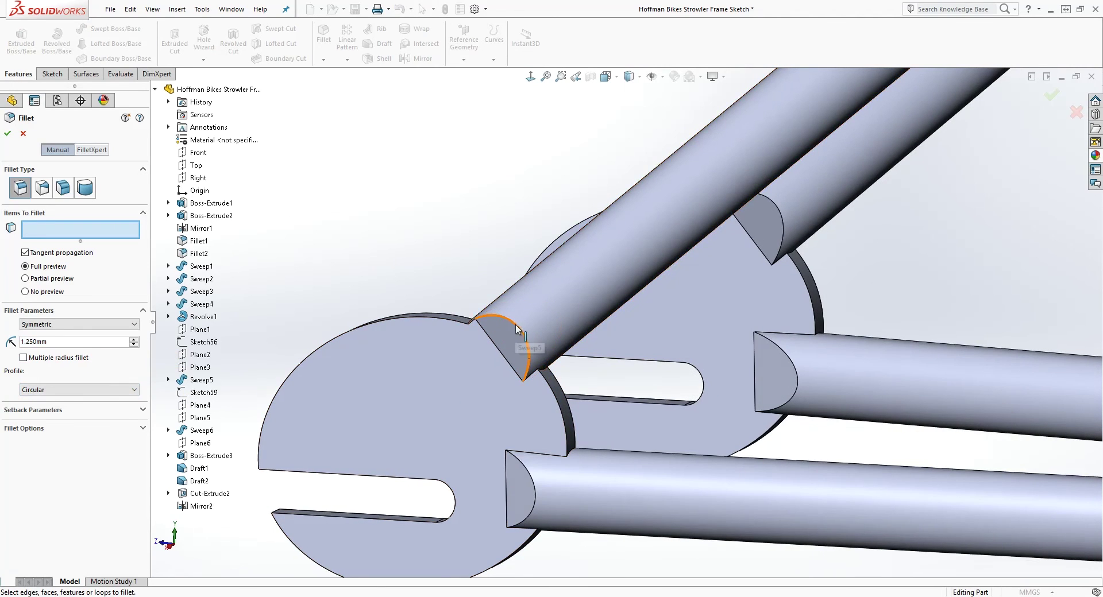
click(520, 344)
click(531, 488)
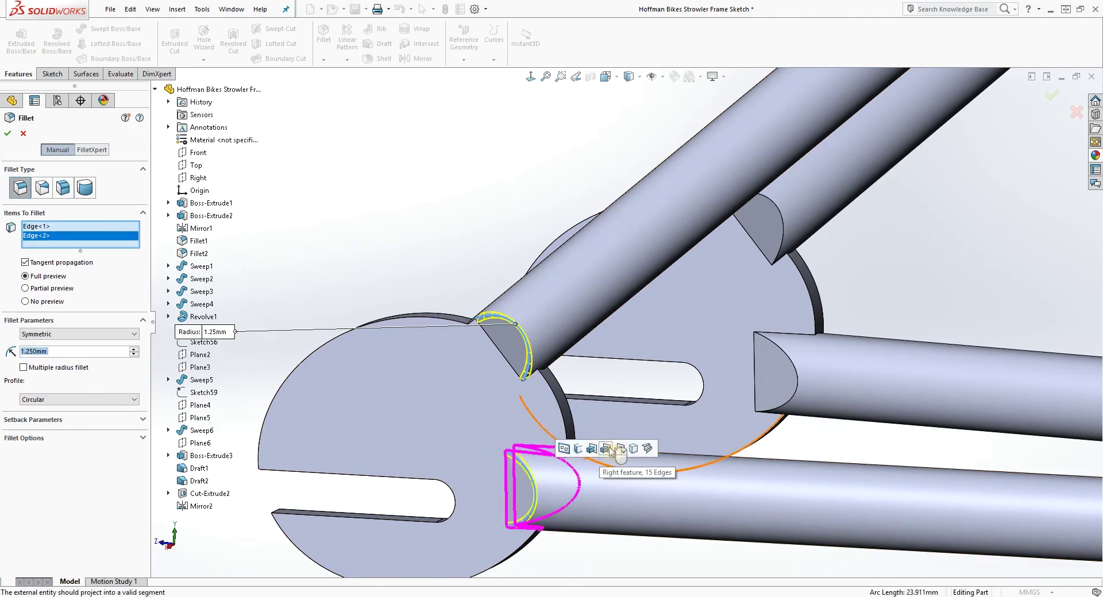
- Add the two curved tube-end edges on the opposite face of the original dropout to the fillet
scroll(576, 468, up, 5)
scroll(603, 461, down, 3)
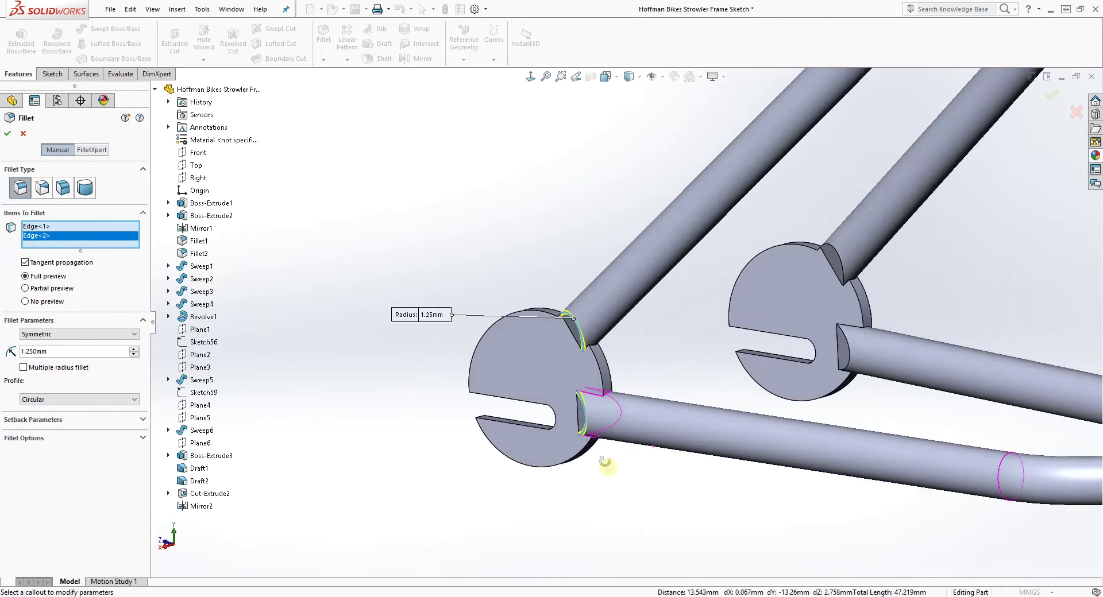
middle_drag(560, 434, 654, 363)
middle_drag(844, 263, 689, 344)
scroll(500, 379, down, 5)
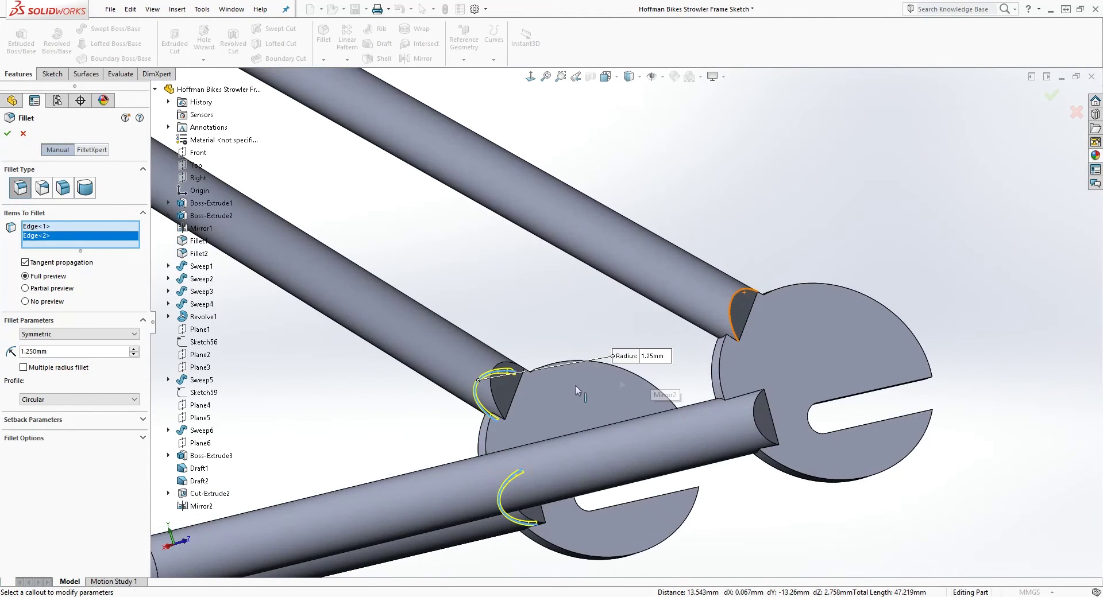
click(493, 376)
click(517, 480)
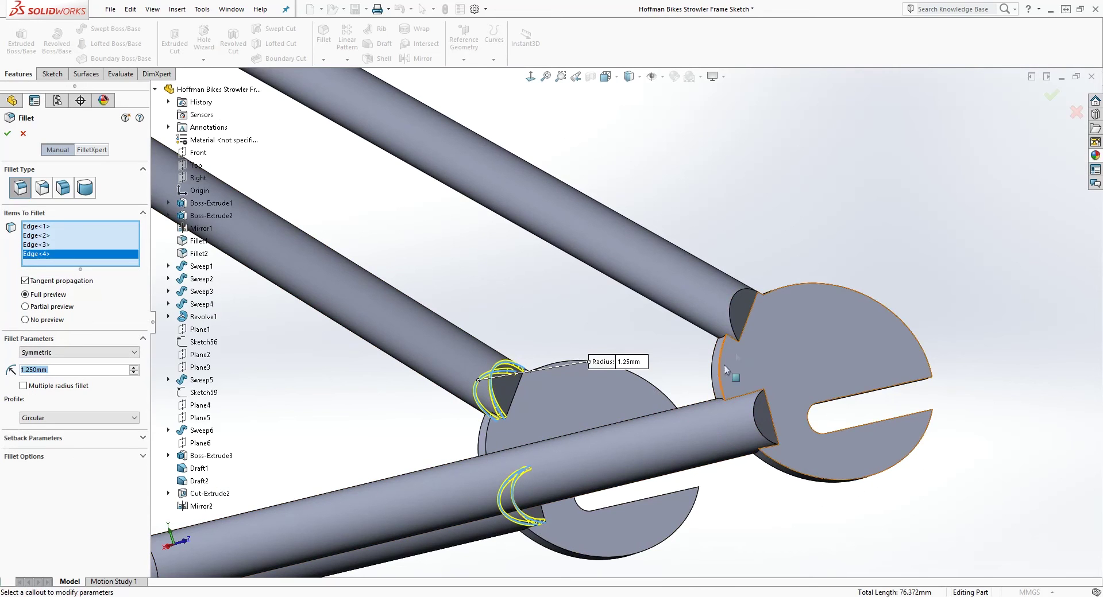
- Add the four curved tube-end edges on both faces of the mirrored dropout to the fillet
click(732, 310)
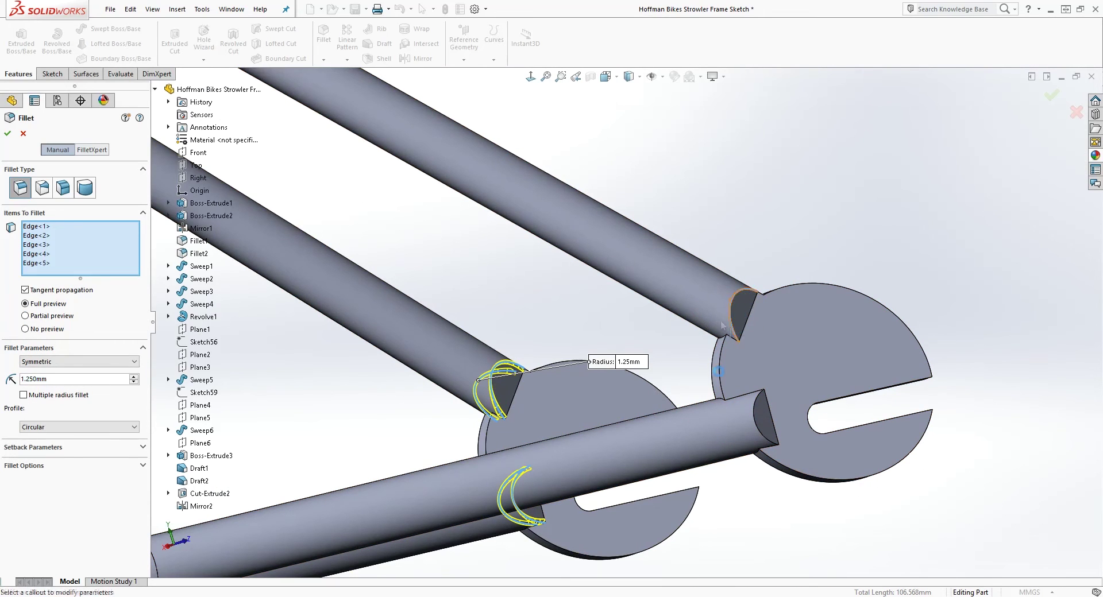
click(758, 420)
middle_drag(741, 468, 683, 450)
click(684, 451)
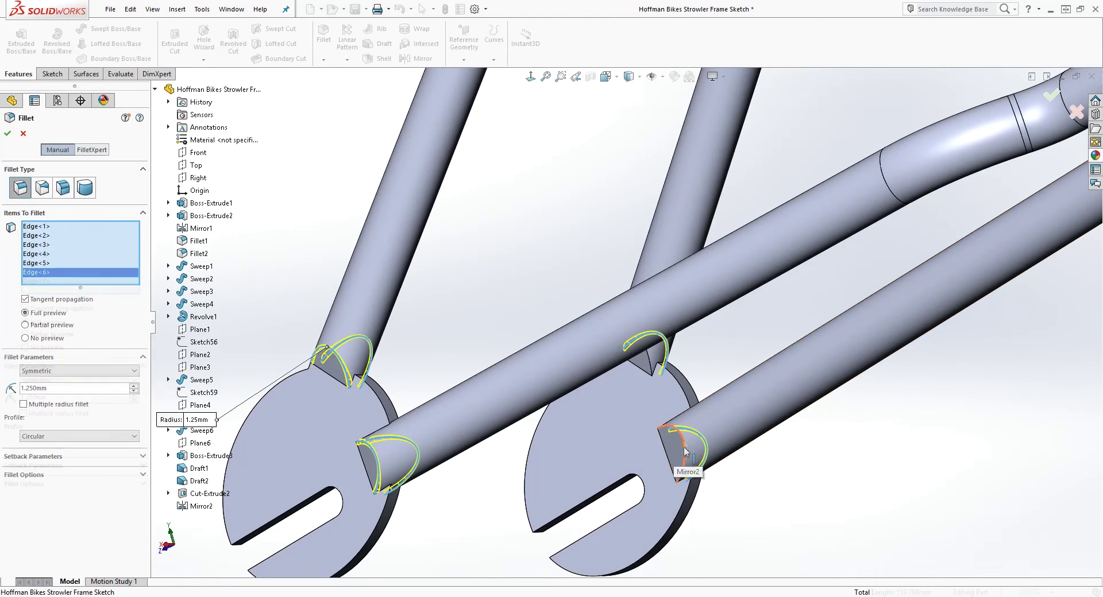
click(645, 374)
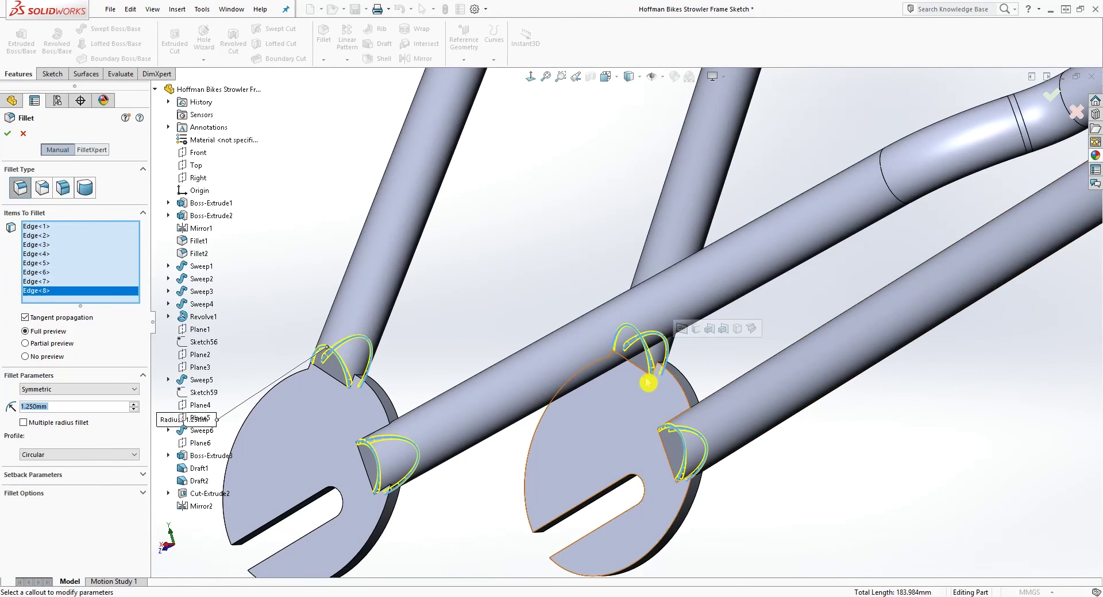
- Add the mirrored dropout's rim edges that meet the tubes within the angle between them to the fillet
mouse_move(677, 381)
middle_down()
mouse_move(647, 407)
mouse_move(681, 367)
middle_up()
scroll(685, 359, down, 3)
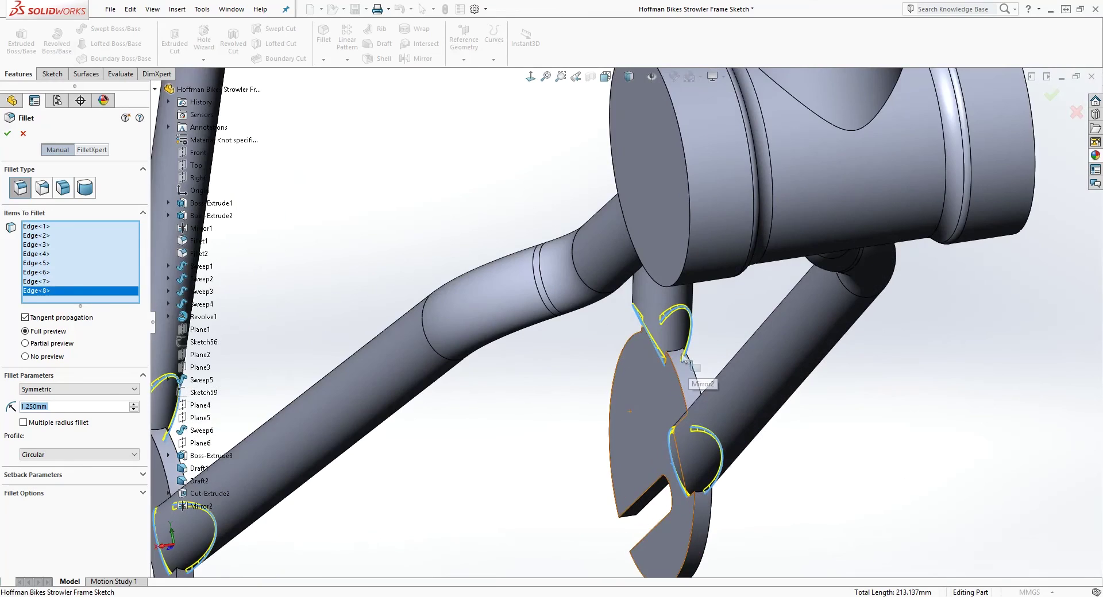
click(672, 353)
middle_drag(674, 355, 700, 425)
click(694, 425)
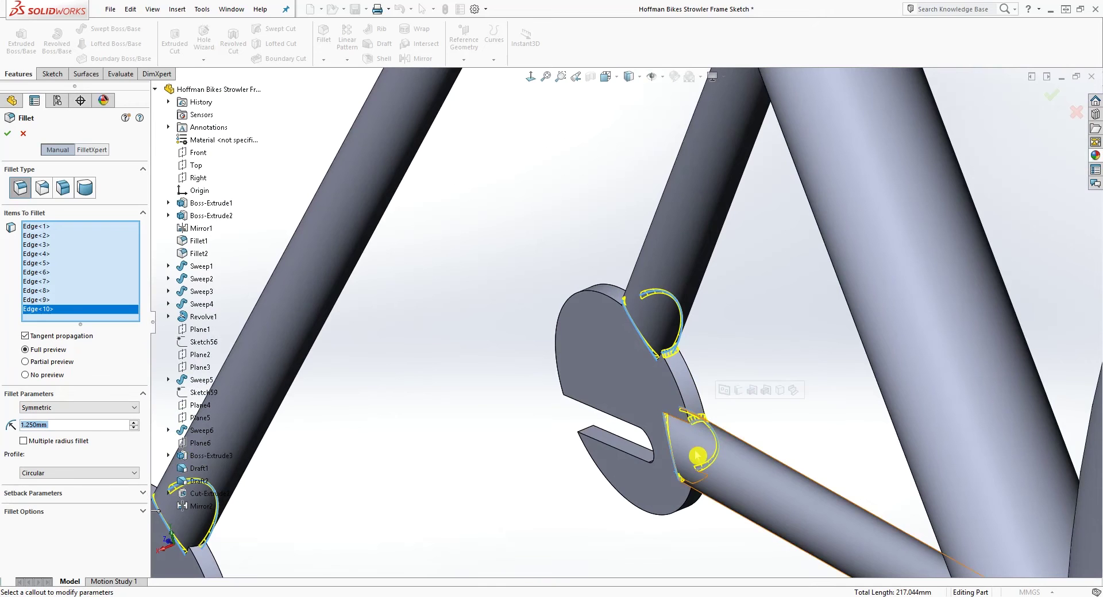
- Add the original dropout's rim edges that meet the tubes within the angle between them to the fillet
scroll(693, 427, up, 5)
middle_drag(551, 419, 530, 403)
scroll(423, 374, down, 5)
middle_drag(424, 373, 424, 328)
click(423, 322)
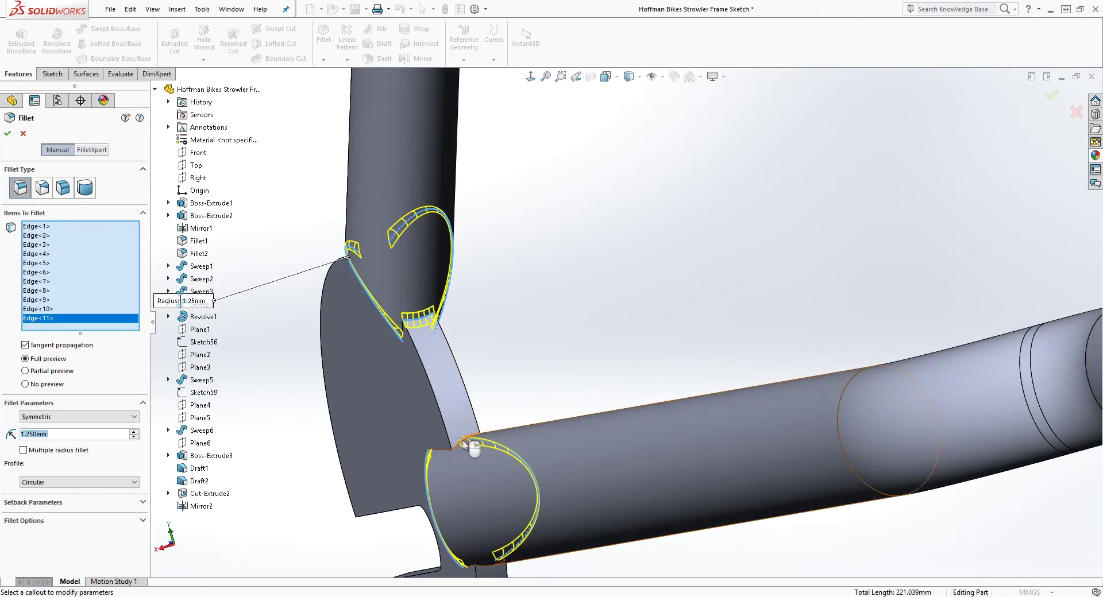
click(488, 432)
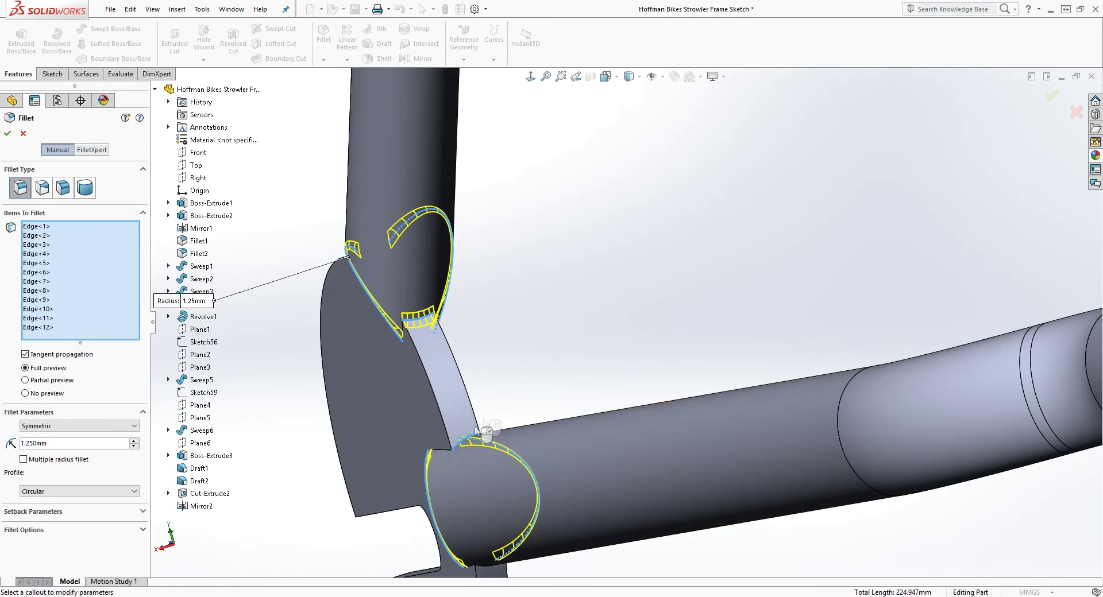
- Add the original dropout's rim edges on the outer sides of both tubes to the fillet
middle_drag(493, 411, 468, 414)
click(313, 273)
middle_drag(672, 372, 653, 476)
scroll(653, 477, up, 5)
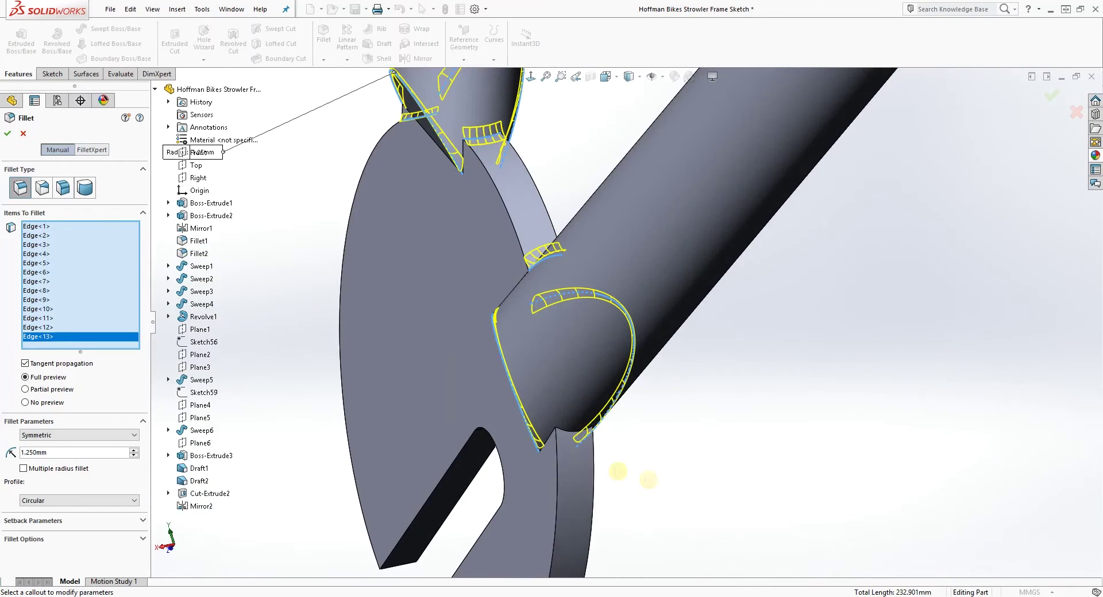
click(565, 435)
- Add the mirrored dropout's rim edges on the outer sides of both tubes and apply the 1.25 mm fillet
middle_drag(792, 438, 730, 316)
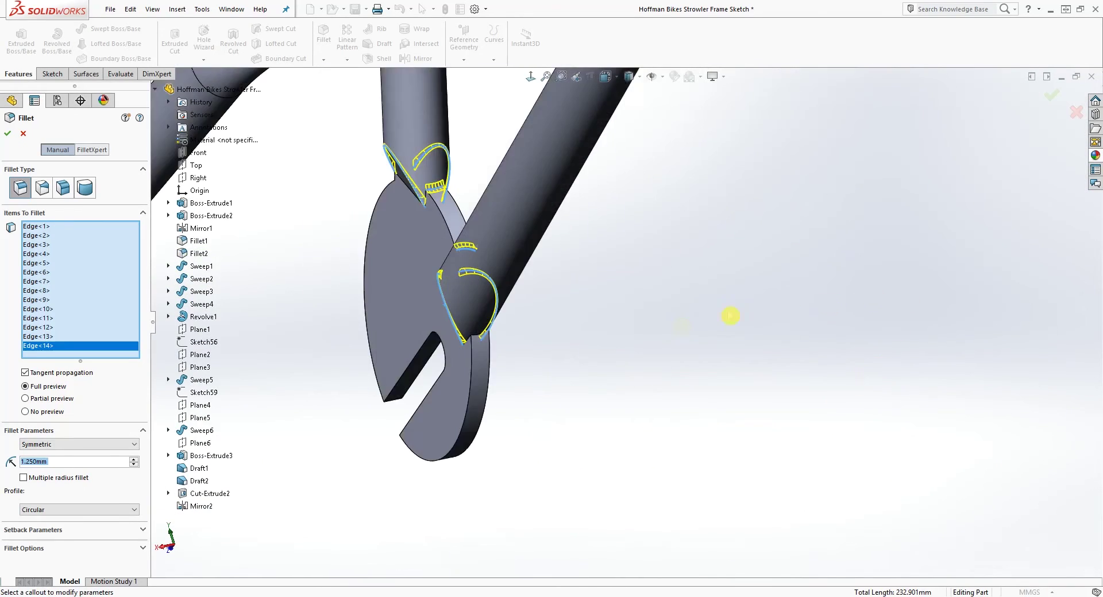
scroll(402, 343, up, 5)
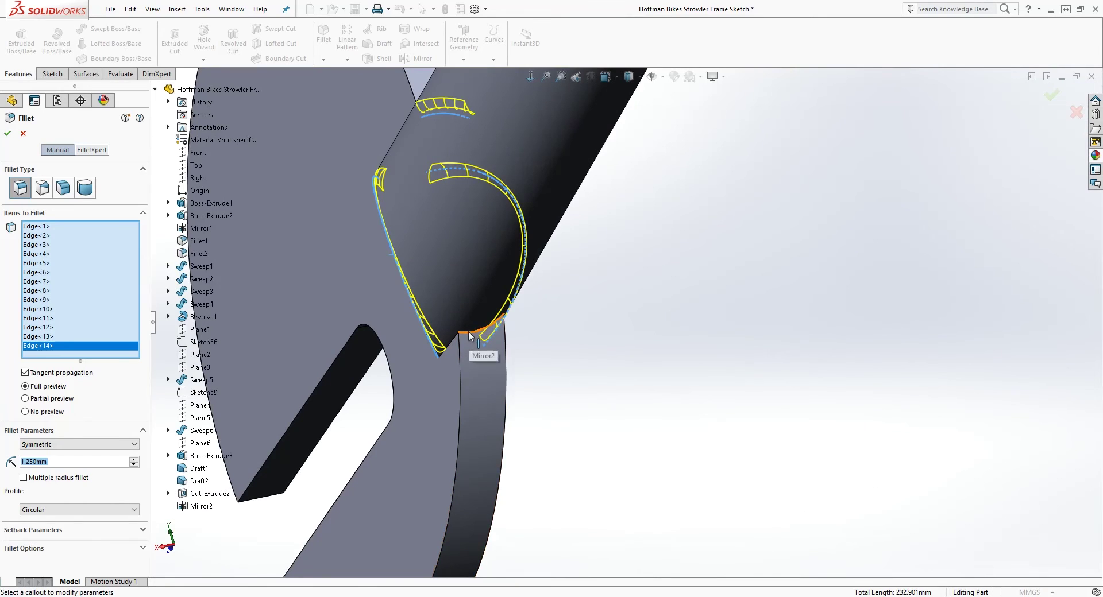
click(469, 337)
middle_drag(470, 336, 611, 368)
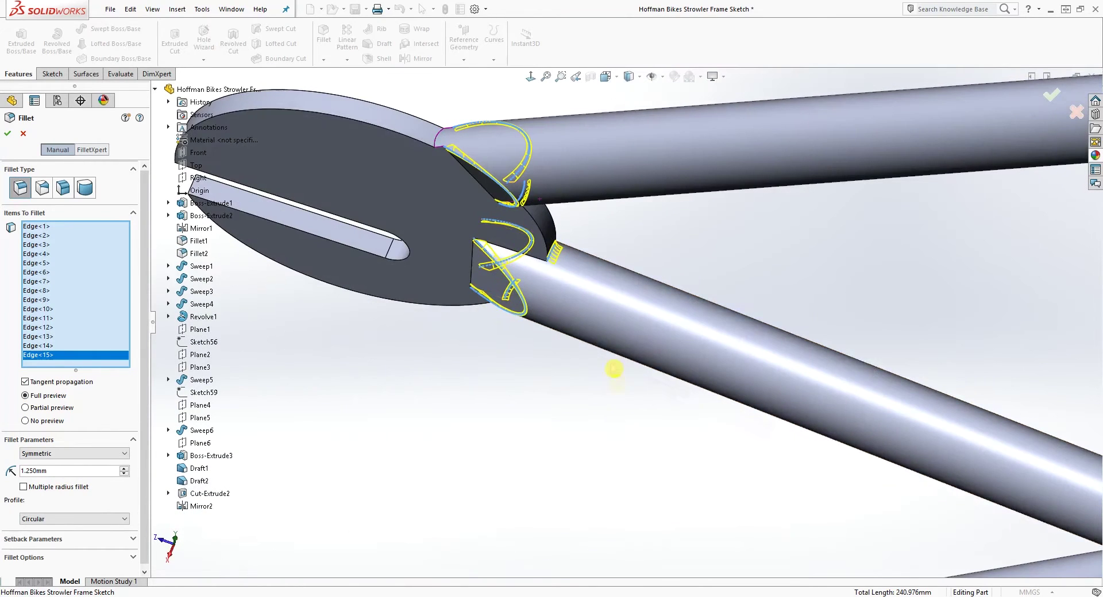
click(438, 141)
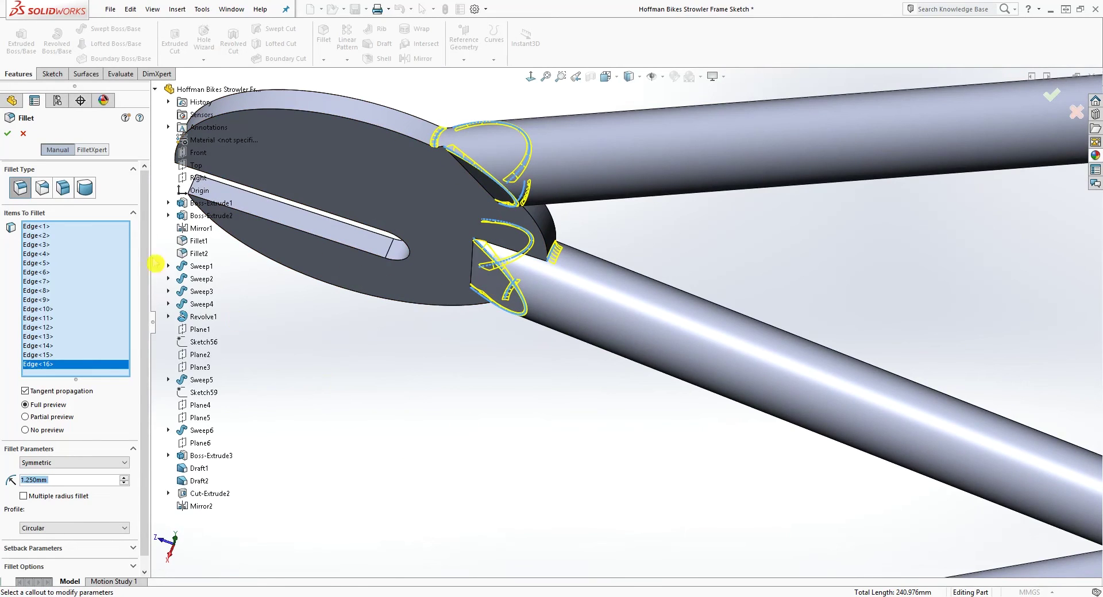
click(8, 135)
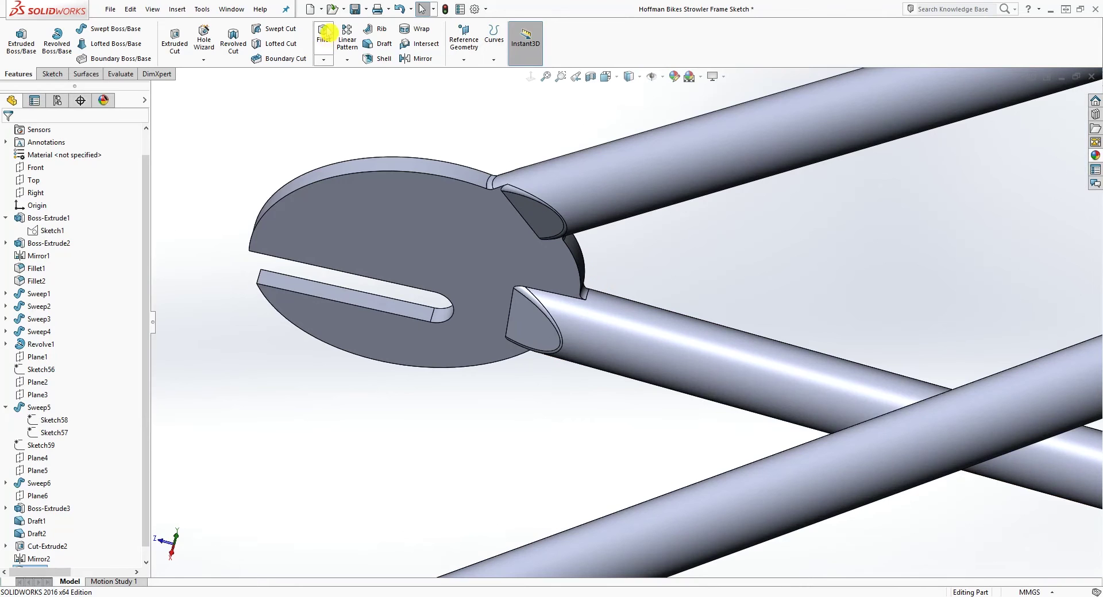
- Start another 1.25 mm fillet with the four straight edges where the tube ends meet both faces of the mirrored dropout
click(325, 35)
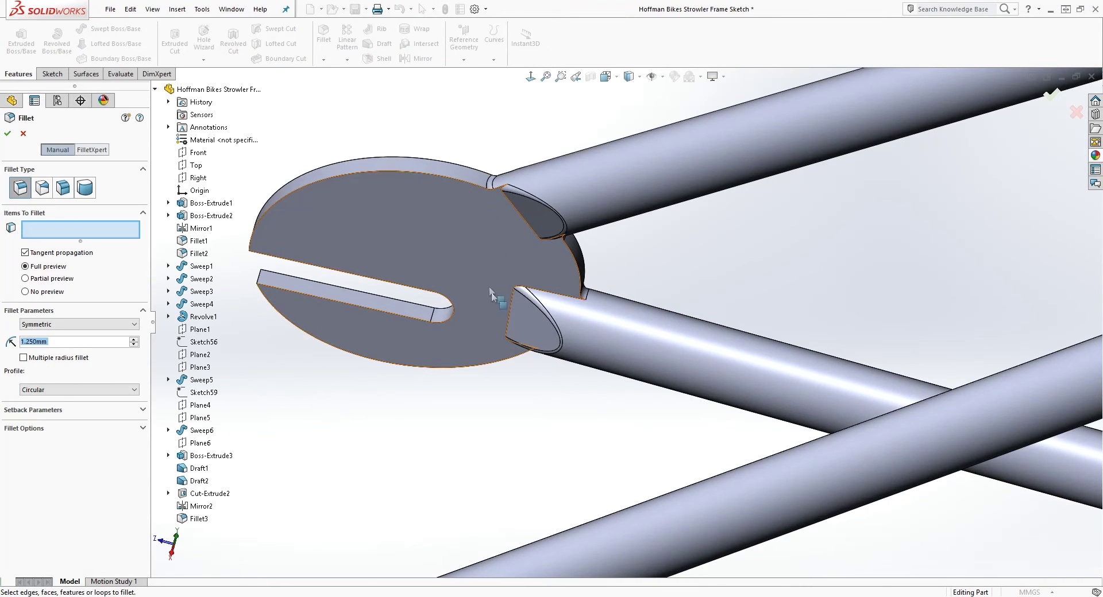
click(516, 304)
middle_drag(615, 265, 476, 234)
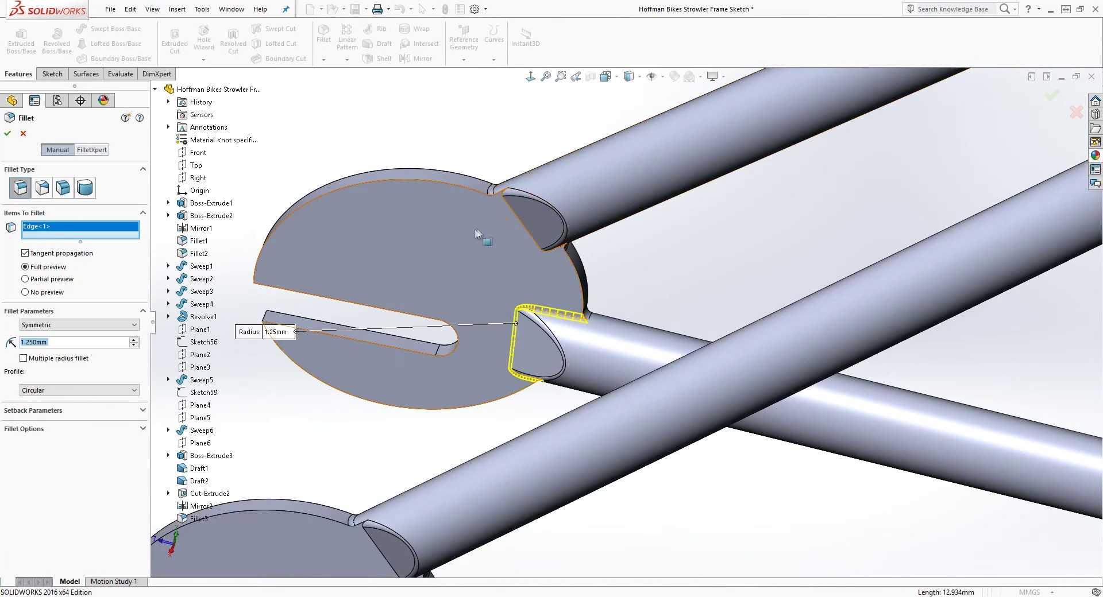
click(517, 225)
middle_drag(610, 242, 660, 480)
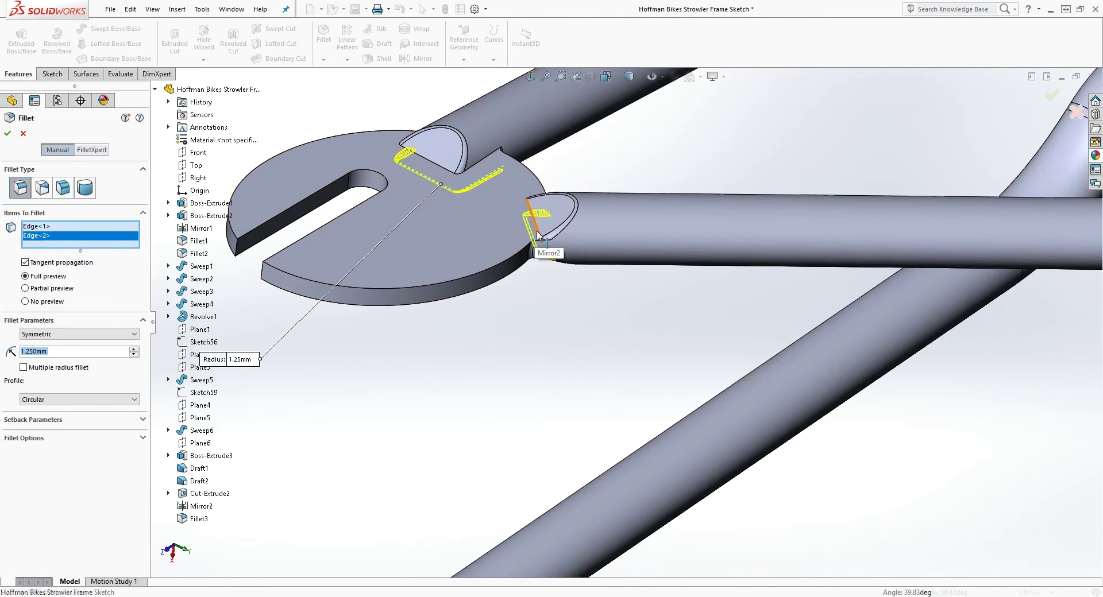
click(538, 235)
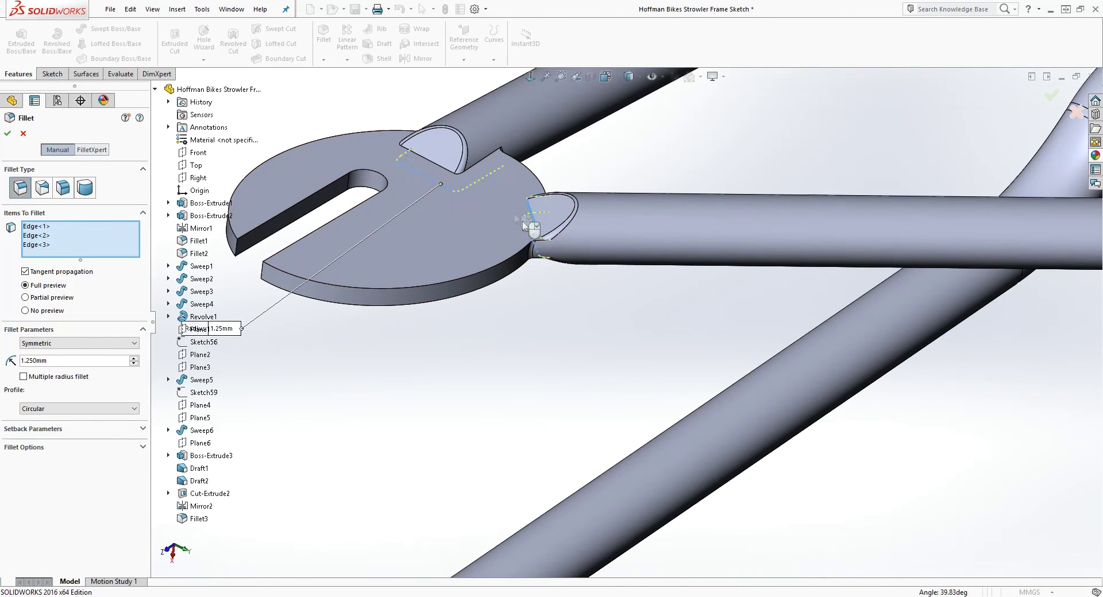
click(433, 167)
- Add the two straight tube-end edges on one face of the original dropout to the fillet
middle_drag(432, 168, 734, 552)
scroll(730, 555, down, 5)
scroll(517, 389, down, 2)
middle_click(455, 344)
middle_drag(456, 344, 459, 219)
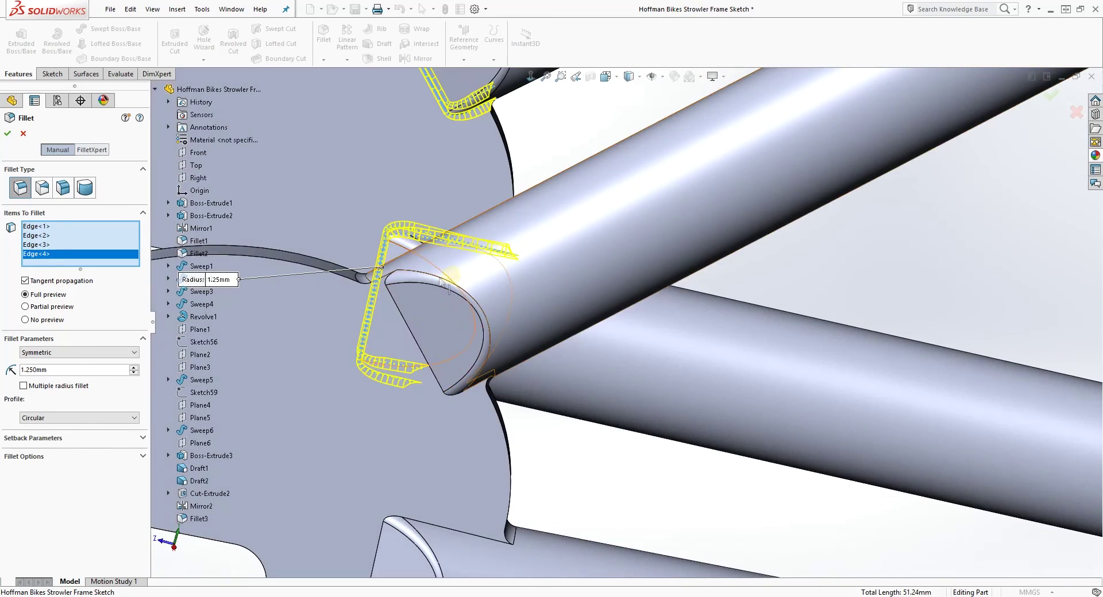
click(413, 341)
middle_drag(493, 450, 497, 460)
scroll(568, 406, down, 3)
click(567, 402)
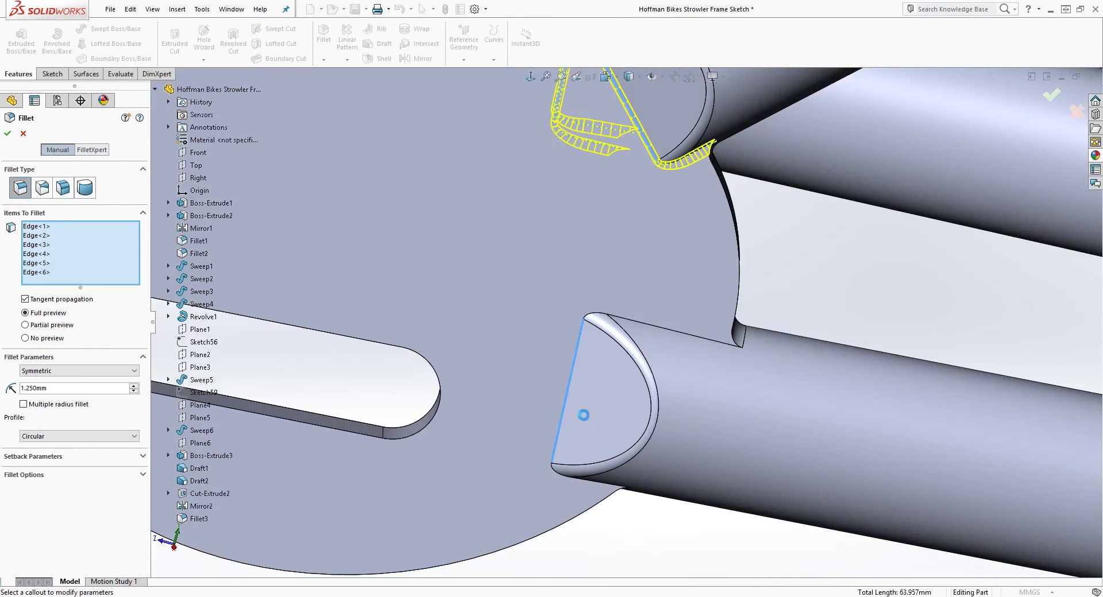
- Add the two straight tube-end edges on the original dropout's other face and apply the 1.25 mm fillet
middle_drag(583, 413, 640, 335)
scroll(641, 334, down, 5)
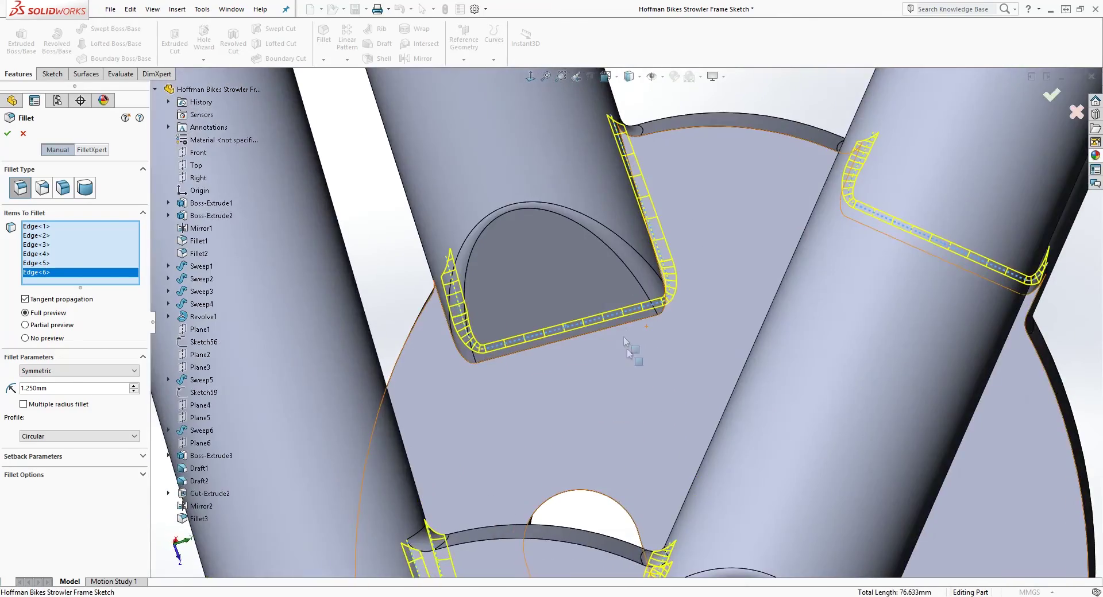
click(644, 320)
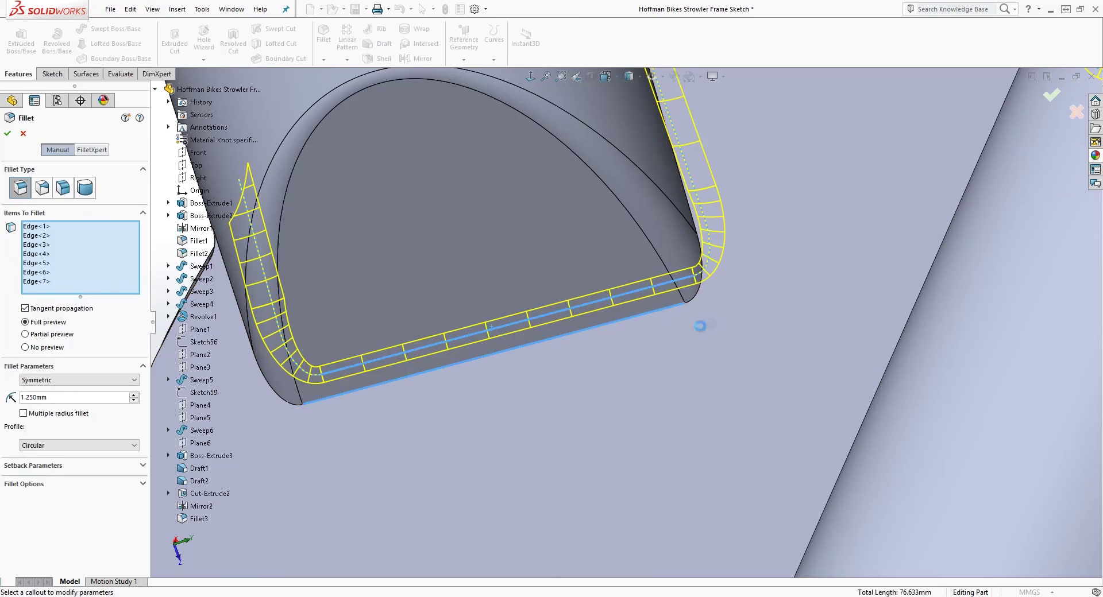
scroll(718, 333, up, 5)
middle_drag(792, 312, 844, 291)
scroll(833, 321, down, 5)
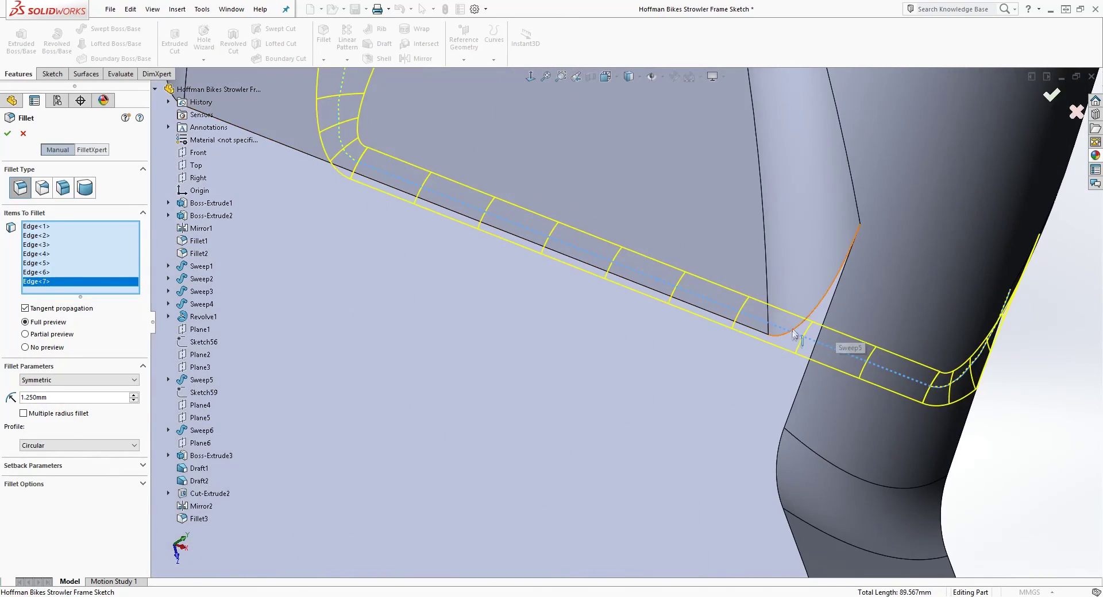
click(795, 335)
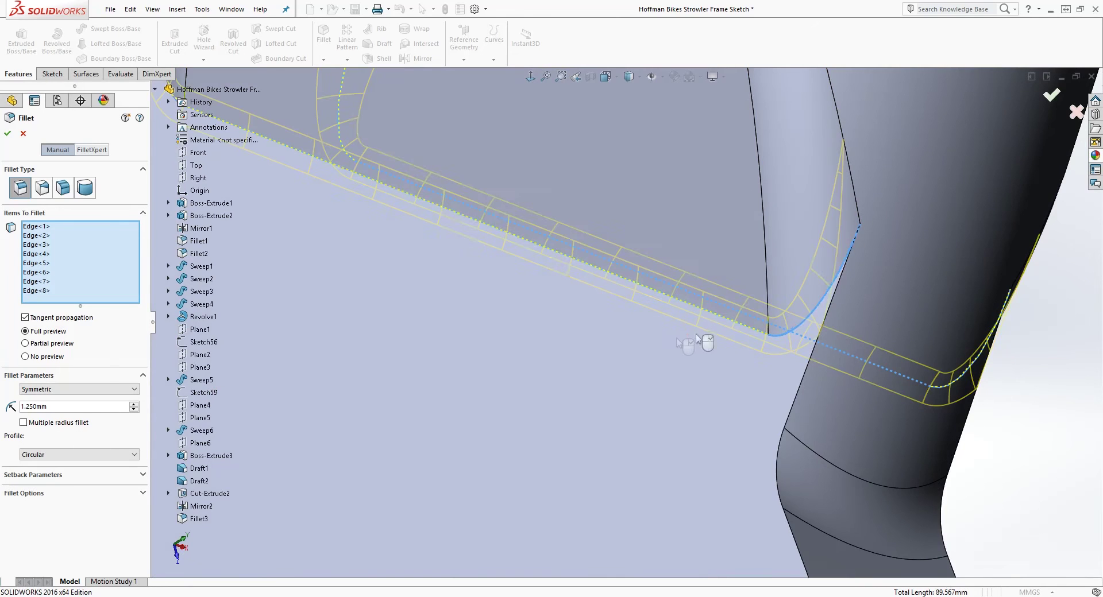
scroll(609, 389, up, 5)
scroll(595, 394, up, 8)
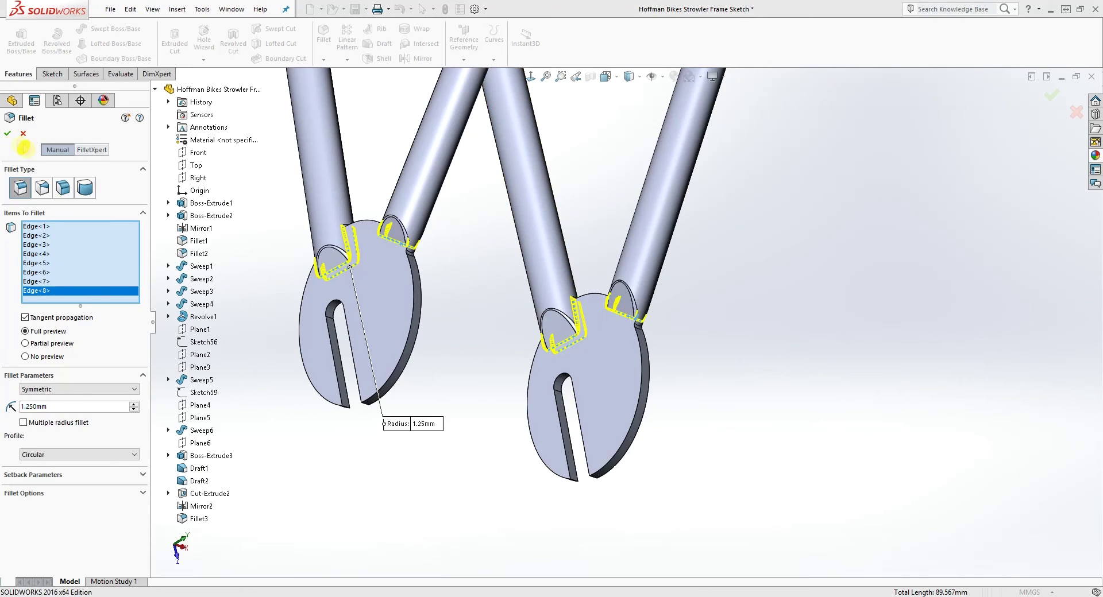
click(13, 138)
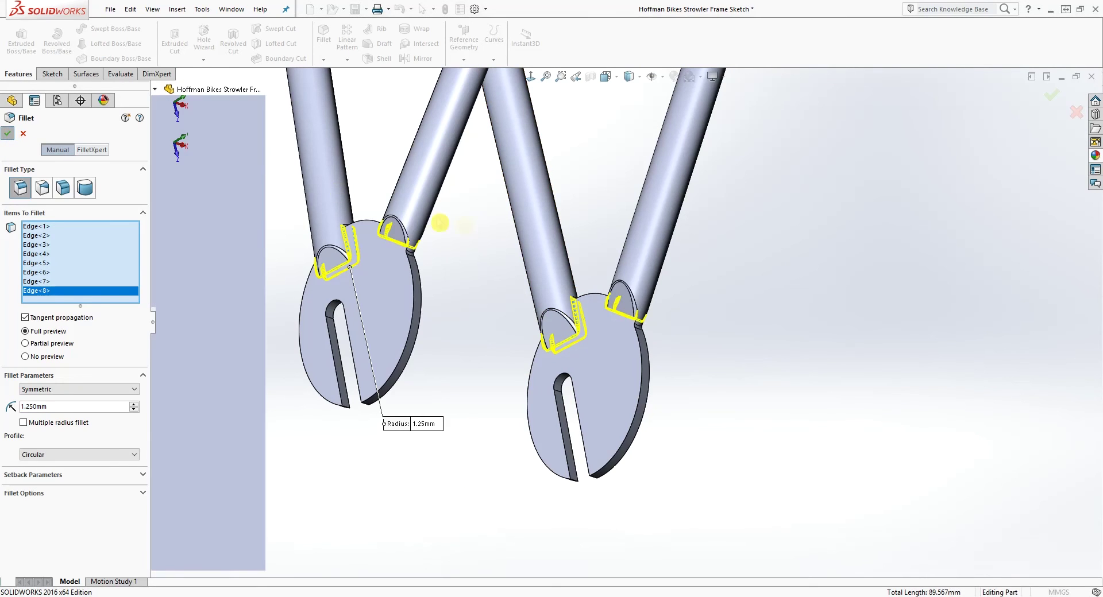
- Start another 1.25 mm fillet and select both flat faces of the original dropout plate
middle_drag(618, 353, 467, 186)
scroll(713, 379, down, 2)
scroll(712, 379, down, 1)
middle_drag(712, 379, 754, 350)
scroll(594, 443, up, 2)
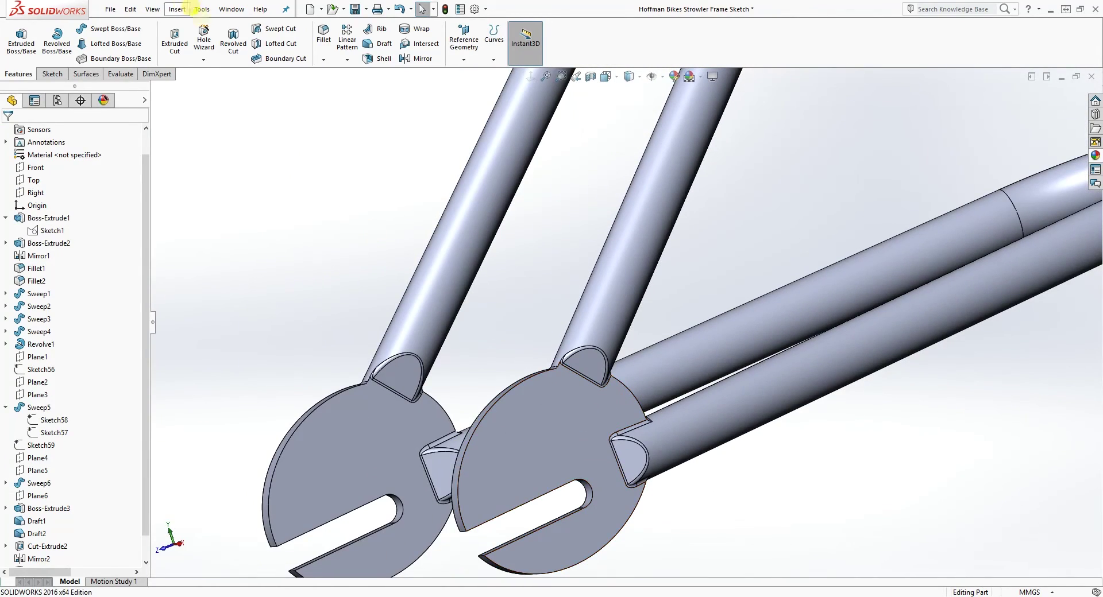
click(325, 35)
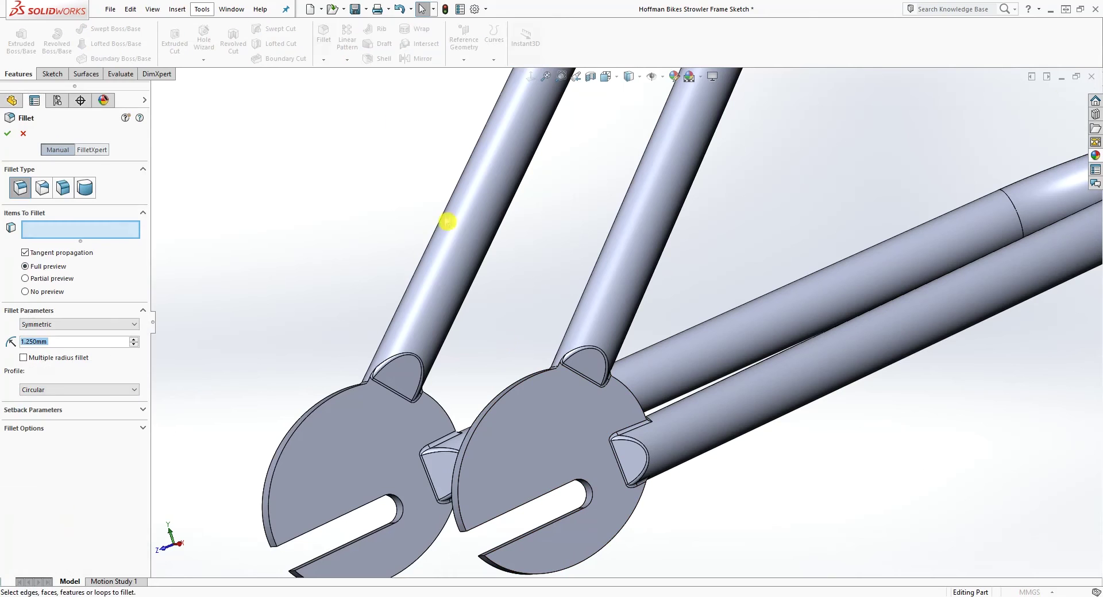
click(539, 402)
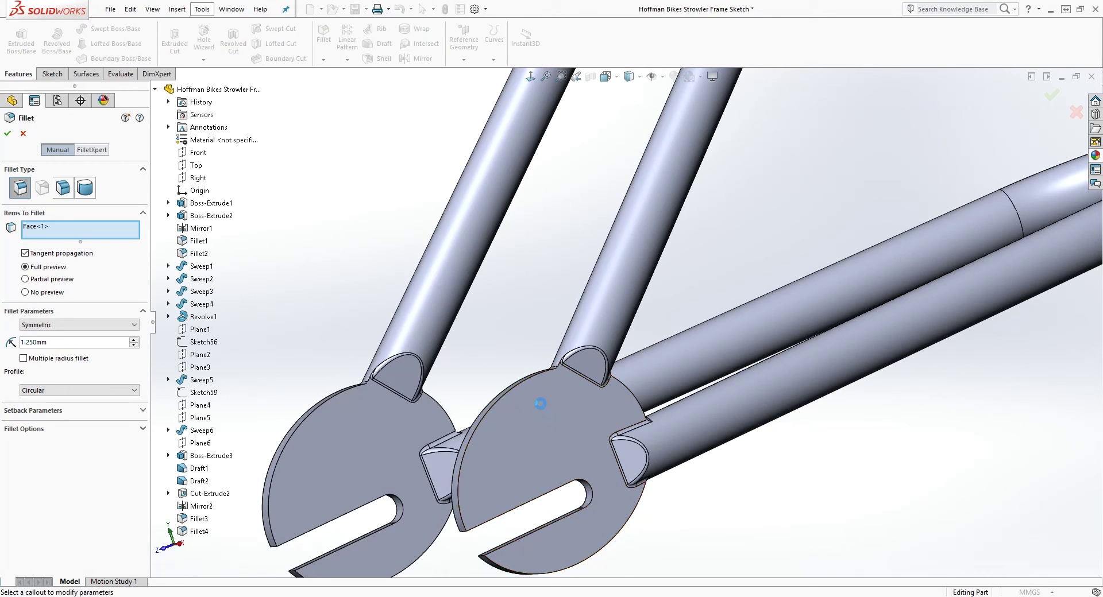
middle_drag(665, 503, 795, 413)
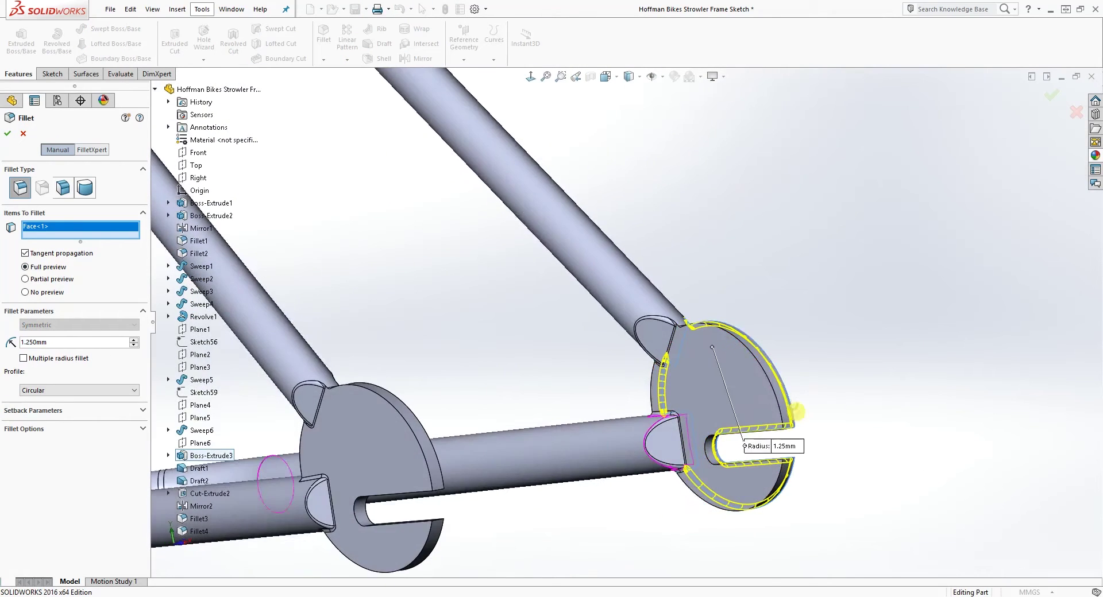
click(706, 384)
middle_drag(864, 440, 785, 443)
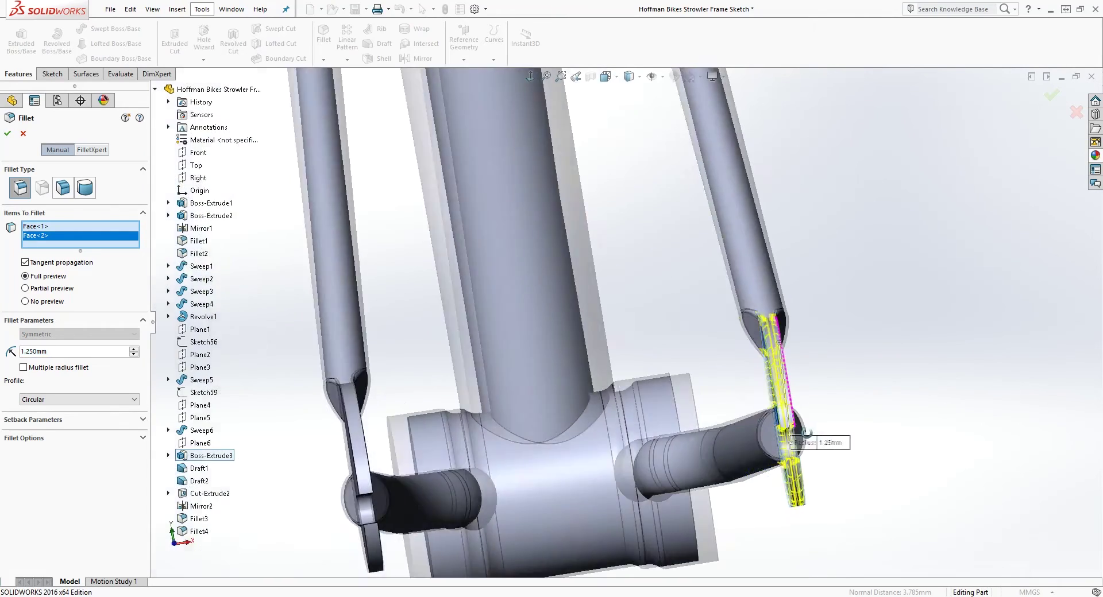
- Add the two short edges at the original dropout's slot opening to the 1.25 mm fillet
scroll(734, 423, down, 5)
click(642, 370)
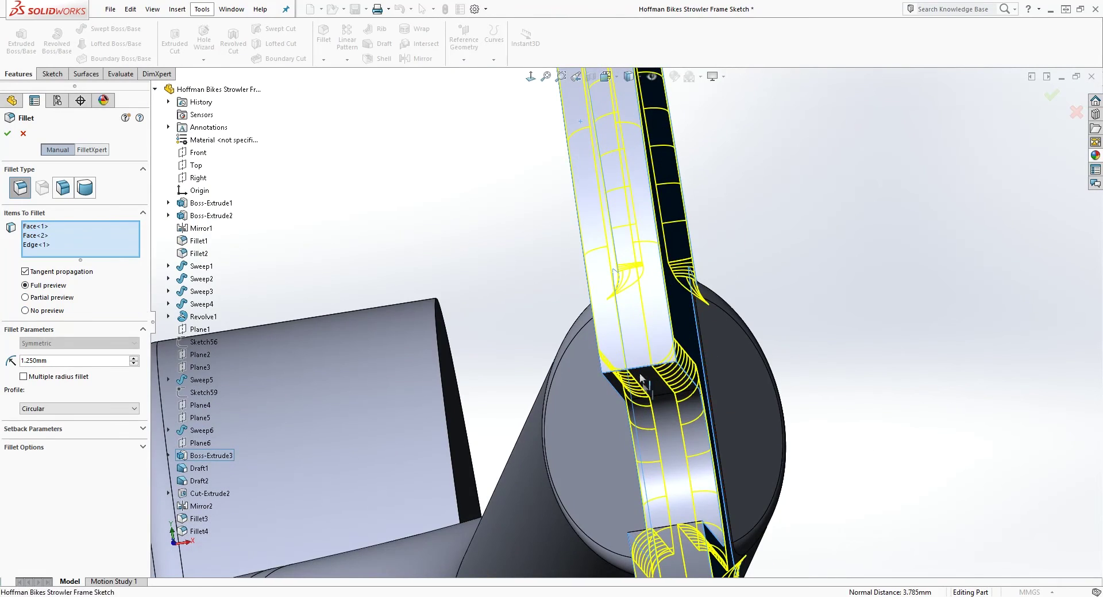
middle_drag(671, 432, 649, 455)
click(649, 418)
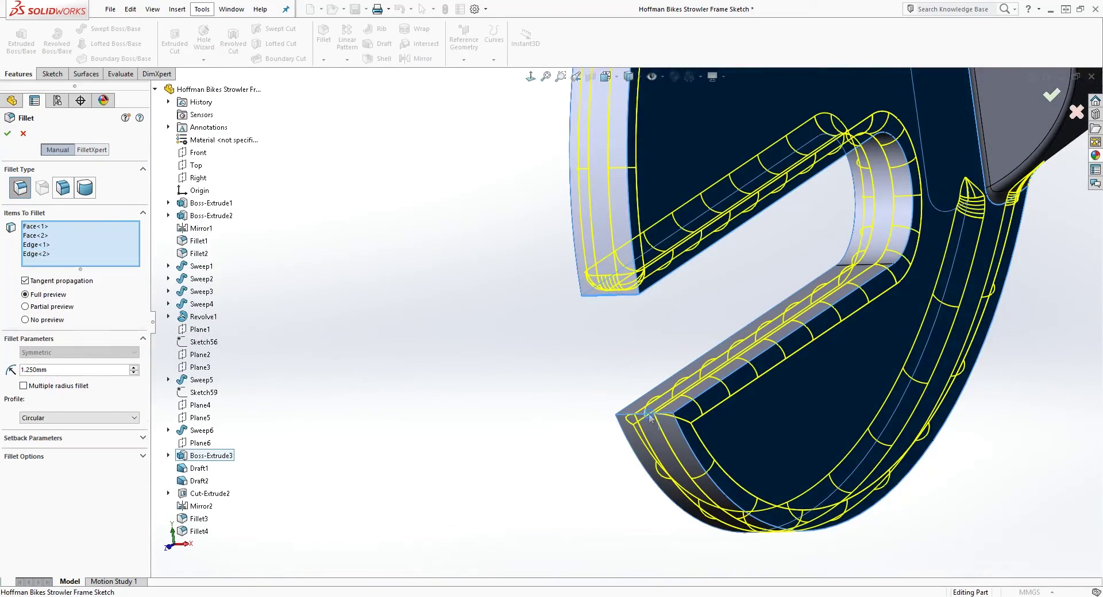
- Add both flat faces of the mirrored dropout plate to the 1.25 mm fillet
scroll(721, 436, up, 3)
middle_drag(808, 394, 456, 275)
click(444, 278)
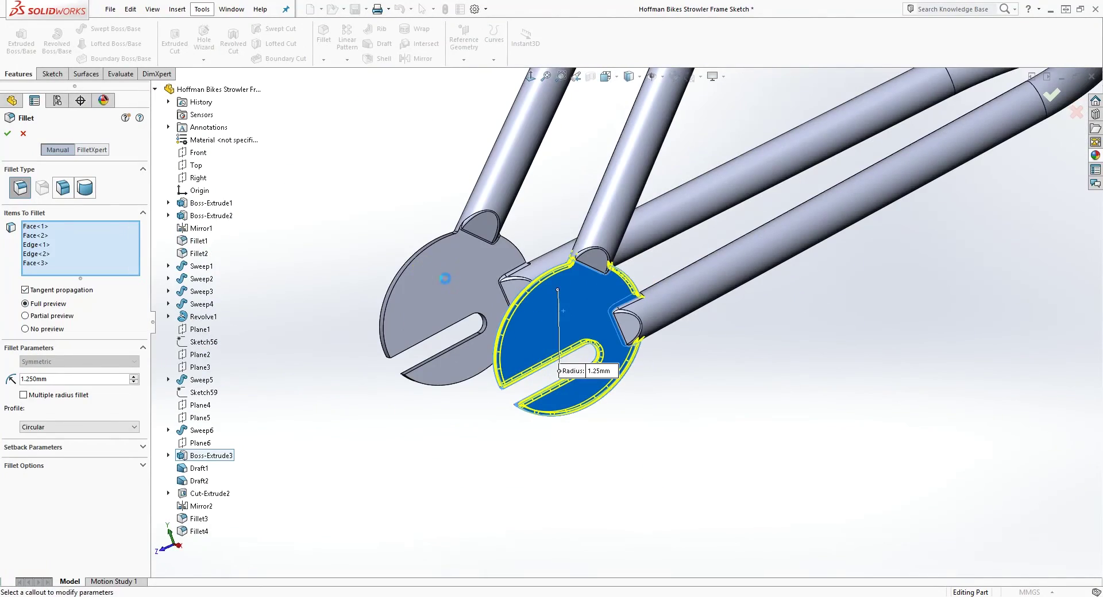
click(435, 309)
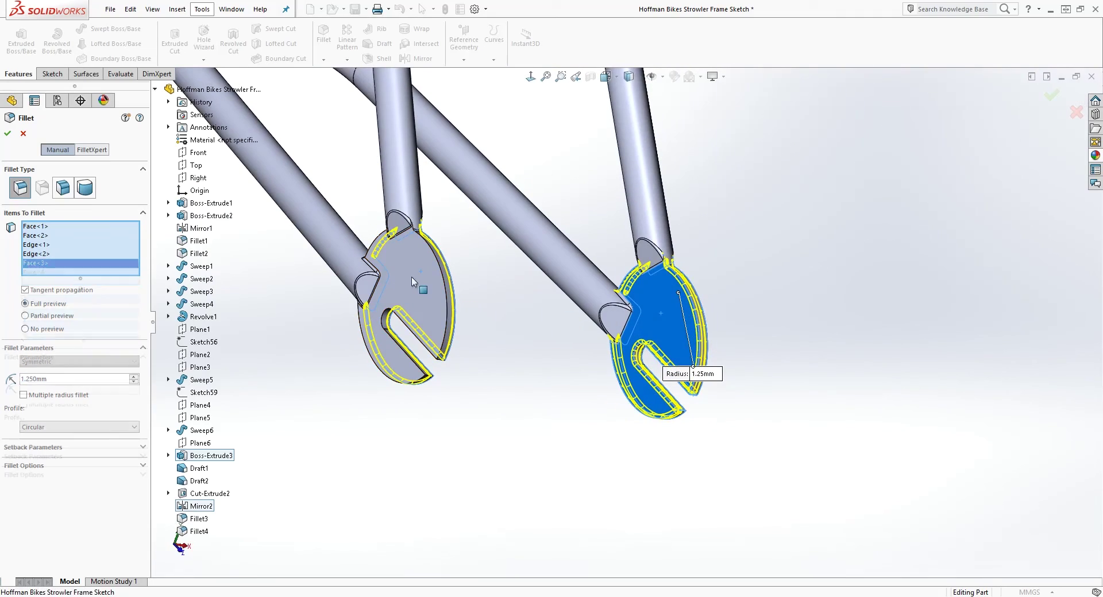
middle_drag(499, 376, 438, 332)
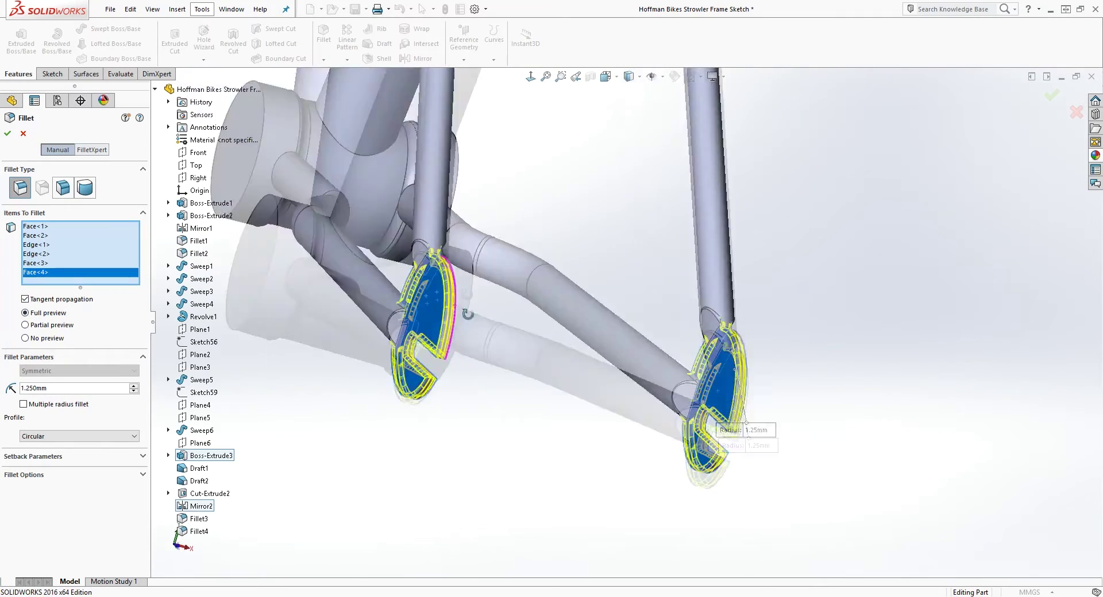
- Add the two short edges at the mirrored dropout's slot opening and apply the 1.25 mm fillet
scroll(439, 332, down, 8)
click(613, 491)
scroll(622, 434, up, 8)
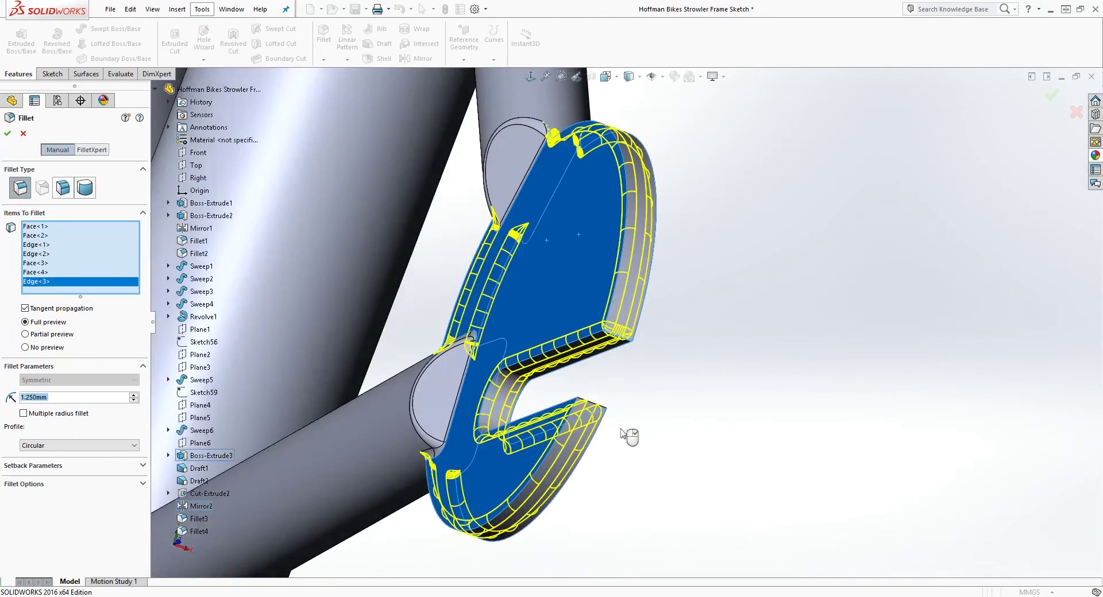
middle_drag(622, 433, 591, 504)
scroll(591, 504, down, 6)
click(601, 402)
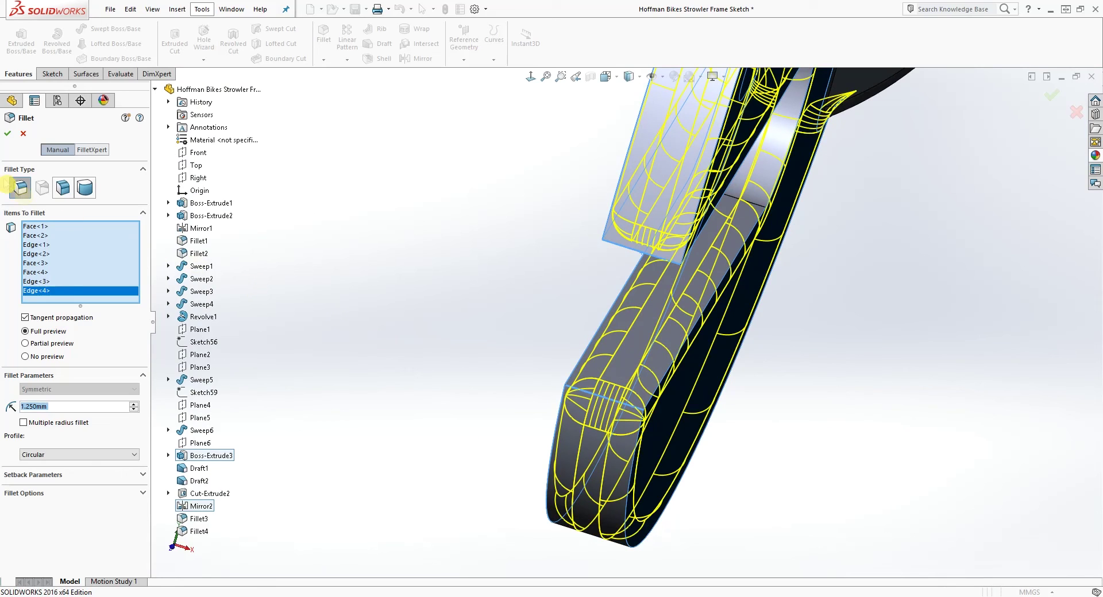
scroll(11, 141, up, 2)
click(13, 141)
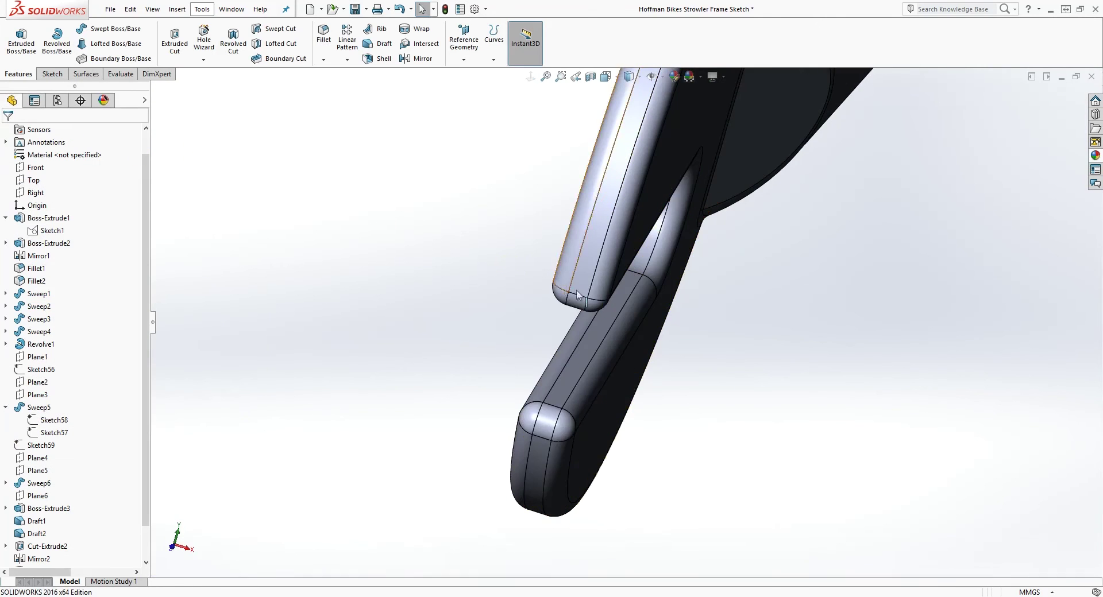
- Inspect the rounded dropouts, the rear stays and the overall shape of the frame
scroll(704, 341, up, 6)
middle_drag(797, 323, 823, 286)
scroll(850, 295, up, 8)
scroll(864, 282, down, 4)
middle_drag(764, 269, 609, 241)
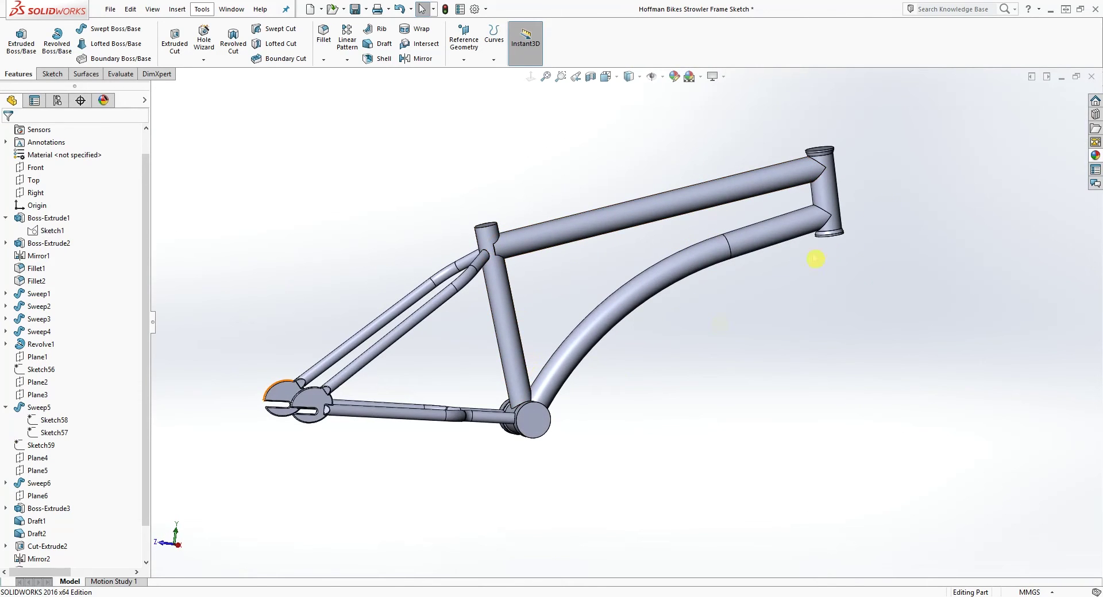
scroll(513, 394, down, 2)
middle_drag(482, 287, 475, 373)
scroll(86, 327, up, 1)
scroll(94, 335, down, 2)
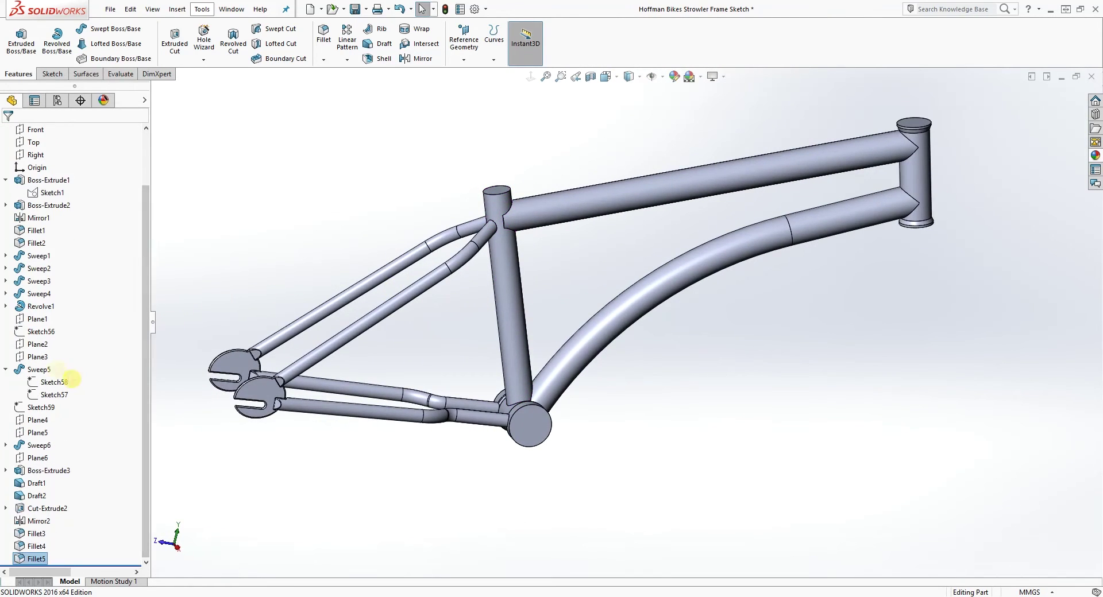
- Start a new sketch on Plane2, viewed square-on with the seat stays in front of the bottom bracket shell
click(43, 347)
middle_drag(626, 307, 598, 360)
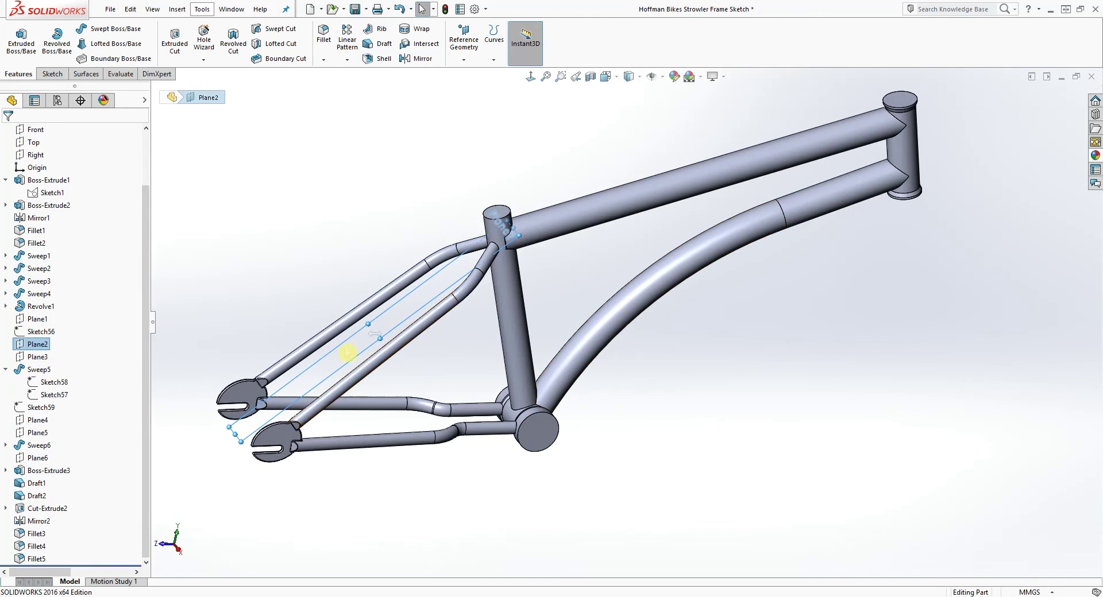
click(53, 74)
click(17, 39)
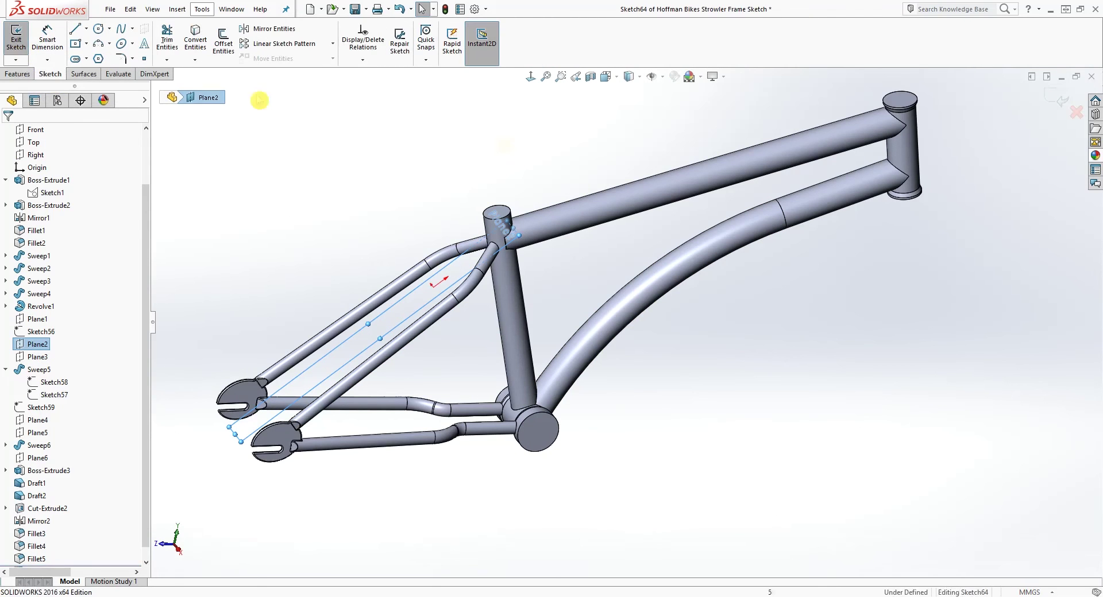
click(532, 78)
scroll(678, 418, down, 5)
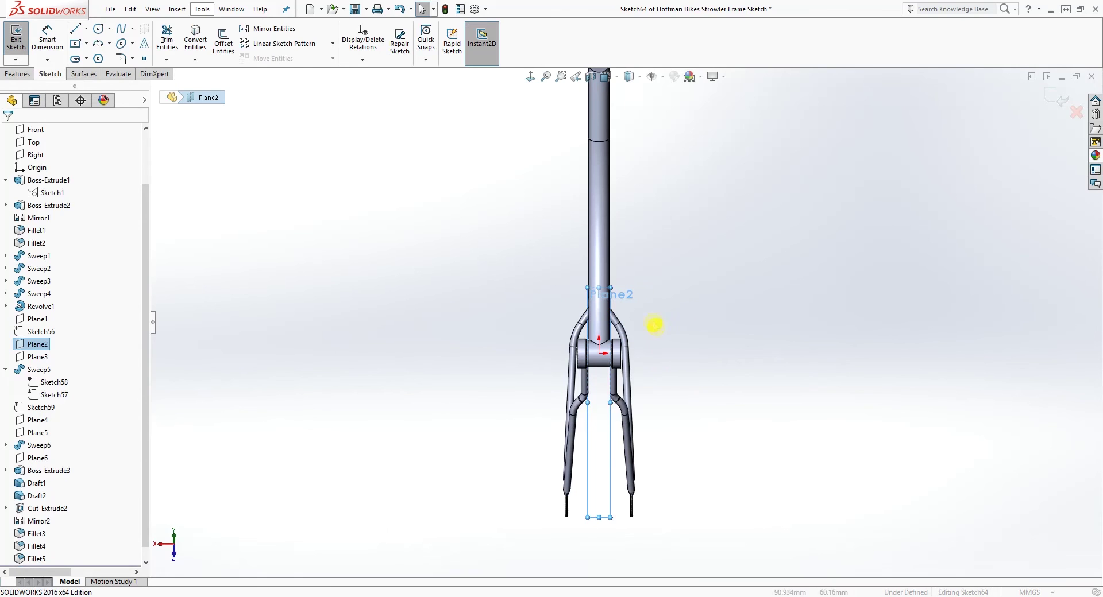
middle_drag(645, 377, 617, 293)
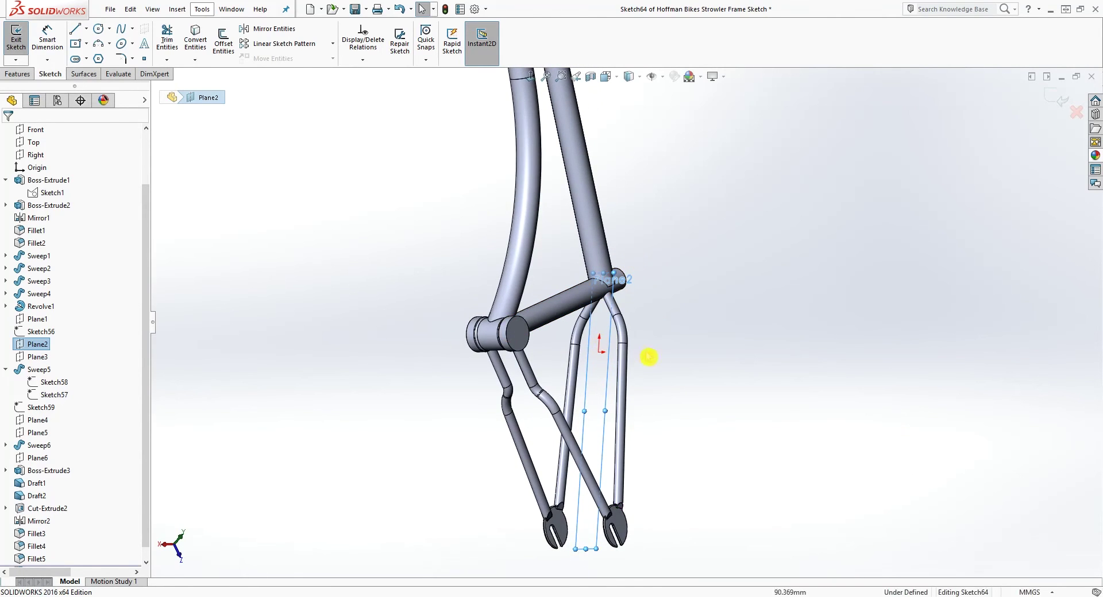
click(532, 77)
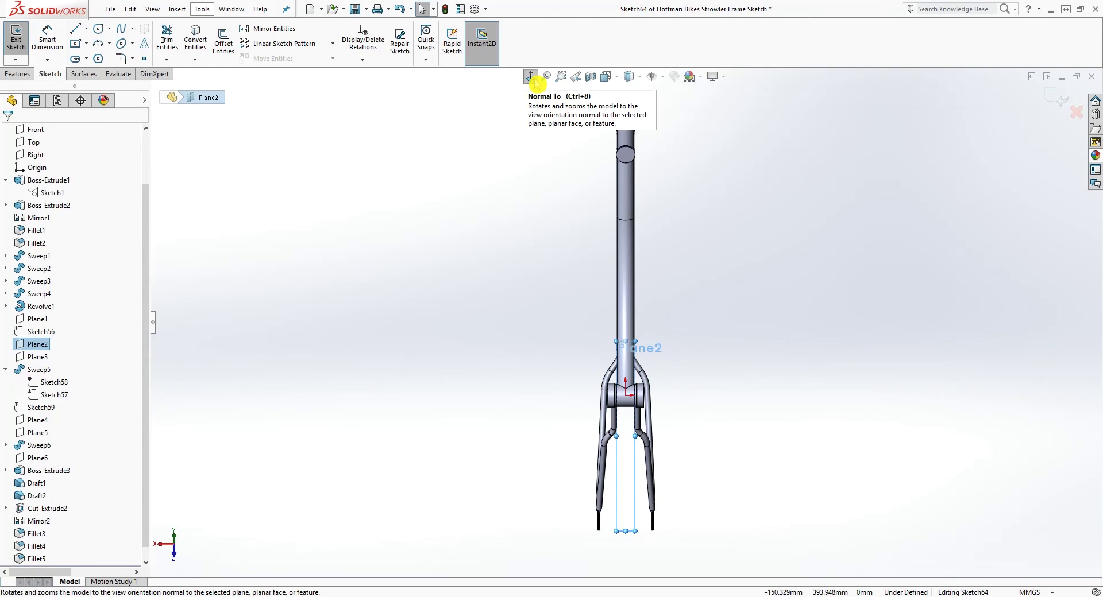
click(534, 78)
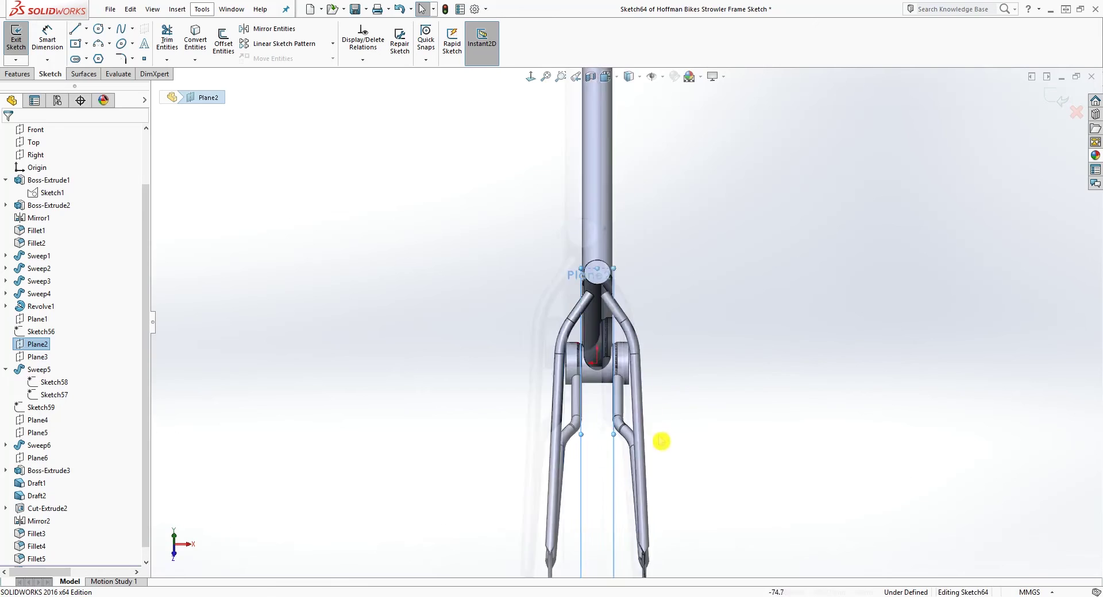
middle_drag(639, 406, 575, 352)
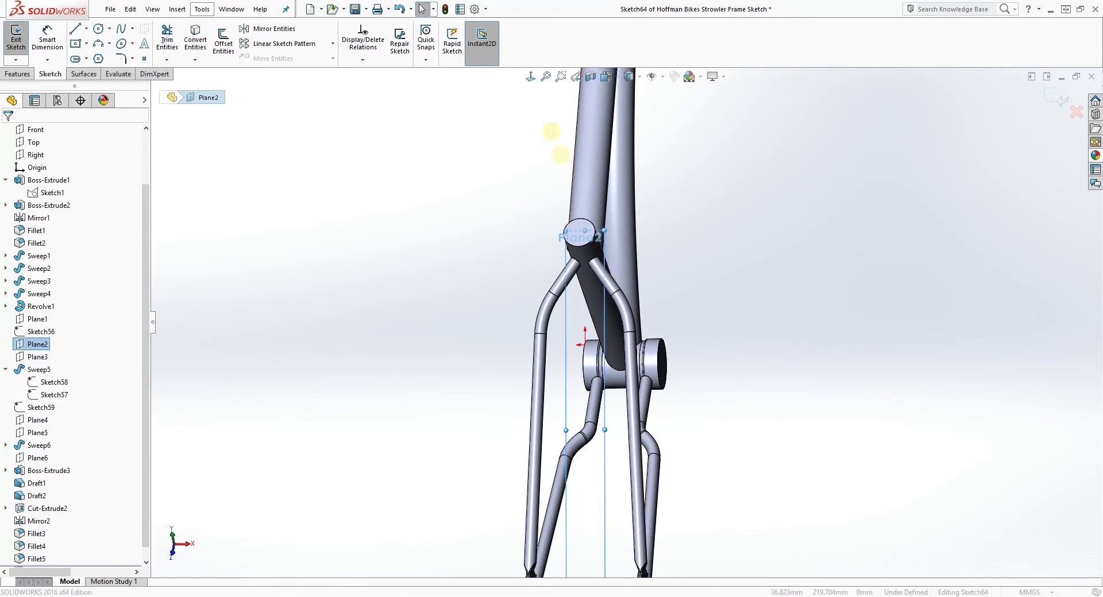
click(537, 83)
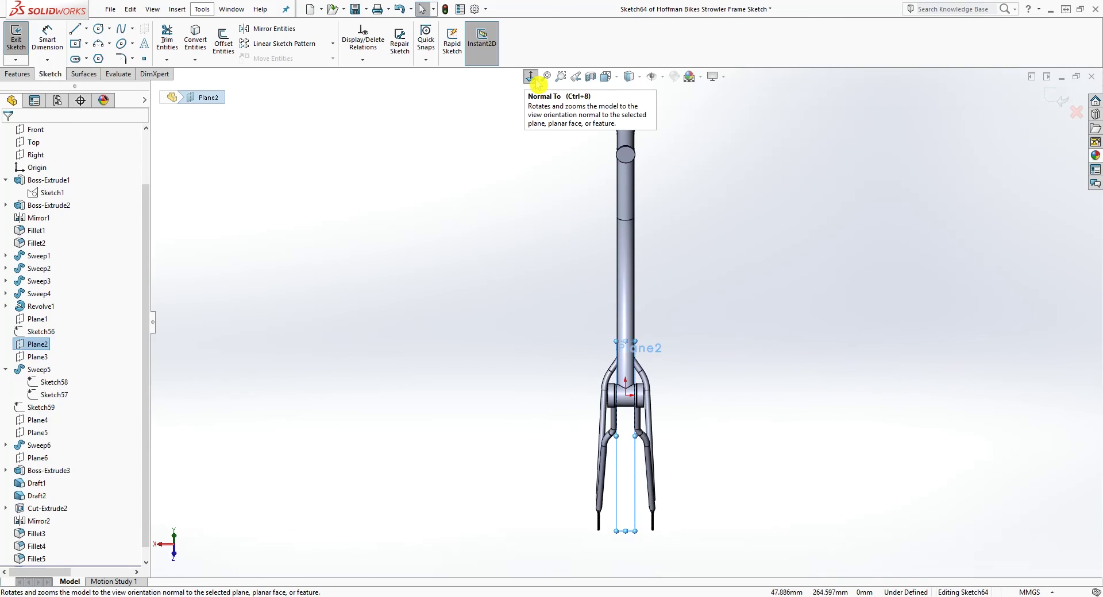
click(535, 78)
scroll(645, 433, down, 5)
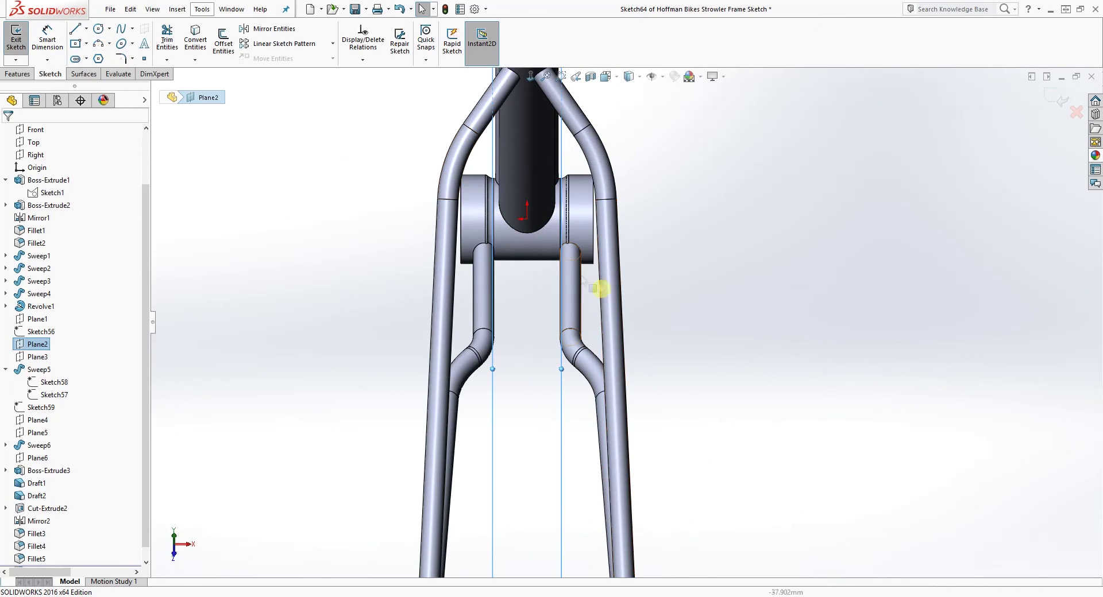
scroll(538, 232, down, 1)
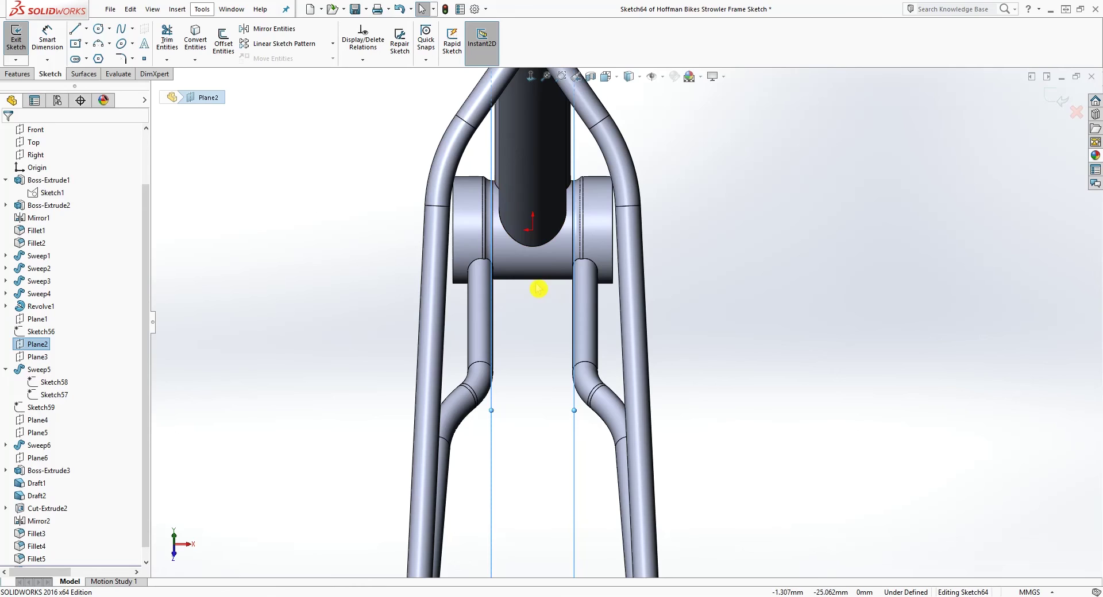
- Sketch a horizontal midpoint line about 100 mm long across the bottom bracket shell, just below the origin
key(l)
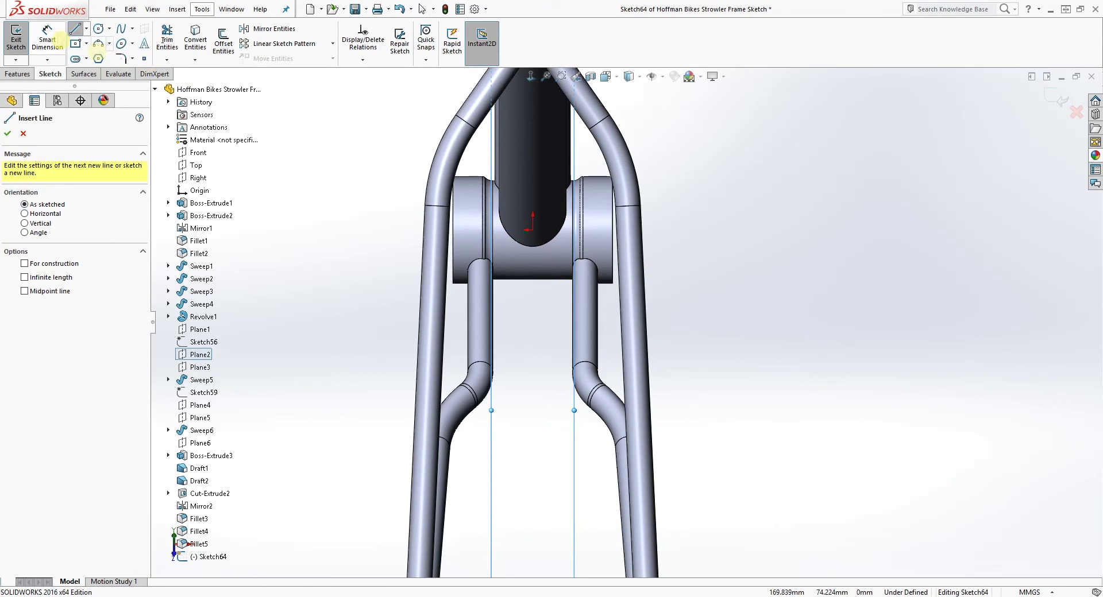
click(86, 28)
click(87, 71)
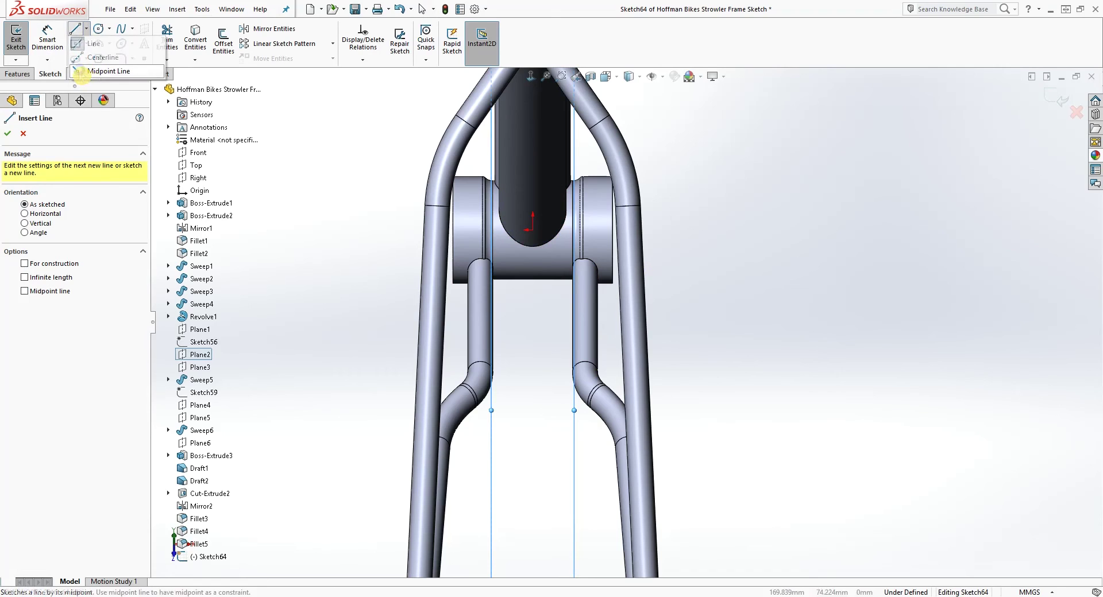
click(496, 250)
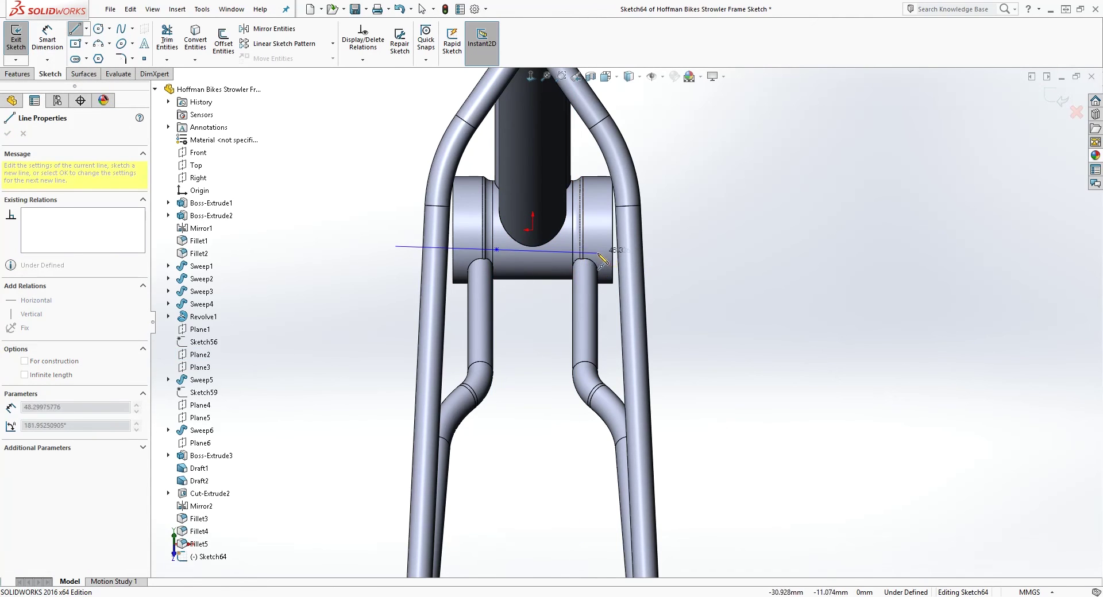
click(601, 251)
key(Escape)
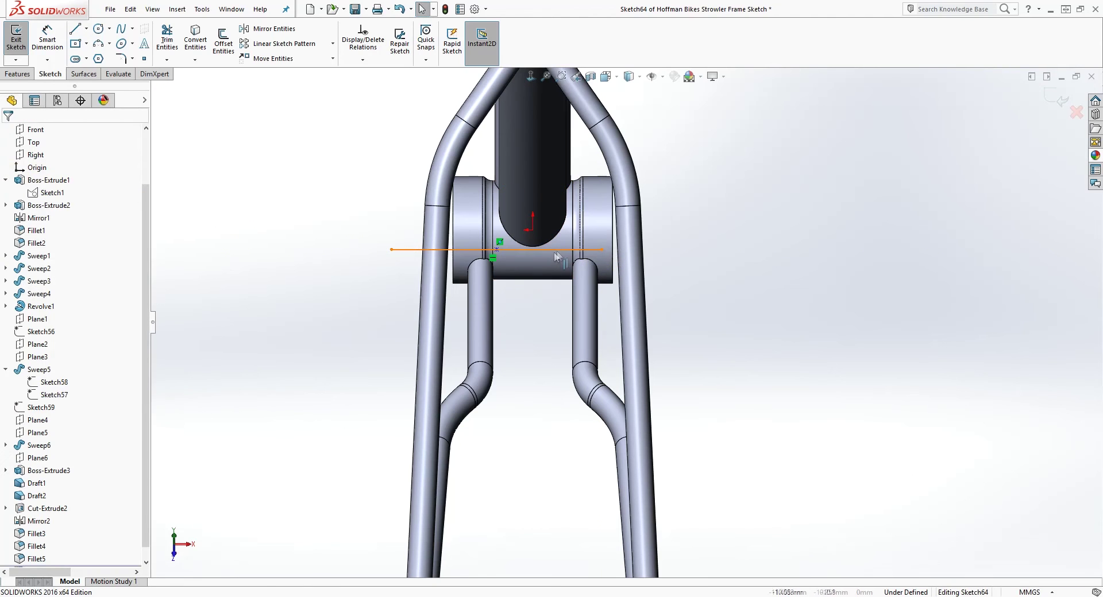
- Make the horizontal line's midpoint coincident with the origin
click(556, 250)
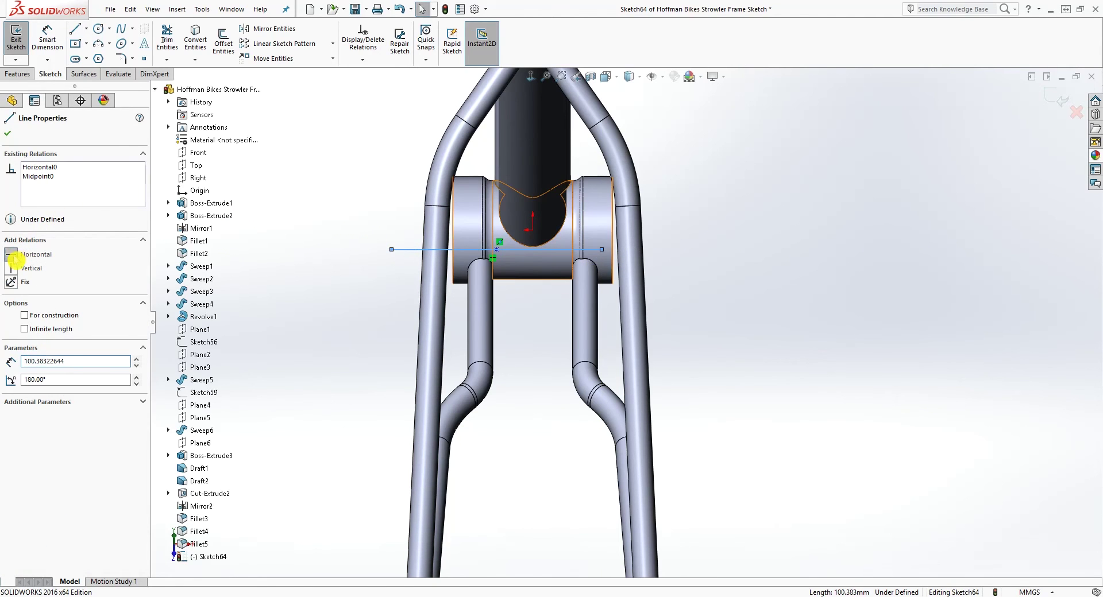
click(497, 250)
ctrl+click(533, 229)
click(16, 349)
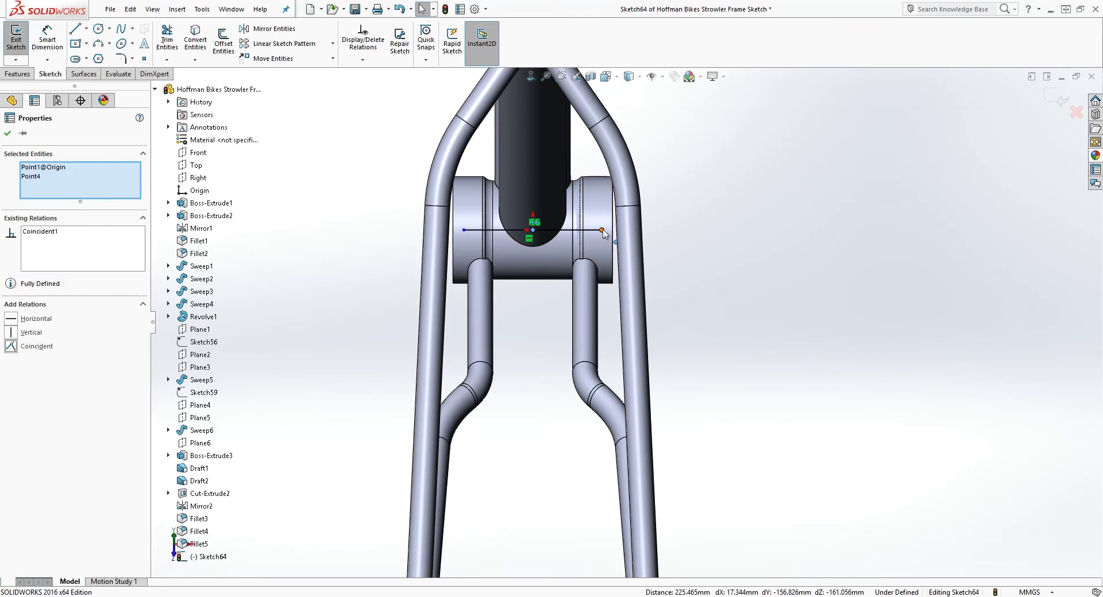
- Stretch the horizontal line symmetrically so its ends reach the two seat stays, about 98 mm long overall
click(602, 230)
drag(603, 230, 632, 231)
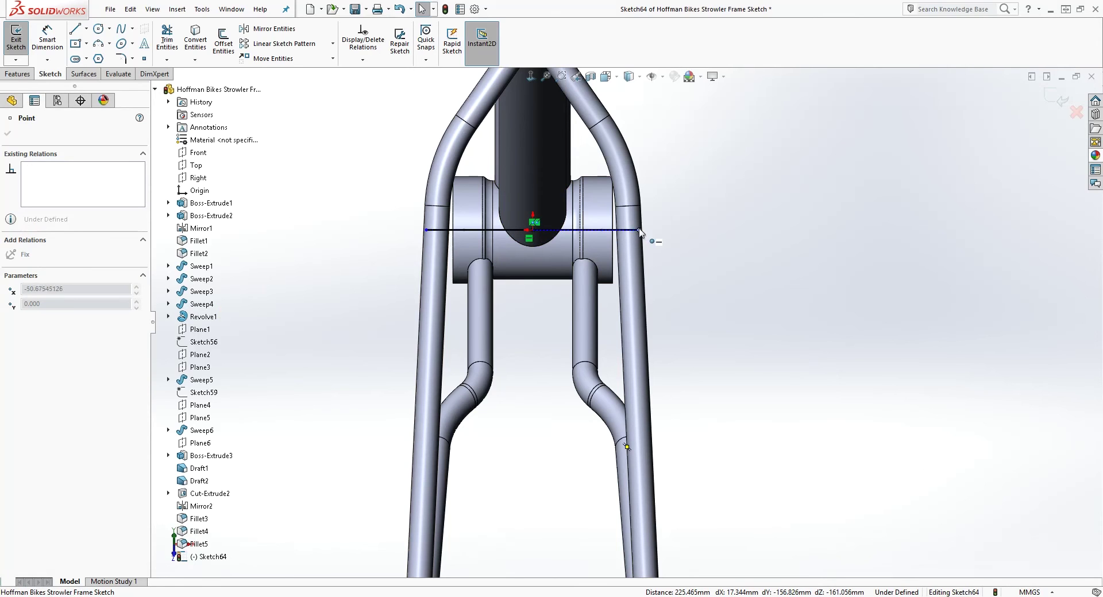
drag(636, 232, 635, 231)
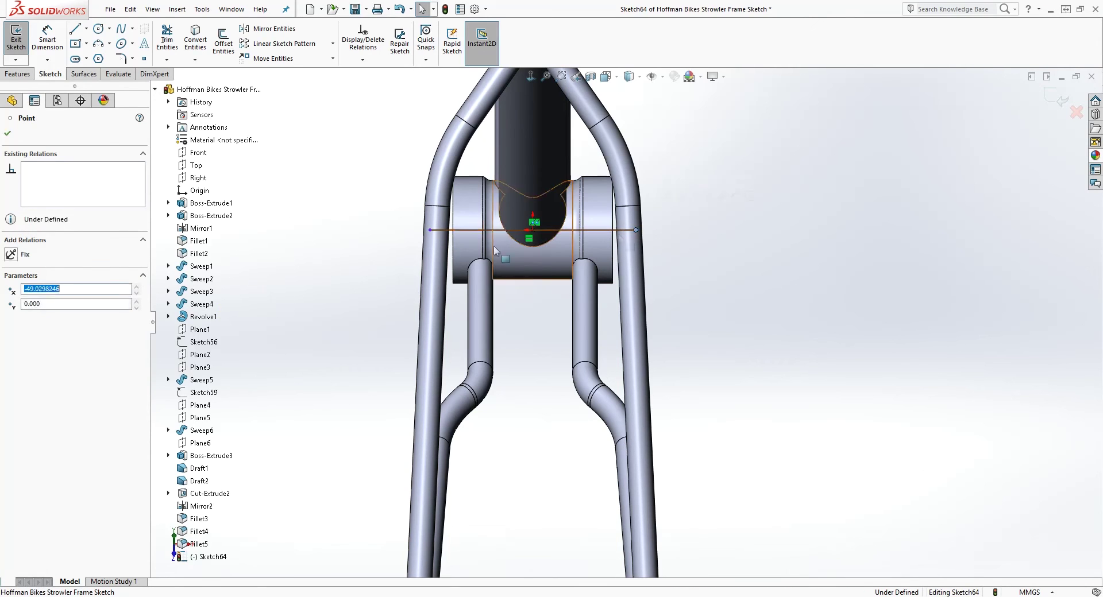
key(Escape)
- Convert the horizontal line between the seat stays to construction geometry
click(467, 231)
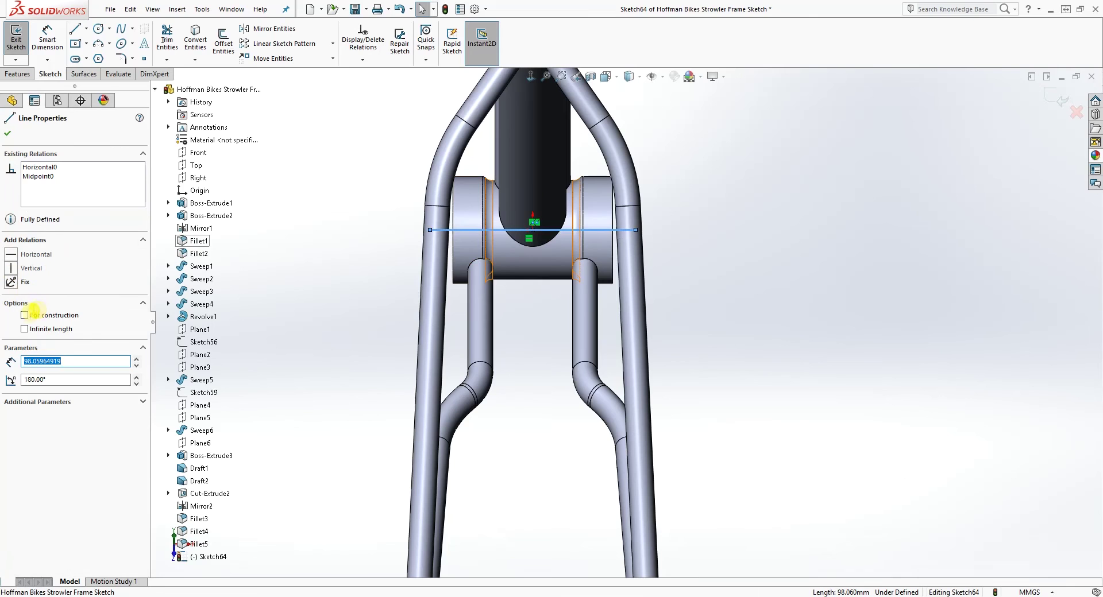
click(25, 316)
click(332, 229)
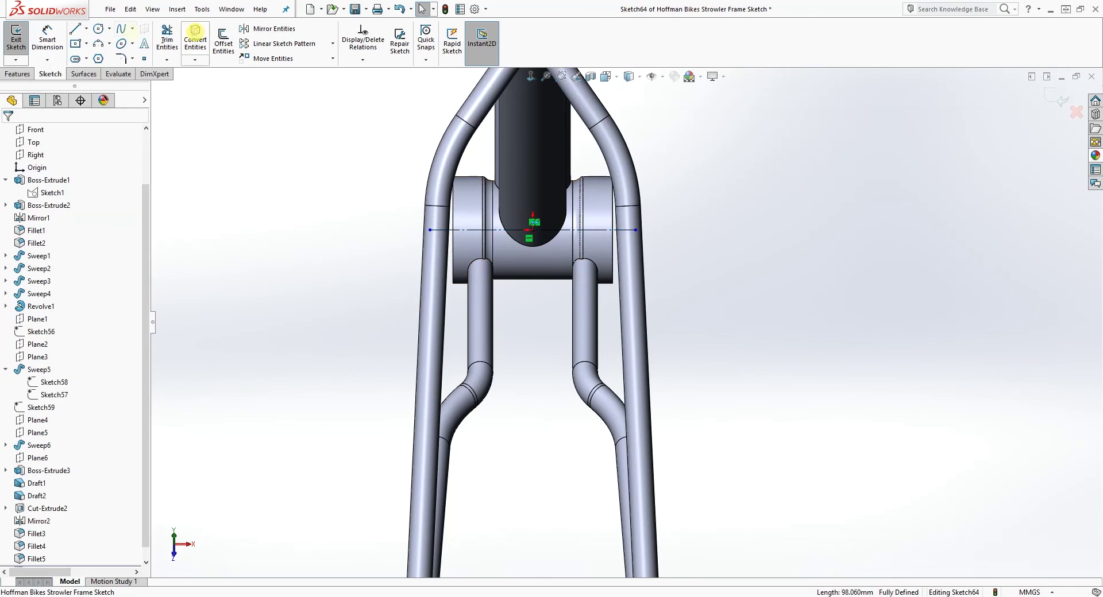
- Sketch an upward-bulging three-point arc with a radius of about 61 mm between the two ends of the horizontal construction line
click(99, 45)
click(431, 230)
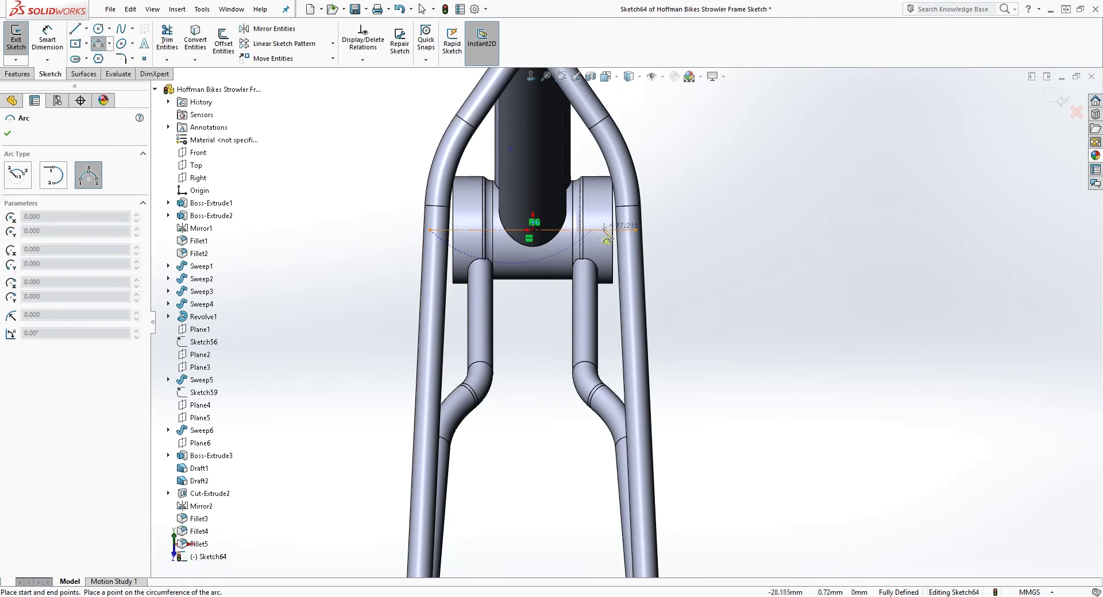
click(635, 230)
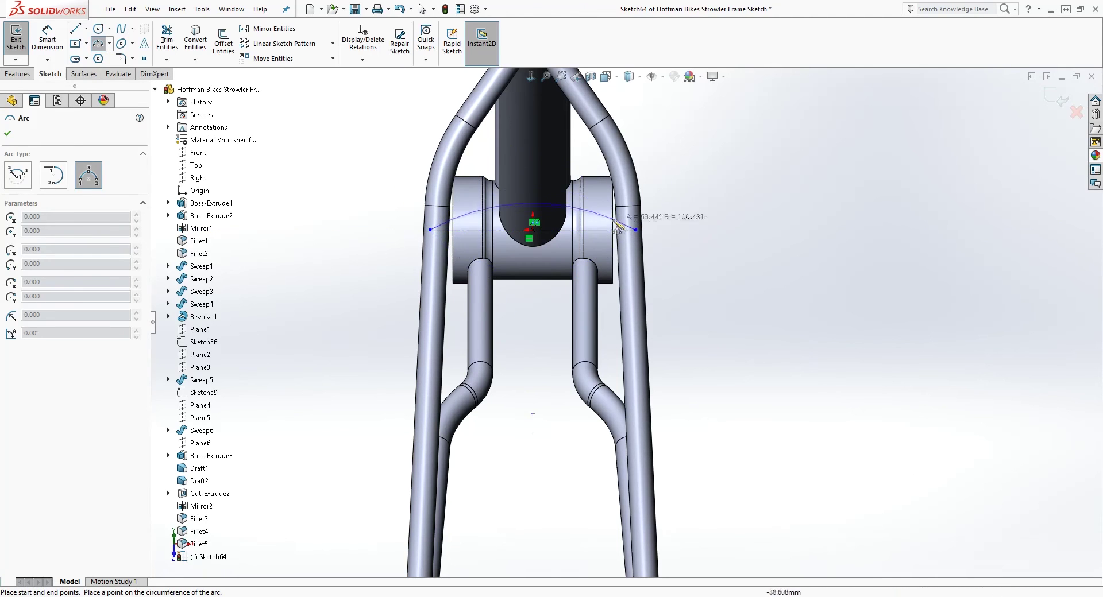
click(546, 185)
key(Escape)
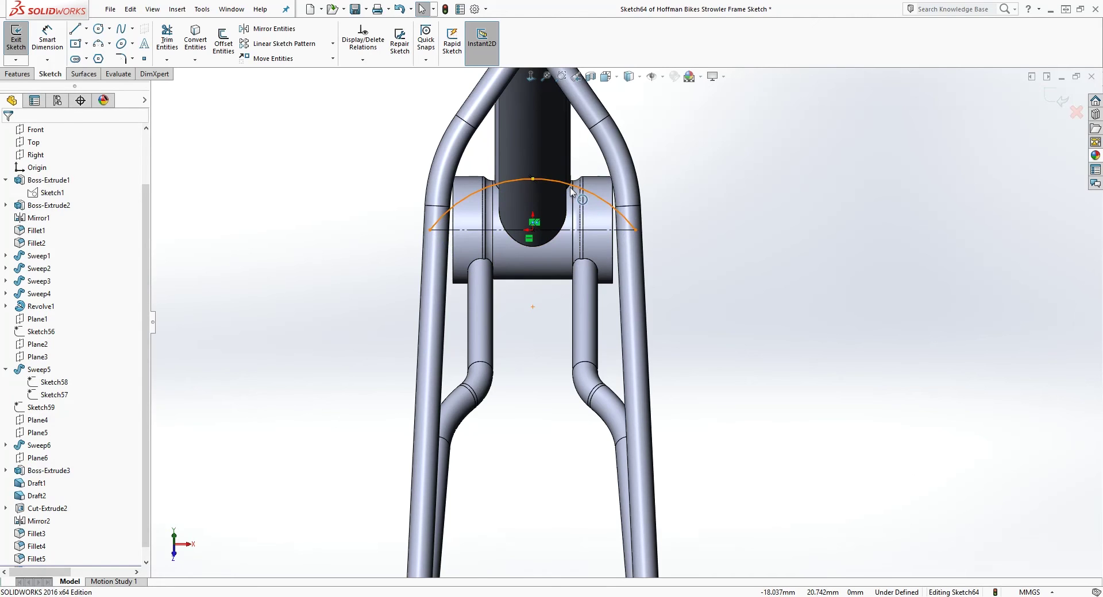
click(373, 221)
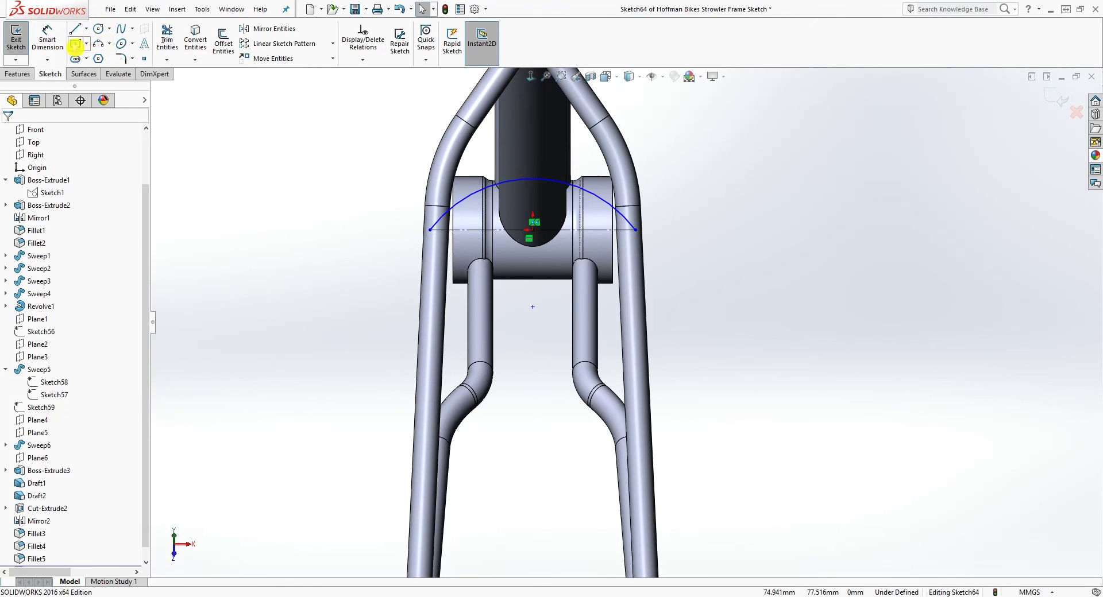
- Dimension the arc's radius to 66.41 mm and pull its end inward onto the seat stay
click(56, 43)
click(519, 183)
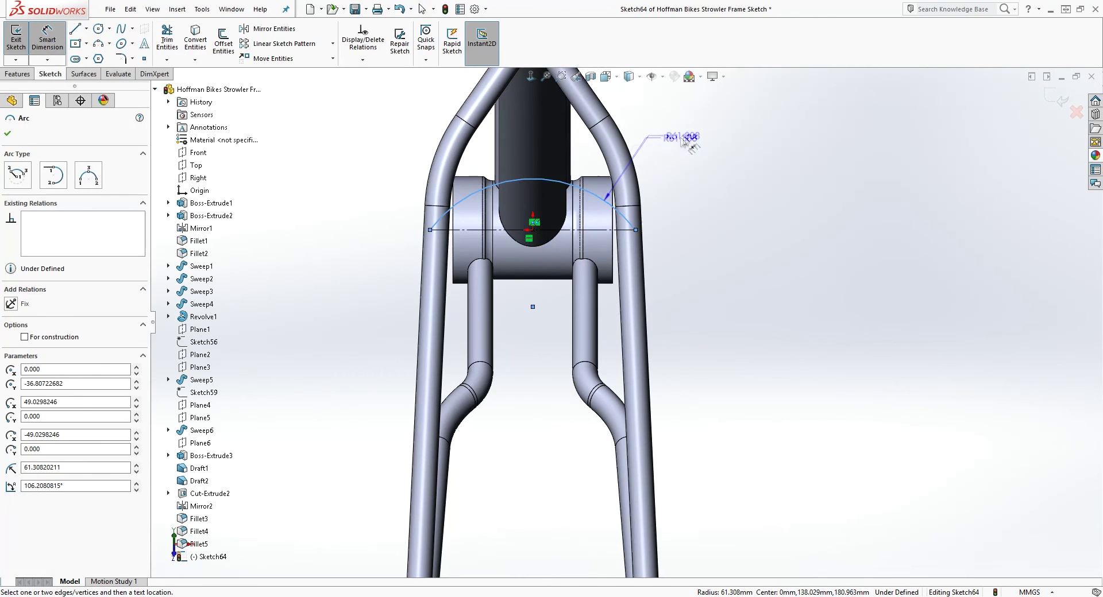
click(683, 141)
text(6)
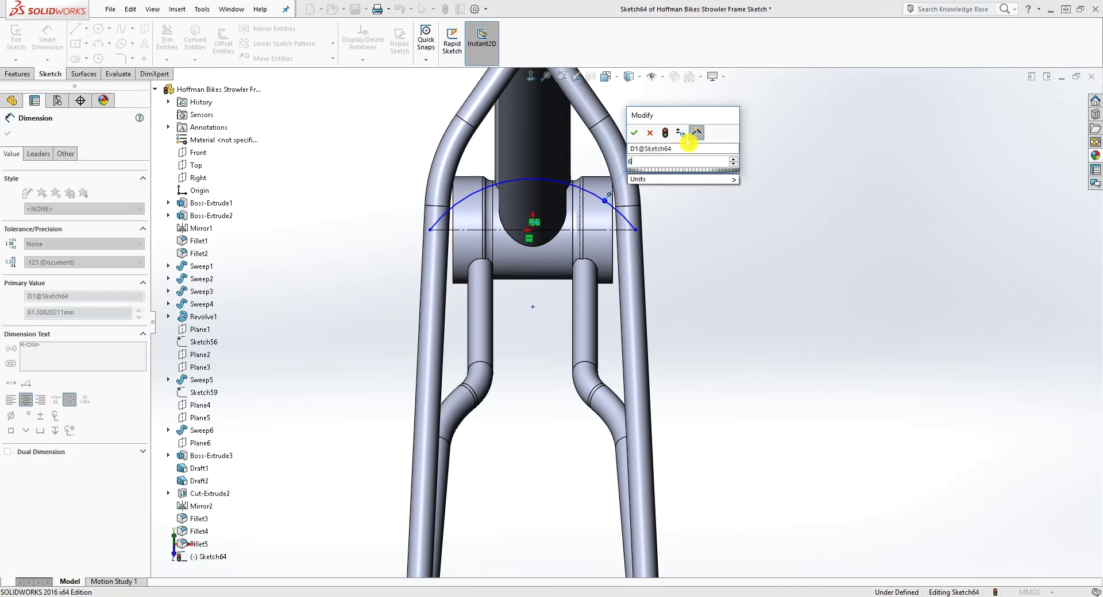
text(6.41)
key(Return)
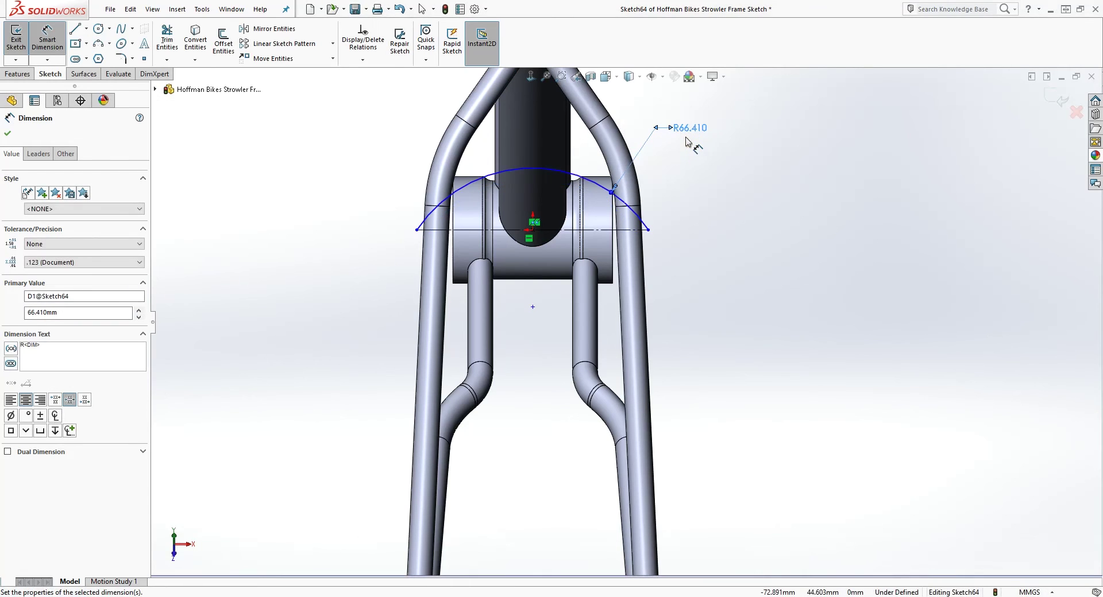
click(653, 235)
drag(650, 231, 638, 230)
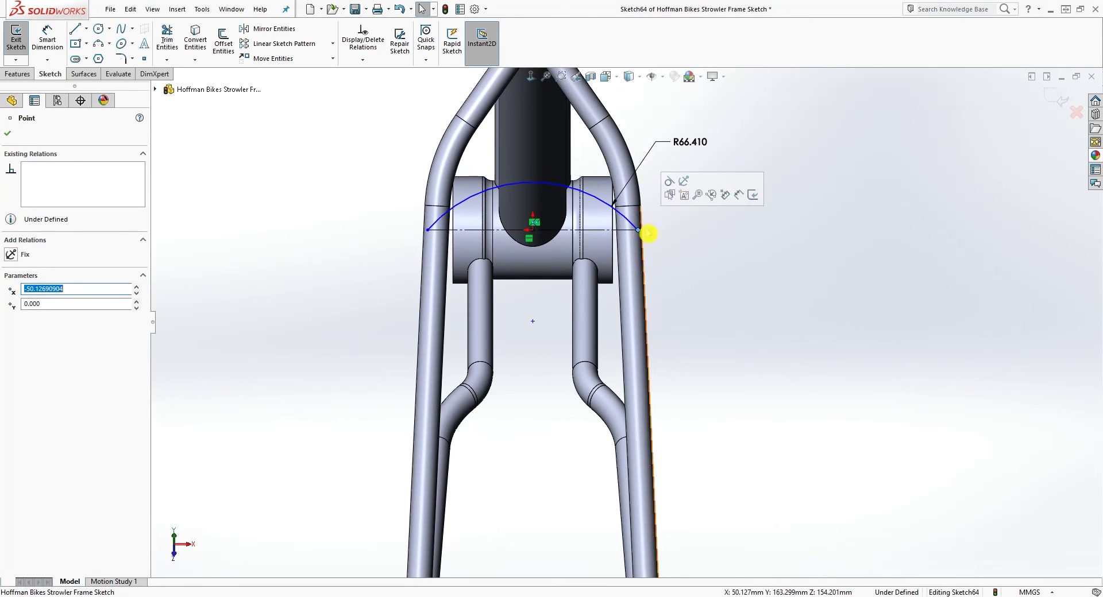
right_drag(682, 304, 679, 256)
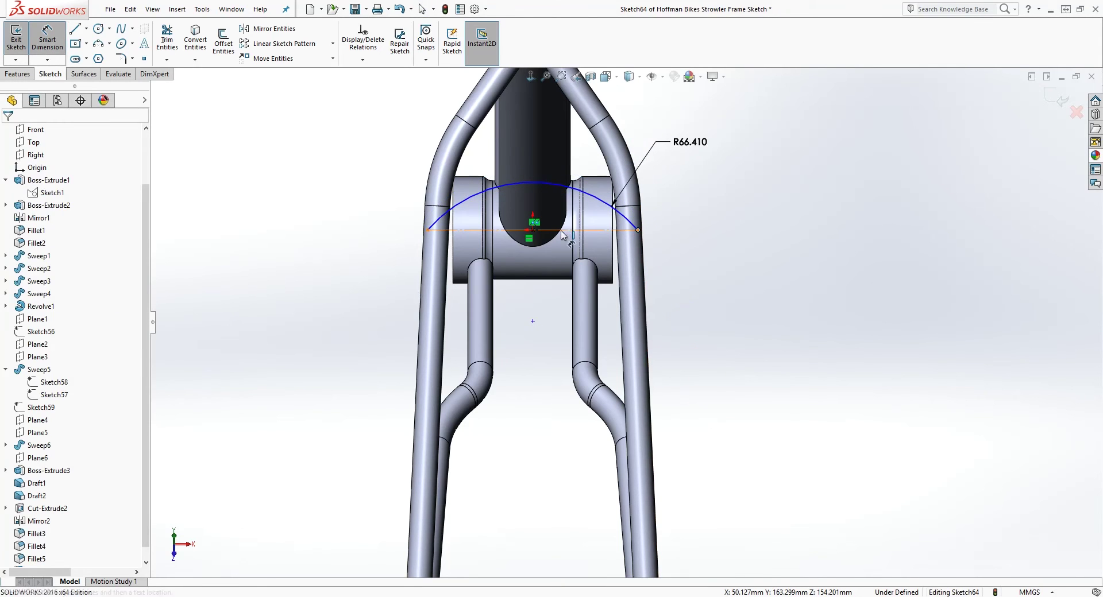
click(561, 230)
scroll(531, 224, down, 2)
key(Escape)
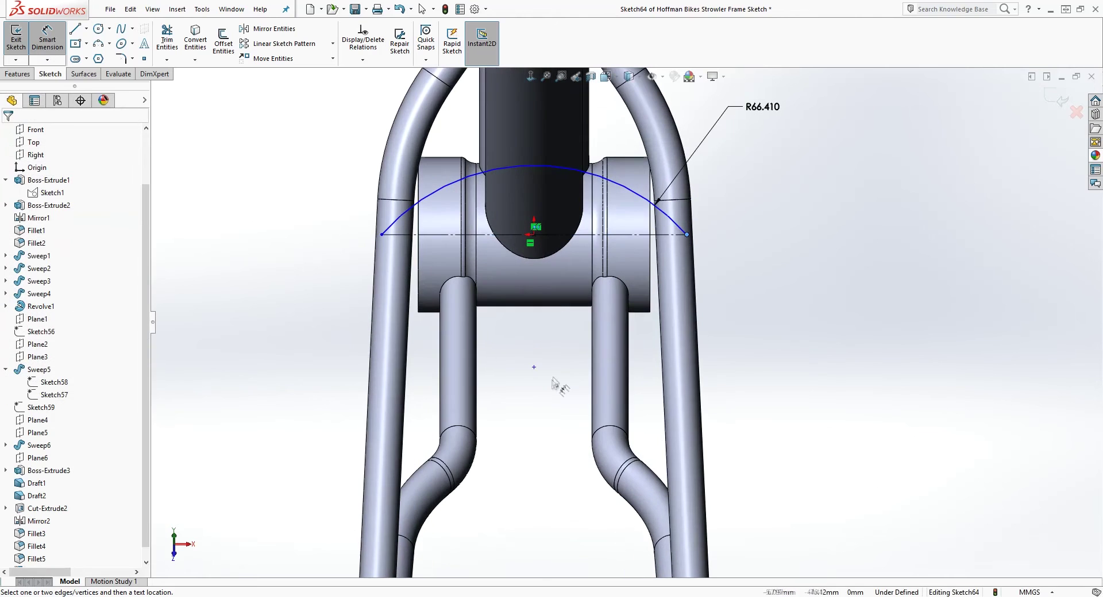
key(Escape)
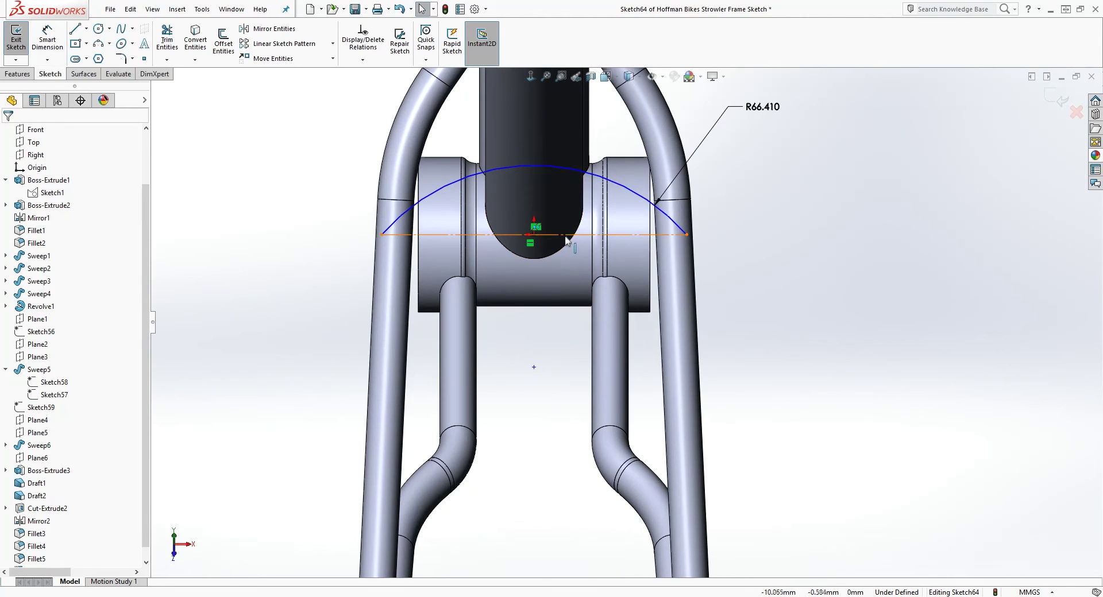
- Dimension the horizontal construction line's length to 96.31 mm
key(d)
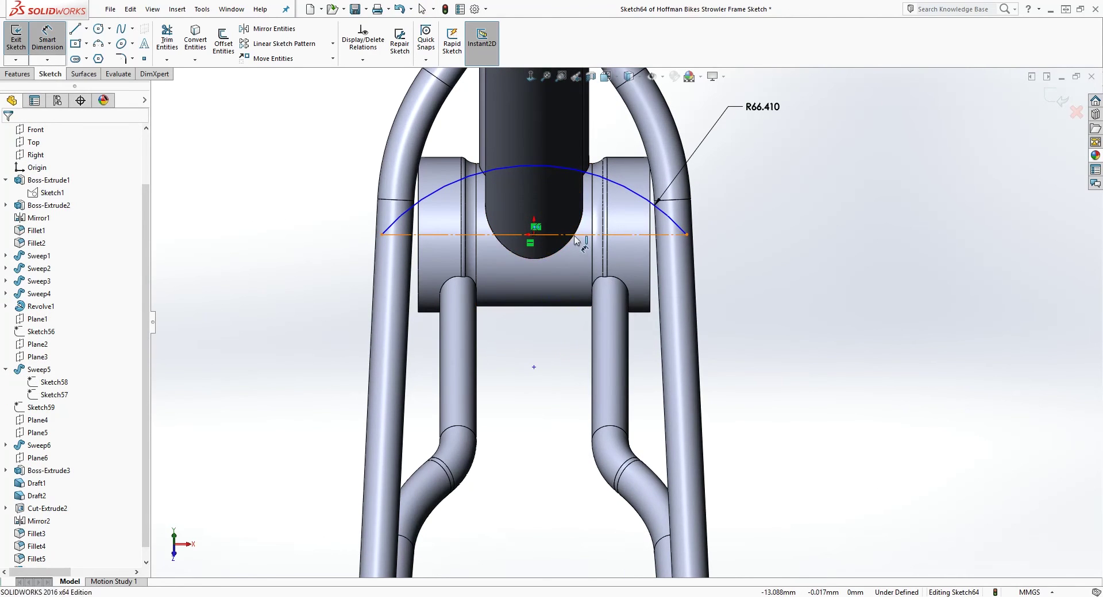
click(576, 240)
click(548, 343)
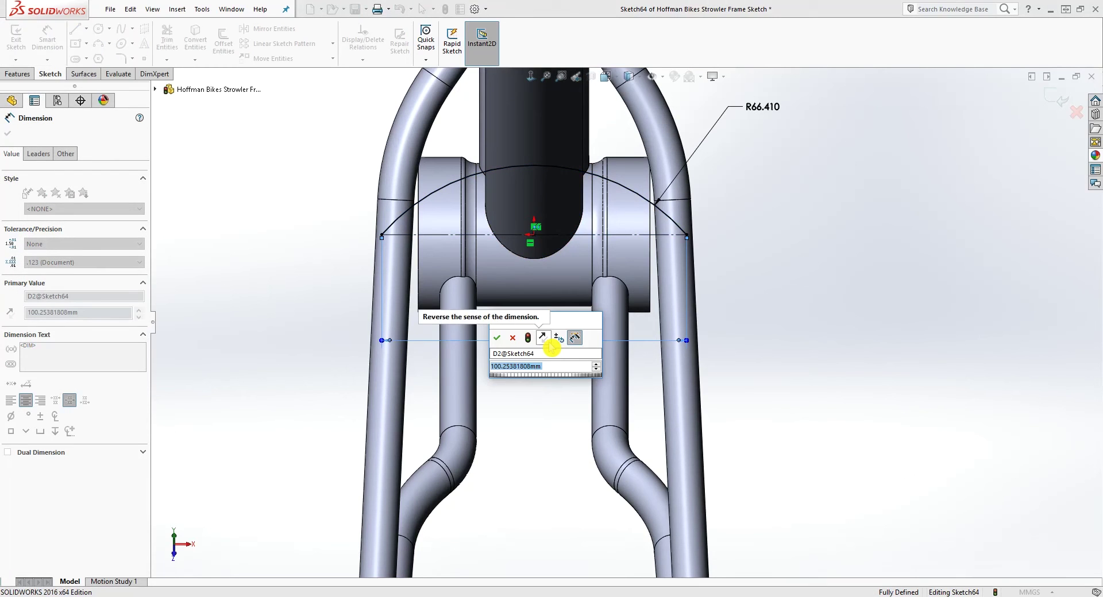
text(96.)
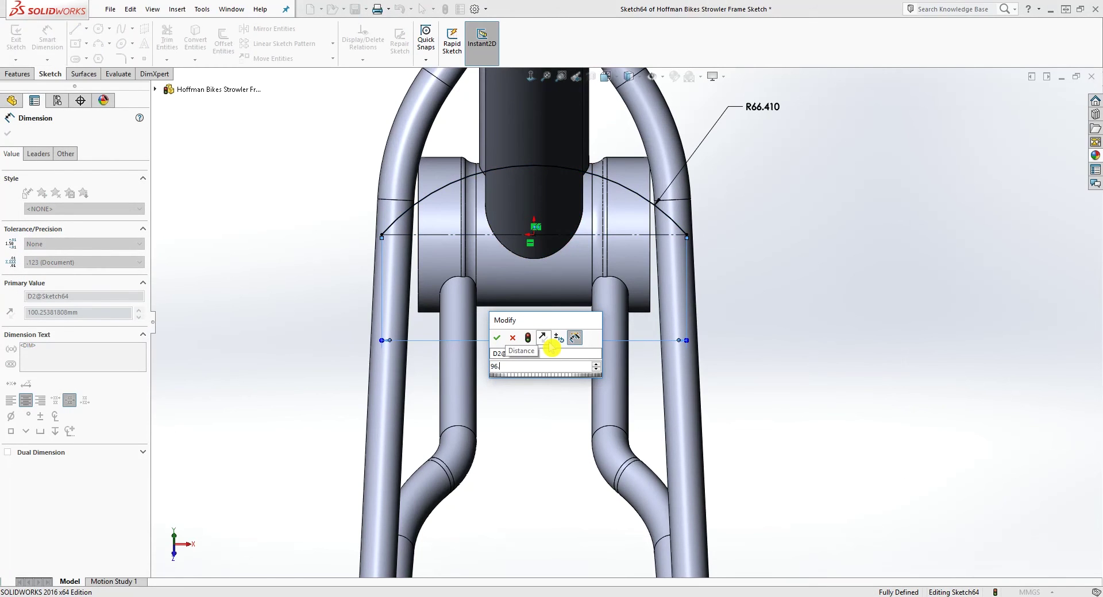
text(31)
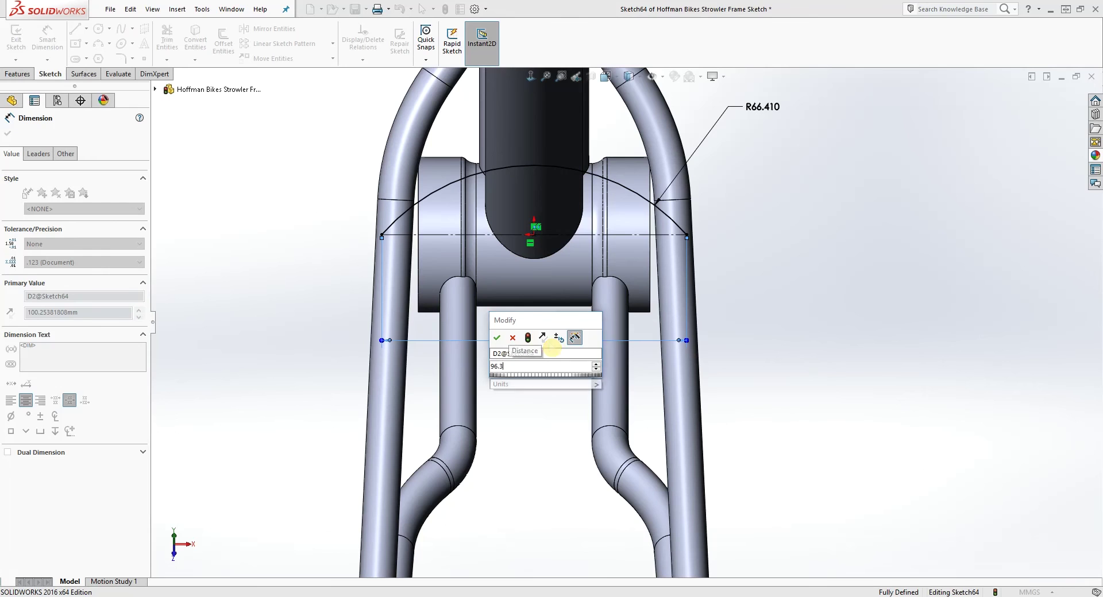
key(Return)
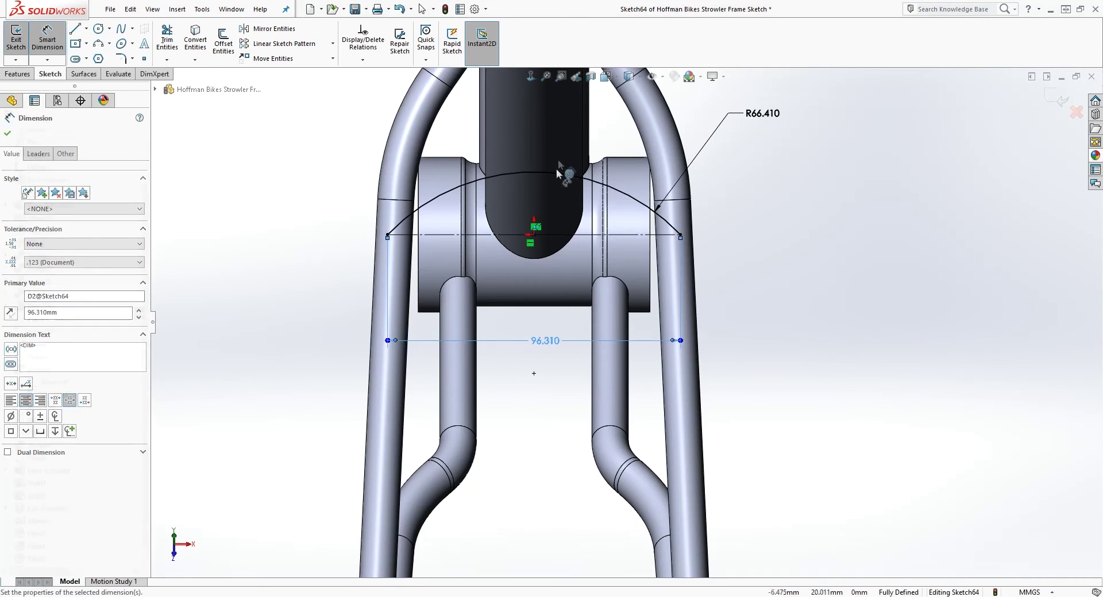
key(Escape)
click(315, 137)
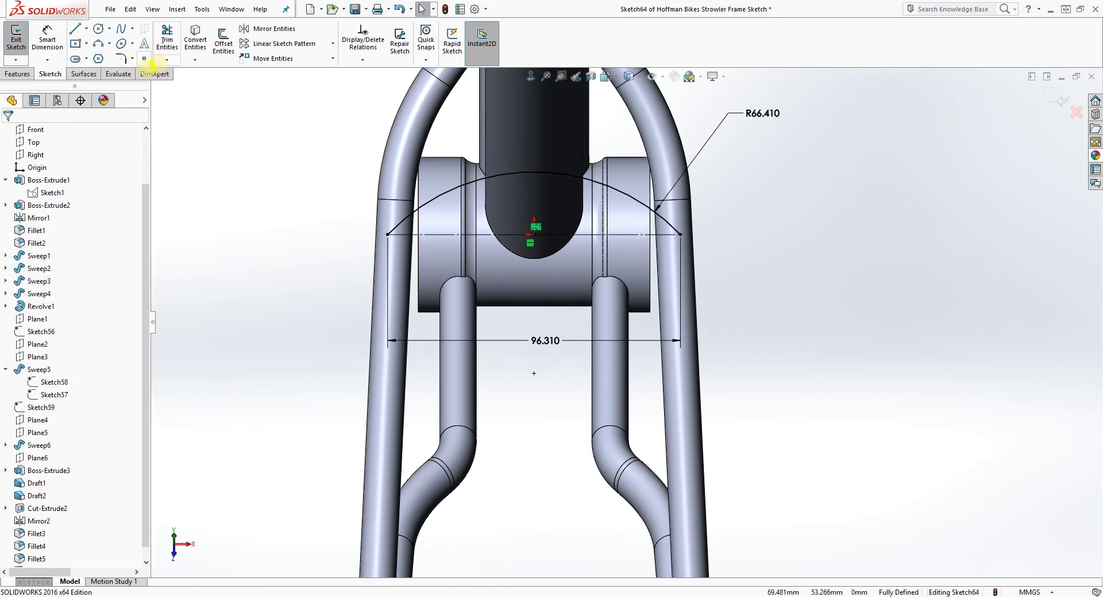
- Offset the arc 10 mm toward its inner side and extend both ends of the offset arc further down over the seat stays
click(223, 43)
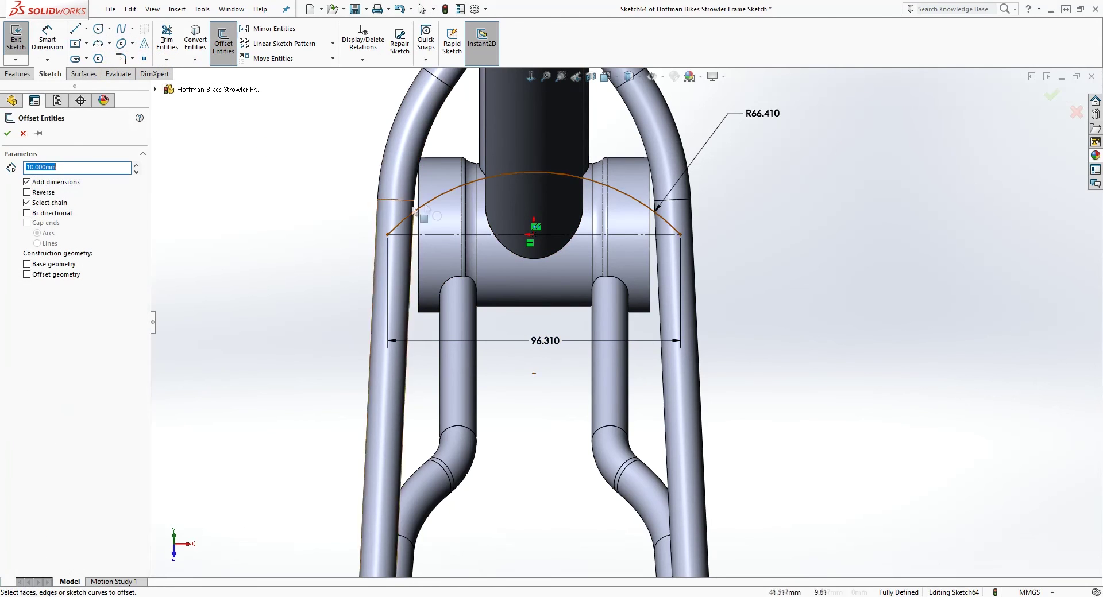
click(473, 185)
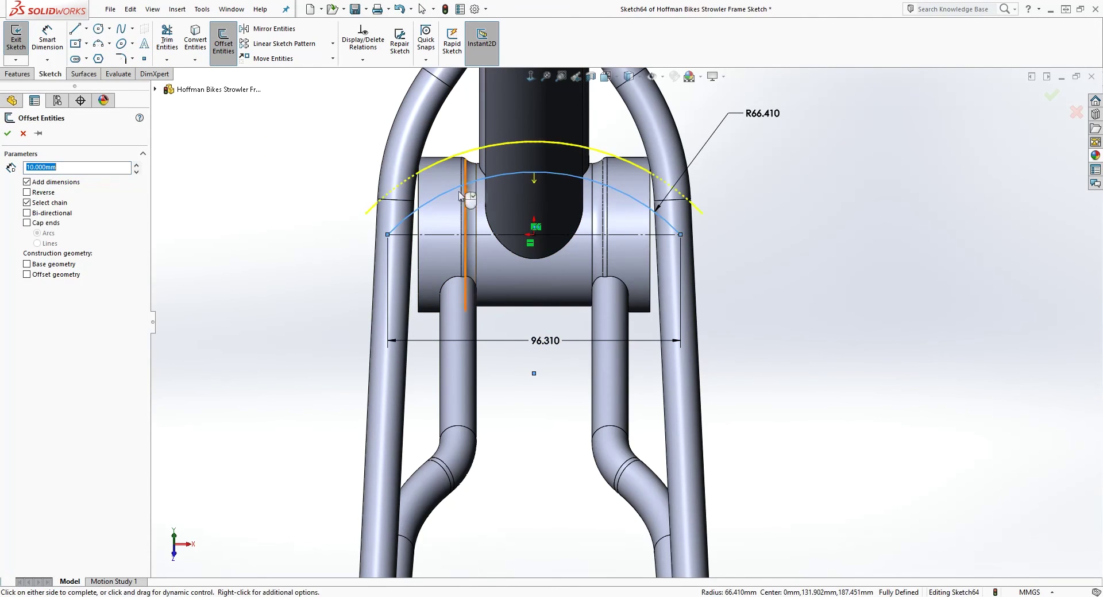
click(32, 193)
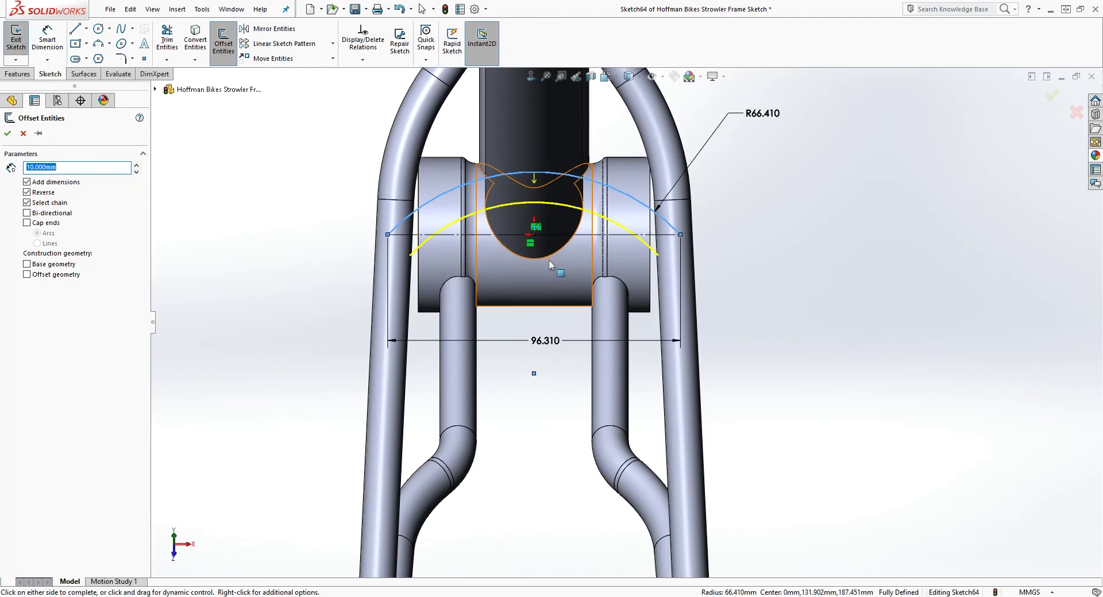
click(11, 136)
drag(658, 257, 670, 270)
drag(409, 256, 398, 269)
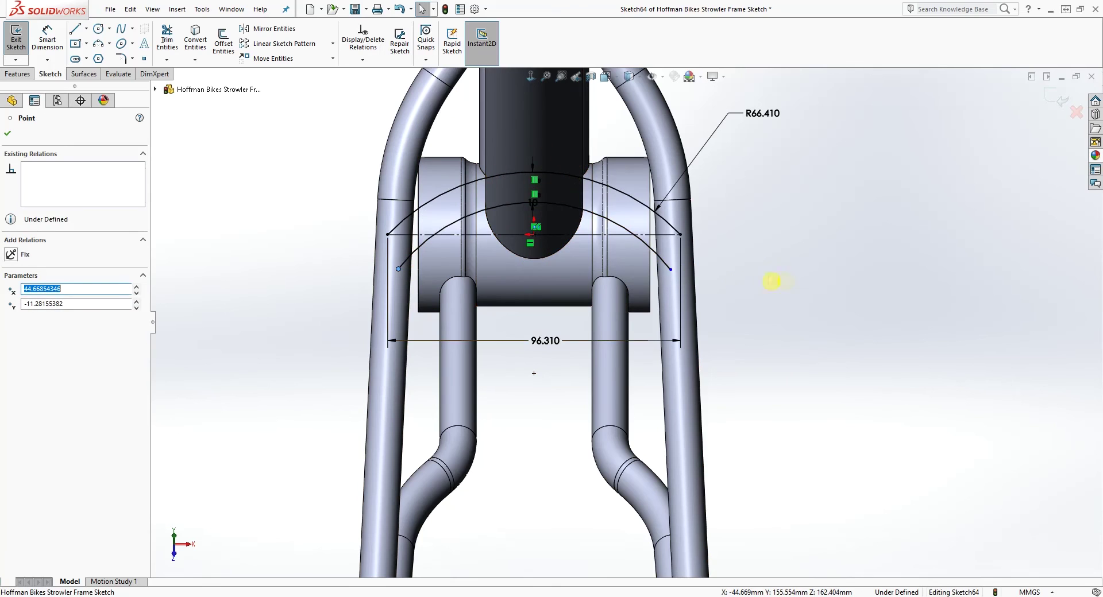
- Draw a vertical line downward from each end of the outer arc, reaching slightly below the offset arc's ends
key(l)
click(680, 234)
click(682, 290)
key(Escape)
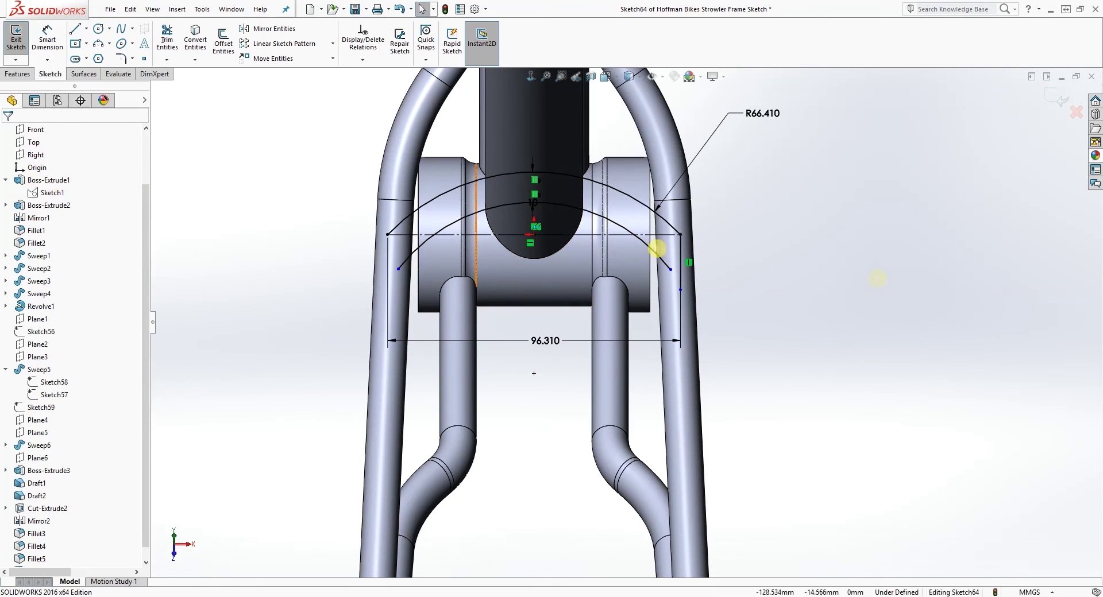
key(l)
click(387, 235)
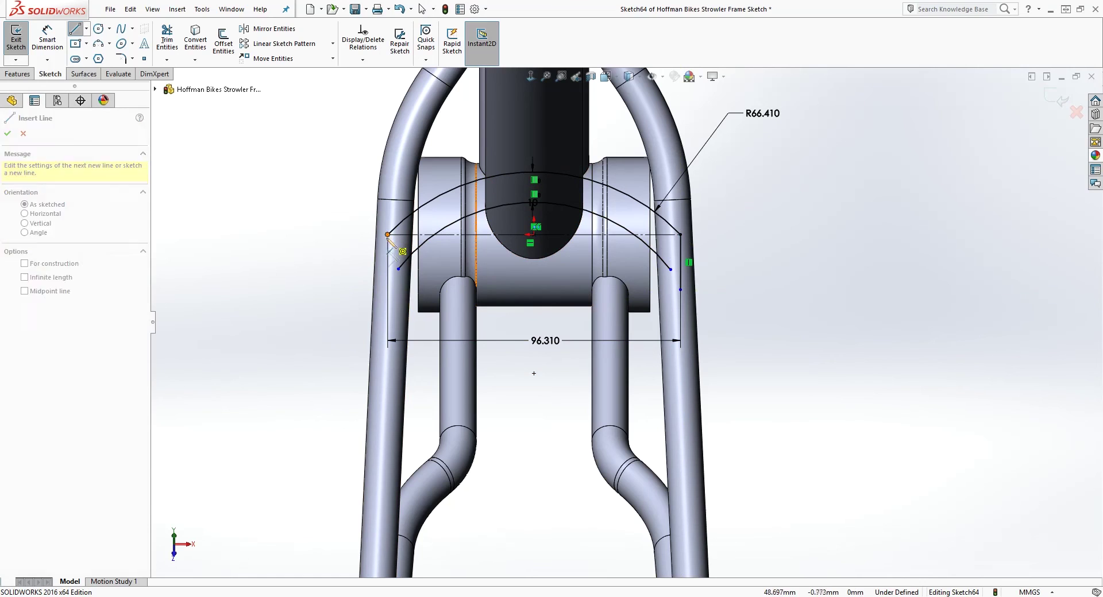
click(388, 281)
key(Escape)
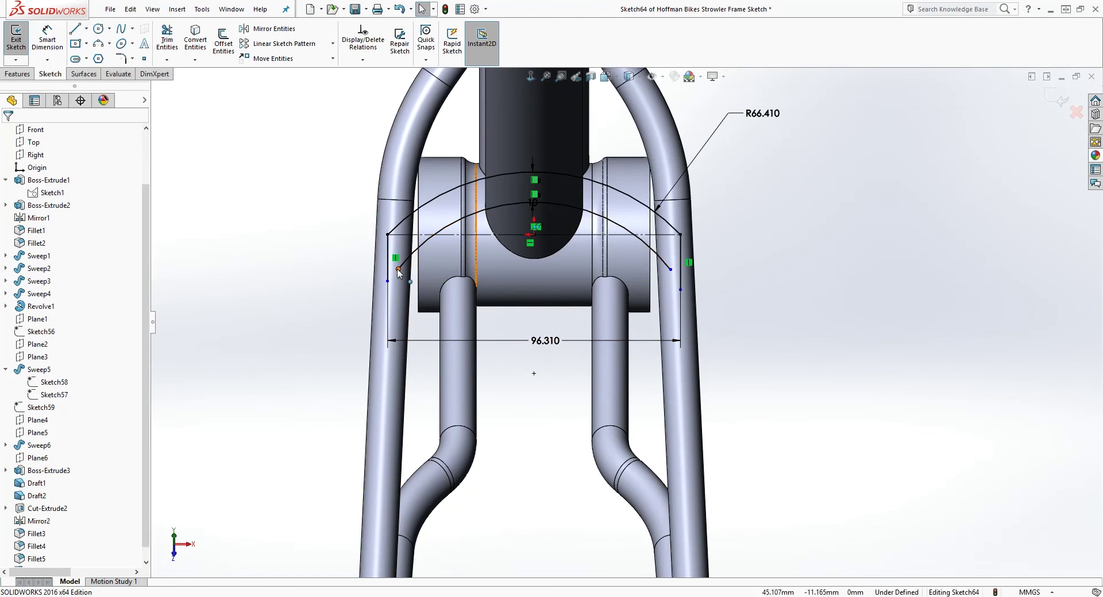
- Merge both ends of the offset arc with the lower endpoints of the adjacent vertical lines to close the profile
click(398, 269)
ctrl+click(387, 281)
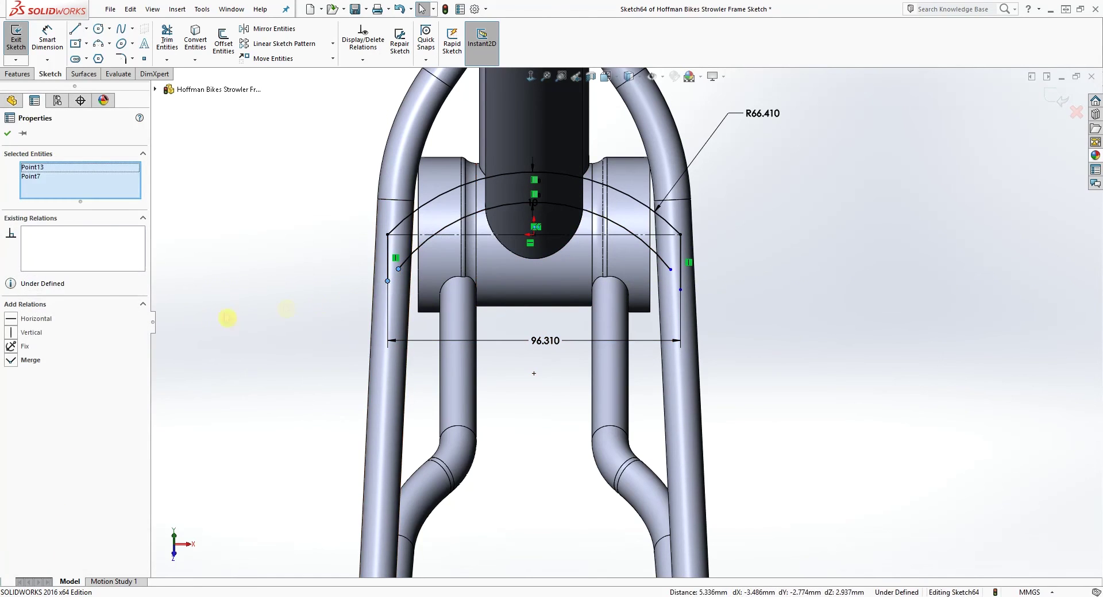
click(11, 362)
click(671, 270)
ctrl+click(680, 290)
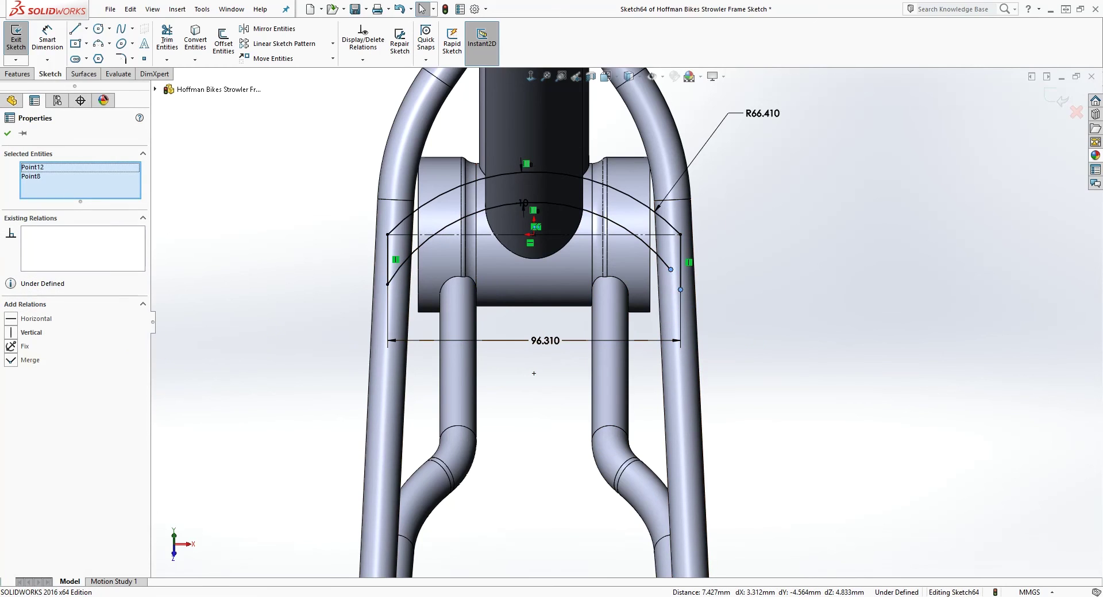
click(11, 361)
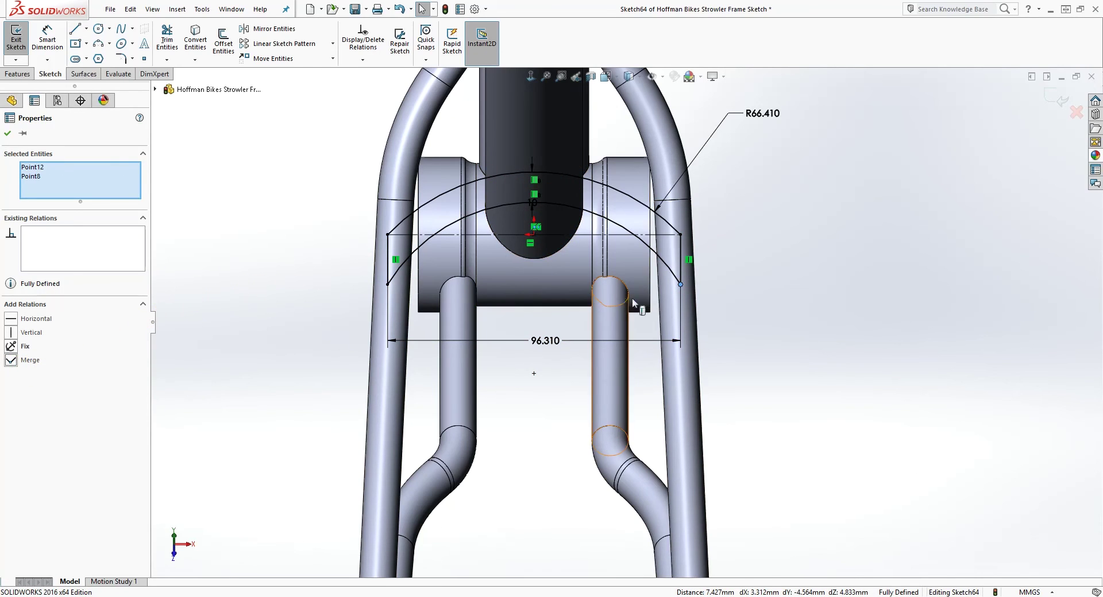
click(713, 311)
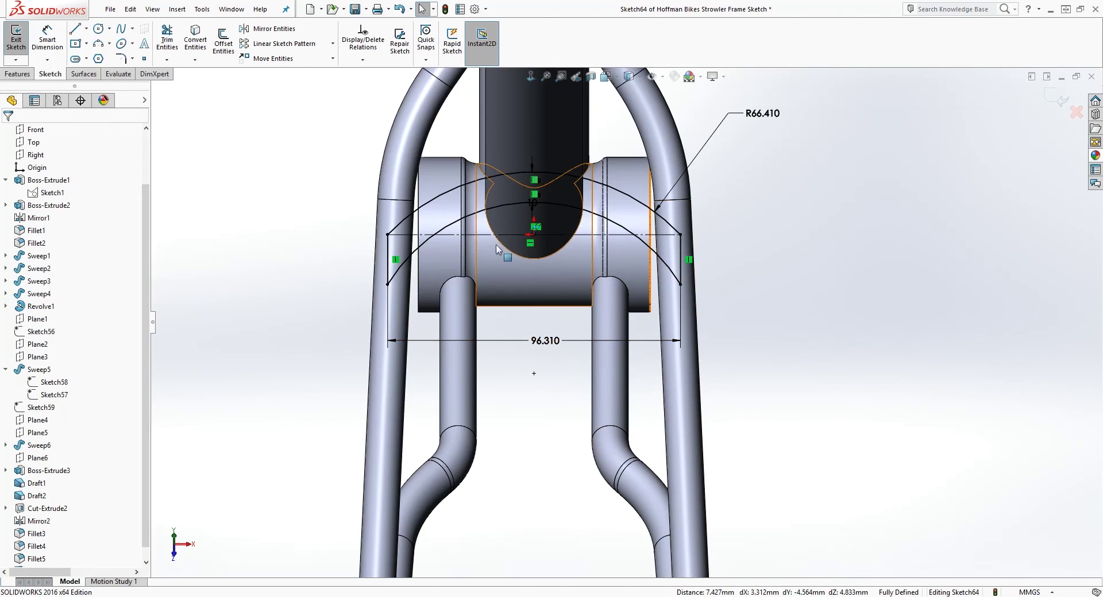
- Draw a vertical line between the midpoints of the two arcs and convert it to construction geometry
scroll(517, 146, down, 3)
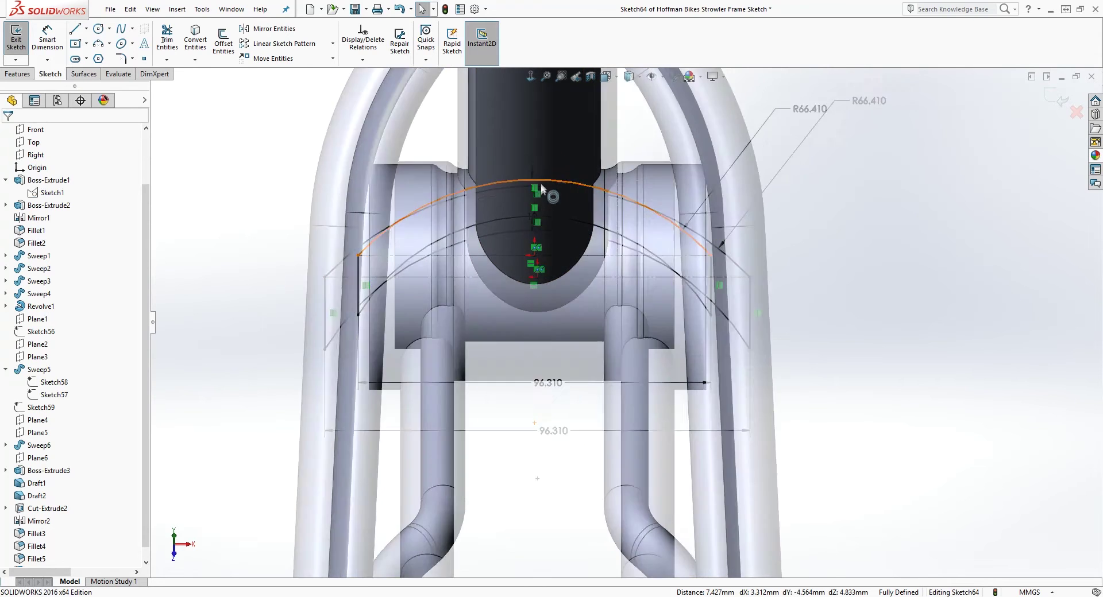
key(l)
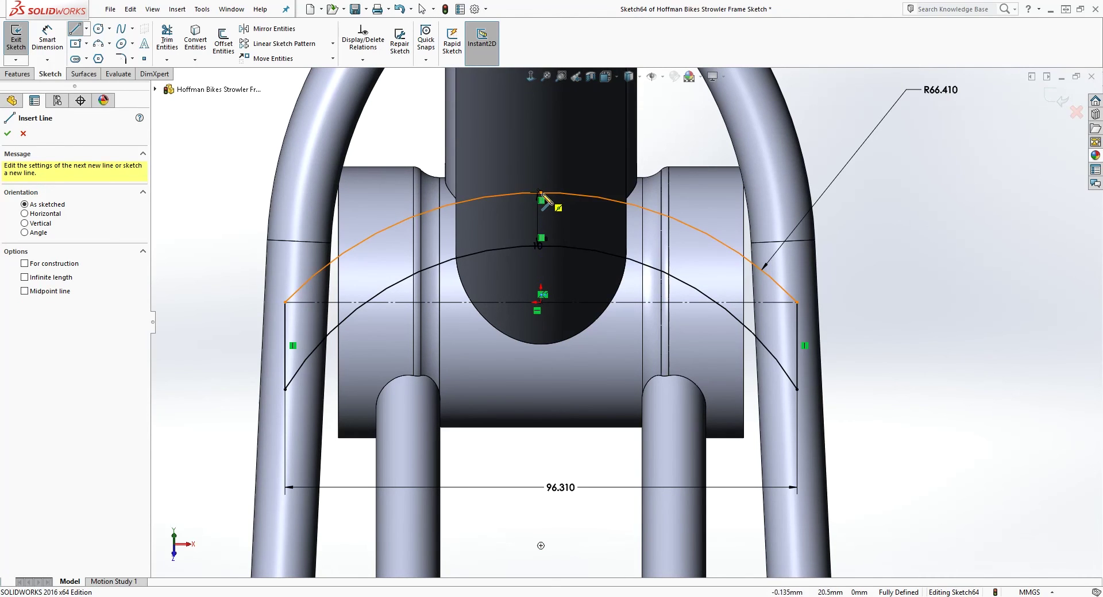
click(541, 194)
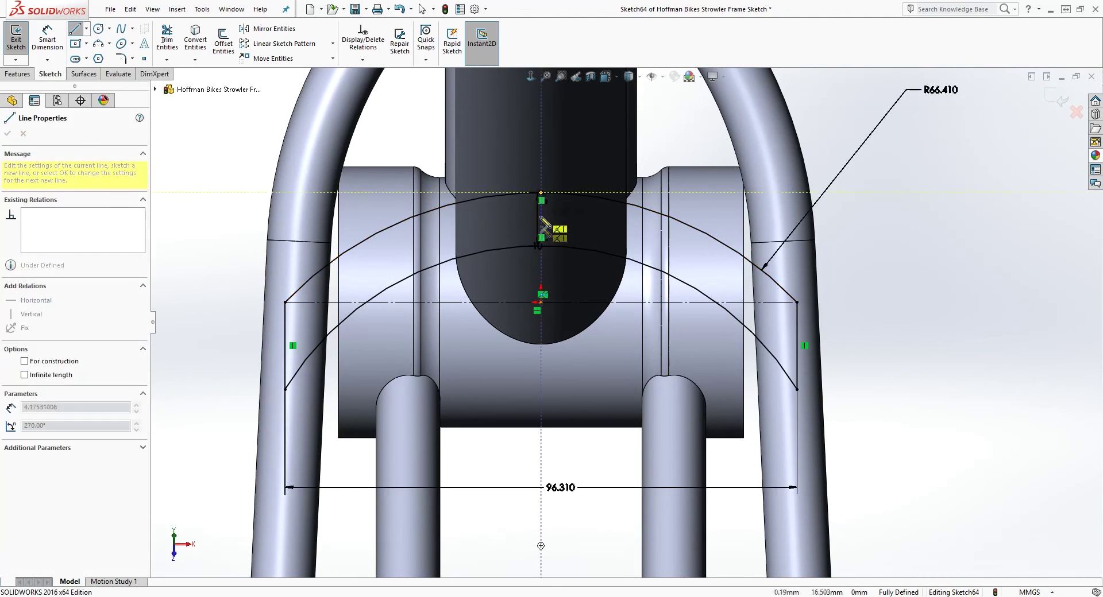
click(541, 247)
key(Escape)
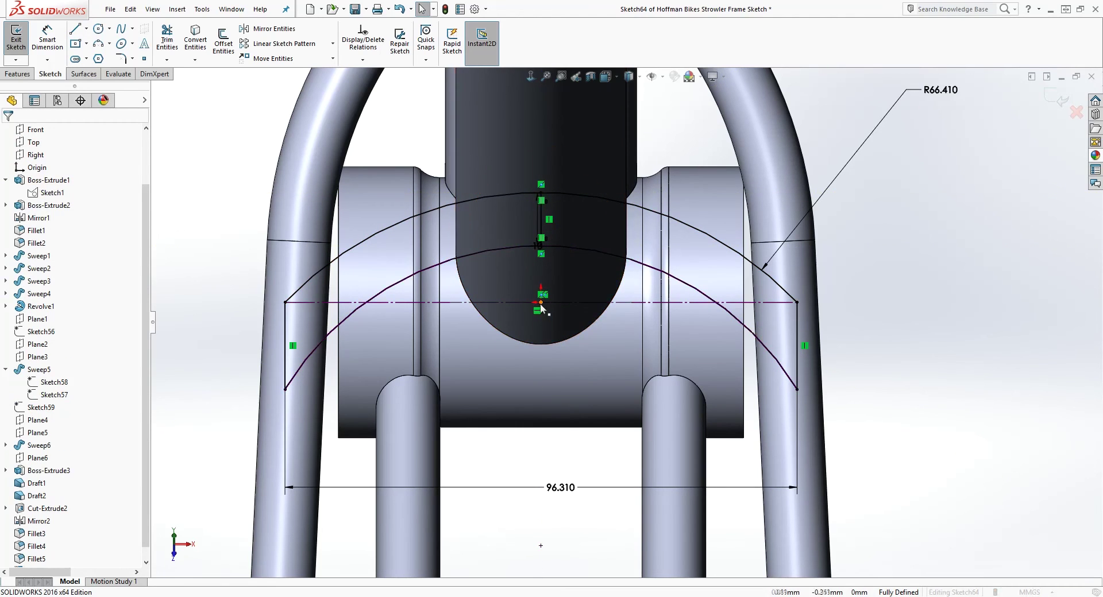
click(541, 227)
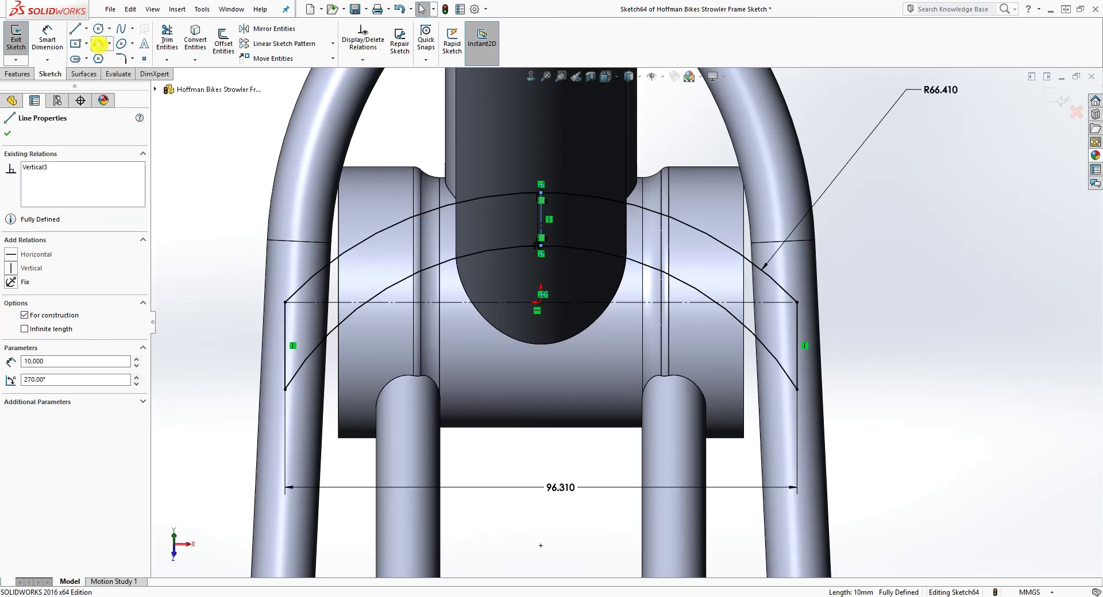
- Draw a circle centred on the midpoint of the vertical construction line and set its diameter to 4 mm
click(99, 29)
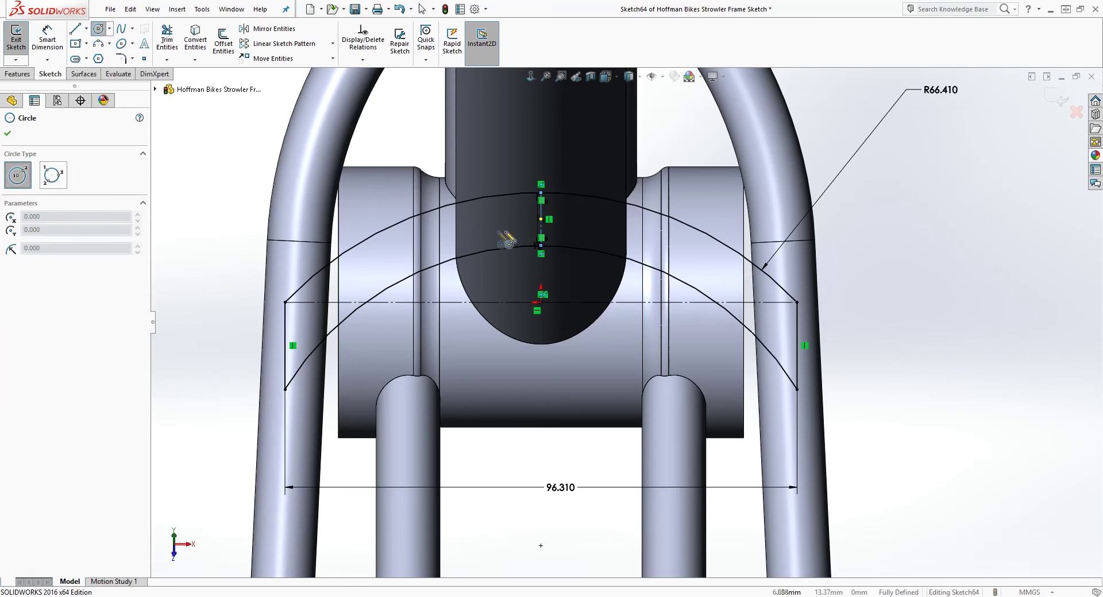
click(541, 220)
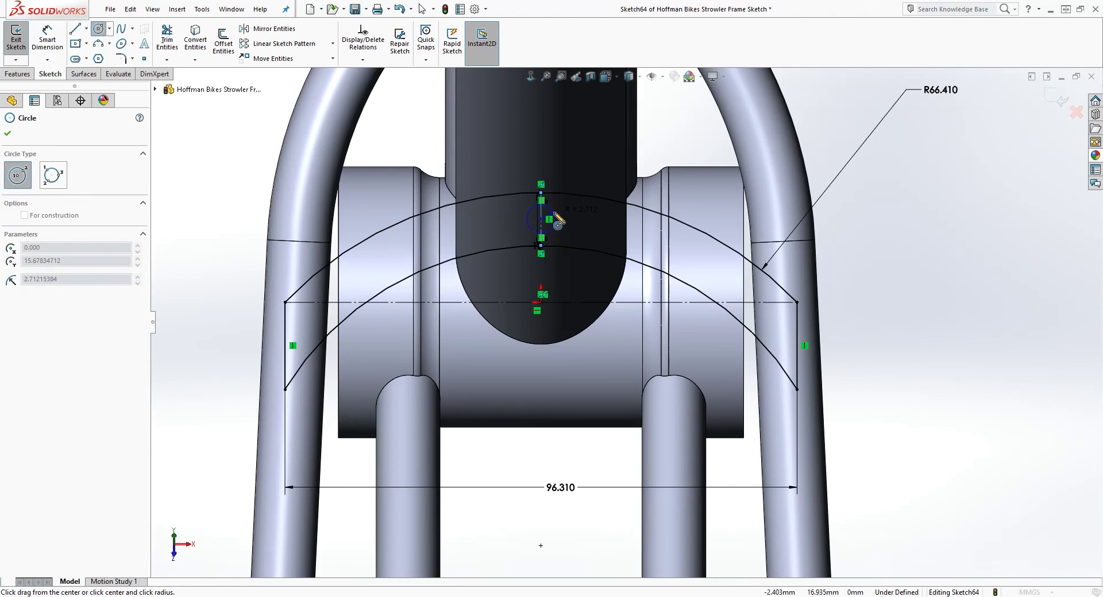
click(554, 214)
key(Escape)
right_drag(555, 304, 552, 262)
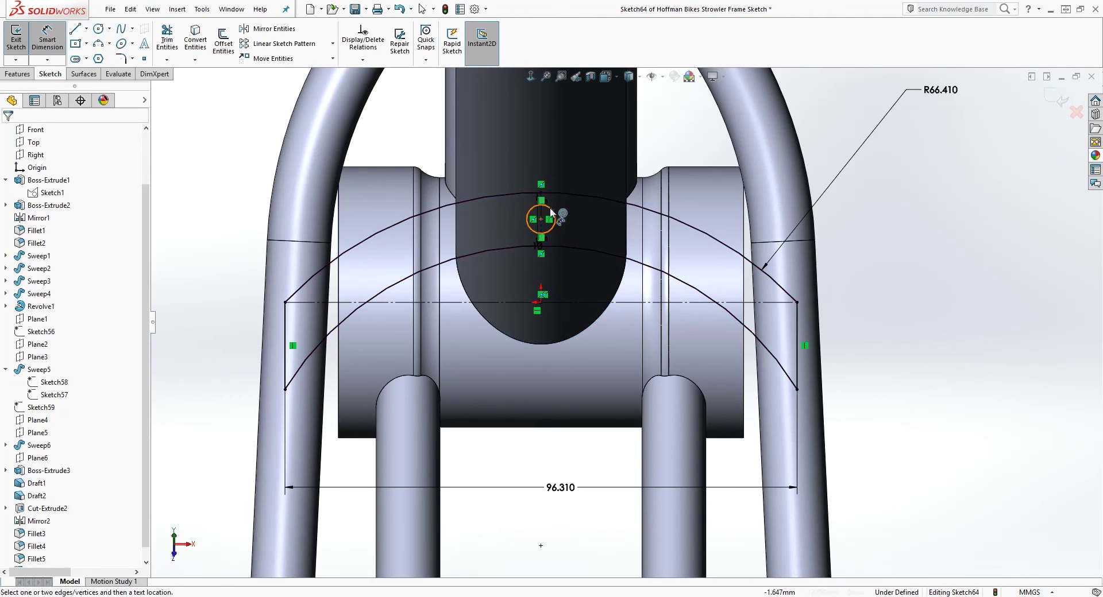
click(551, 214)
click(582, 149)
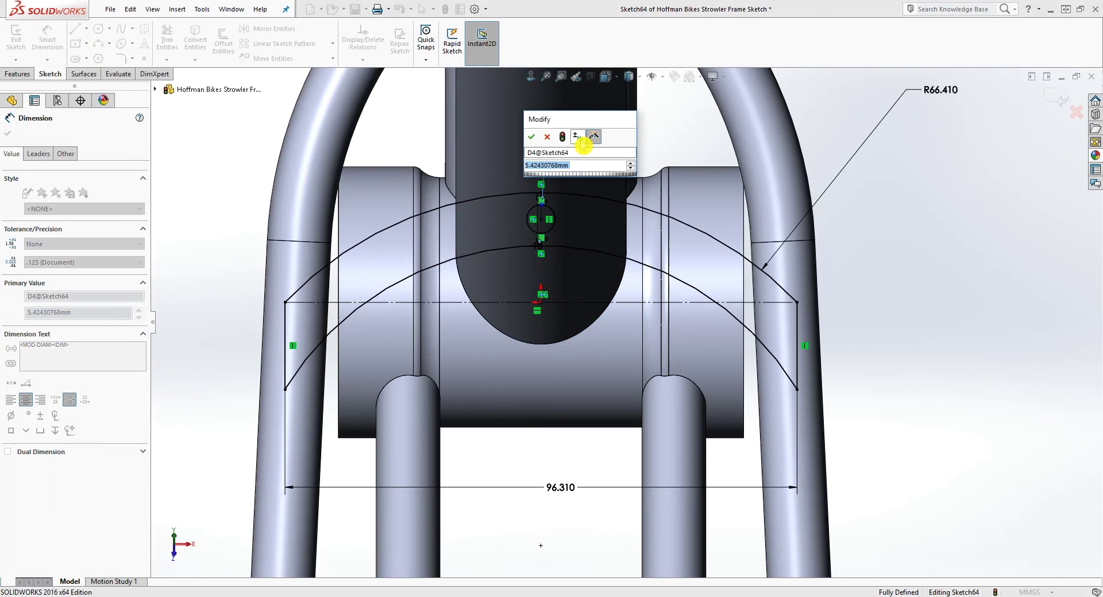
text(4)
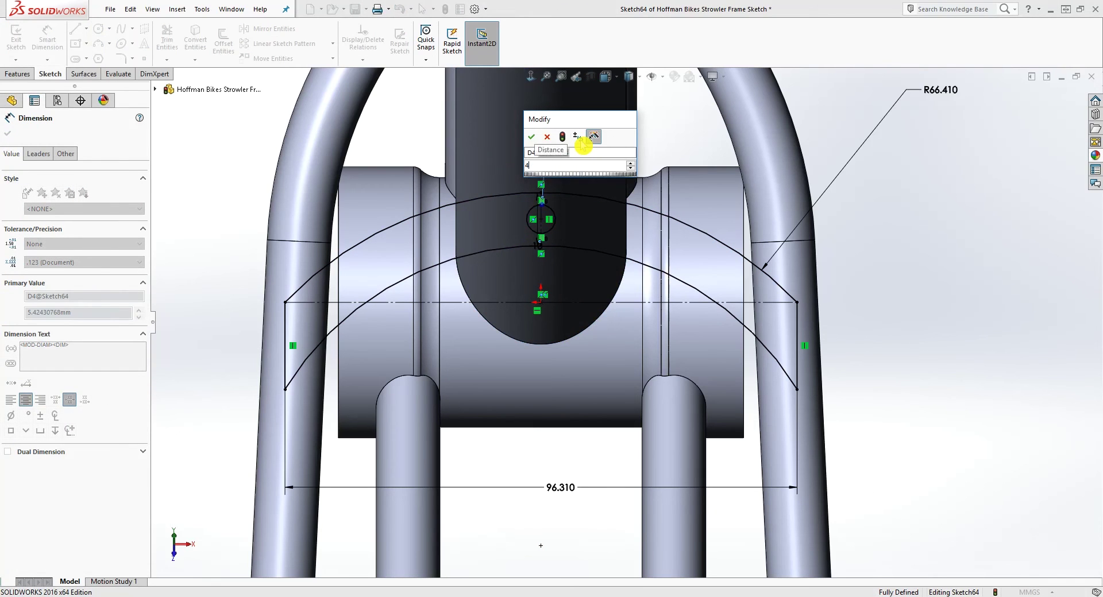
key(Return)
key(Escape)
- Extrude the arched bridge profile as a Mid Plane boss 2 mm thick, merged with the frame
scroll(542, 208, down, 1)
scroll(626, 325, up, 2)
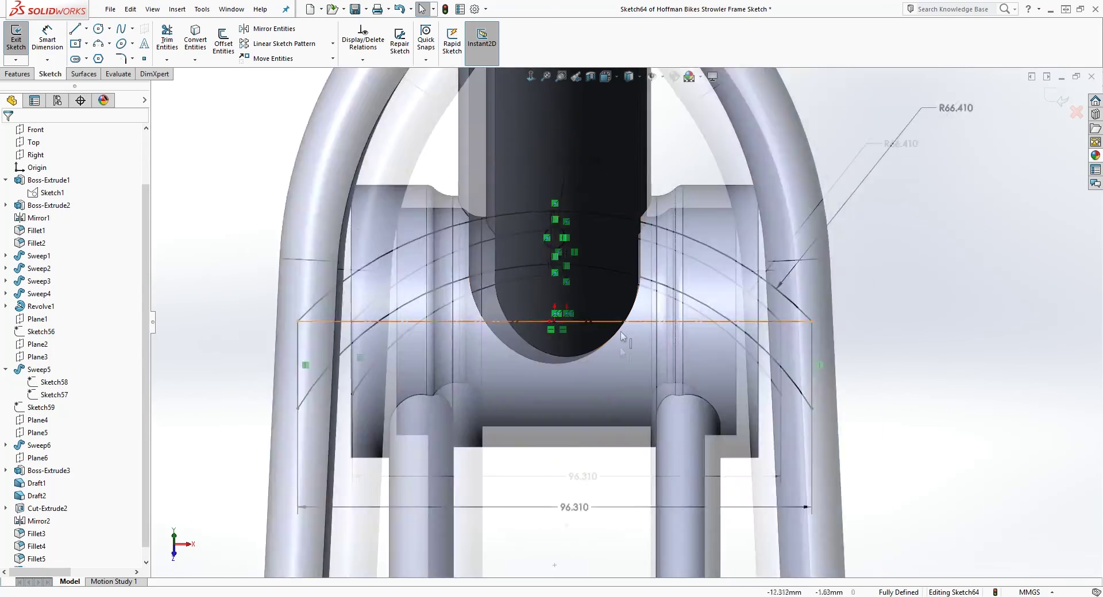
mouse_move(623, 428)
middle_down()
mouse_move(534, 186)
mouse_move(481, 146)
middle_up()
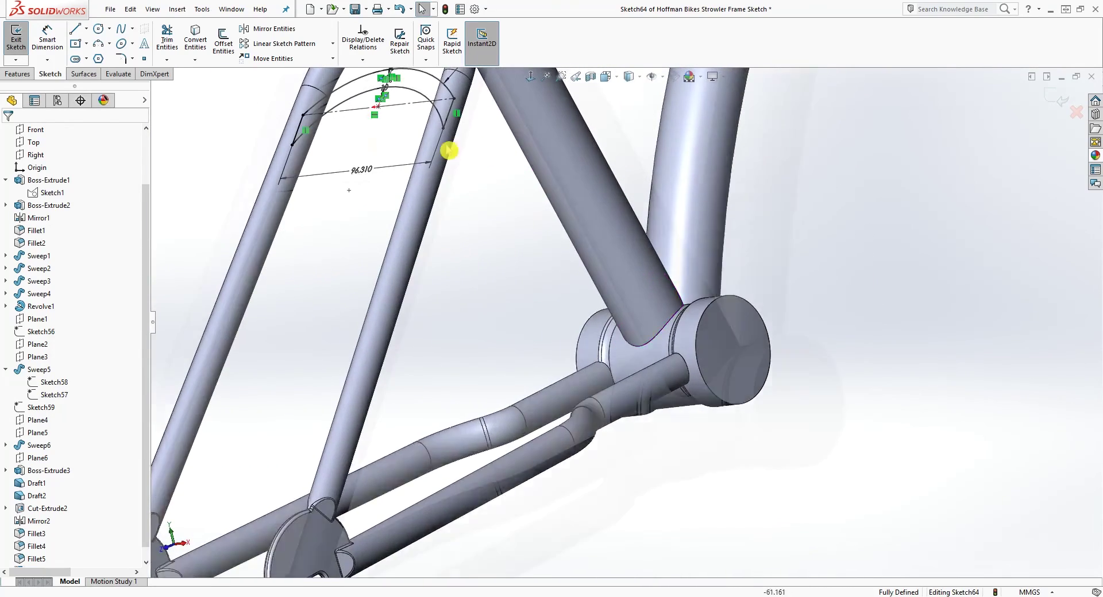
scroll(376, 86, down, 1)
scroll(447, 257, up, 2)
scroll(448, 259, up, 1)
scroll(385, 86, down, 3)
middle_drag(488, 121, 508, 154)
scroll(439, 154, down, 1)
click(18, 74)
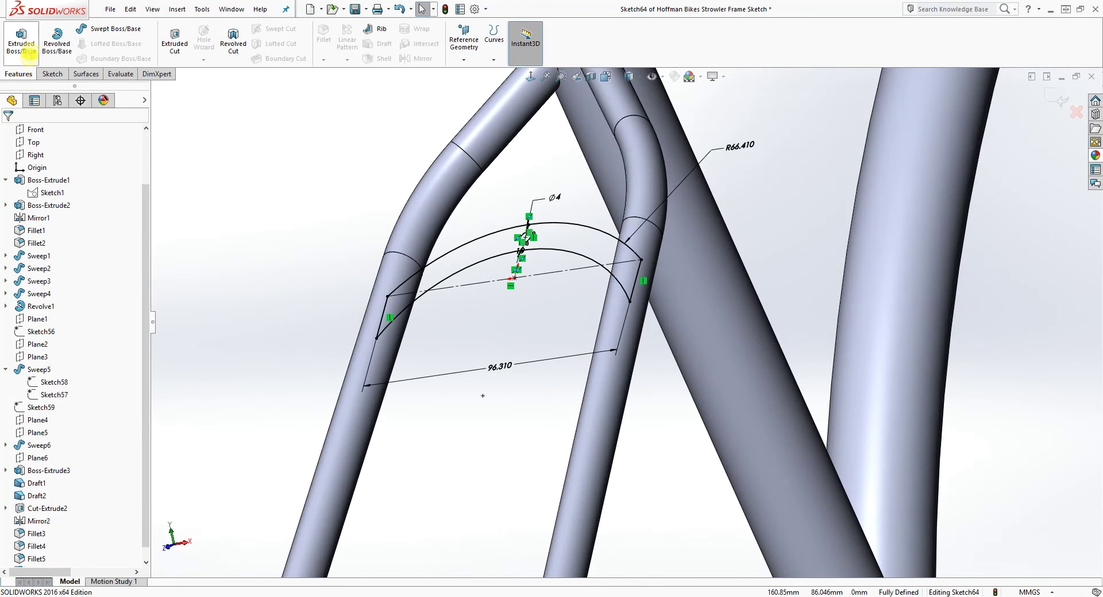
click(33, 44)
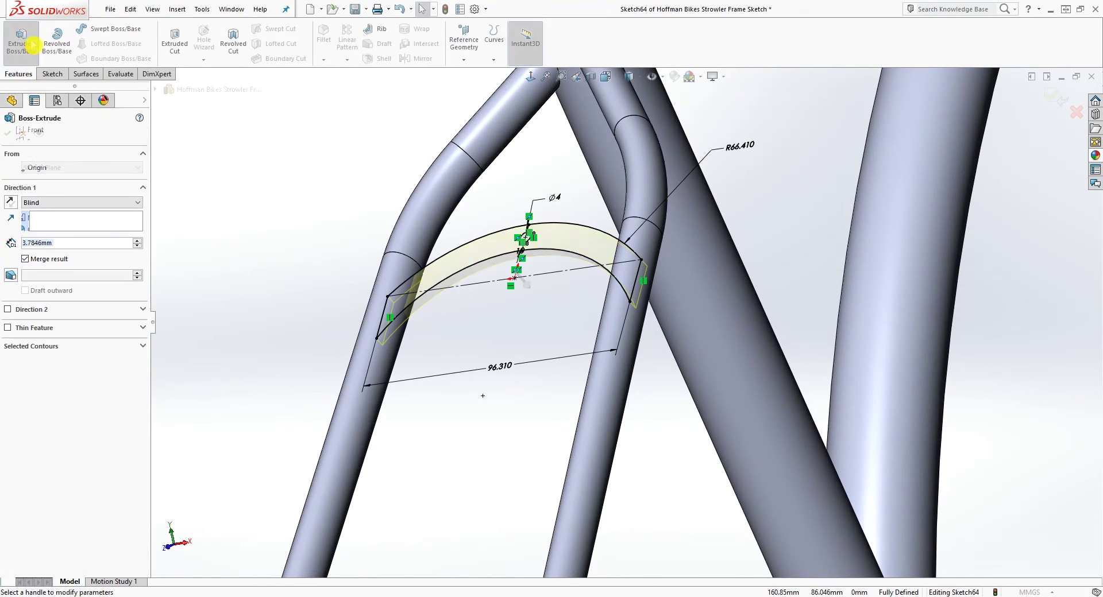
click(69, 204)
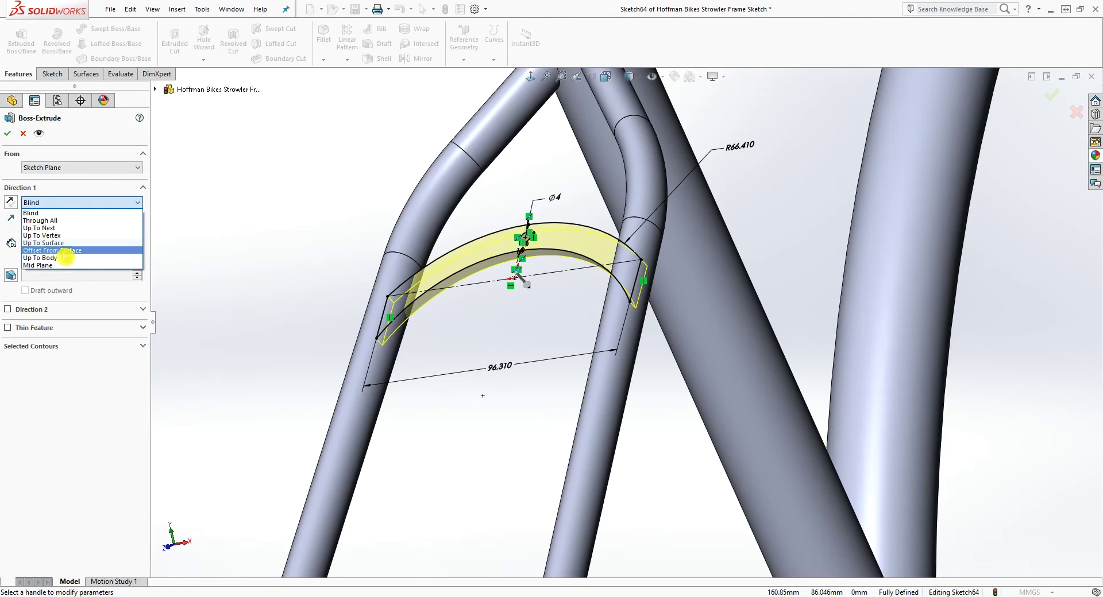
click(58, 265)
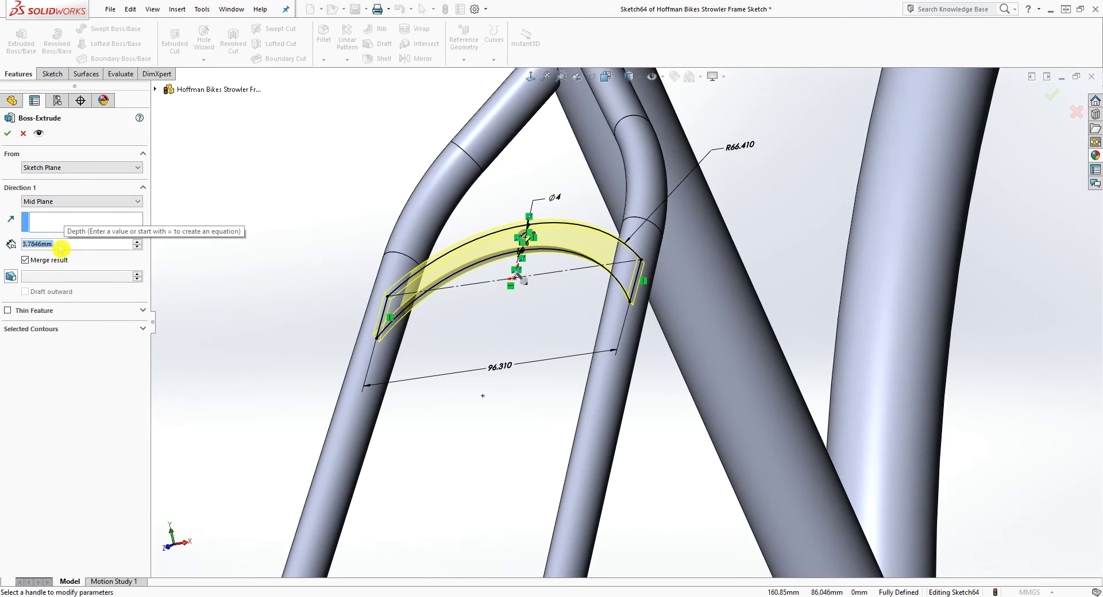
text(2)
key(Return)
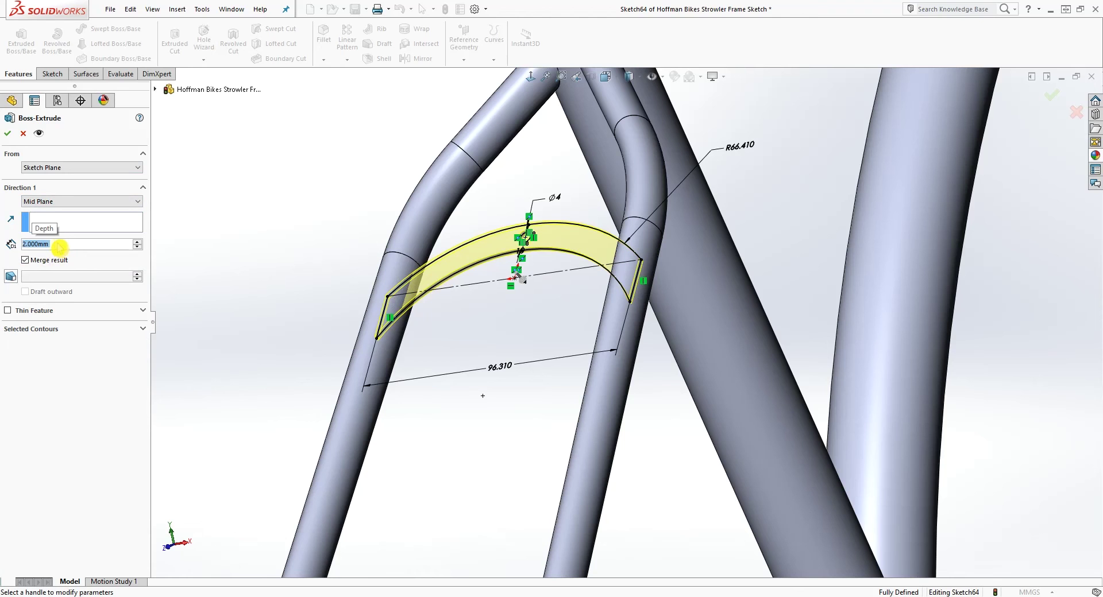
click(8, 141)
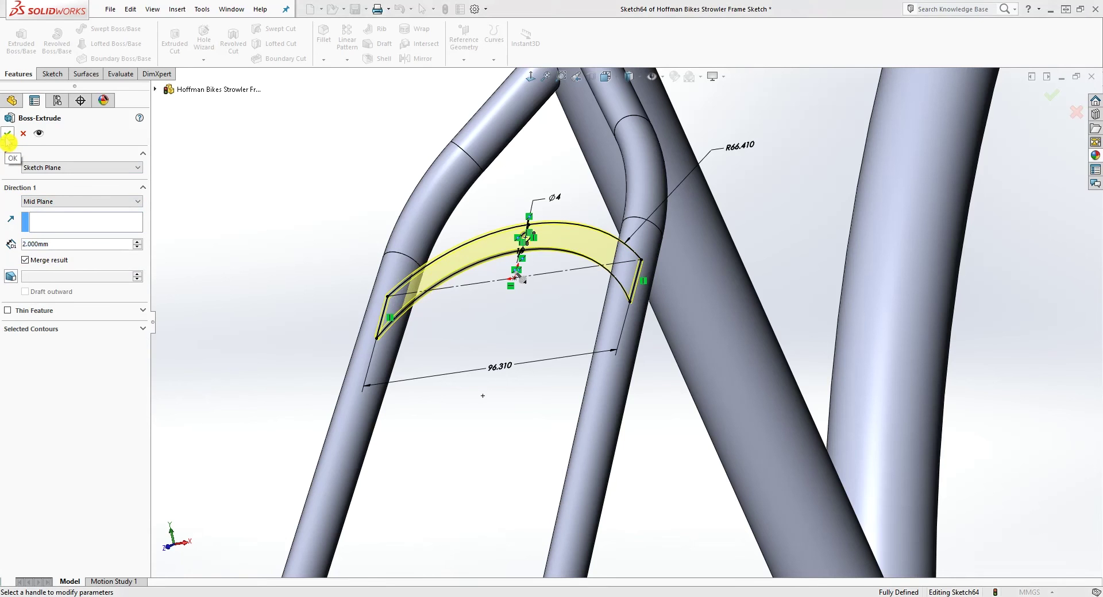
- Set up a 2 mm fillet on the four edges where one end of the bridge meets its seat stay
middle_drag(586, 319, 482, 289)
click(327, 35)
scroll(531, 345, down, 1)
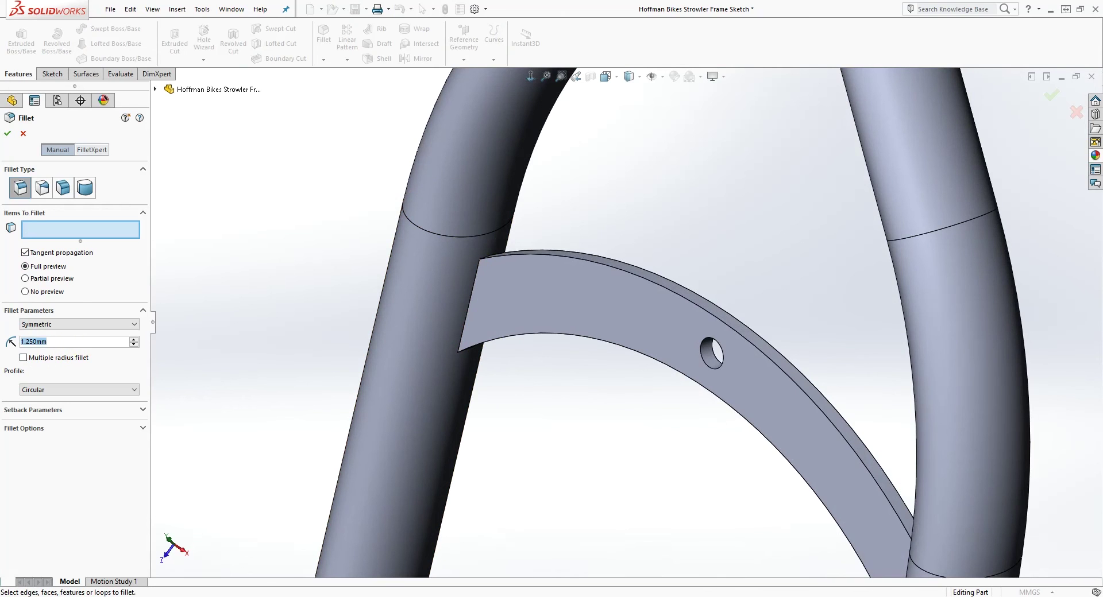
text(2)
key(Return)
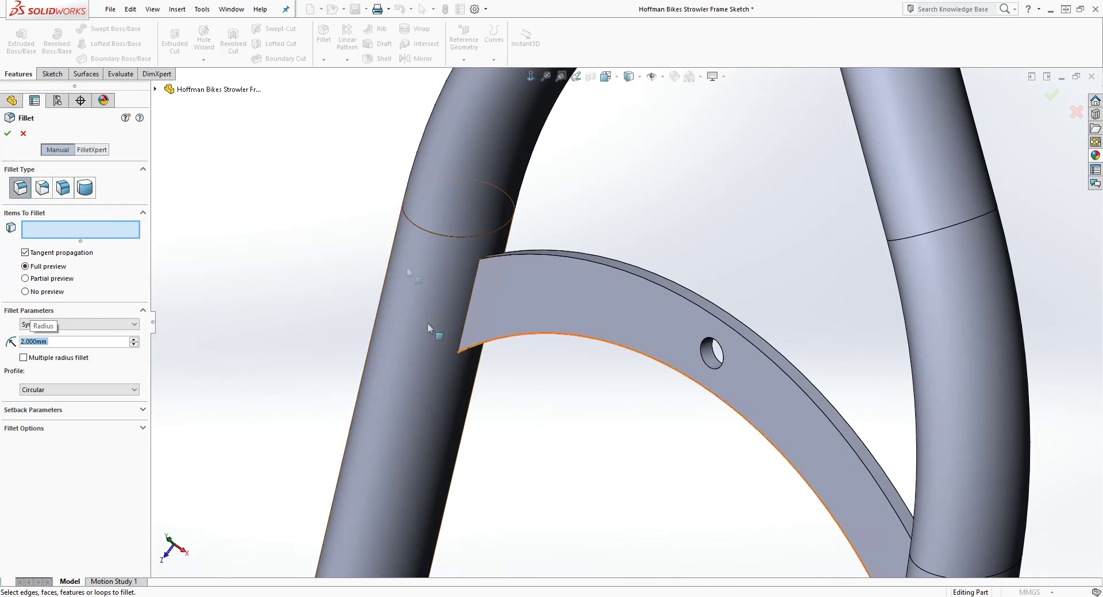
scroll(495, 280, down, 2)
click(500, 309)
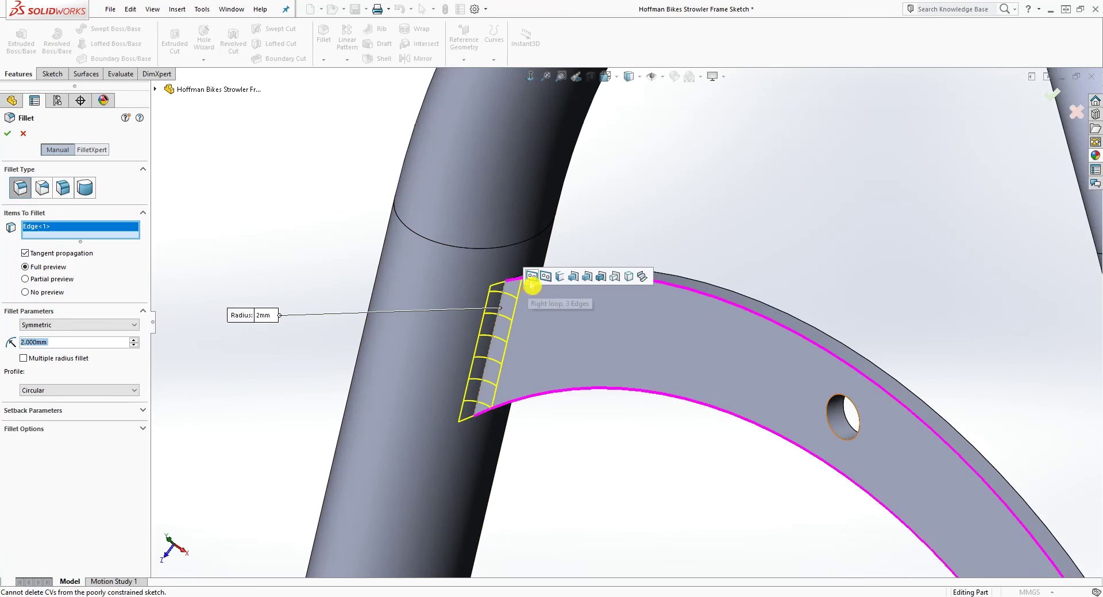
middle_drag(483, 342, 511, 288)
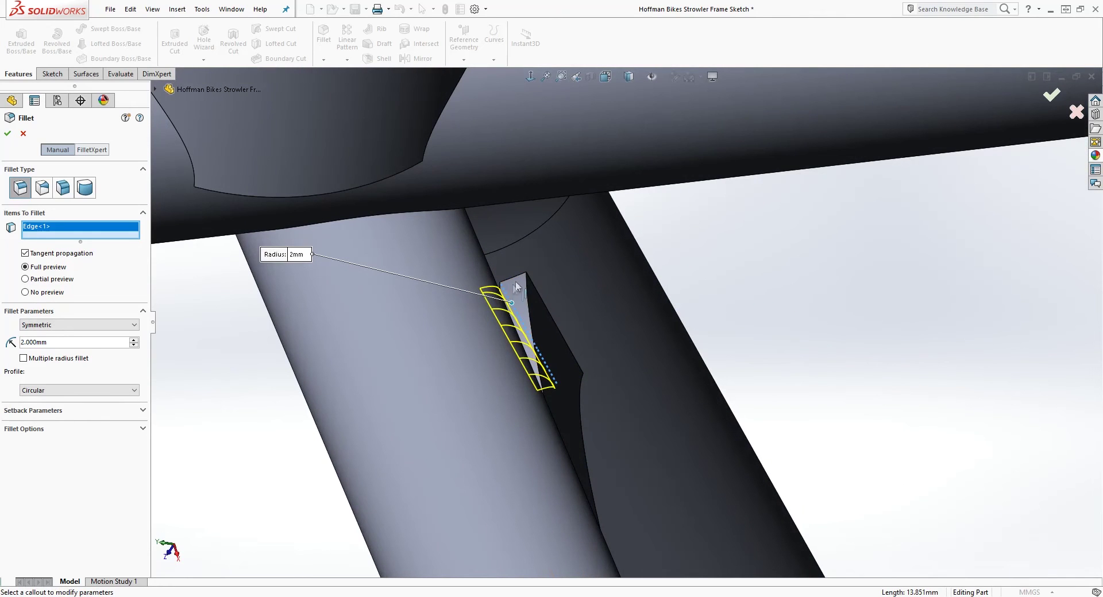
click(519, 278)
click(553, 312)
middle_drag(554, 312, 614, 409)
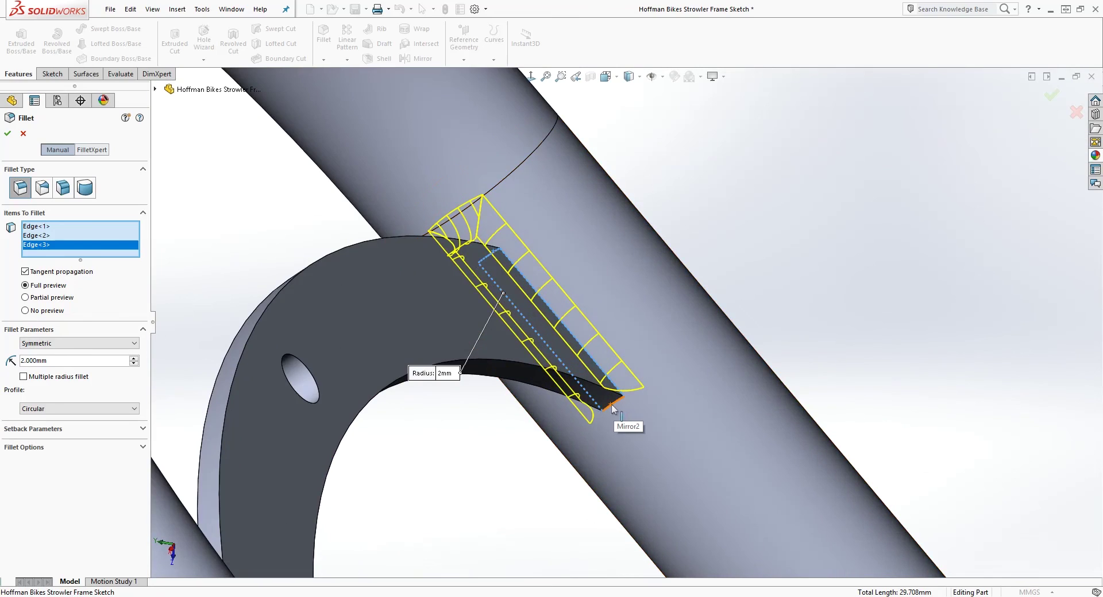
click(614, 409)
- Add the four edges at the bridge's opposite end to the 2 mm fillet and apply it
scroll(618, 415, up, 10)
middle_drag(621, 419, 434, 428)
scroll(615, 385, down, 10)
click(616, 383)
click(596, 498)
middle_drag(645, 478, 597, 416)
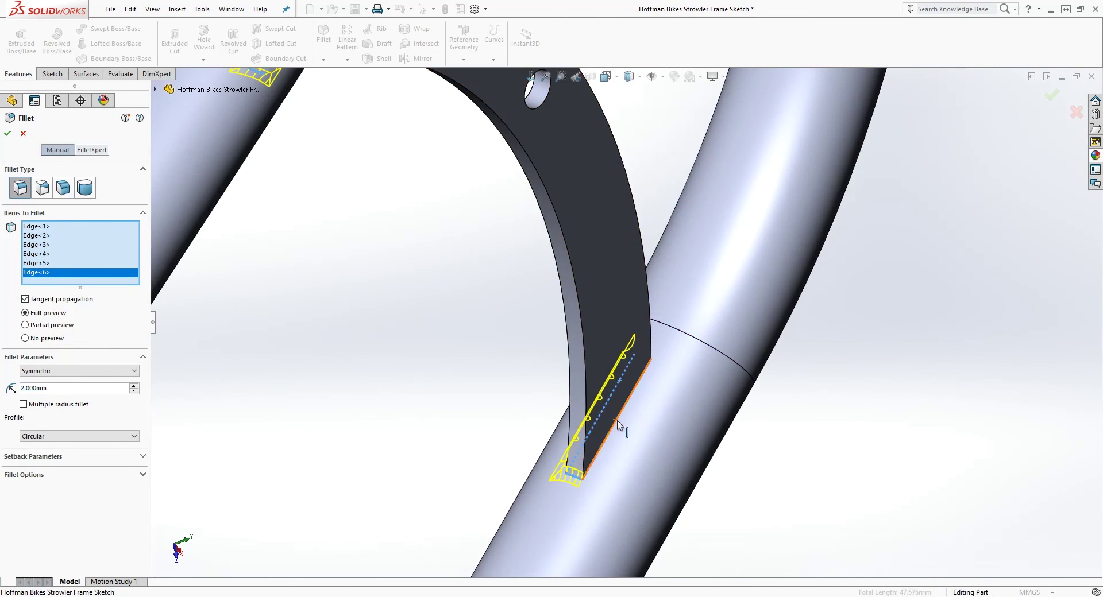
click(616, 423)
middle_drag(617, 424, 637, 382)
scroll(636, 382, down, 3)
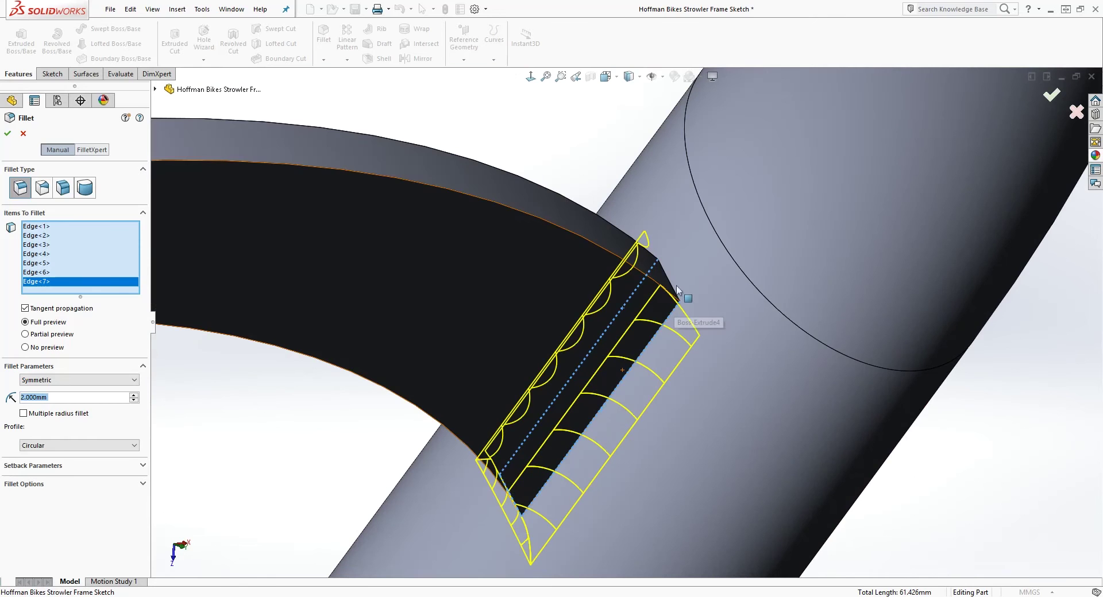
click(672, 301)
scroll(655, 345, up, 3)
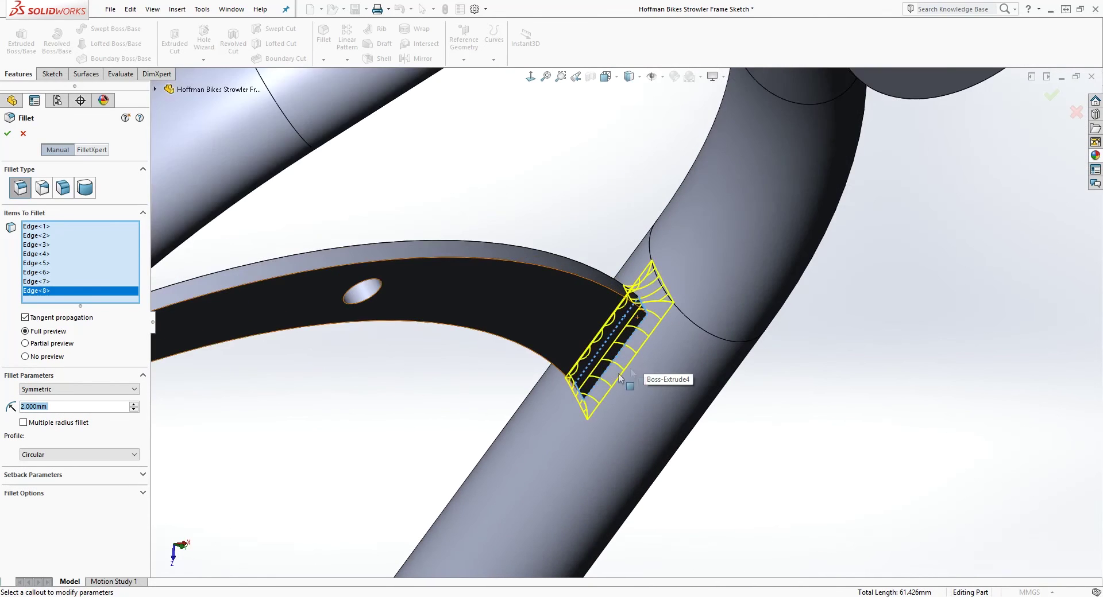
click(9, 139)
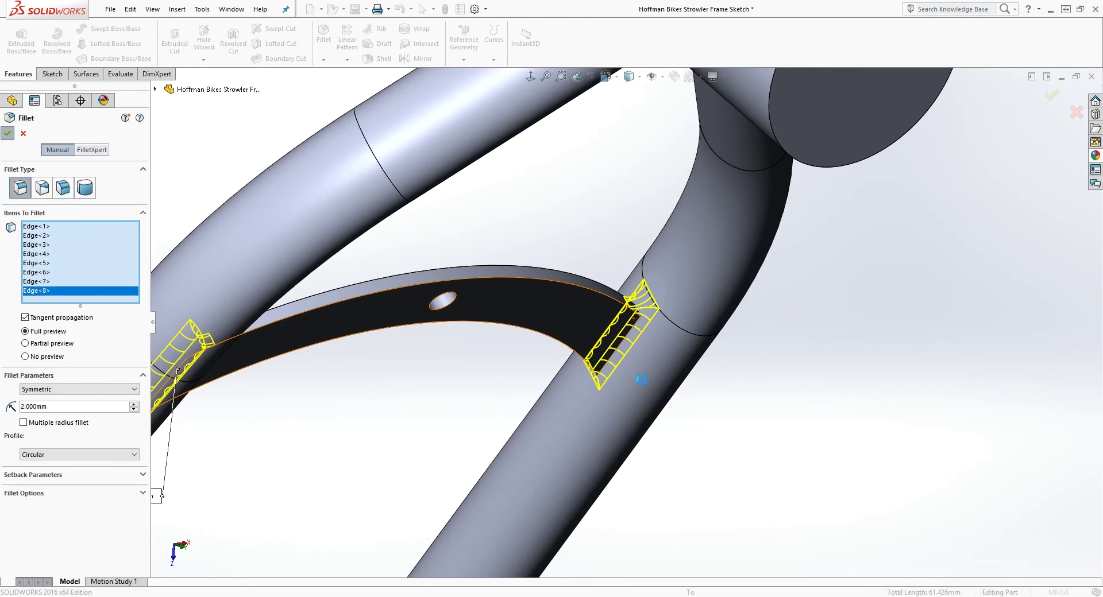
- Set up a 0.5 mm fillet on the upper and lower arc edges of the bridge's rear face
middle_drag(608, 411, 243, 92)
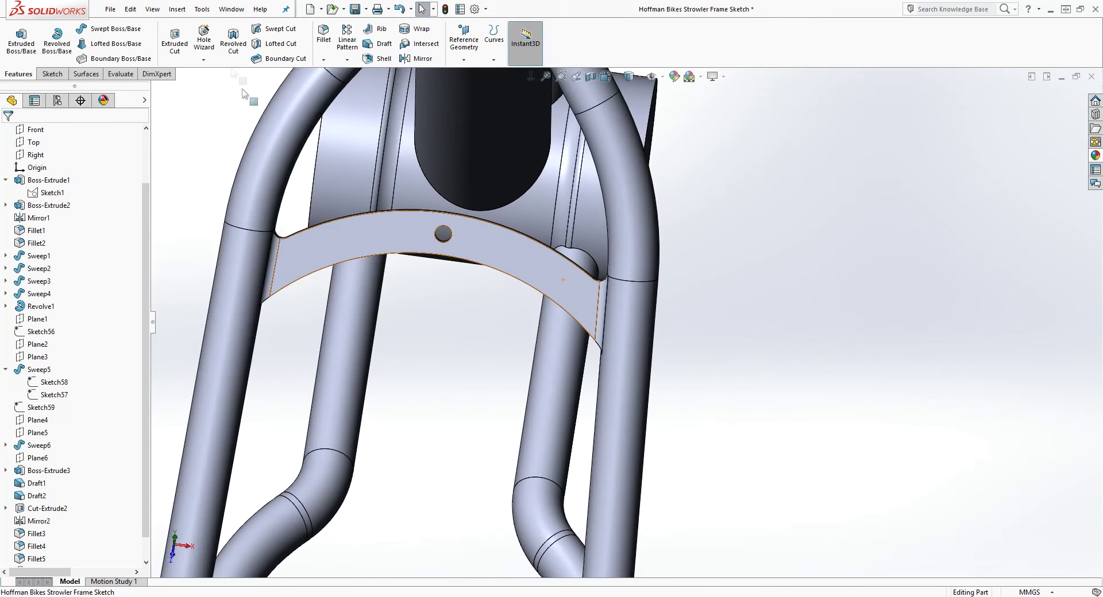
click(323, 37)
scroll(364, 261, up, 3)
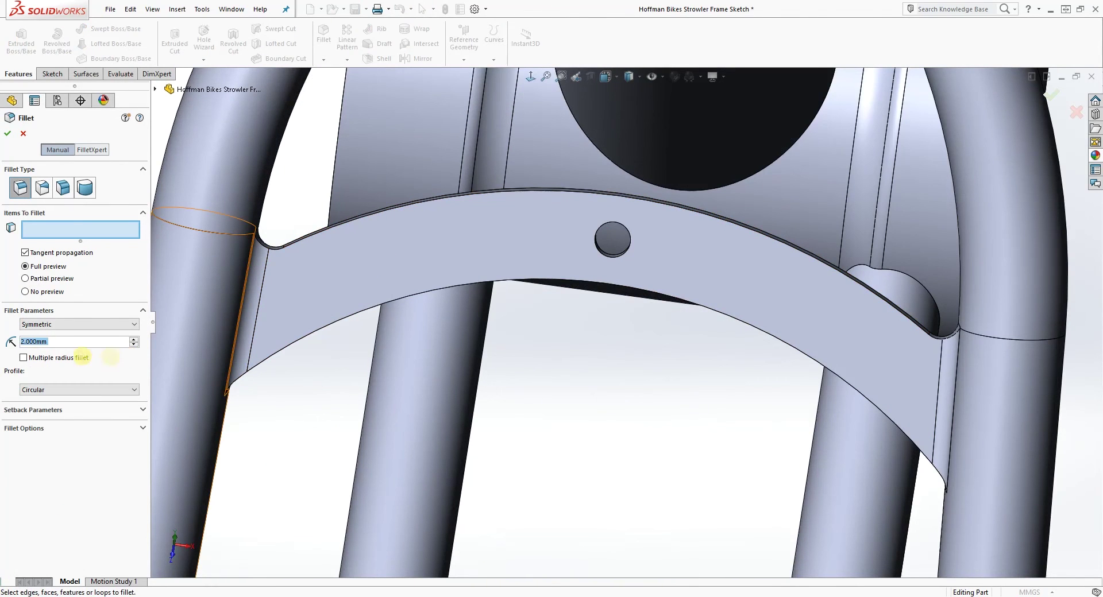
text(0.5)
key(Return)
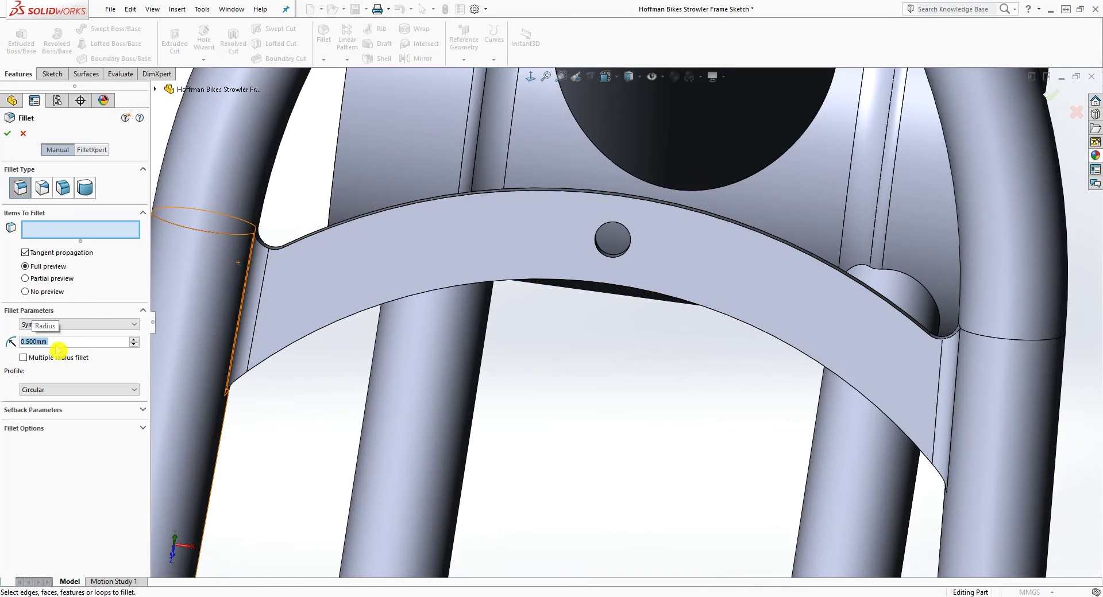
click(379, 212)
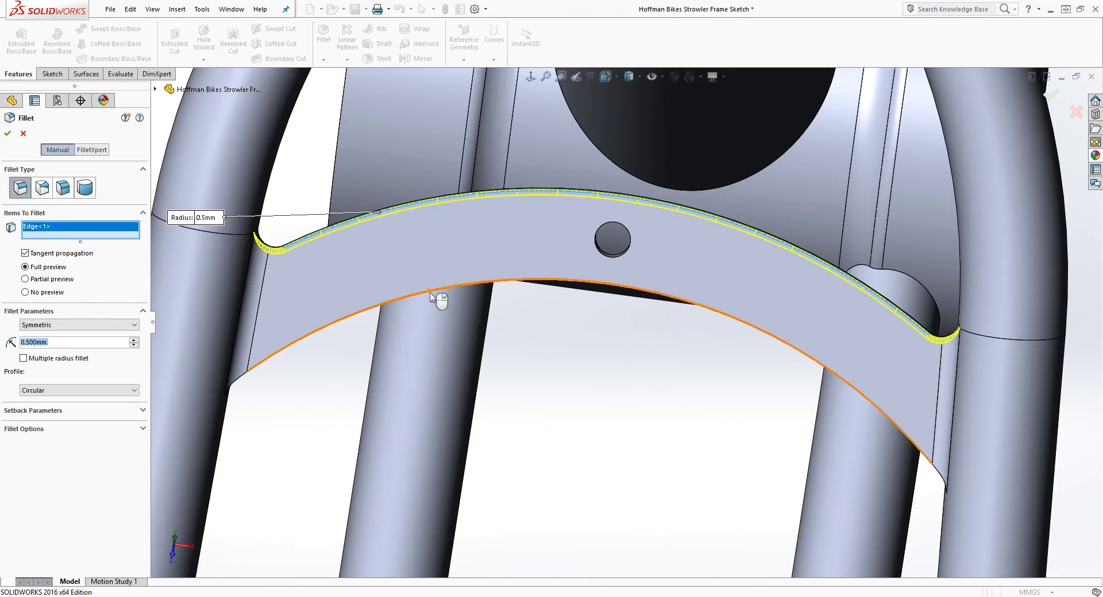
click(431, 294)
- Include the upper and lower arc edges of the bridge's other face in the 0.5 mm fillet and apply it
scroll(483, 303, down, 5)
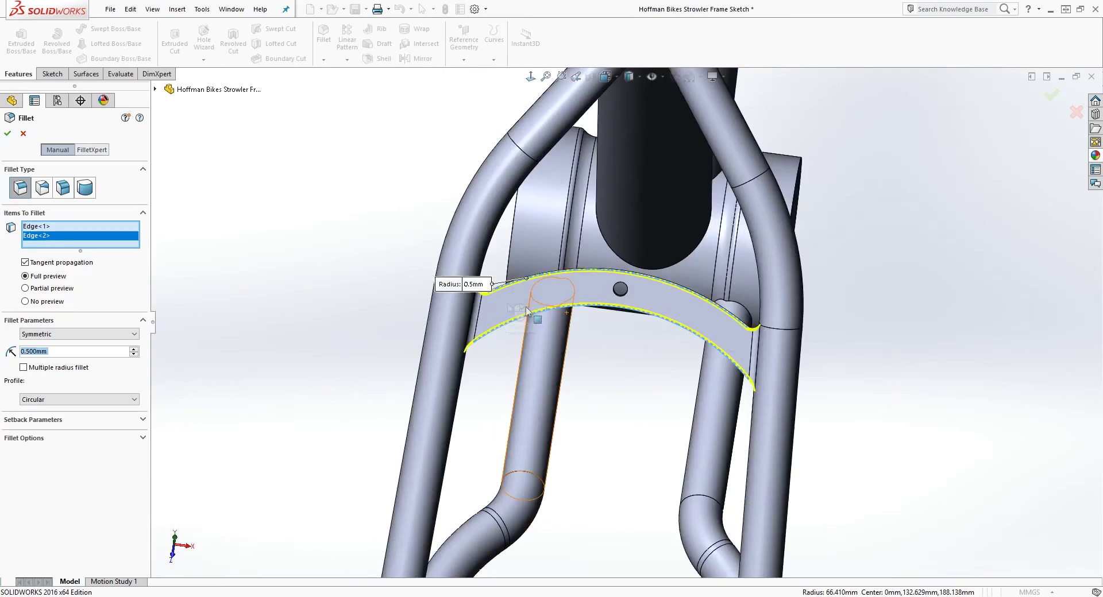
middle_drag(482, 303, 364, 253)
scroll(792, 315, down, 8)
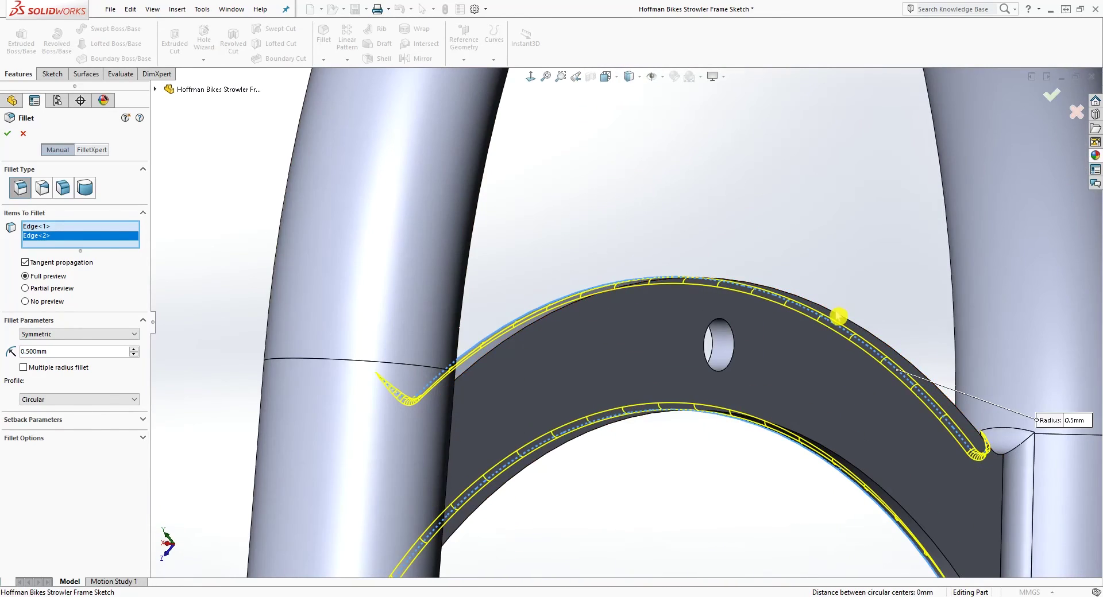
click(839, 476)
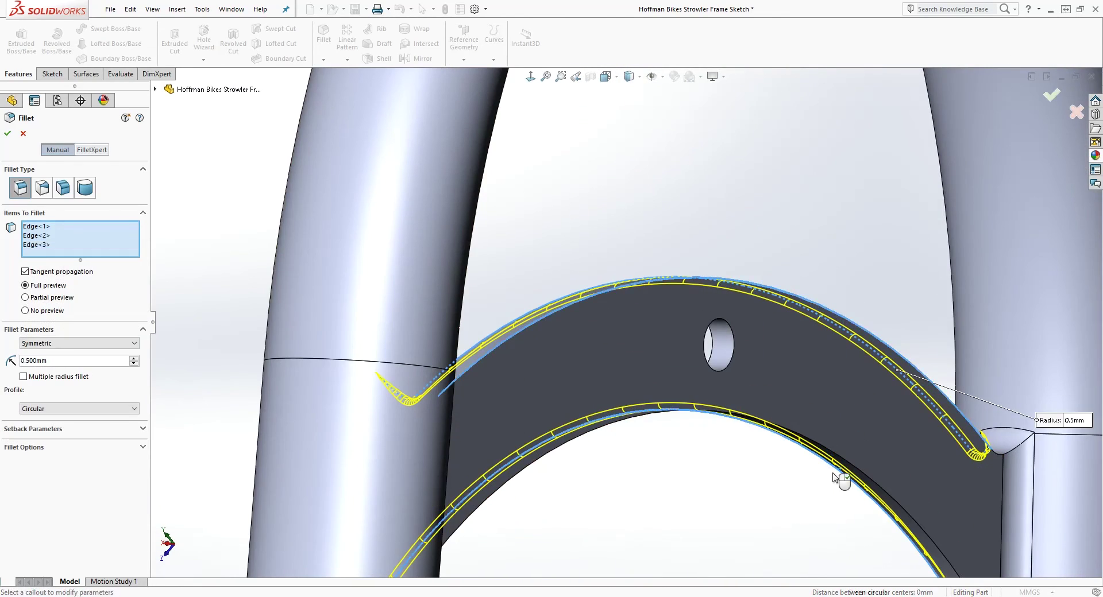
scroll(840, 480, up, 3)
scroll(831, 485, down, 3)
middle_drag(832, 486, 794, 418)
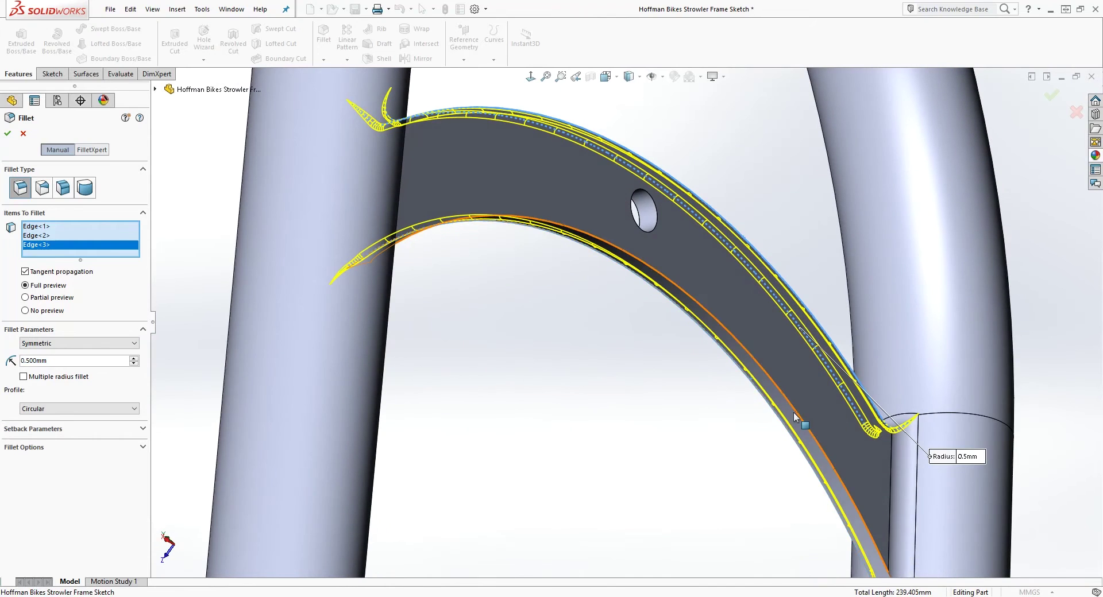
click(797, 416)
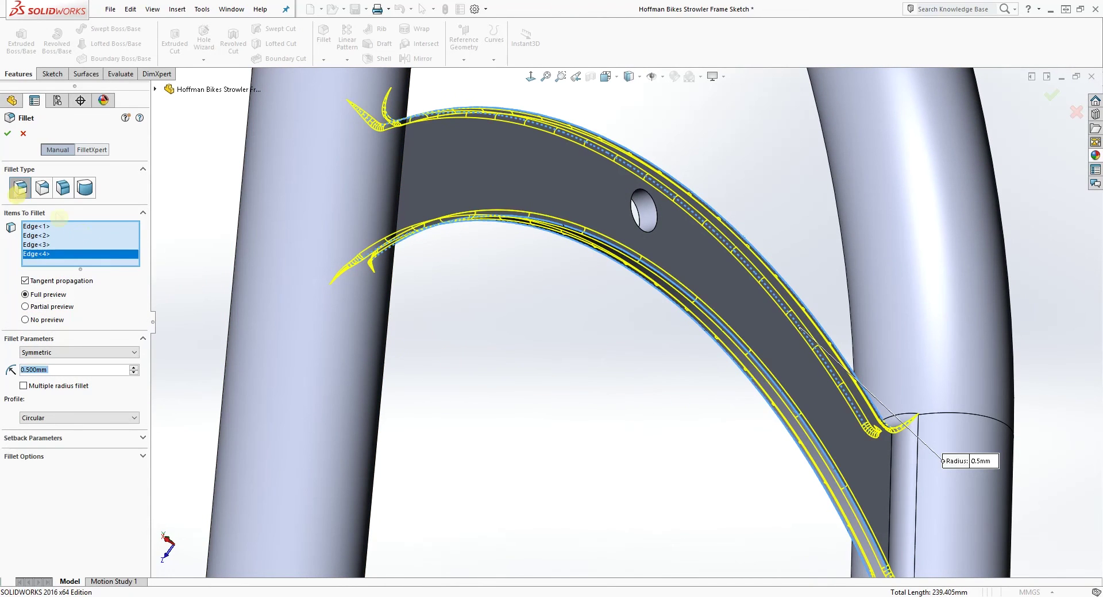
click(9, 136)
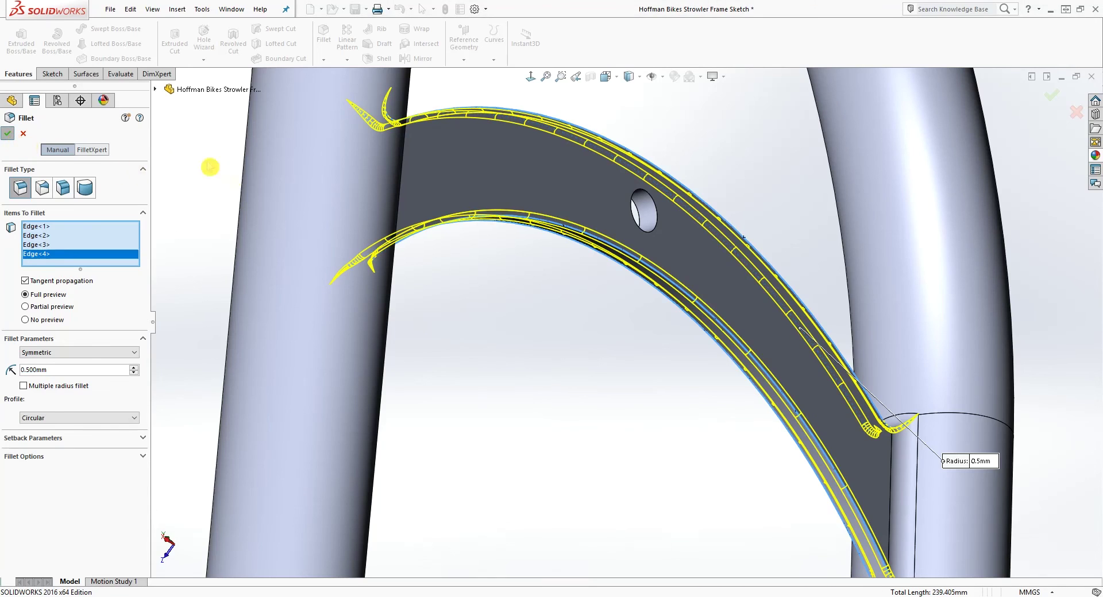
- Start a new sketch on the flat circular end face of the bottom bracket shell
scroll(798, 460, up, 5)
middle_drag(798, 460, 785, 398)
scroll(807, 281, down, 2)
middle_drag(807, 281, 867, 432)
scroll(881, 408, up, 8)
scroll(796, 307, down, 5)
scroll(653, 365, up, 3)
middle_drag(584, 298, 551, 312)
scroll(455, 369, down, 4)
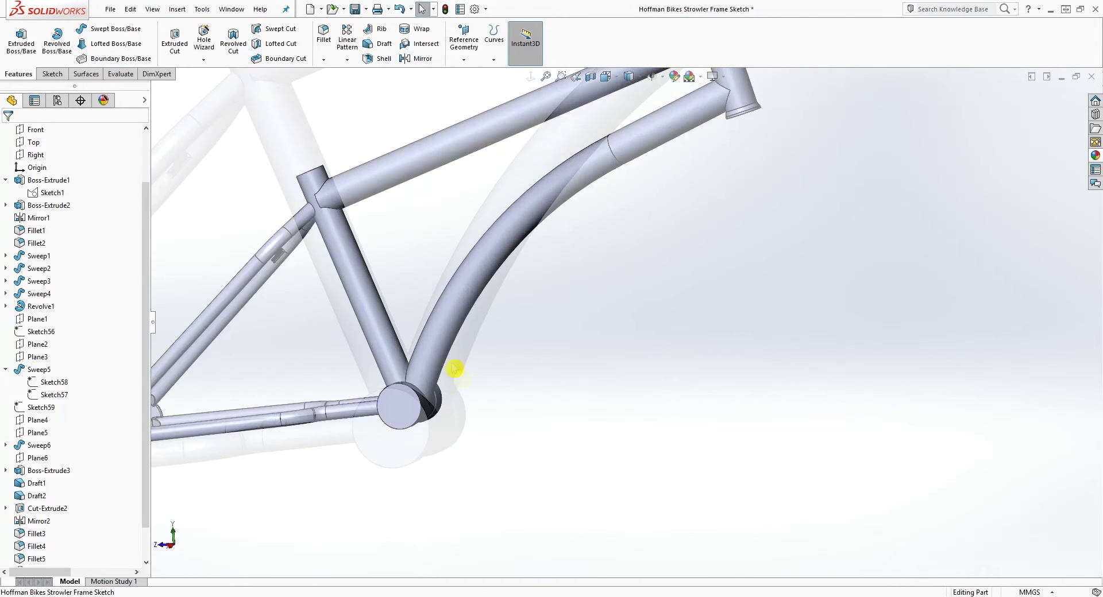
scroll(455, 369, down, 3)
middle_drag(553, 424, 502, 419)
click(481, 403)
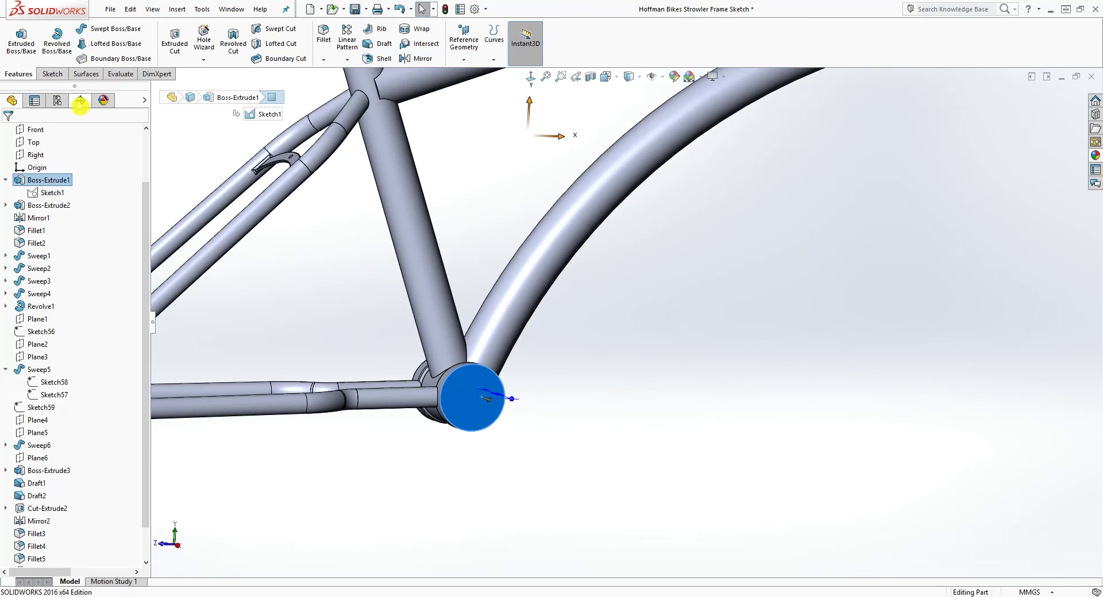
click(51, 76)
click(18, 41)
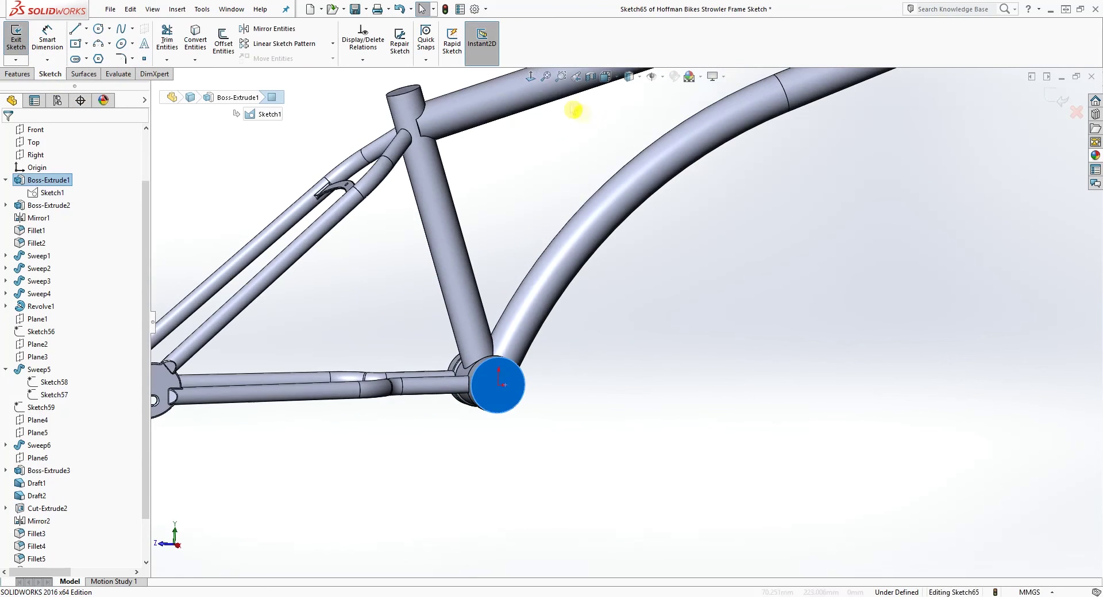
- Sketch a circle about 43 mm in diameter centred on the origin of the bottom bracket shell's end face
click(532, 78)
scroll(657, 438, down, 3)
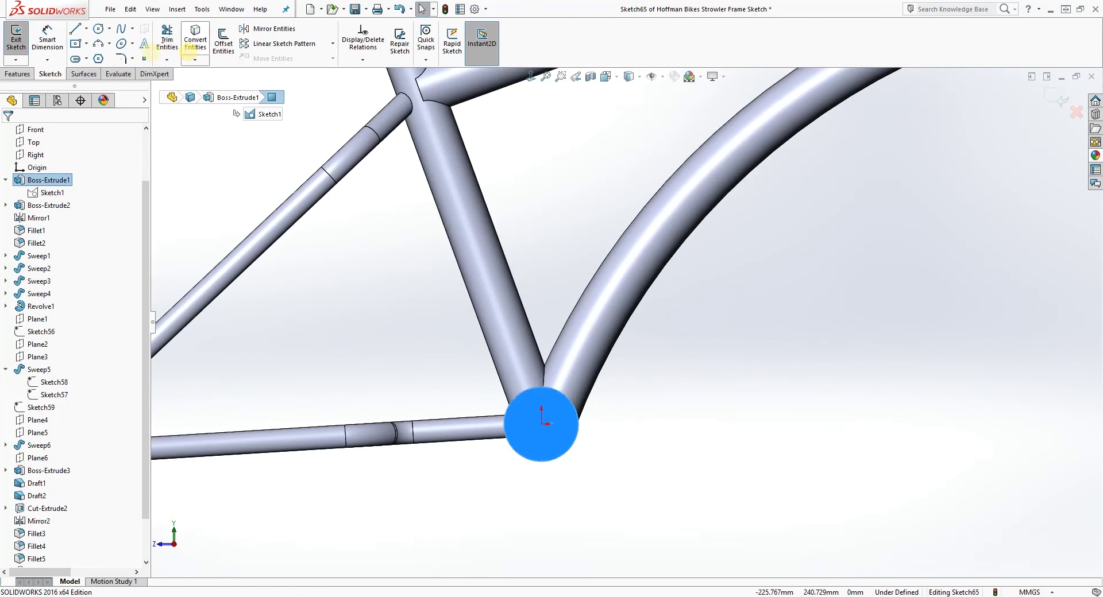
click(99, 29)
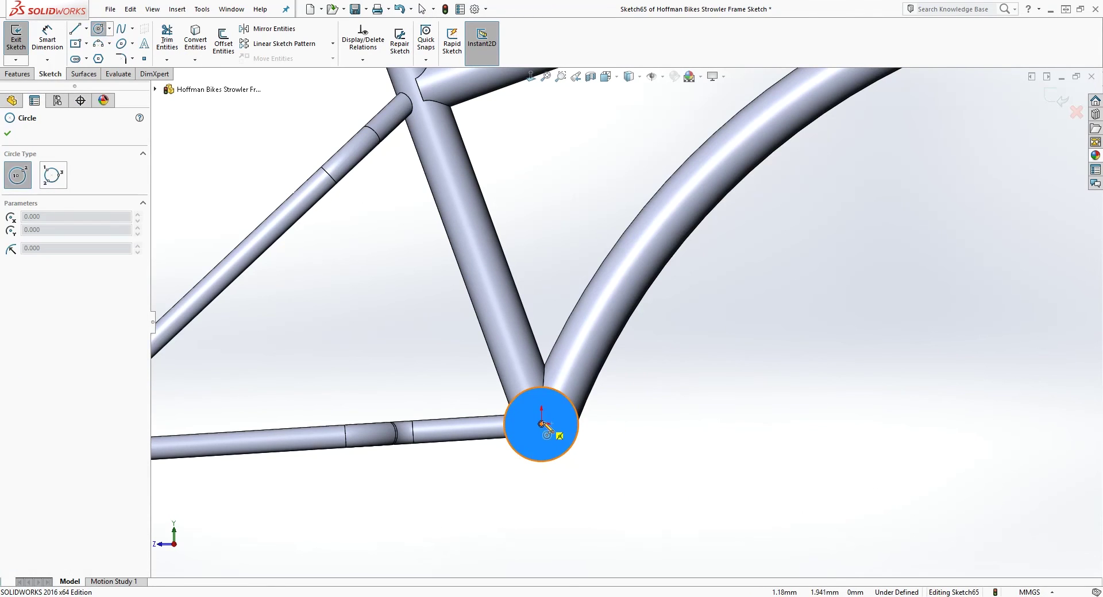
drag(541, 425, 573, 409)
key(Escape)
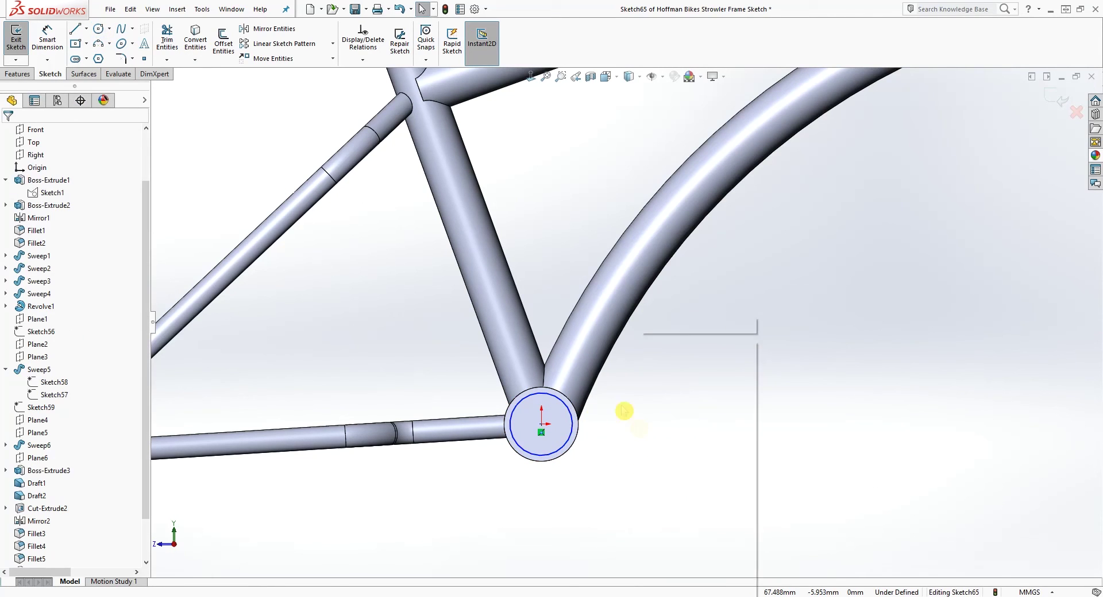
- Dimension the circle on the shell's end face and set its diameter to 48 mm
right_drag(582, 443, 596, 429)
click(569, 433)
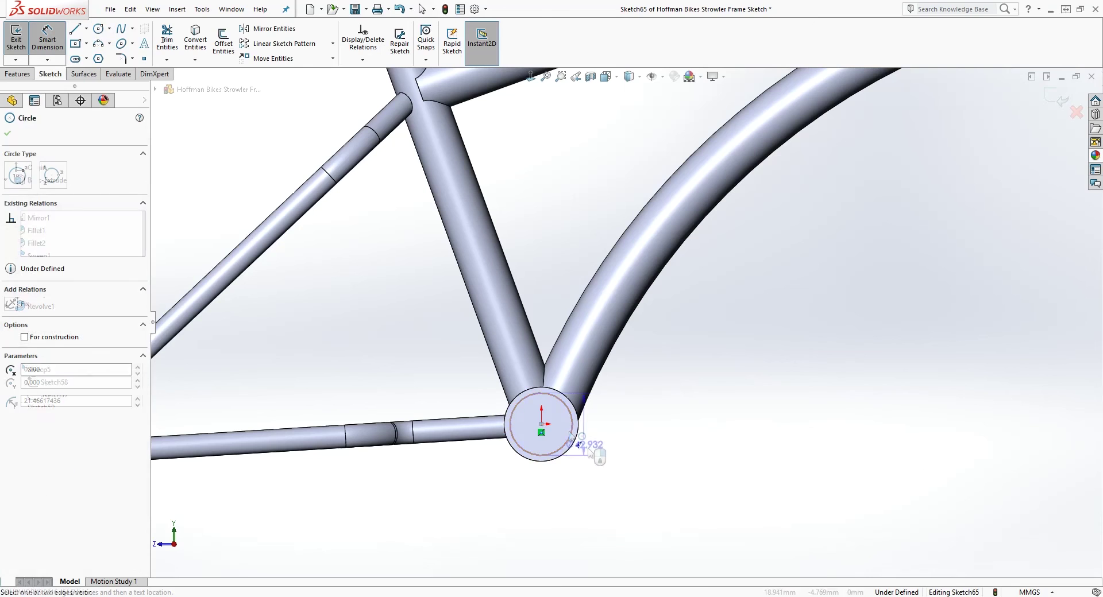
click(589, 451)
text(4)
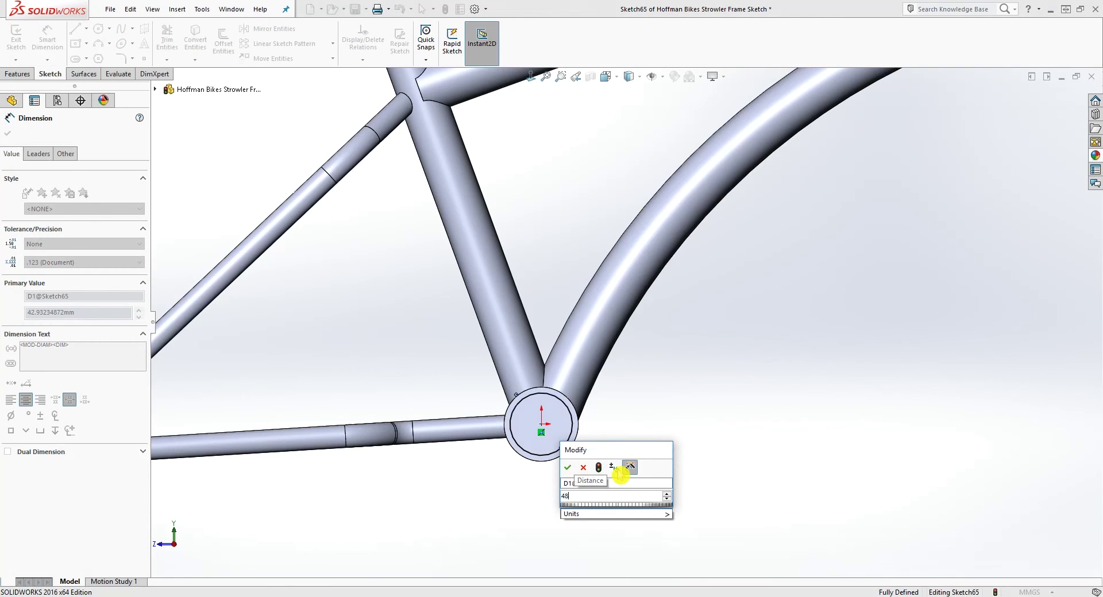
text(8)
key(Return)
key(Escape)
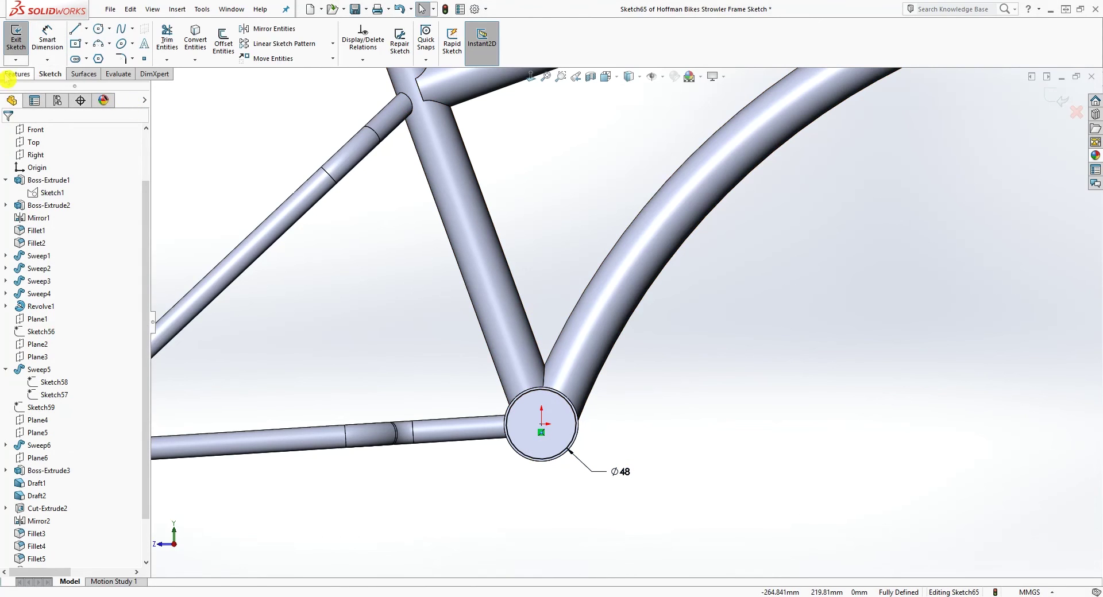
- Cut the 48 mm circle into the bottom bracket shell as a blind Extruded Cut 10 mm deep
click(21, 77)
click(183, 42)
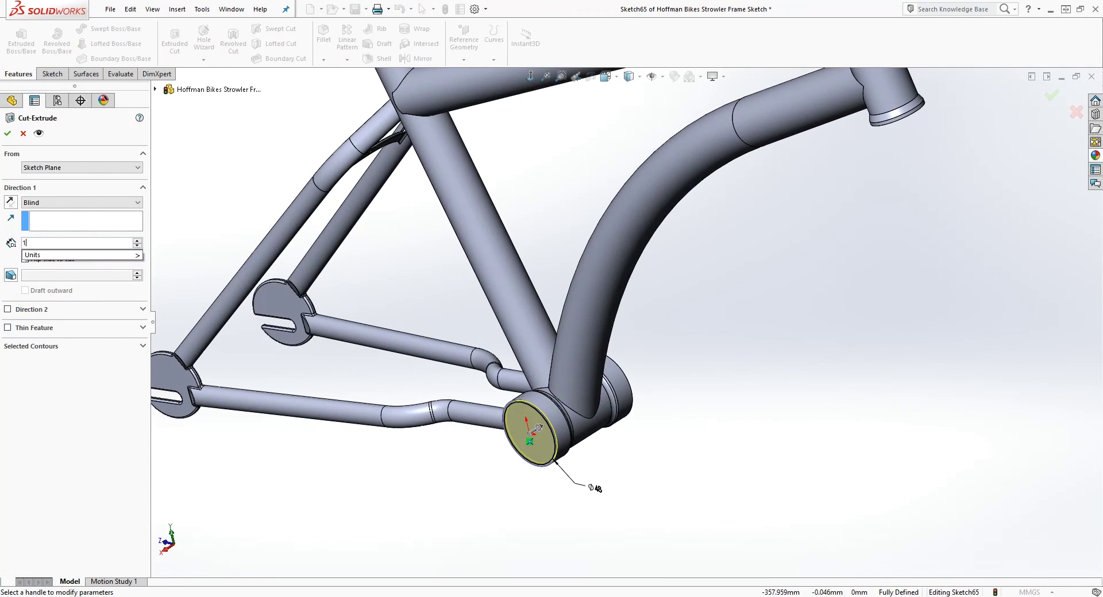
key(Return)
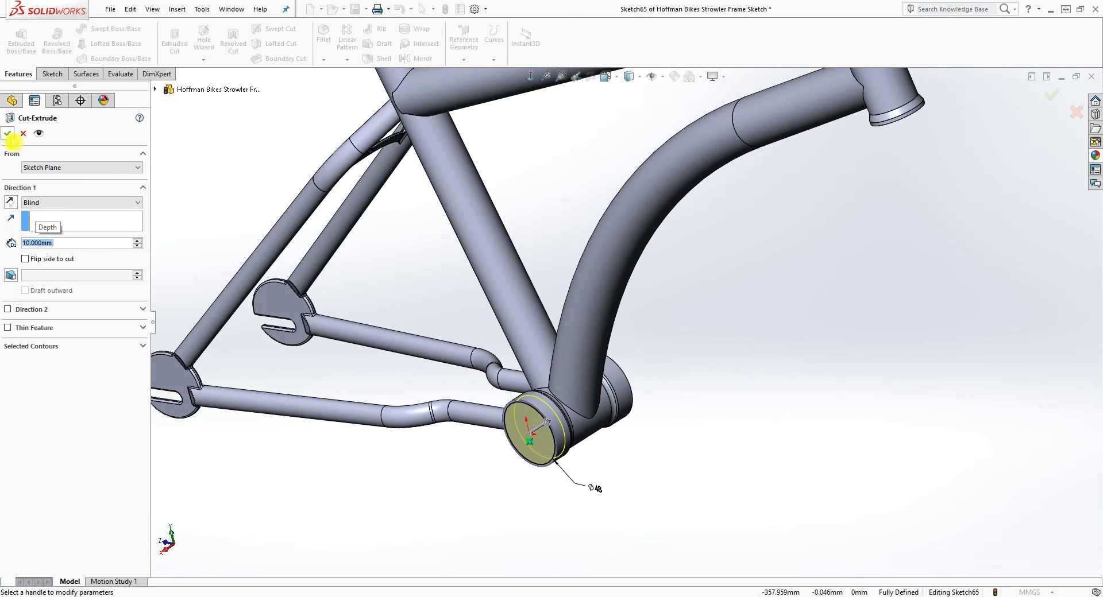
click(8, 135)
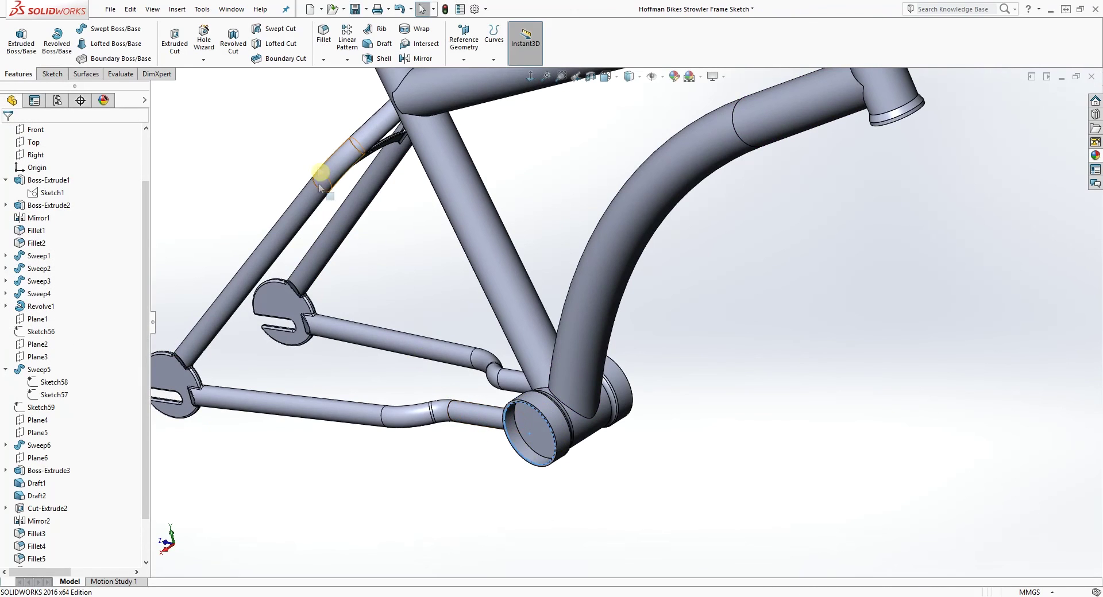
- Mirror the circular recess cut about the Right plane to the shell's opposite end
click(420, 58)
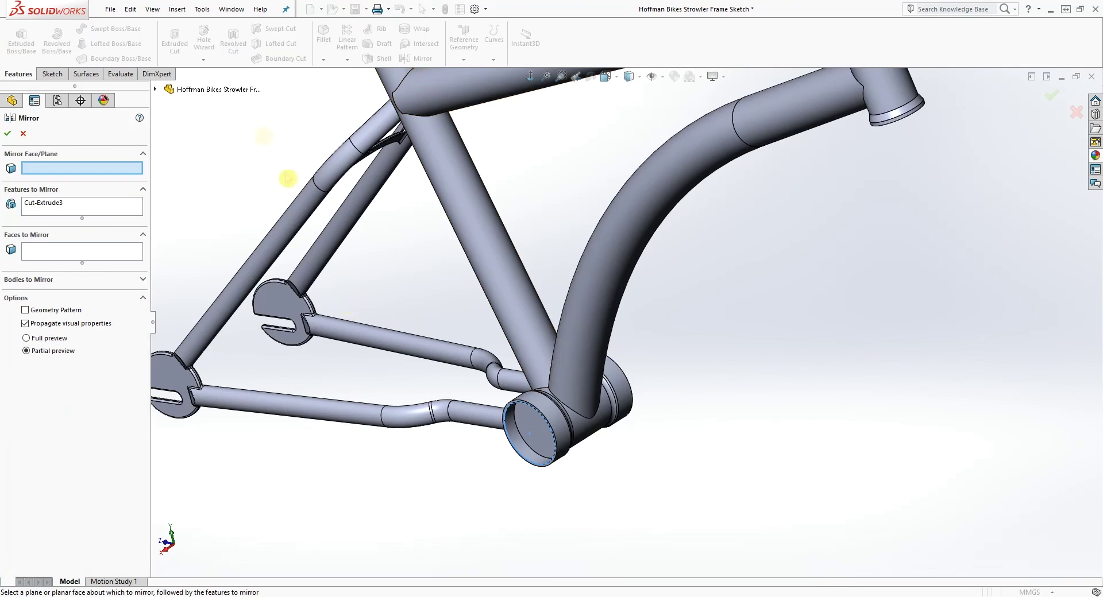
click(155, 89)
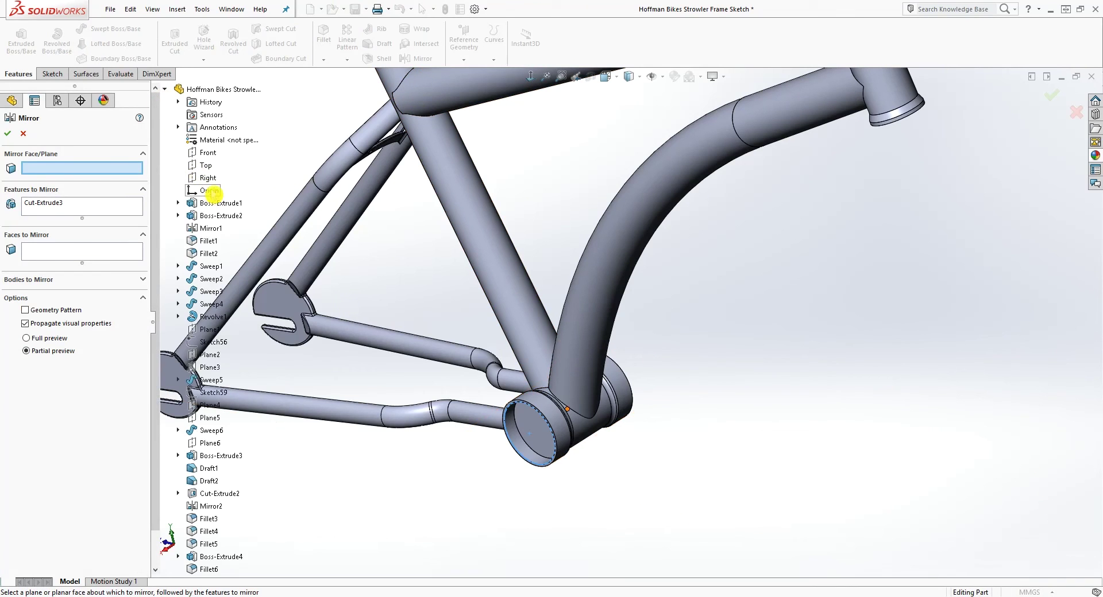
key(f)
click(208, 178)
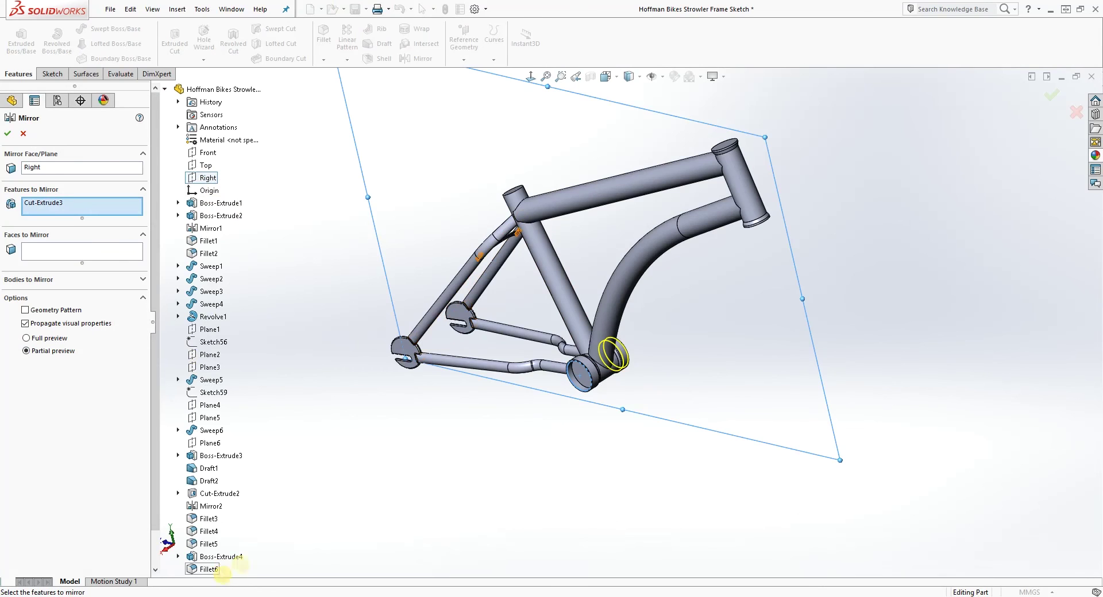
scroll(230, 551, down, 2)
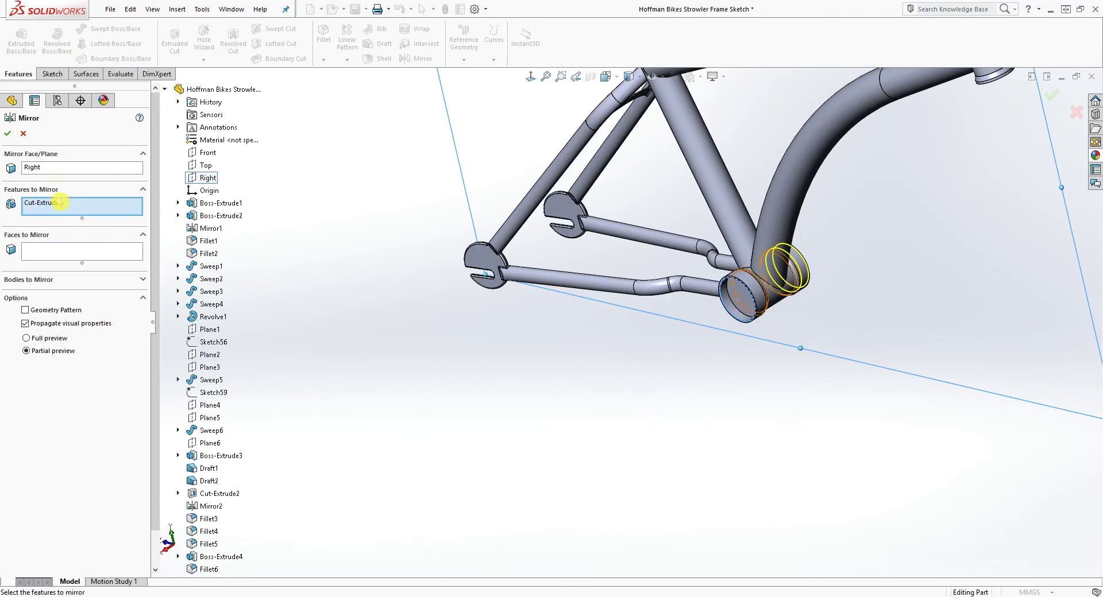
click(9, 134)
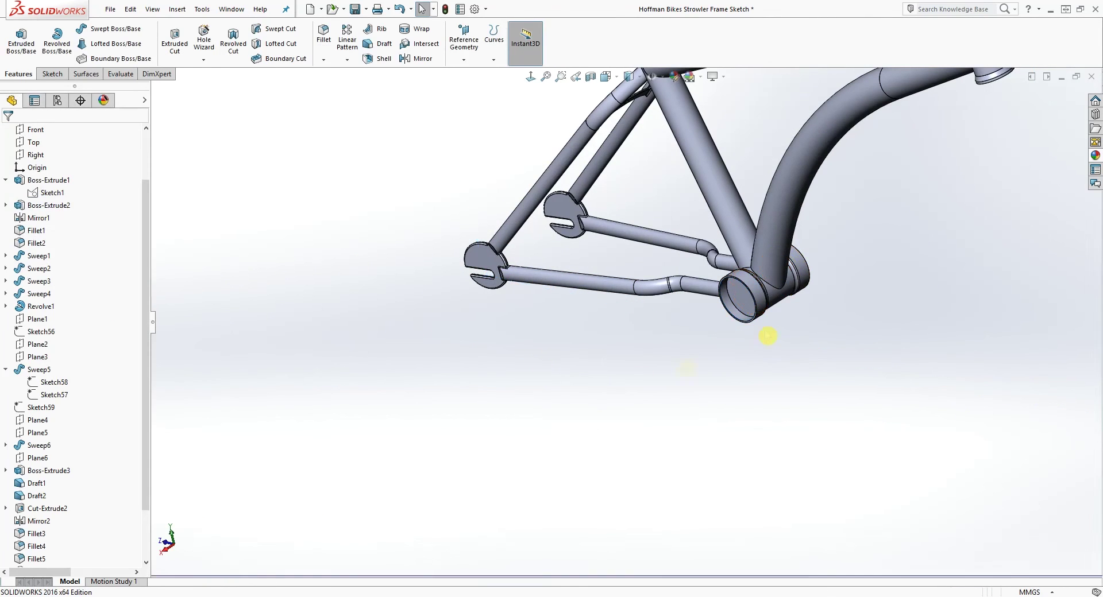
- Start a new sketch on the flat circular floor of the recess in the bottom bracket shell
key(f)
key(ctrl+1)
scroll(561, 490, down, 3)
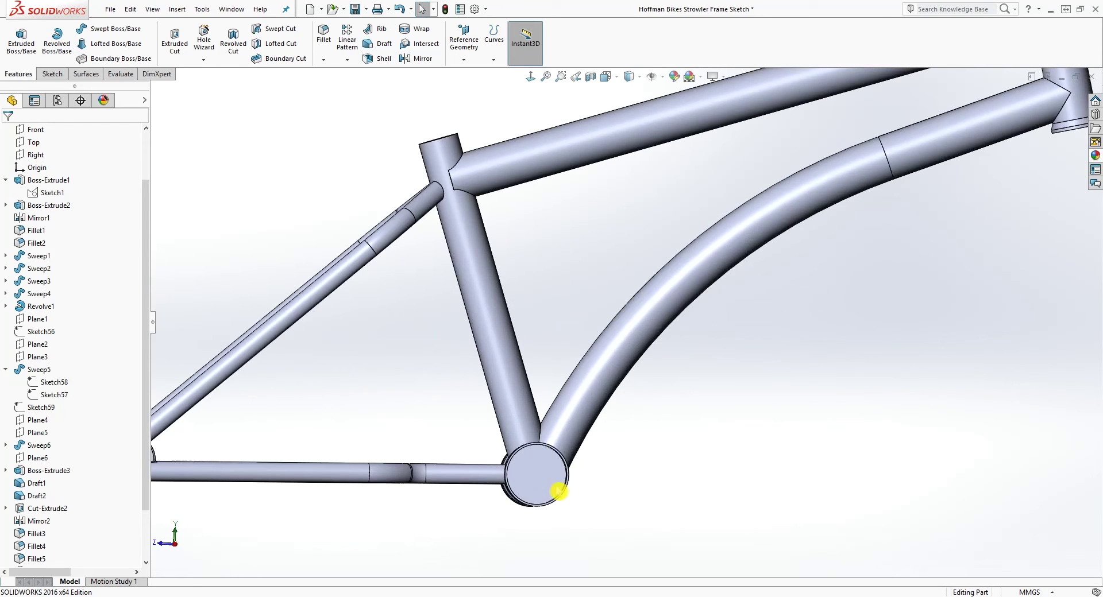
click(529, 476)
middle_drag(567, 515, 565, 534)
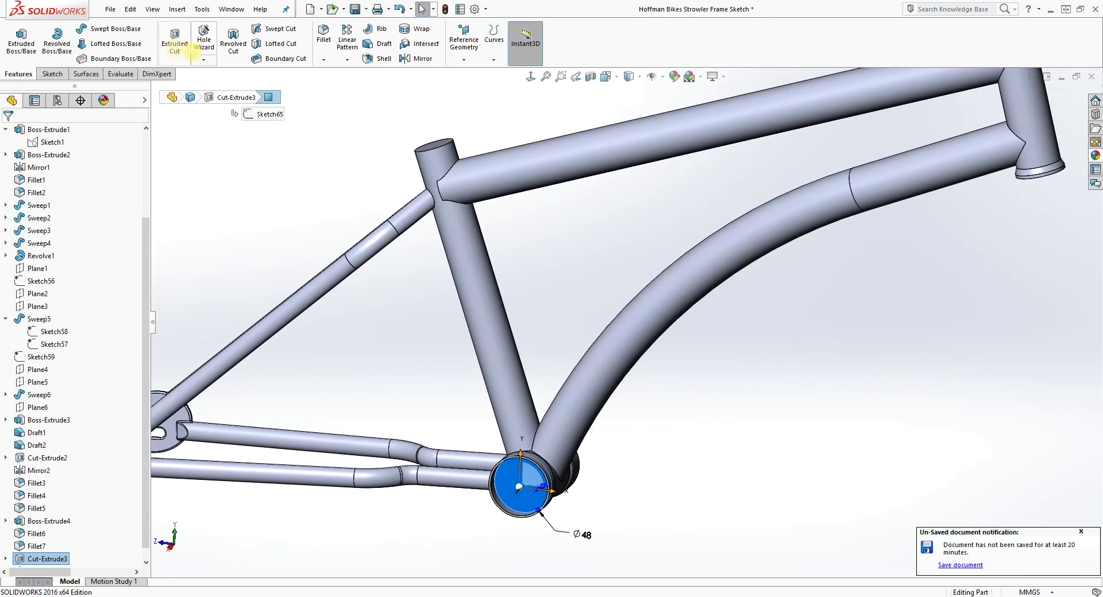
click(50, 74)
click(16, 39)
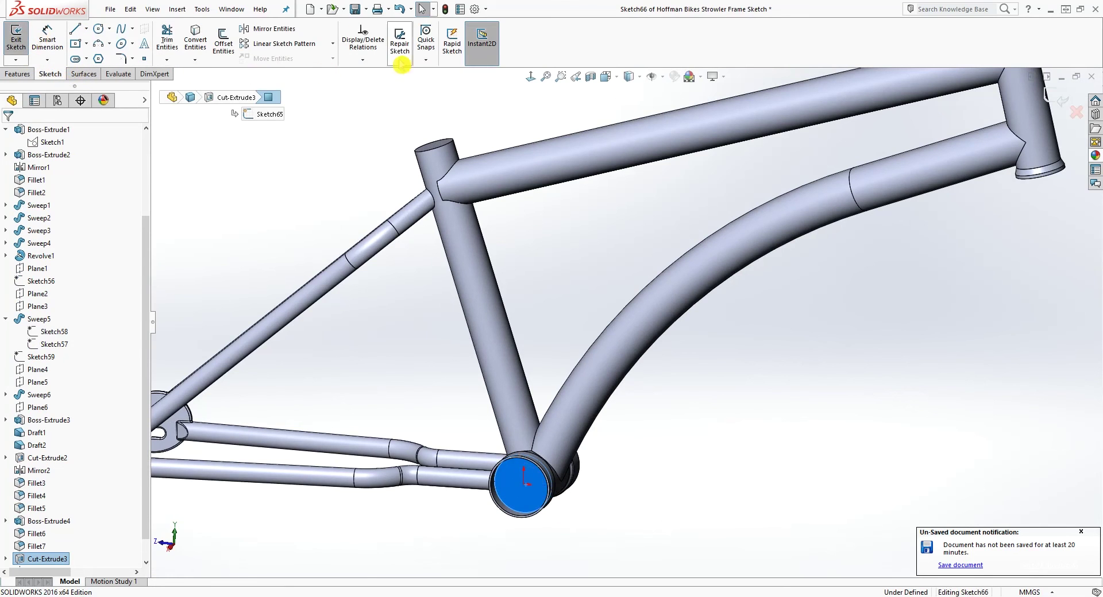
- Sketch a circle about 39.4 mm in diameter centred on the origin of the recess floor
click(531, 76)
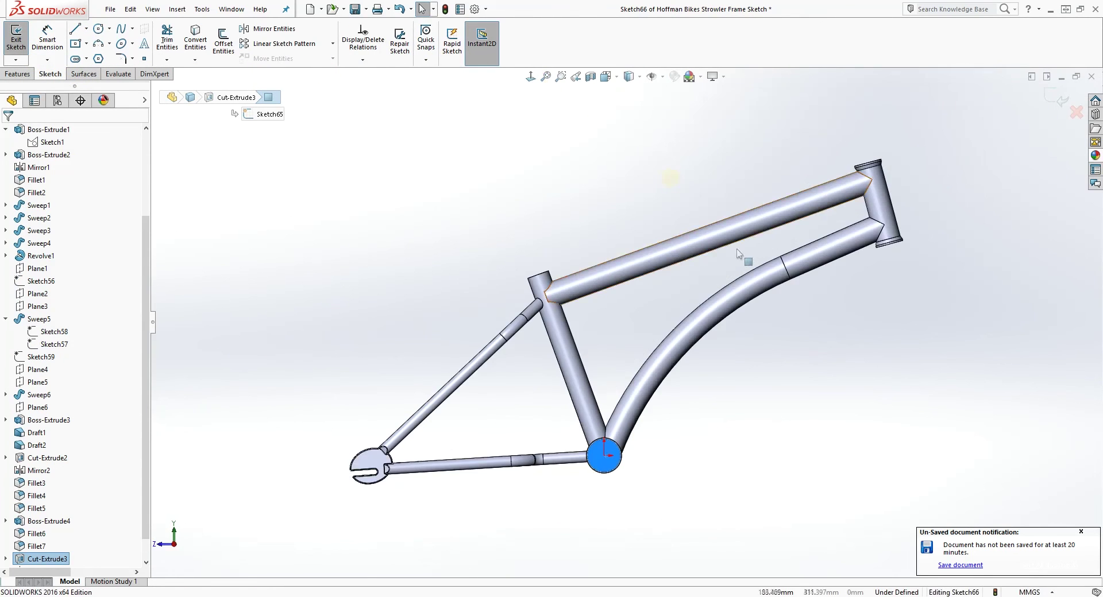
scroll(718, 428, down, 3)
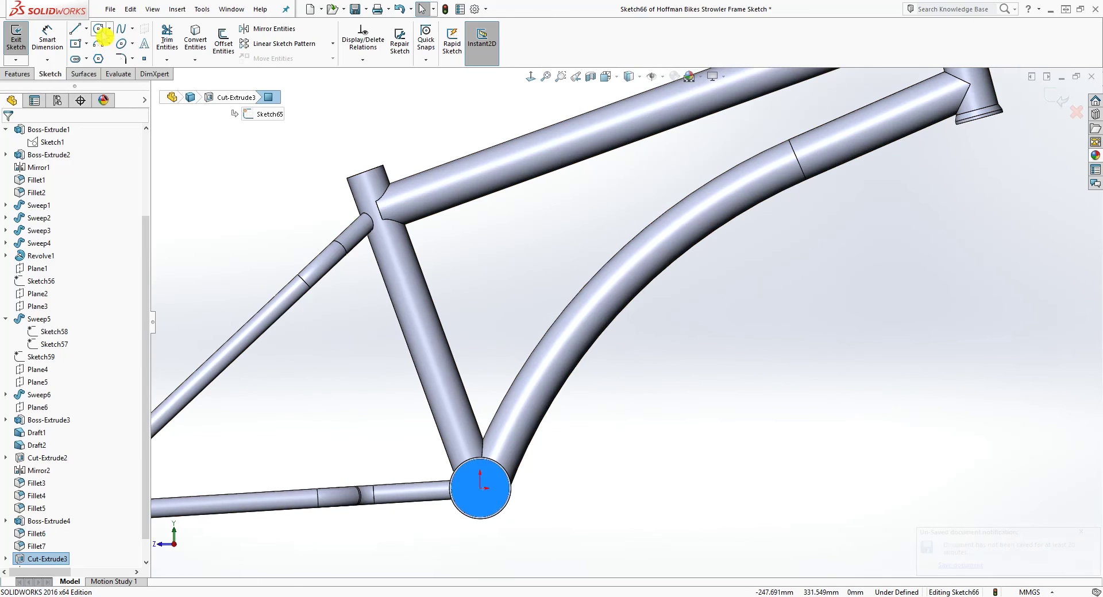
click(98, 28)
click(480, 489)
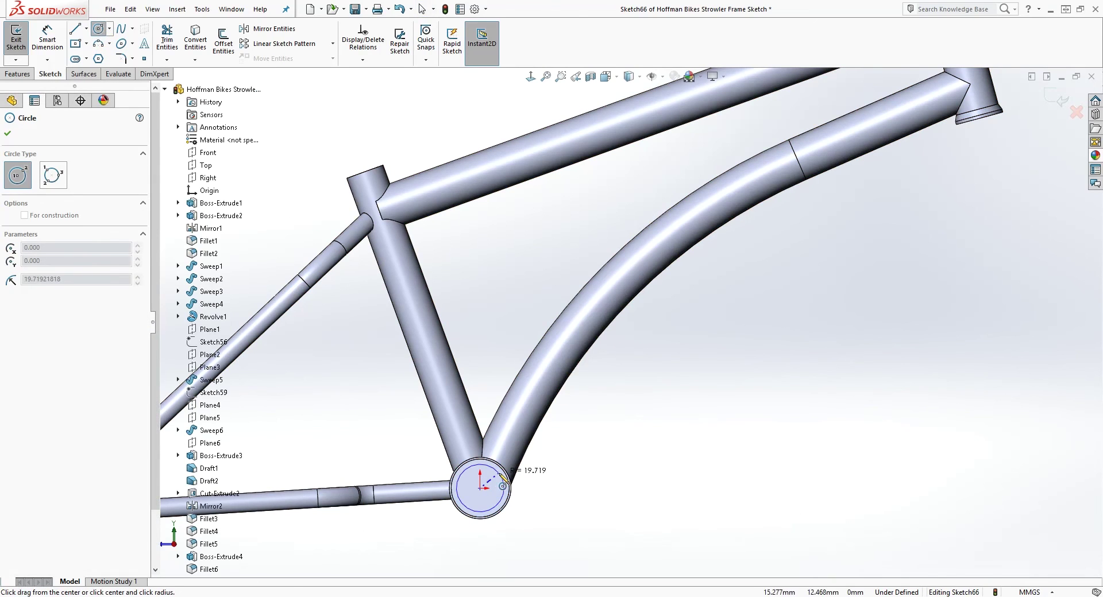
click(503, 484)
- Dimension the circle on the recess floor and set its diameter to 39 mm
right_drag(545, 548, 544, 517)
click(497, 511)
click(520, 525)
text(39)
key(Return)
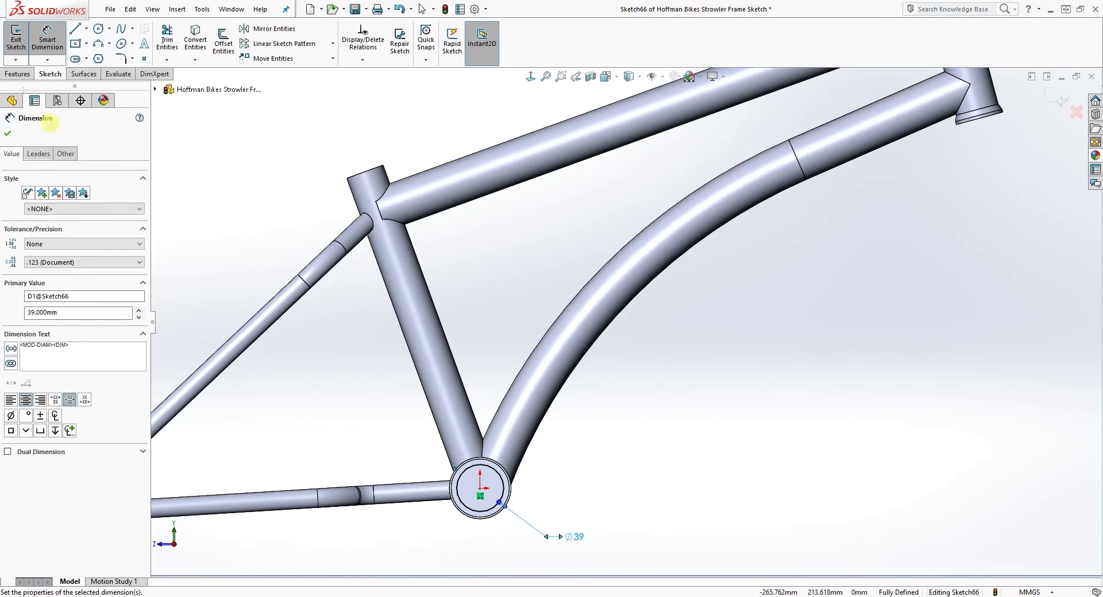
- Cut the 39 mm circle through the bottom bracket shell with an Extruded Cut set to Up To Next
click(21, 75)
click(175, 42)
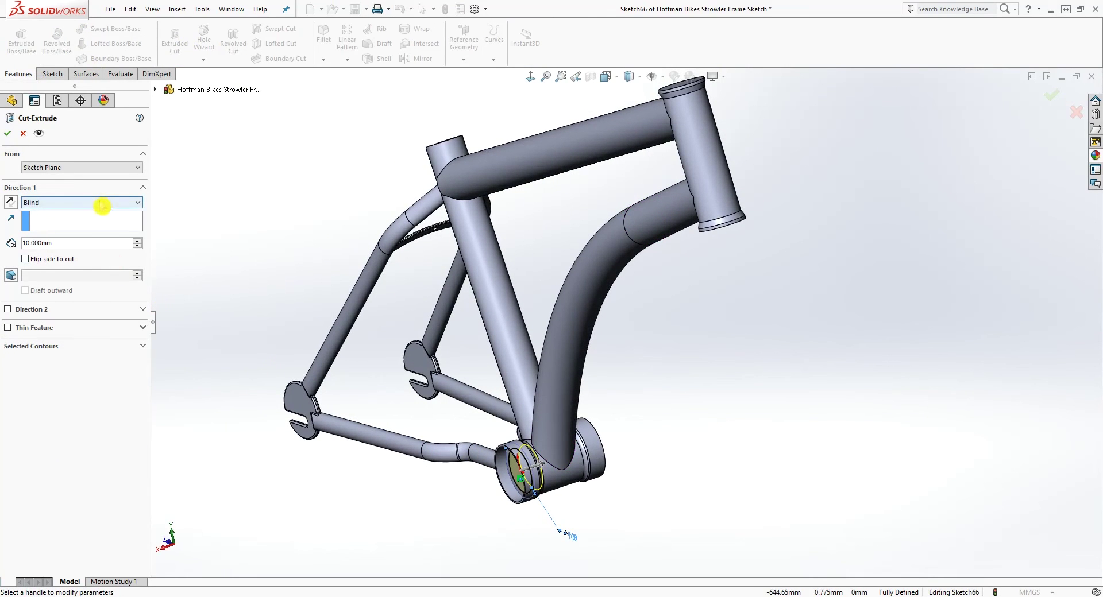
click(102, 204)
click(77, 233)
middle_drag(689, 397, 760, 438)
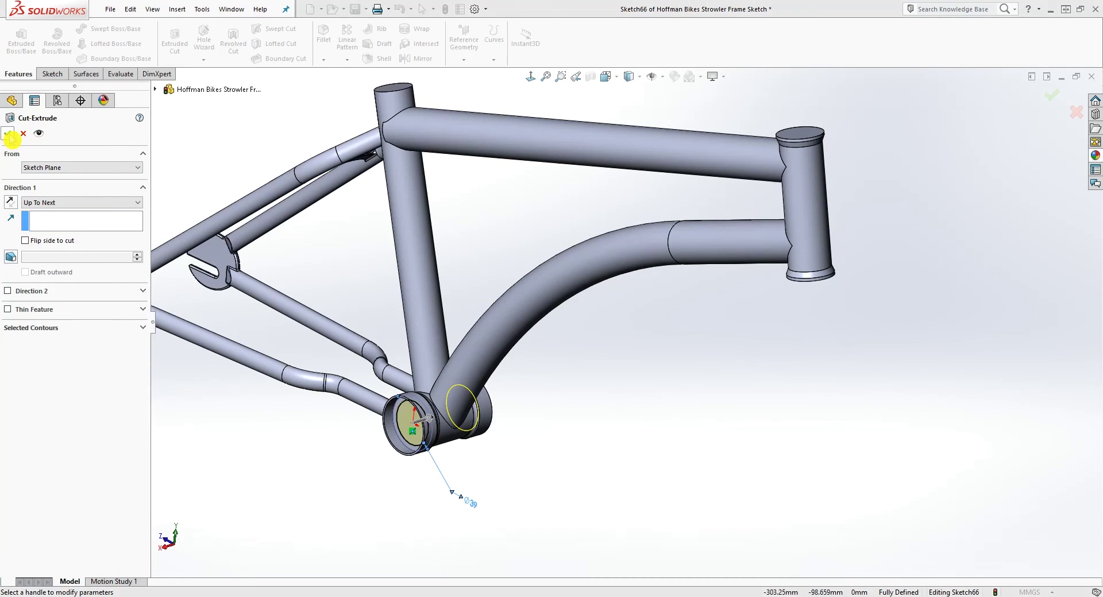
click(9, 136)
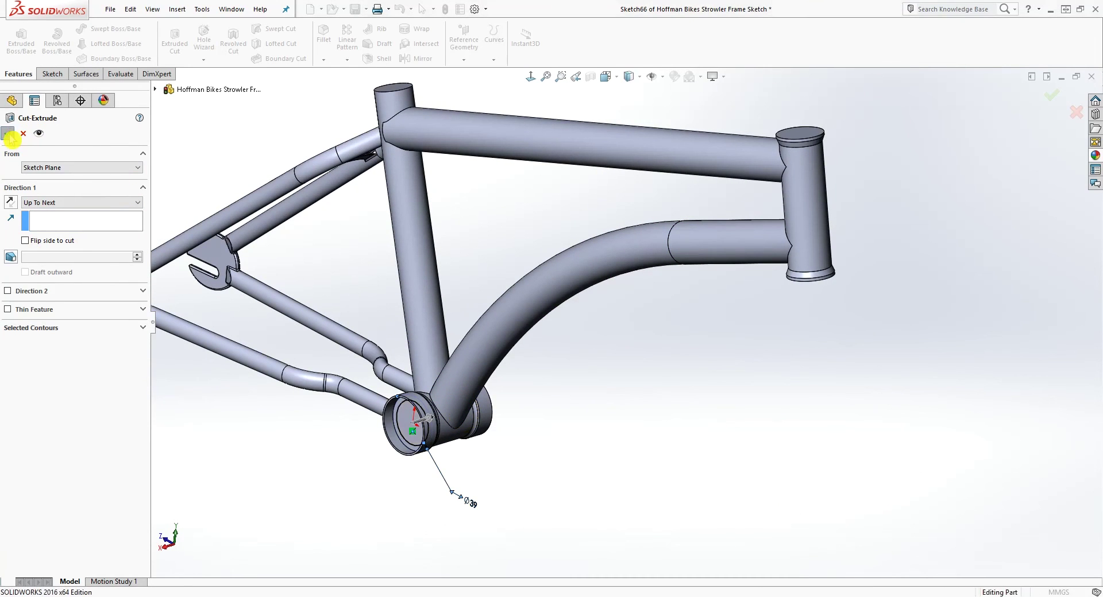
- Fillet the 39 mm bore's circular edges at both ends of the bottom bracket shell with a 4 mm radius
mouse_move(529, 397)
middle_down()
mouse_move(540, 352)
mouse_move(538, 397)
middle_up()
scroll(473, 383, down, 5)
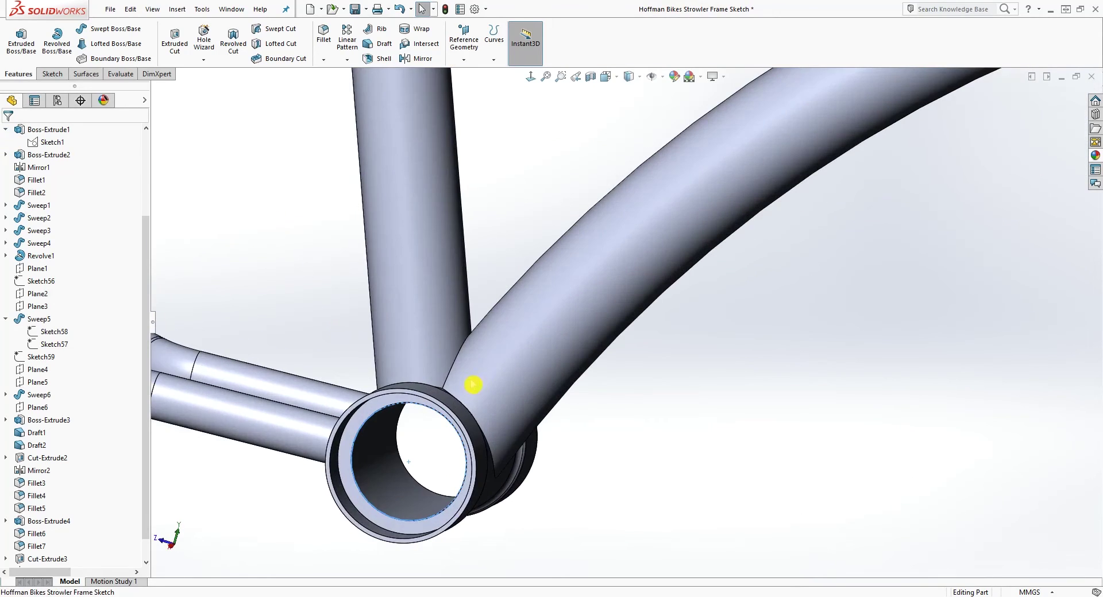
scroll(448, 436, up, 3)
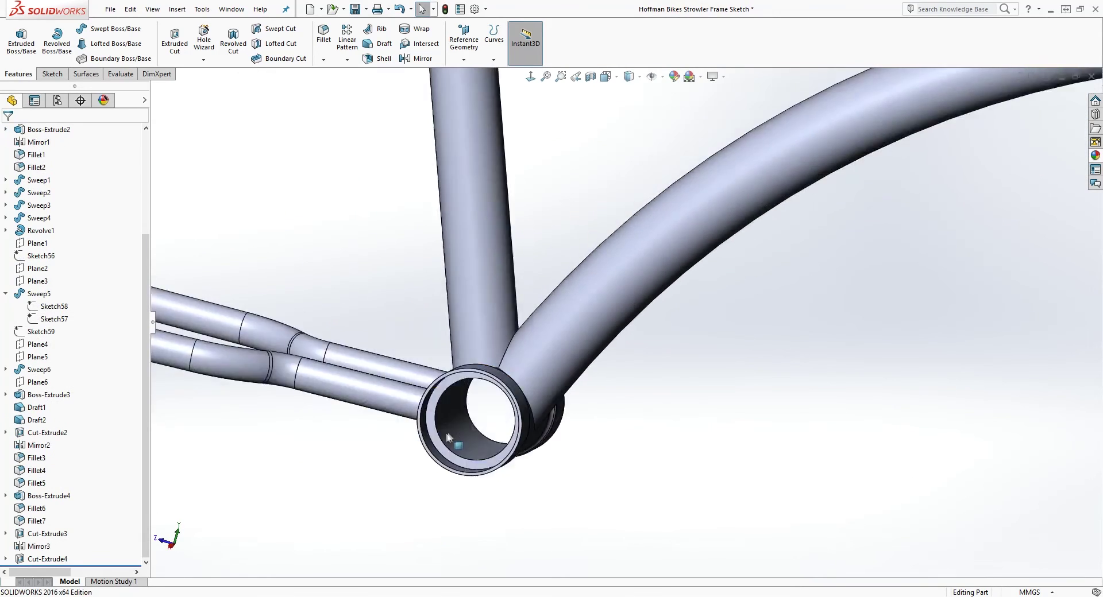
middle_drag(448, 436, 413, 299)
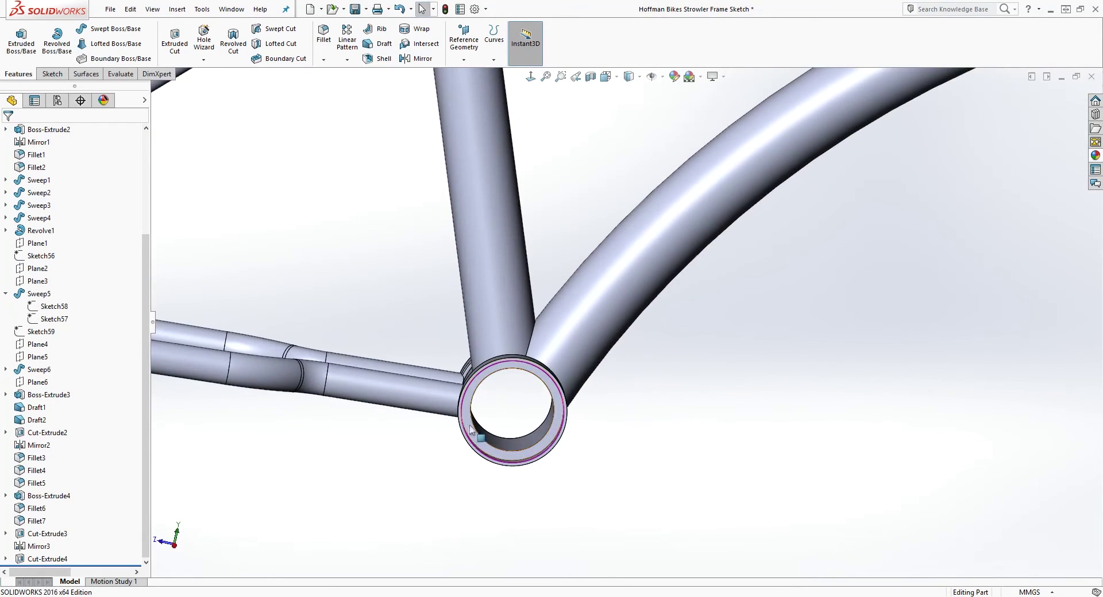
click(325, 39)
scroll(520, 397, down, 2)
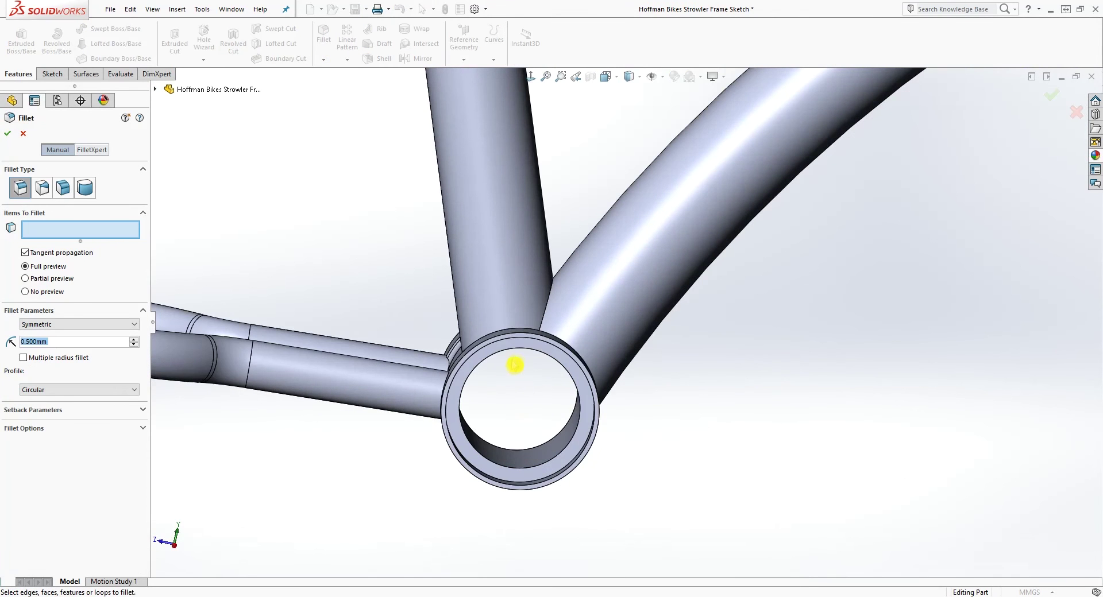
click(516, 357)
middle_drag(512, 377, 548, 366)
click(681, 396)
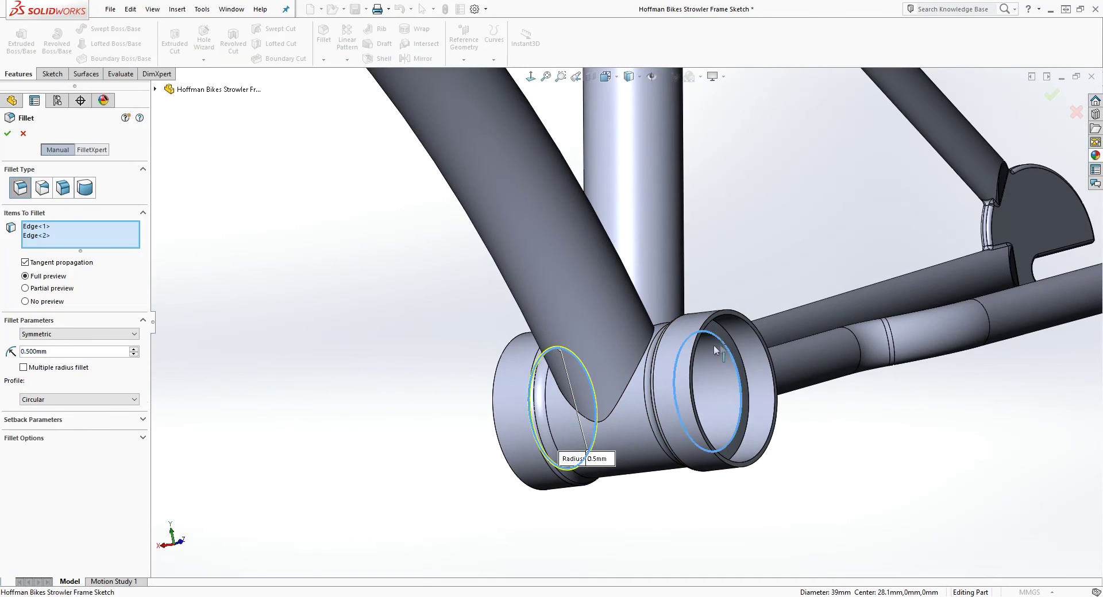
text(4)
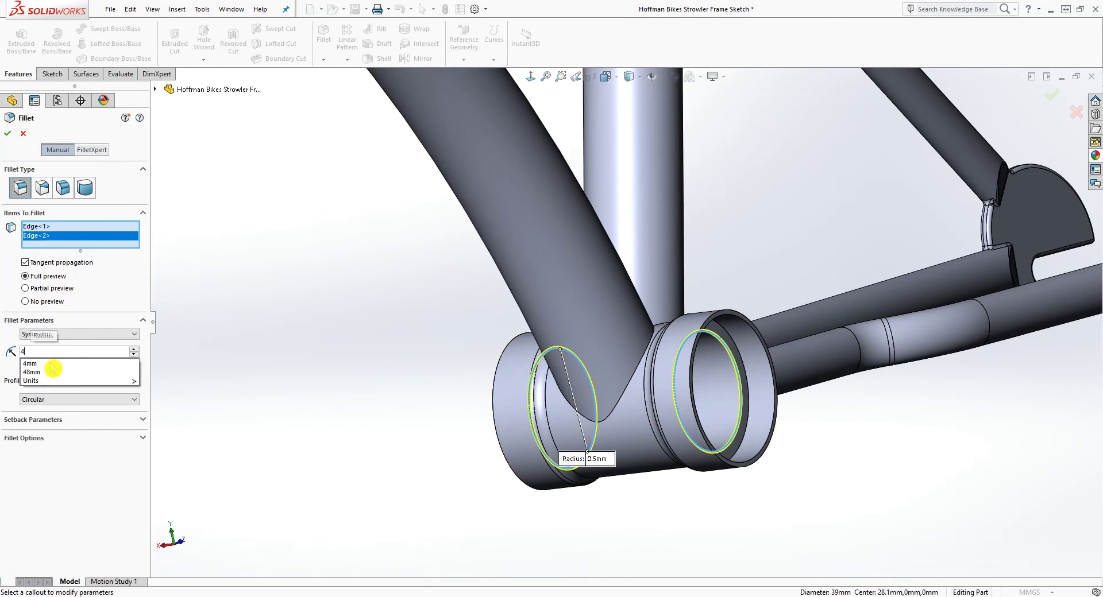
key(Return)
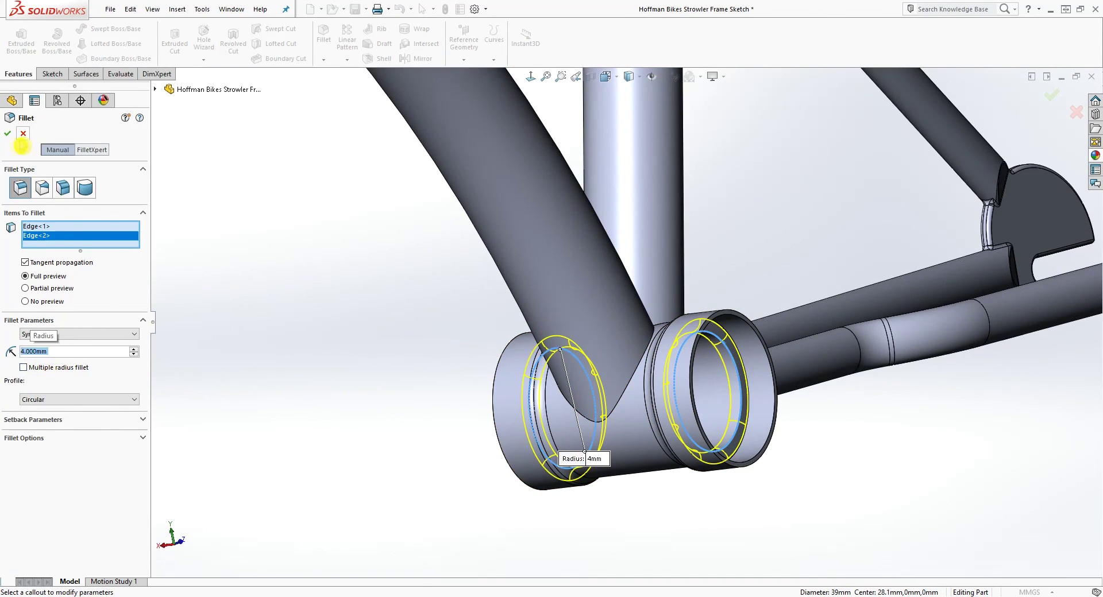
click(8, 133)
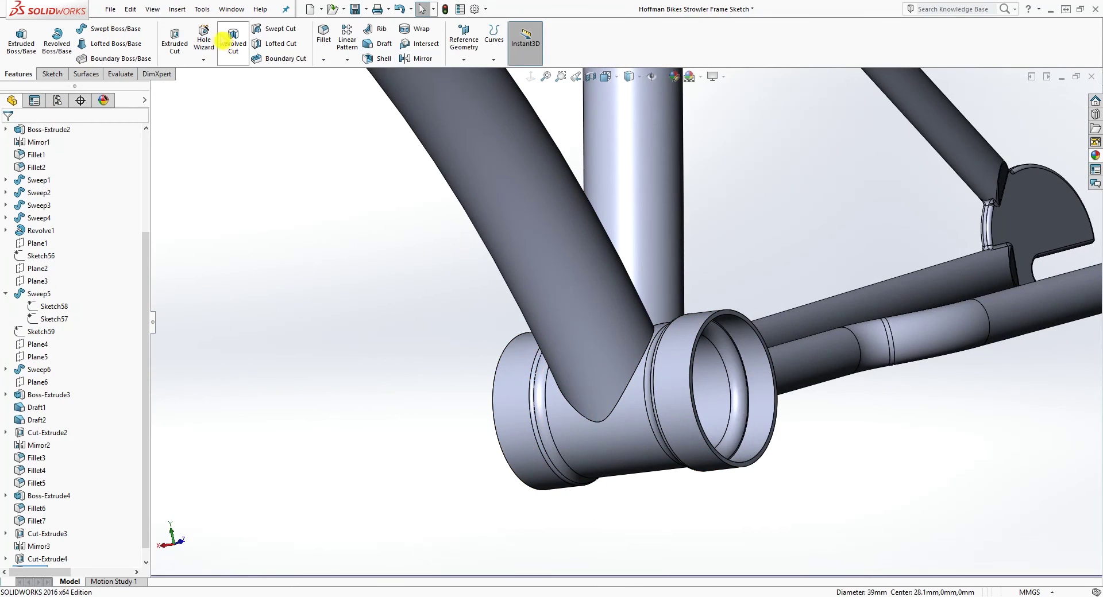
- Fillet the 48 mm circular inner edges at both ends of the bottom bracket shell with a 4 mm radius
click(328, 37)
scroll(741, 322, down, 3)
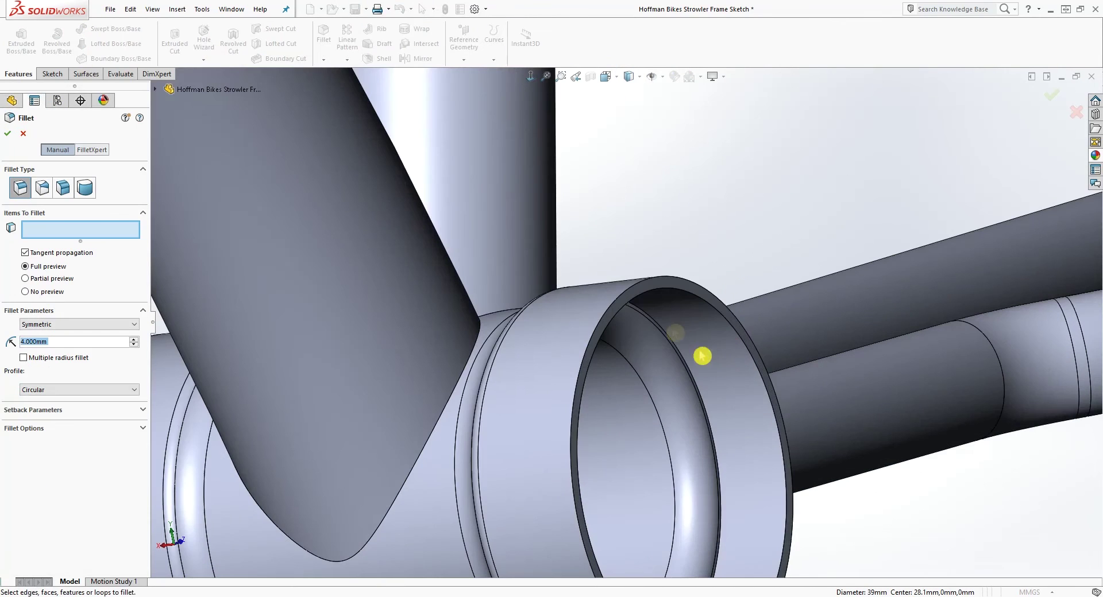
click(665, 334)
scroll(666, 344, up, 3)
middle_drag(661, 374, 562, 372)
scroll(562, 373, down, 3)
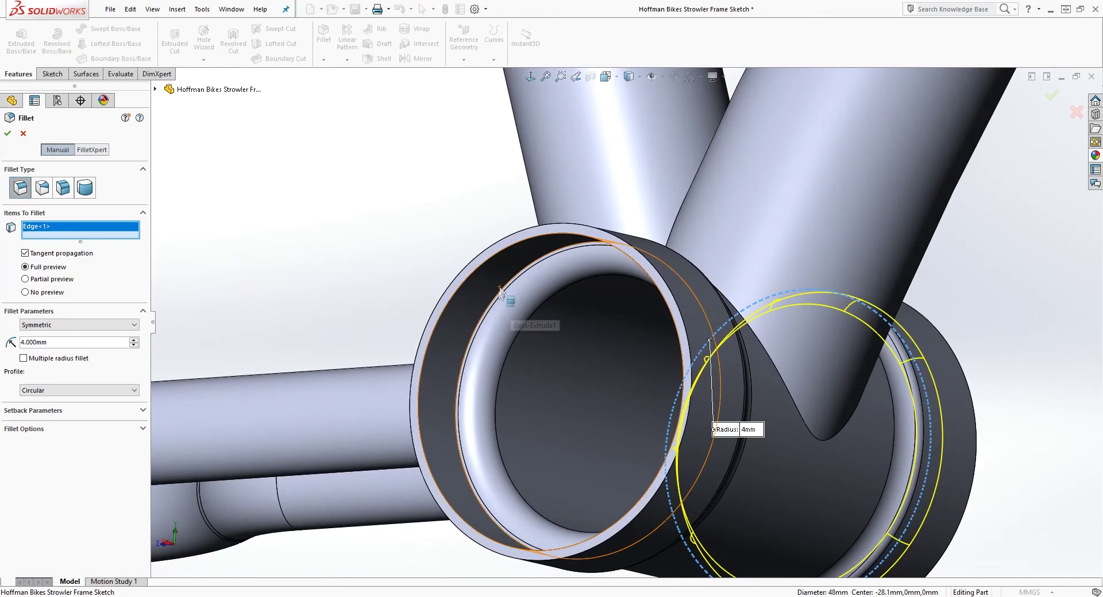
click(503, 310)
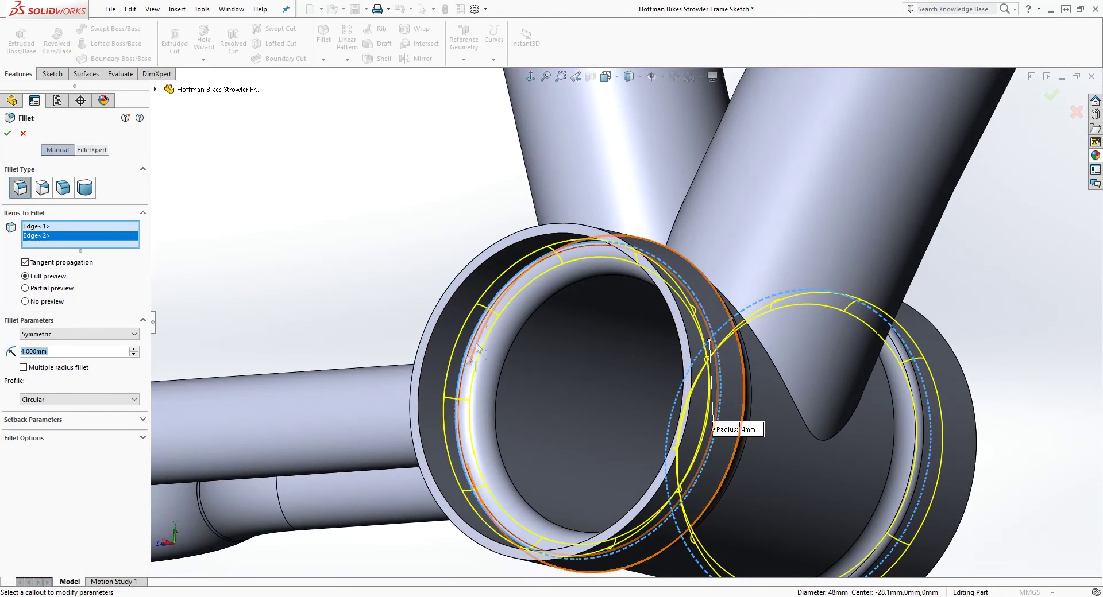
click(9, 135)
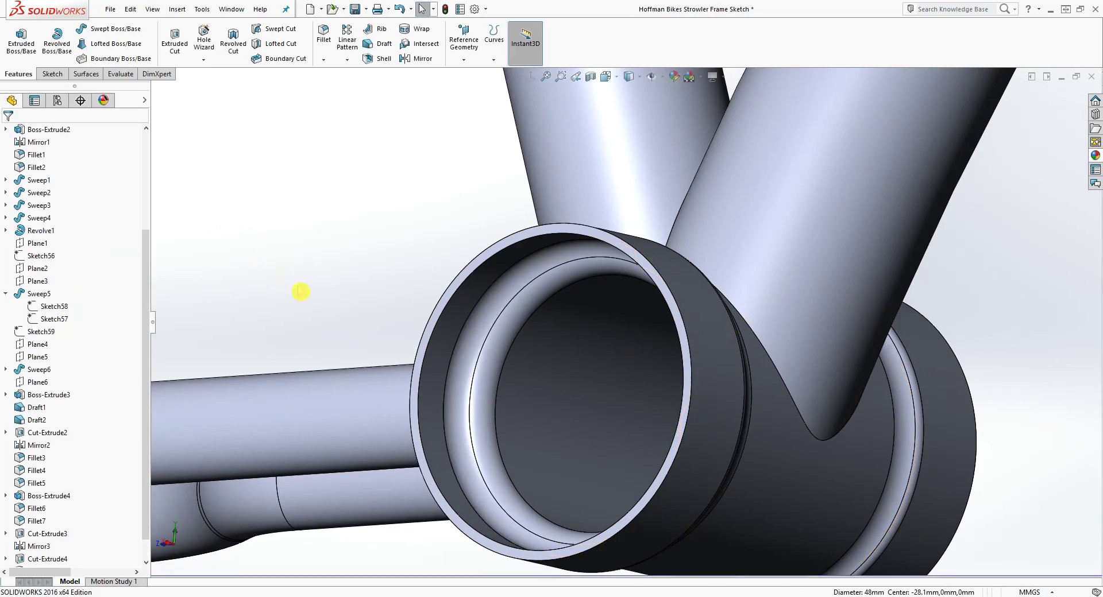
- Draft the top tube's exposed end face on one side of the seat tube by 36° using the Right plane as neutral plane
scroll(628, 356, up, 3)
scroll(628, 355, up, 3)
middle_drag(827, 286, 894, 262)
scroll(817, 171, down, 3)
middle_drag(804, 172, 660, 191)
scroll(772, 192, up, 1)
scroll(765, 190, down, 4)
middle_drag(767, 187, 709, 197)
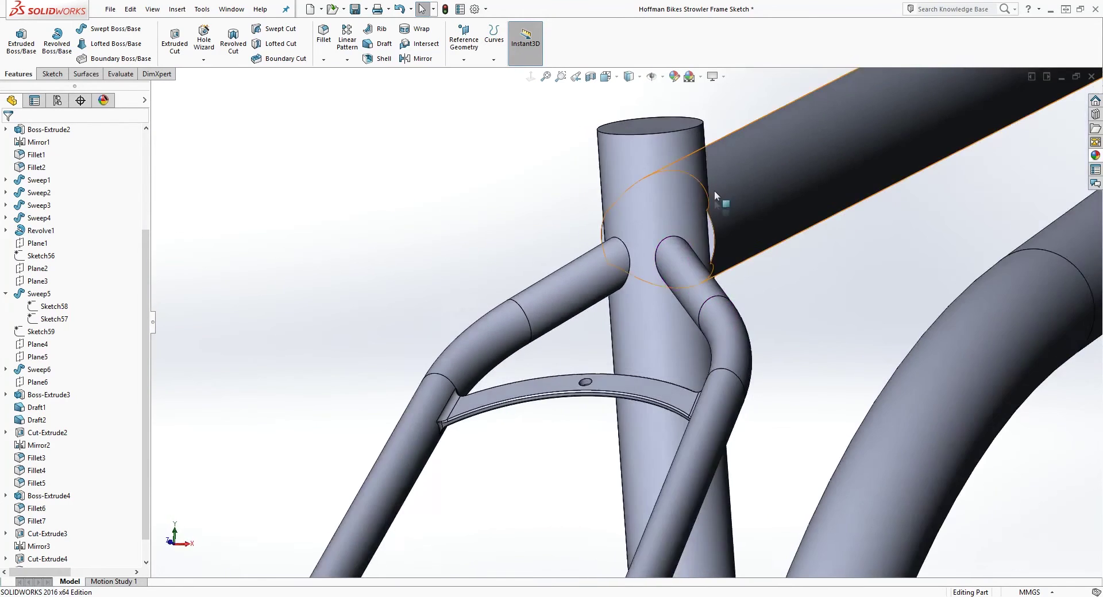
scroll(714, 198, down, 4)
click(179, 172)
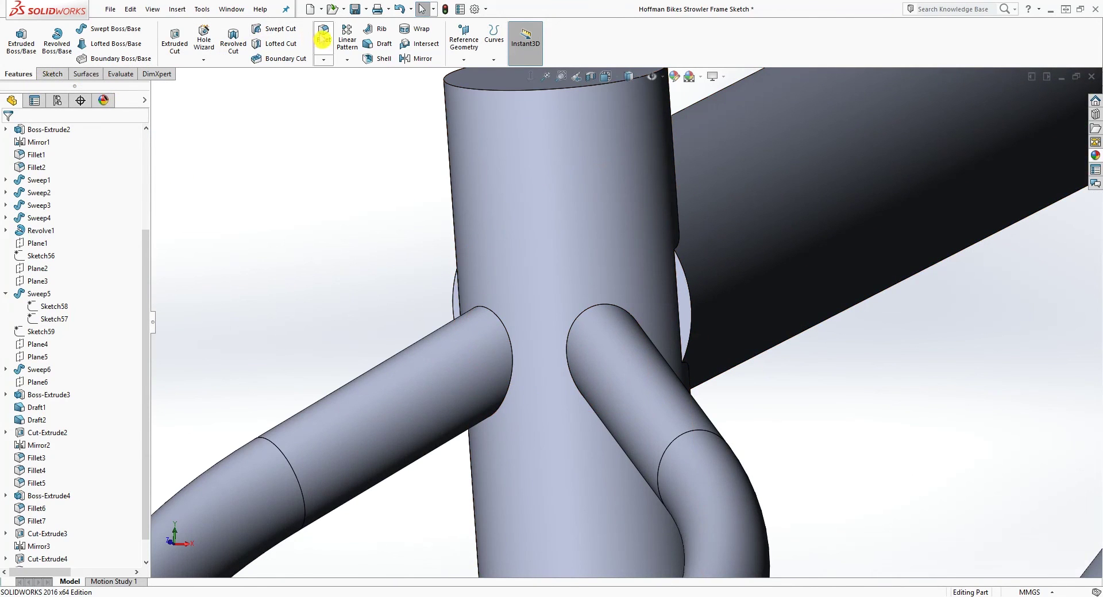
click(384, 51)
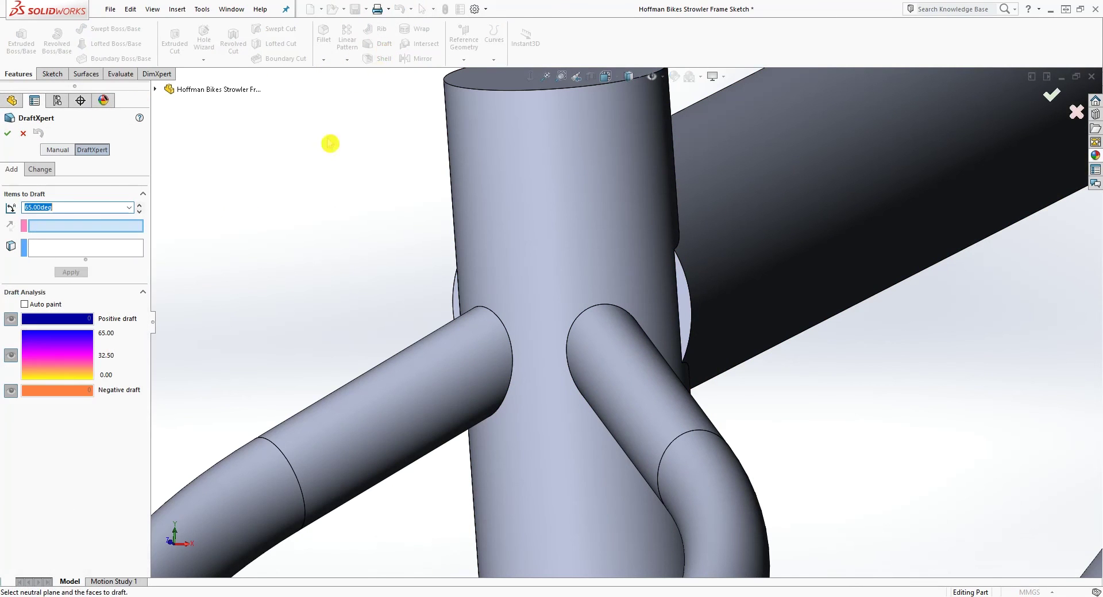
click(155, 89)
click(208, 179)
scroll(732, 364, up, 6)
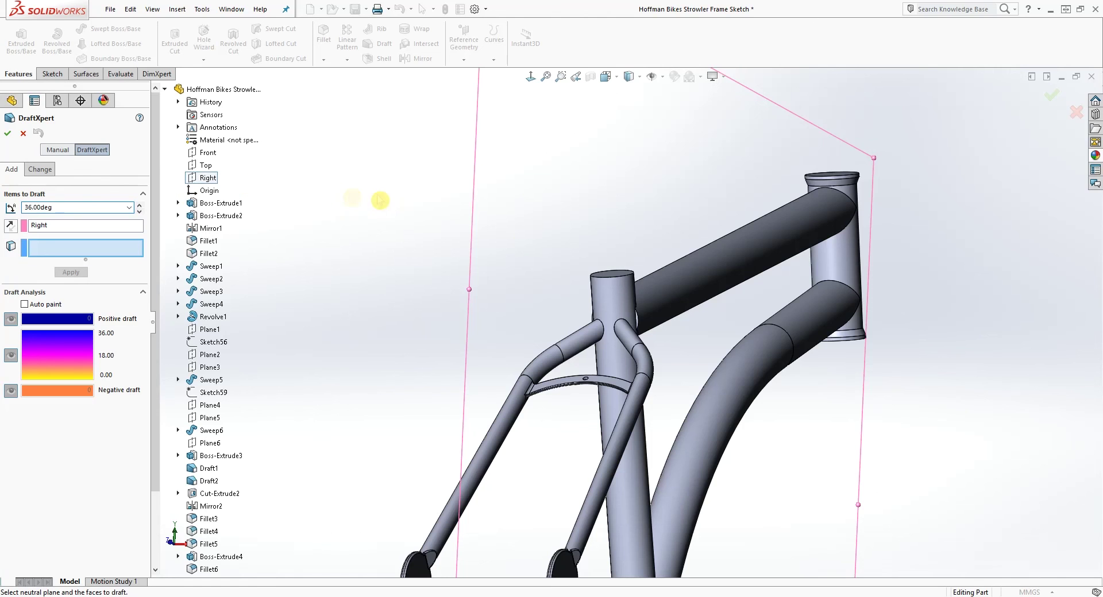
scroll(643, 313, down, 8)
click(633, 398)
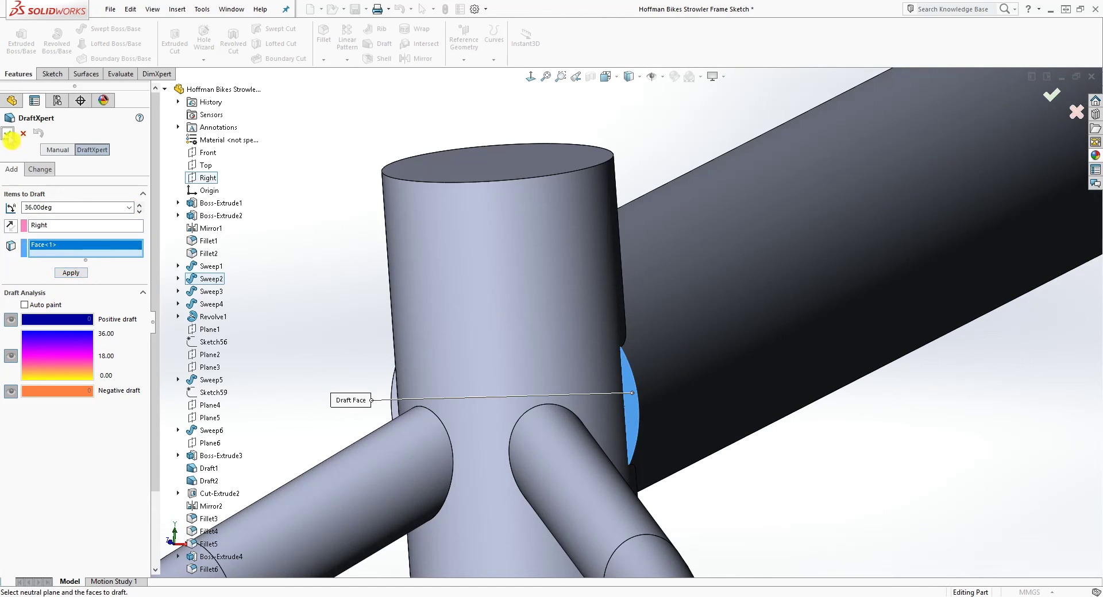
click(9, 138)
- Draft the top tube's exposed end face on the opposite side of the seat tube by 36° from the Right plane
middle_drag(536, 327, 540, 360)
scroll(540, 361, down, 5)
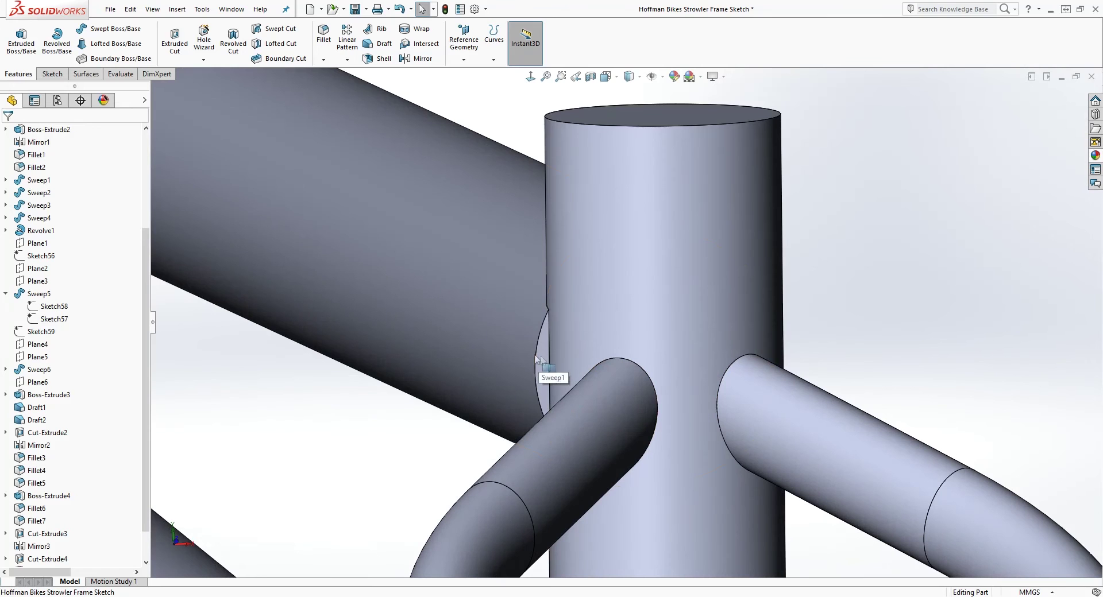
click(379, 46)
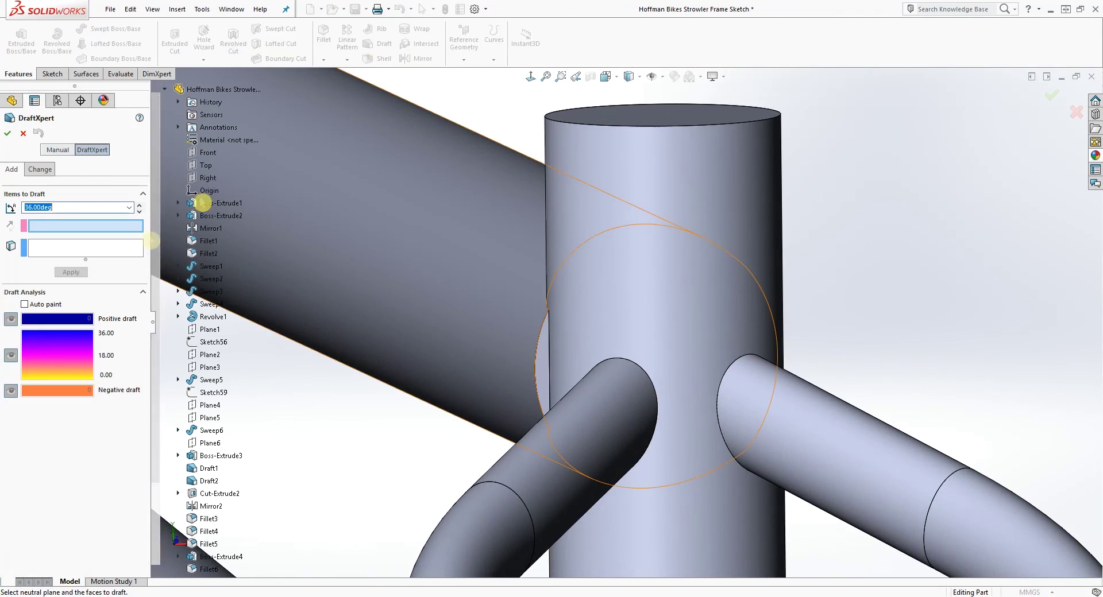
scroll(321, 178, up, 5)
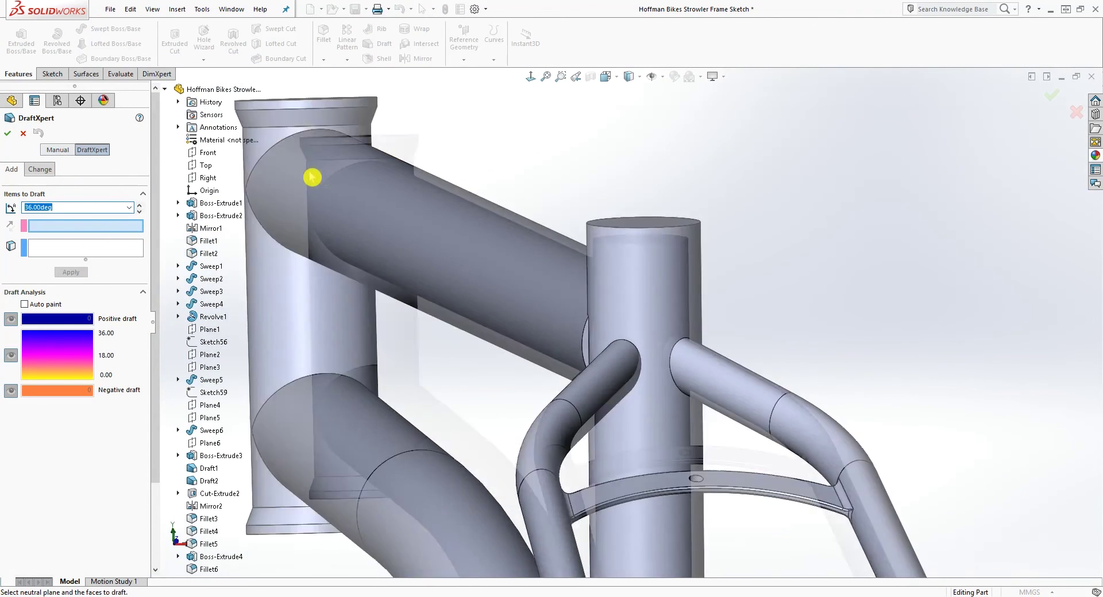
click(208, 178)
click(208, 178)
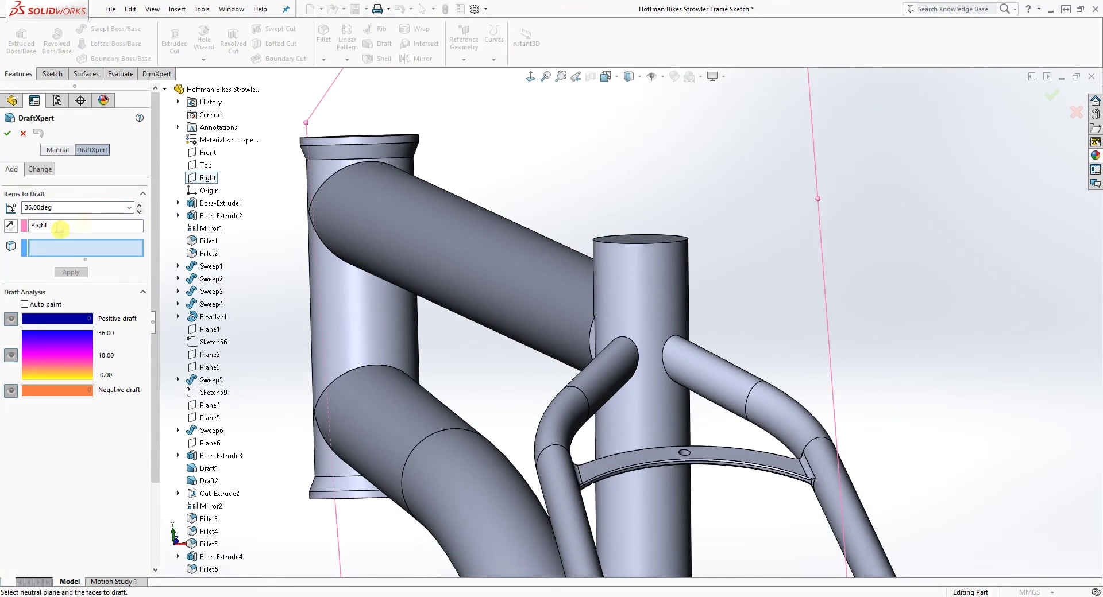
scroll(734, 333, down, 4)
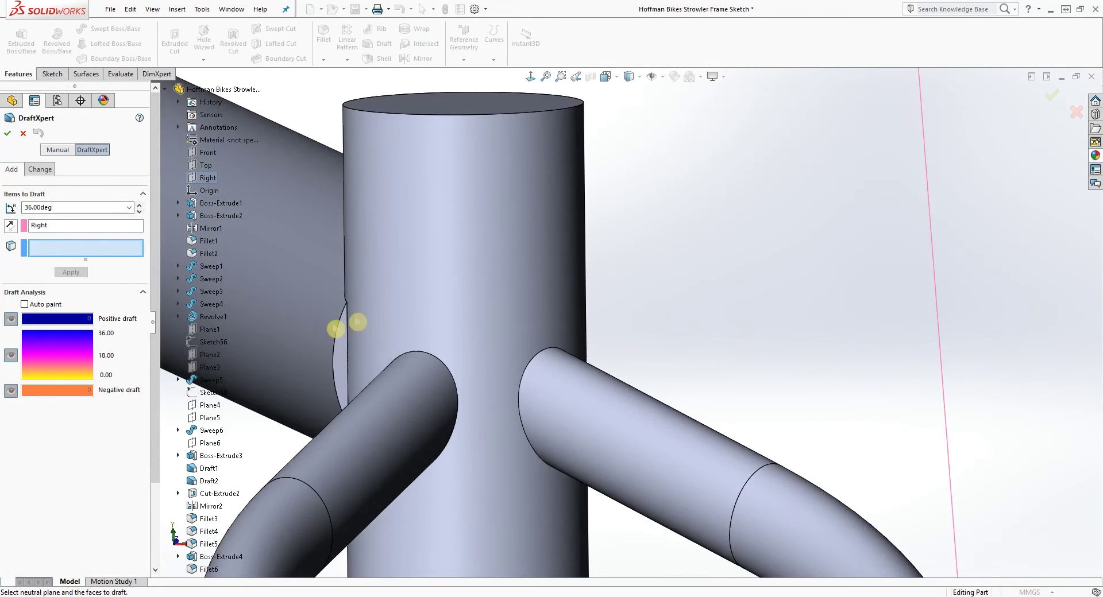
scroll(345, 339, down, 3)
scroll(382, 364, up, 5)
scroll(442, 356, down, 4)
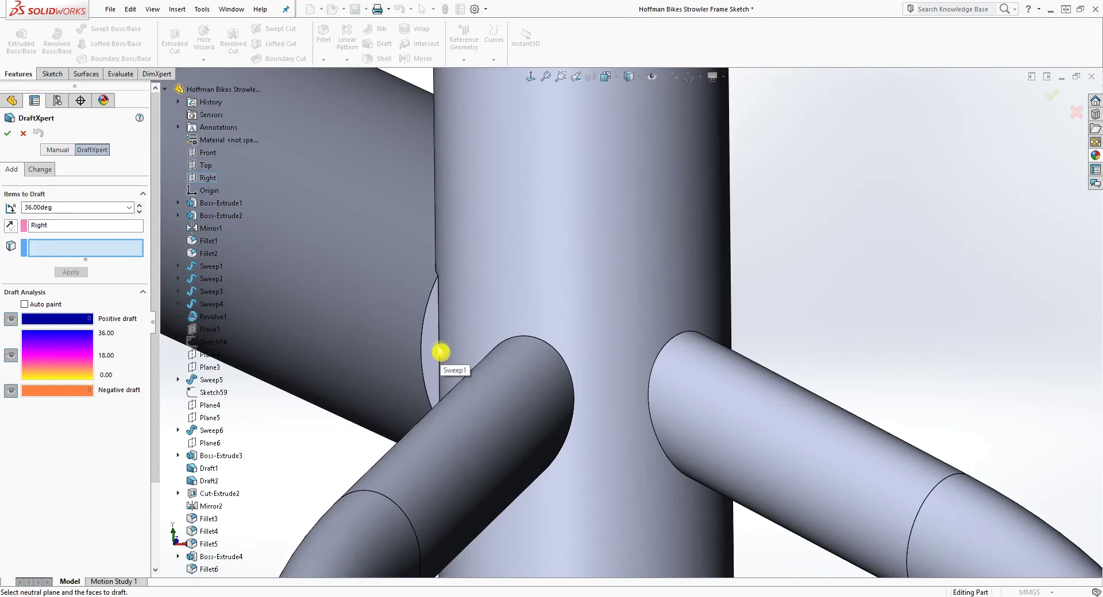
click(435, 342)
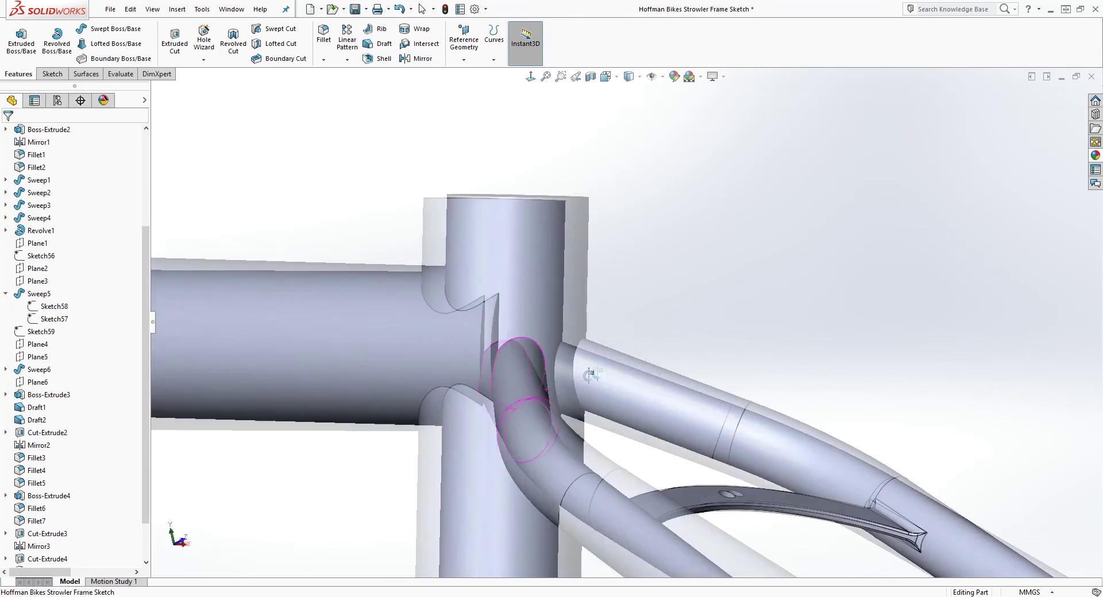
- Edit the most recent top tube end face draft and reverse its direction relative to the Right plane
middle_drag(590, 374, 545, 416)
scroll(542, 464, up, 6)
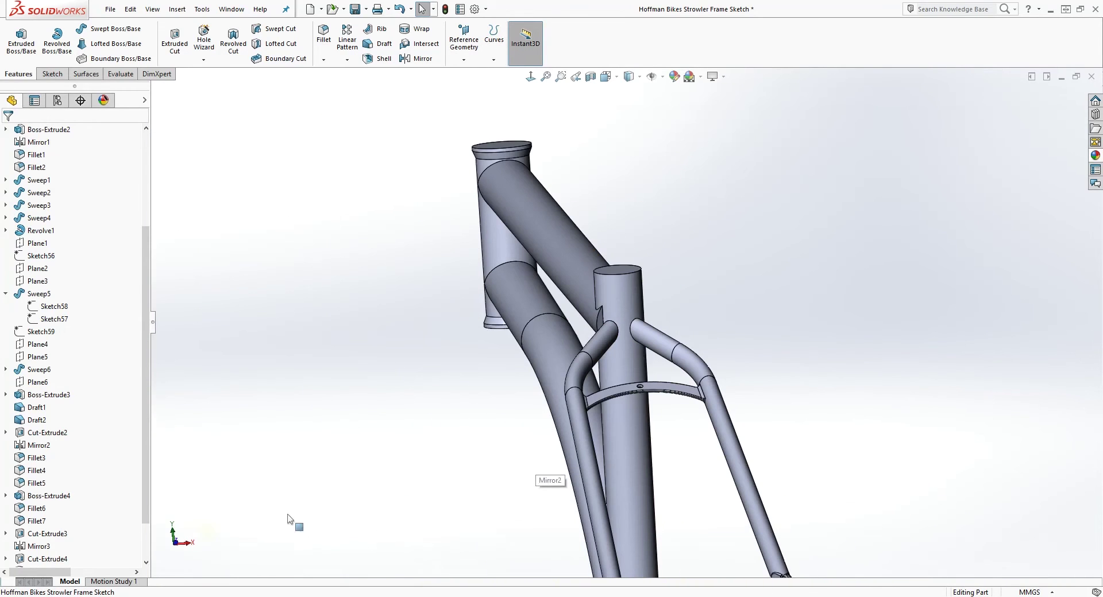
scroll(136, 506, down, 2)
right_click(41, 560)
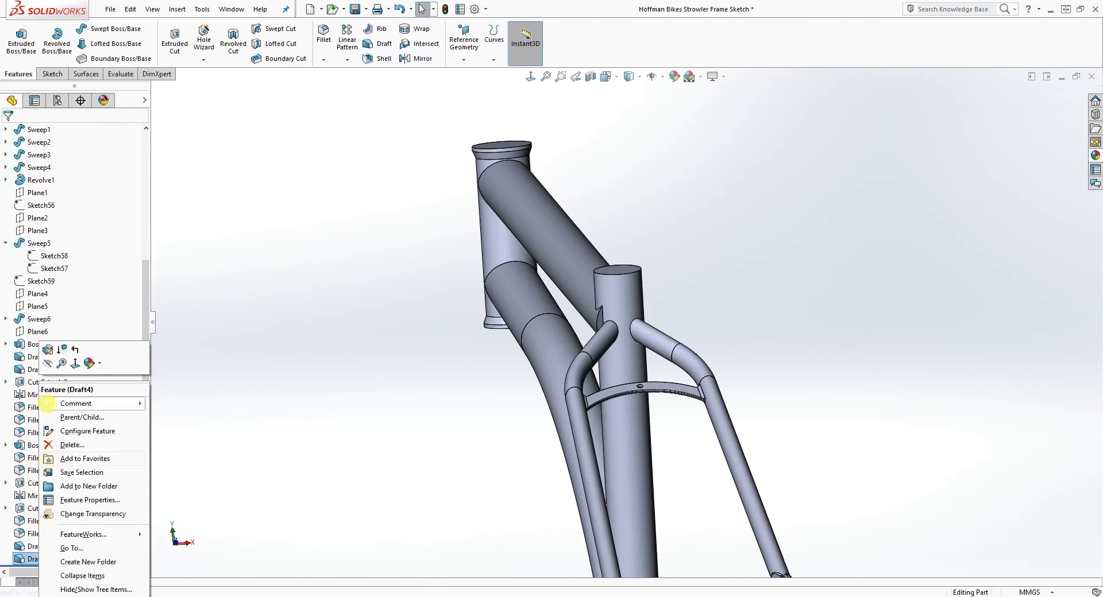
click(48, 352)
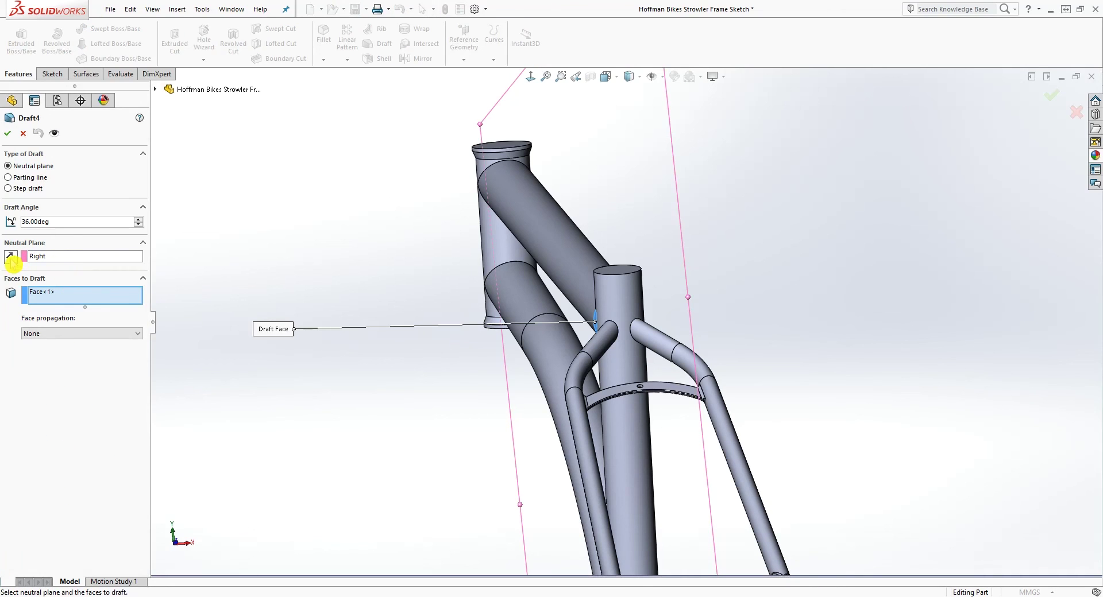
click(8, 136)
- Start a 4 mm fillet with the straight side edge of the top tube and seat tube joint, leaving out its curved upper edge
scroll(579, 267, down, 4)
middle_drag(580, 269, 687, 341)
scroll(718, 388, up, 6)
middle_drag(724, 433, 655, 434)
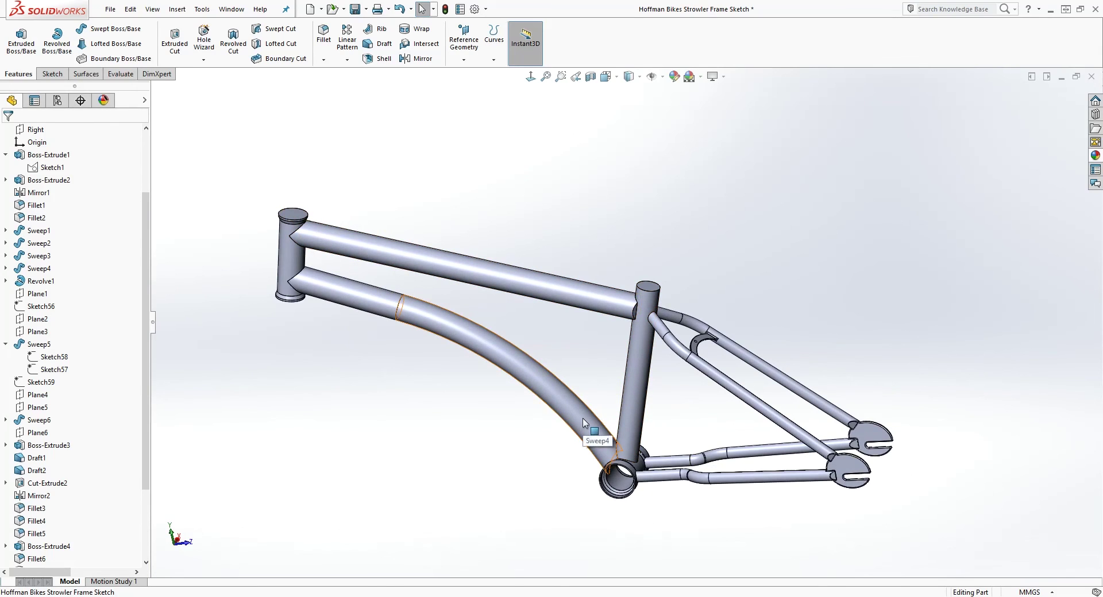
scroll(773, 384, down, 2)
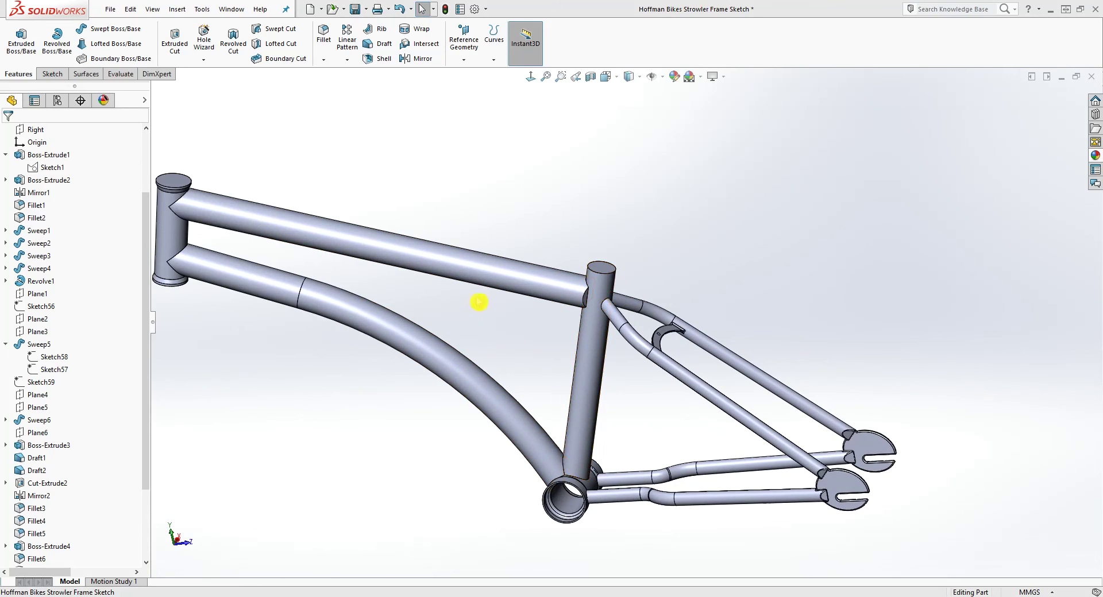
click(324, 35)
scroll(626, 353, down, 3)
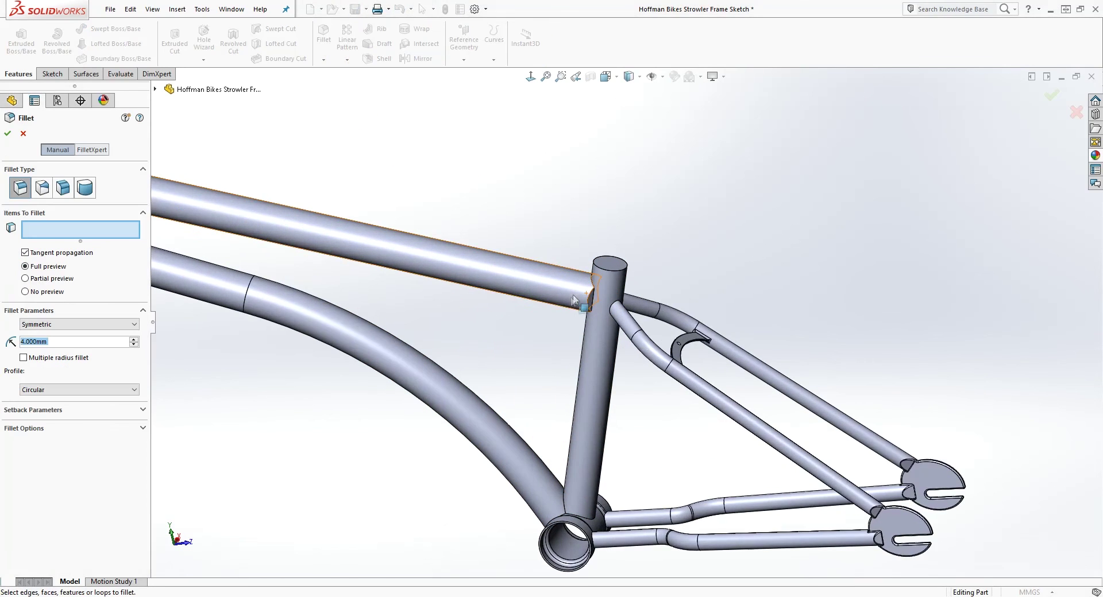
scroll(608, 257, down, 4)
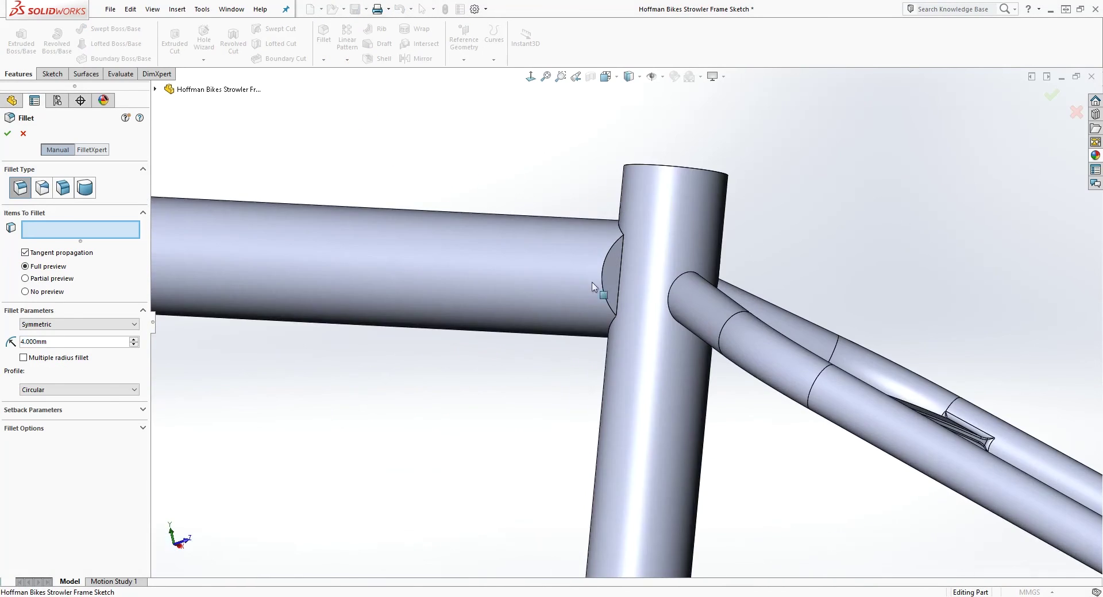
click(624, 260)
middle_drag(624, 259, 624, 365)
click(625, 240)
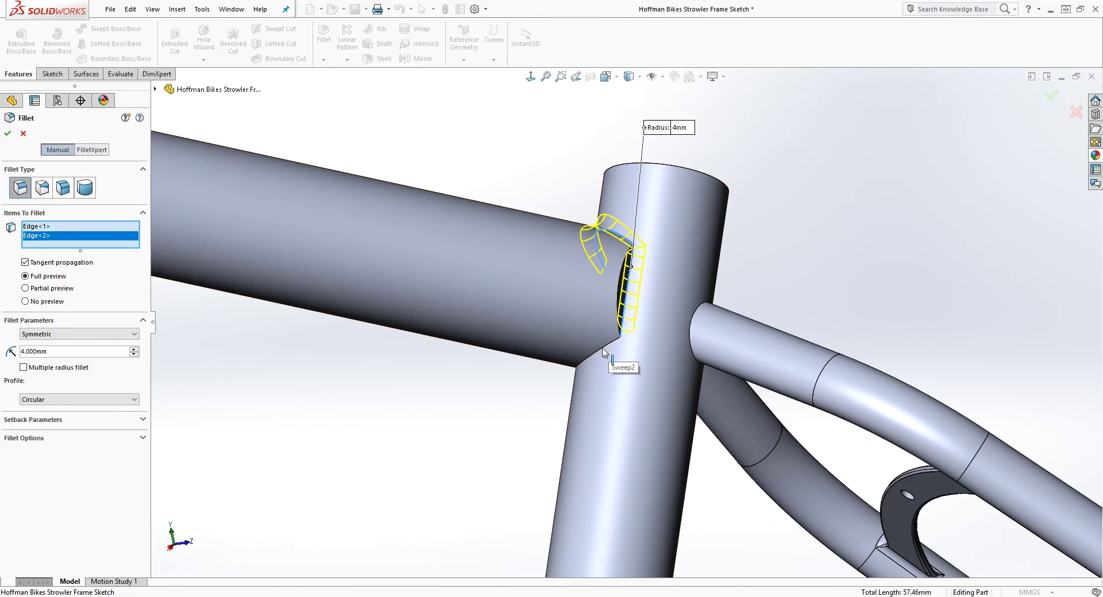
key(ctrl+z)
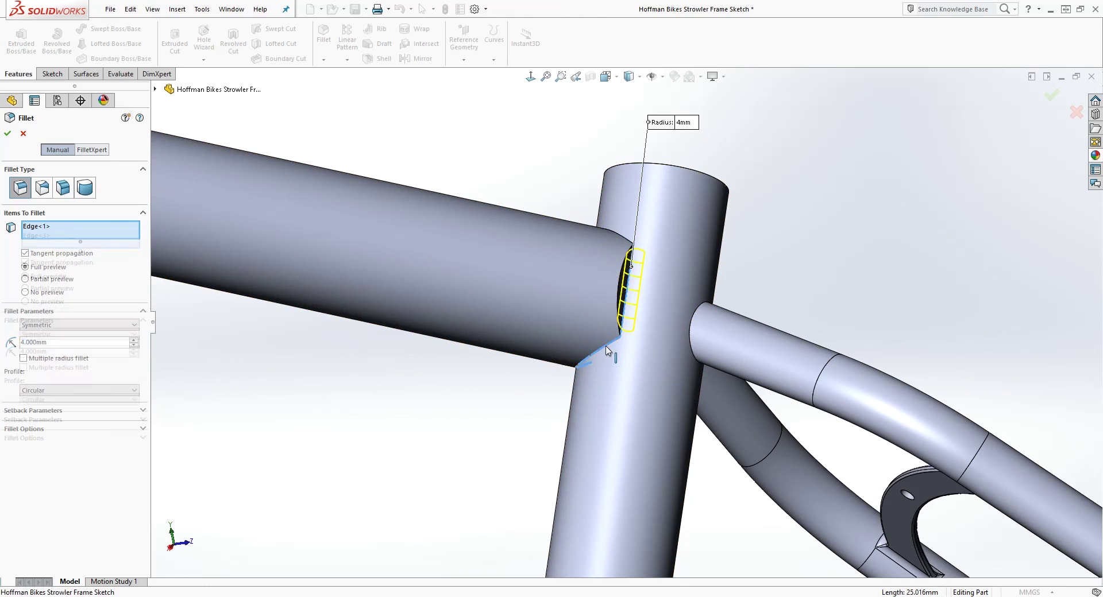
- Add the lower and upper curved edges on this side of the top tube and seat tube joint to the 4 mm fillet
click(606, 351)
middle_drag(606, 351, 580, 264)
click(601, 235)
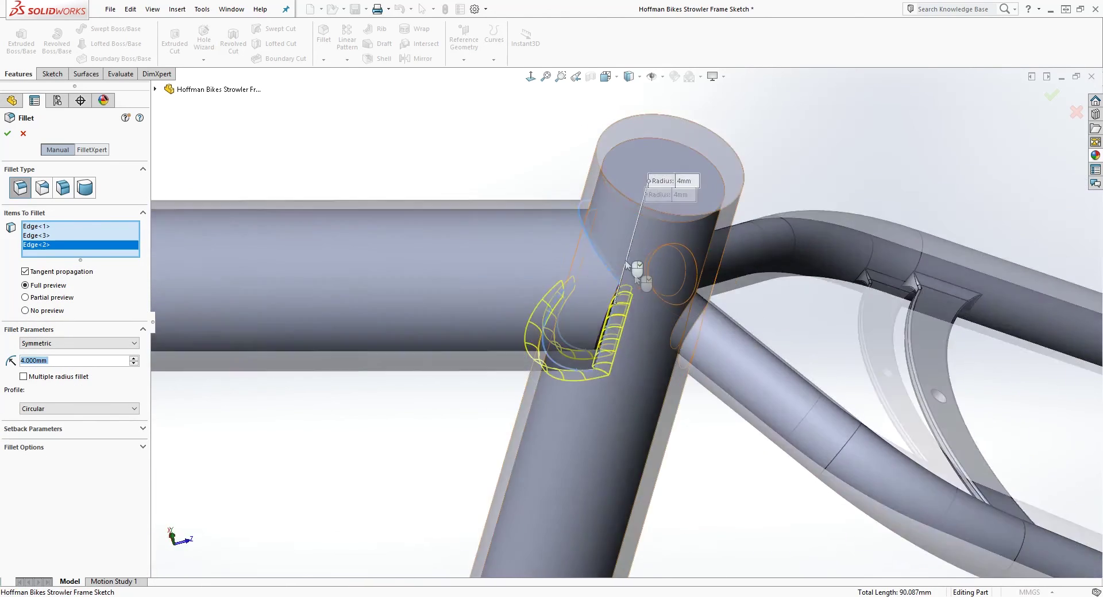
scroll(580, 264, down, 5)
click(580, 265)
click(581, 263)
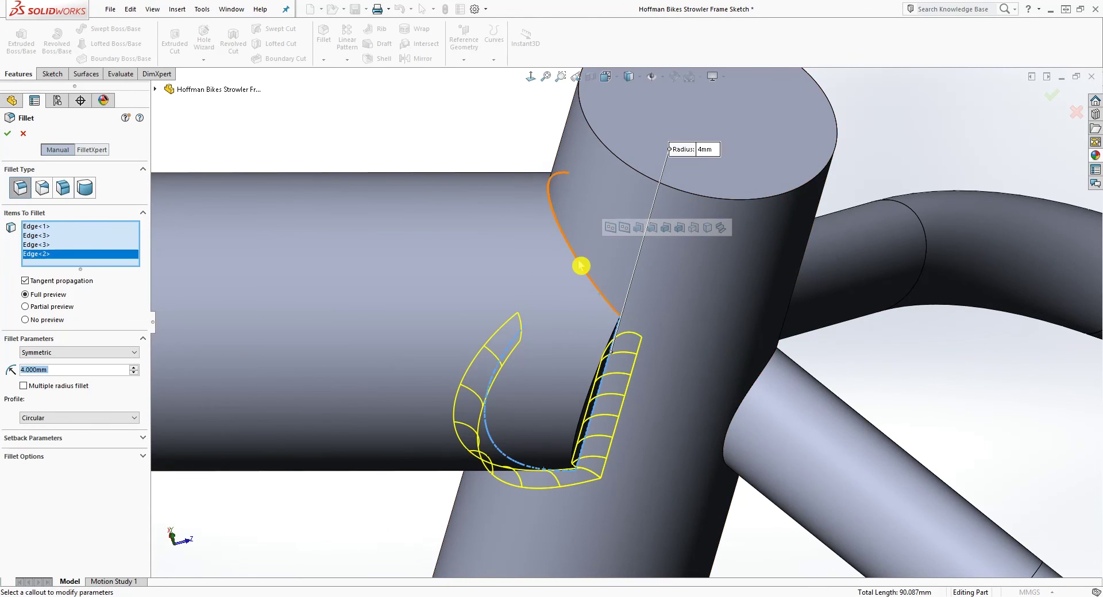
- Add the remaining edges on the opposite side of the top tube and seat tube joint to the 4 mm fillet
scroll(581, 264, up, 3)
middle_drag(653, 317, 792, 366)
click(746, 345)
scroll(793, 367, up, 5)
scroll(819, 445, down, 4)
middle_drag(820, 445, 839, 237)
scroll(648, 481, up, 3)
scroll(733, 234, down, 2)
scroll(402, 320, down, 6)
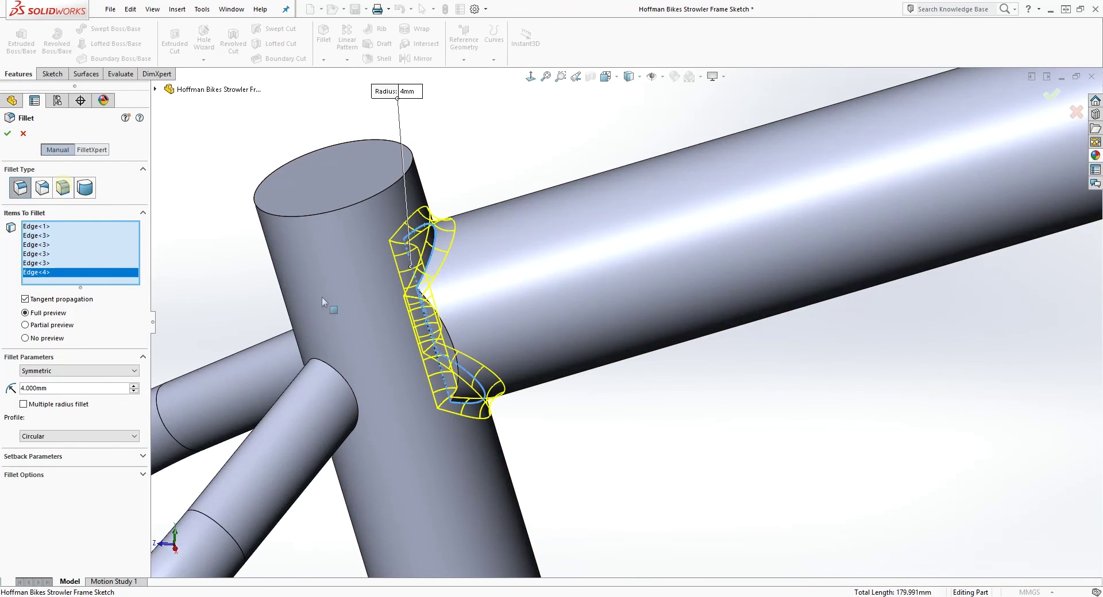
- Add the edges where both seat stays meet the seat tube to the 4 mm fillet
scroll(660, 518, up, 5)
scroll(973, 209, down, 3)
middle_drag(912, 321, 504, 374)
scroll(540, 294, down, 4)
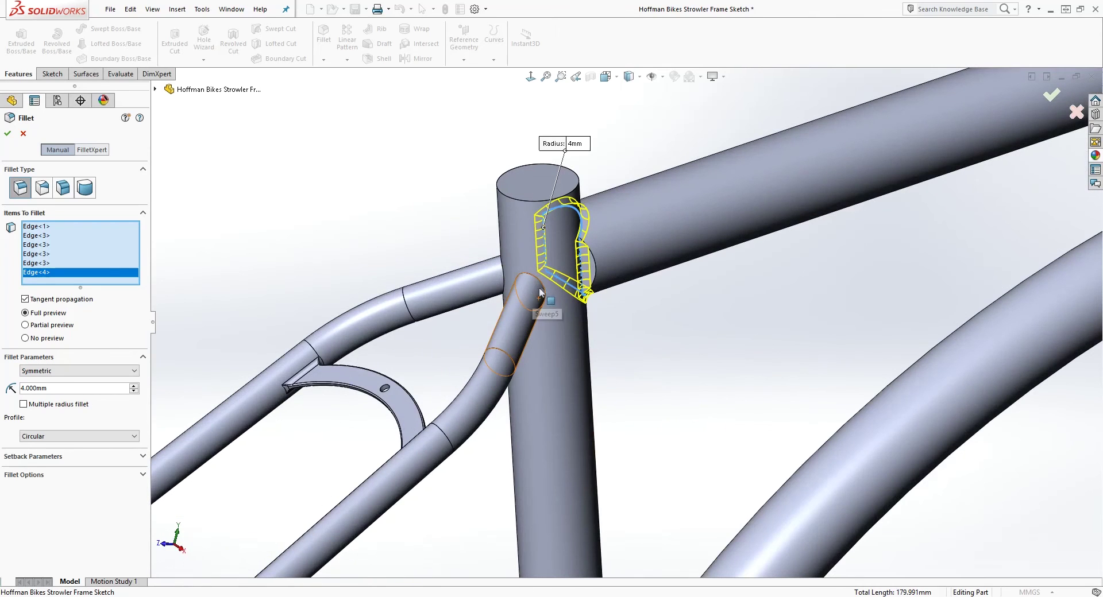
click(543, 291)
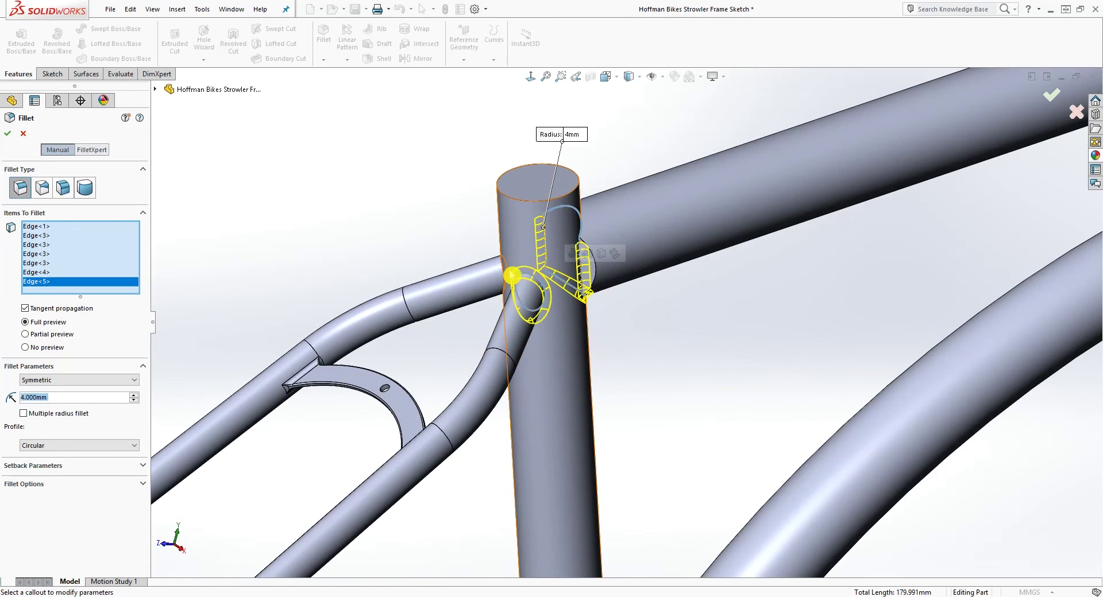
middle_drag(513, 273, 516, 294)
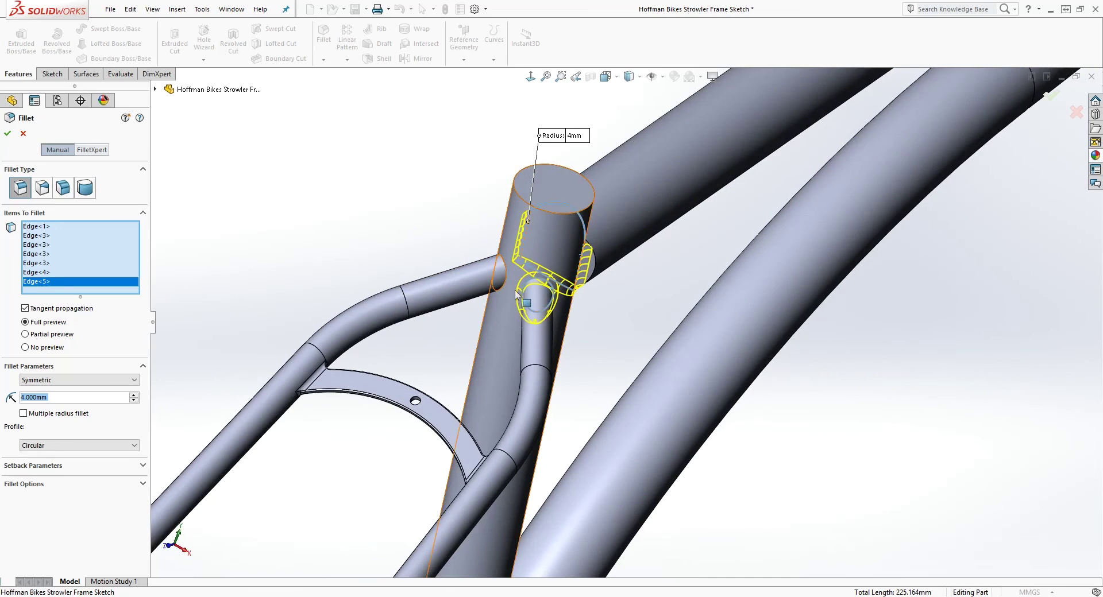
click(507, 282)
- Add the edges where the seat tube and down tube meet the bottom bracket shell and each other to the 4 mm fillet
scroll(551, 394, up, 5)
middle_drag(562, 454, 508, 445)
scroll(671, 438, down, 5)
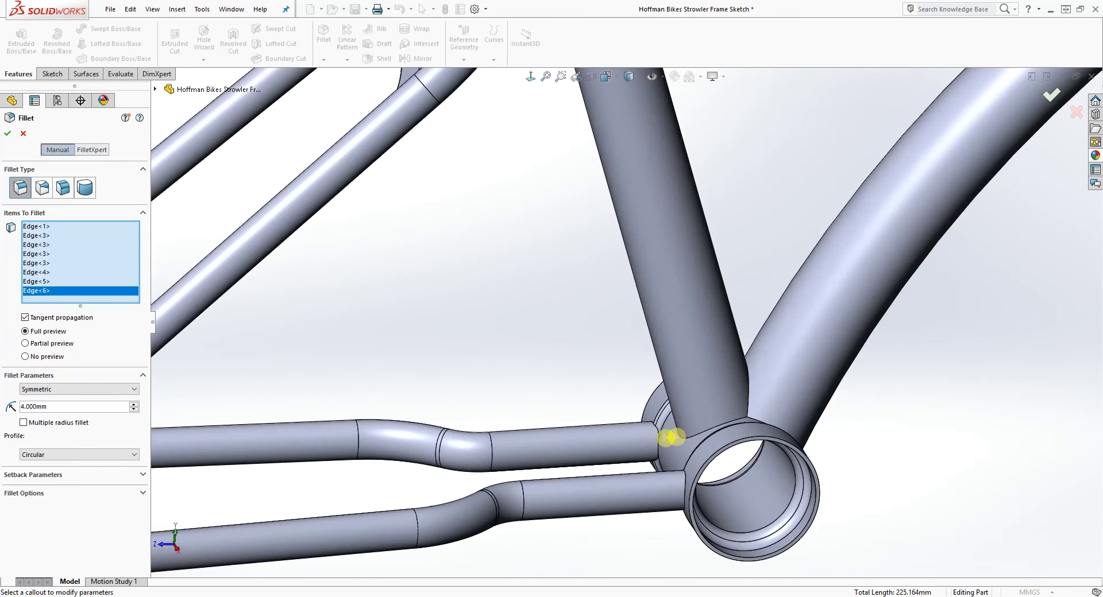
click(701, 437)
middle_drag(702, 437, 719, 458)
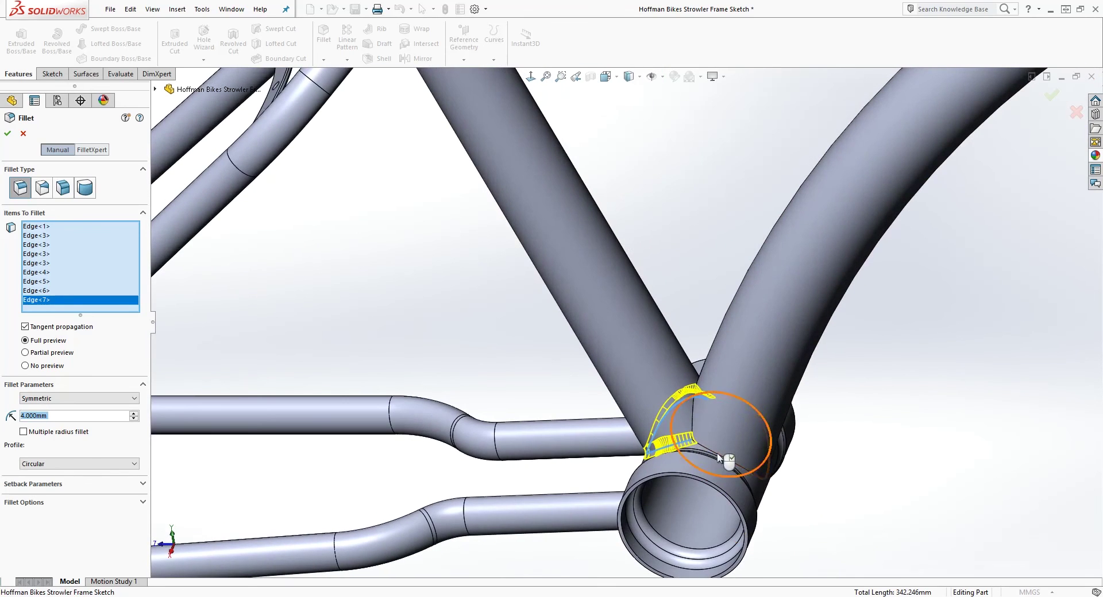
click(716, 457)
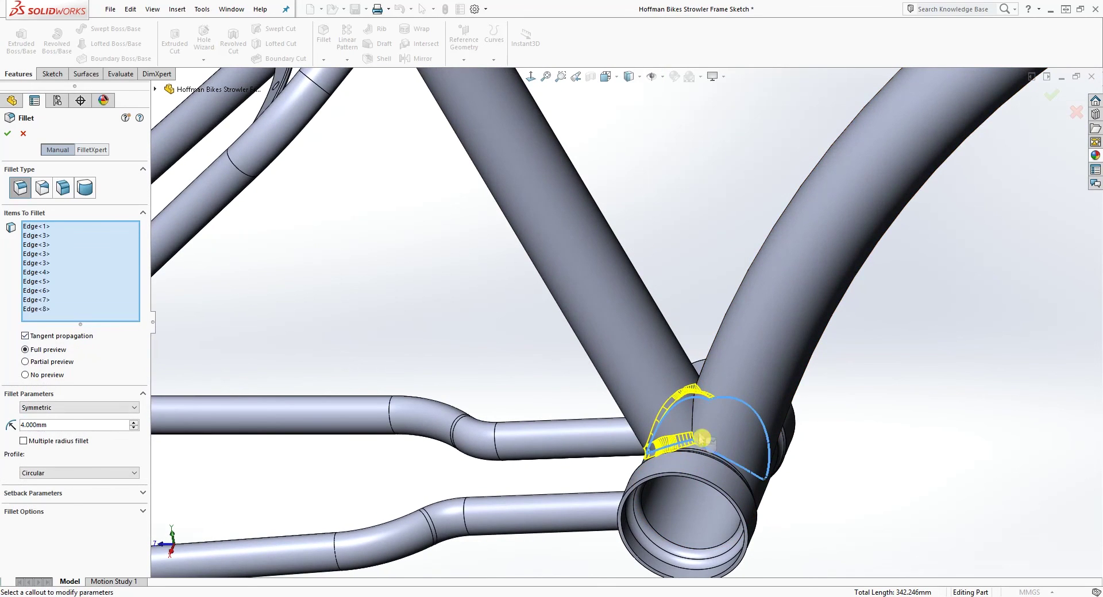
middle_drag(701, 422, 739, 472)
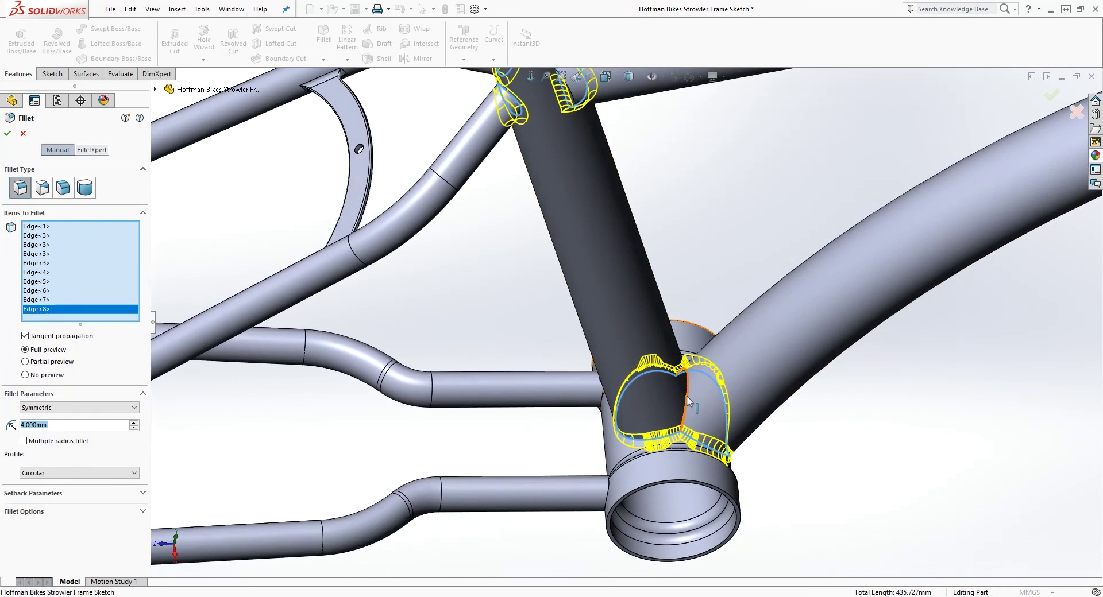
click(729, 412)
- Add the upper and lower edges where the top tube and down tube meet the head tube to the 4 mm fillet
scroll(729, 412, up, 10)
middle_drag(751, 421, 821, 248)
scroll(1037, 178, down, 5)
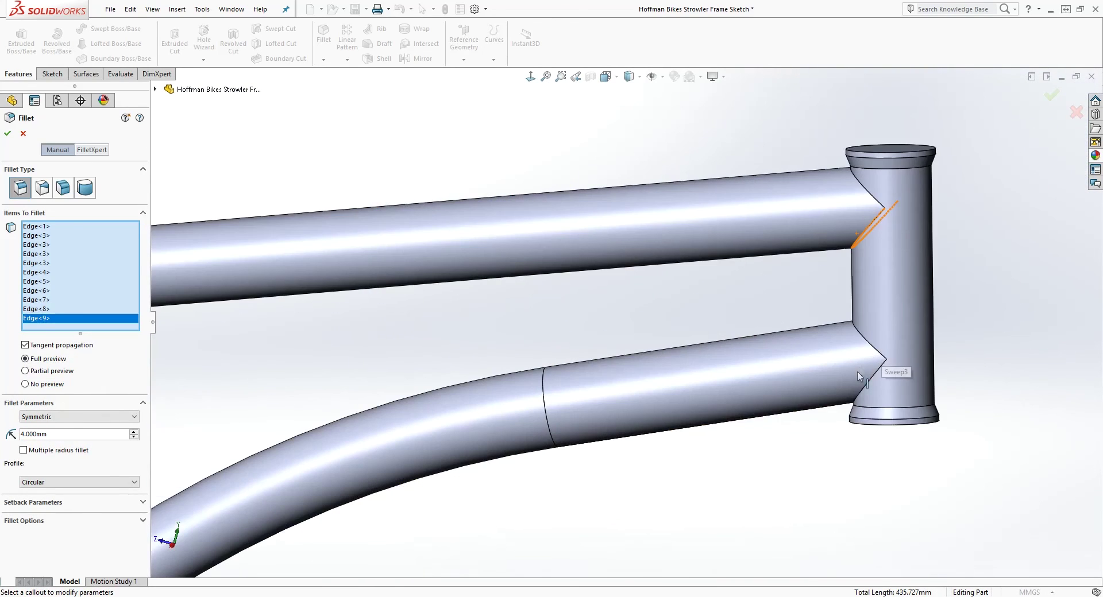
click(883, 359)
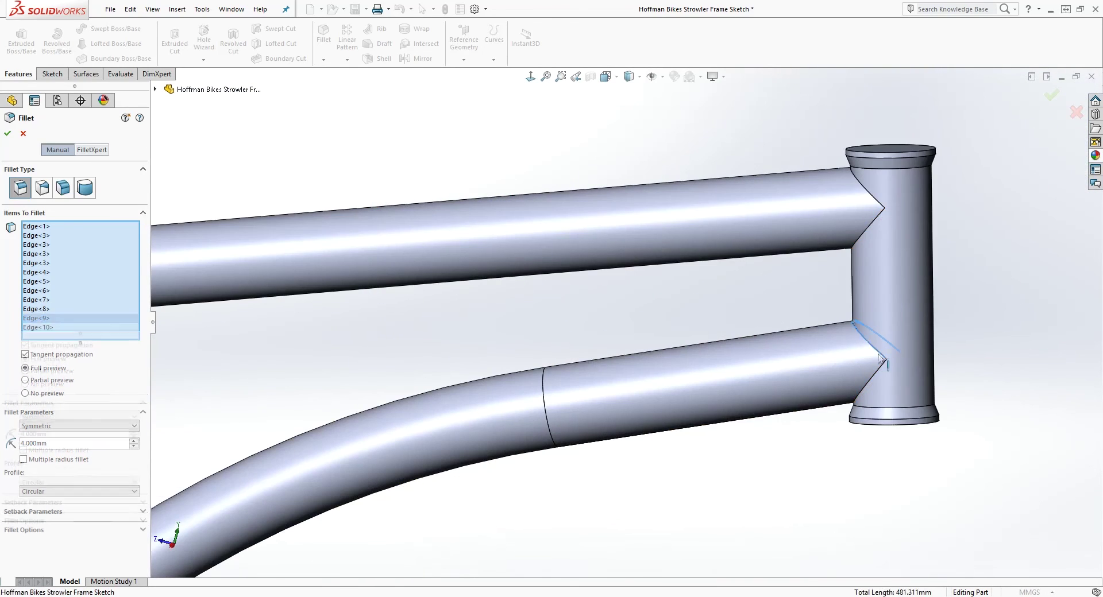
click(872, 391)
click(855, 240)
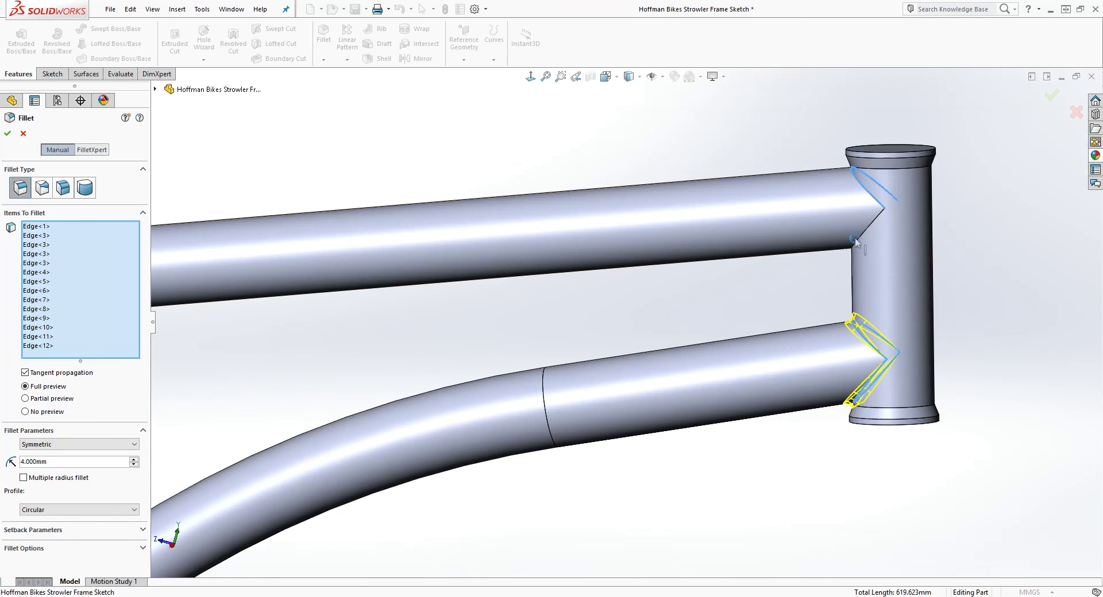
click(862, 236)
scroll(706, 331, up, 5)
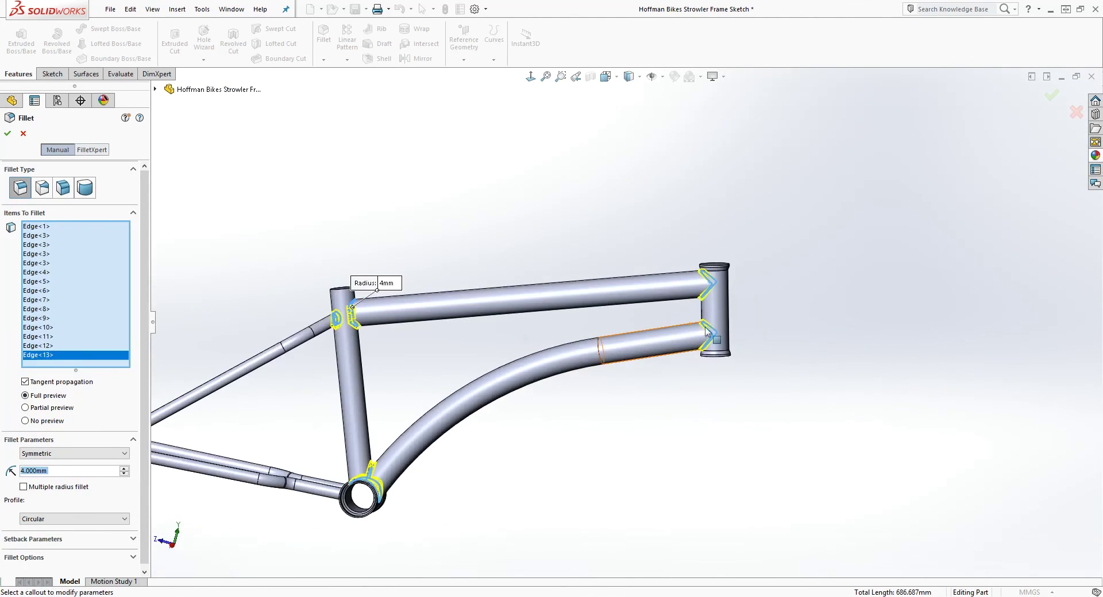
- Add the remaining curved side edge on the top tube at the seat tube joint to the 4 mm fillet
middle_drag(707, 331, 467, 364)
scroll(481, 265, down, 5)
scroll(480, 265, up, 8)
middle_drag(752, 417, 684, 428)
scroll(615, 369, down, 8)
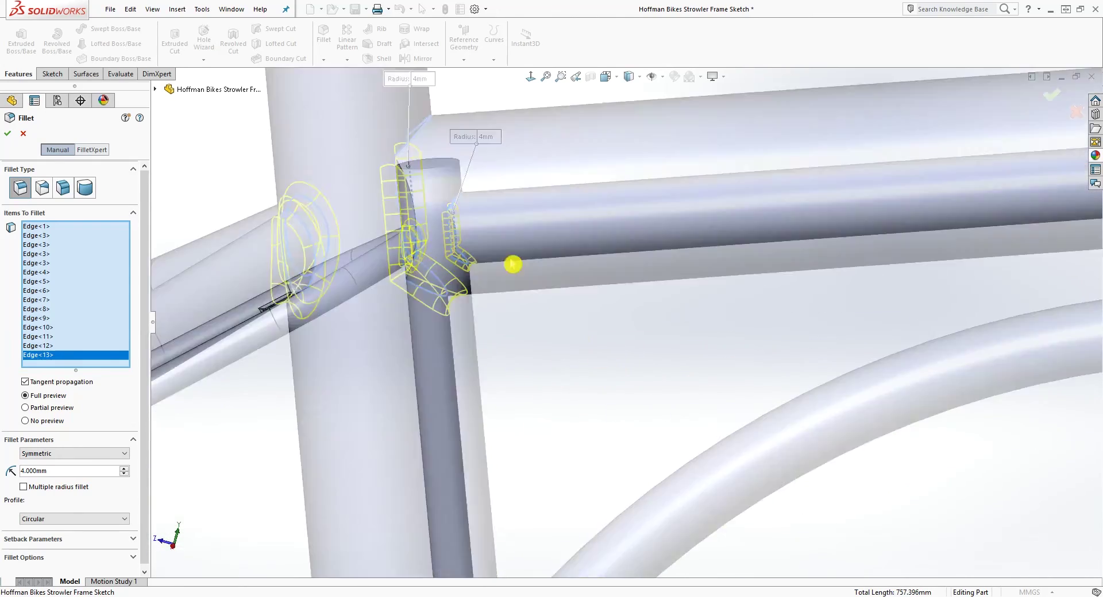
middle_drag(512, 264, 418, 246)
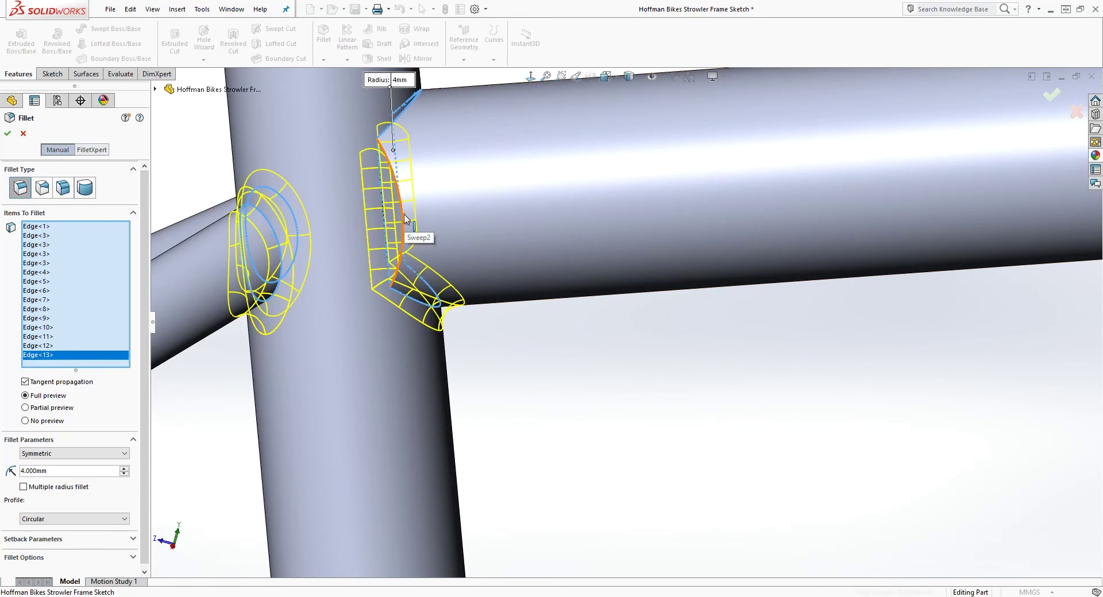
click(405, 219)
- Add the matching curved edge on the opposite side of the top tube and seat tube joint, and apply the 4 mm fillet
scroll(543, 330, up, 3)
middle_drag(543, 330, 569, 256)
scroll(609, 253, down, 4)
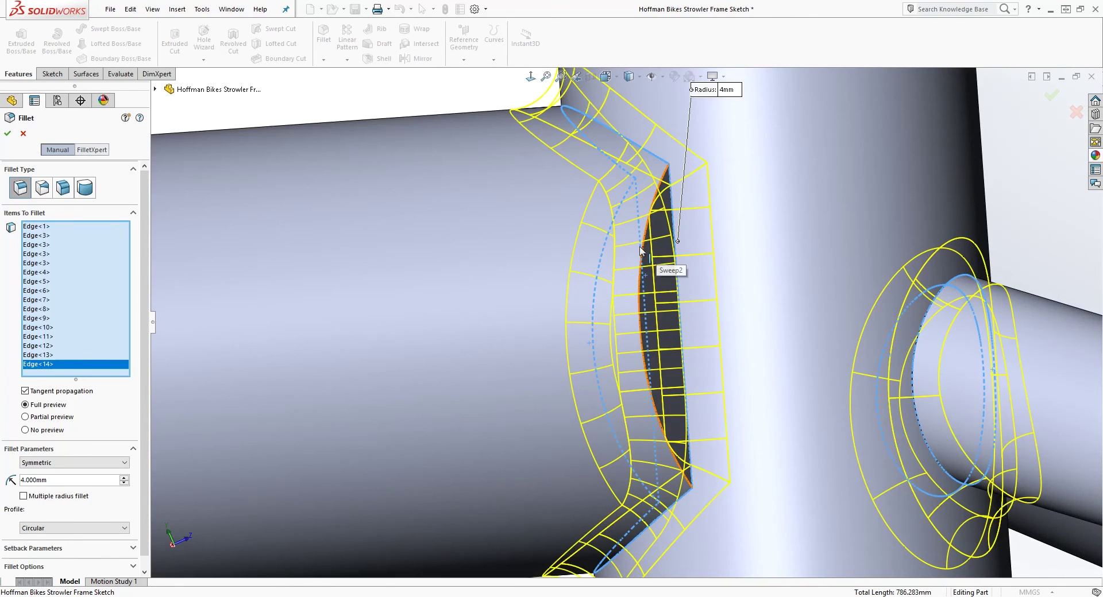
click(643, 250)
scroll(649, 287, up, 6)
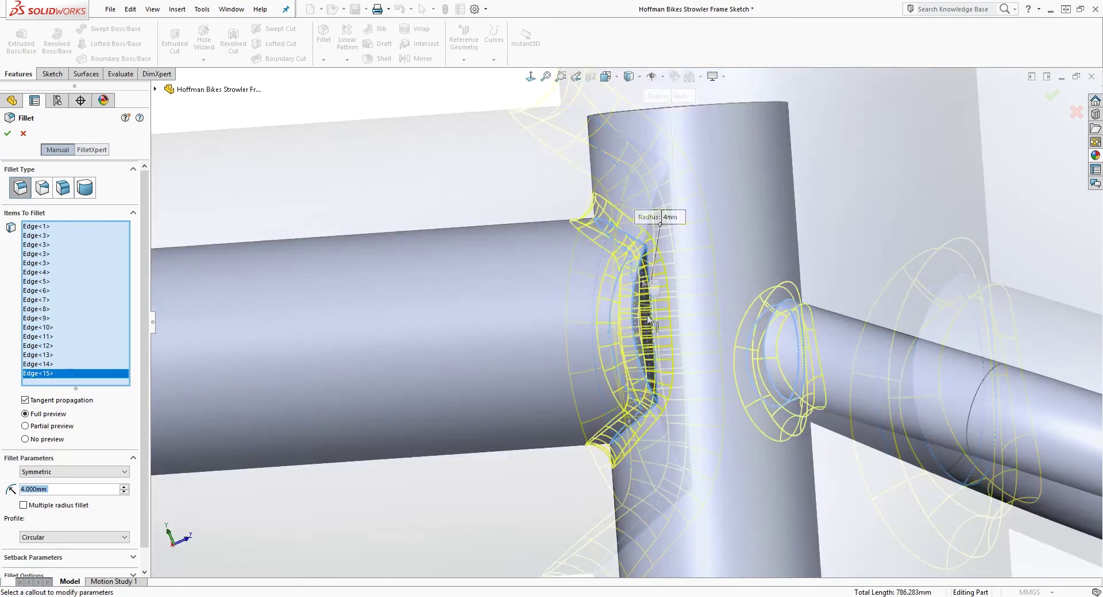
scroll(649, 343, up, 8)
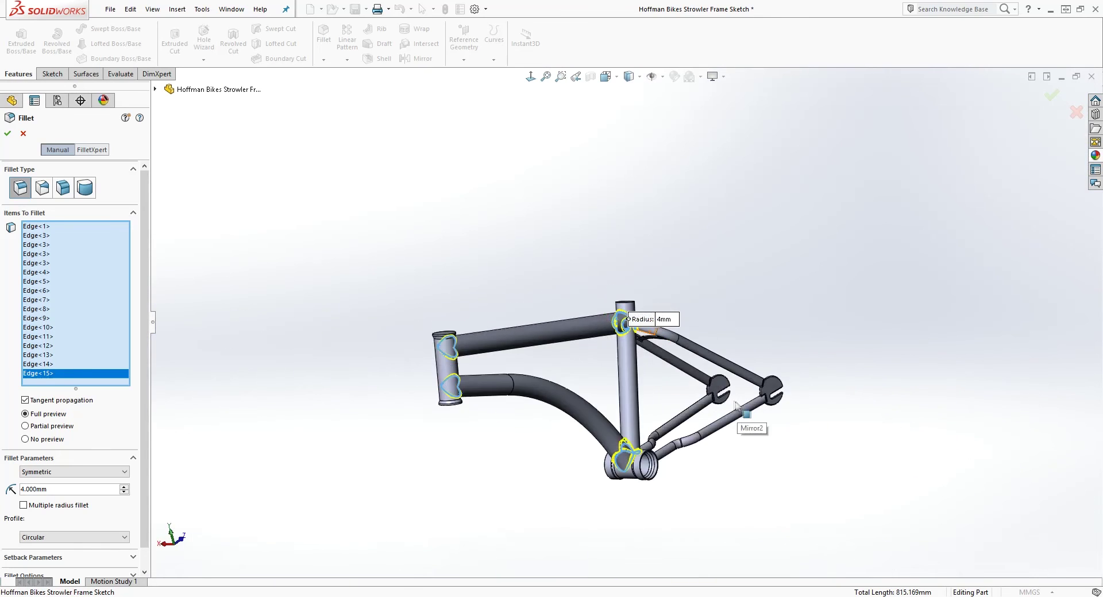
middle_drag(661, 421, 696, 443)
scroll(697, 443, down, 4)
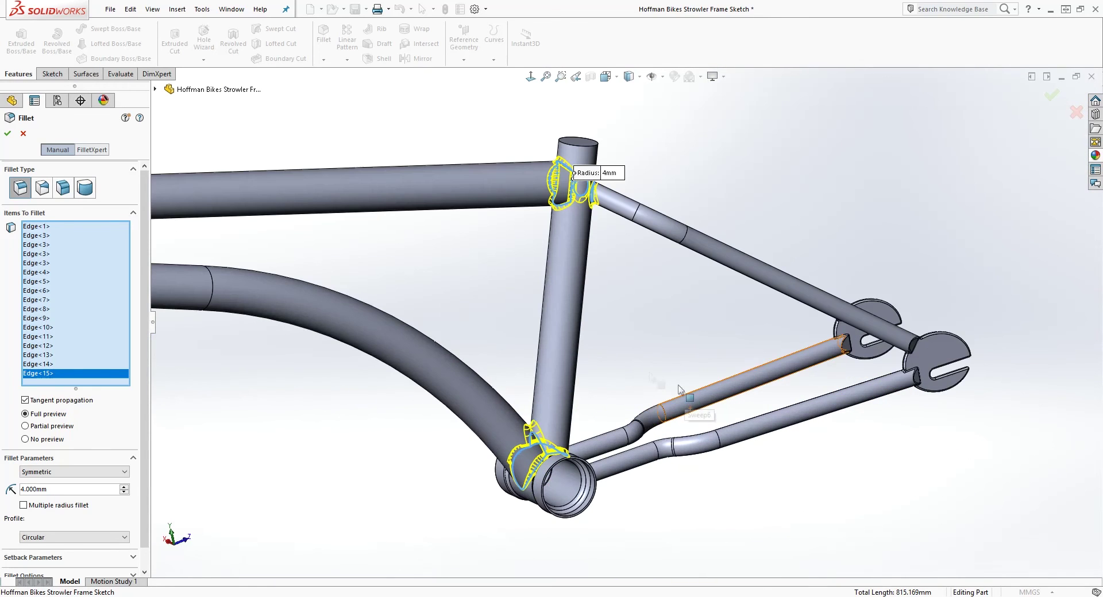
key(Return)
- Fillet the edges where the upper and lower flared collars meet the head tube with a 3 mm radius
scroll(567, 217, down, 1)
scroll(510, 226, up, 5)
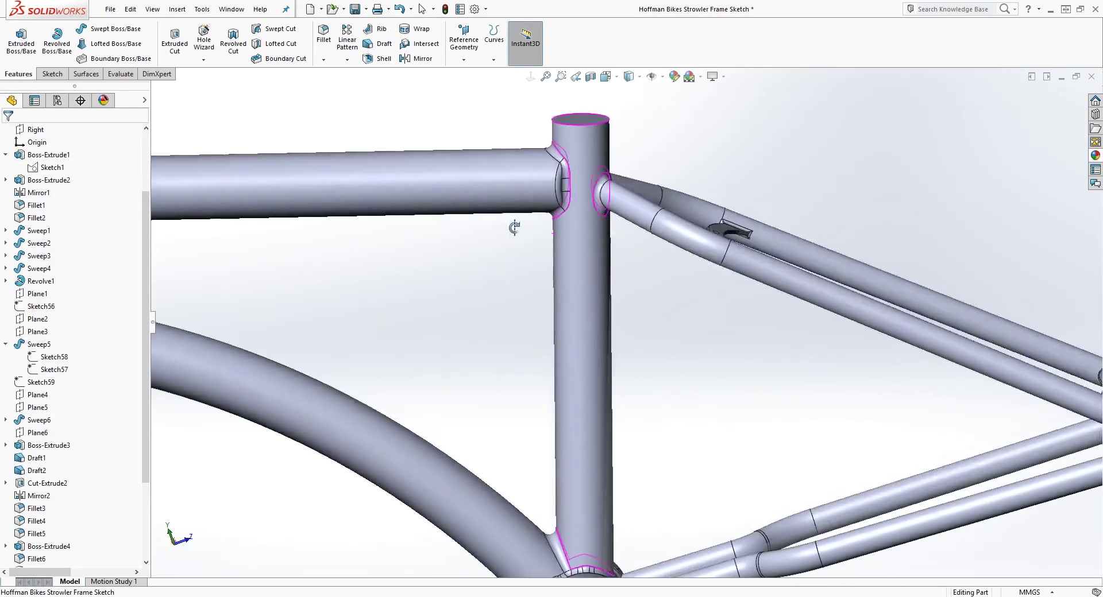
scroll(585, 440, down, 4)
middle_drag(584, 440, 563, 478)
scroll(563, 477, up, 3)
scroll(471, 229, down, 2)
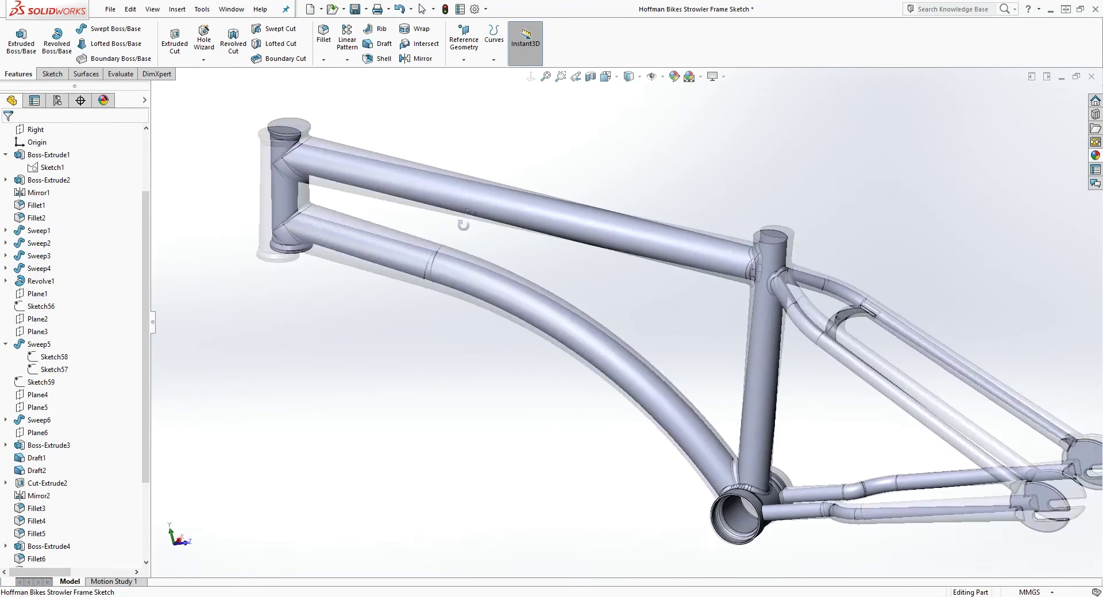
scroll(289, 205, down, 3)
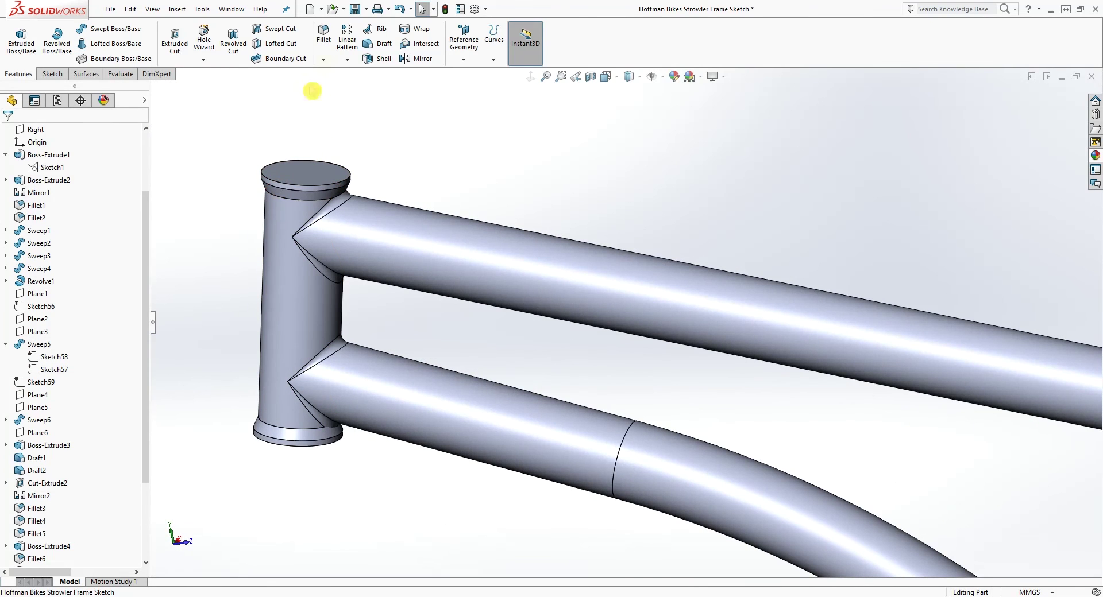
click(324, 35)
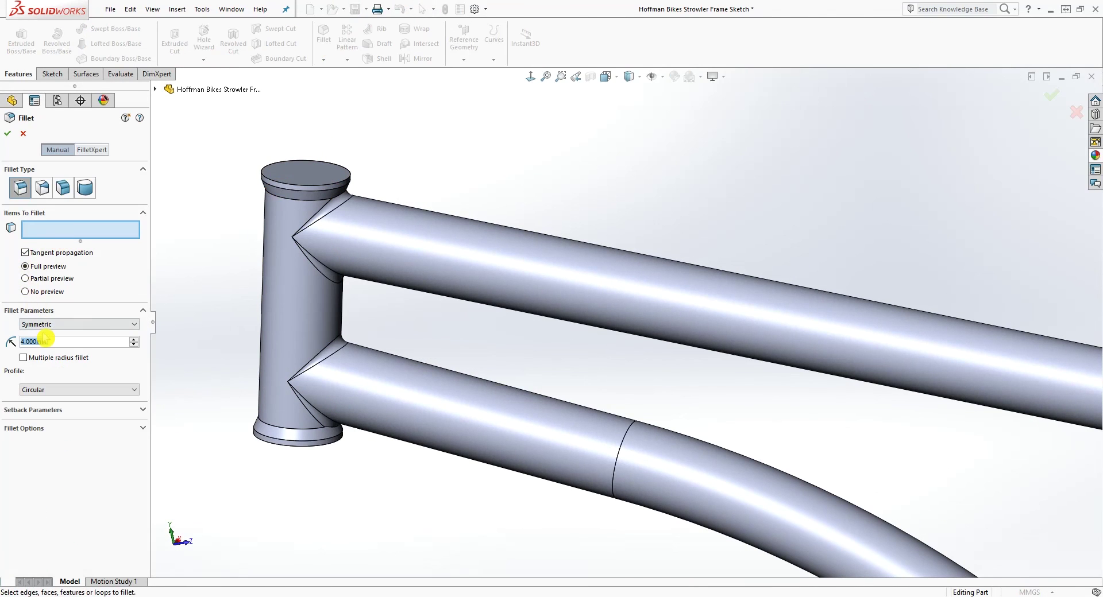
text(3)
key(Return)
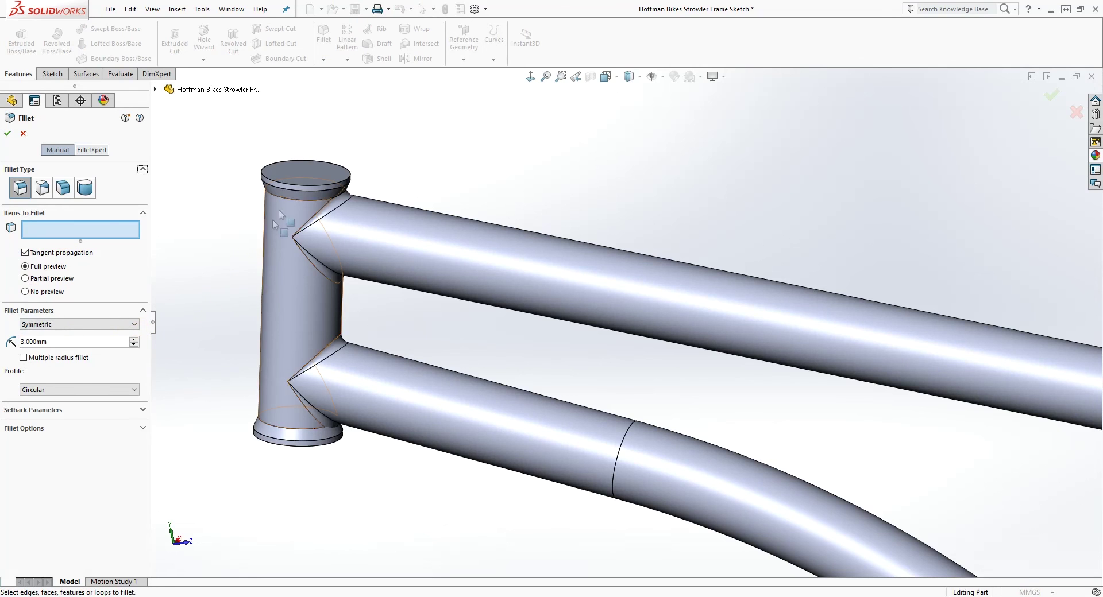
click(288, 204)
scroll(284, 422, down, 5)
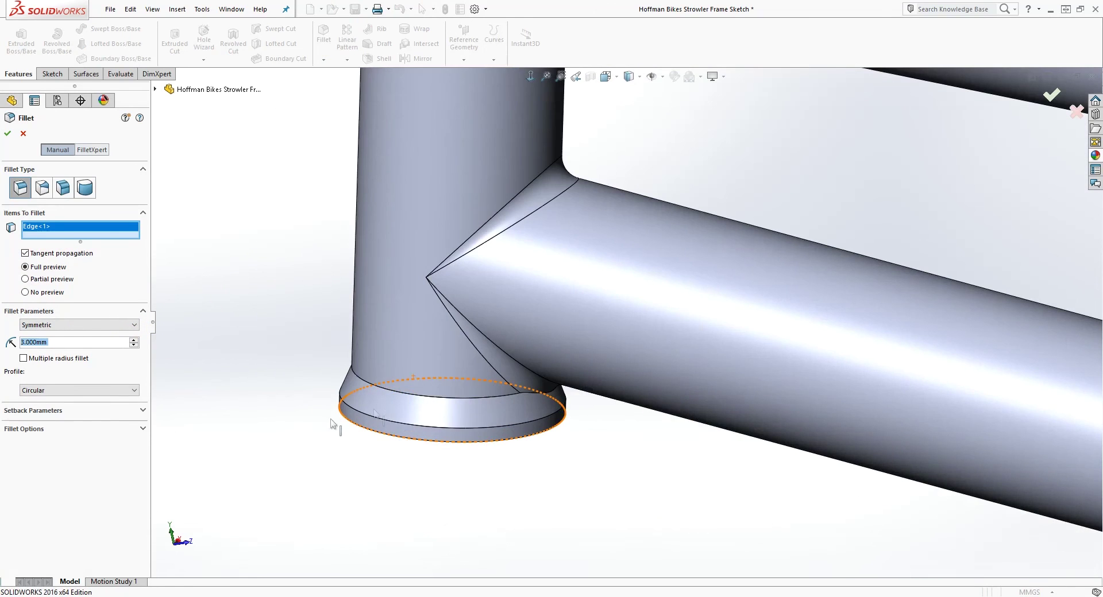
click(410, 397)
scroll(377, 463, up, 5)
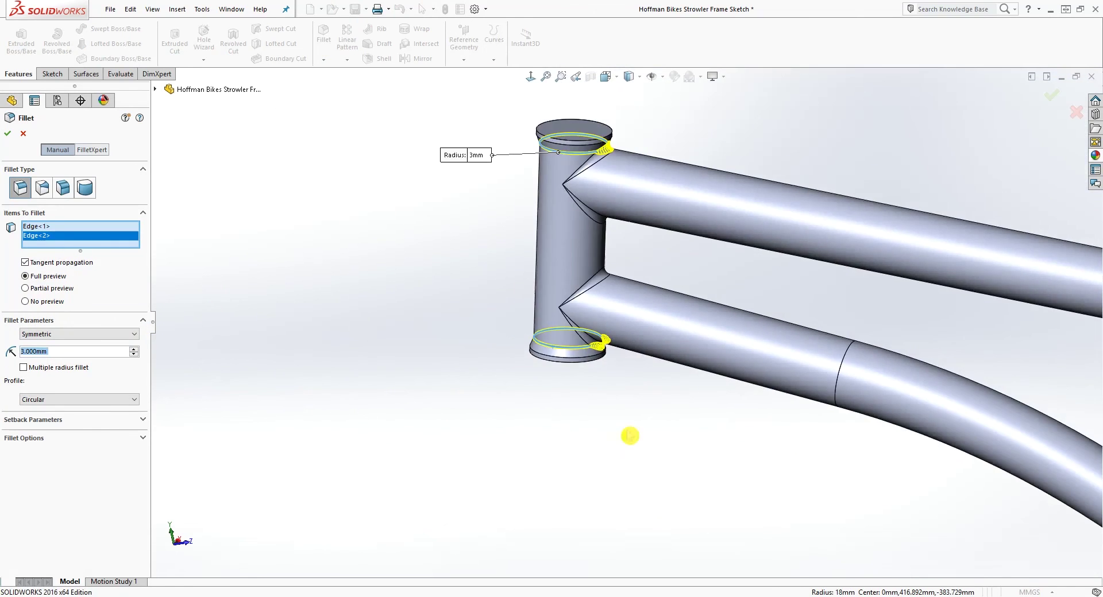
click(10, 137)
- Open a sketch on the seat tube's top end face and view it straight on
scroll(767, 325, up, 6)
scroll(800, 347, down, 4)
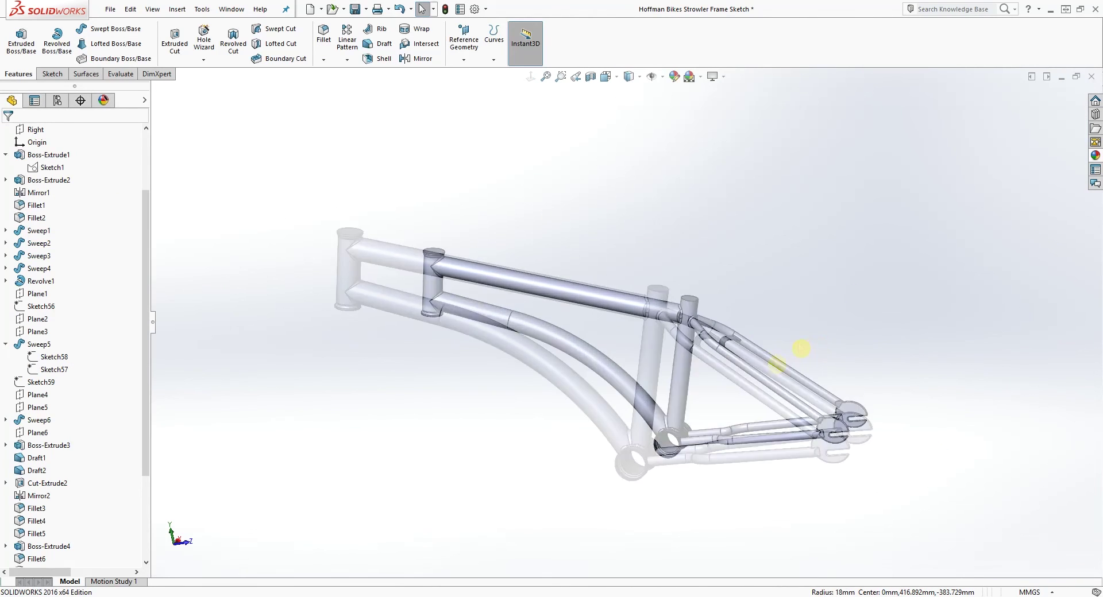
scroll(702, 357, down, 6)
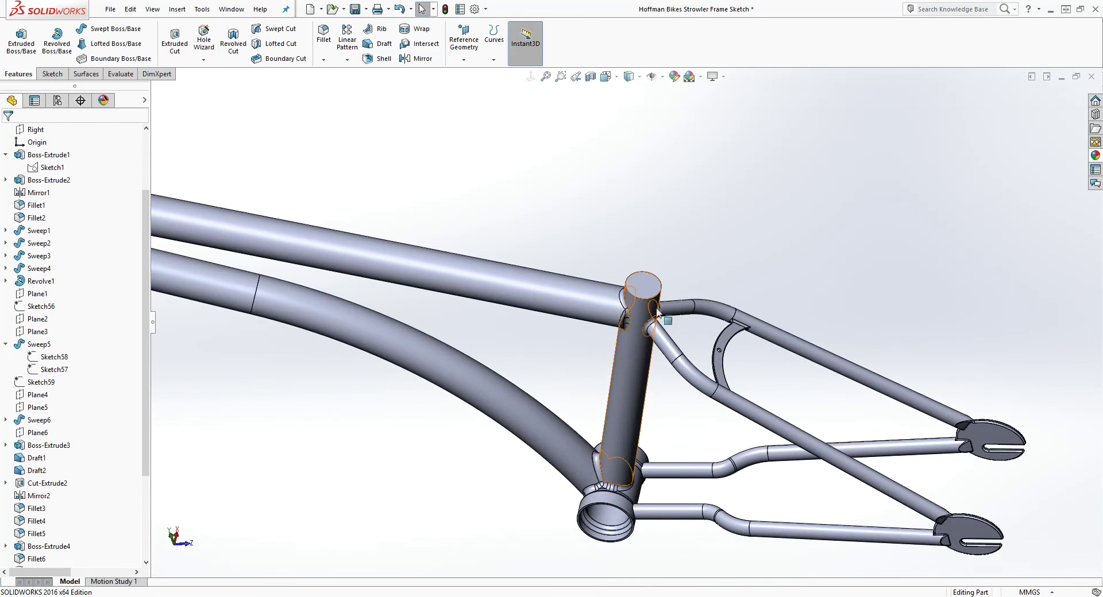
click(648, 294)
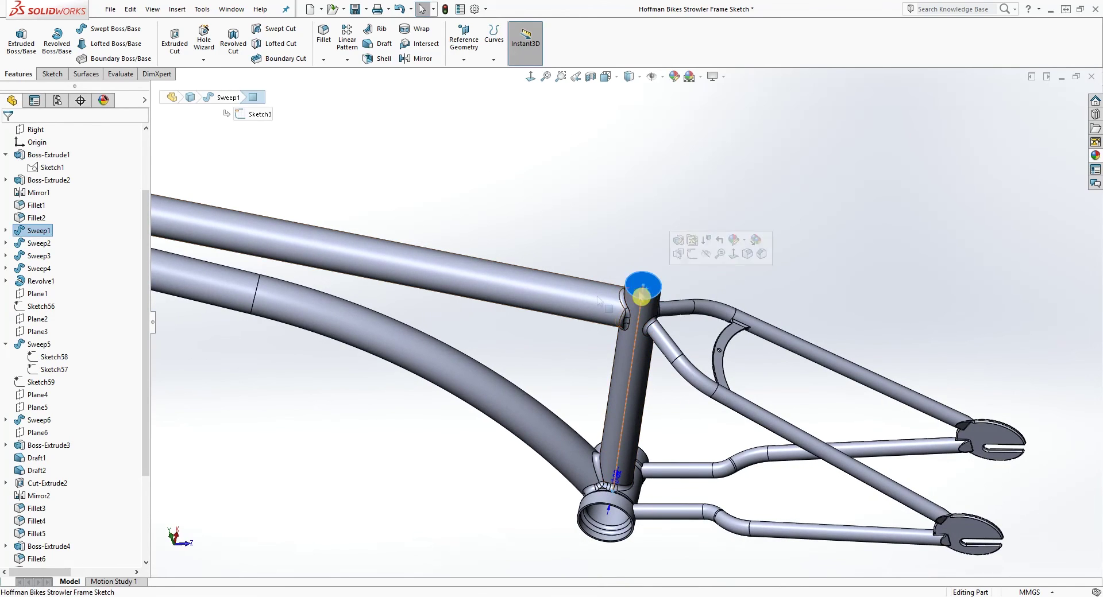
click(53, 73)
click(16, 37)
click(531, 78)
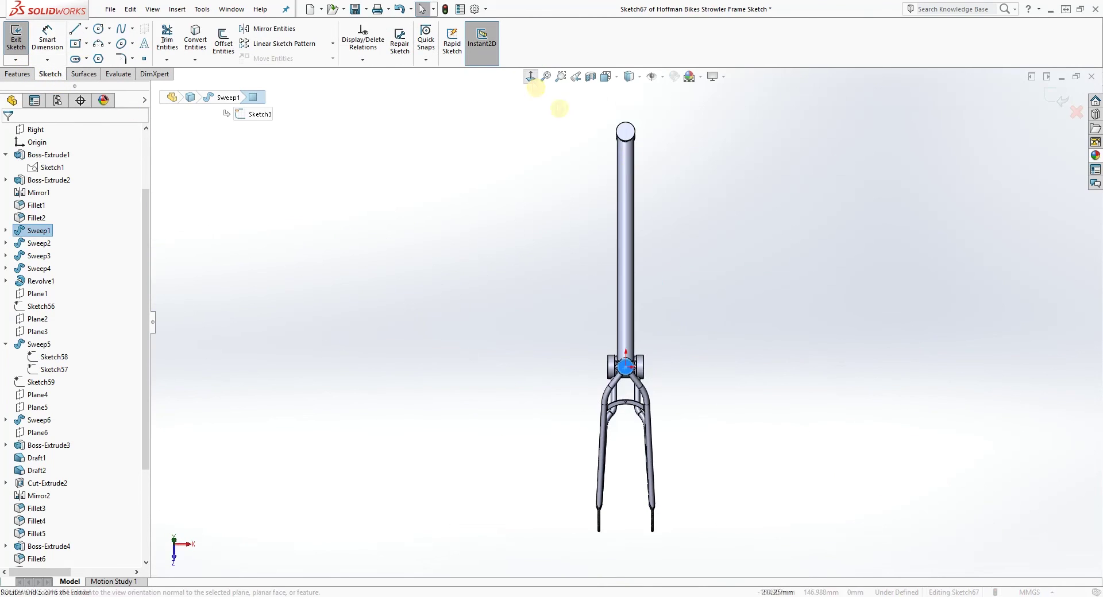
scroll(709, 436, down, 6)
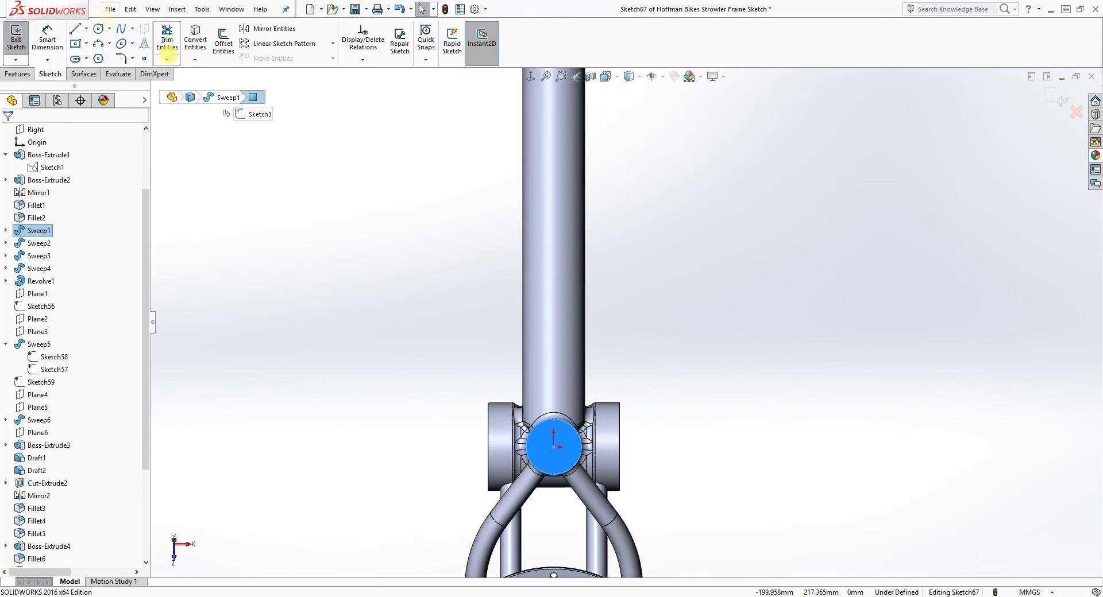
- Sketch a circle centred on the seat tube's end face and set its diameter to 29 mm
click(98, 29)
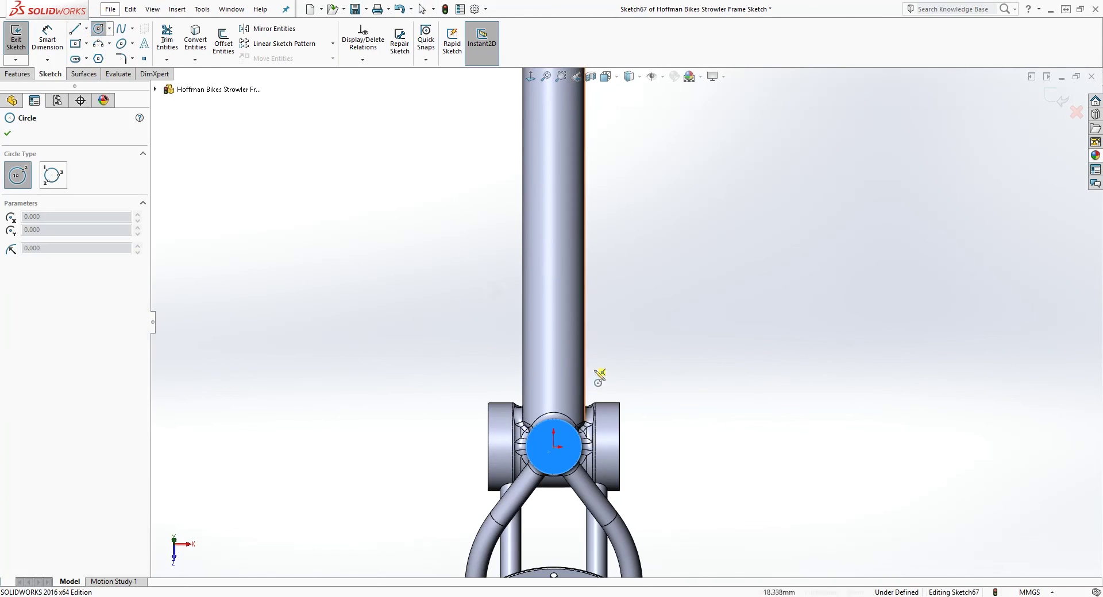
click(553, 447)
click(577, 447)
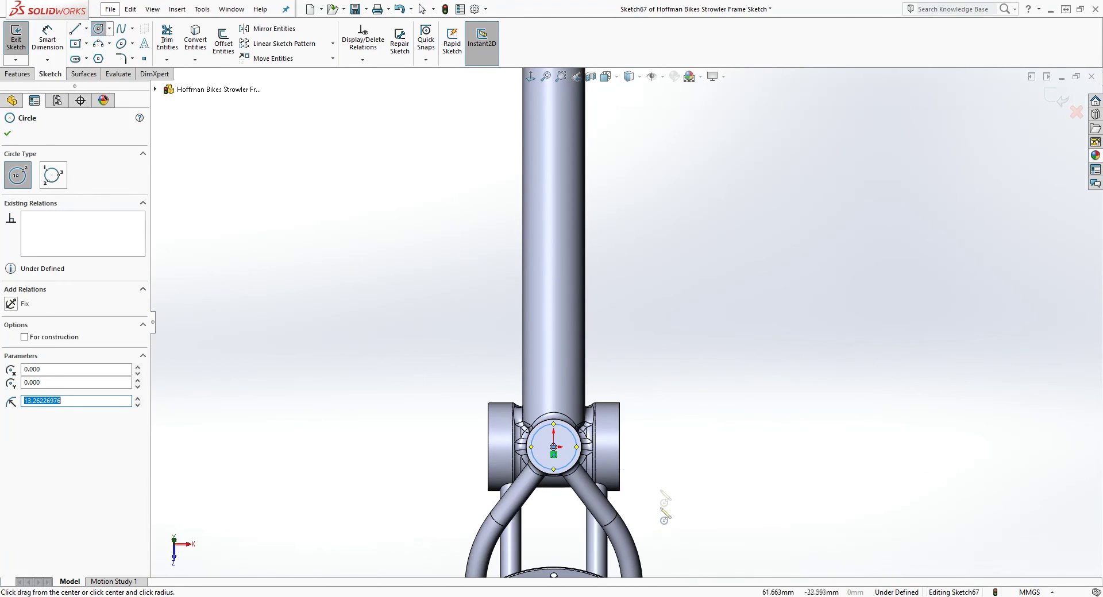
right_drag(660, 491, 649, 425)
scroll(563, 503, down, 1)
click(670, 344)
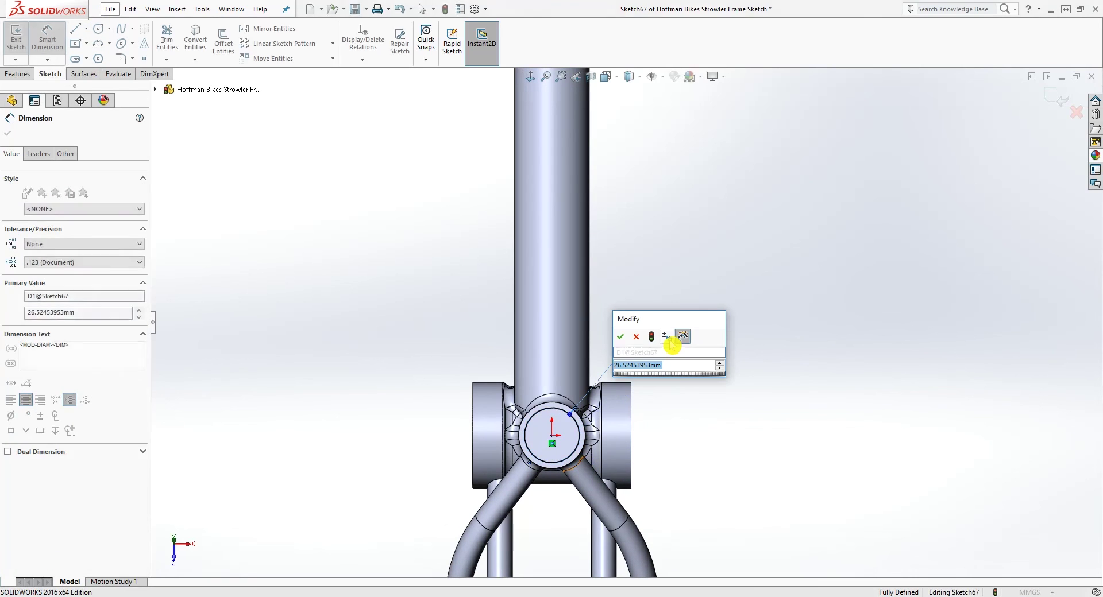
key(Return)
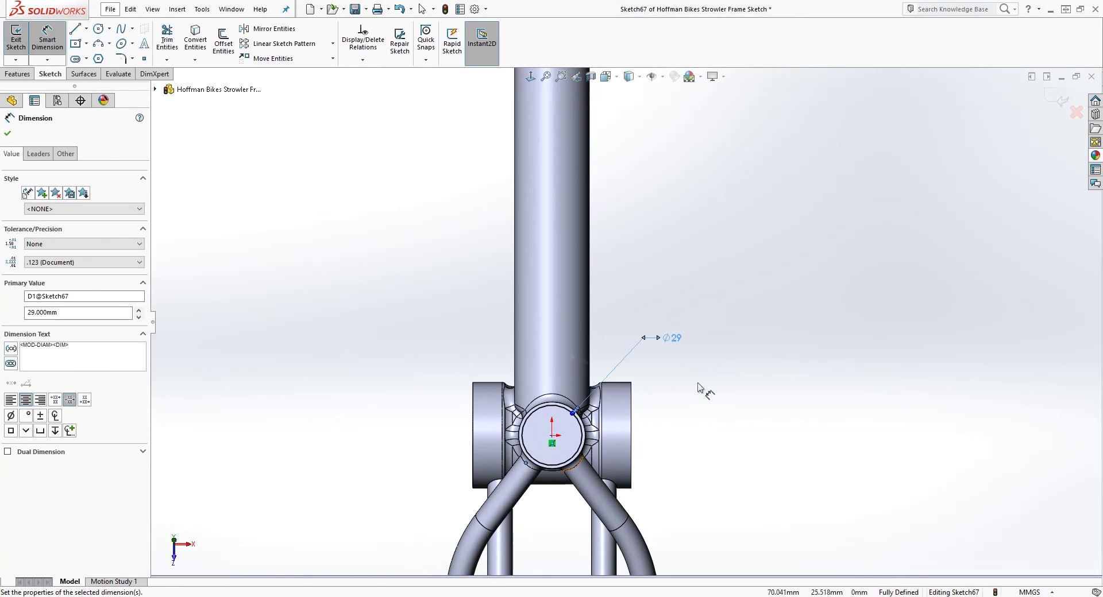
- Cut-extrude the 29 mm circle down through the seat tube with the Up To Next end condition
click(17, 77)
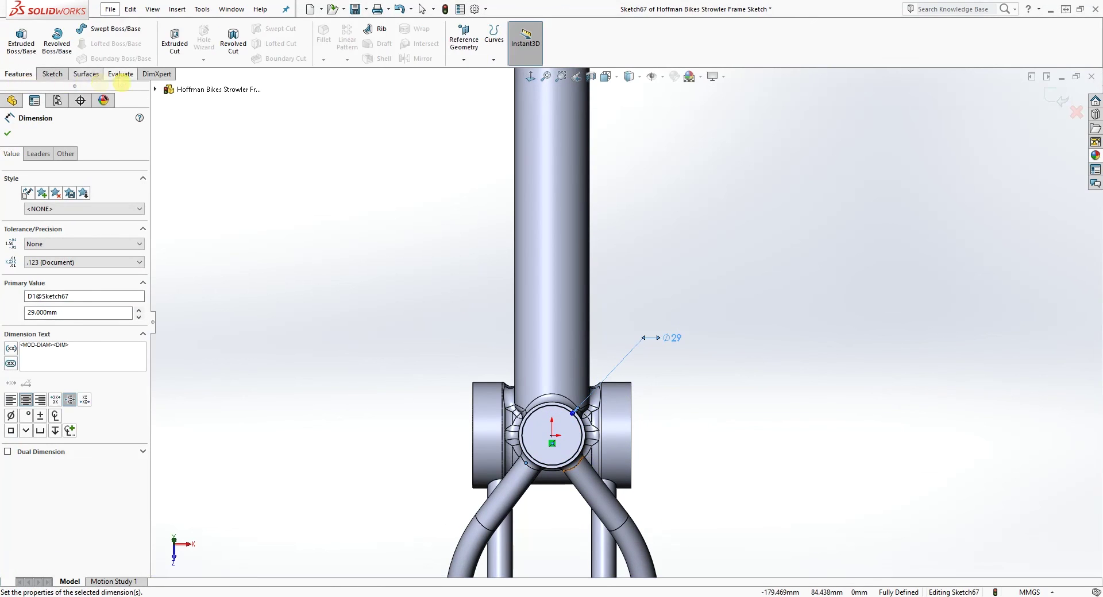
click(178, 50)
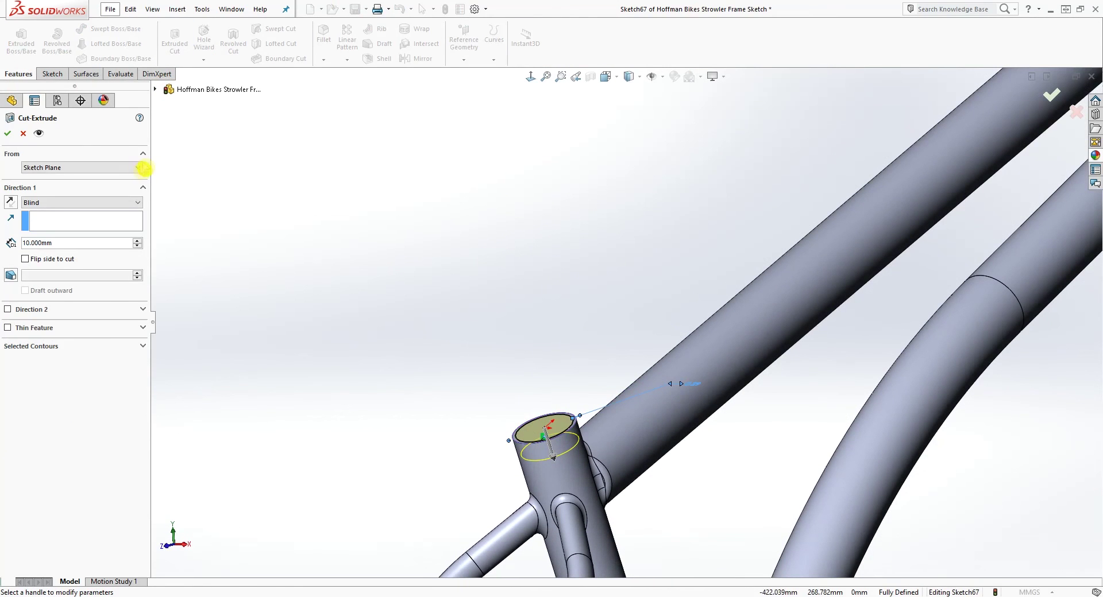
click(116, 201)
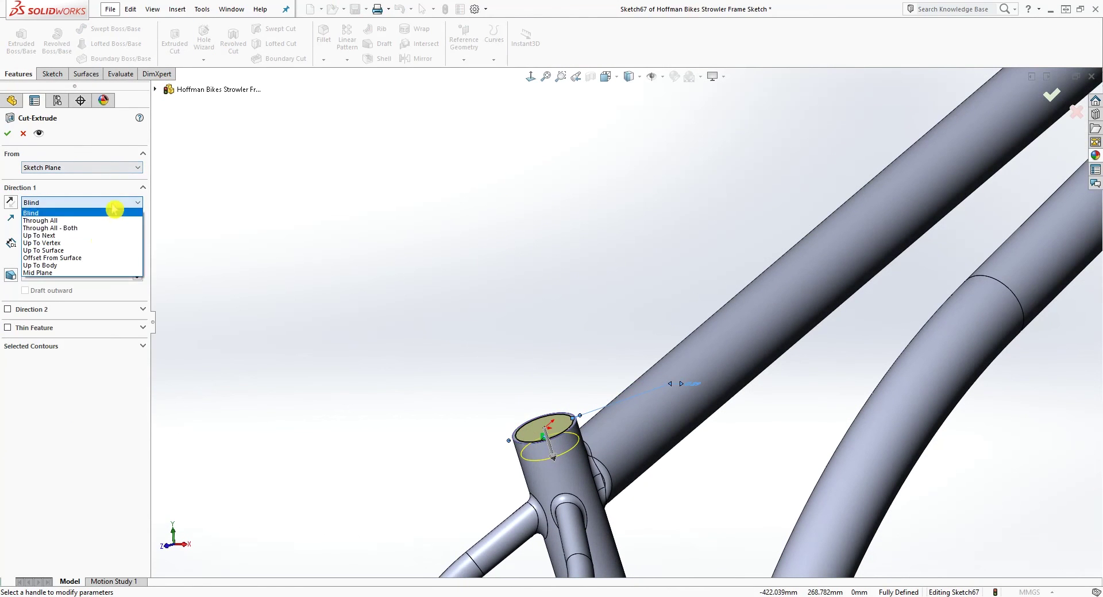
click(80, 237)
scroll(637, 368, up, 6)
middle_drag(683, 476, 587, 486)
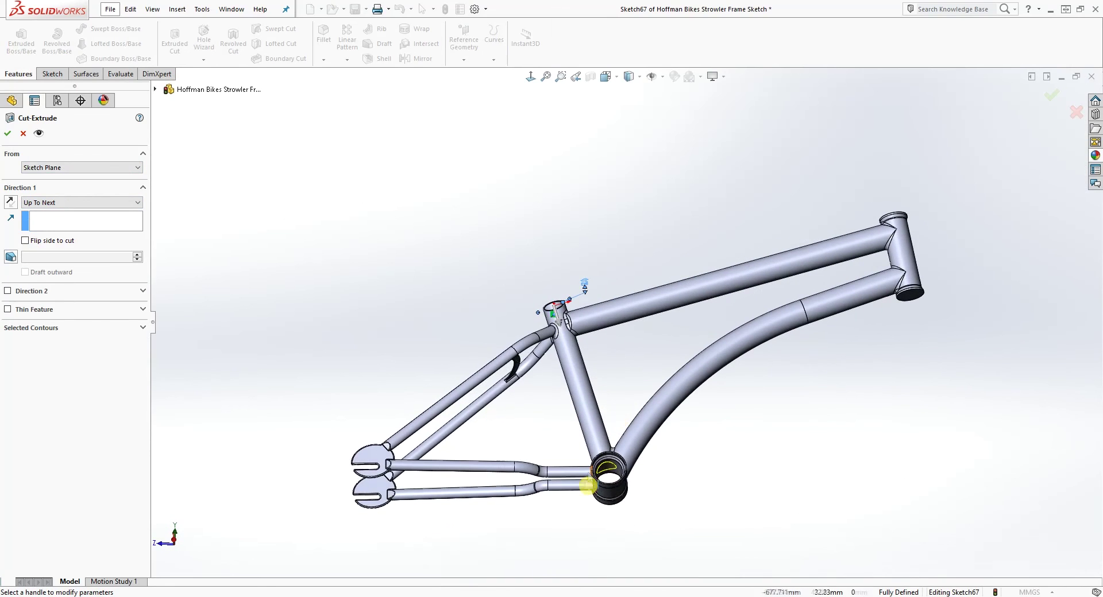
click(7, 133)
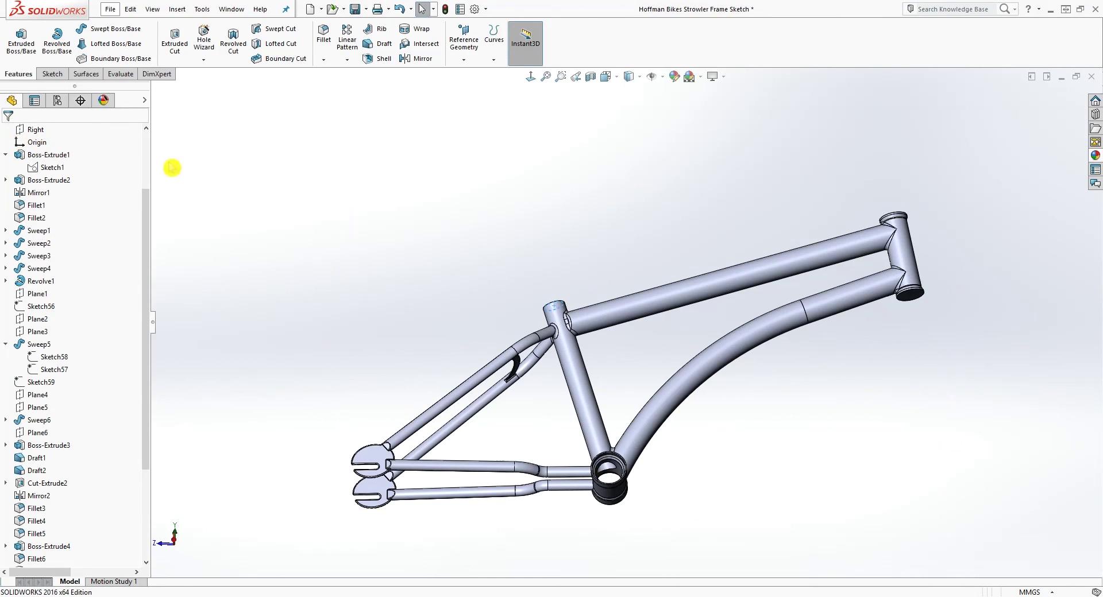
- Open a sketch on the head tube's top end face and view it straight on
middle_drag(389, 195, 655, 410)
scroll(827, 258, down, 3)
middle_drag(828, 295, 786, 440)
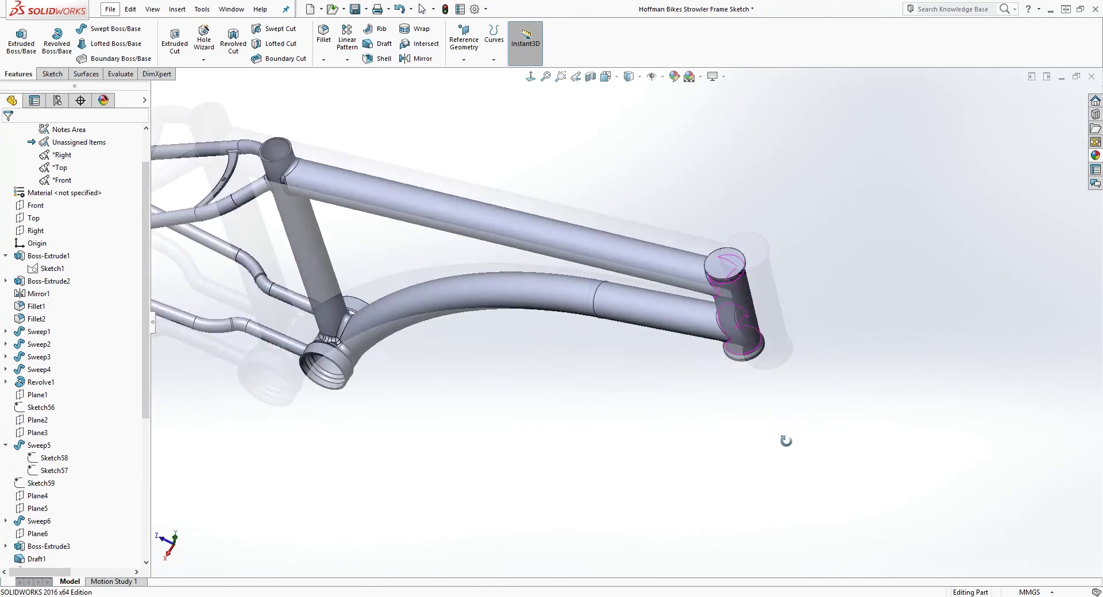
scroll(654, 112, down, 3)
middle_drag(694, 211, 739, 389)
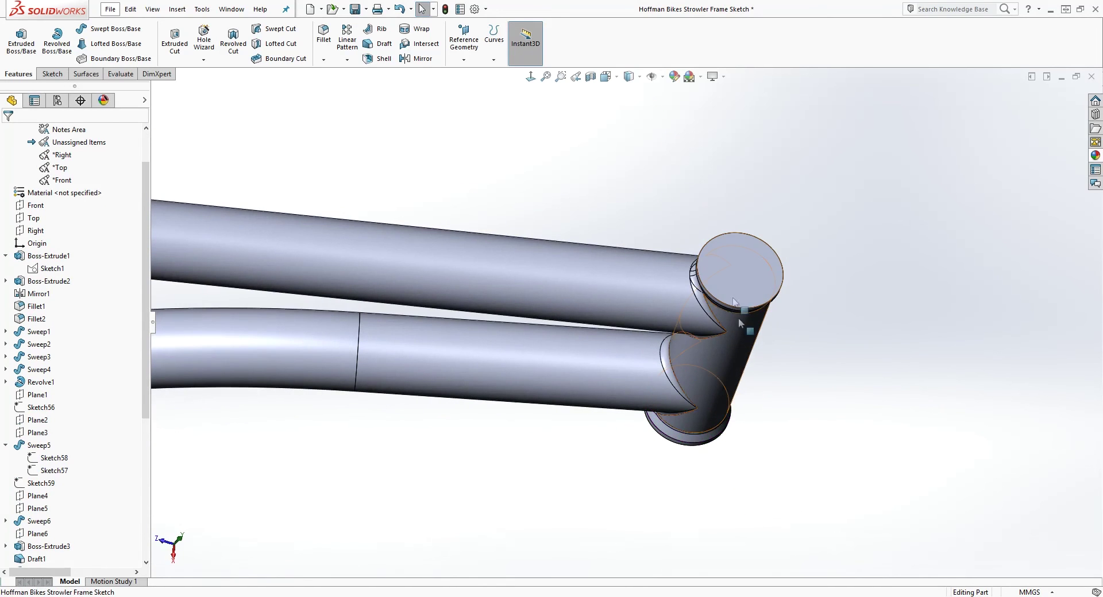
click(714, 276)
click(51, 74)
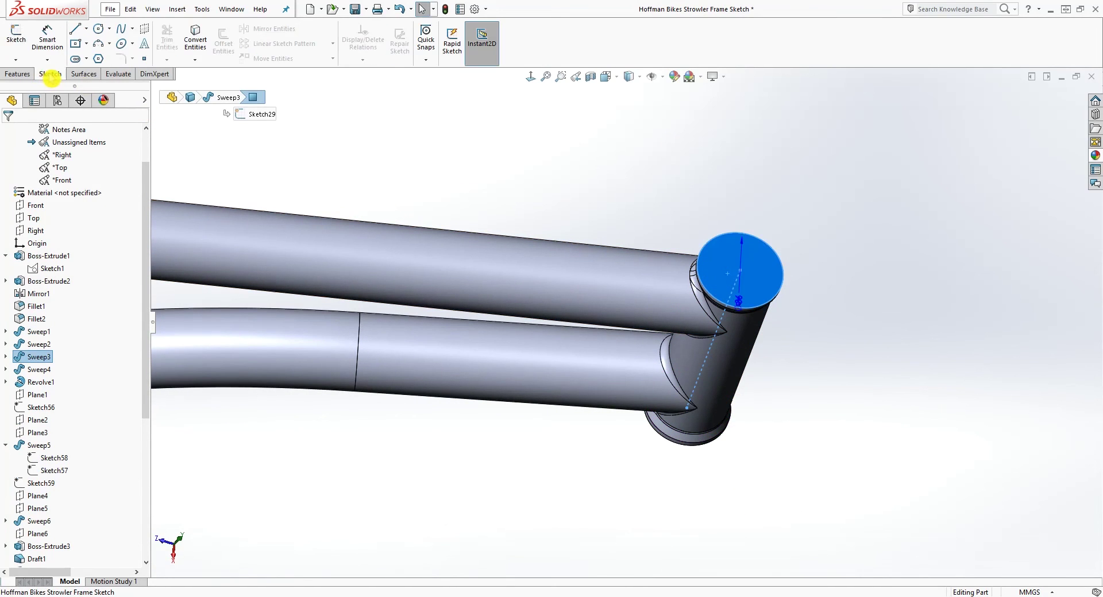
click(16, 30)
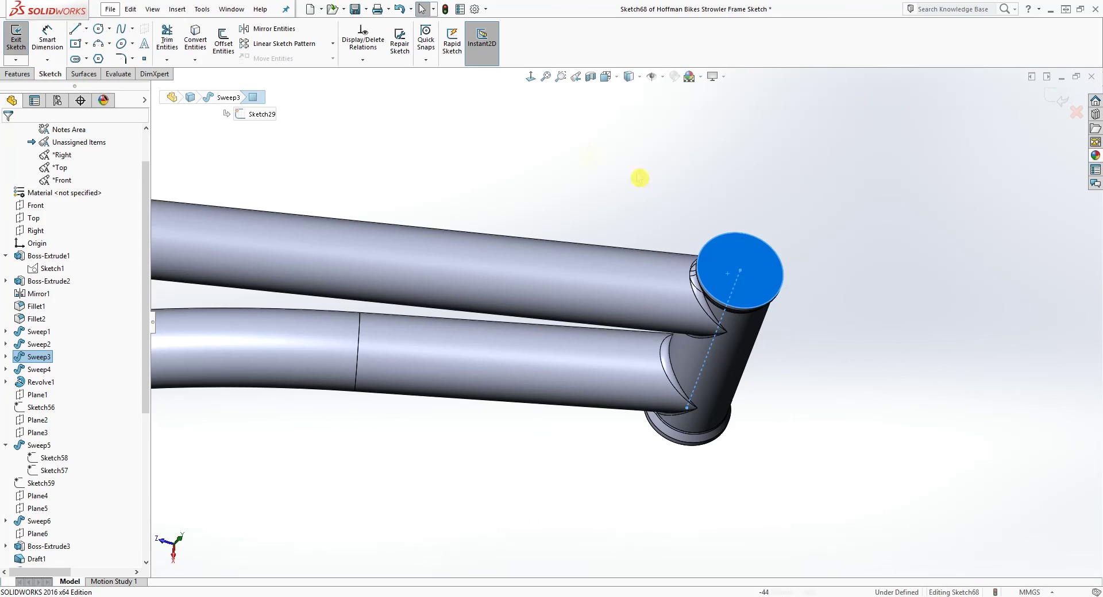
click(530, 76)
scroll(589, 155, down, 5)
scroll(499, 163, down, 3)
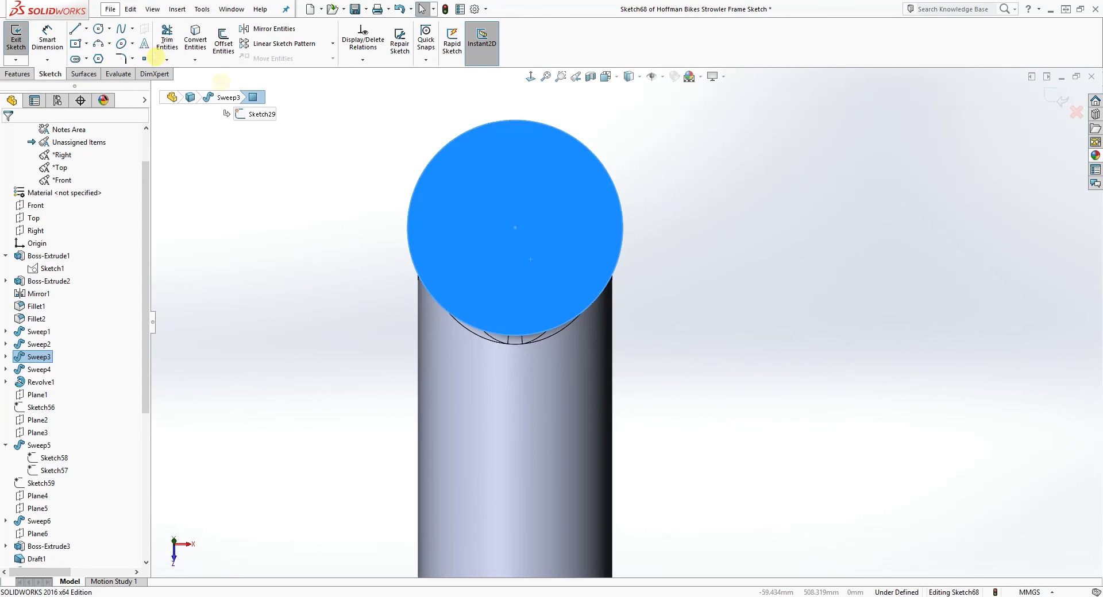
- Sketch a circle centred on the head tube's top end face and set its diameter to 34 mm
click(99, 29)
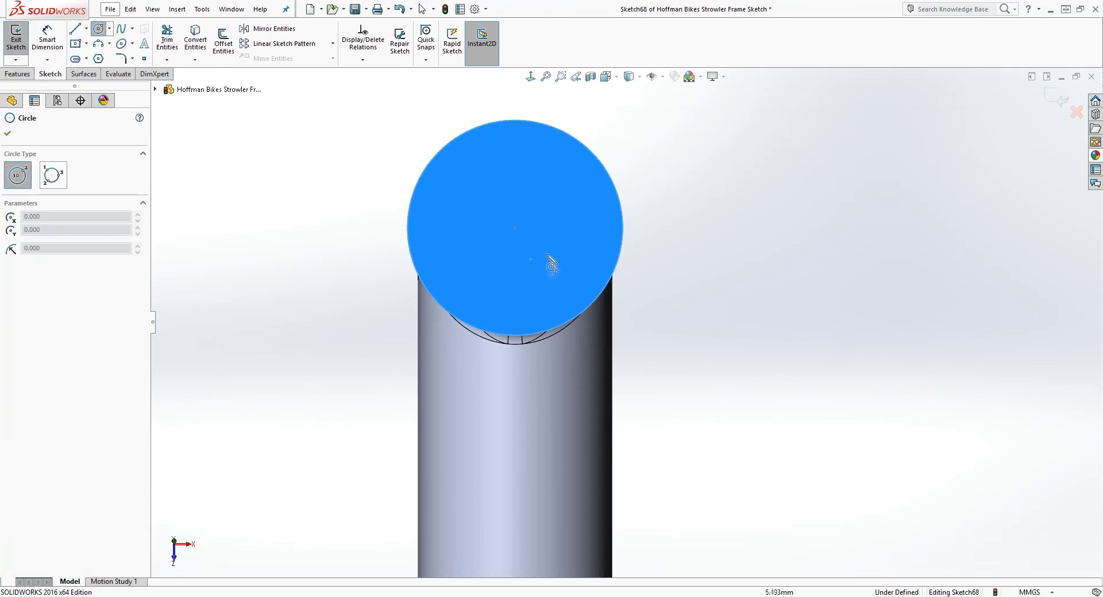
click(515, 228)
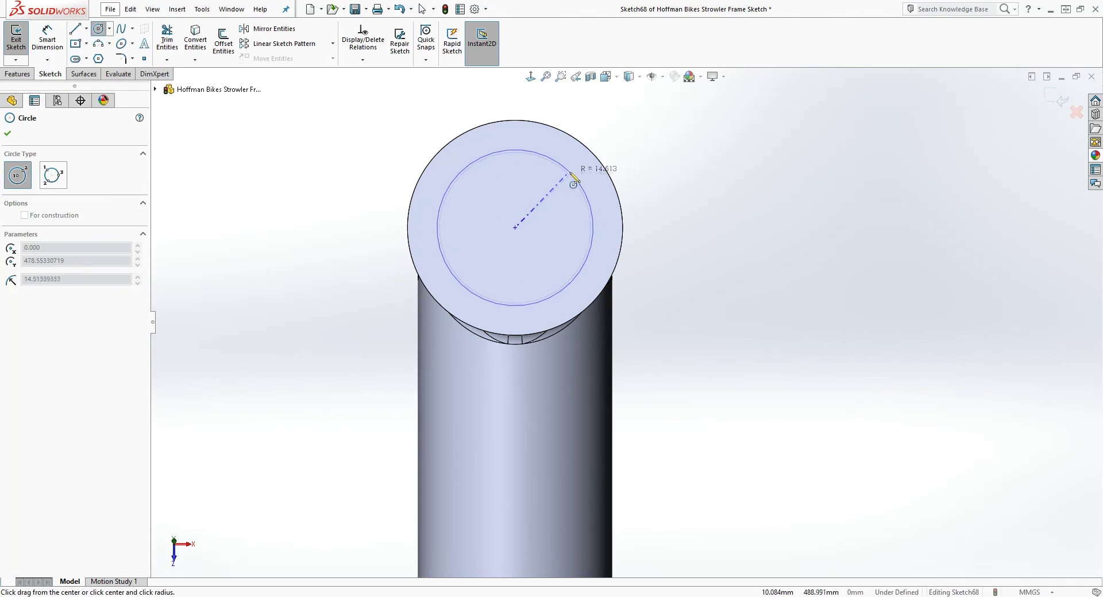
click(573, 169)
key(Escape)
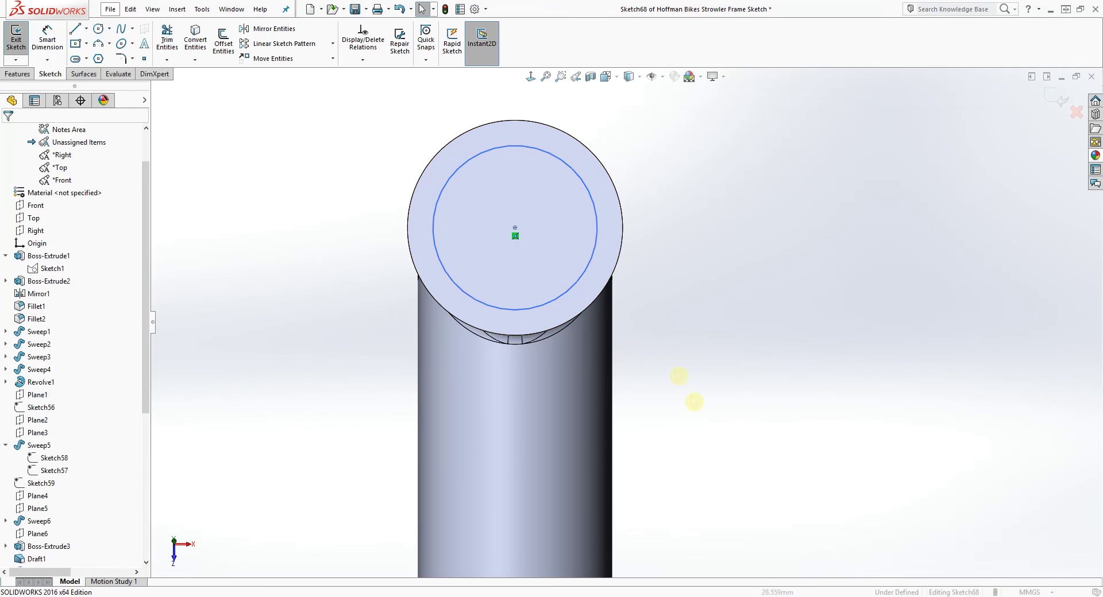
right_drag(678, 377, 670, 311)
click(597, 247)
click(744, 321)
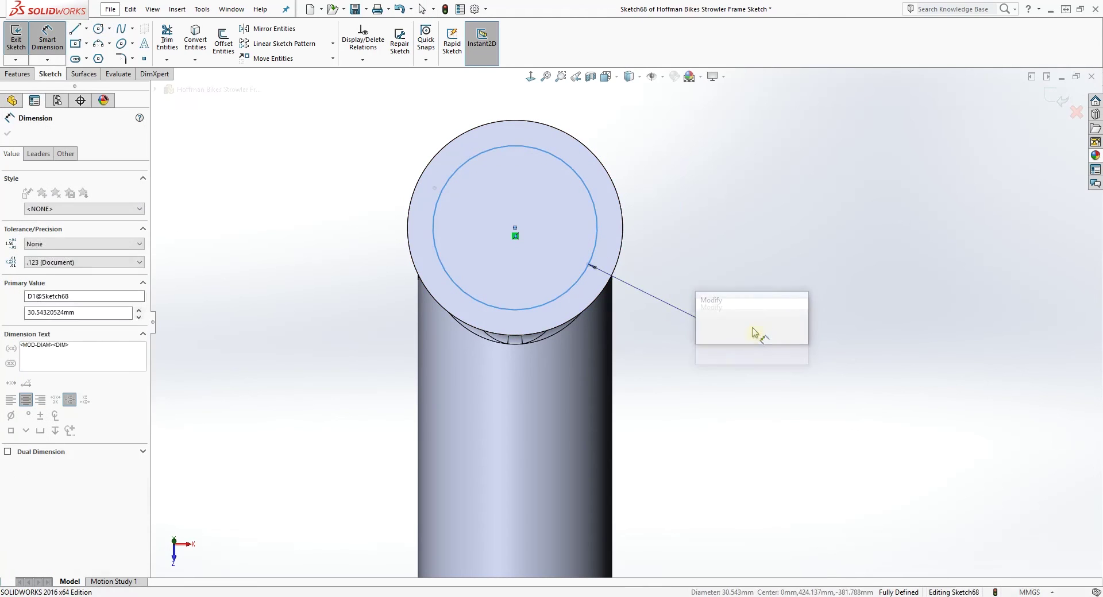
text(34)
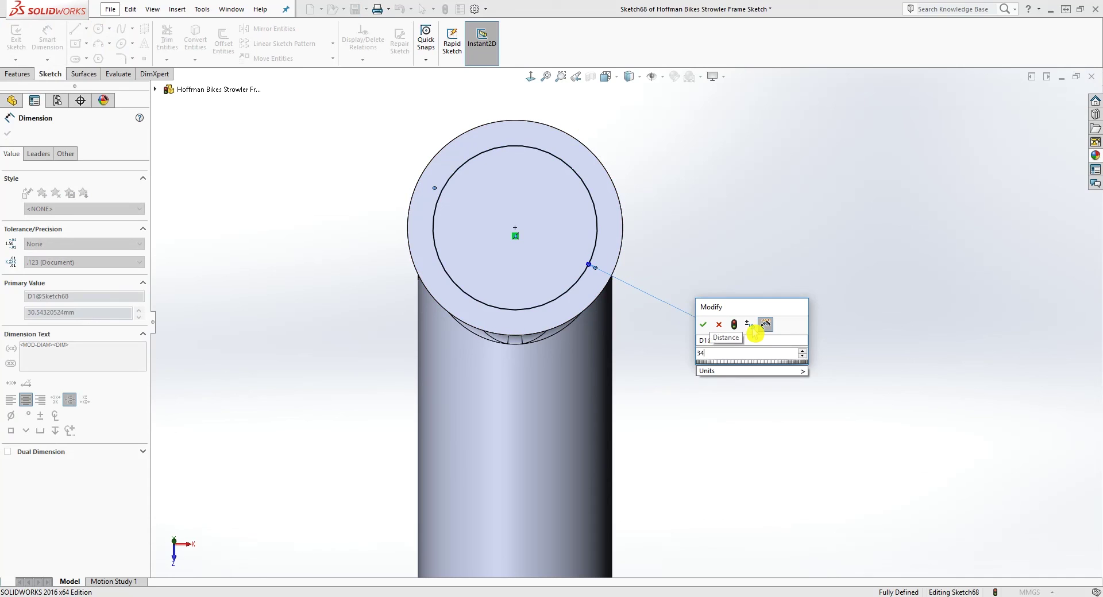
key(Return)
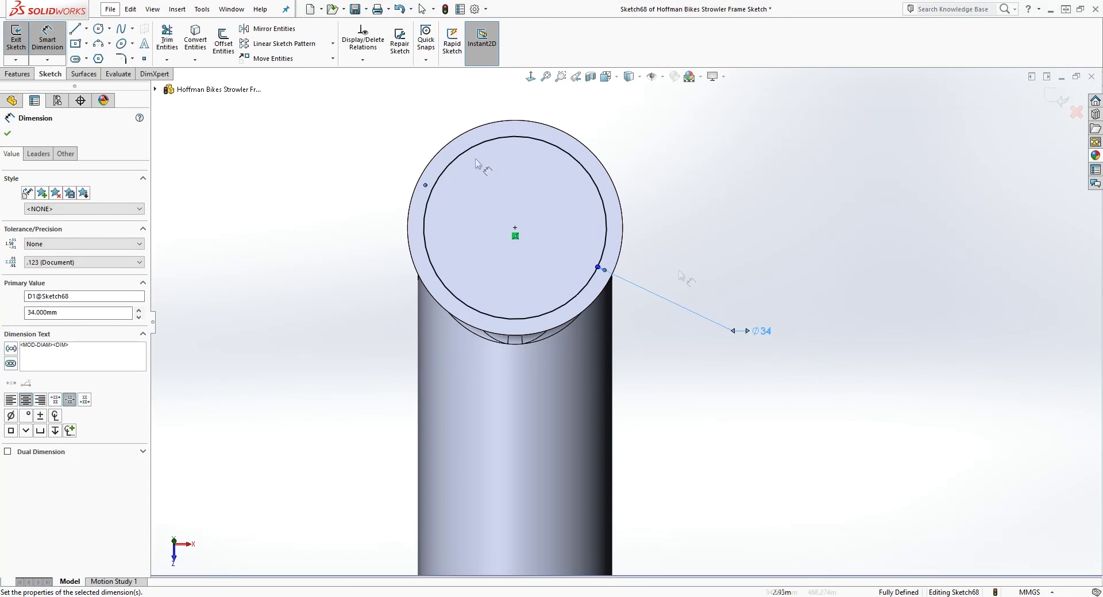
- Cut-extrude the 34 mm circle down through the head tube with the Up To Next end condition
click(19, 76)
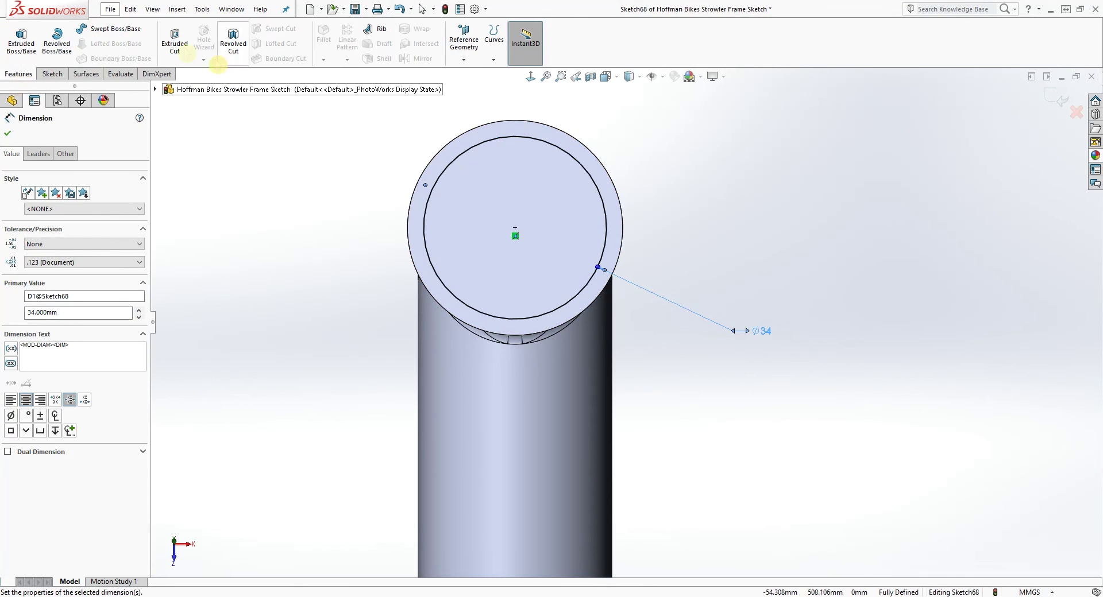
click(174, 40)
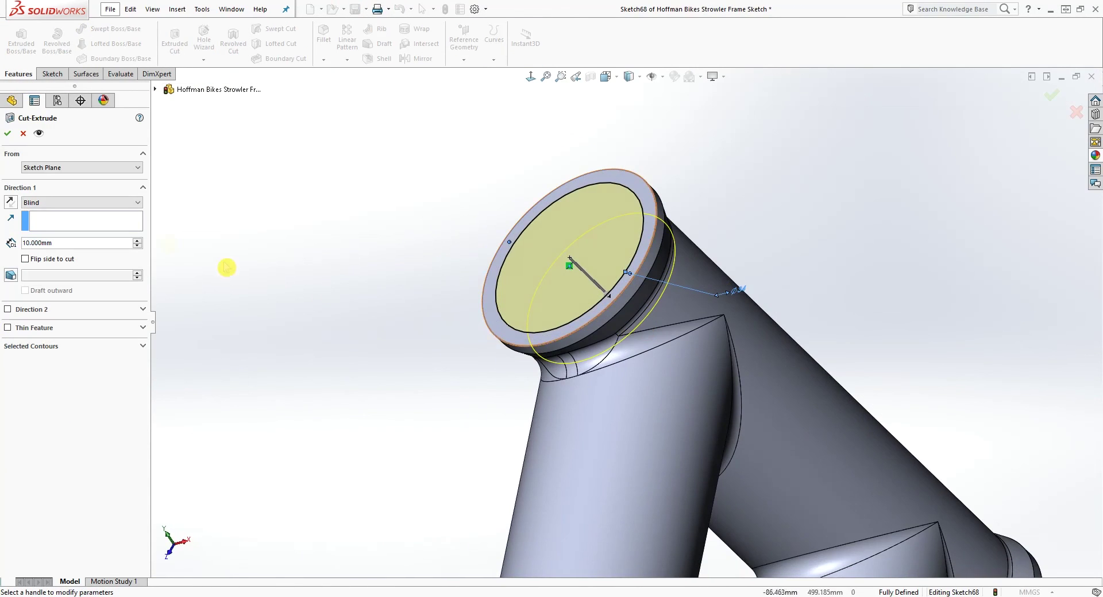
click(104, 207)
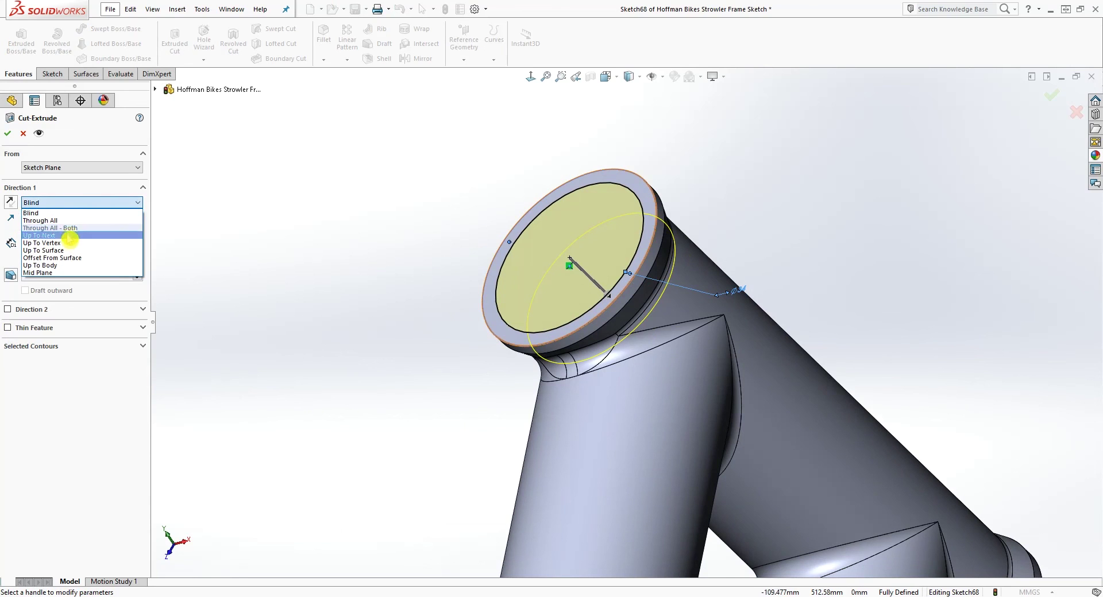
click(69, 235)
middle_drag(661, 460, 829, 402)
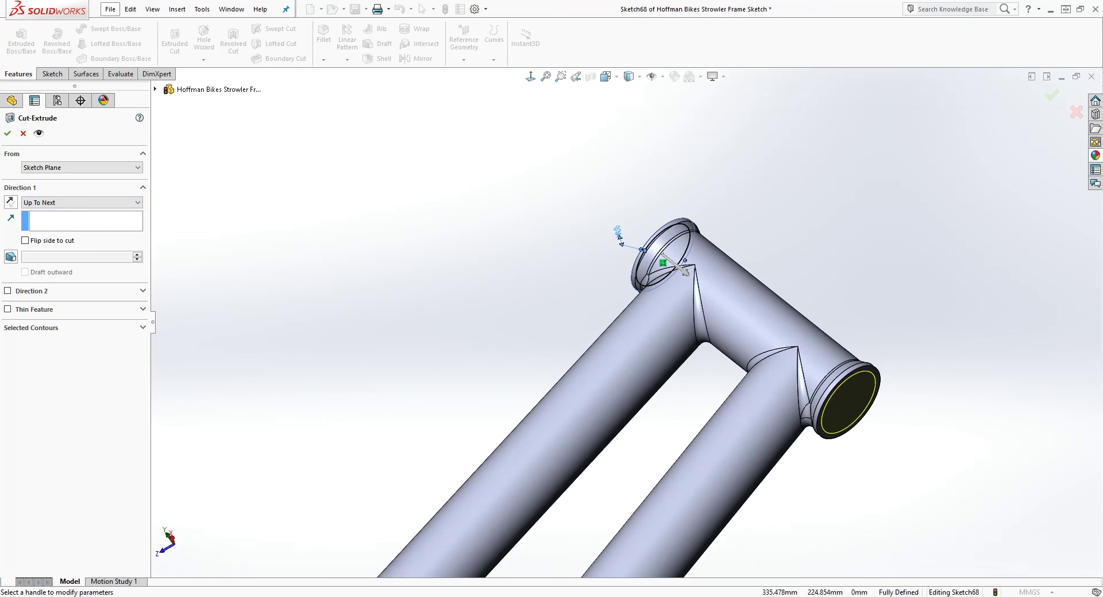
click(9, 134)
- Open a new sketch on the ring-shaped top face of the bored head tube and view it straight on
middle_drag(840, 310, 922, 373)
scroll(655, 268, down, 5)
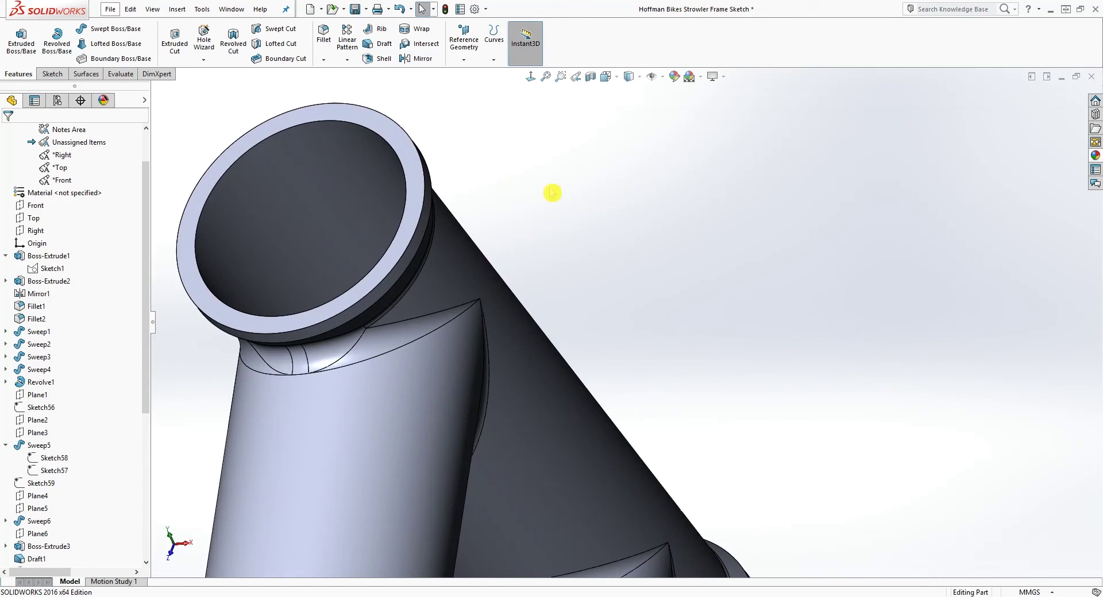
click(404, 151)
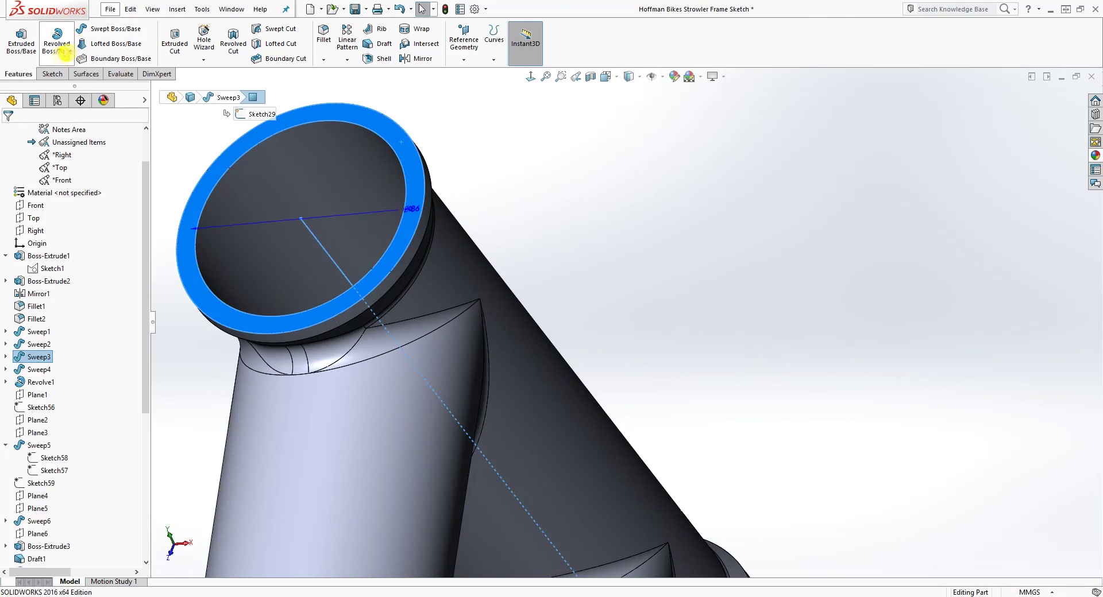
click(52, 74)
scroll(542, 263, up, 2)
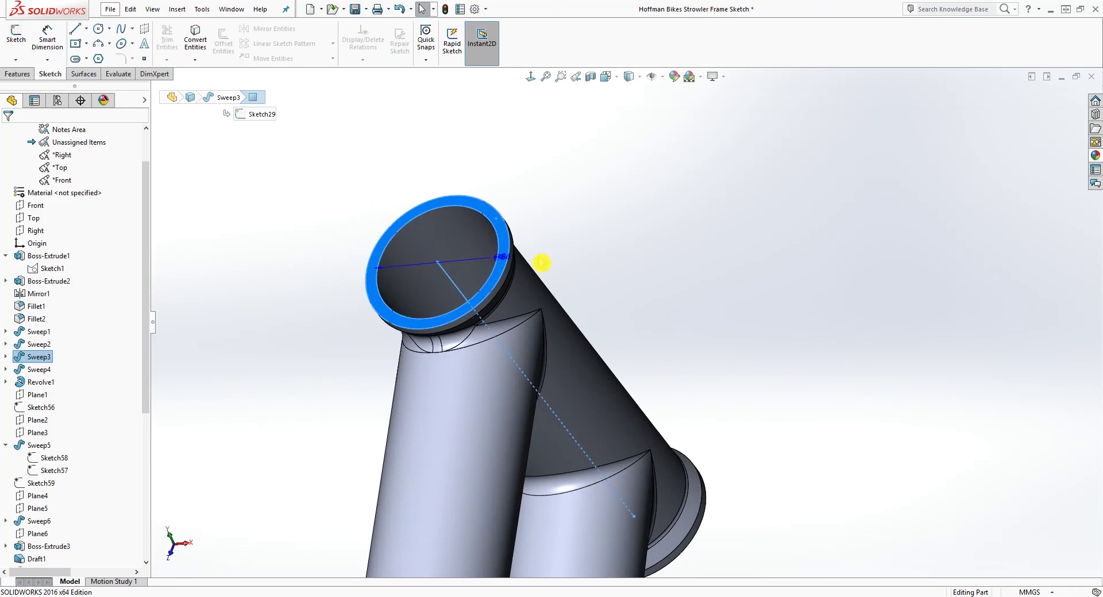
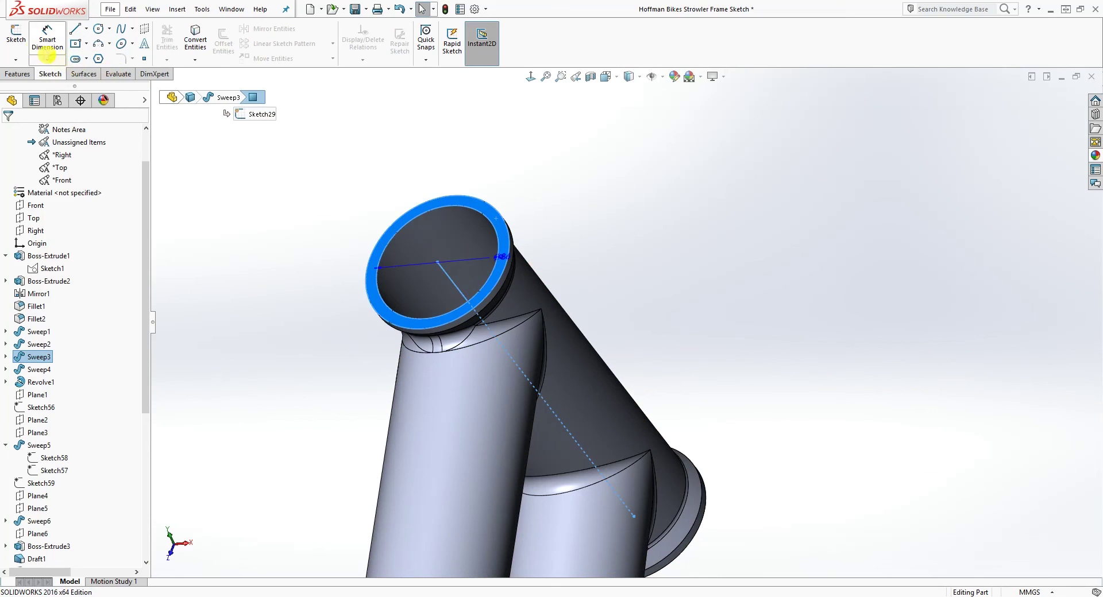
click(530, 77)
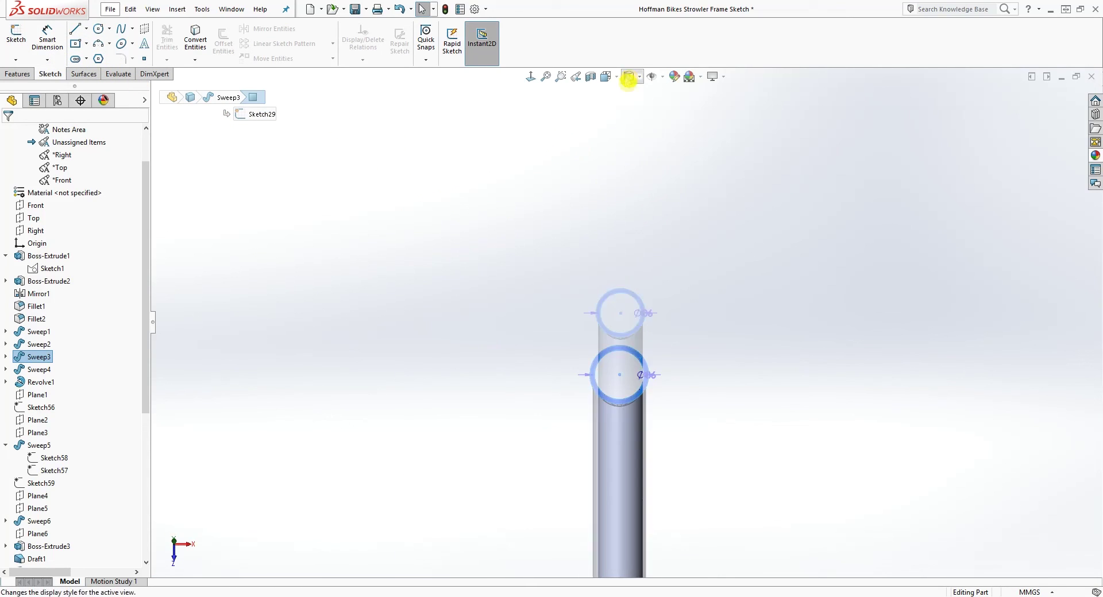
click(14, 31)
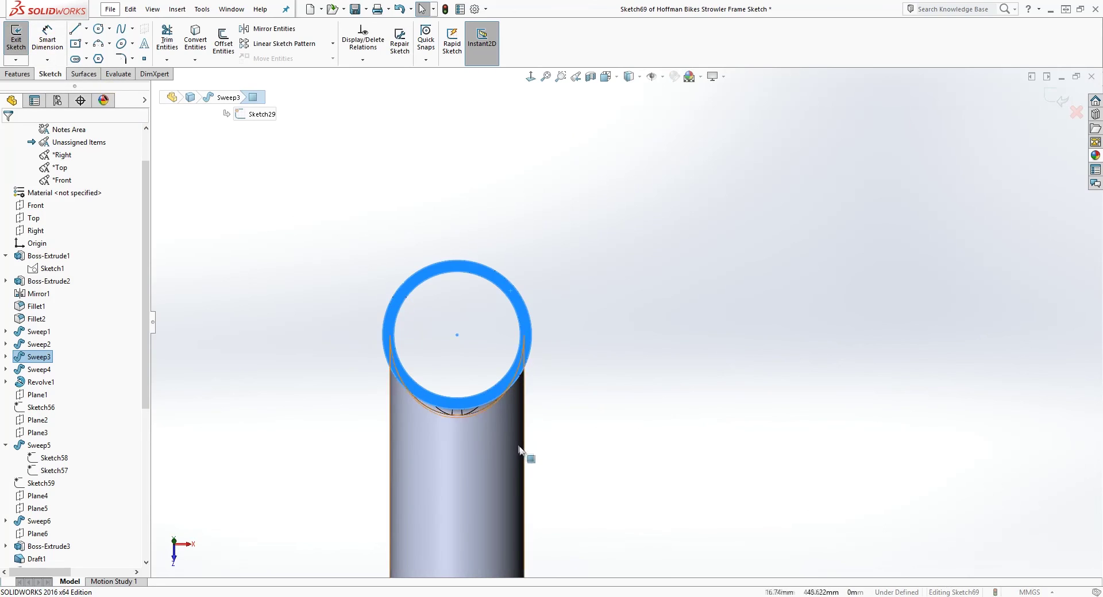
- Sketch a circle concentric with the head tube's bore on the top ring face and set its diameter to 37 mm
click(100, 31)
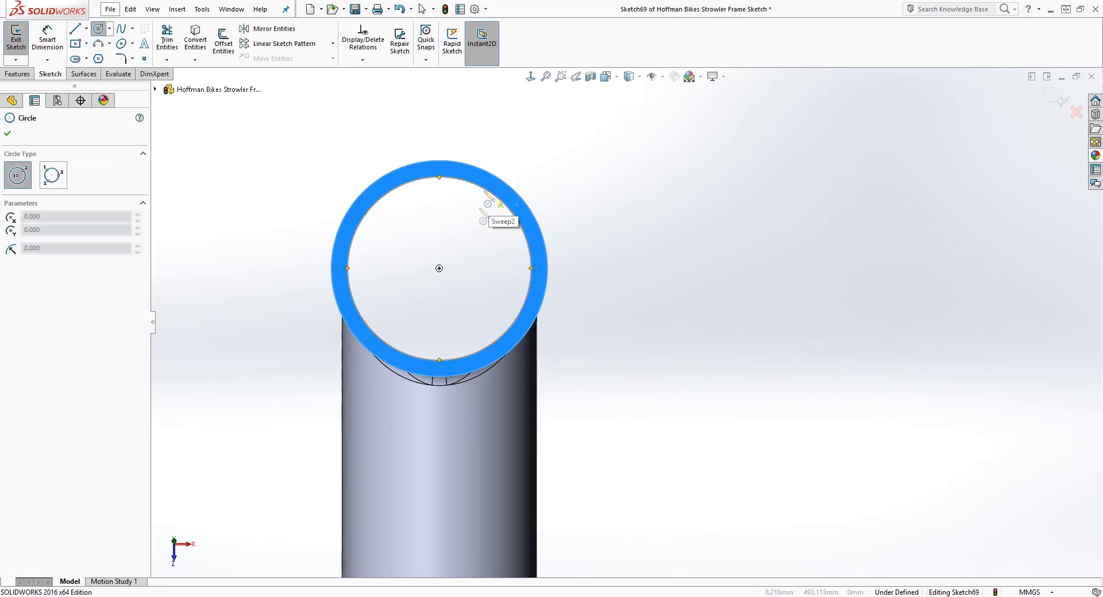
drag(439, 269, 508, 204)
key(Escape)
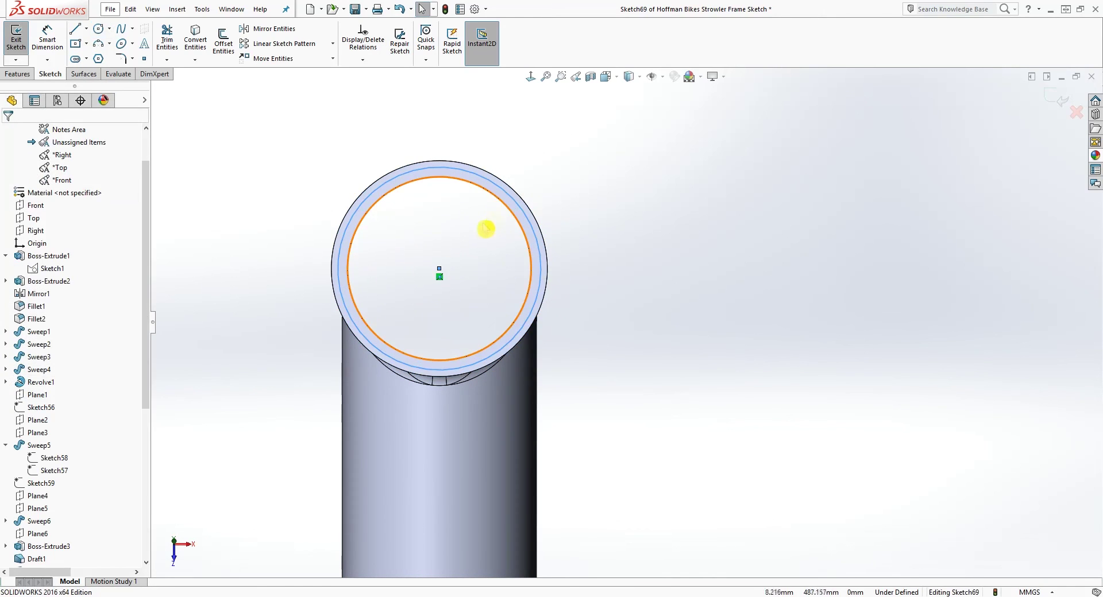
key(d)
click(518, 204)
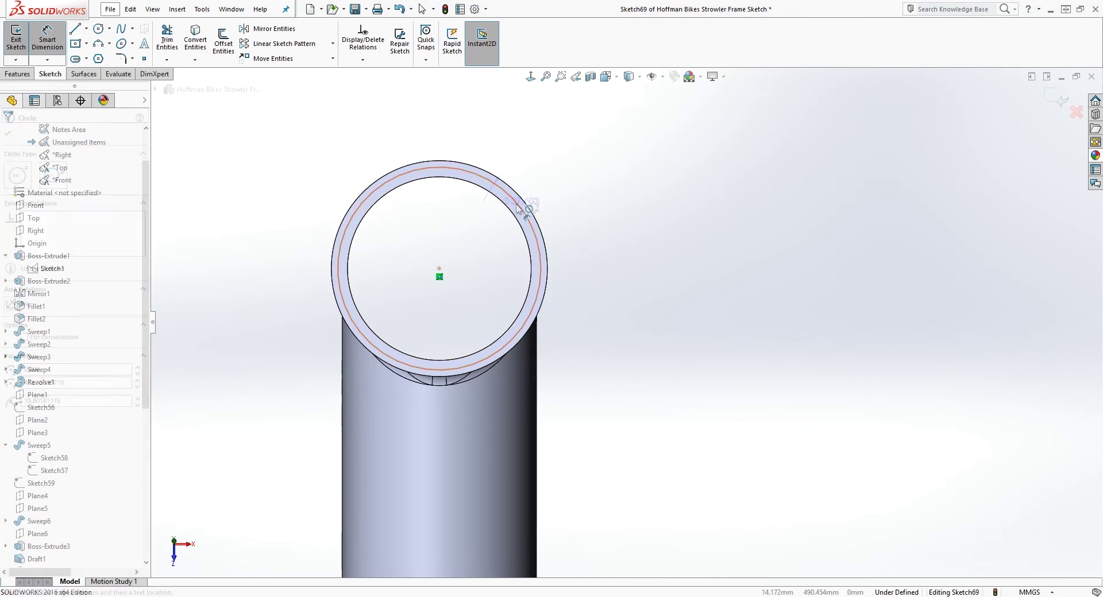
click(653, 150)
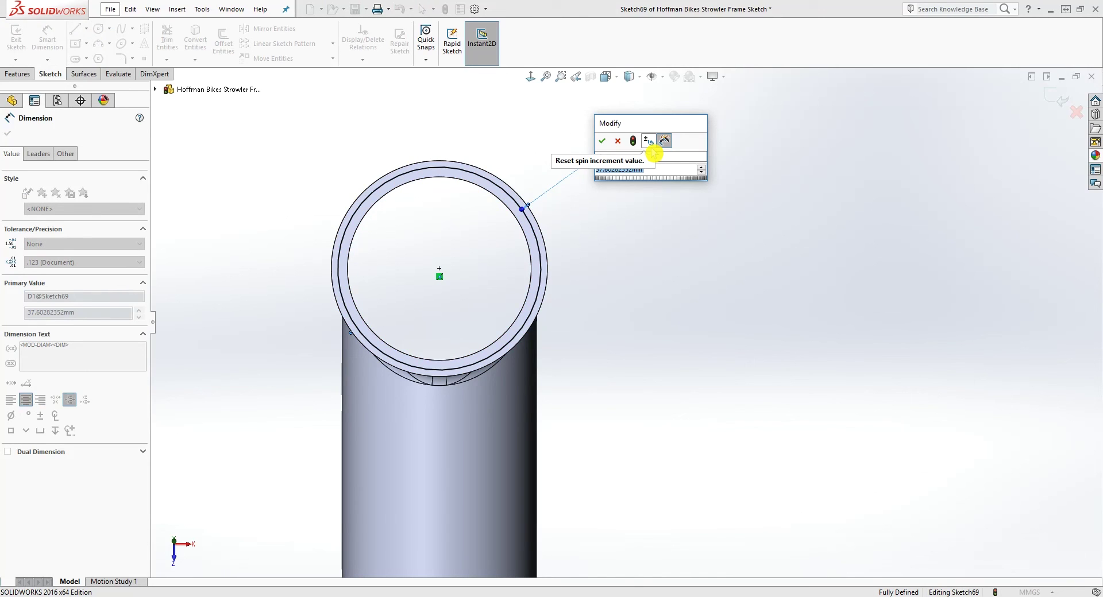
key(Return)
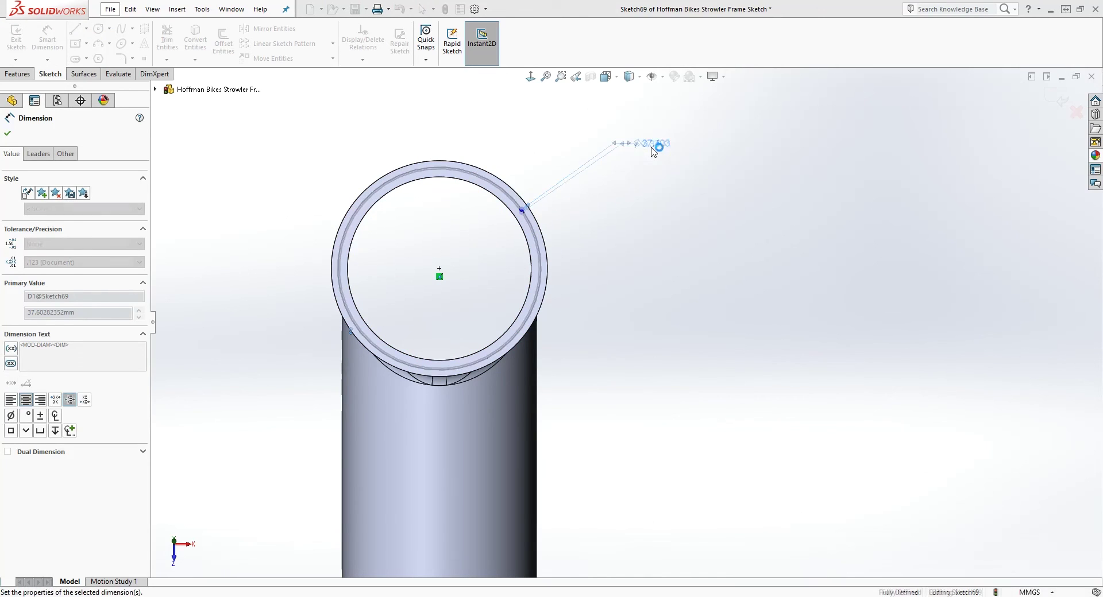
- Cut-extrude the 37 mm circle to a blind depth of 4 mm to counterbore the head tube's upper end
click(17, 74)
middle_drag(440, 305, 356, 218)
click(175, 40)
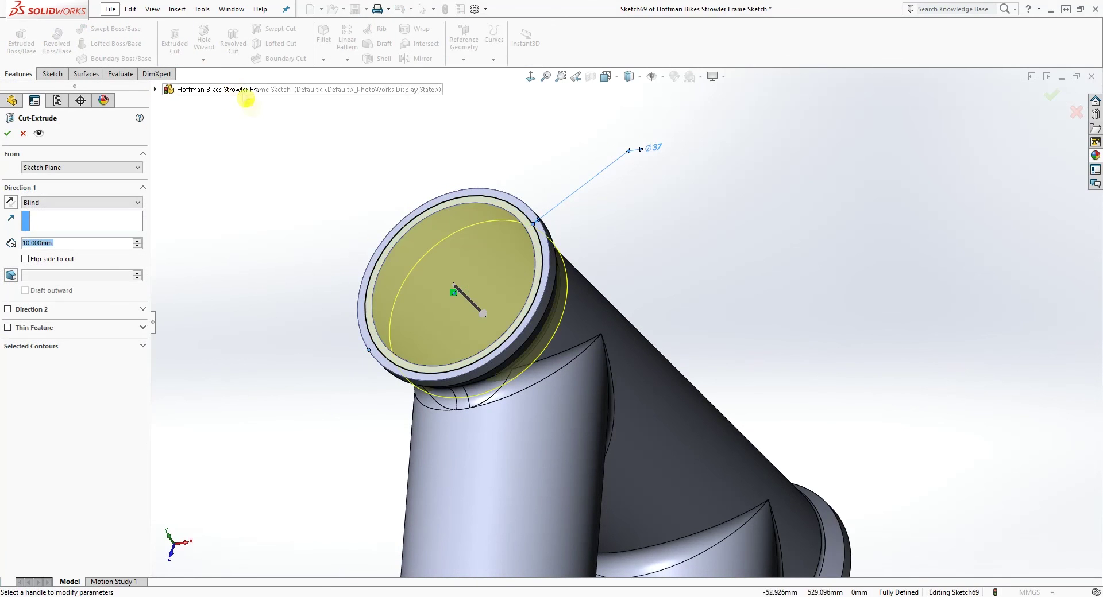
text(4)
key(Return)
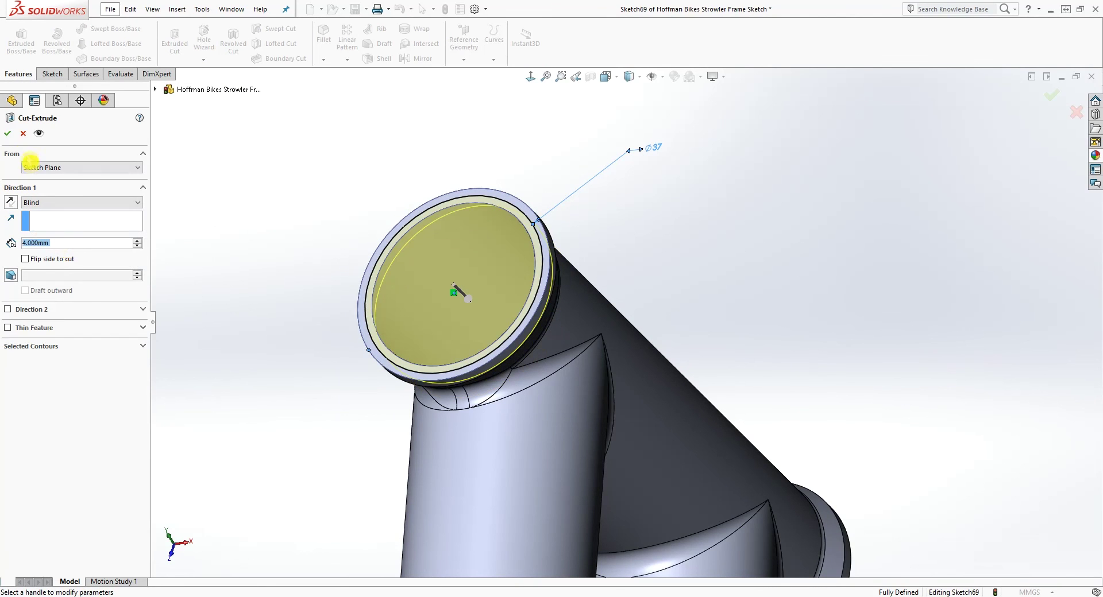
click(10, 138)
- Open a sketch on the head tube's lower end face and view it straight on
middle_drag(582, 315, 911, 307)
click(822, 297)
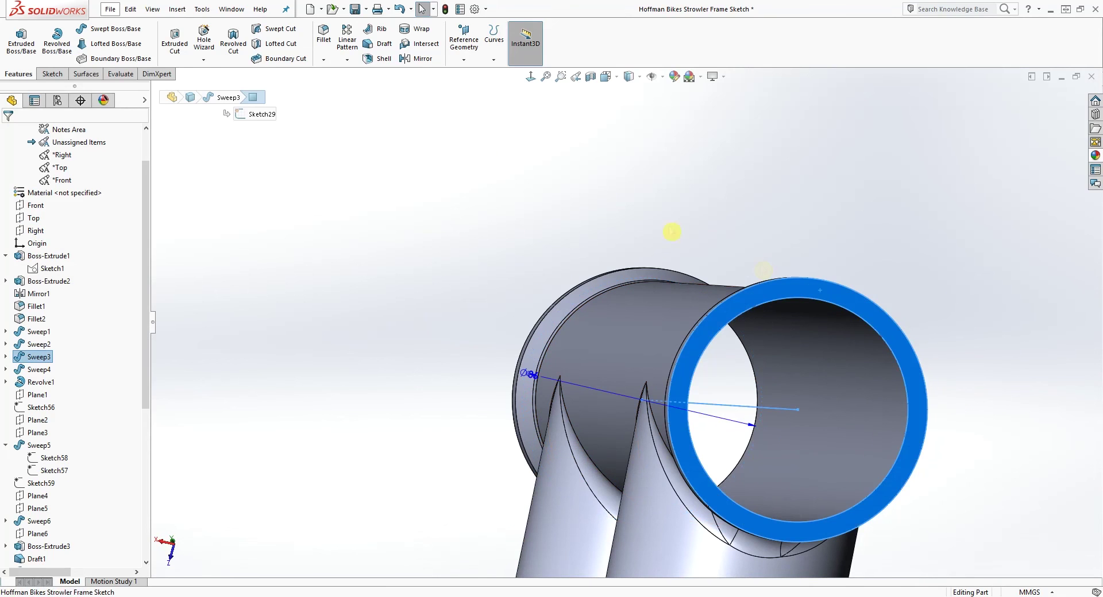
click(51, 73)
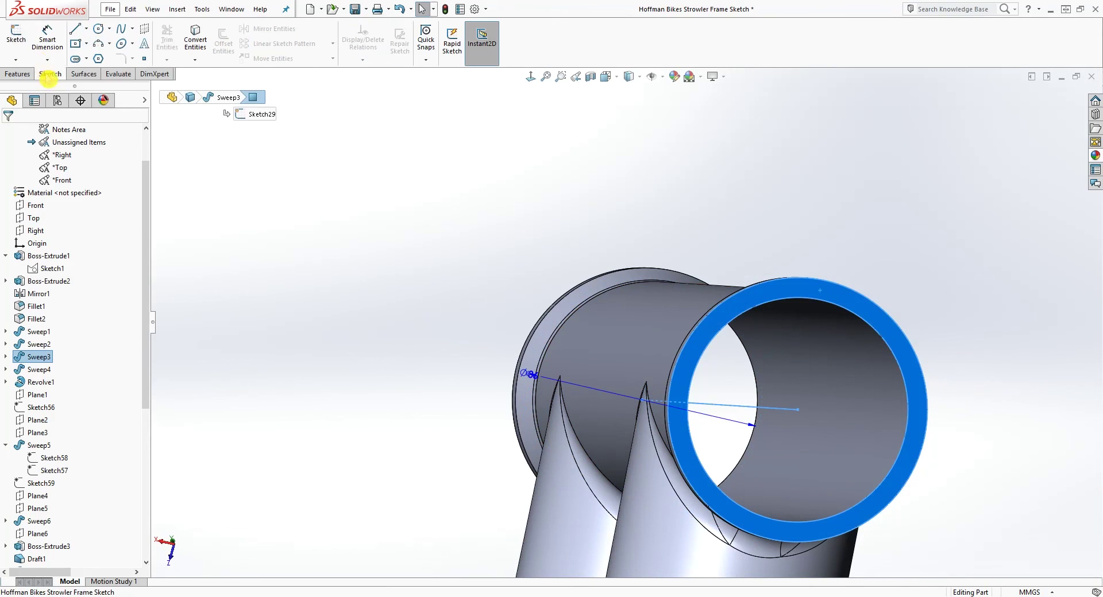
click(16, 36)
click(531, 78)
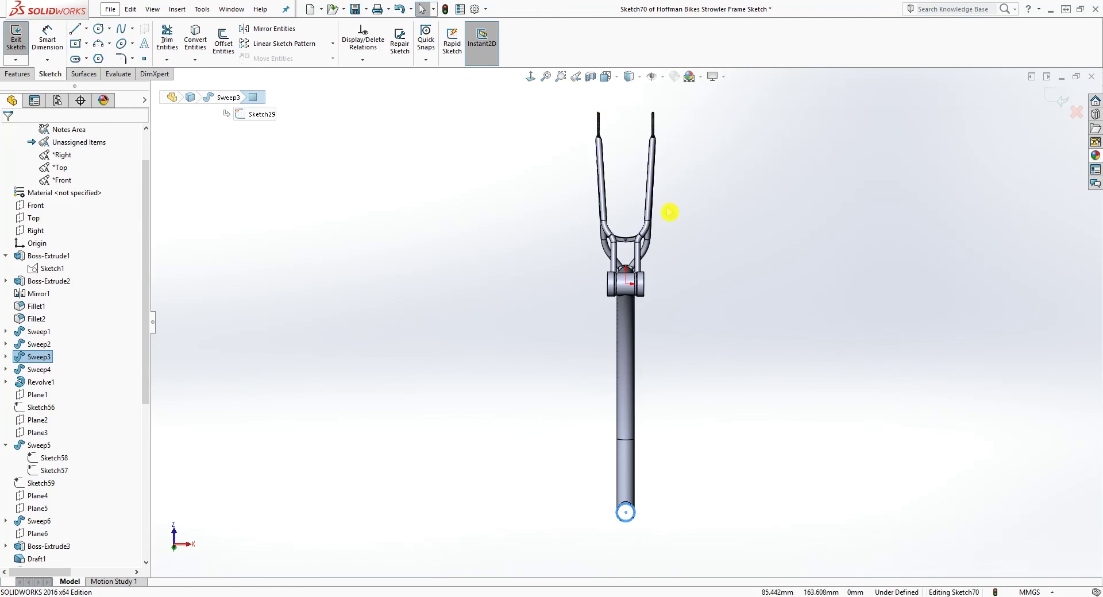
scroll(662, 511, down, 15)
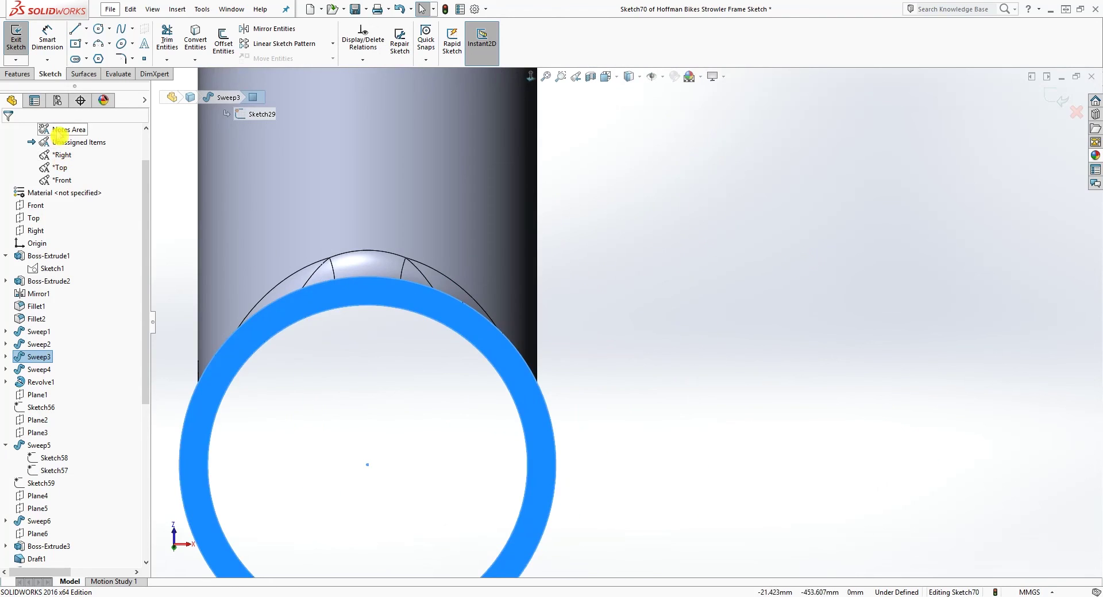
scroll(362, 424, up, 3)
- Sketch a circle about 36.6 mm in diameter on the head tube's lower end face, concentric with its bore
click(98, 30)
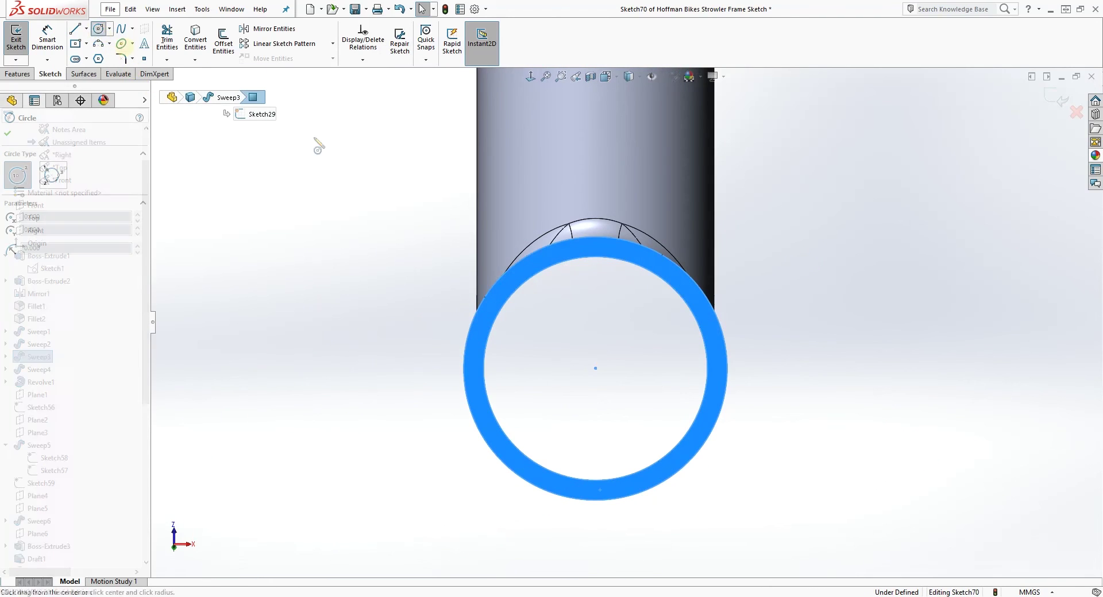
click(595, 369)
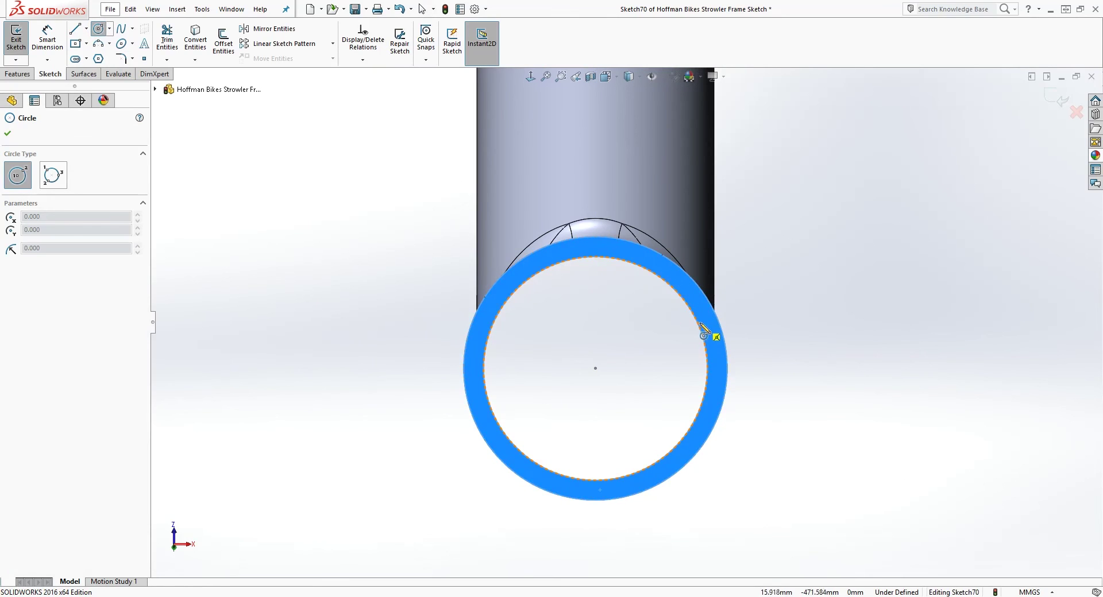
click(595, 368)
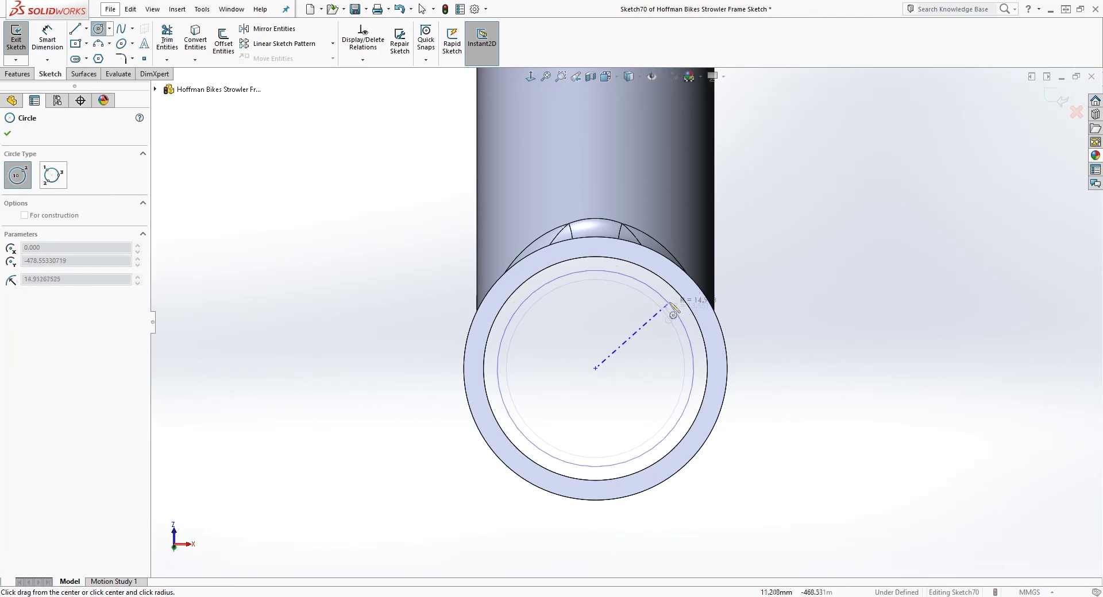
click(724, 370)
key(Escape)
key(Escape)
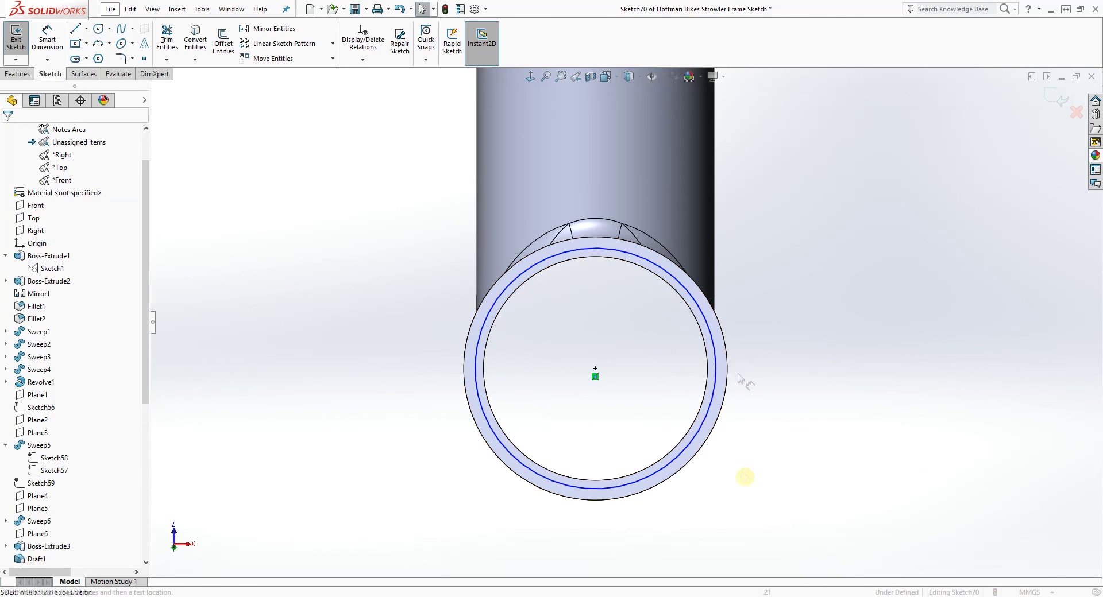
- Dimension the circle on the lower end face and set its diameter to 37 mm
right_drag(745, 477, 741, 437)
click(715, 380)
click(818, 435)
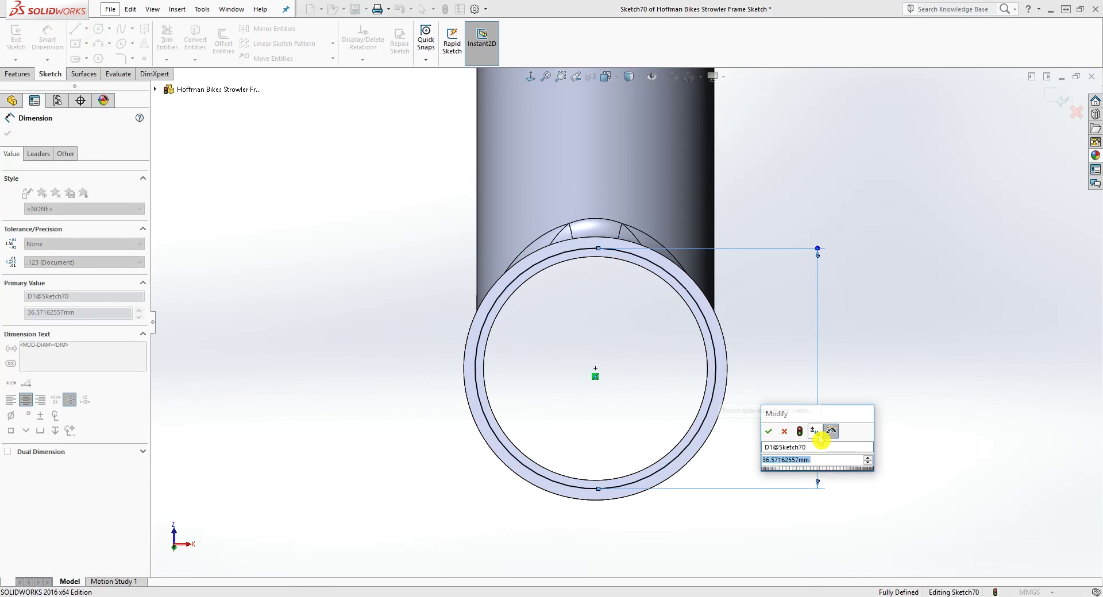
text(37)
key(Return)
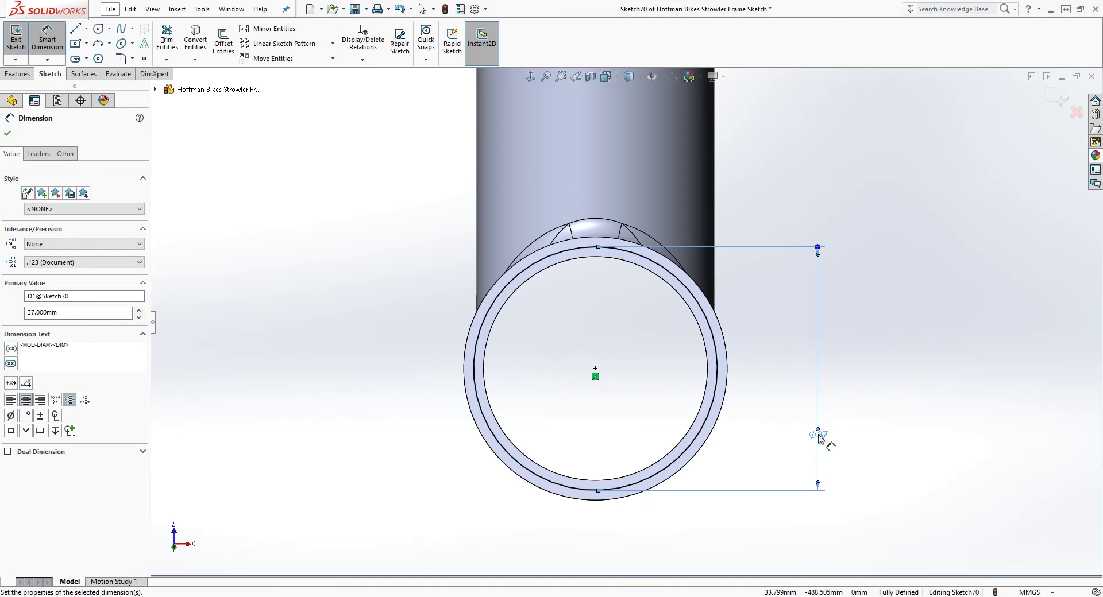
key(Escape)
- Cut-extrude the 37 mm circle to a blind depth of 4 mm to counterbore the head tube's lower end
click(22, 75)
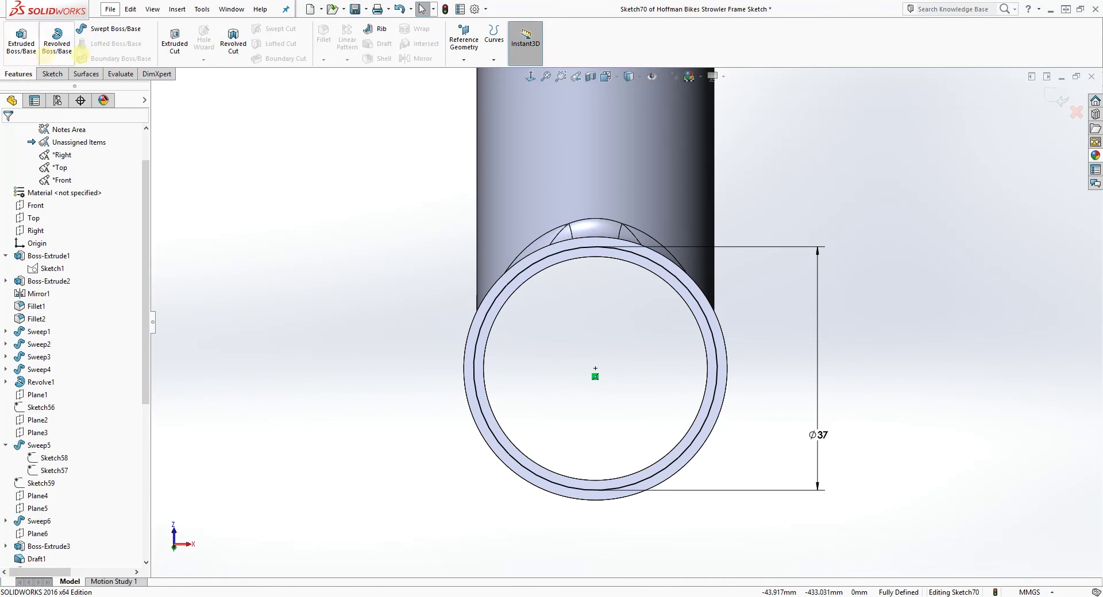
click(174, 41)
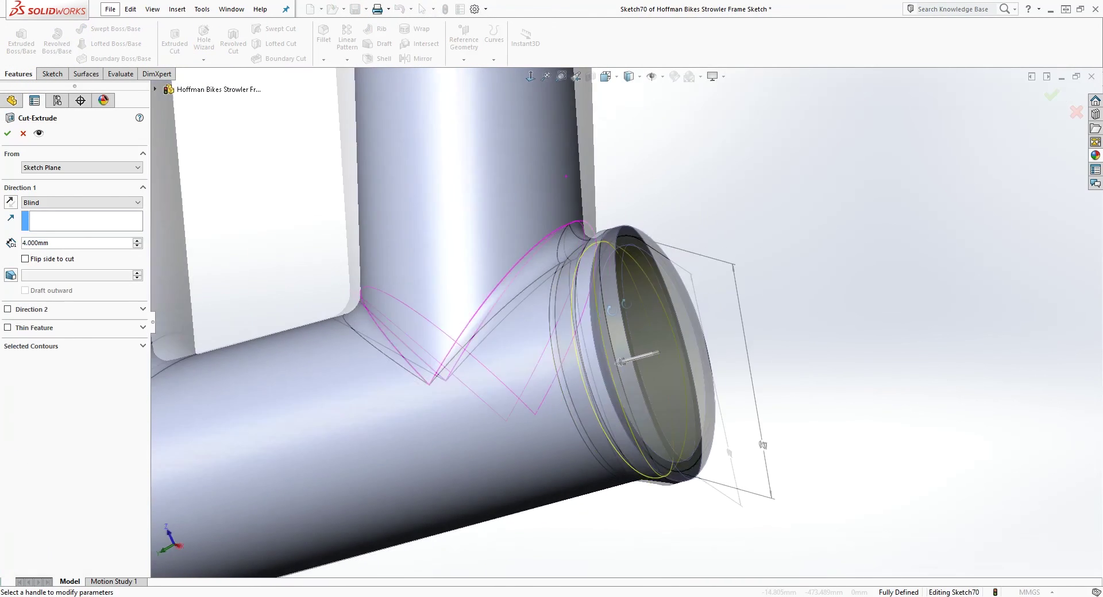
click(8, 135)
- Fillet the bore's ledge edge inside both head tube counterbores with a symmetric 2 mm radius
middle_drag(739, 396, 532, 250)
click(322, 41)
scroll(398, 276, down, 5)
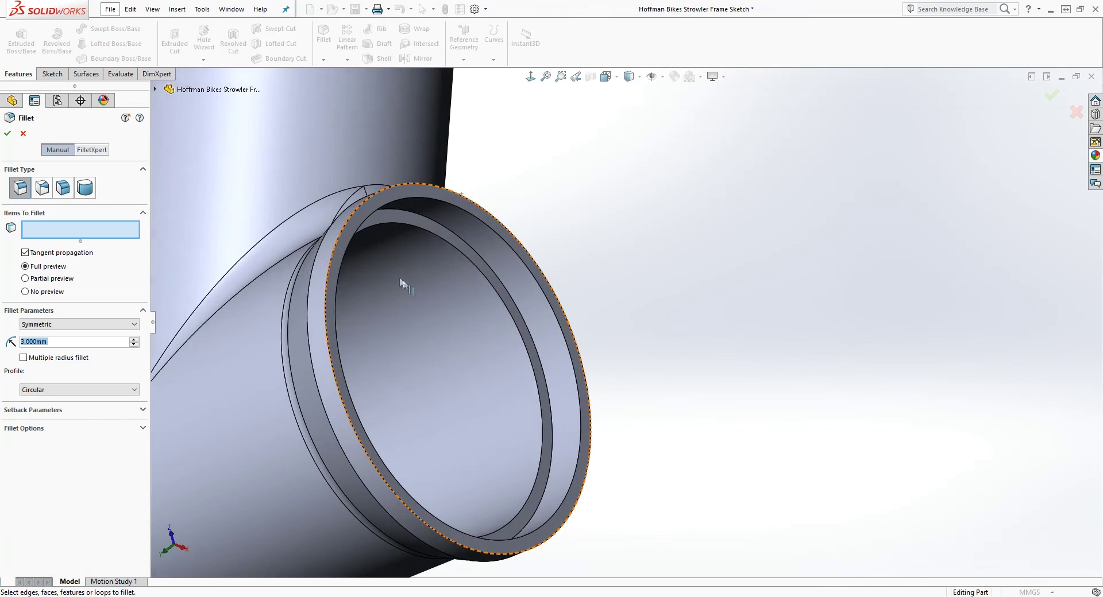
click(427, 235)
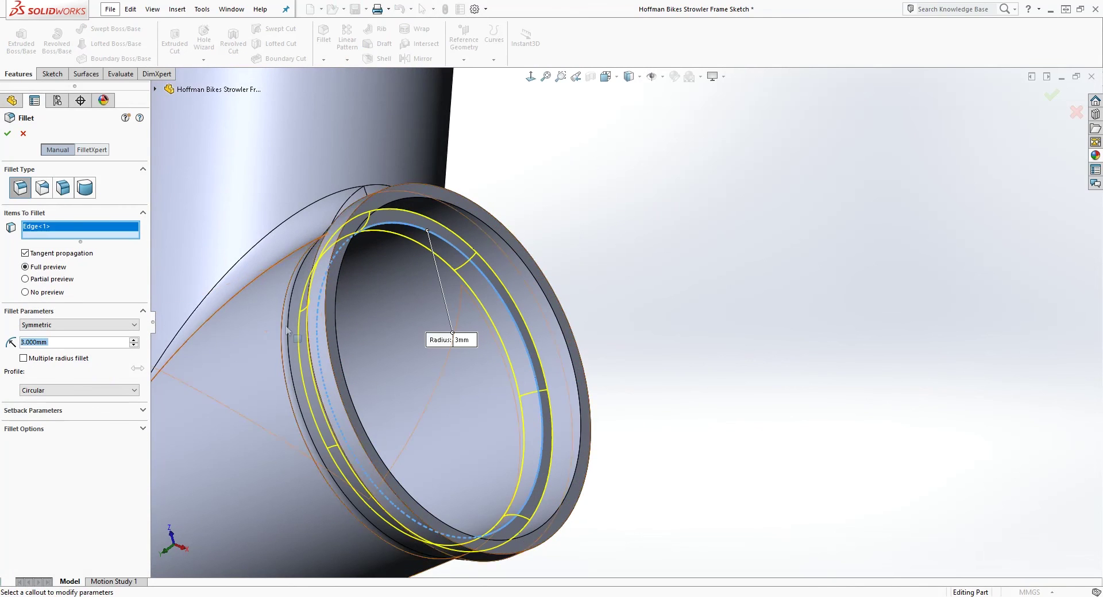
text(2)
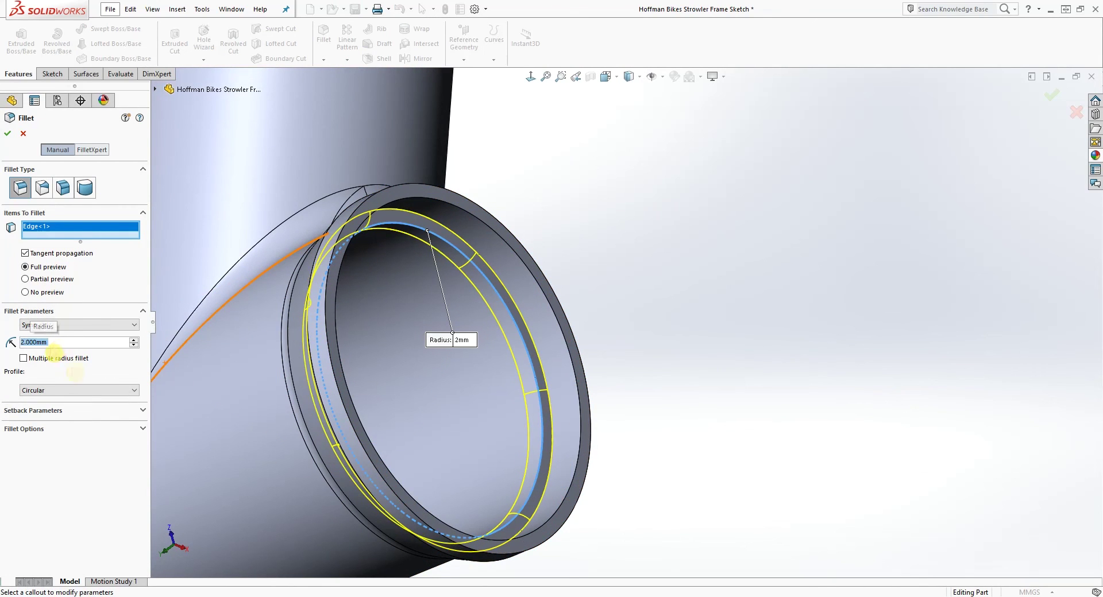
scroll(496, 362, up, 5)
middle_drag(459, 344, 505, 313)
scroll(432, 354, down, 4)
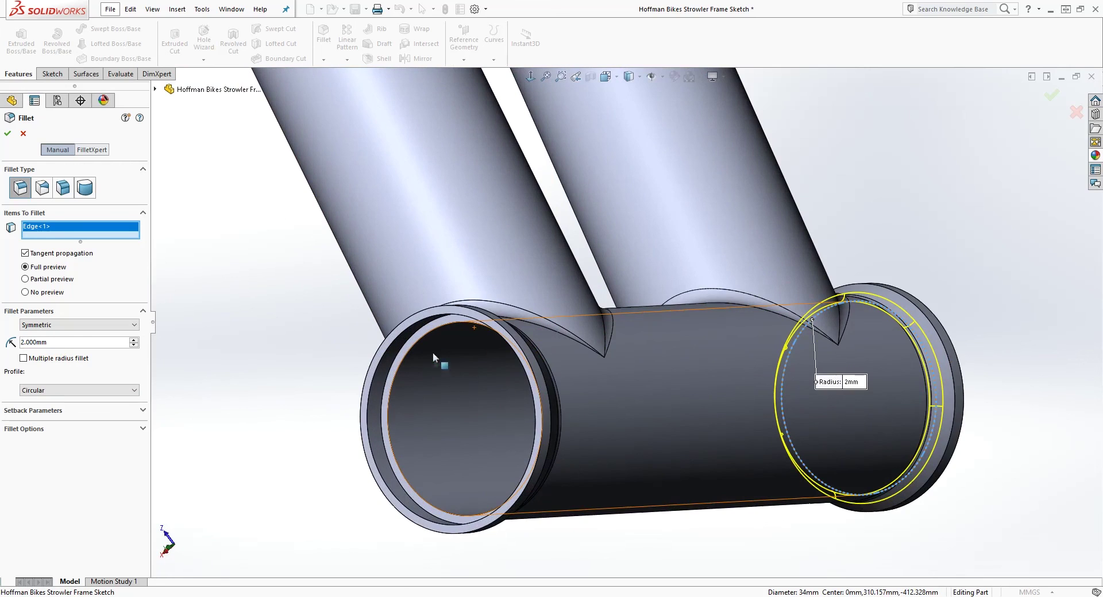
click(430, 331)
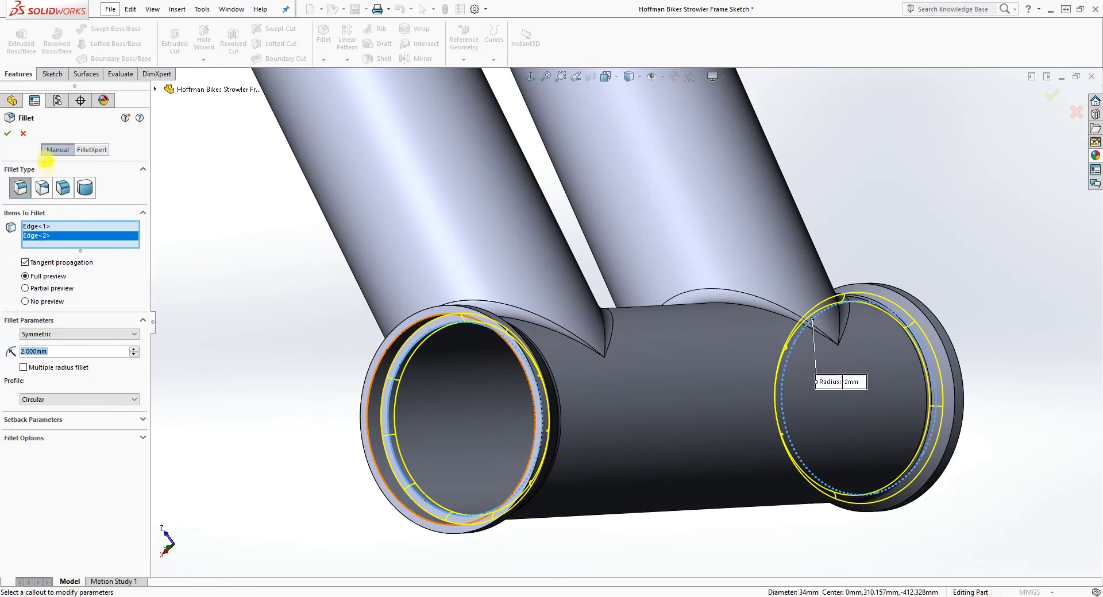
click(10, 136)
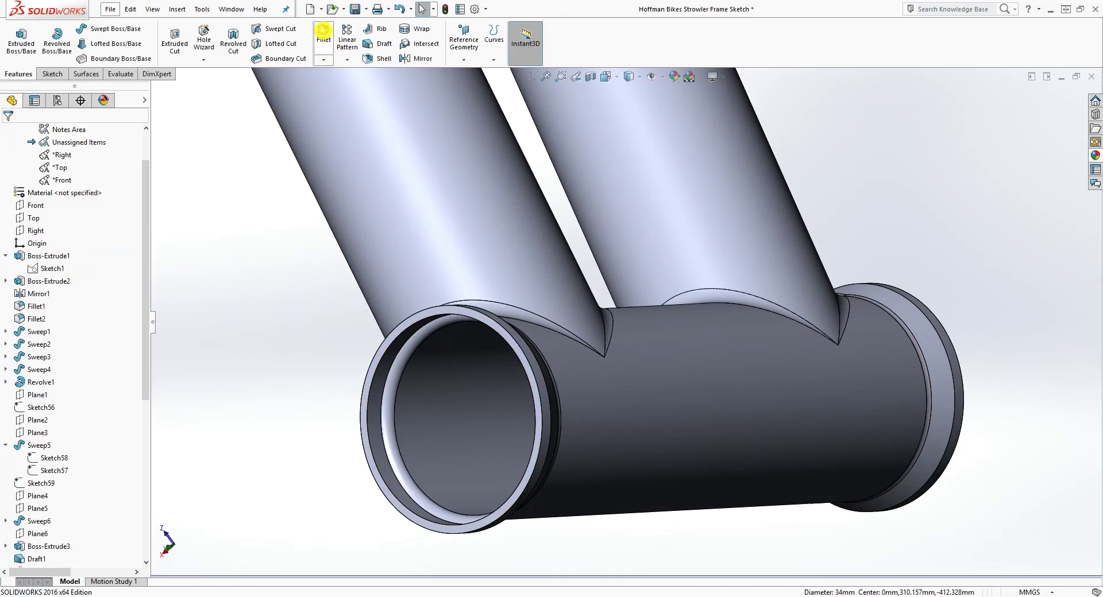
- Fillet the inner 37 mm edge at the base of both head tube counterbores with a 2 mm radius
click(325, 40)
click(401, 346)
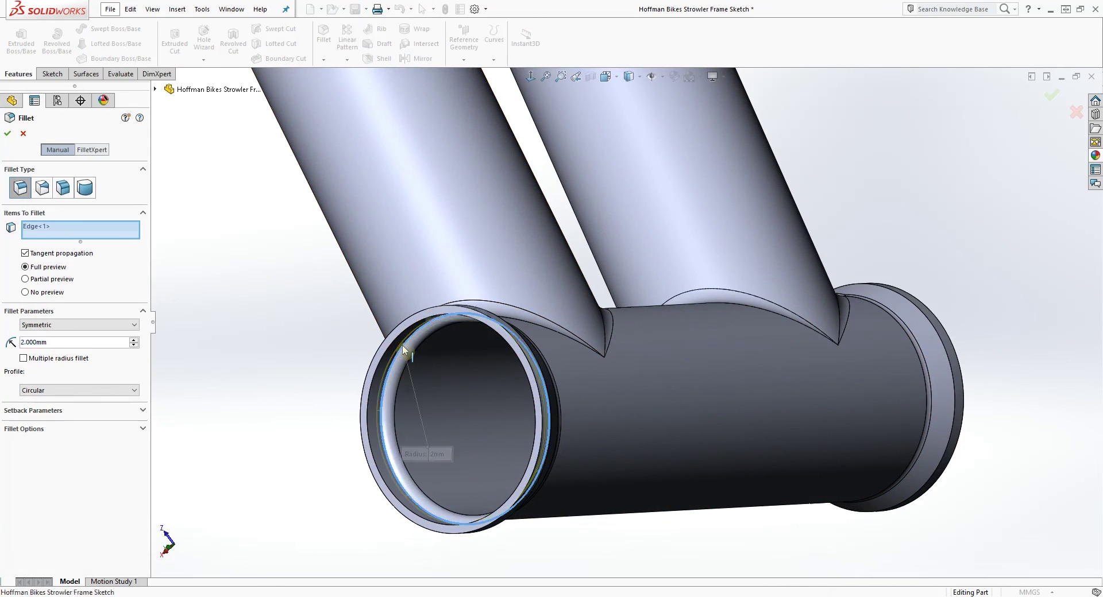
middle_drag(657, 368, 526, 362)
scroll(526, 362, up, 2)
scroll(888, 341, down, 2)
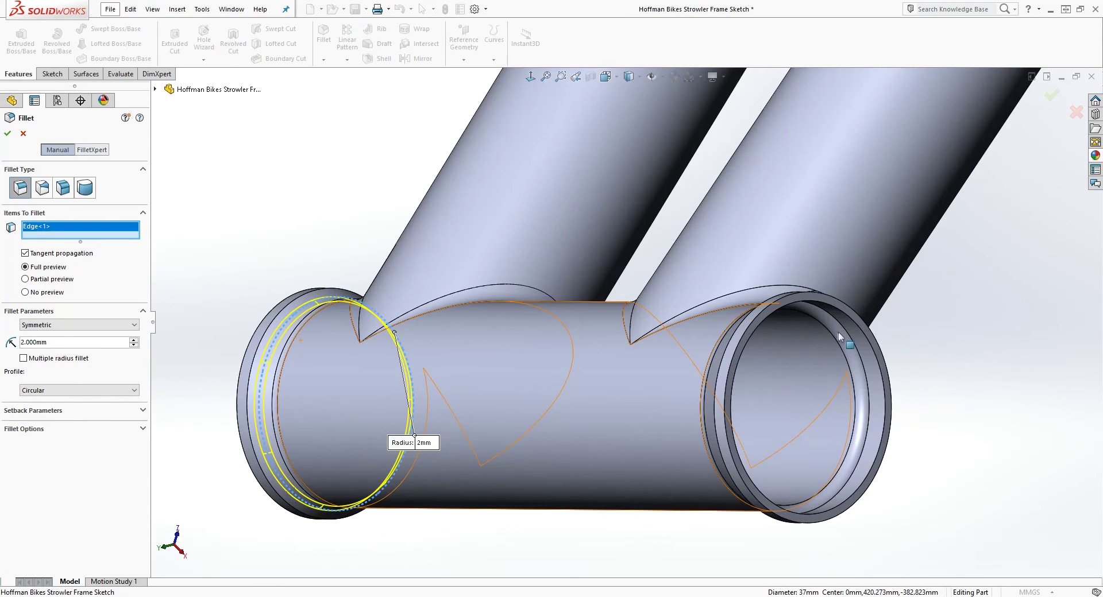
click(848, 333)
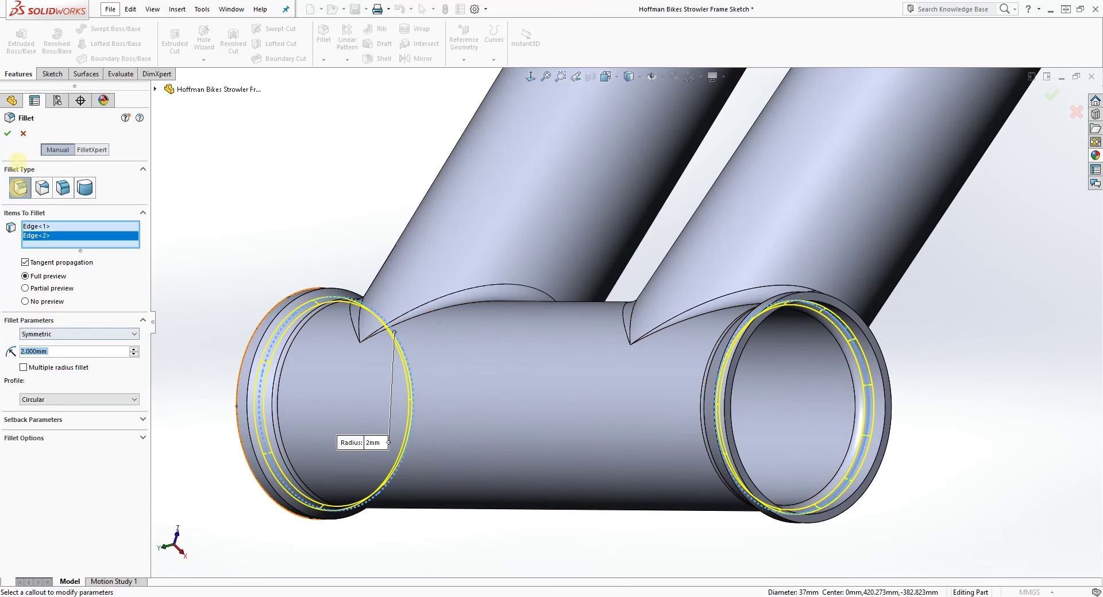
click(8, 133)
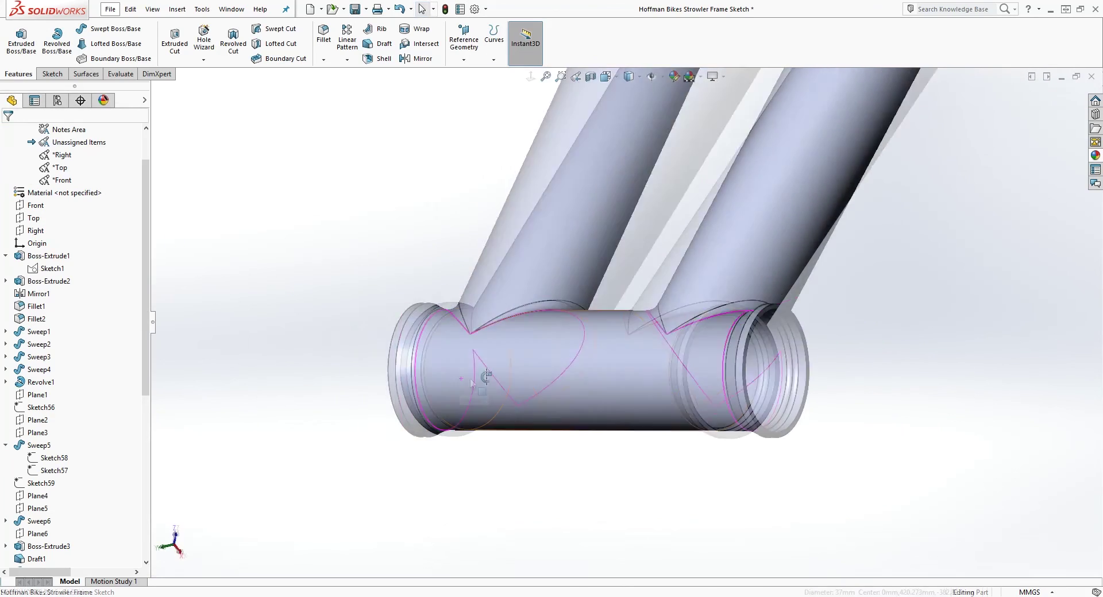
- Apply the gloss blue car paint appearance to the entire bicycle frame part
mouse_move(472, 382)
middle_down()
mouse_move(611, 274)
mouse_move(425, 342)
mouse_move(447, 204)
mouse_move(542, 236)
mouse_move(648, 216)
mouse_move(642, 204)
mouse_move(644, 222)
mouse_move(689, 247)
mouse_move(667, 239)
mouse_move(669, 276)
mouse_move(619, 336)
mouse_move(639, 282)
middle_up()
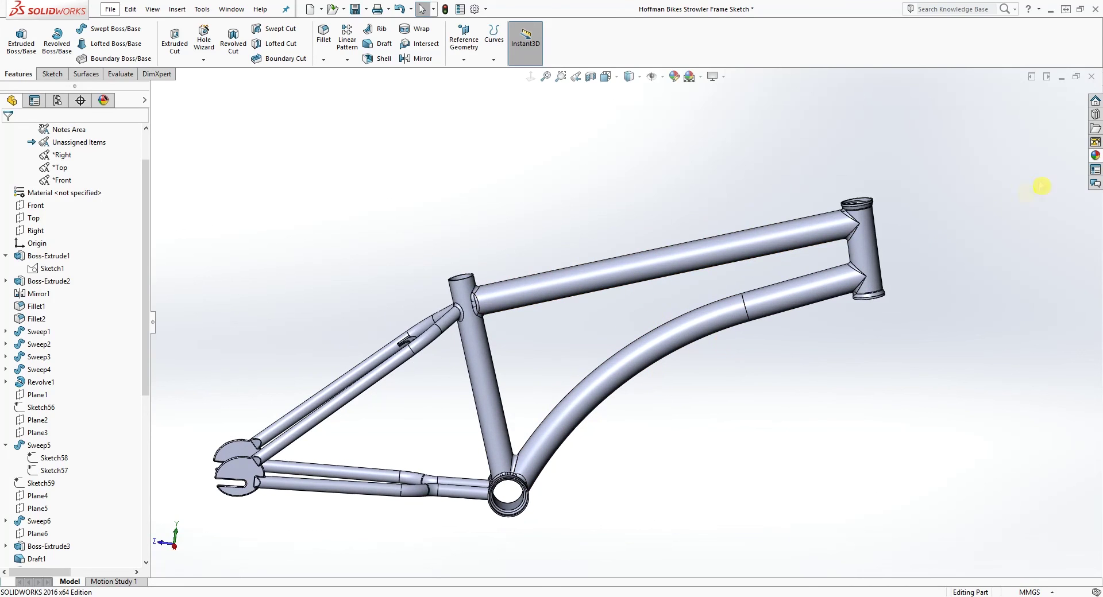
click(1095, 156)
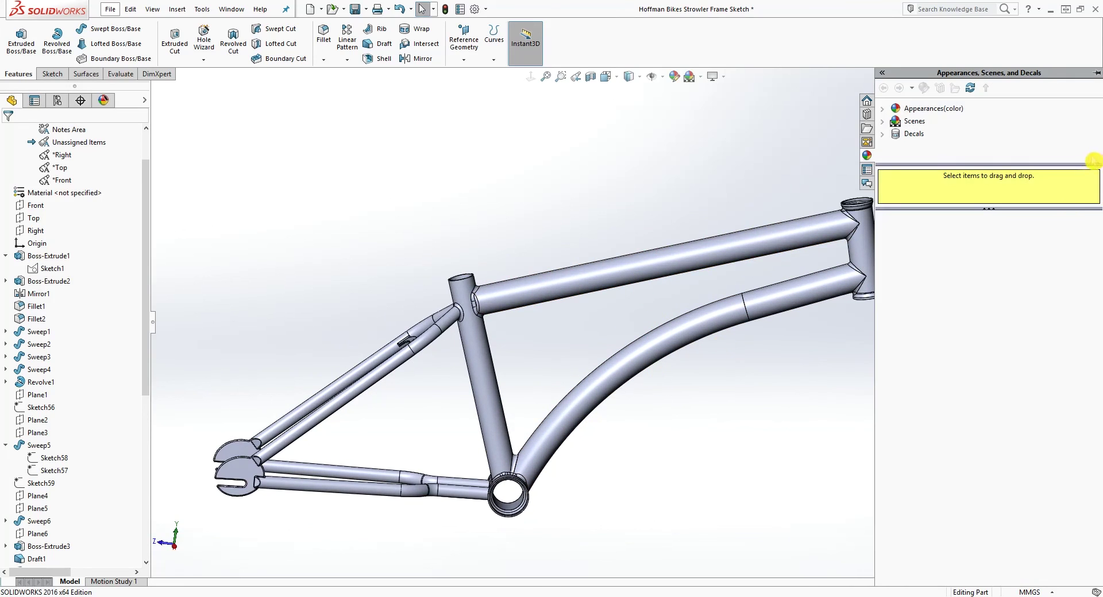
click(888, 113)
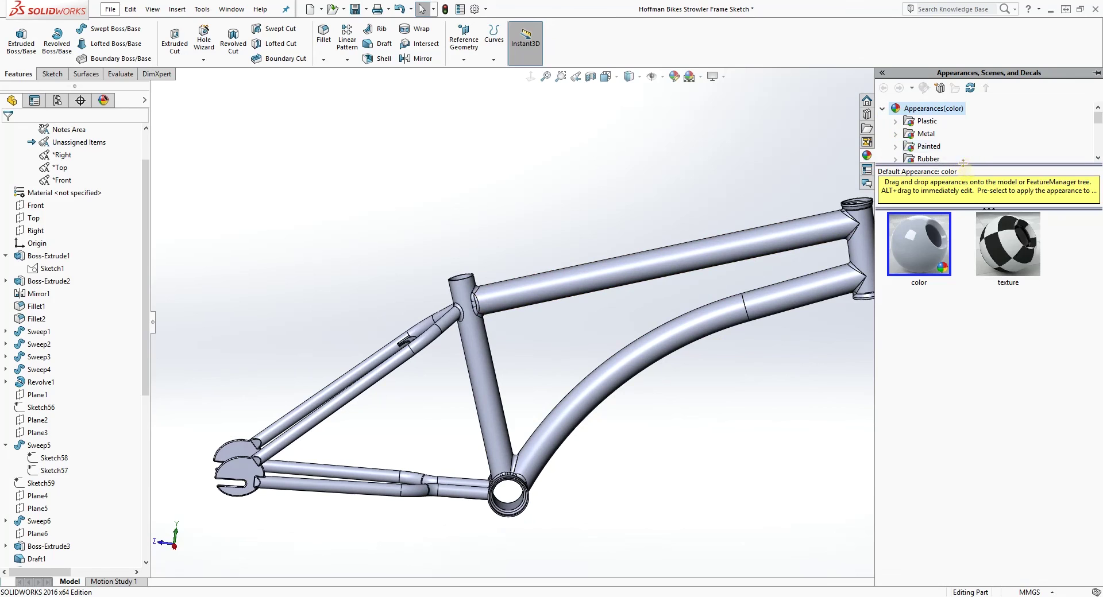
drag(964, 165, 964, 278)
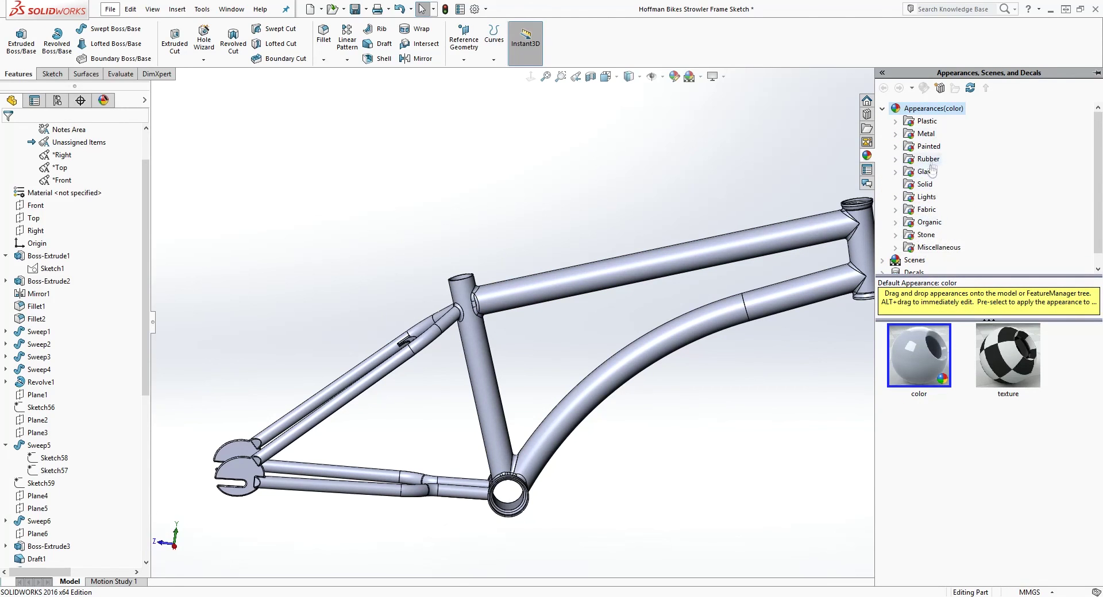
click(929, 147)
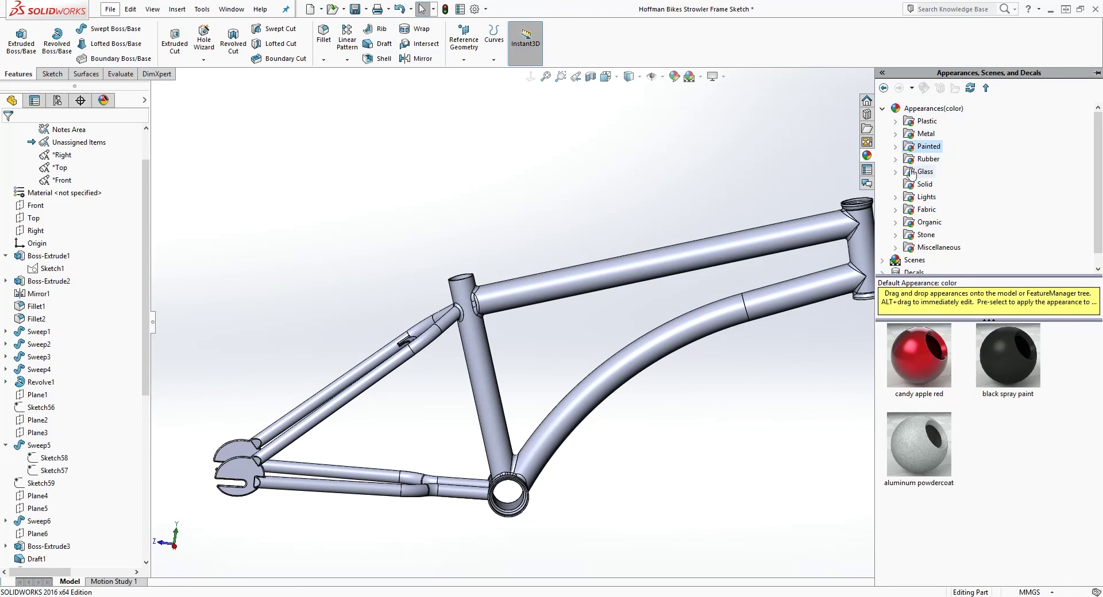
click(896, 147)
click(935, 160)
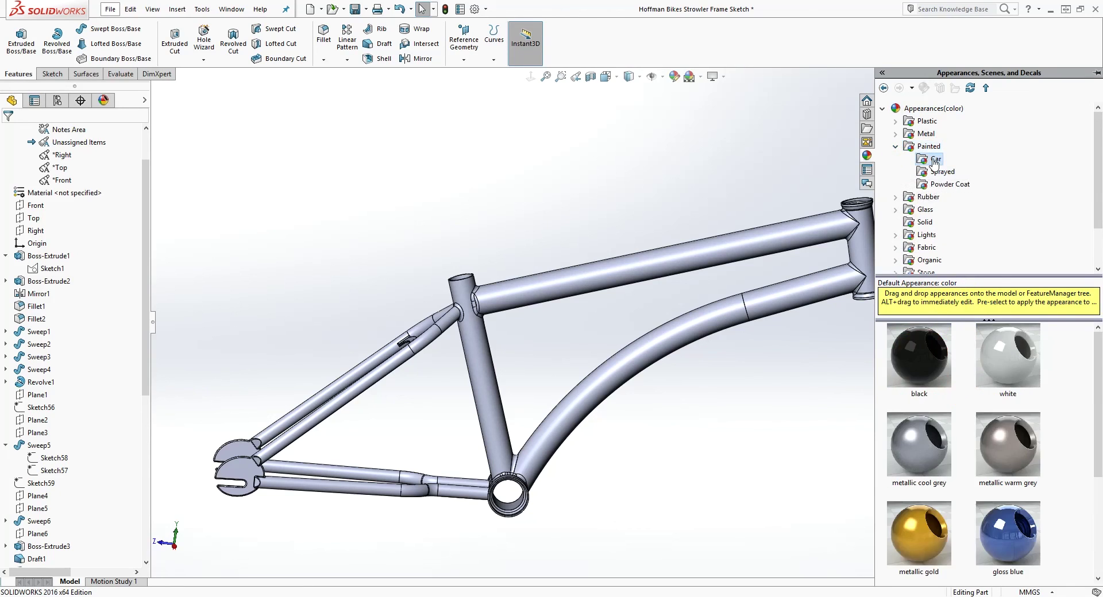
scroll(999, 402, down, 3)
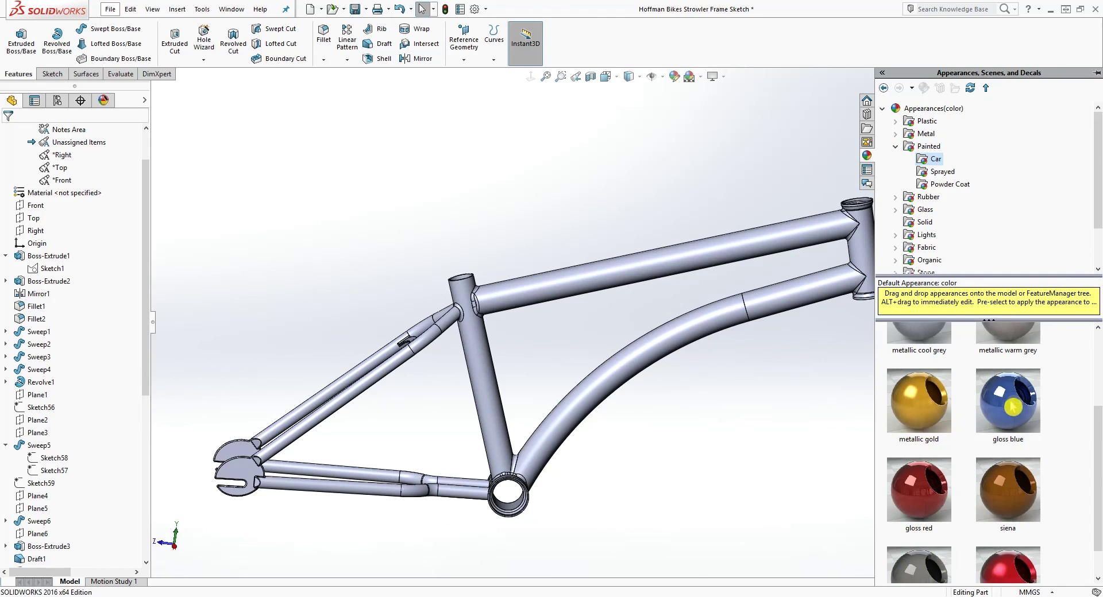
drag(1011, 405, 692, 264)
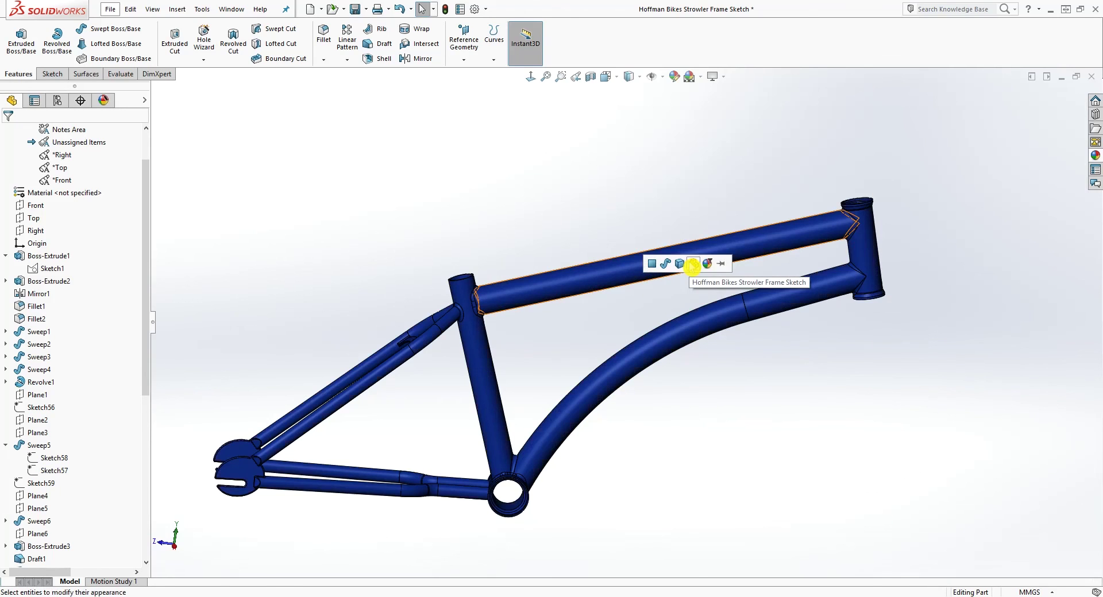
click(692, 265)
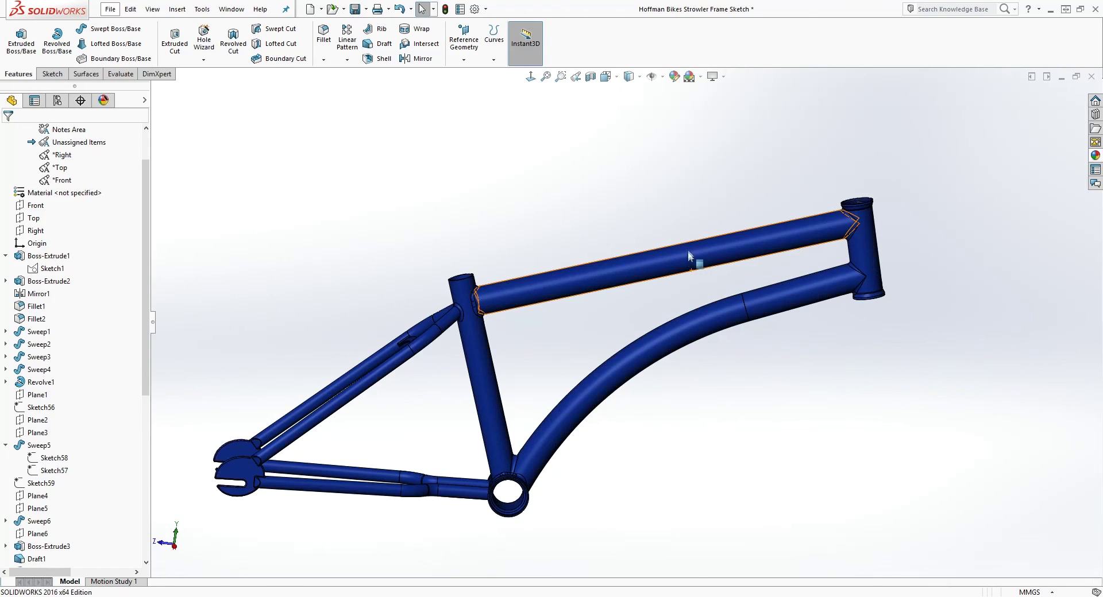
- Turn on RealView graphics to show the blue frame with realistic shading and floor reflections
click(714, 76)
click(727, 93)
scroll(714, 332, up, 2)
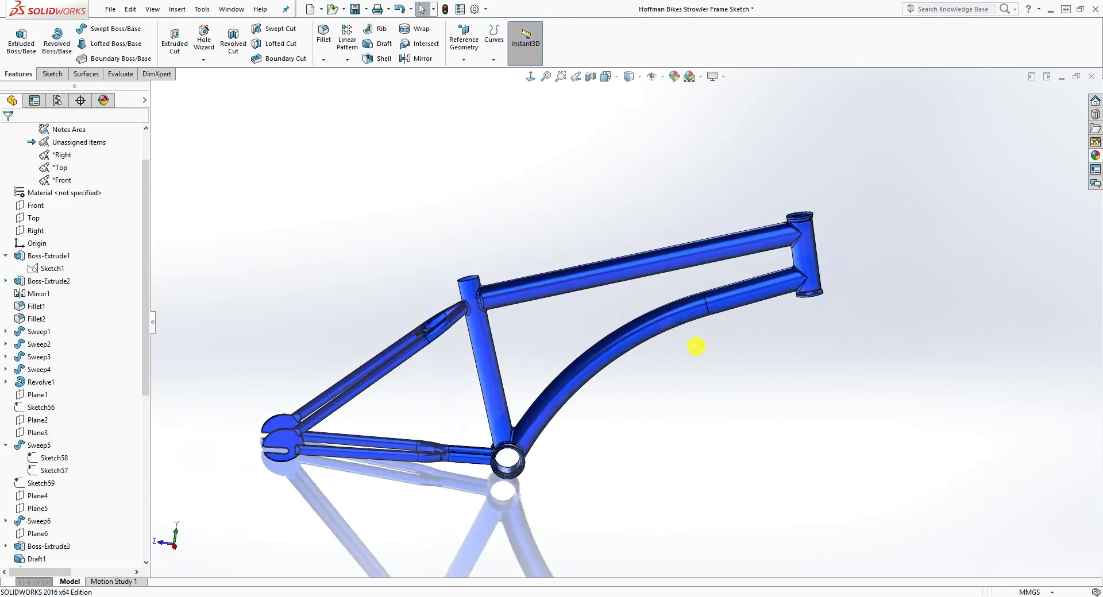
middle_drag(641, 336, 654, 414)
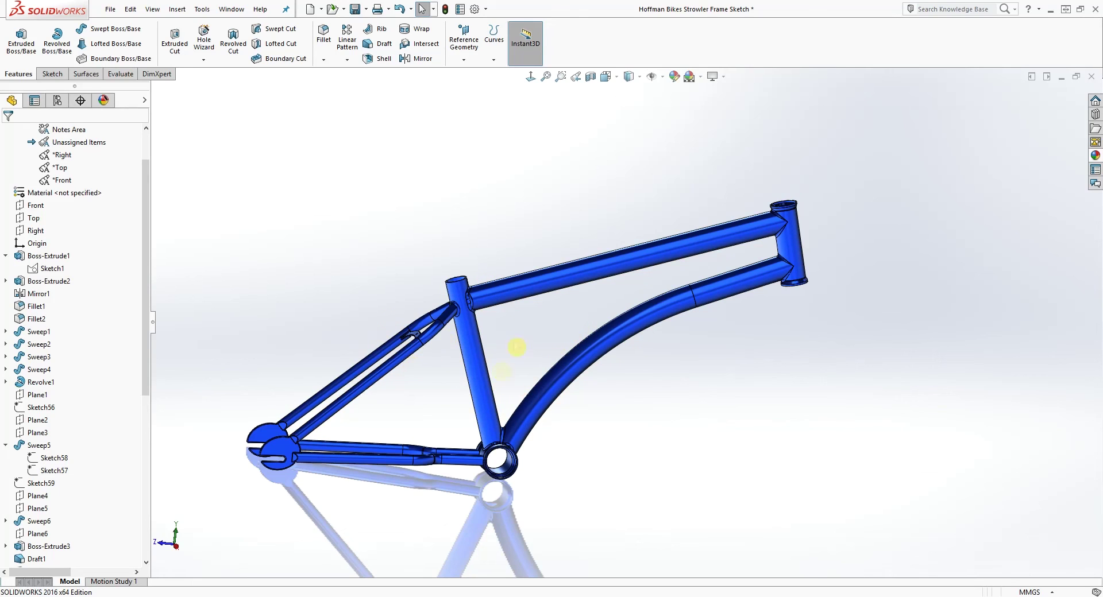
- Collapse the expanded Boss-Extrude1 feature in the feature tree
scroll(73, 232, up, 2)
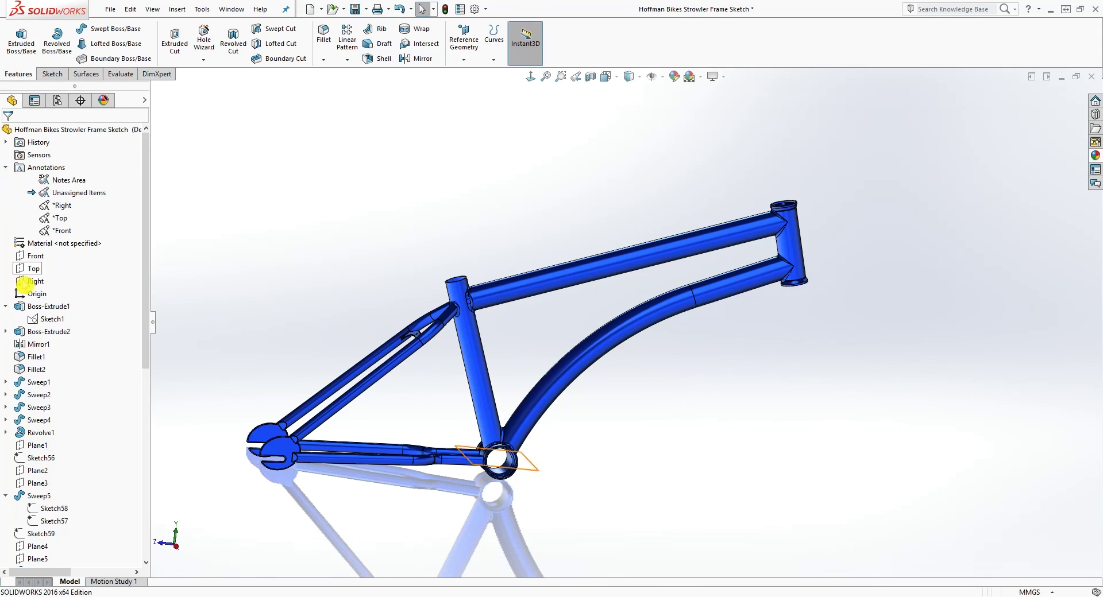
click(6, 306)
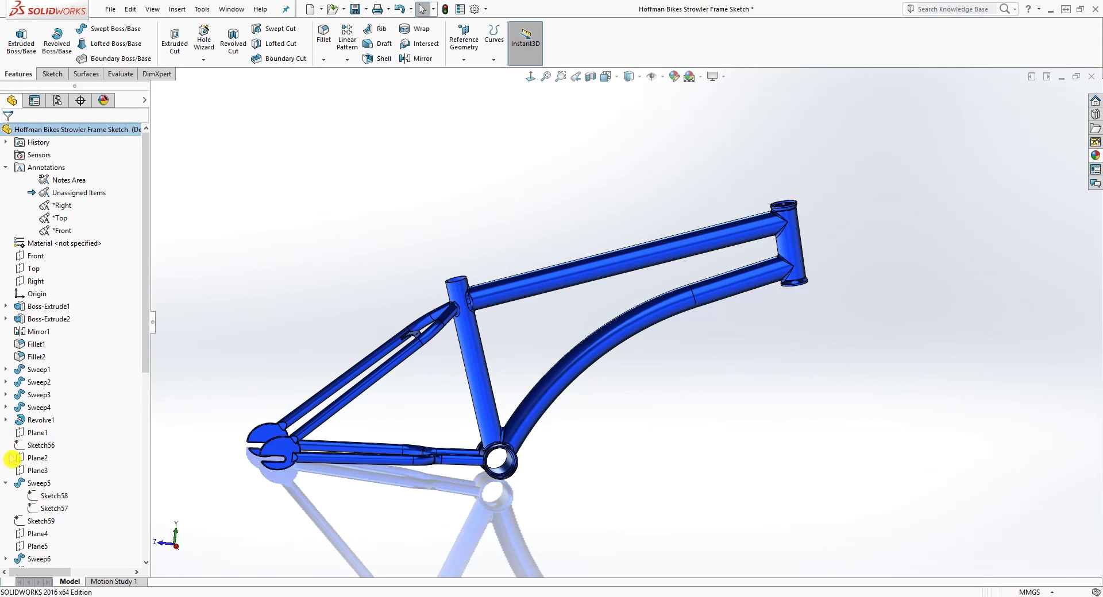